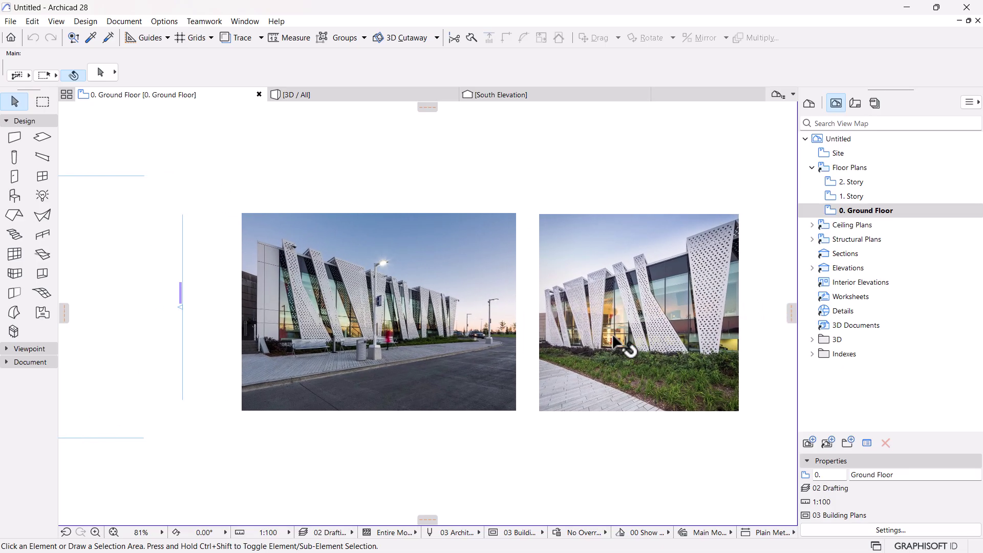
# Step: Examine the angled perforated facade panels in the reference photos beside the floor plan
pyautogui.scroll(-4, 425, 334)
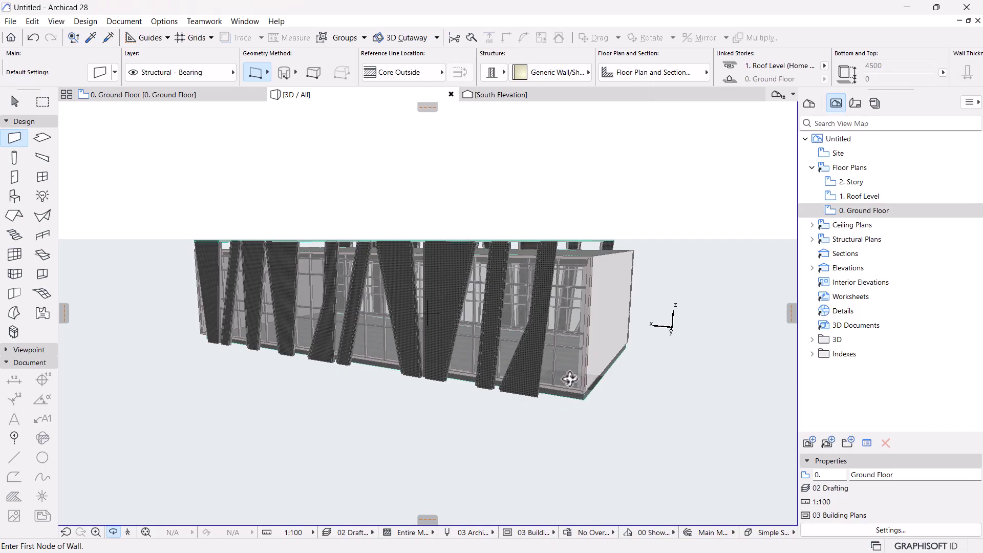
pyautogui.moveTo(570, 379); pyautogui.dragTo(528, 376)
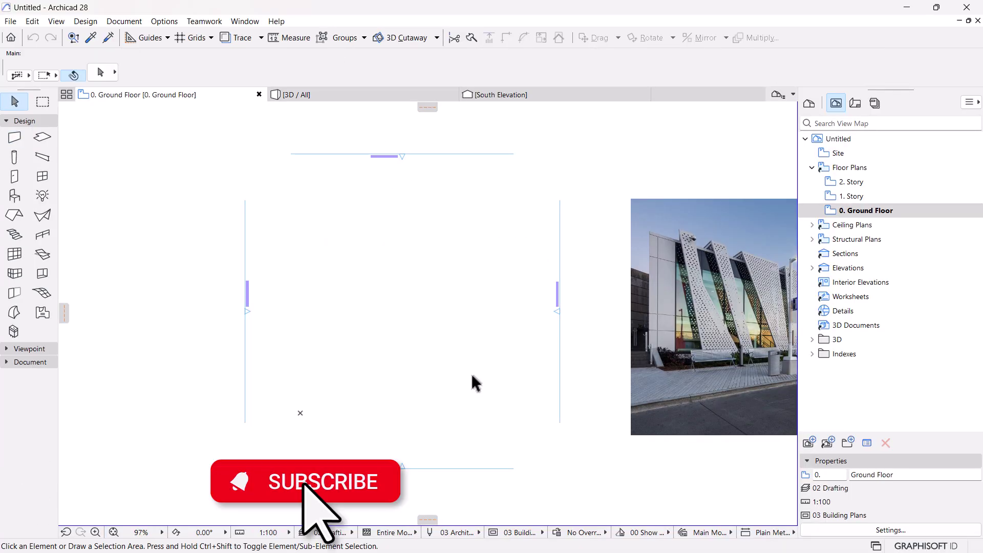
pyautogui.scroll(-2, 474, 383)
pyautogui.moveTo(476, 383); pyautogui.dragTo(439, 399, button='middle')
pyautogui.scroll(4, 573, 353)
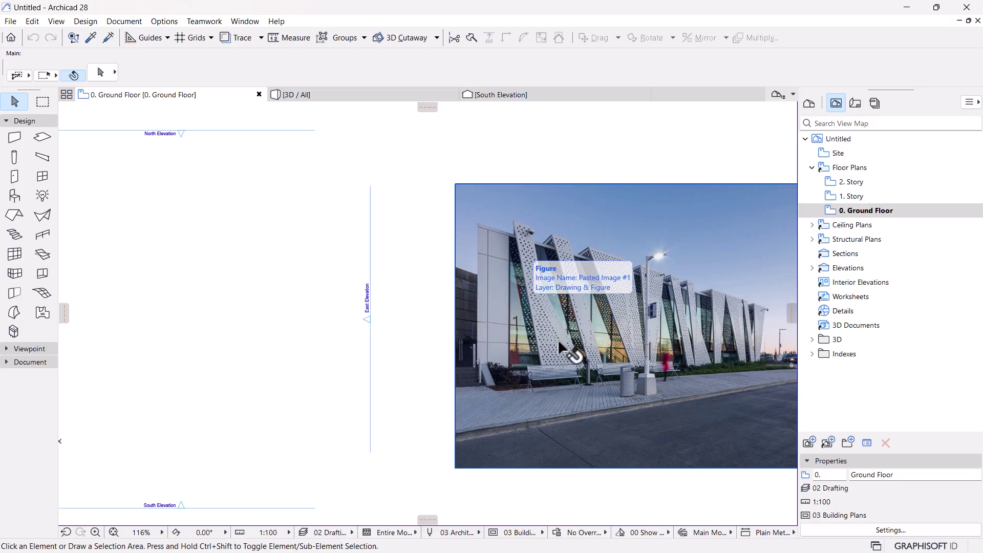
pyautogui.scroll(-4, 552, 297)
pyautogui.scroll(4, 366, 323)
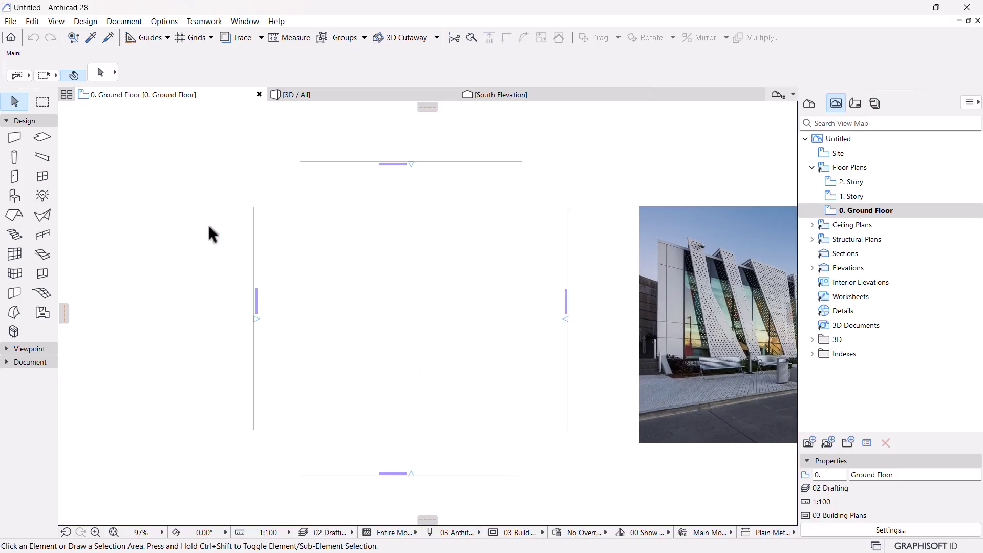
# Step: Draw a rectangular slab 20000 by 9000 between the elevation markers on the Ground Floor plan
pyautogui.click(42, 137)
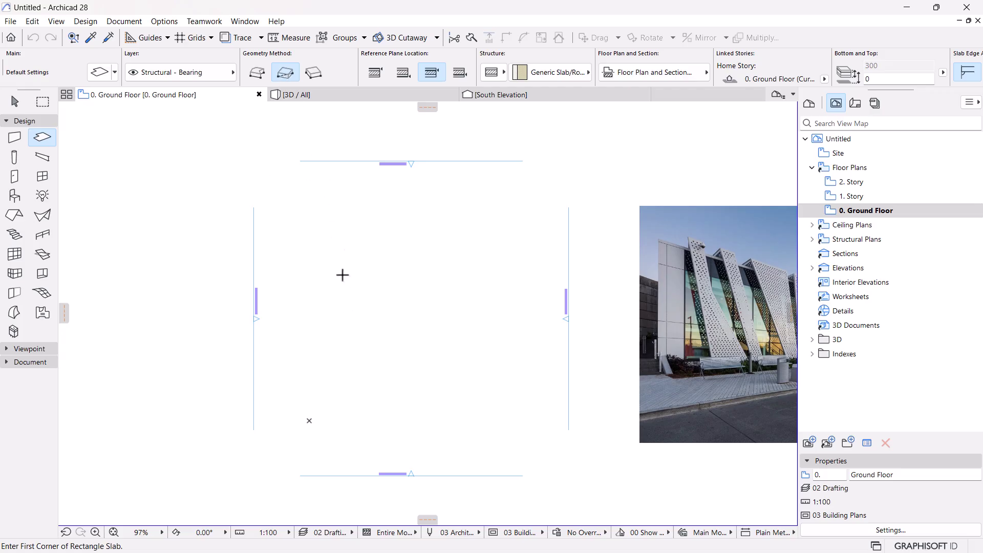
pyautogui.click(325, 283)
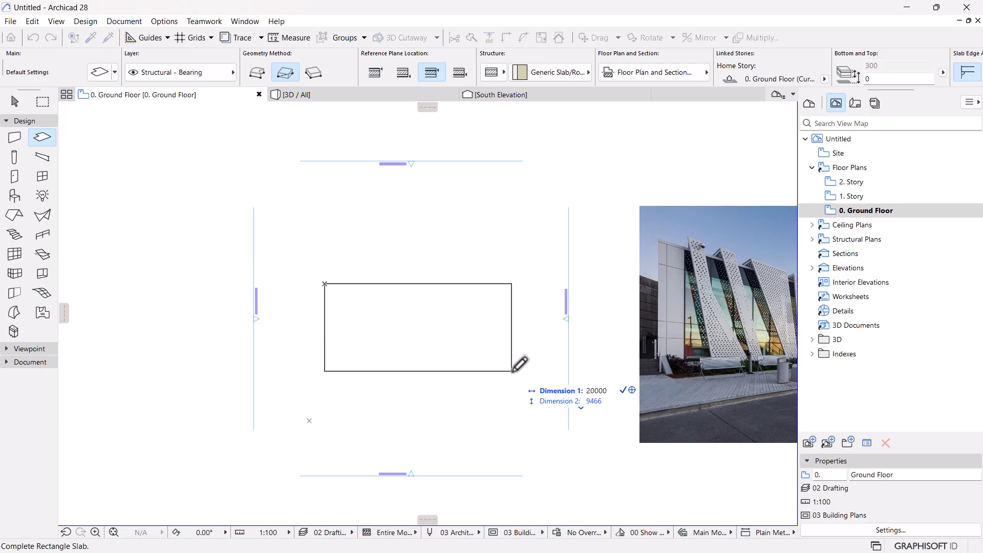
pyautogui.press('Tab')
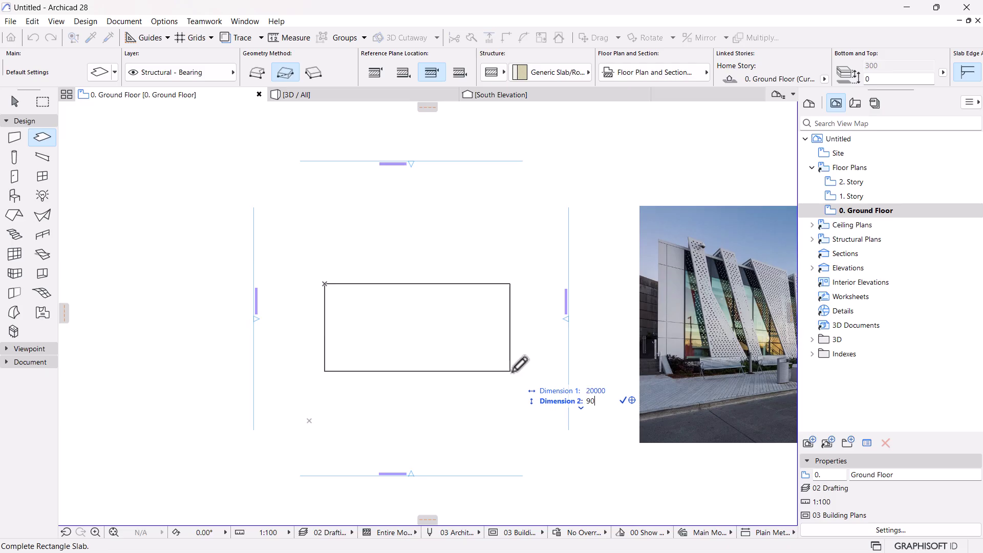
pyautogui.press('Return')
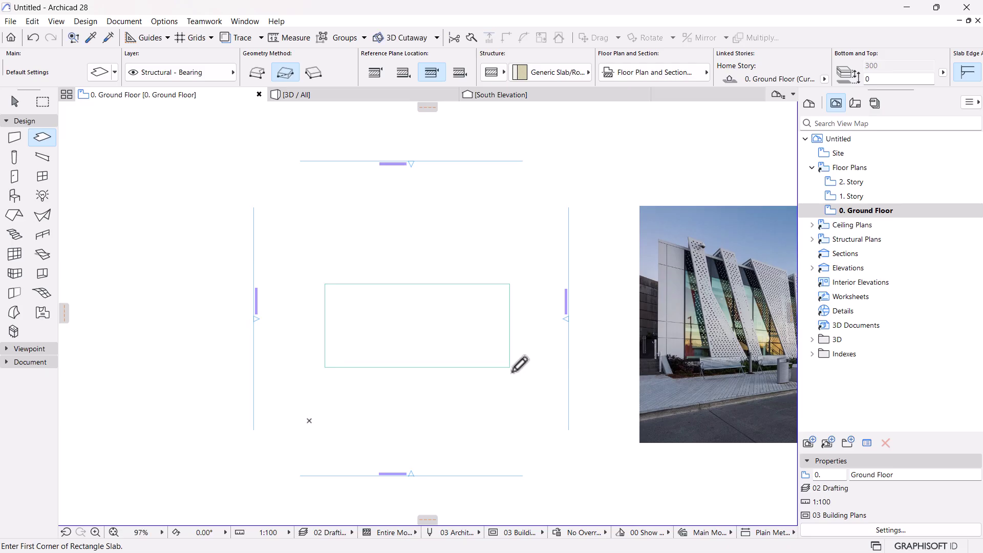
# Step: Copy the rectangular slab from the Ground Floor and paste it at the same position on story 1
pyautogui.scroll(4, 455, 308)
pyautogui.press('Escape')
pyautogui.click(469, 341)
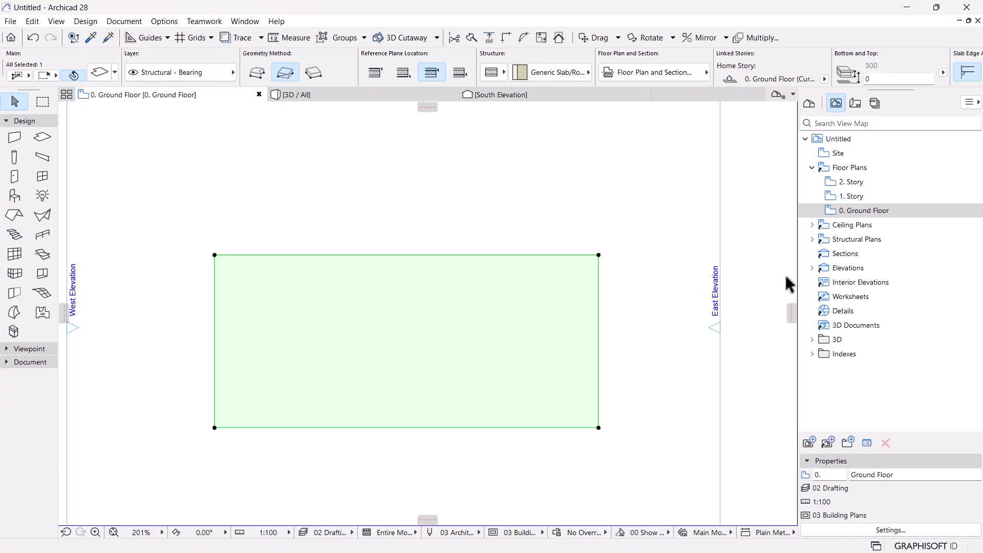
pyautogui.click(850, 197)
pyautogui.doubleClick(851, 198)
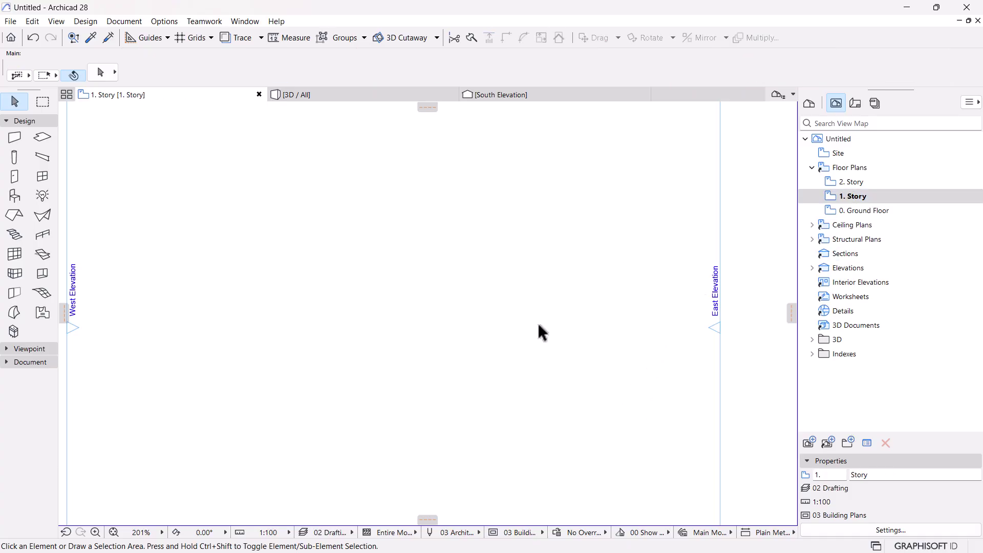
pyautogui.hotkey('ctrl', 'v')
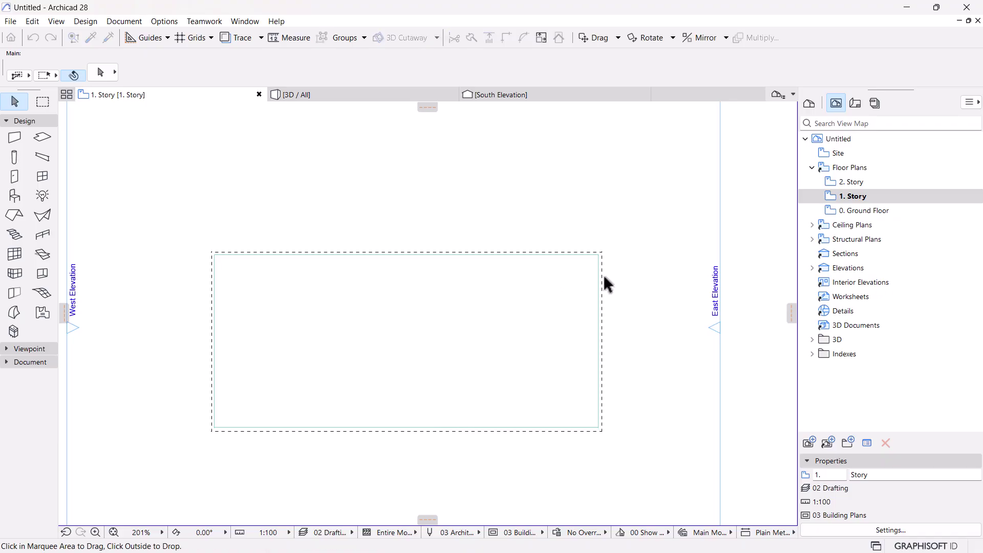
pyautogui.click(646, 278)
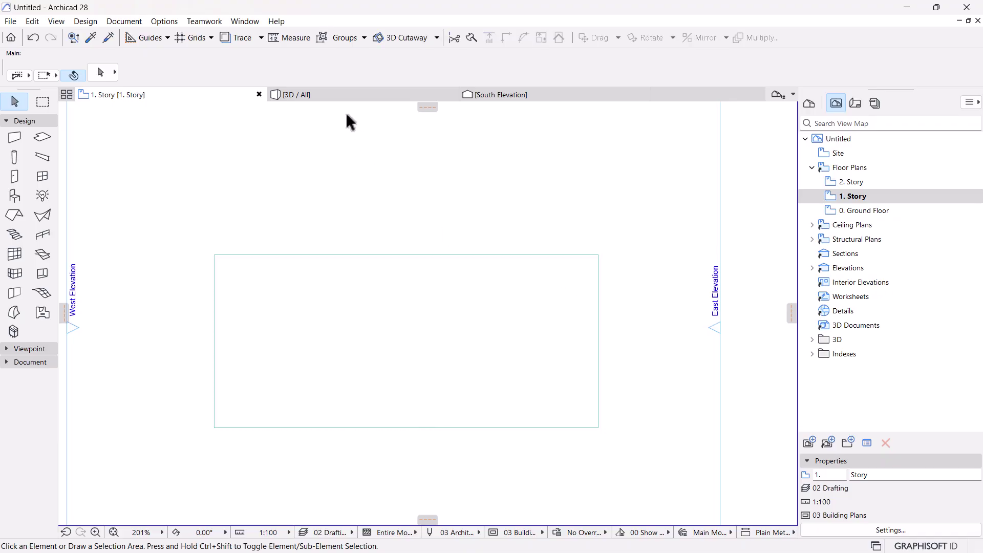
# Step: Select both slabs in the 3D view and change their structure to basic Concrete - Structural
pyautogui.click(331, 95)
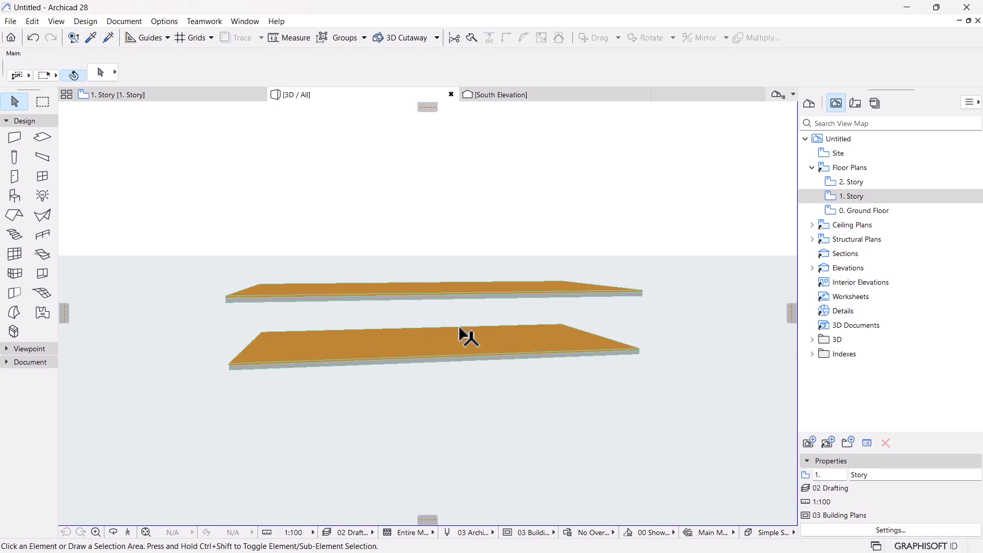
pyautogui.moveTo(710, 229); pyautogui.dragTo(163, 426)
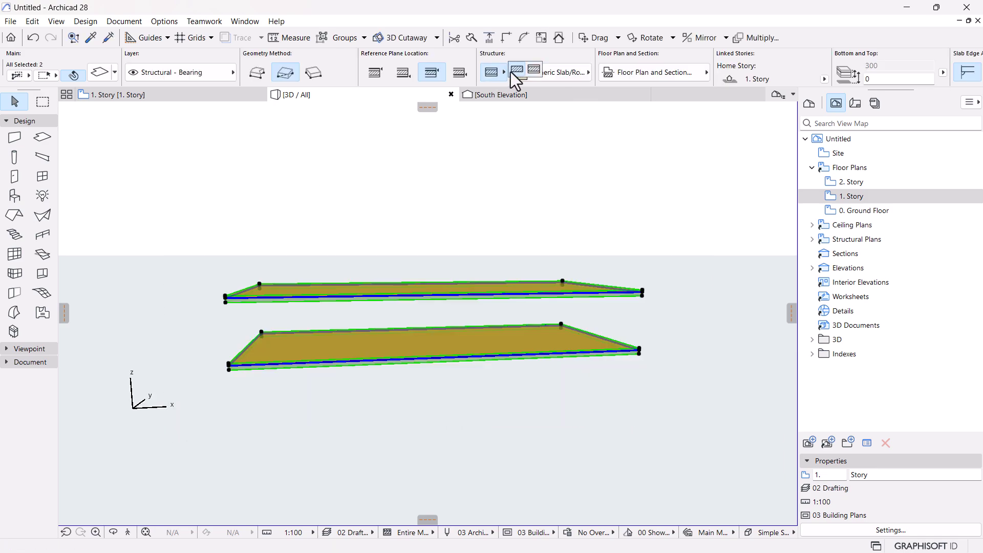
pyautogui.click(534, 69)
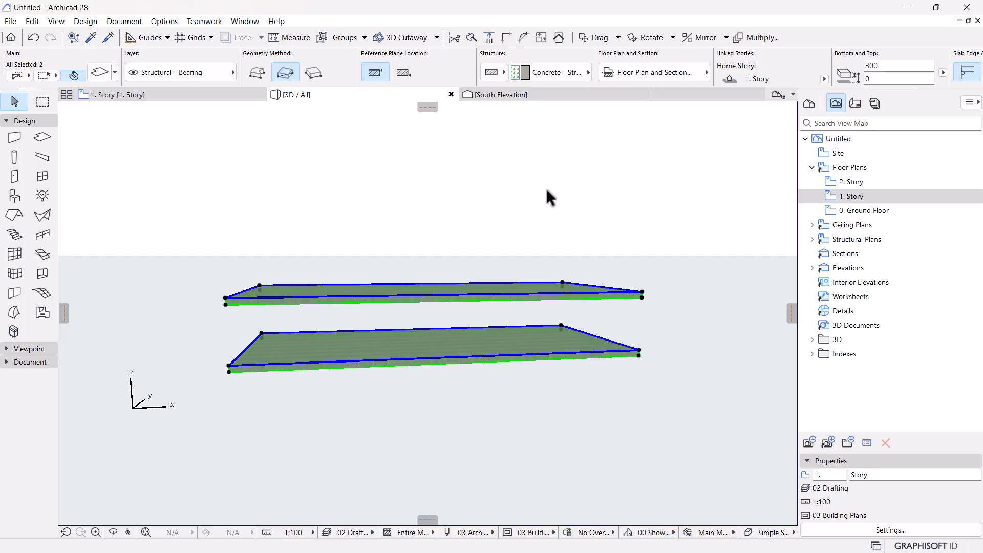
pyautogui.click(476, 213)
pyautogui.moveTo(470, 296); pyautogui.dragTo(517, 307)
# Step: Set the height to next of the Ground Floor and story 1 to 4000 and name story 1 Roof Level
pyautogui.click(851, 196)
pyautogui.rightClick(851, 196)
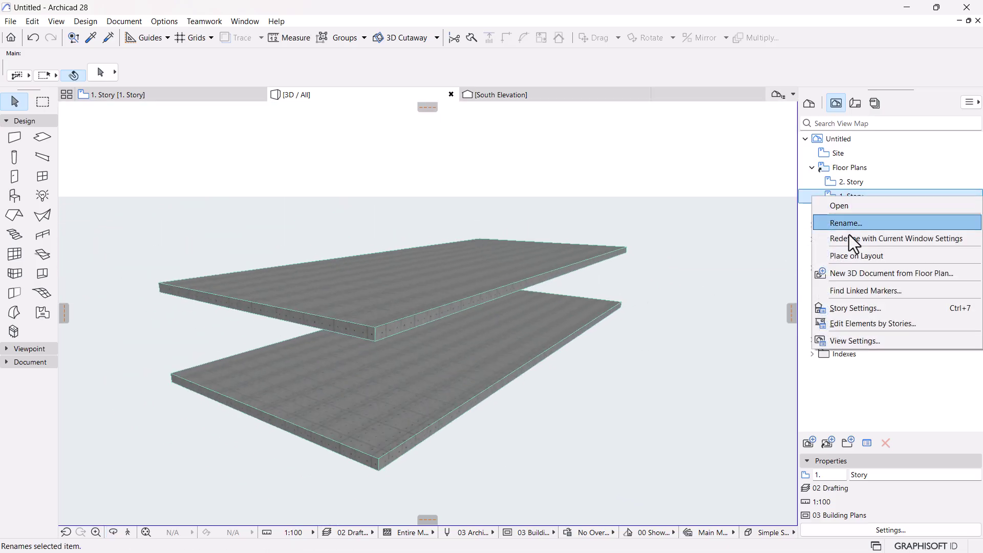
pyautogui.click(851, 308)
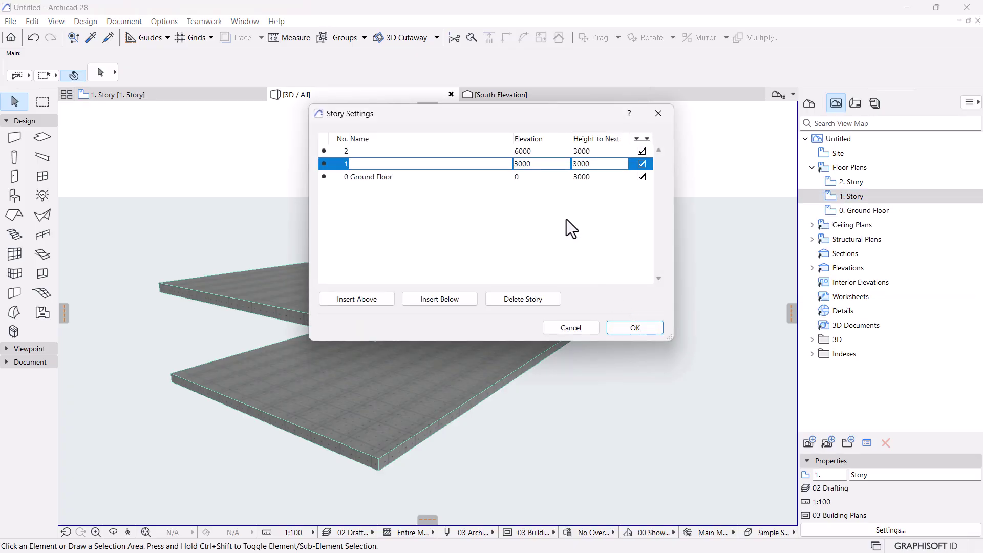
pyautogui.click(603, 177)
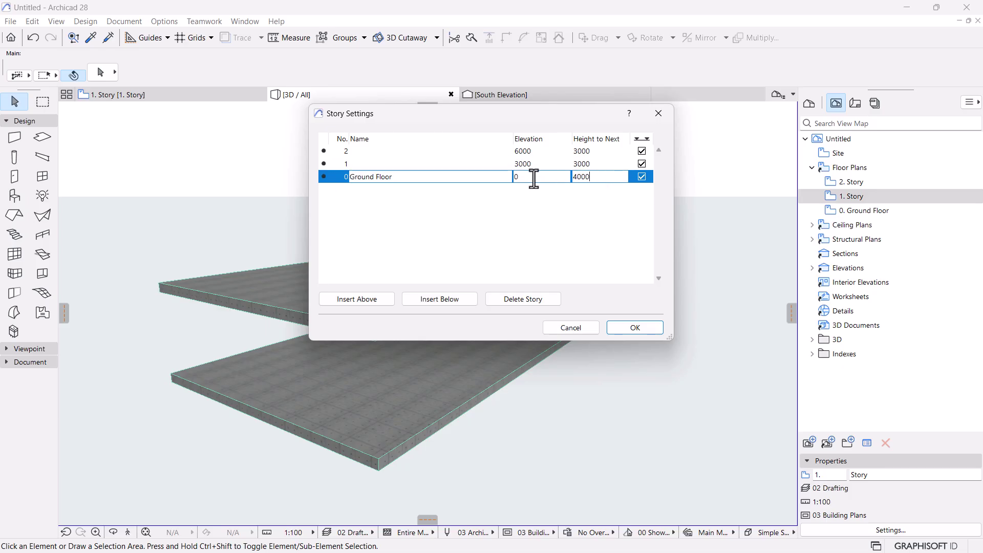
pyautogui.click(609, 165)
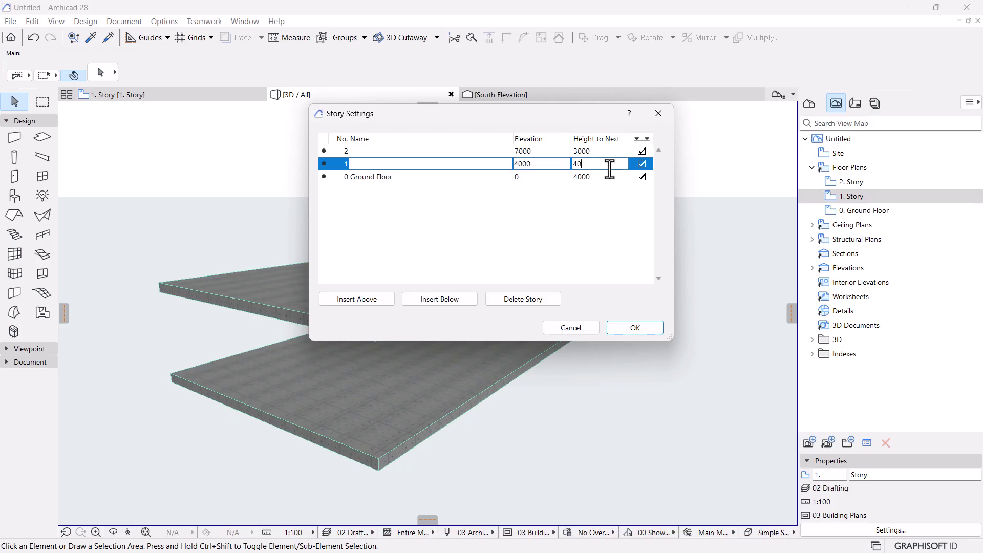
pyautogui.write('4000')
pyautogui.click(576, 152)
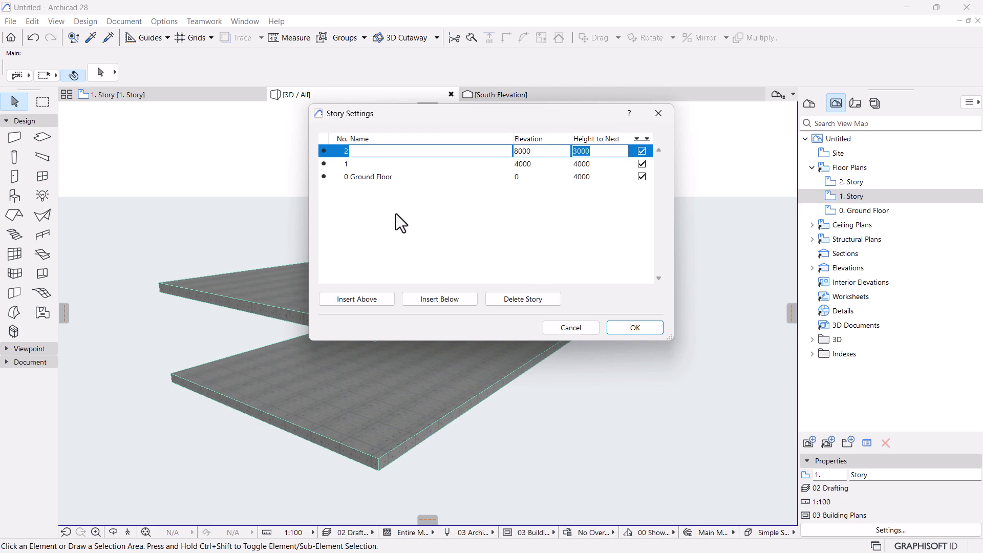
pyautogui.click(381, 164)
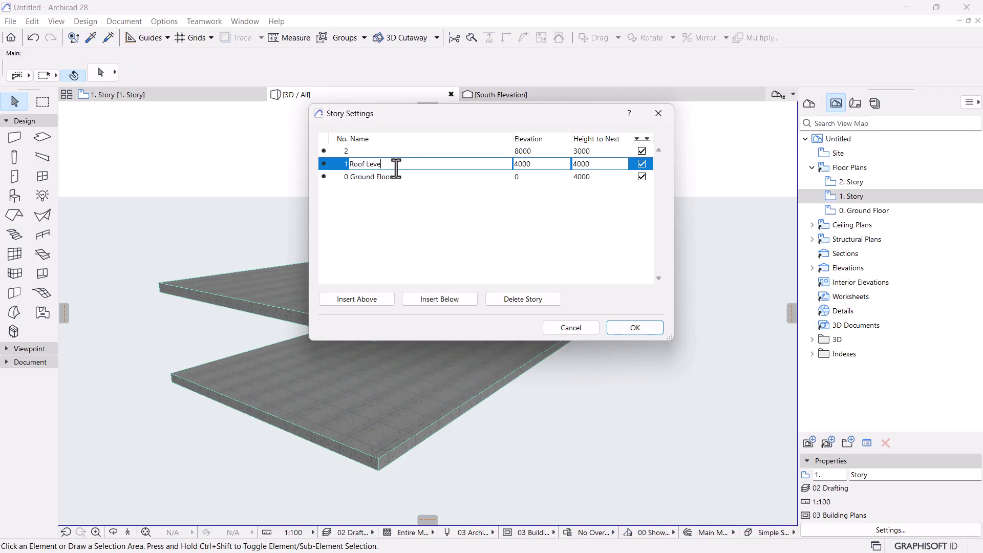
pyautogui.click(615, 321)
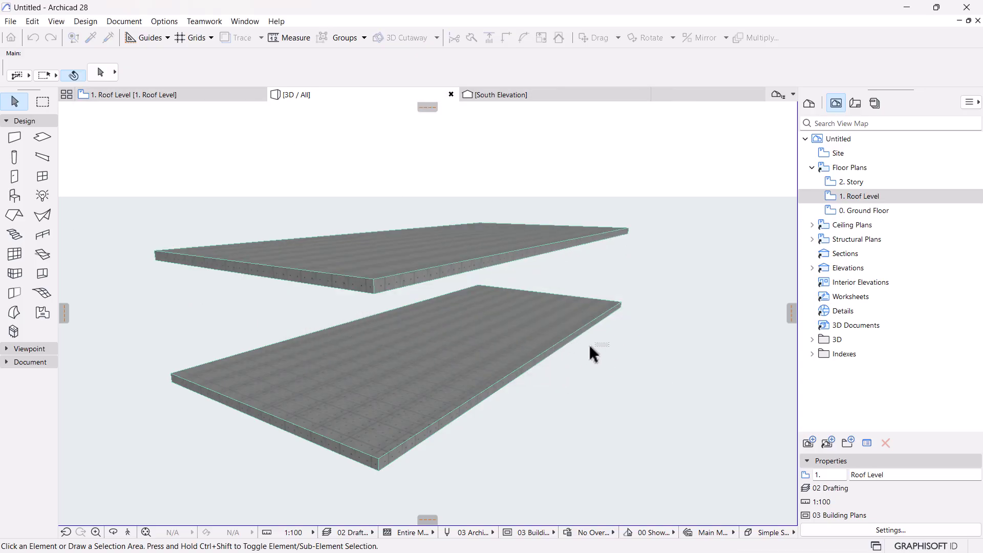
# Step: Inspect the roof slab and its spacing above the ground floor slab in 3D
pyautogui.click(377, 285)
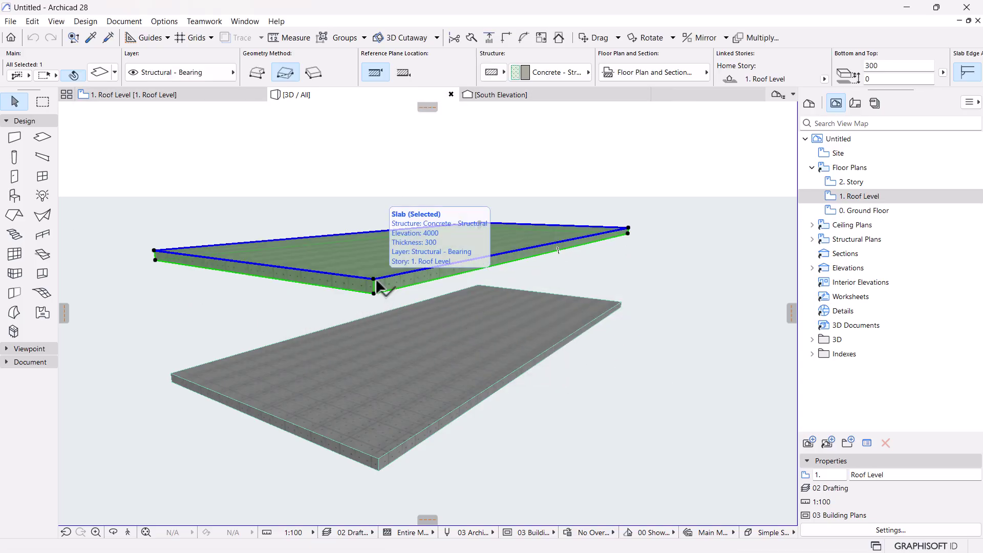
pyautogui.keyDown('shift'); pyautogui.moveTo(459, 260); pyautogui.dragTo(476, 286, button='middle'); pyautogui.keyUp('shift')
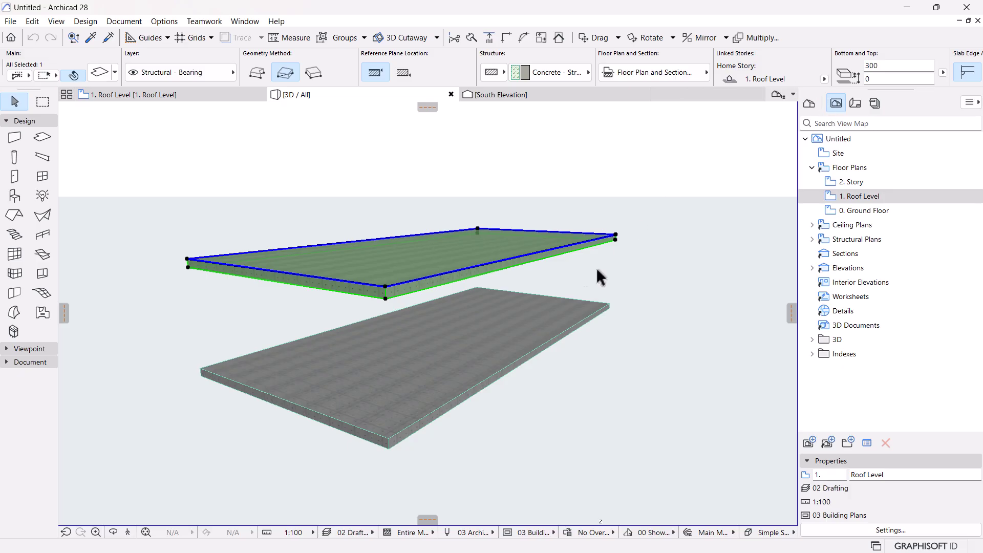
pyautogui.keyDown('shift'); pyautogui.moveTo(353, 297); pyautogui.dragTo(471, 343, button='middle'); pyautogui.keyUp('shift')
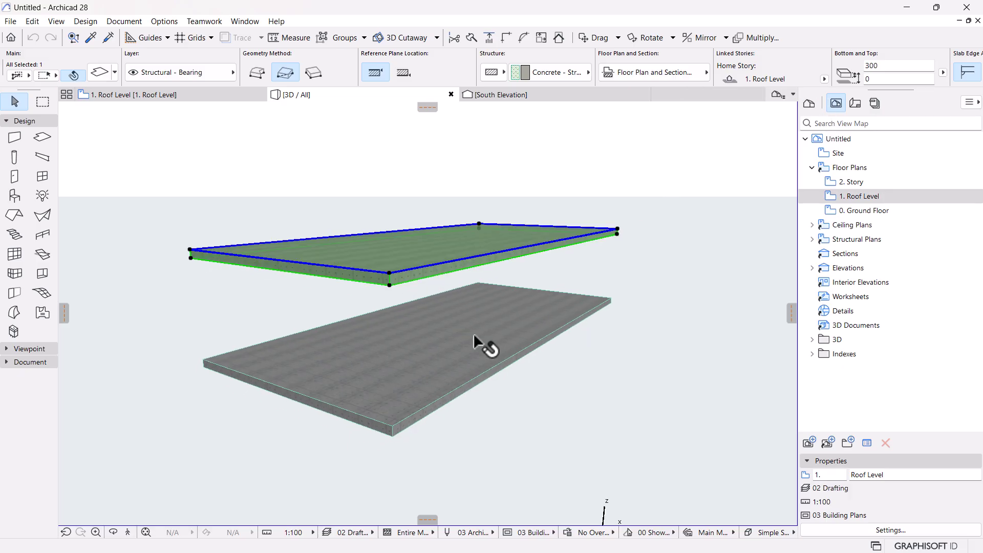
pyautogui.keyDown('shift'); pyautogui.moveTo(544, 367); pyautogui.dragTo(203, 111, button='middle'); pyautogui.keyUp('shift')
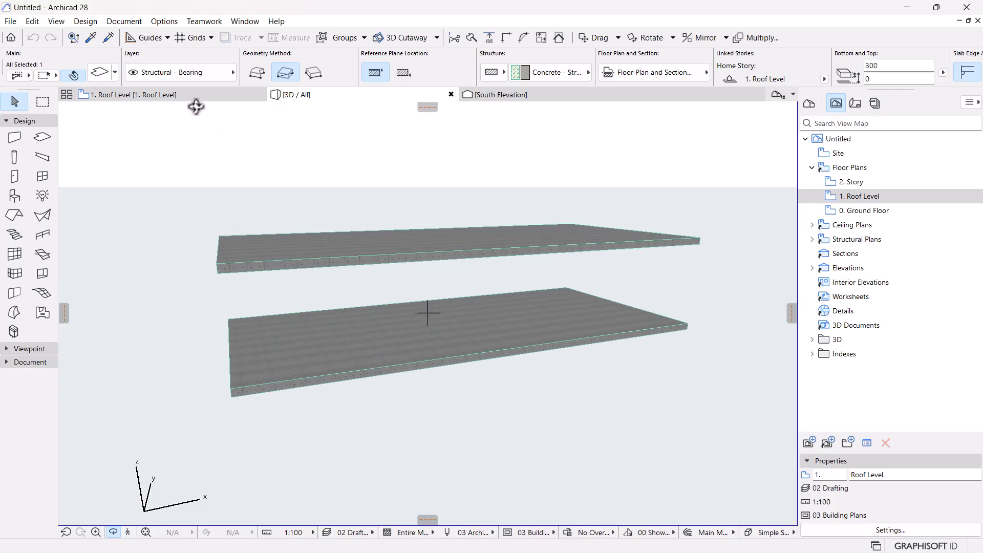
# Step: Open the Ground Floor plan and examine the building's facade and side wall in the reference photo
pyautogui.doubleClick(853, 210)
pyautogui.scroll(-4, 498, 244)
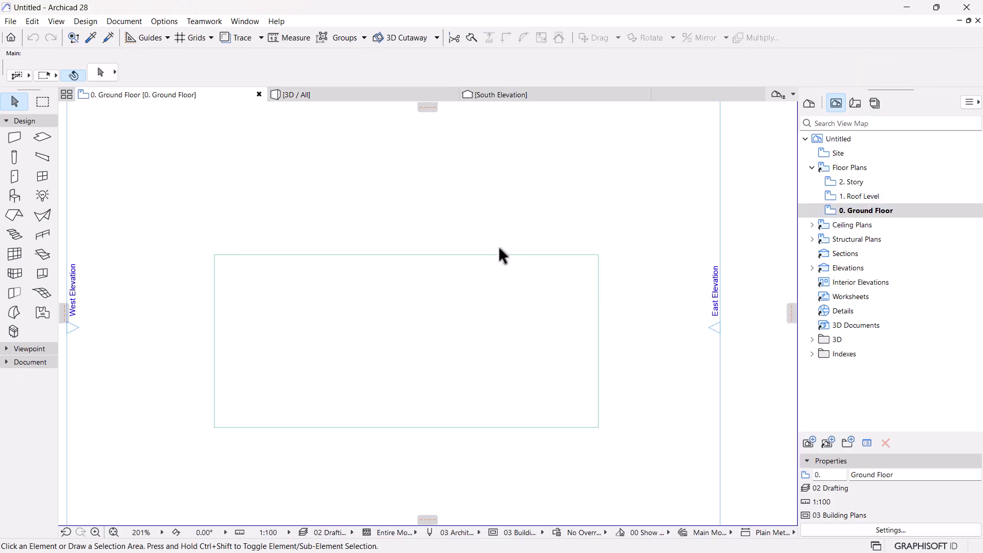
pyautogui.scroll(-2, 553, 301)
pyautogui.moveTo(553, 301); pyautogui.dragTo(314, 276, button='middle')
pyautogui.scroll(2, 459, 239)
pyautogui.scroll(1, 480, 351)
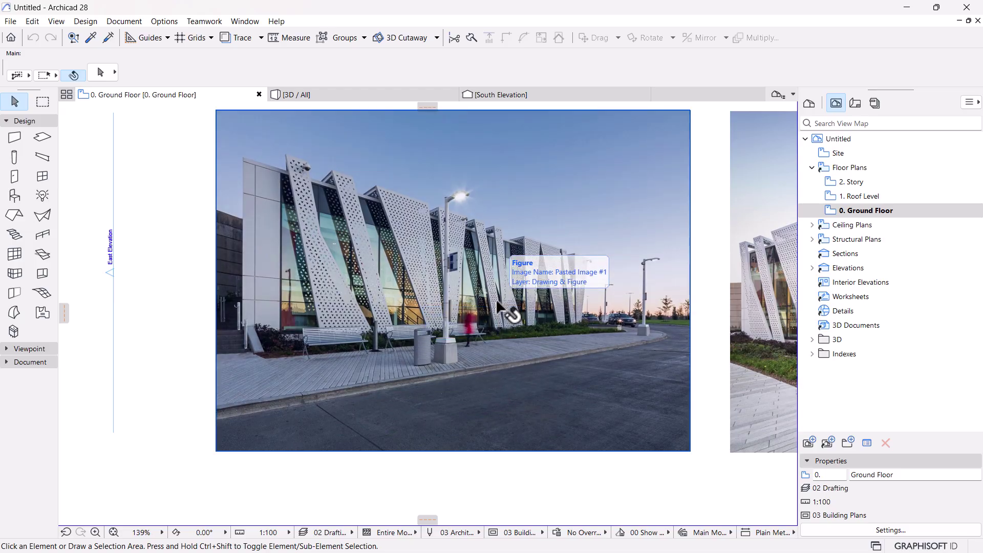
pyautogui.scroll(-4, 390, 374)
pyautogui.moveTo(391, 373); pyautogui.dragTo(525, 370, button='middle')
pyautogui.scroll(4, 350, 360)
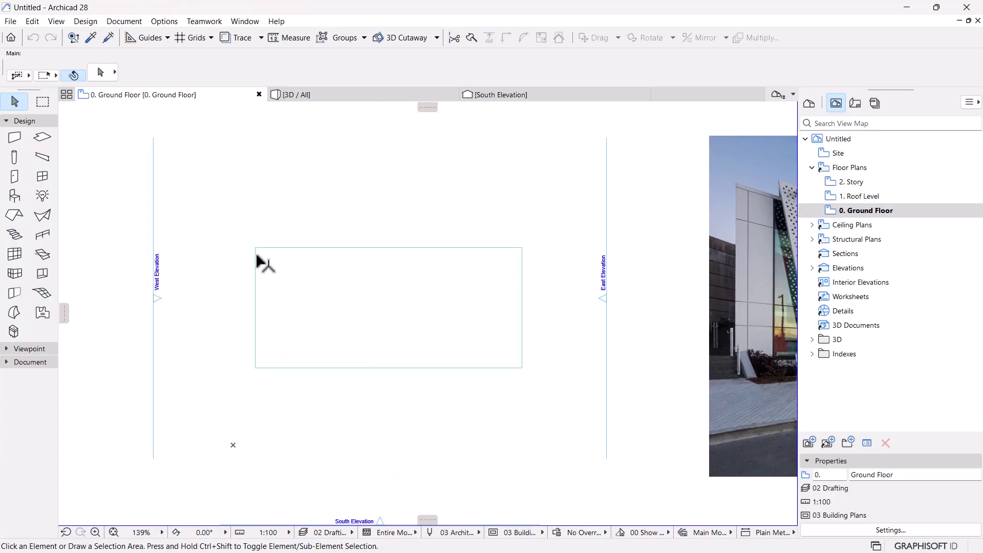
# Step: Draw a straight wall along the slab's full east edge, from its south corner to its north corner
pyautogui.click(15, 138)
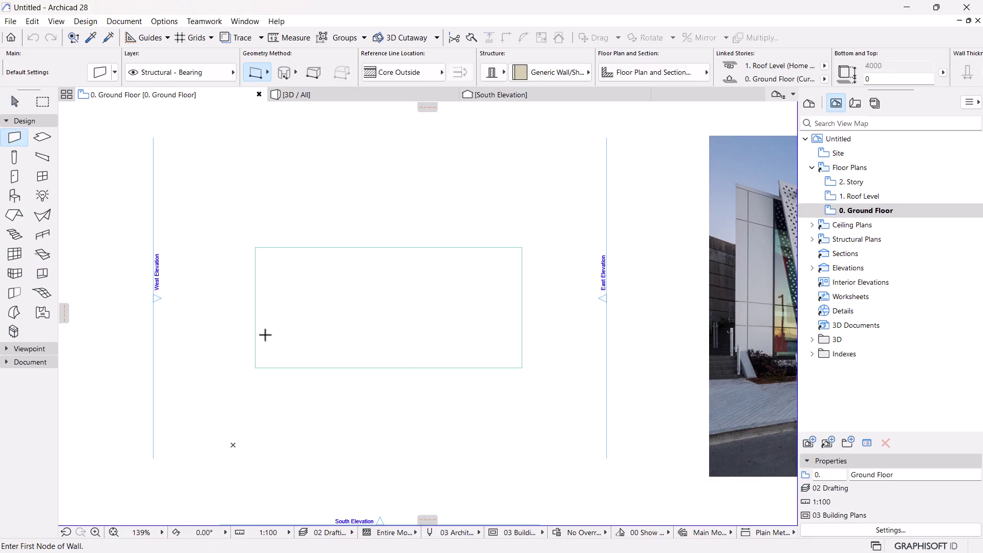
pyautogui.scroll(3, 531, 283)
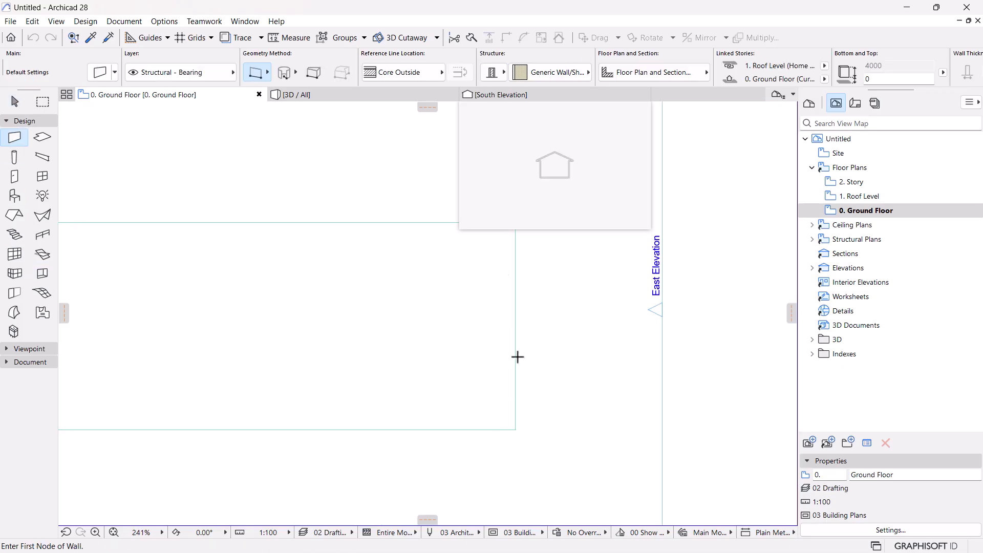
pyautogui.click(516, 430)
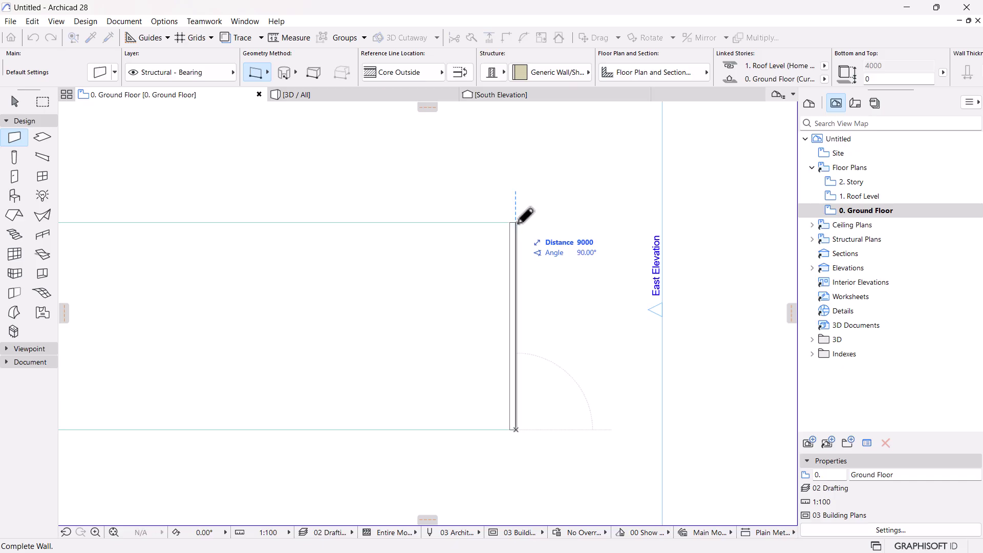
pyautogui.click(516, 223)
# Step: Draw a matching wall along the slab's full west edge, from its north corner to its south corner
pyautogui.scroll(-4, 522, 215)
pyautogui.moveTo(369, 274); pyautogui.dragTo(419, 298, button='middle')
pyautogui.scroll(3, 377, 303)
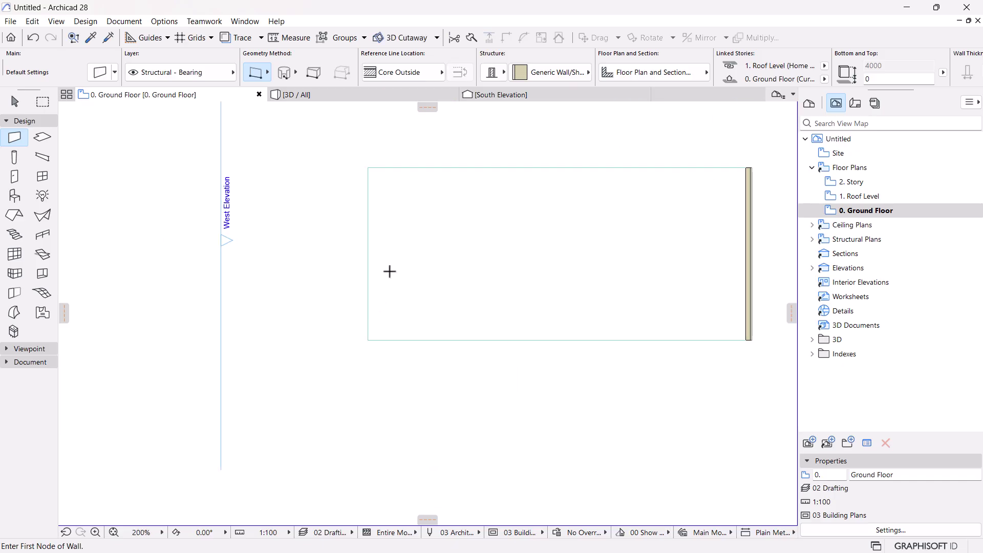
pyautogui.click(367, 166)
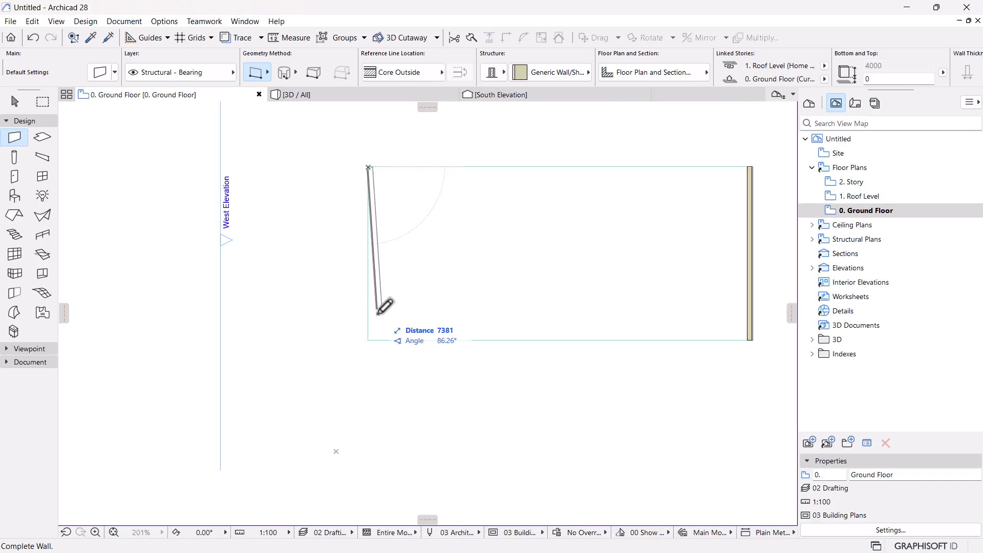
pyautogui.click(368, 339)
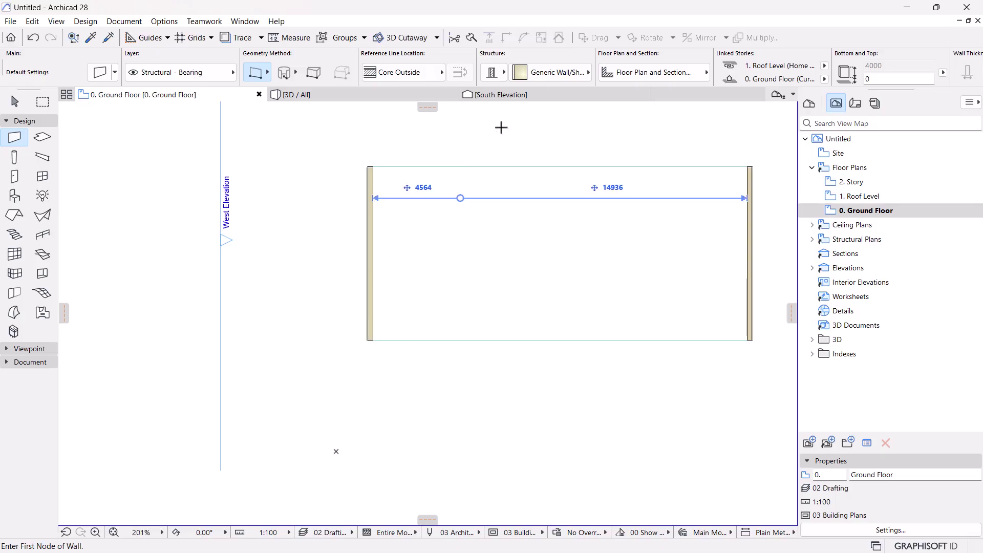
# Step: Inspect the two side walls in 3D and examine the glazed facade in the reference photo on the Ground Floor plan
pyautogui.click(379, 95)
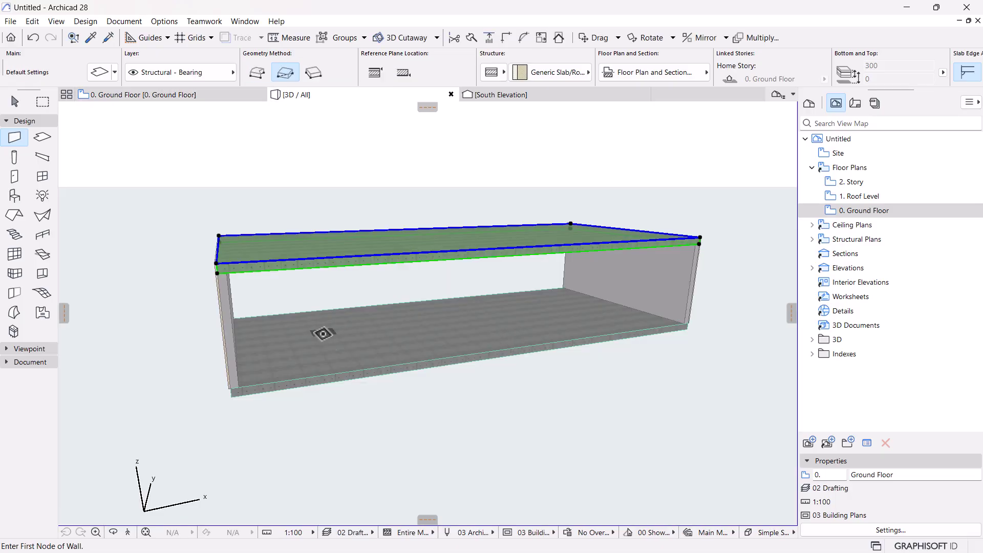
pyautogui.press('o')
pyautogui.moveTo(511, 456); pyautogui.dragTo(274, 219)
pyautogui.click(149, 95)
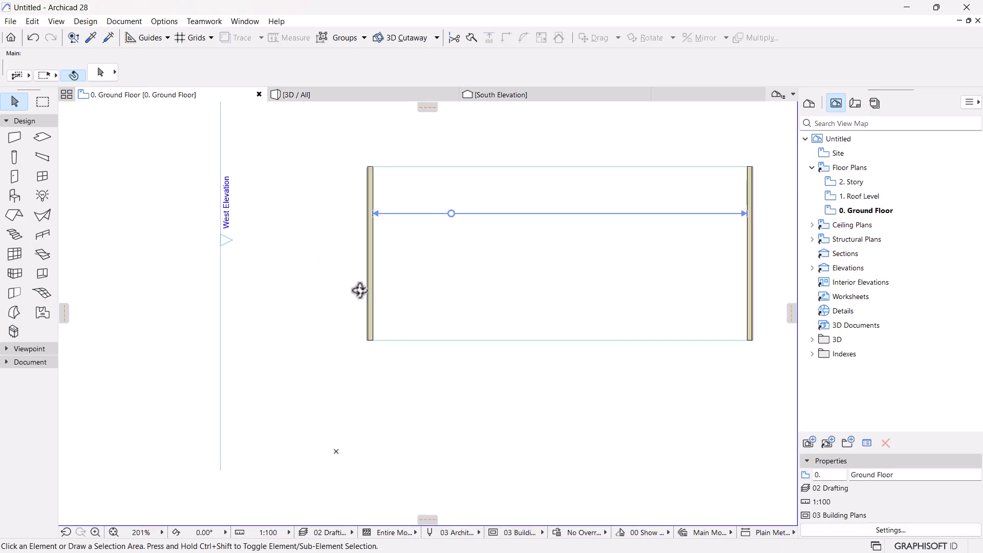
pyautogui.scroll(4, 468, 208)
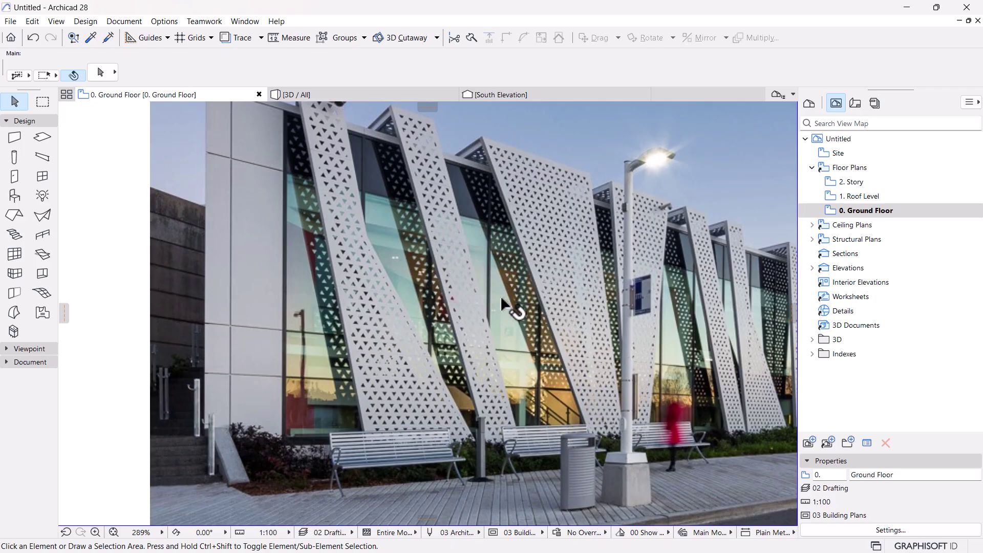
pyautogui.scroll(-3, 668, 354)
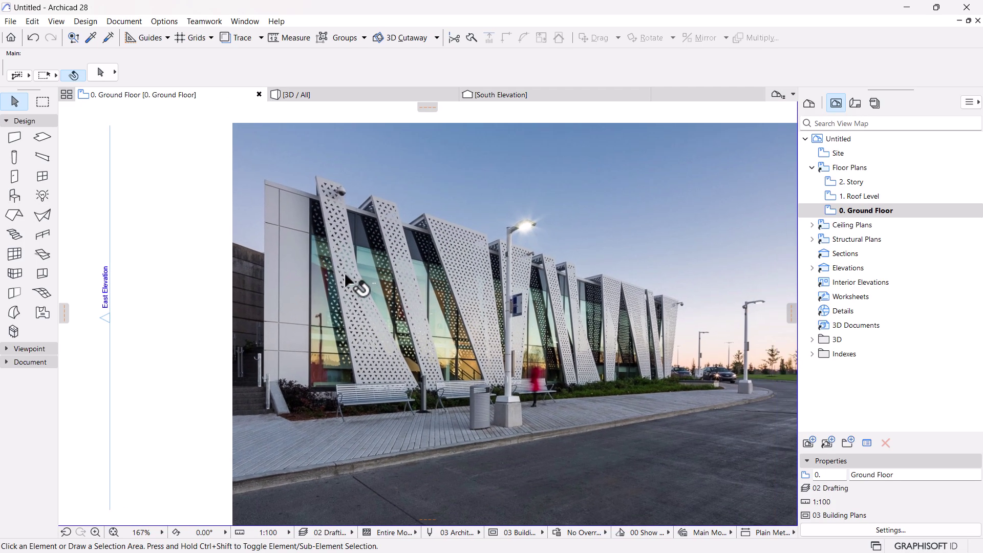
pyautogui.scroll(3, 299, 318)
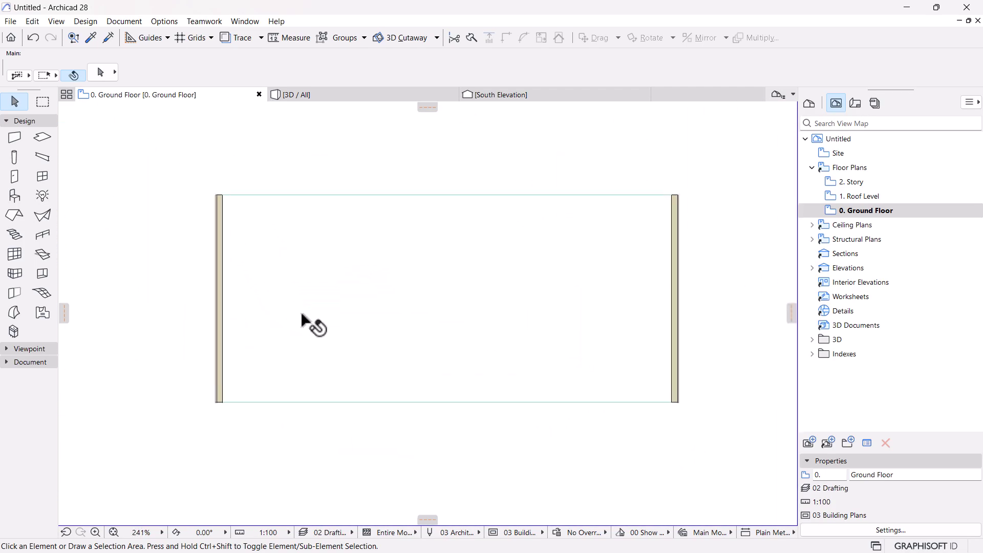
# Step: Draw a straight 19500 mm curtain wall along the slab's south edge, between the inner corners of the west and east side walls
pyautogui.click(11, 257)
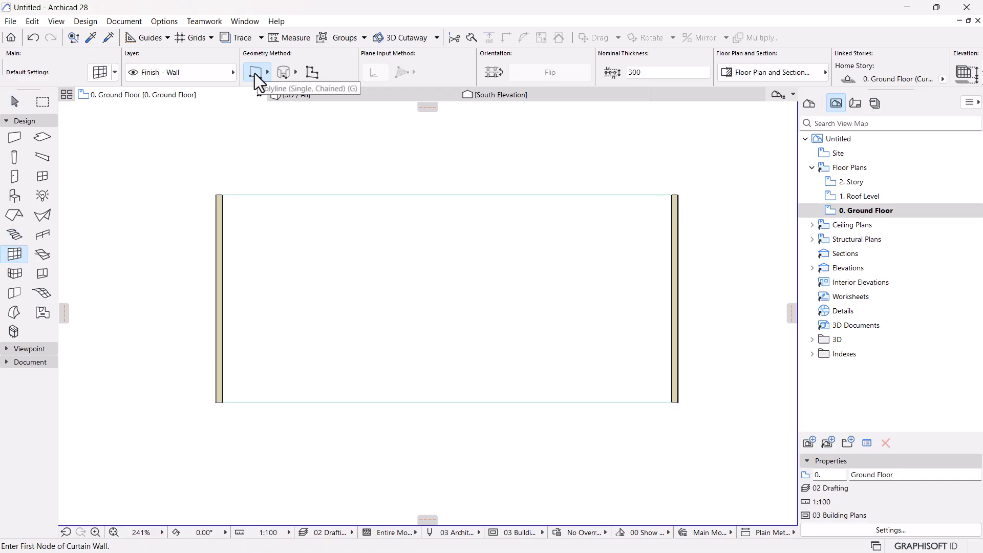
pyautogui.scroll(6, 235, 397)
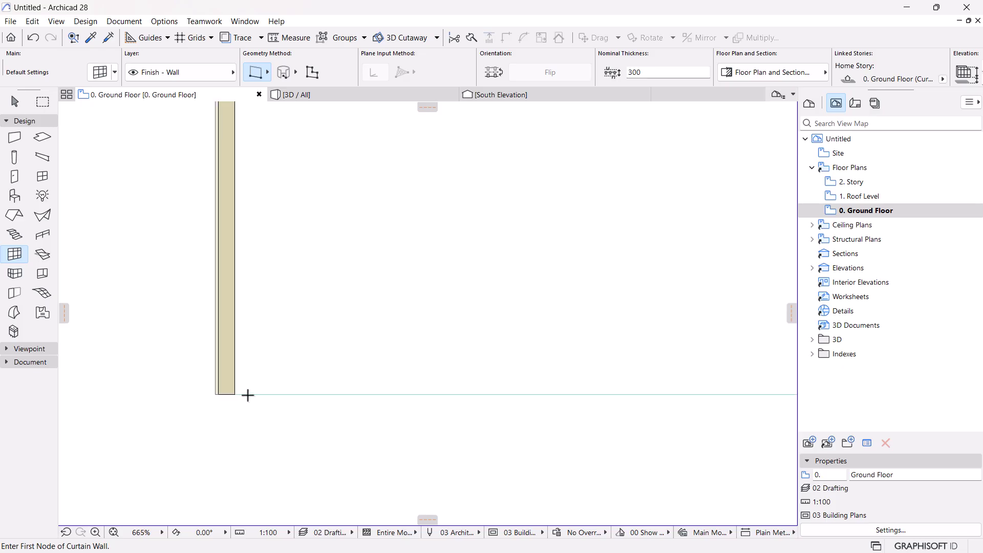
pyautogui.click(232, 394)
pyautogui.scroll(-6, 391, 367)
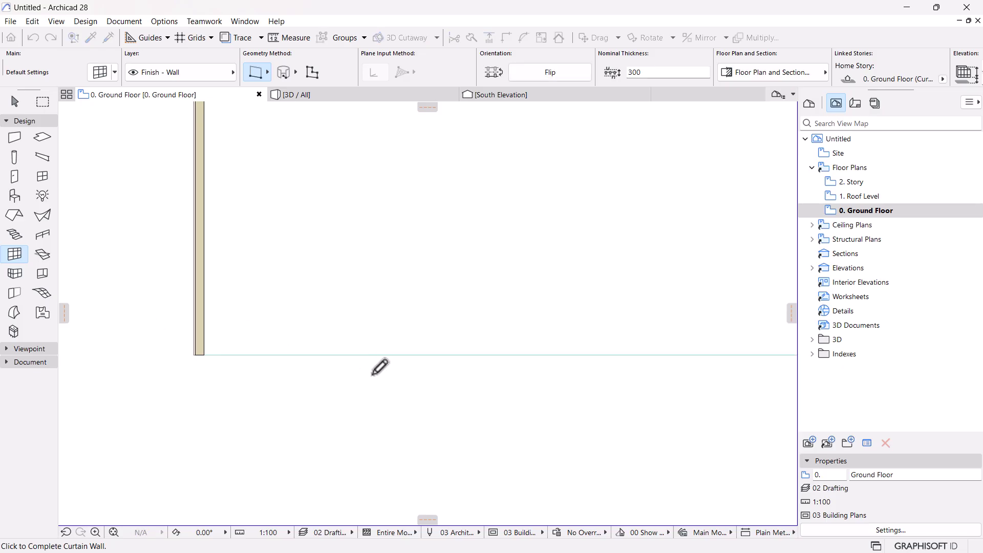
pyautogui.scroll(6, 579, 363)
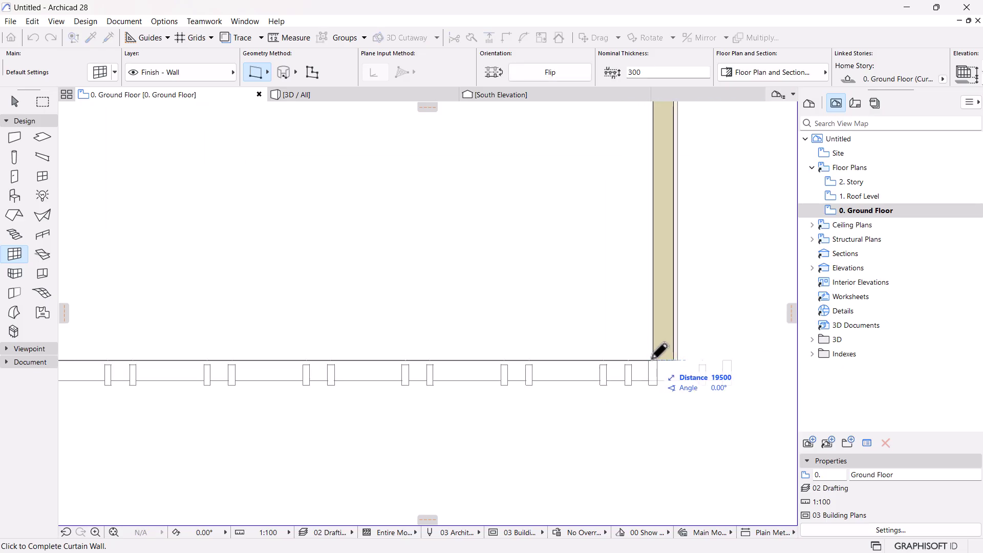
pyautogui.click(655, 360)
pyautogui.press('Escape')
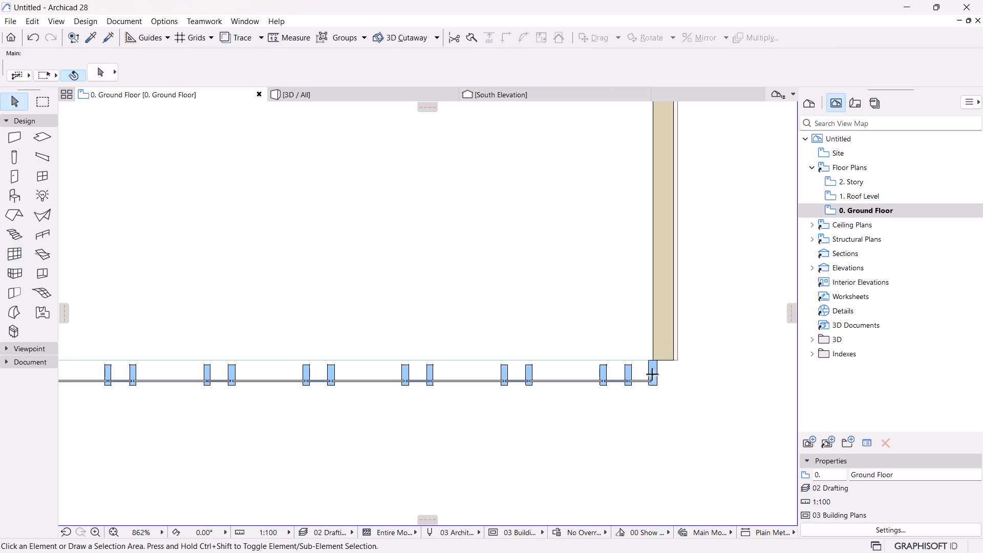
# Step: Select the curtain wall and examine in plan and 3D how its end frame meets the east side wall and slab edge
pyautogui.click(653, 379)
pyautogui.scroll(5, 666, 368)
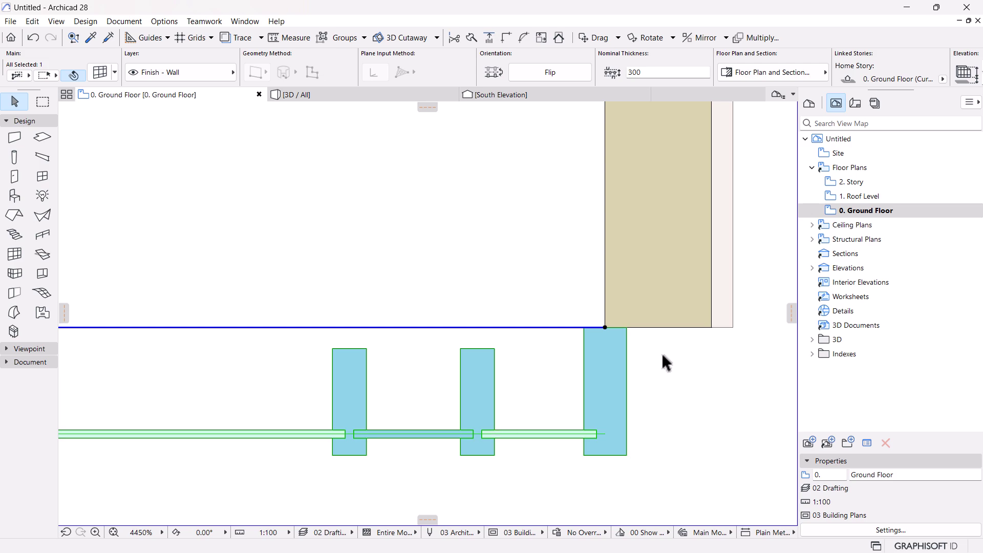
pyautogui.scroll(4, 663, 356)
pyautogui.scroll(1, 603, 314)
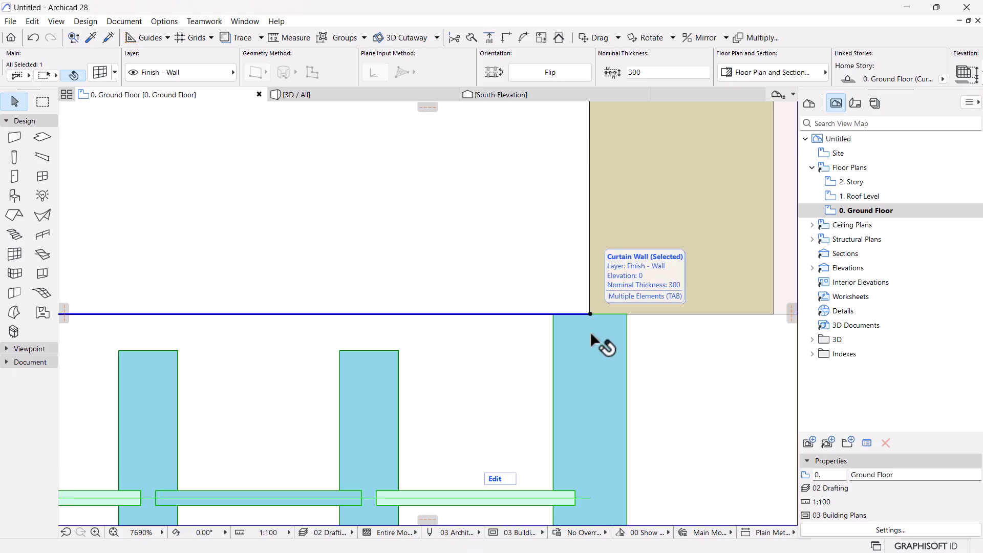
pyautogui.scroll(-2, 622, 342)
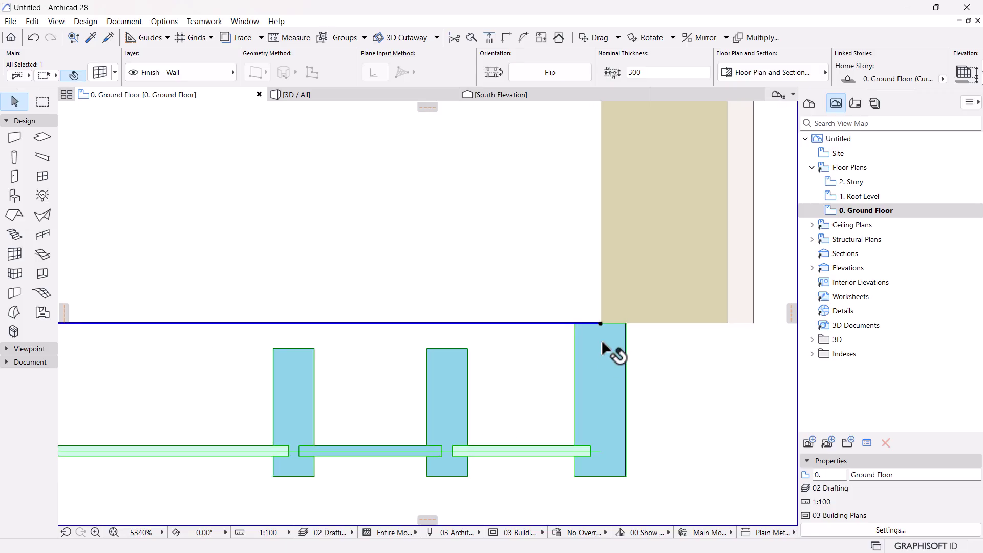
pyautogui.scroll(1, 621, 335)
pyautogui.scroll(2, 620, 336)
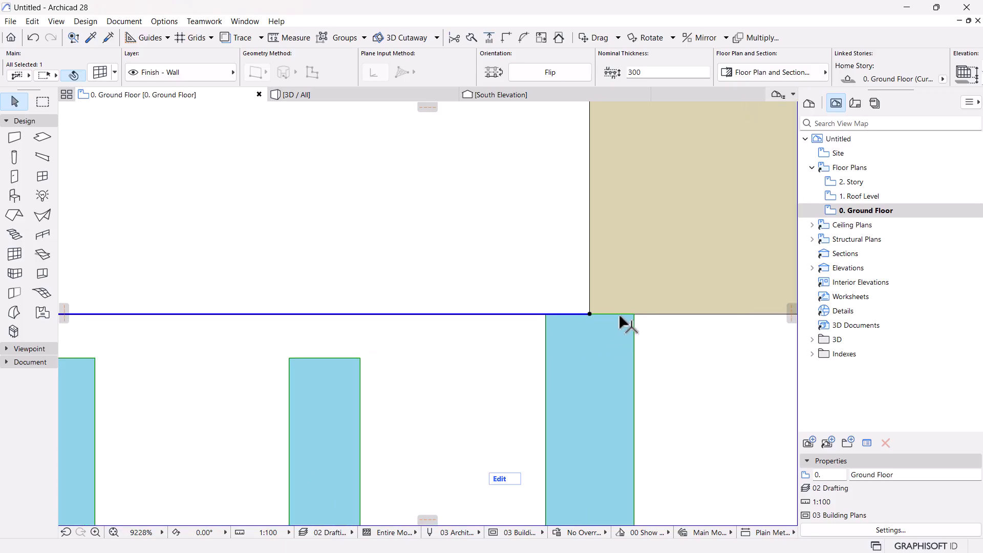
pyautogui.scroll(4, 659, 326)
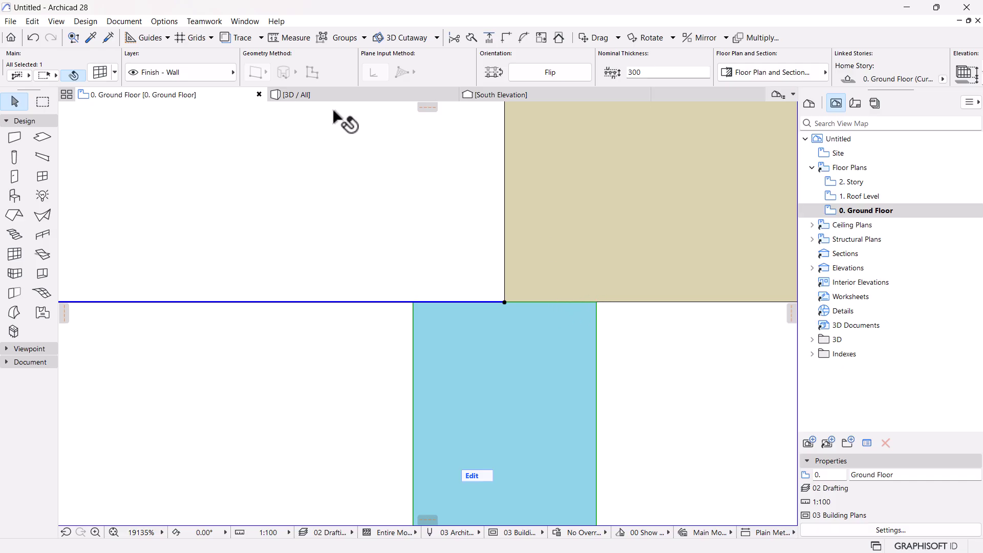
pyautogui.click(340, 95)
pyautogui.scroll(5, 718, 320)
pyautogui.moveTo(700, 268); pyautogui.dragTo(591, 321)
pyautogui.scroll(8, 492, 285)
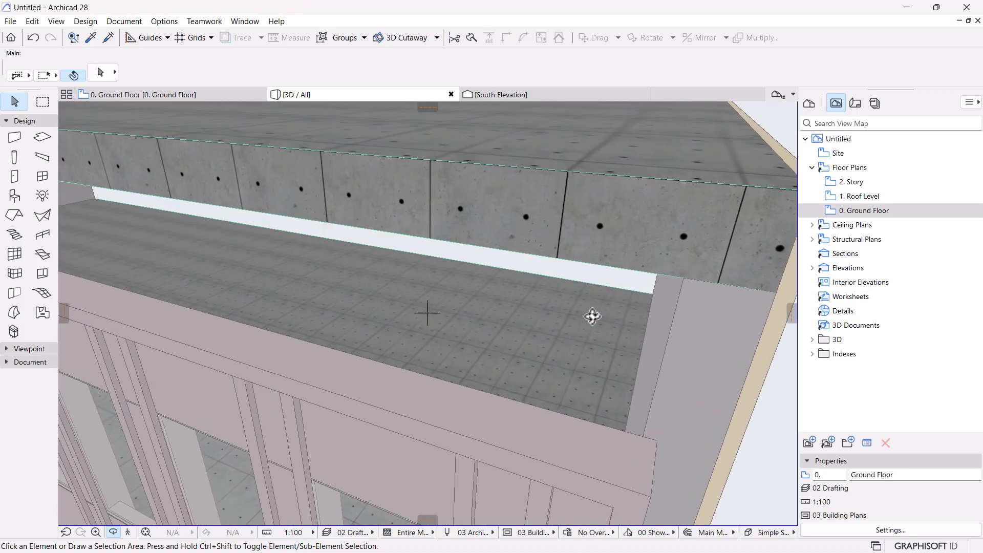
pyautogui.scroll(-8, 576, 286)
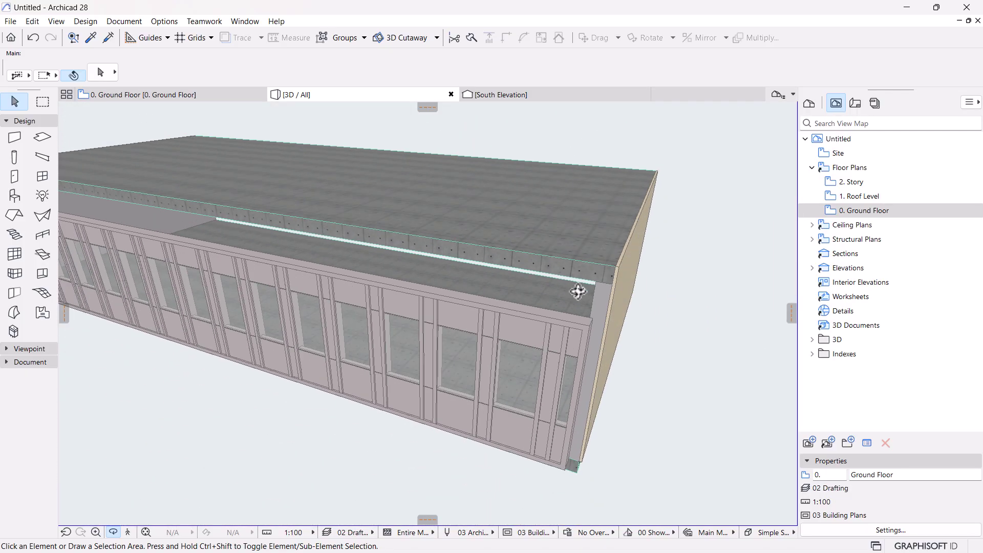
# Step: Set the curtain wall's boundary frames to Inside Boundary in its member placement settings
pyautogui.click(136, 94)
pyautogui.scroll(1, 521, 306)
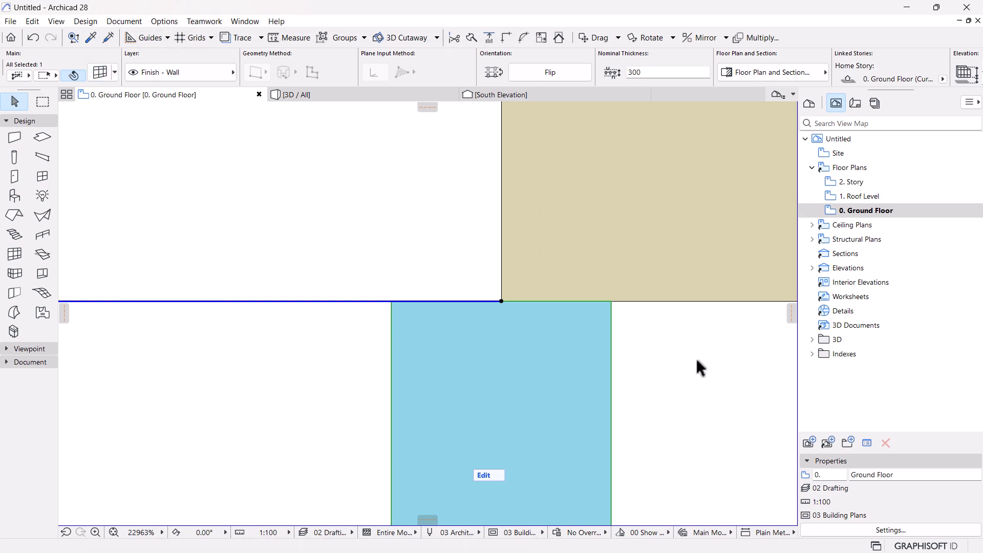
pyautogui.scroll(-15, 659, 302)
pyautogui.scroll(-2, 211, 320)
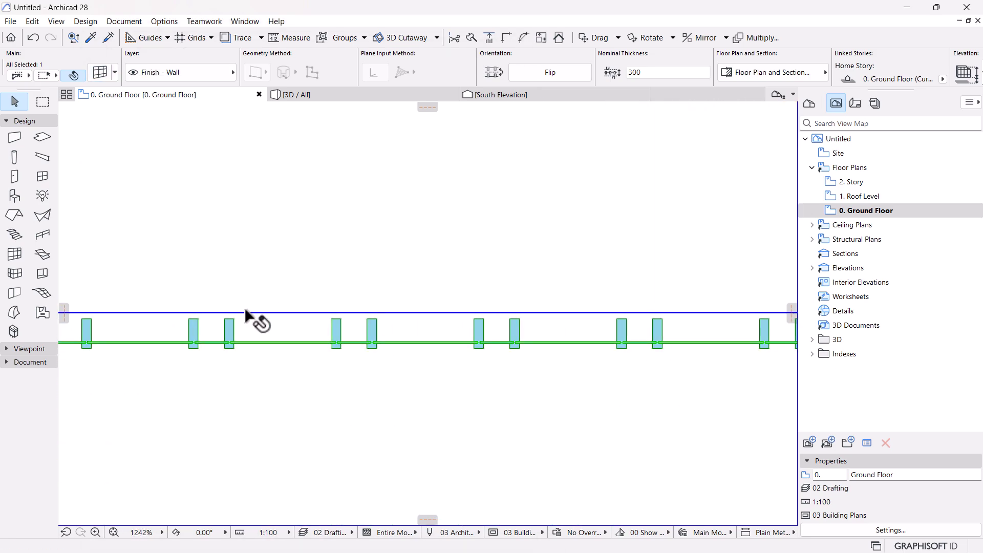
pyautogui.moveTo(211, 322); pyautogui.dragTo(291, 324, button='middle')
pyautogui.scroll(5, 285, 325)
pyautogui.scroll(4, 527, 328)
pyautogui.scroll(4, 580, 328)
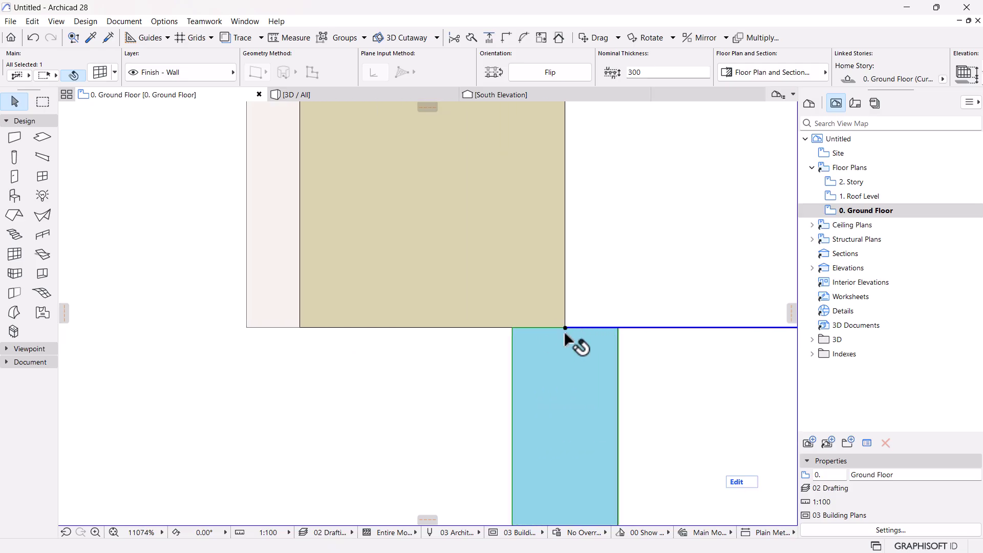
pyautogui.click(100, 72)
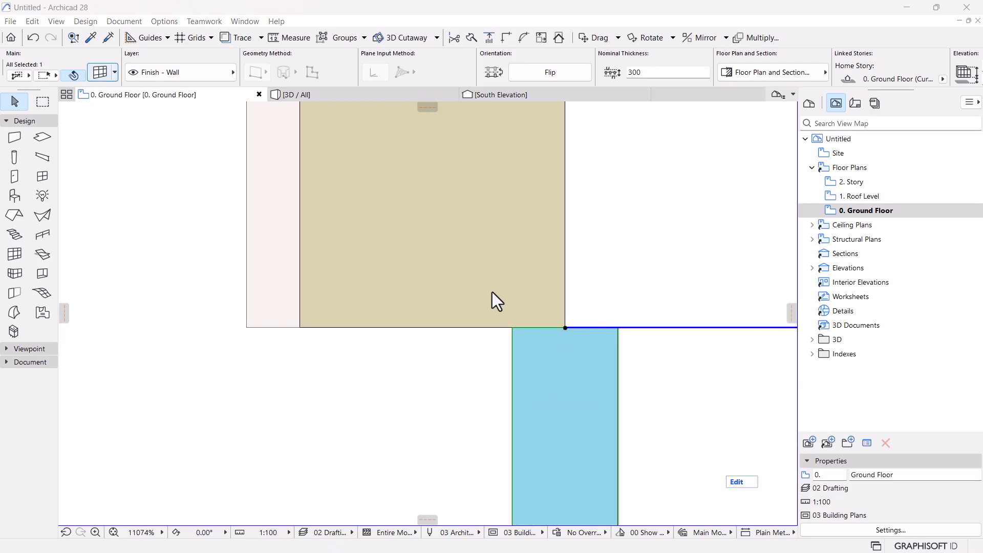
pyautogui.click(138, 86)
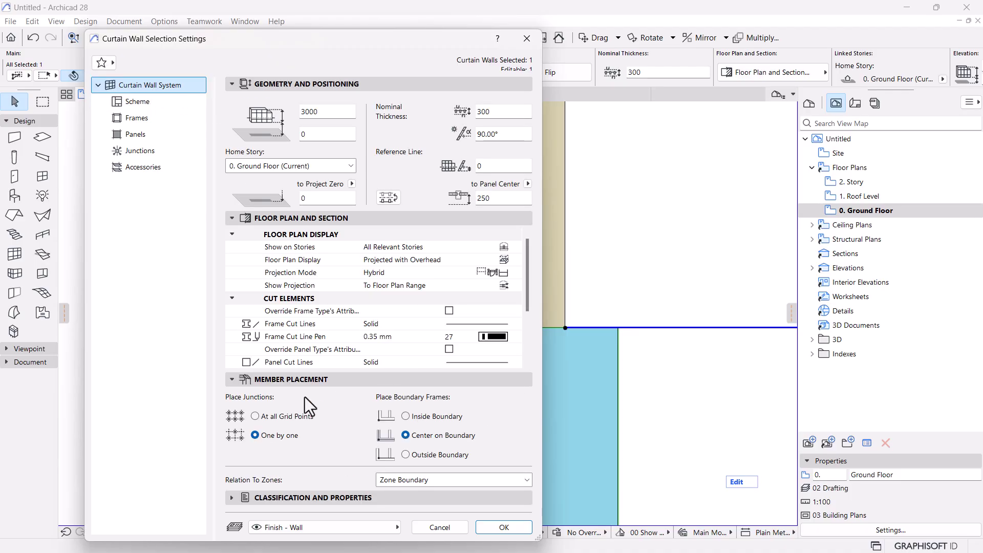
pyautogui.click(233, 218)
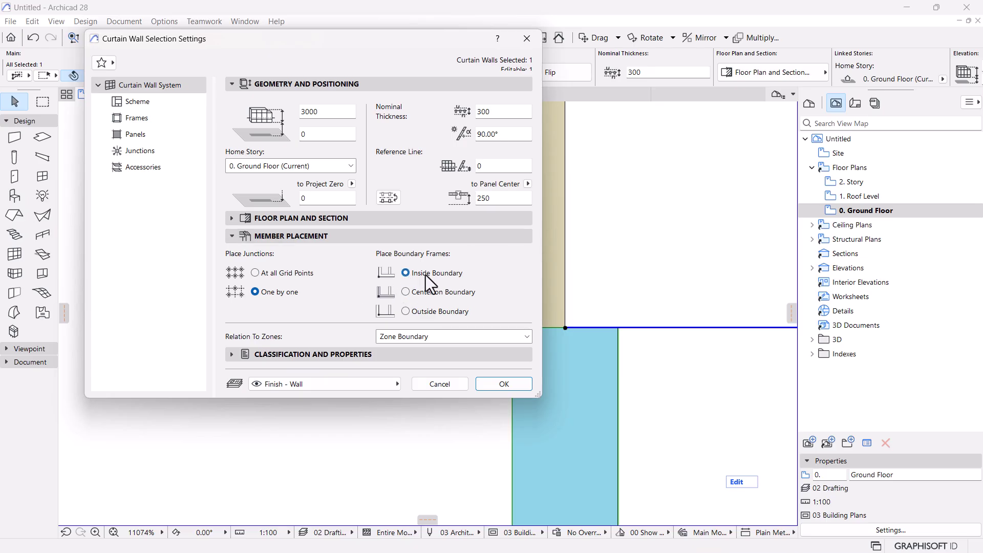
pyautogui.click(502, 383)
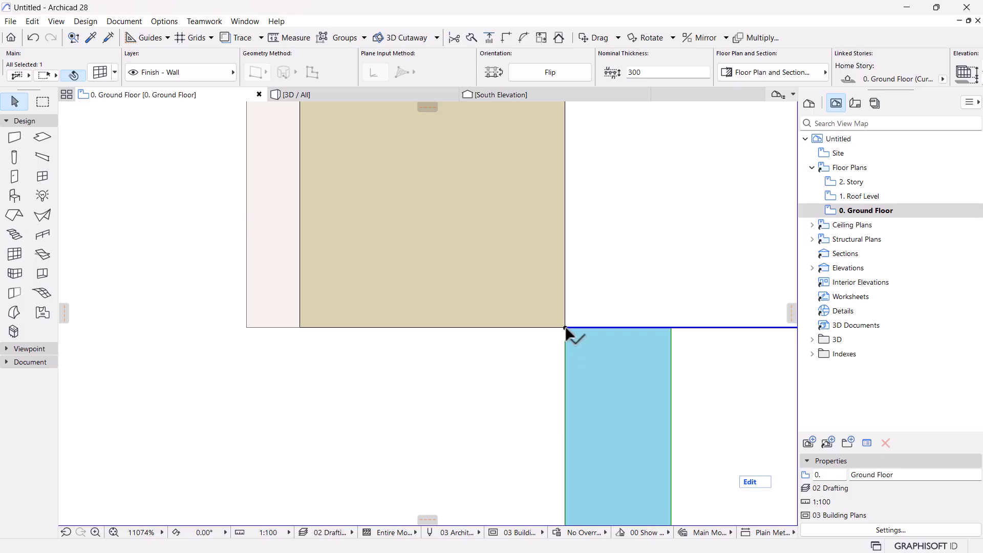
# Step: Flip the curtain wall's orientation so its frames sit inside the slab edge, and check its east end
pyautogui.scroll(-6, 565, 326)
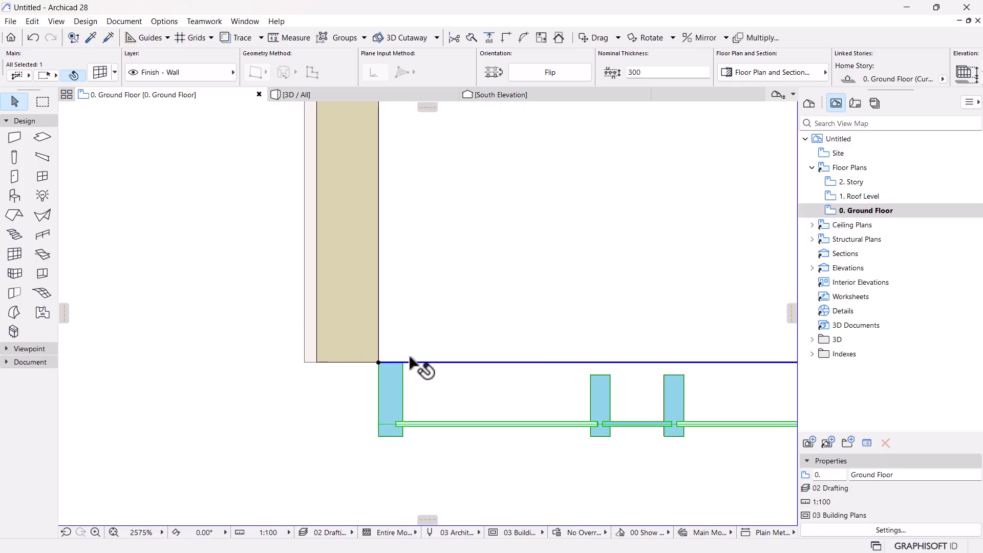
pyautogui.scroll(2, 395, 384)
pyautogui.moveTo(279, 94)
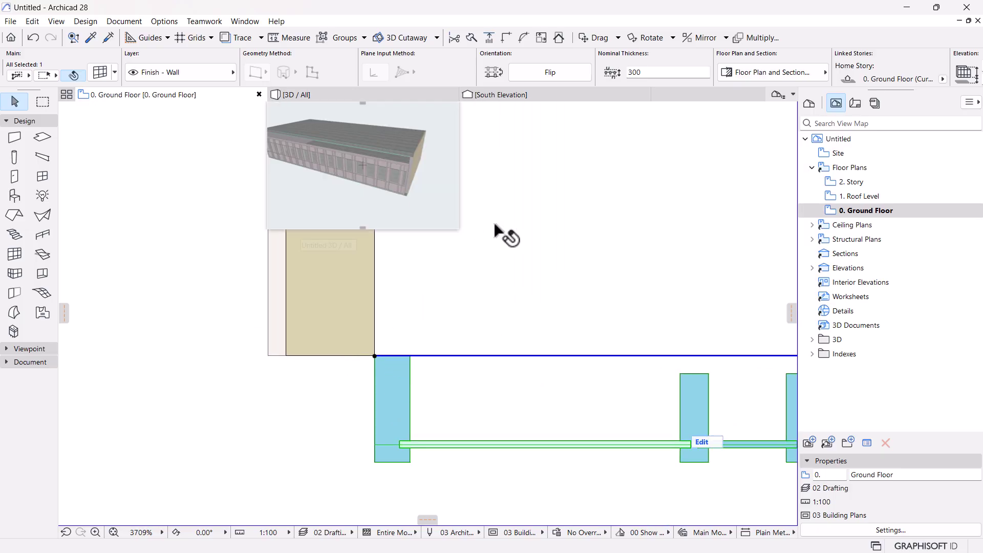
pyautogui.click(540, 76)
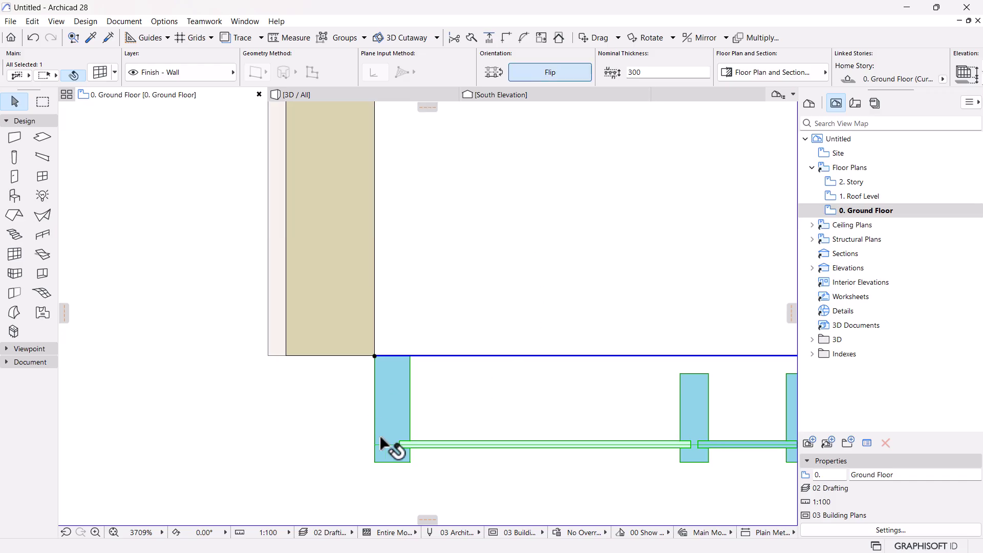
pyautogui.scroll(-7, 369, 323)
pyautogui.moveTo(369, 322); pyautogui.dragTo(492, 367, button='middle')
pyautogui.scroll(5, 631, 344)
pyautogui.scroll(2, 629, 361)
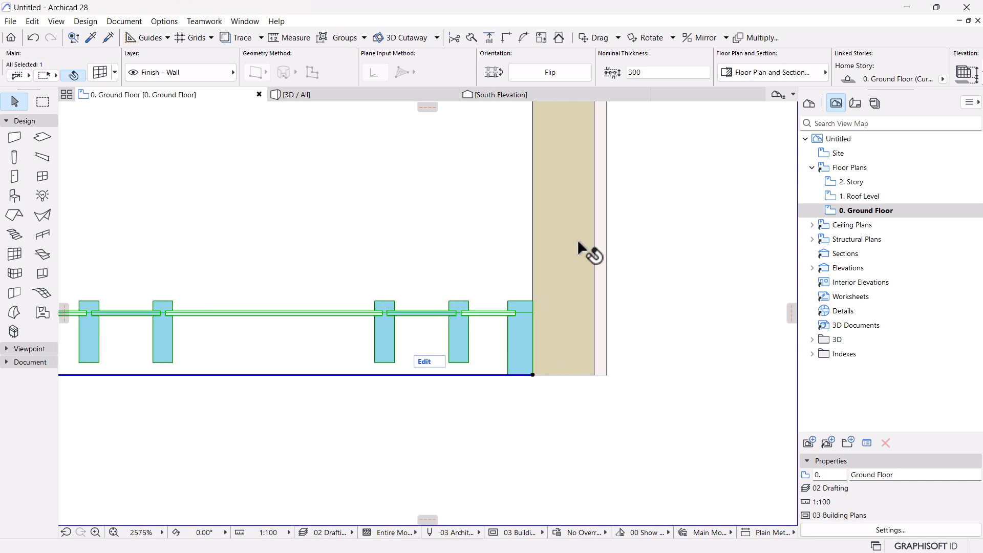
# Step: Compare the height and linked story settings of the curtain wall and the east side wall in 3D
pyautogui.click(371, 95)
pyautogui.scroll(4, 587, 311)
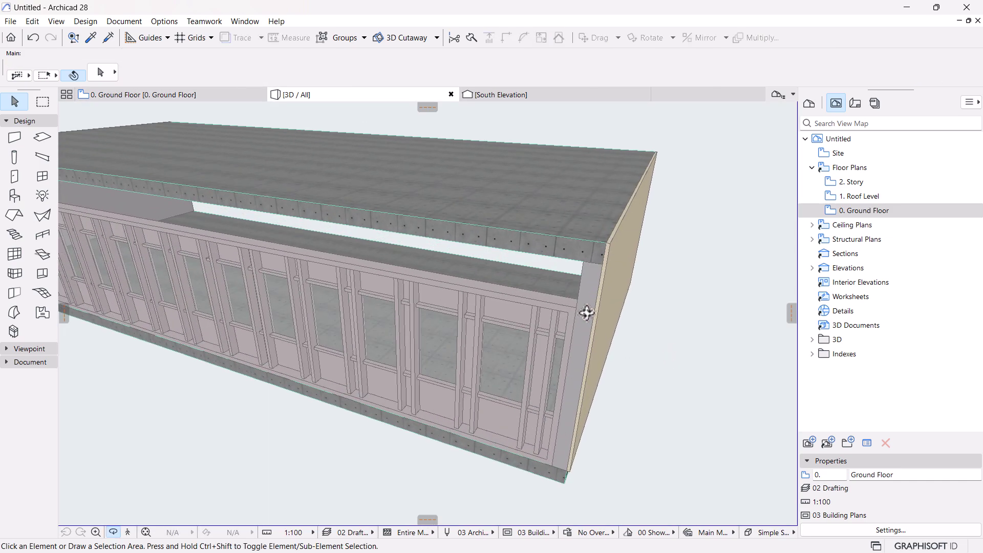
pyautogui.click(581, 307)
pyautogui.click(580, 296)
pyautogui.press('Escape')
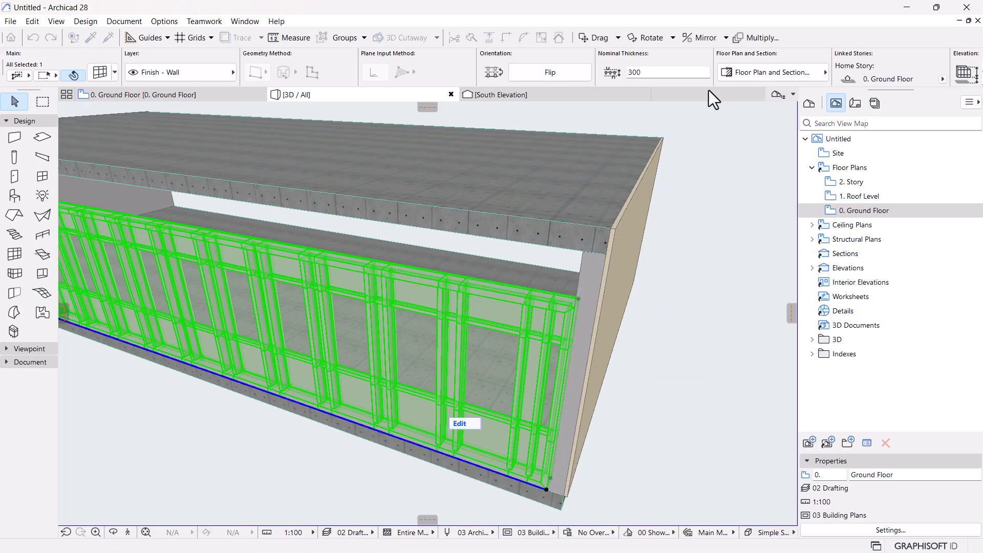
pyautogui.scroll(-3, 718, 70)
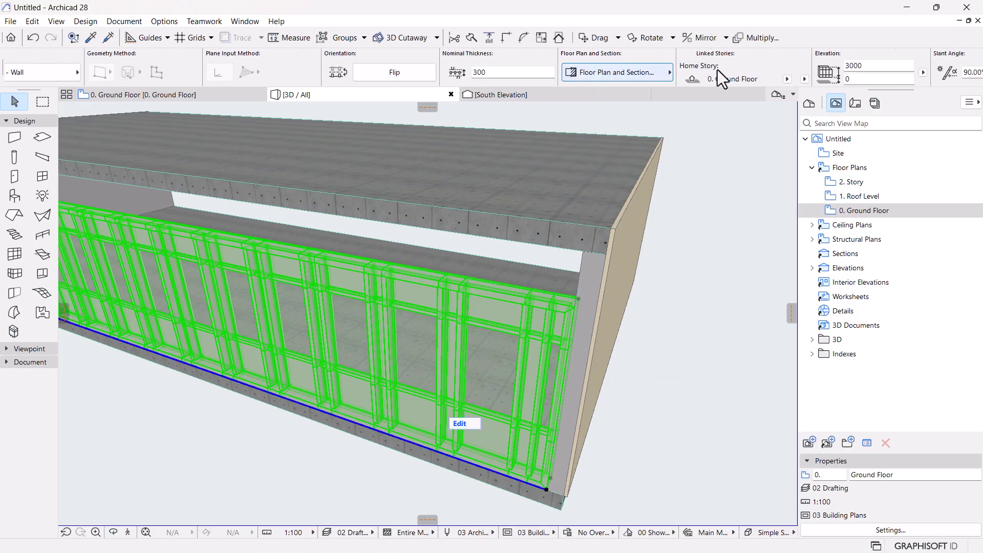
pyautogui.click(601, 279)
pyautogui.scroll(-2, 724, 85)
pyautogui.scroll(-1, 724, 85)
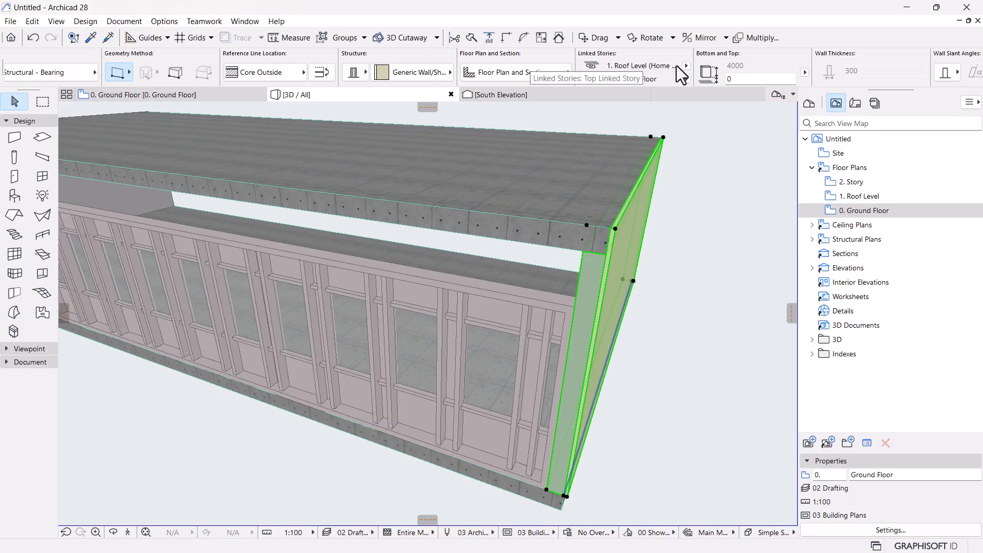
# Step: Stretch the curtain wall's top edge up to the underside of the roof slab, making it about 3700 mm high
pyautogui.click(544, 316)
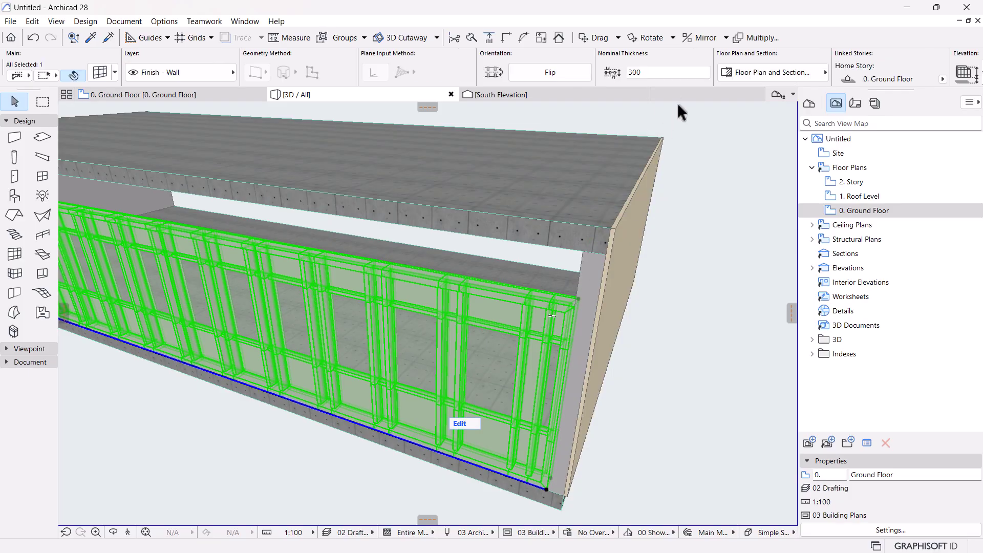
pyautogui.scroll(-5, 690, 61)
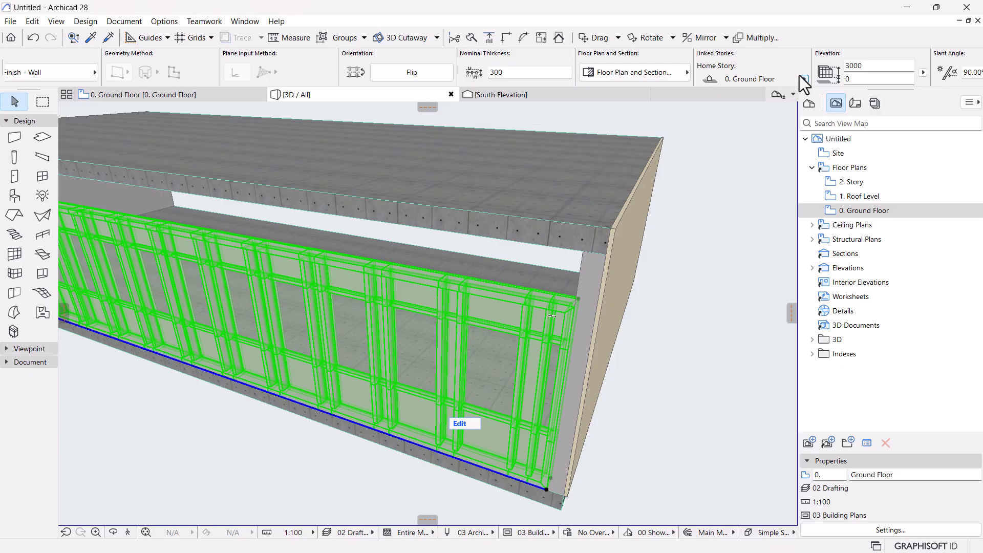
pyautogui.click(578, 294)
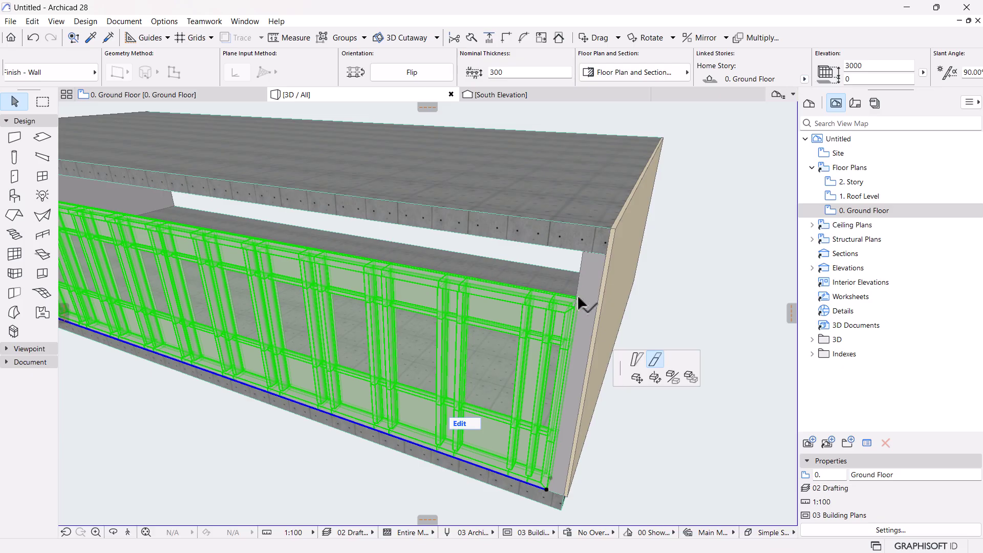
pyautogui.click(577, 261)
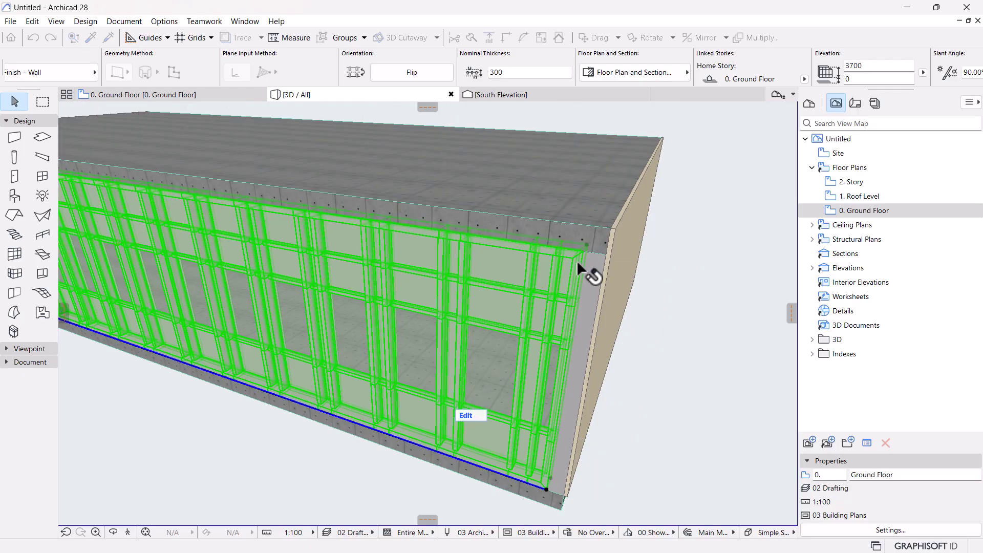
pyautogui.click(863, 67)
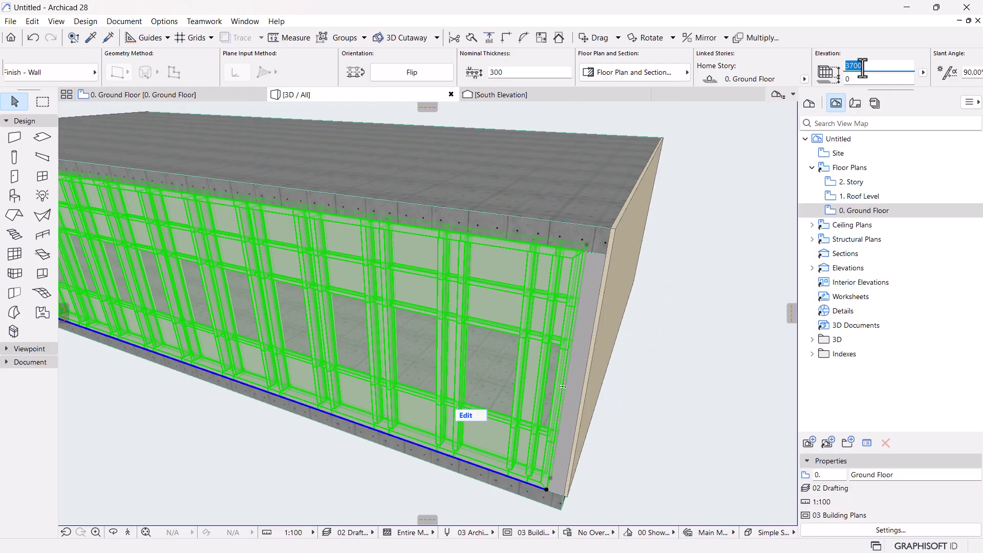
pyautogui.scroll(-4, 647, 296)
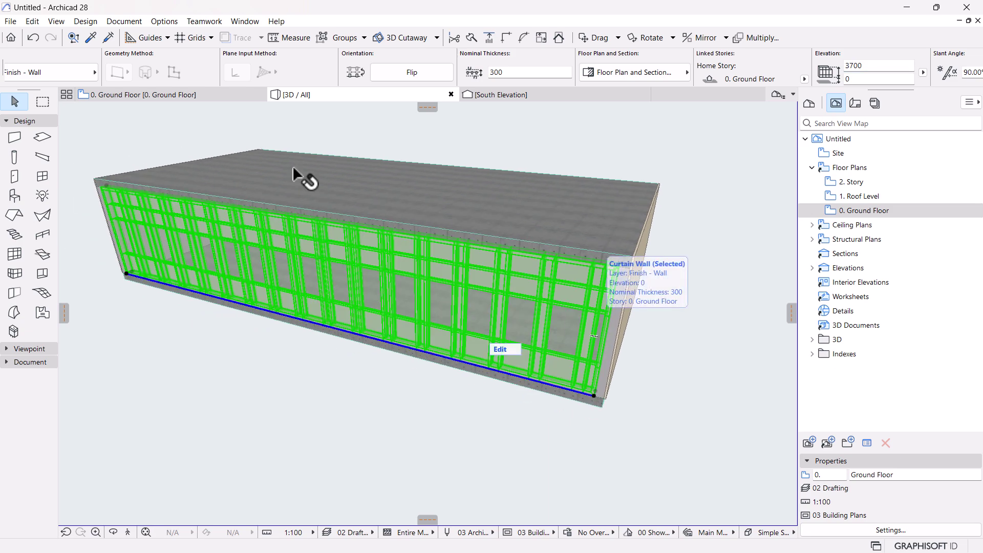
# Step: Examine the reference photo beside the ground floor plan for the glazing grid behind the perforated panels
pyautogui.click(156, 94)
pyautogui.scroll(-10, 499, 325)
pyautogui.scroll(5, 374, 329)
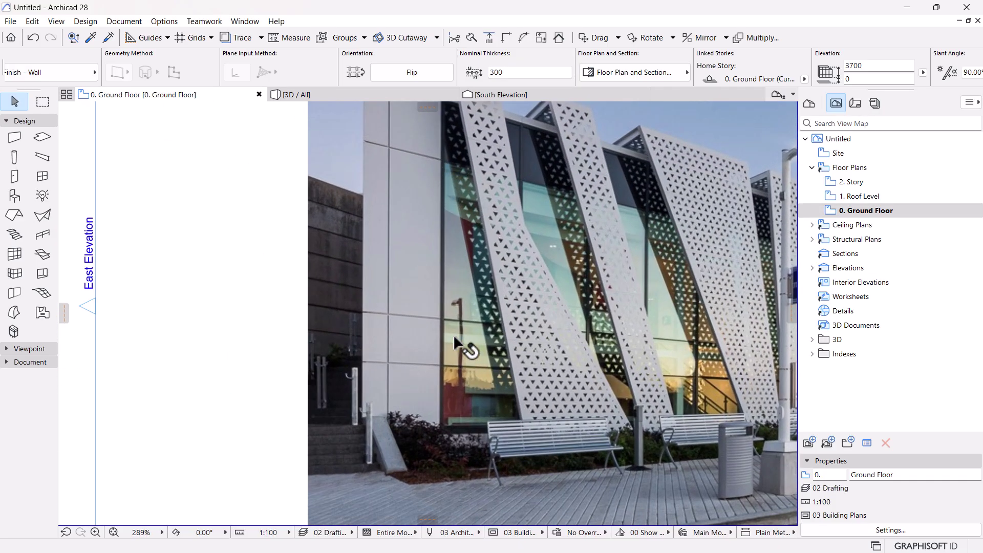
pyautogui.scroll(-3, 451, 307)
pyautogui.scroll(2, 394, 363)
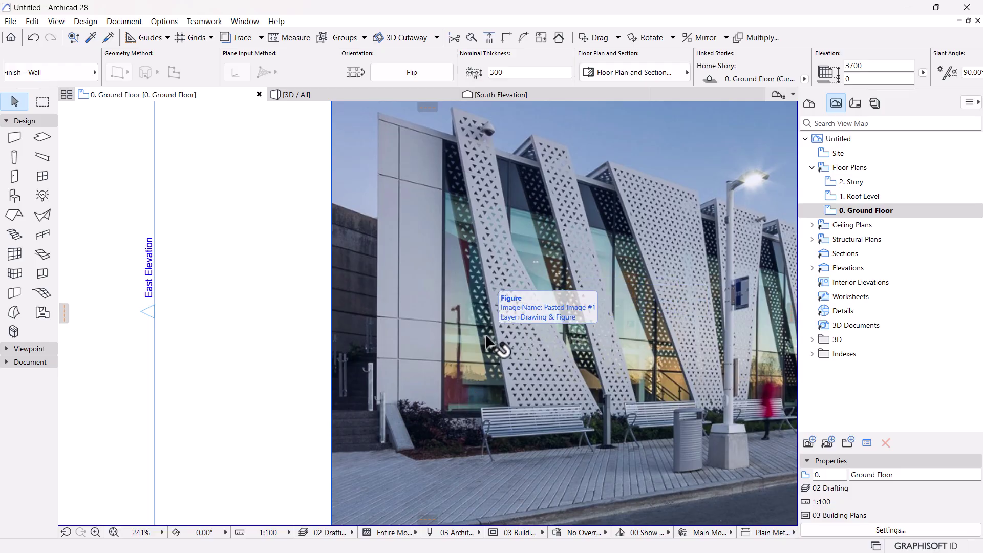
pyautogui.scroll(-5, 525, 324)
pyautogui.scroll(5, 374, 361)
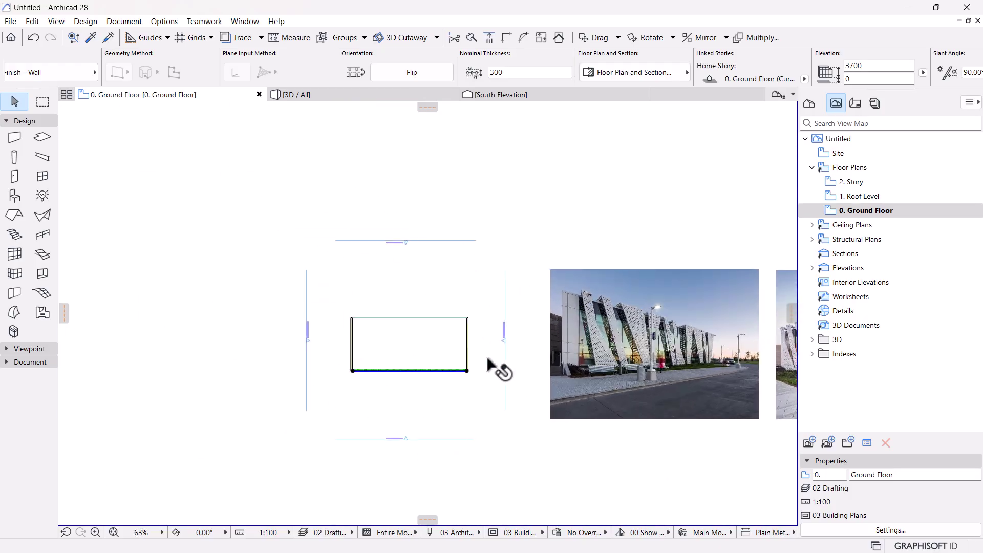
pyautogui.hscroll(10, 643, 344)
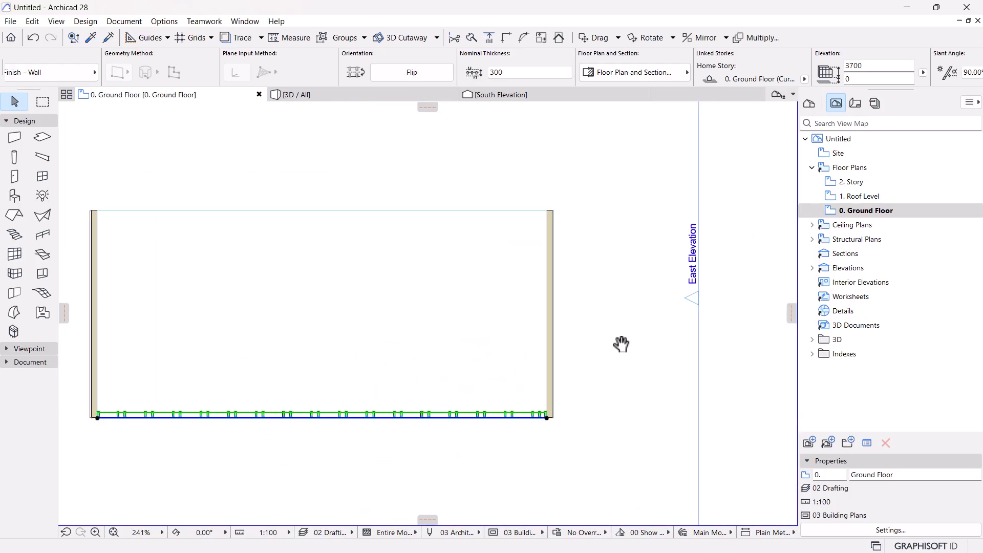
pyautogui.scroll(-1, 665, 343)
pyautogui.moveTo(665, 343)
pyautogui.mouseDown(button='middle')
pyautogui.moveTo(565, 358)
pyautogui.moveTo(575, 357)
pyautogui.mouseUp(button='middle')
pyautogui.moveTo(539, 331); pyautogui.dragTo(553, 338, button='middle')
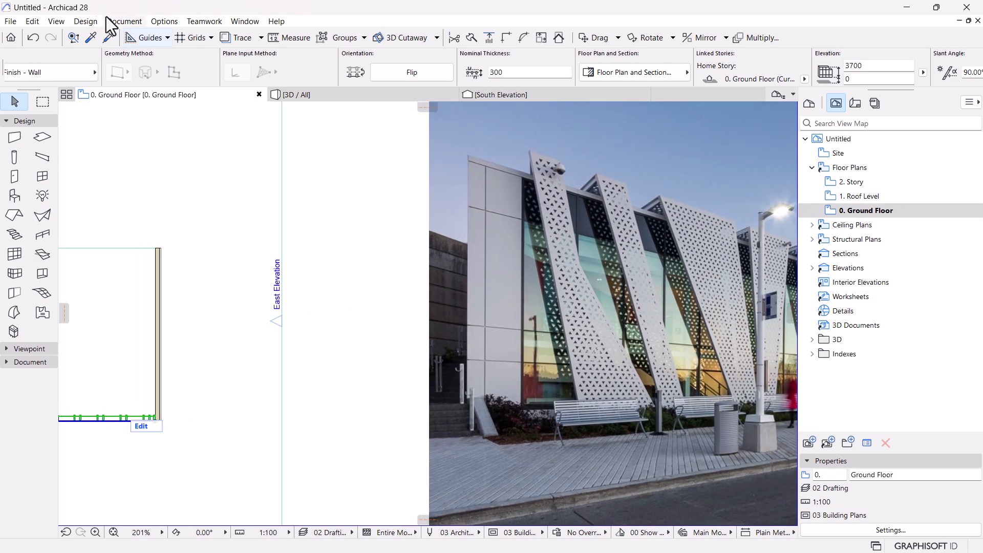
# Step: Apply the Checkerboard 1000/1000 favorite as the selected curtain wall's scheme
pyautogui.click(80, 22)
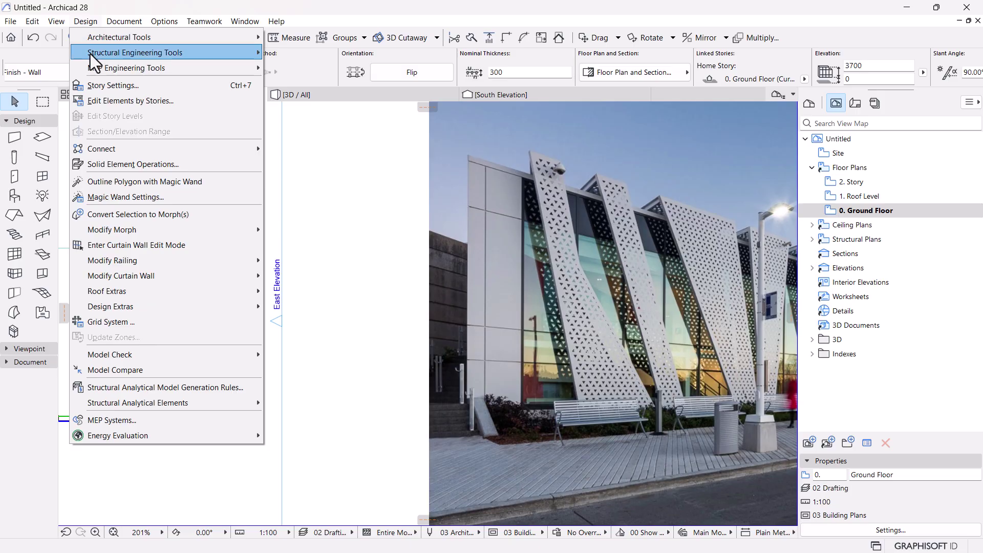
pyautogui.click(47, 63)
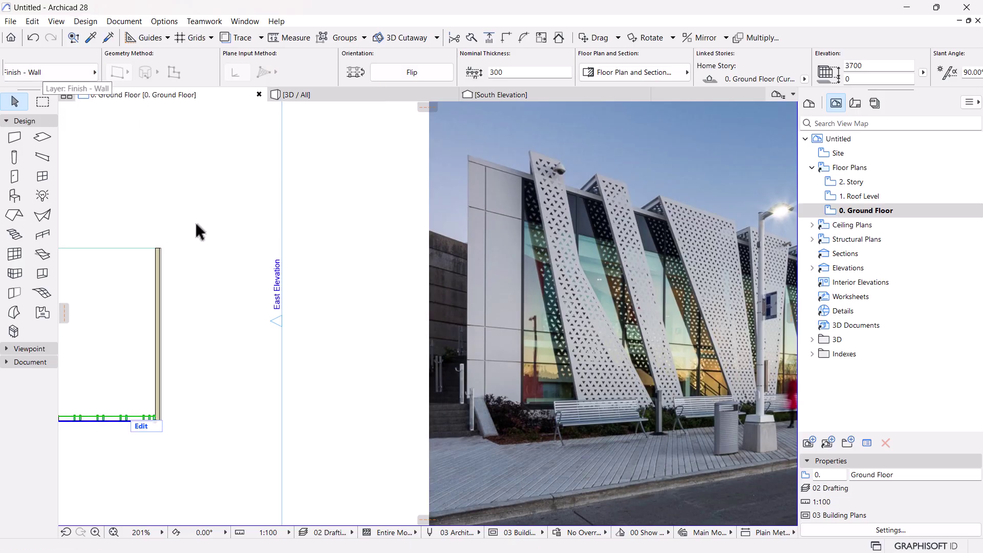
pyautogui.scroll(3, 138, 69)
pyautogui.click(107, 73)
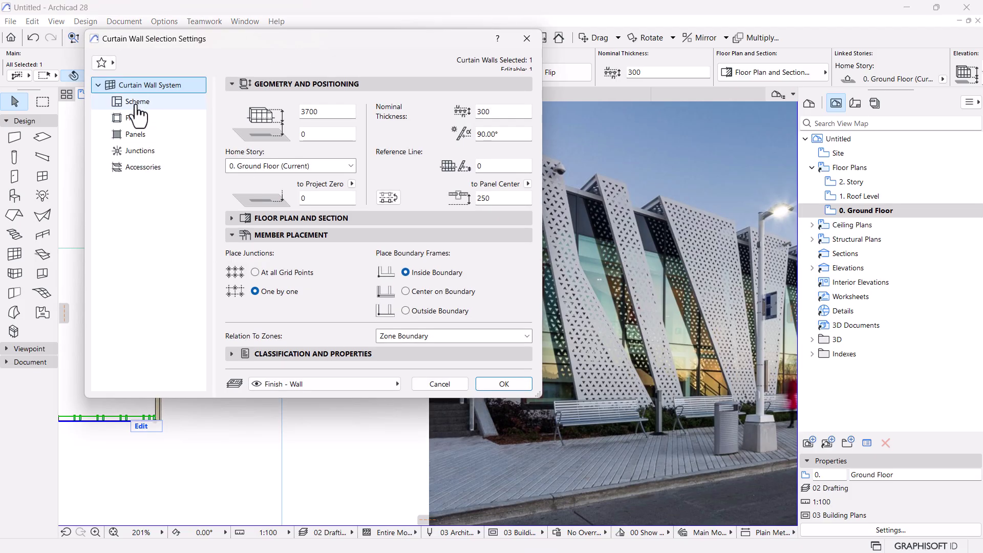
pyautogui.click(136, 101)
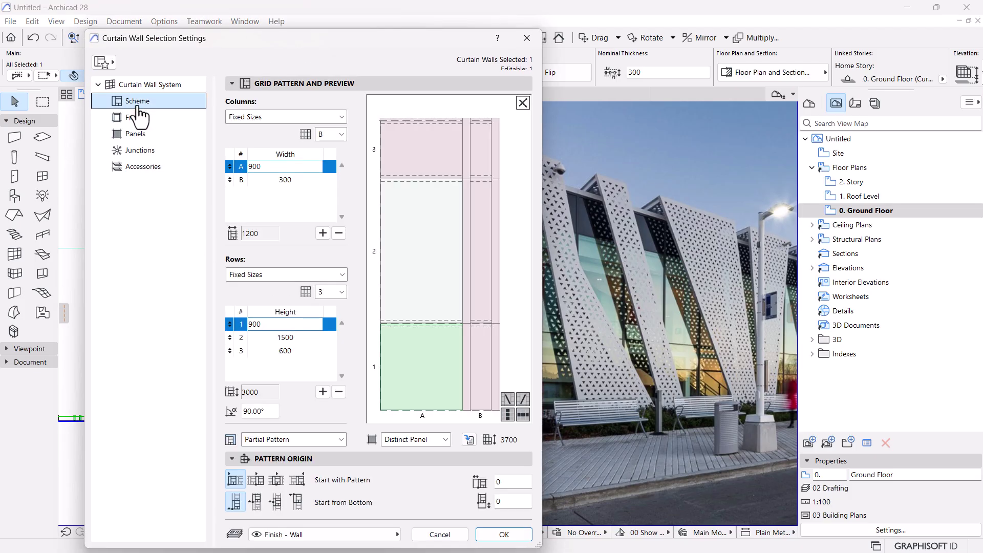
pyautogui.click(112, 63)
pyautogui.scroll(-5, 244, 341)
pyautogui.scroll(4, 237, 345)
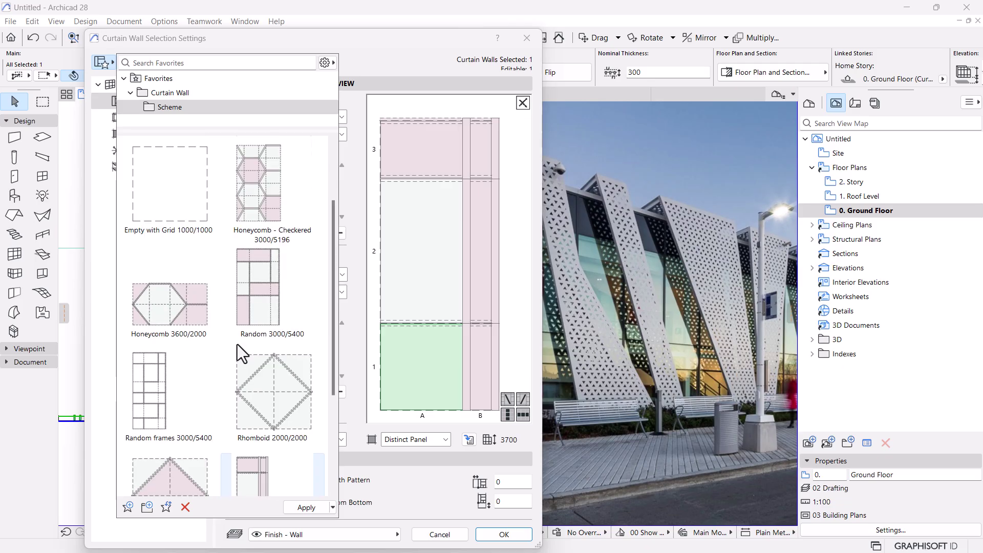
pyautogui.scroll(2, 237, 345)
pyautogui.scroll(-5, 234, 222)
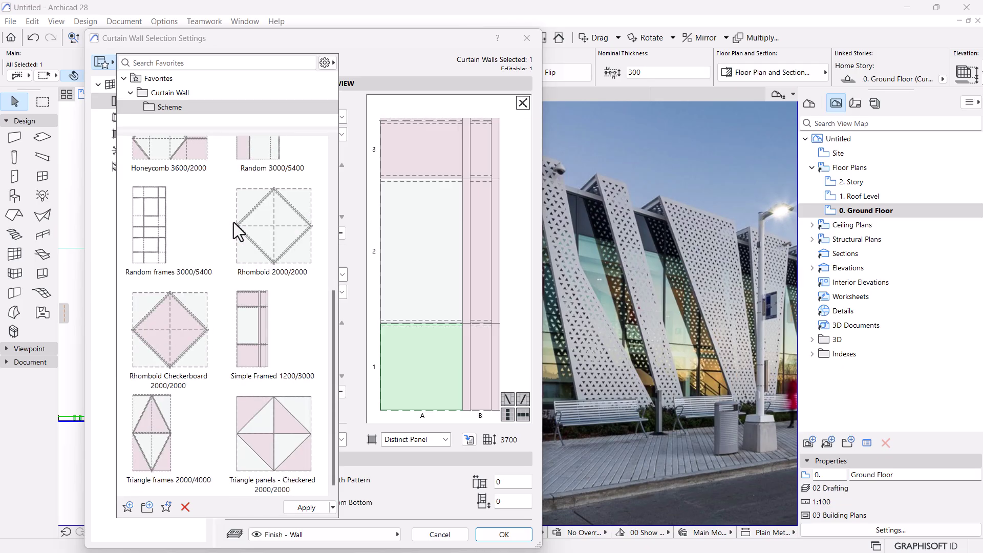
pyautogui.scroll(3, 267, 361)
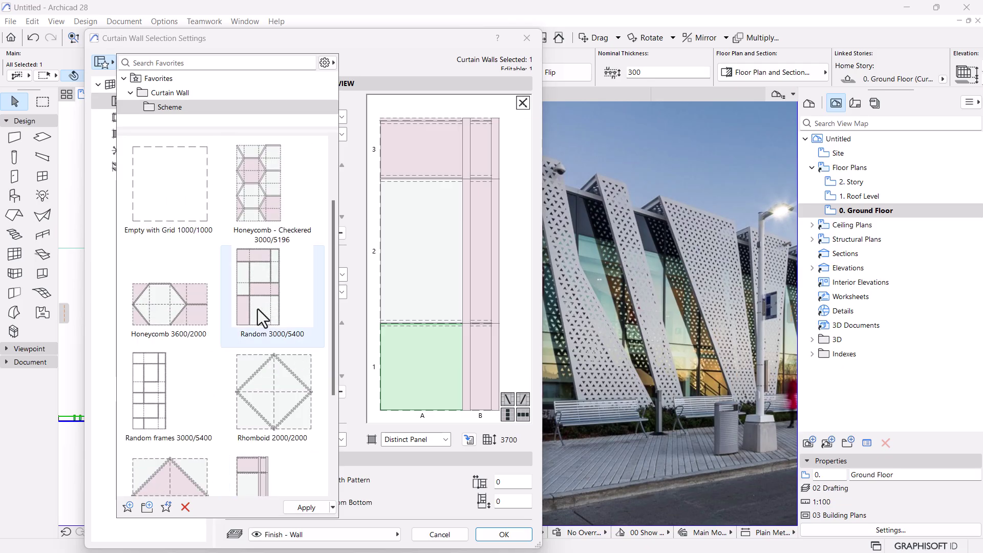
pyautogui.scroll(-4, 235, 218)
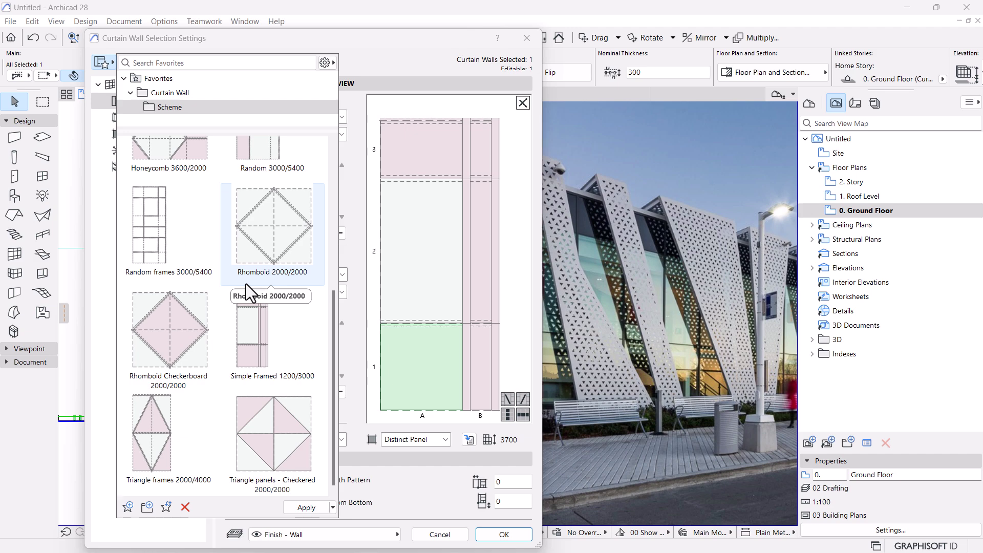
pyautogui.scroll(7, 254, 379)
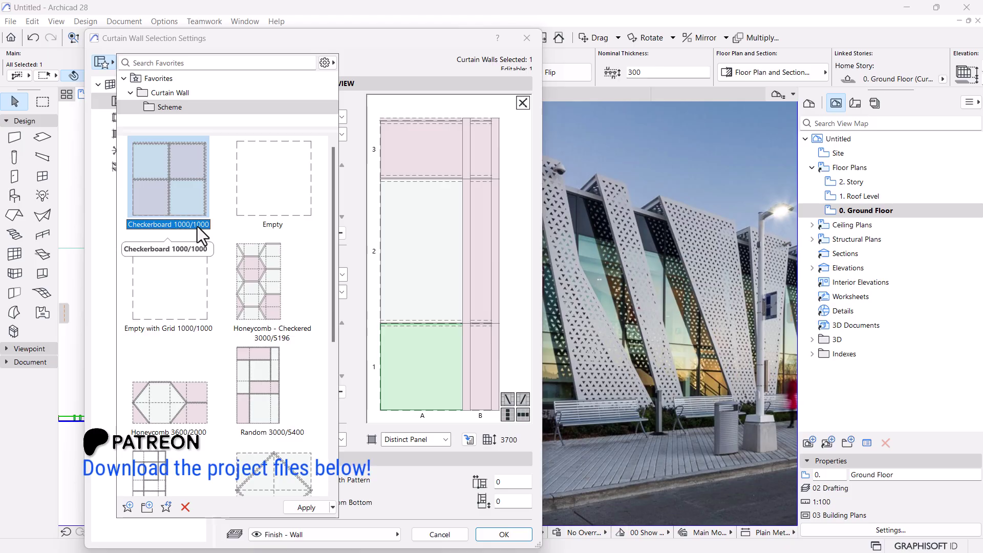
pyautogui.doubleClick(186, 192)
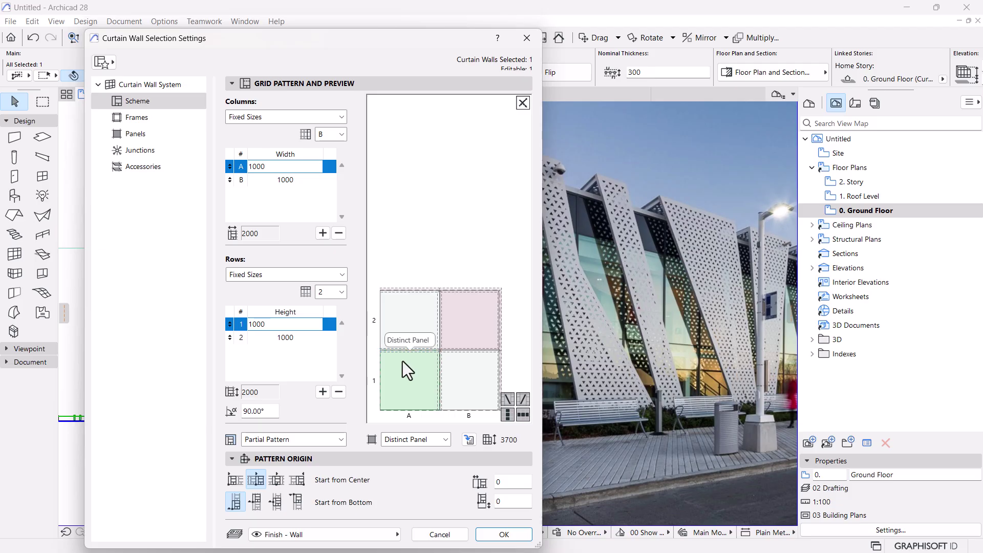
# Step: Assign Main Panel to all four cells of the curtain wall's scheme pattern and apply the settings
pyautogui.click(427, 331)
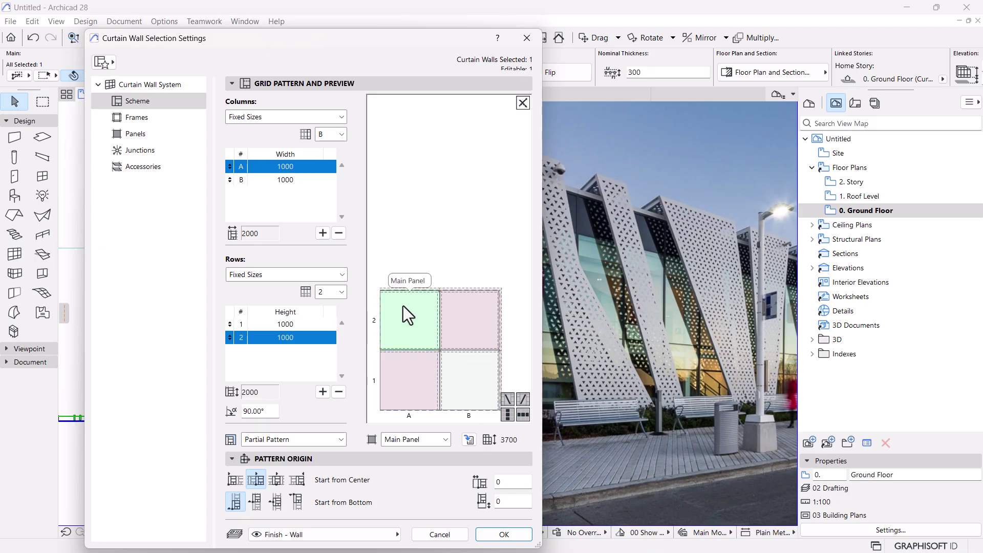
pyautogui.click(508, 415)
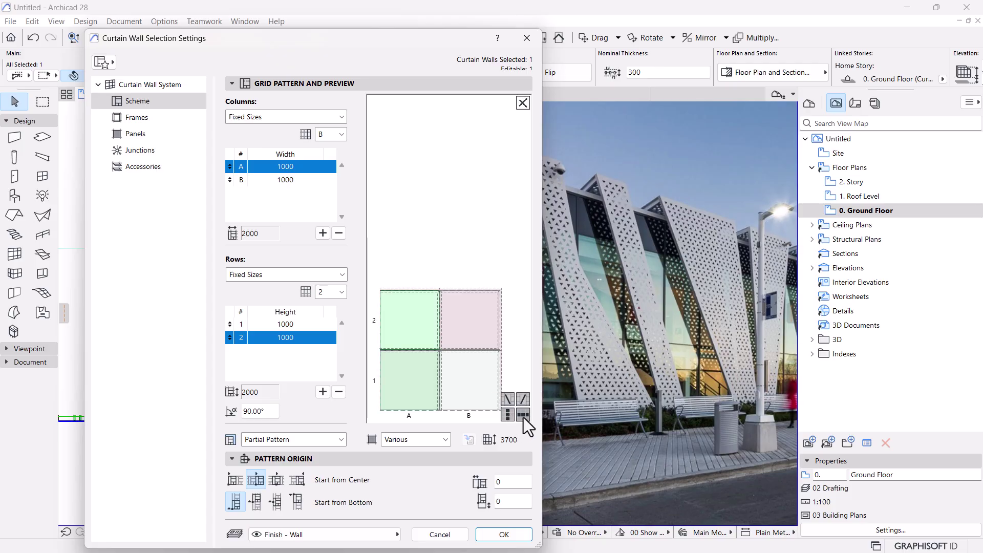
pyautogui.click(523, 415)
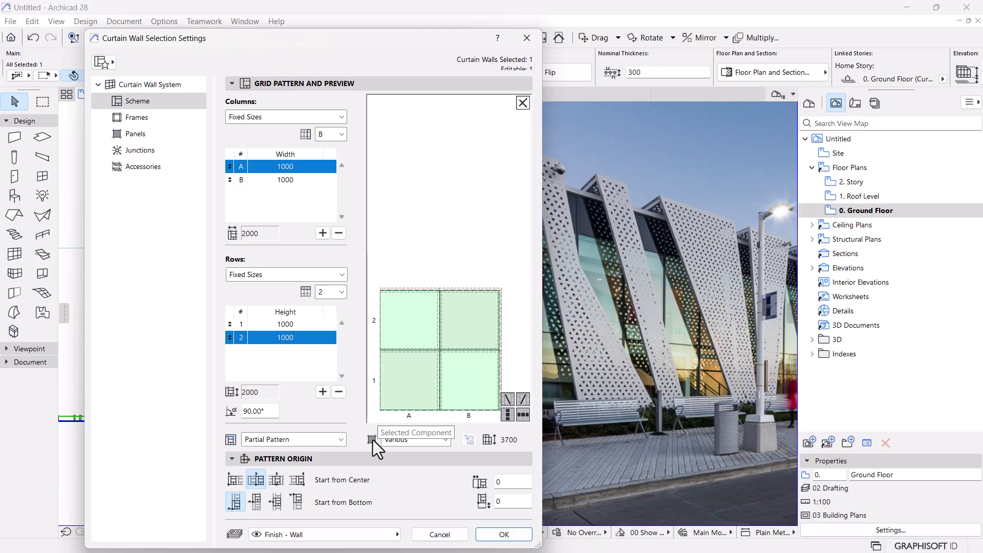
pyautogui.click(407, 442)
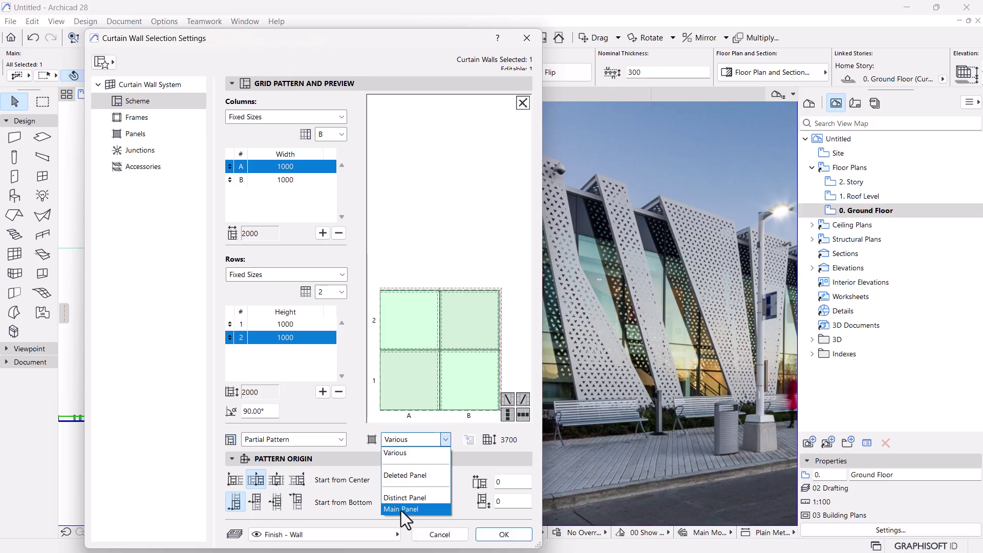
pyautogui.click(401, 509)
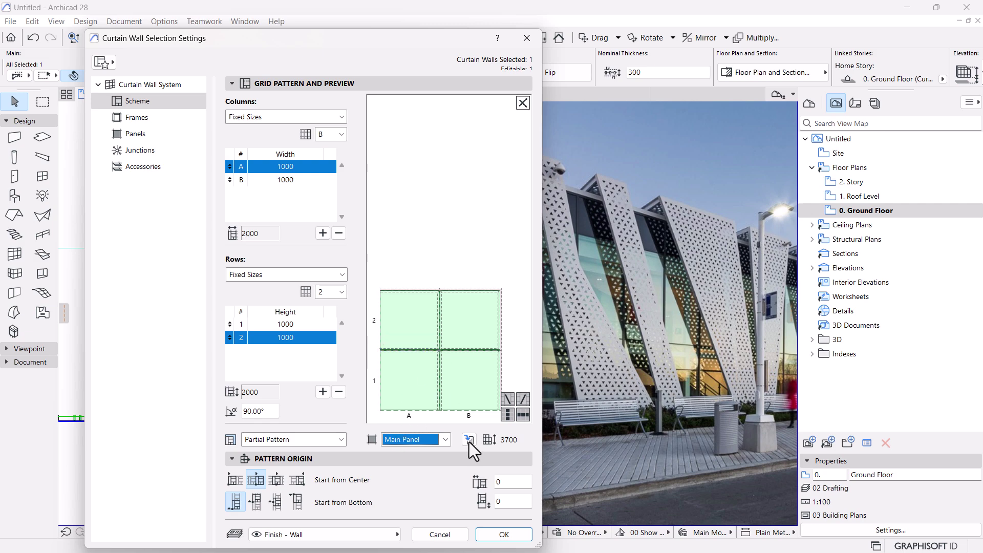
pyautogui.click(504, 534)
# Step: Inspect the revised curtain wall grid in 3D from the front, and return to the ground floor plan
pyautogui.click(358, 97)
pyautogui.click(413, 444)
pyautogui.moveTo(454, 348); pyautogui.dragTo(502, 275)
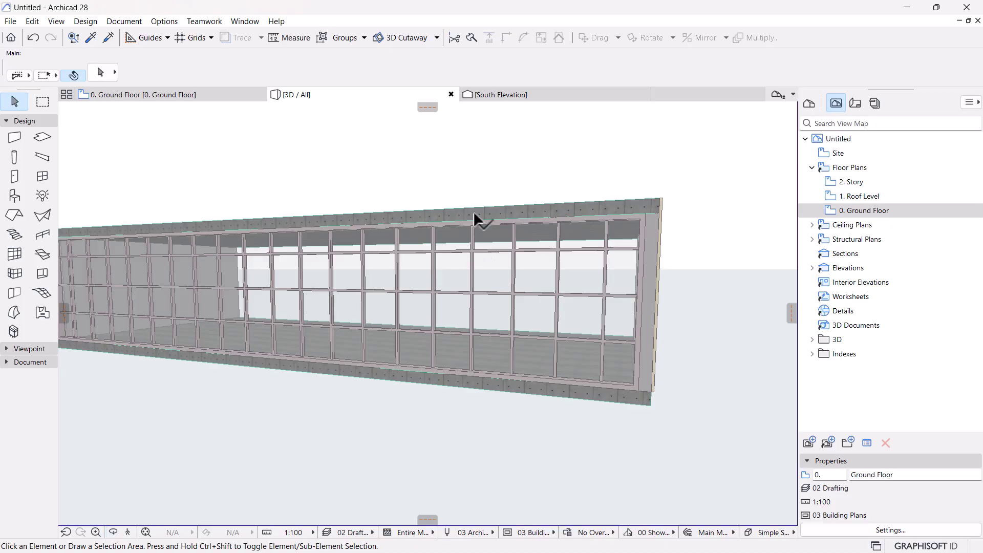
pyautogui.click(190, 96)
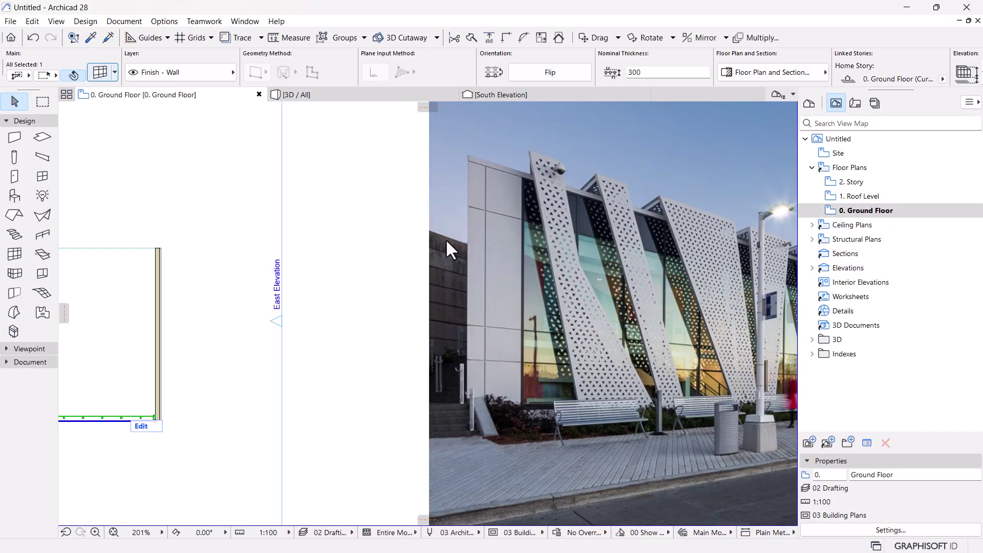
# Step: Add a third row to the curtain wall's scheme pattern, keeping the reference photo visible beside the settings
pyautogui.hotkey('ctrl', 't')
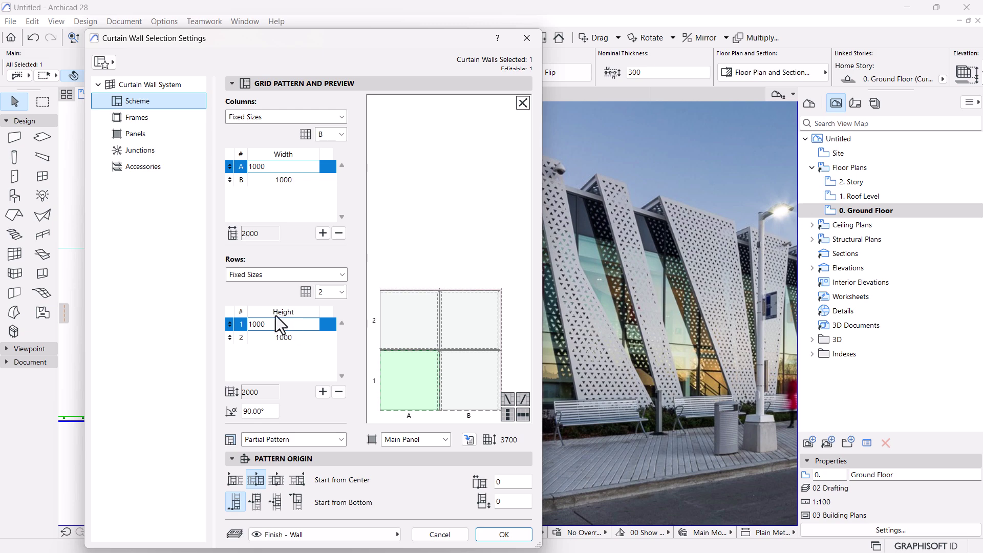
pyautogui.click(322, 392)
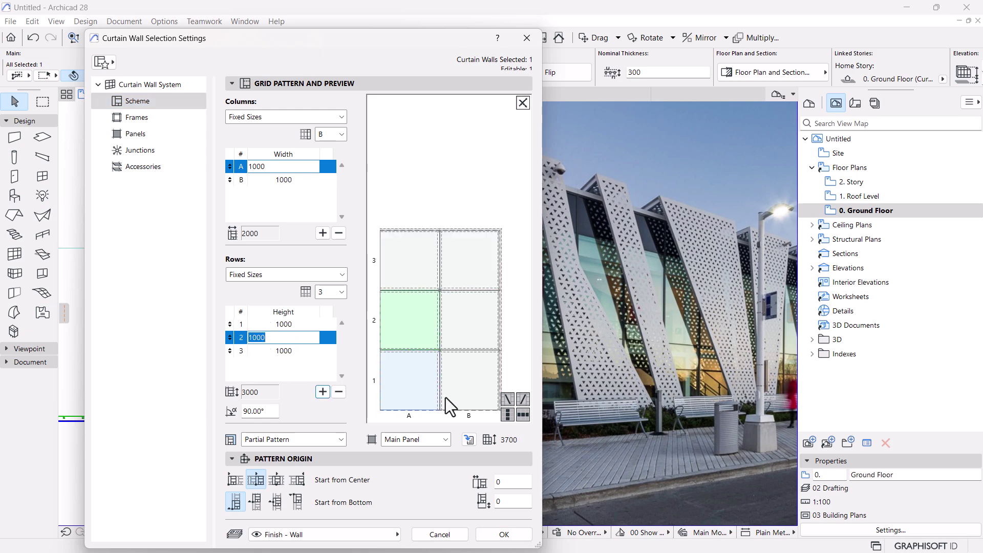
pyautogui.moveTo(451, 39); pyautogui.dragTo(371, 39)
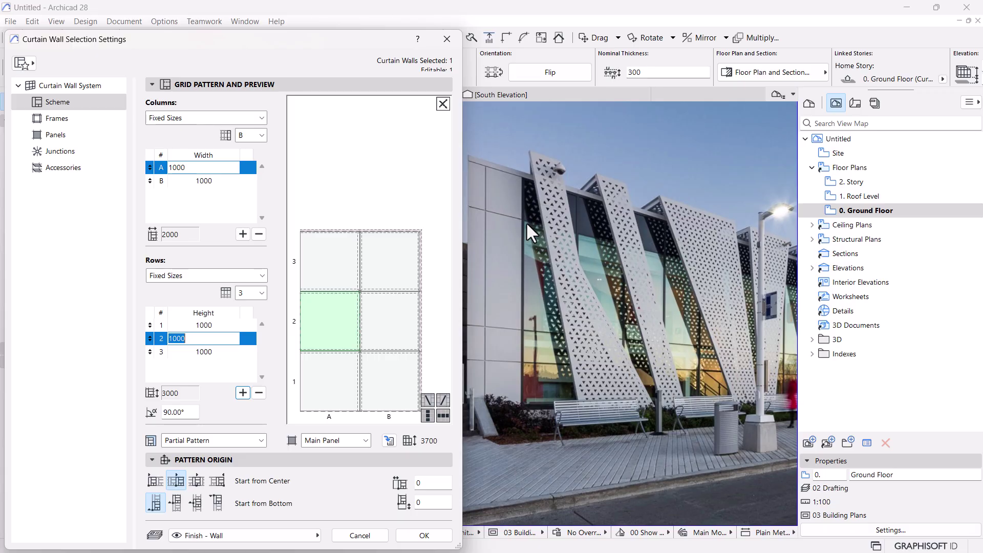
# Step: Set the height of row 1 to 1500 and row 2 to 500 in the curtain wall's scheme pattern
pyautogui.click(212, 327)
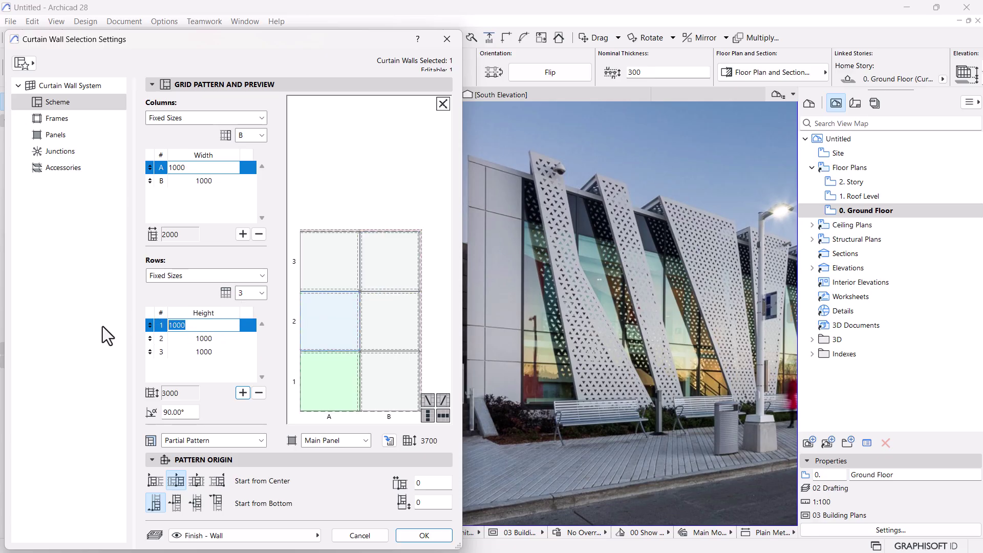
pyautogui.write('1500')
pyautogui.click(210, 340)
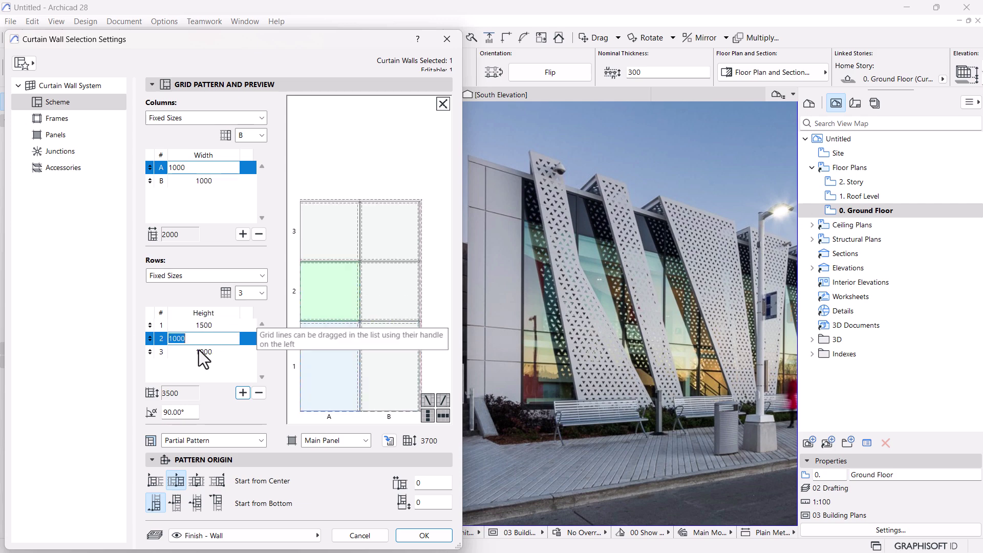
pyautogui.write('500')
pyautogui.press('Return')
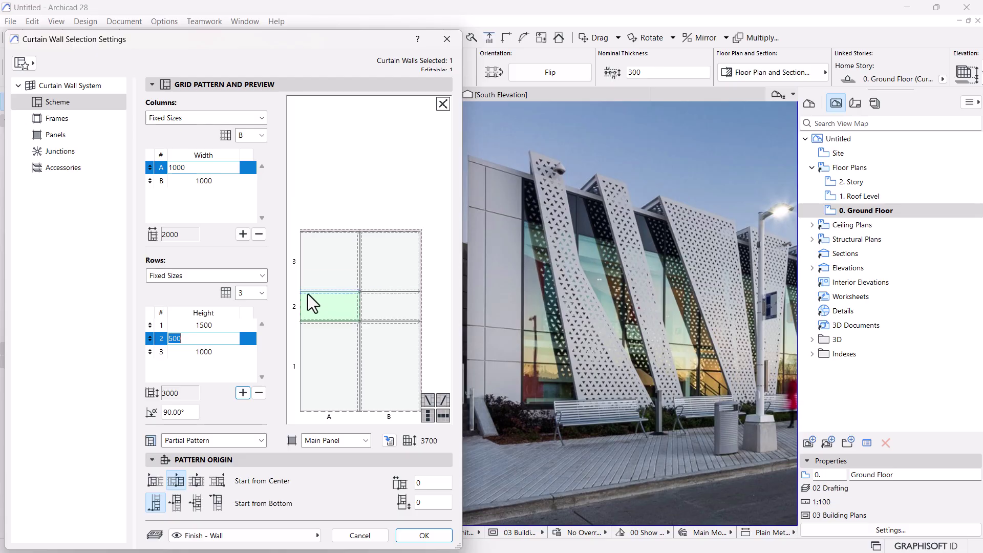
# Step: Try a height of 1800 for row 3 of the scheme pattern, and replace it with 1500
pyautogui.click(211, 351)
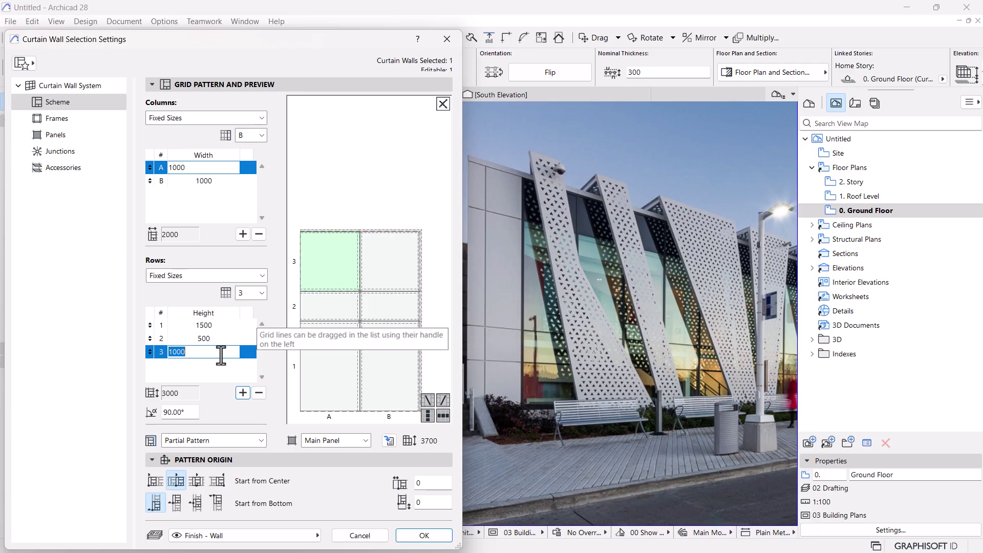
pyautogui.write('1800')
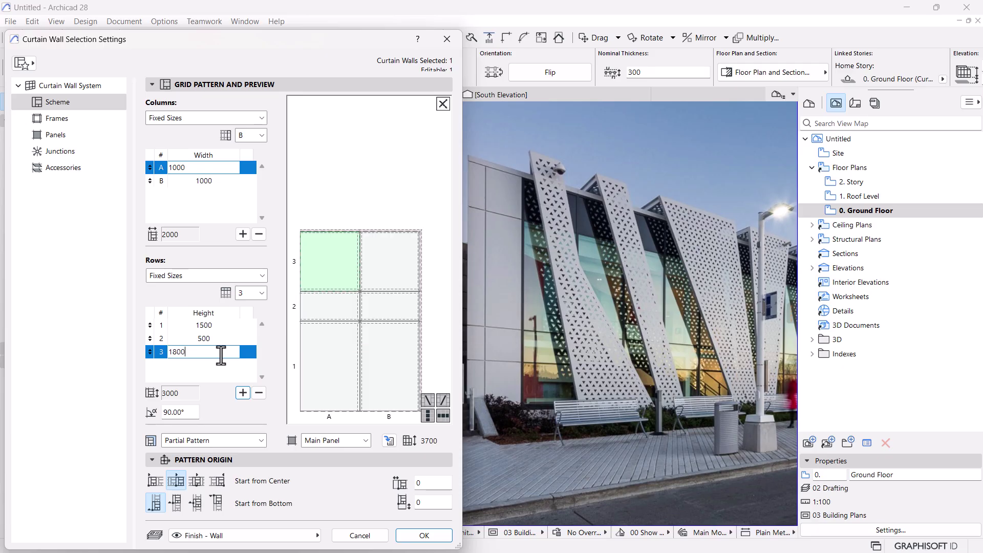
pyautogui.press('Return')
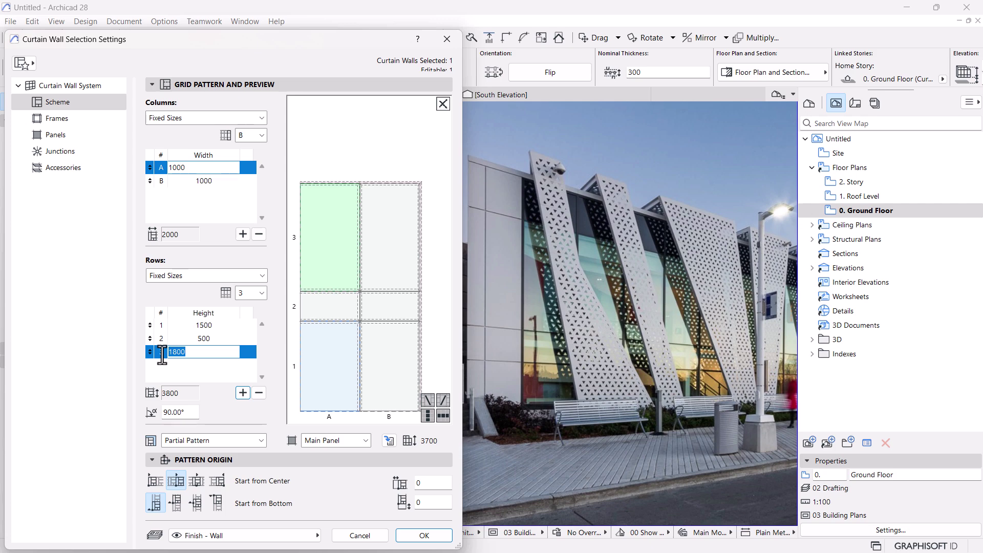
pyautogui.write('1500')
# Step: Set the height of row 1 to 1200 and row 2 to 300 in the scheme pattern
pyautogui.click(216, 329)
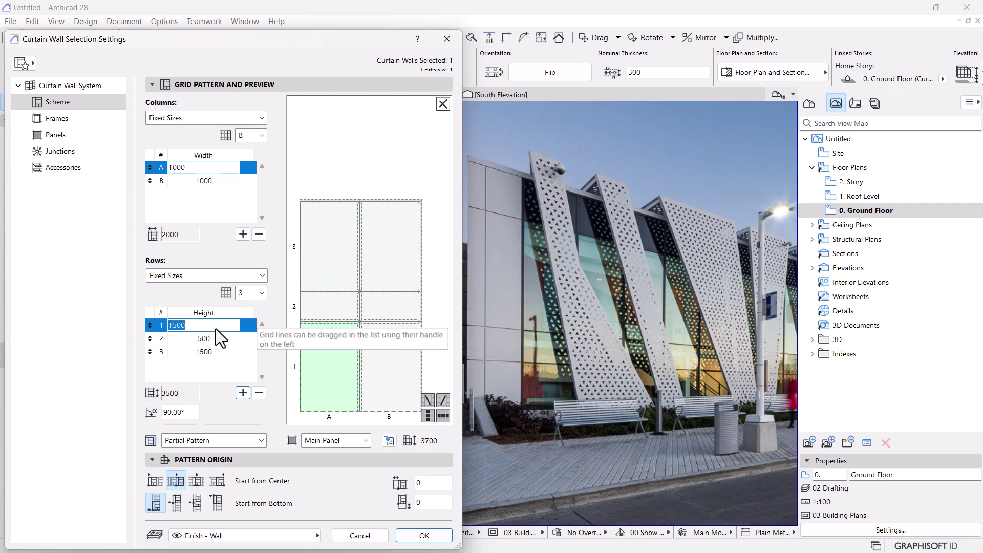
pyautogui.click(212, 326)
pyautogui.click(212, 325)
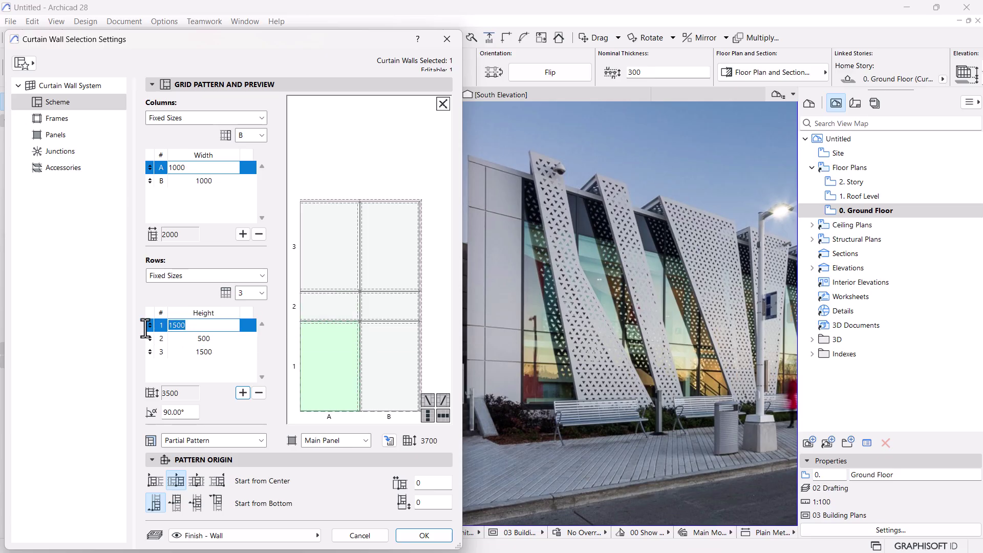
pyautogui.write('1200')
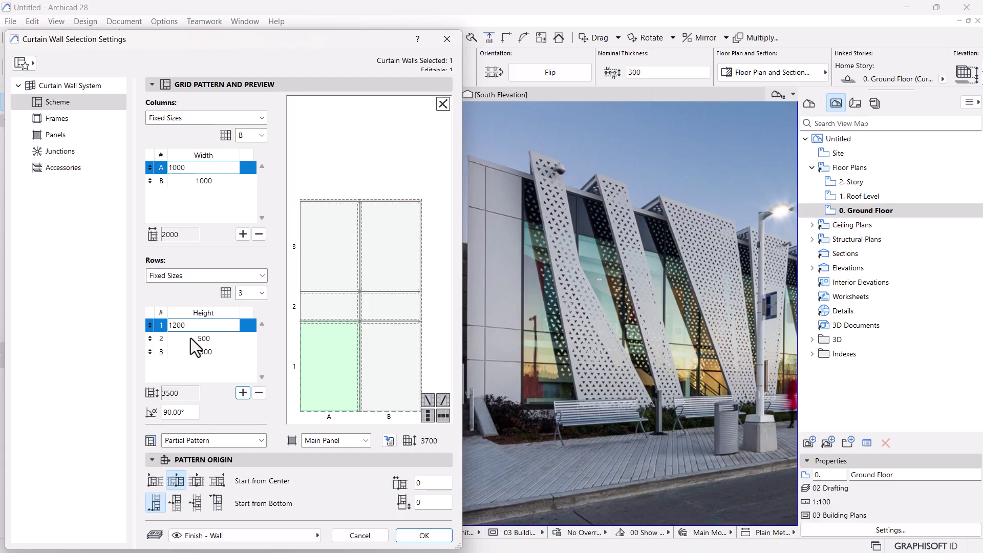
pyautogui.click(208, 338)
pyautogui.write('3000')
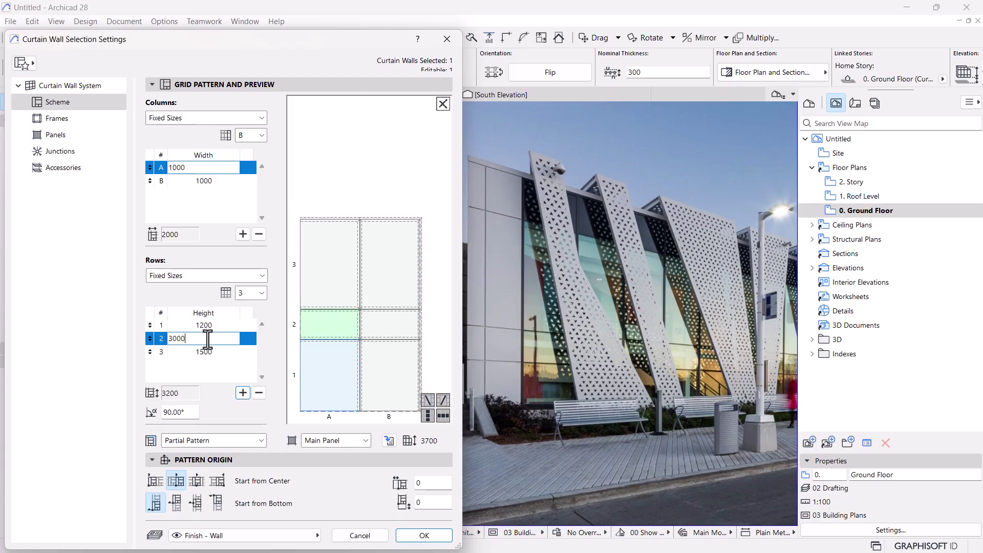
pyautogui.press('BackSpace')
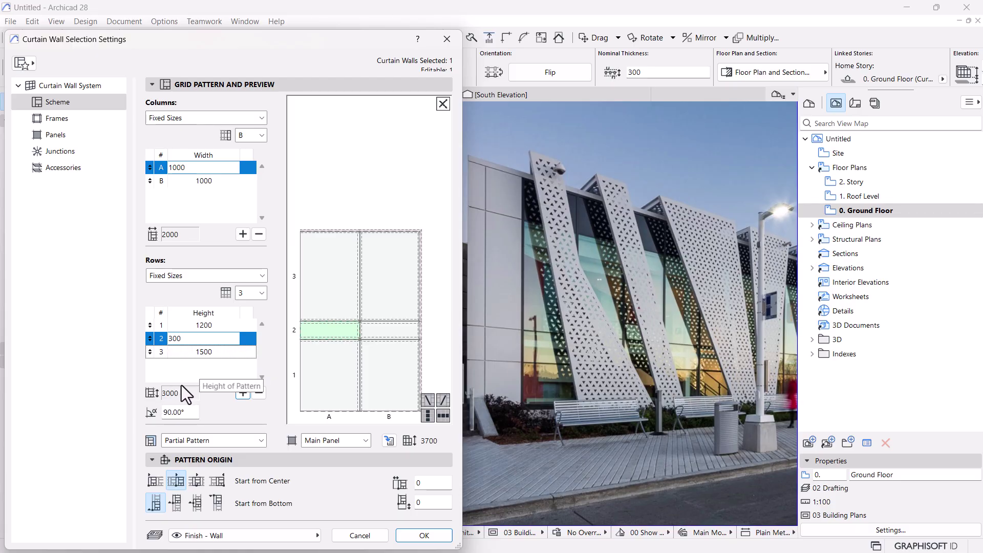
# Step: Add a fourth row to the scheme pattern, trying a height of 500 and replacing it with 600
pyautogui.click(197, 354)
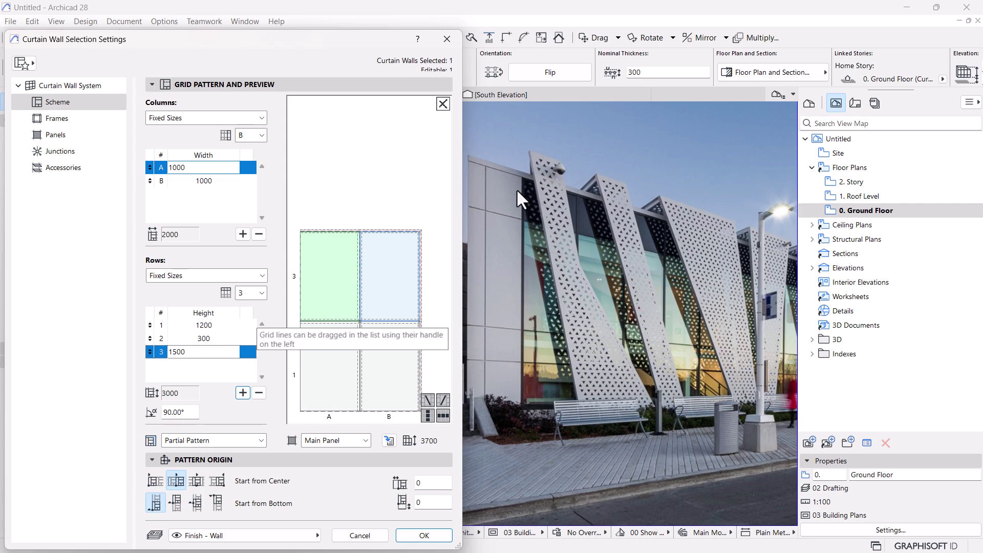
pyautogui.click(239, 394)
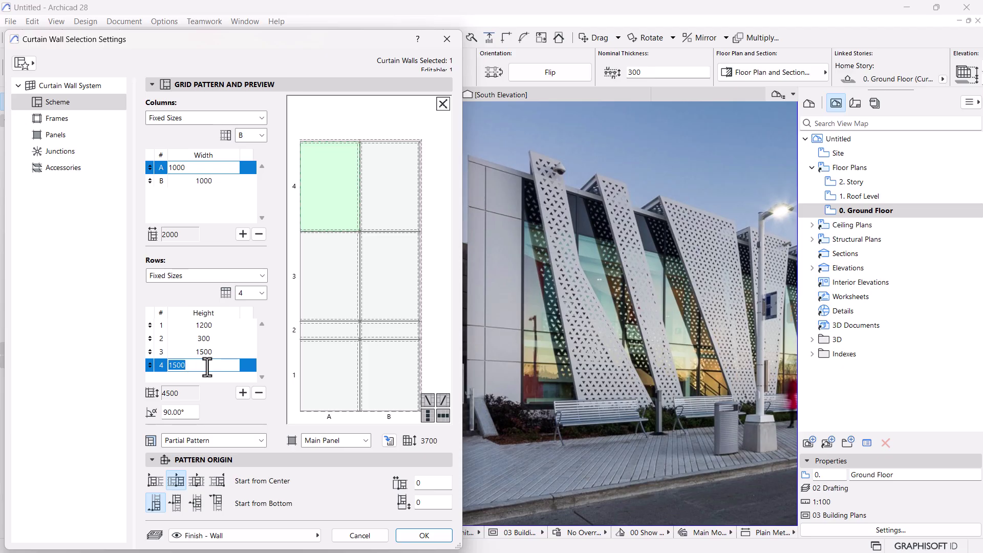
pyautogui.write('500')
pyautogui.click(210, 349)
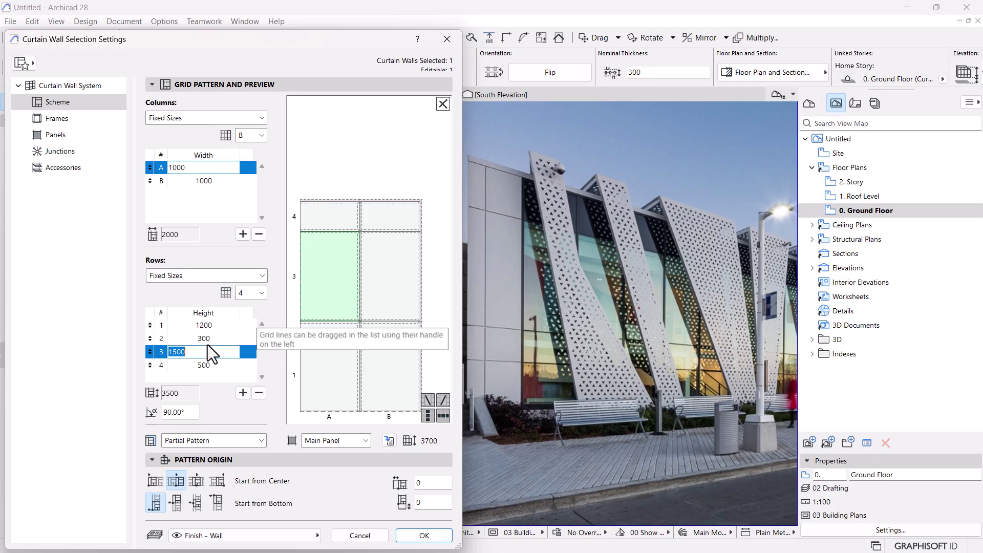
pyautogui.click(210, 364)
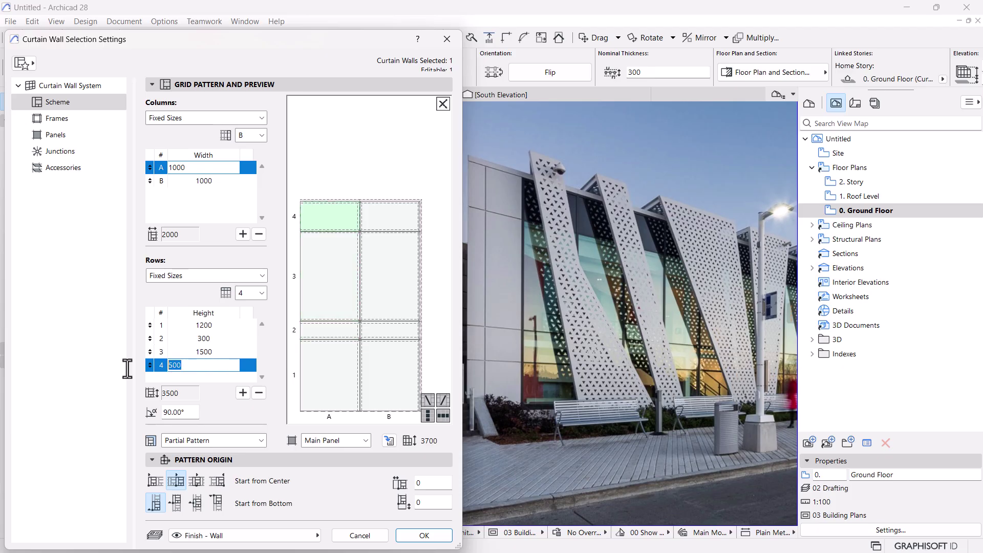
pyautogui.write('600')
pyautogui.press('Return')
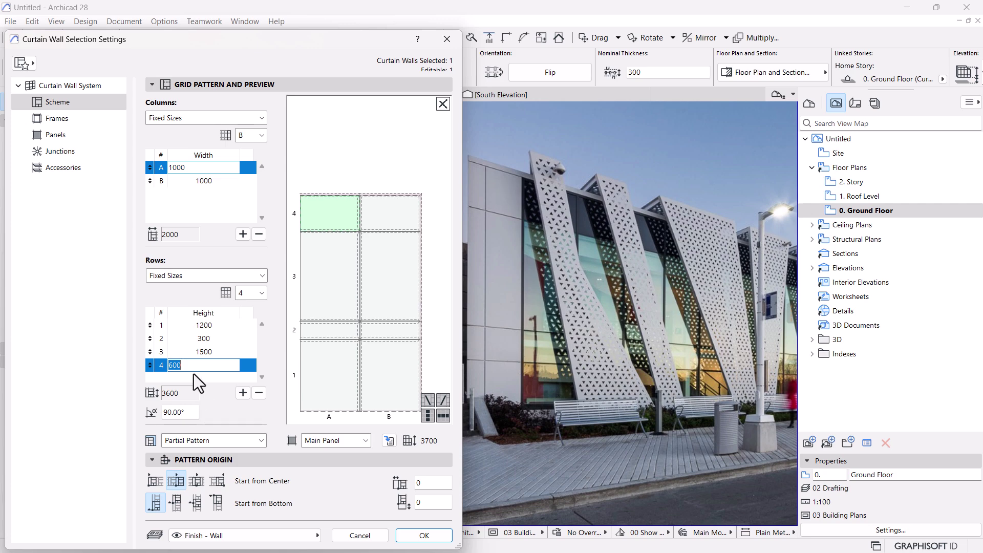
# Step: Set the height of row 2 to 400 and row 1 to 1300 in the scheme pattern
pyautogui.moveTo(189, 371); pyautogui.dragTo(174, 373)
pyautogui.click(209, 339)
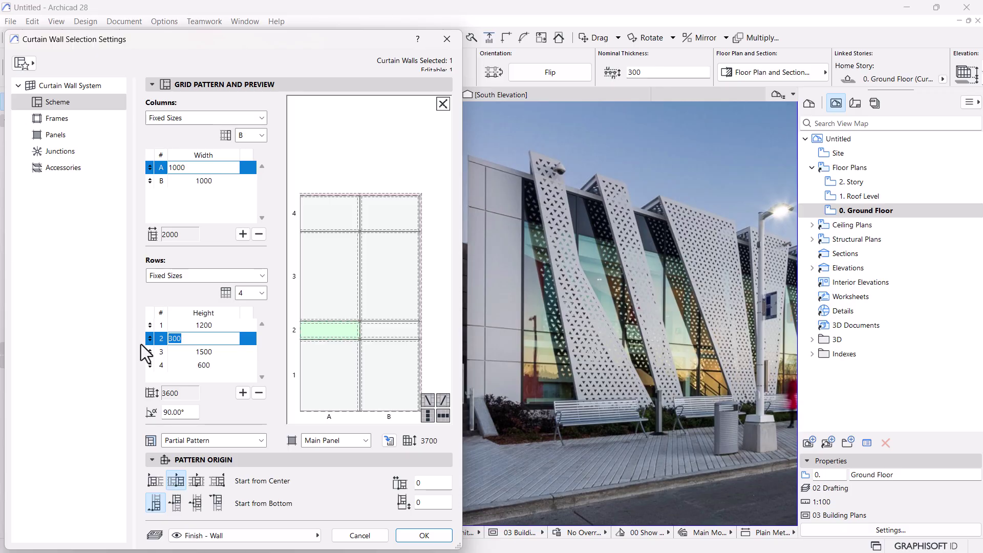
pyautogui.write('400')
pyautogui.click(214, 328)
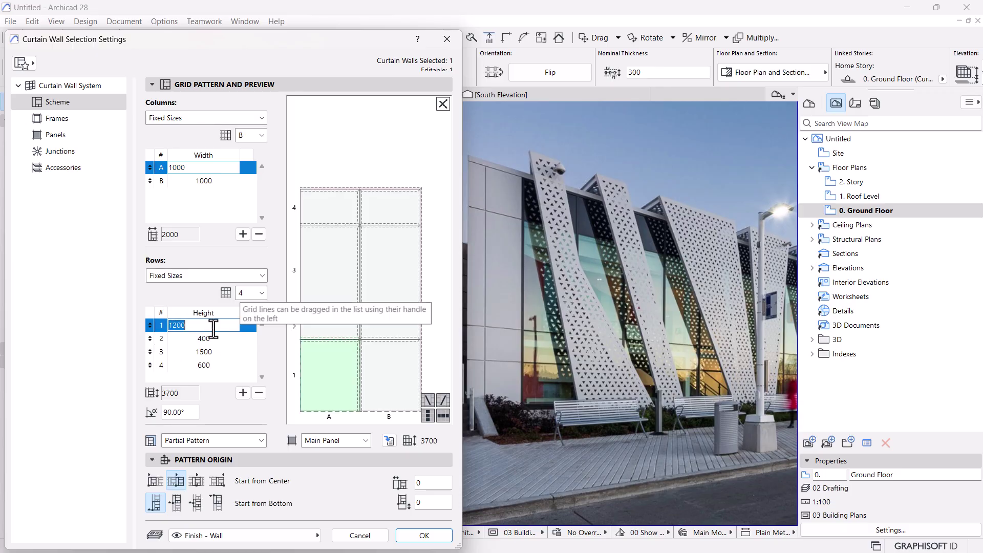
pyautogui.write('1300')
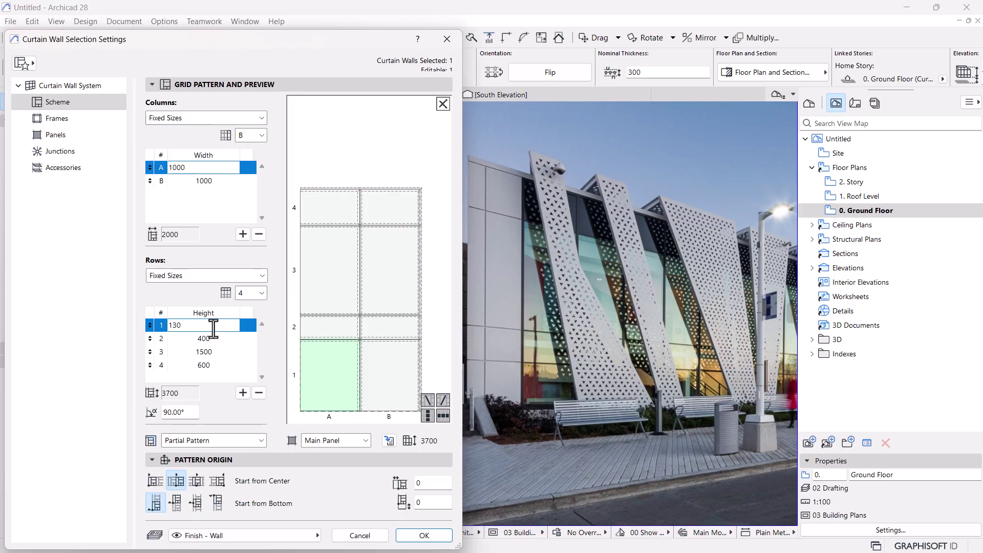
pyautogui.click(203, 354)
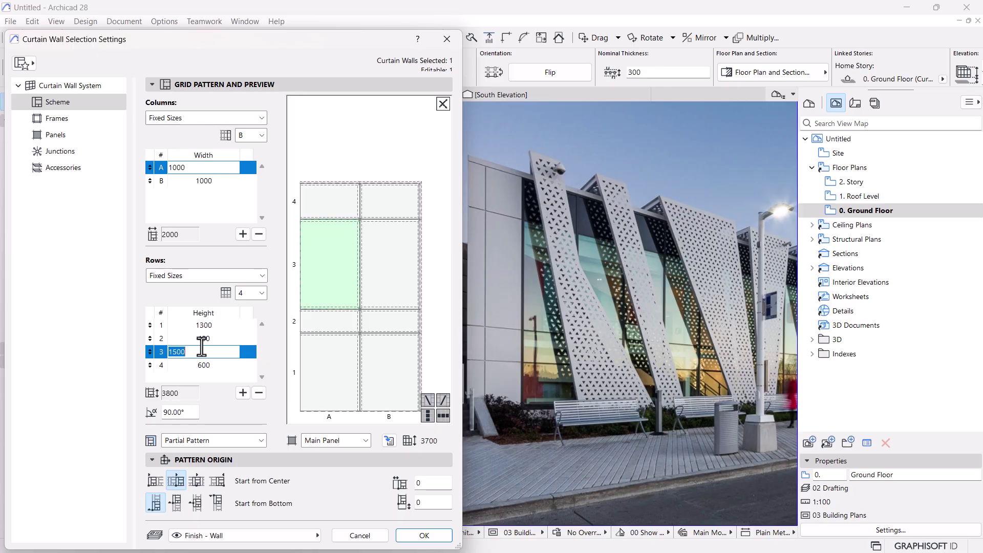
# Step: Set the height of row 2 to 500 and row 1 to 1400 in the scheme pattern
pyautogui.click(172, 339)
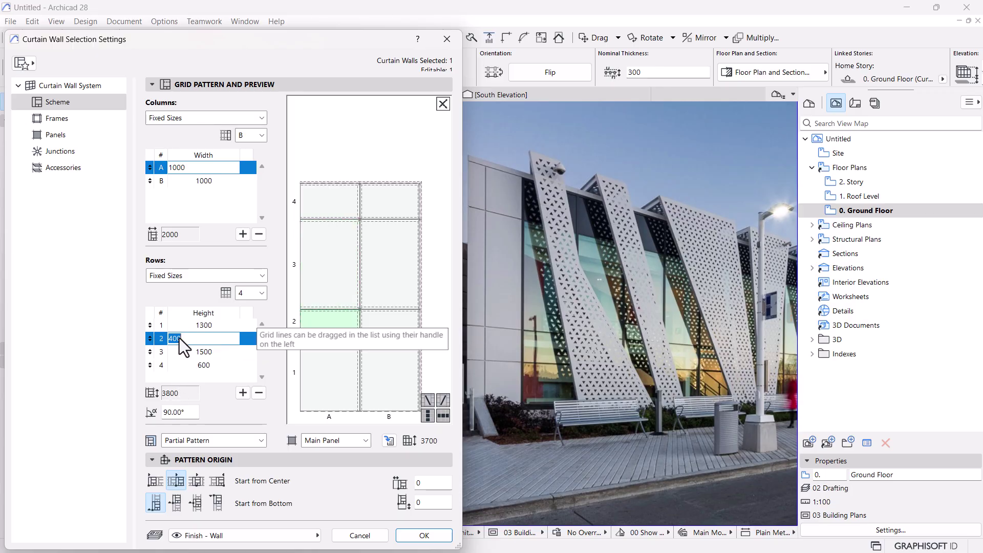
pyautogui.write('500')
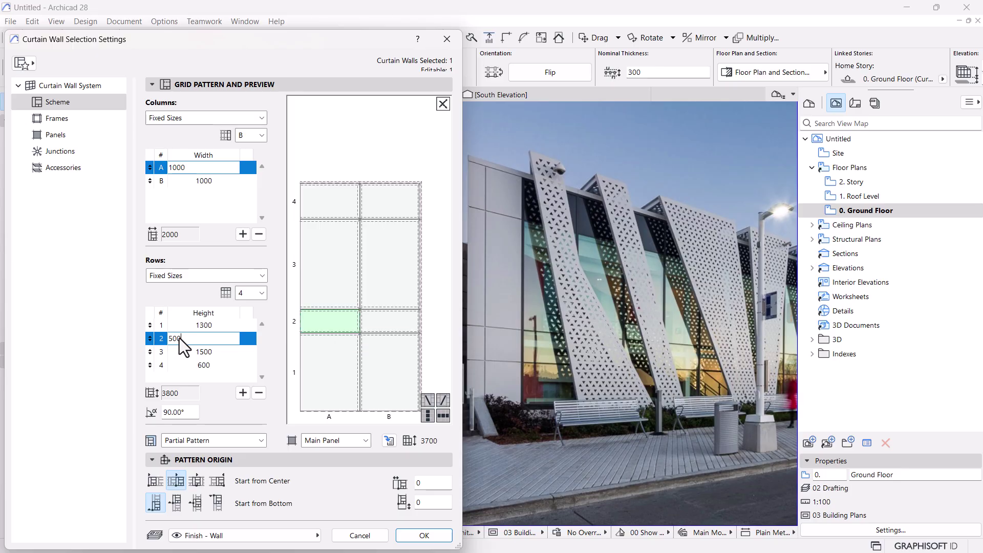
pyautogui.click(220, 327)
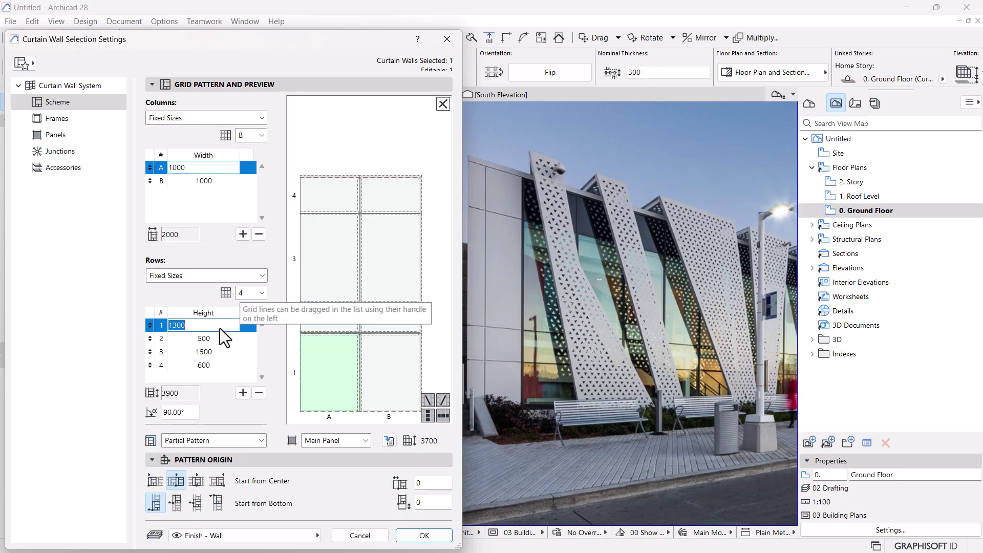
pyautogui.write('1400')
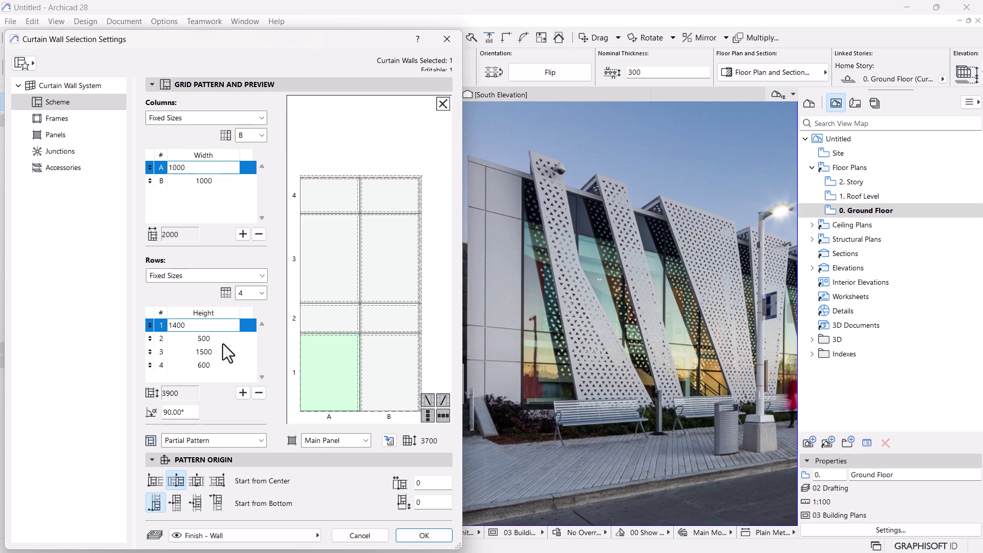
pyautogui.click(207, 338)
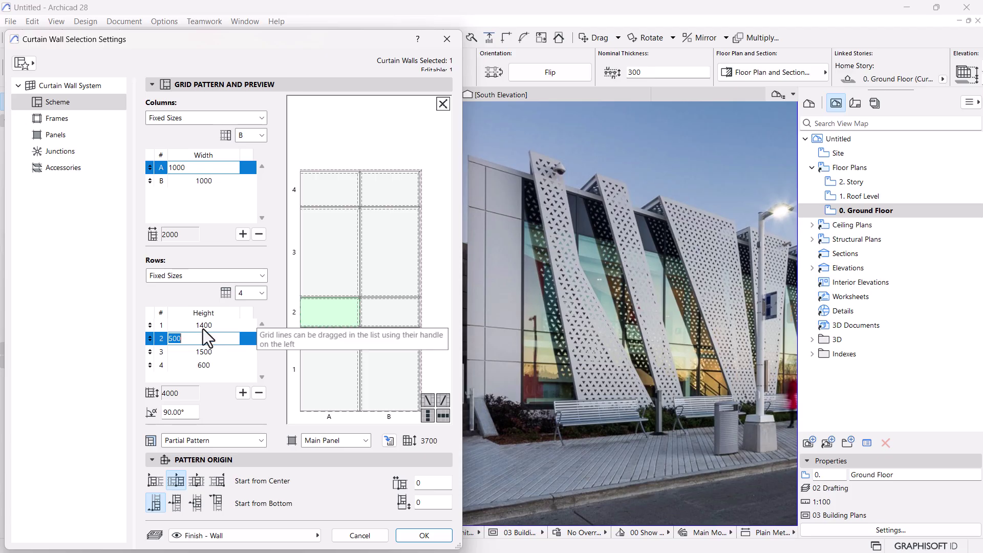
# Step: Set row 1's height to 1500, and try 400 for row 2 before setting it to 500
pyautogui.click(203, 329)
pyautogui.write('1500')
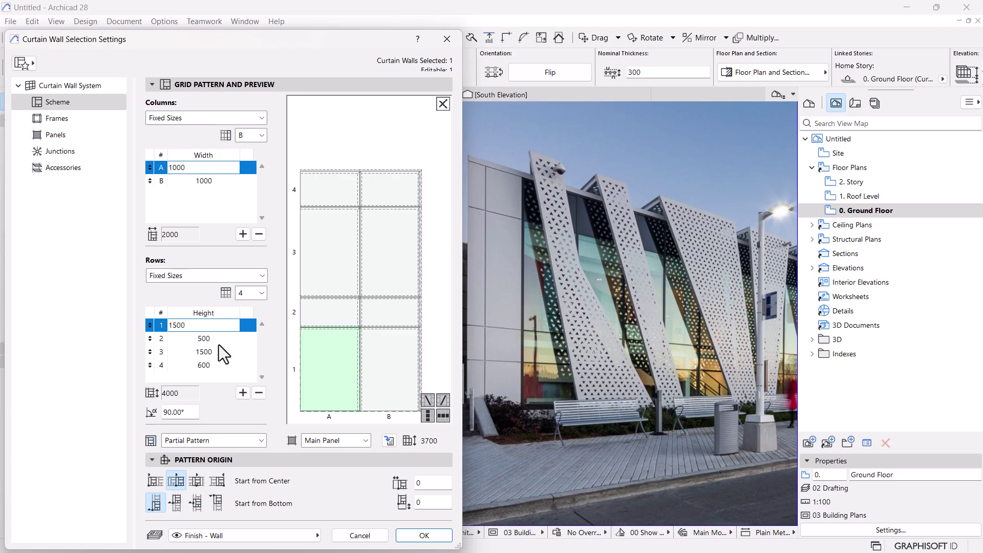
pyautogui.click(216, 339)
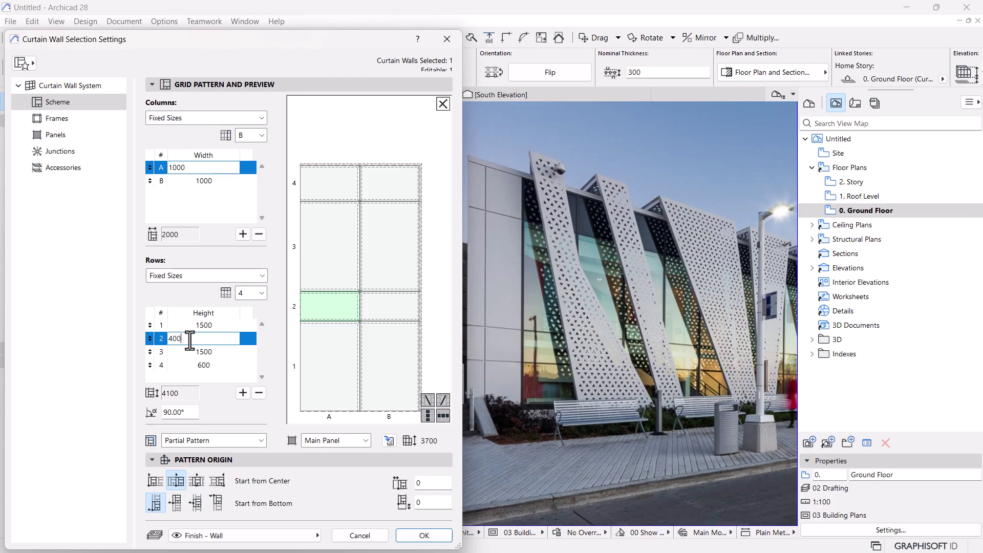
pyautogui.press('Return')
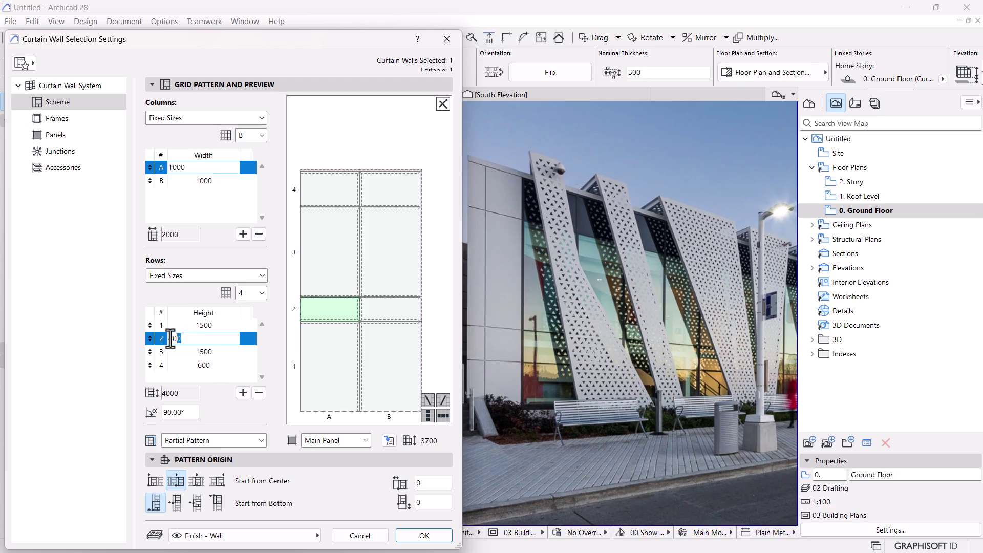
pyautogui.write('500')
# Step: Set the height of row 4 to 500 and apply the curtain wall settings
pyautogui.click(204, 365)
pyautogui.write('500')
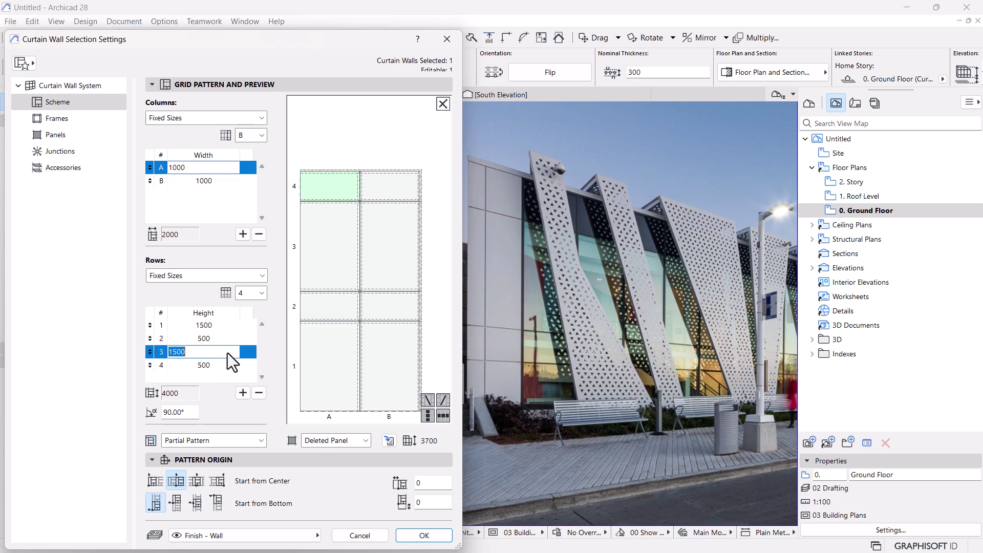
pyautogui.click(220, 370)
pyautogui.click(213, 367)
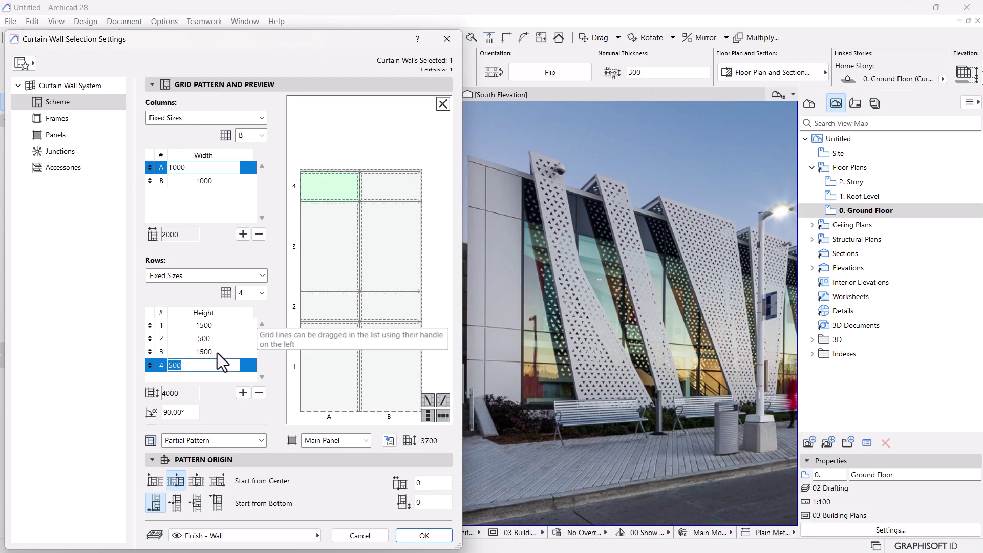
pyautogui.click(417, 535)
# Step: Inspect the four-row curtain wall grid in 3D, looking at the front facade from both ends and up close
pyautogui.press('F3')
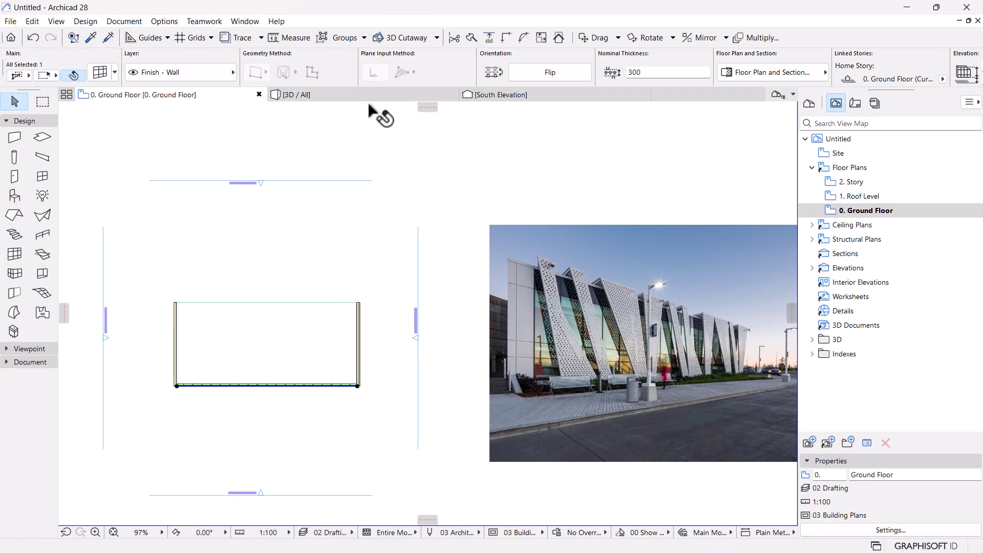
pyautogui.press('Escape')
pyautogui.scroll(-5, 428, 330)
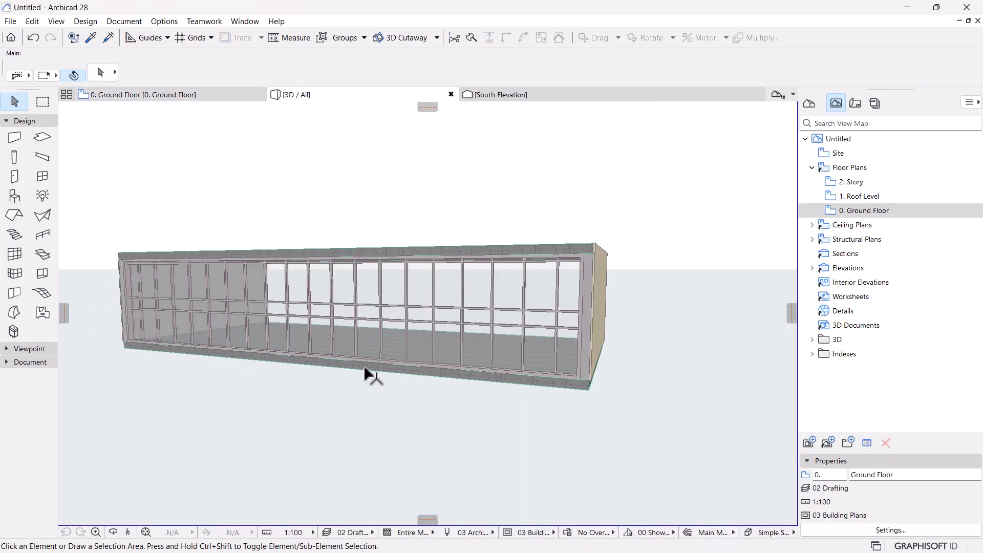
pyautogui.keyDown('shift'); pyautogui.moveTo(299, 397); pyautogui.dragTo(388, 372, button='middle'); pyautogui.keyUp('shift')
pyautogui.scroll(5, 218, 363)
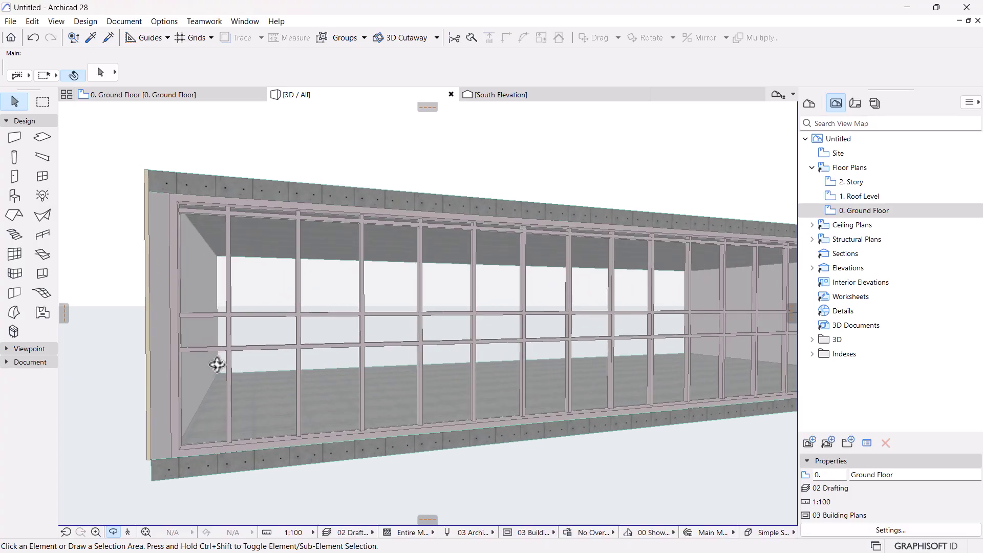
pyautogui.keyDown('shift'); pyautogui.moveTo(463, 366); pyautogui.dragTo(386, 362, button='middle'); pyautogui.keyUp('shift')
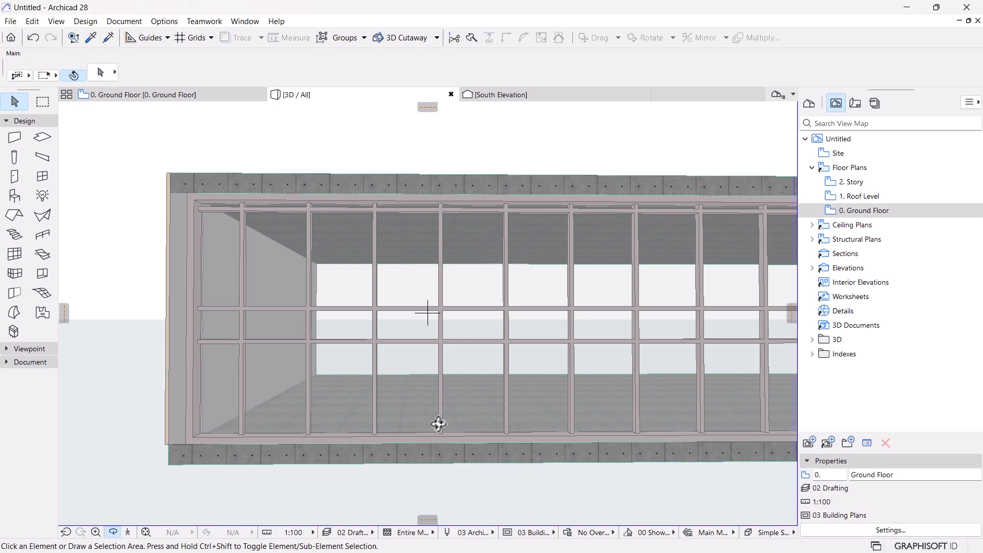
# Step: Measure the height from the curtain wall's bottom frame to the upper of its two middle horizontal mullions
pyautogui.press('m')
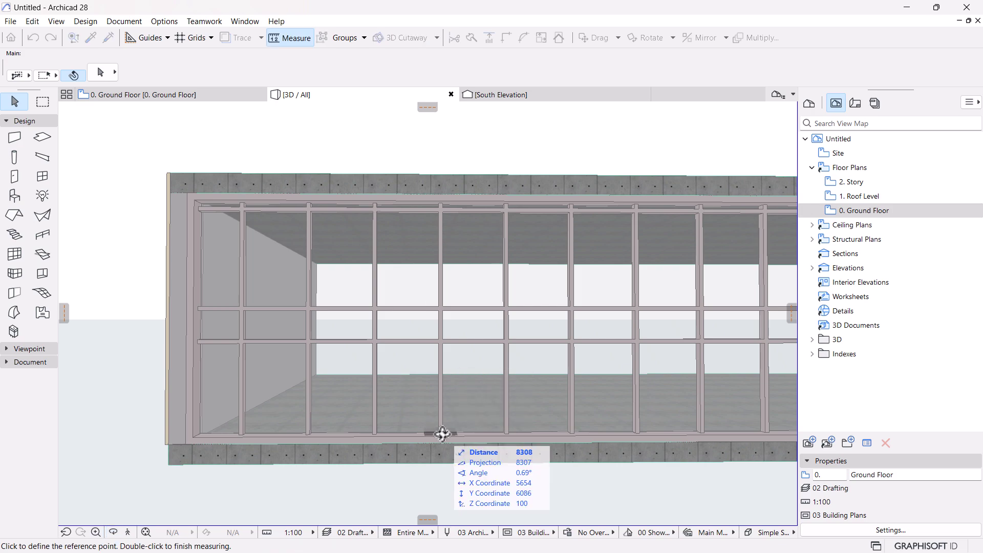
pyautogui.click(441, 437)
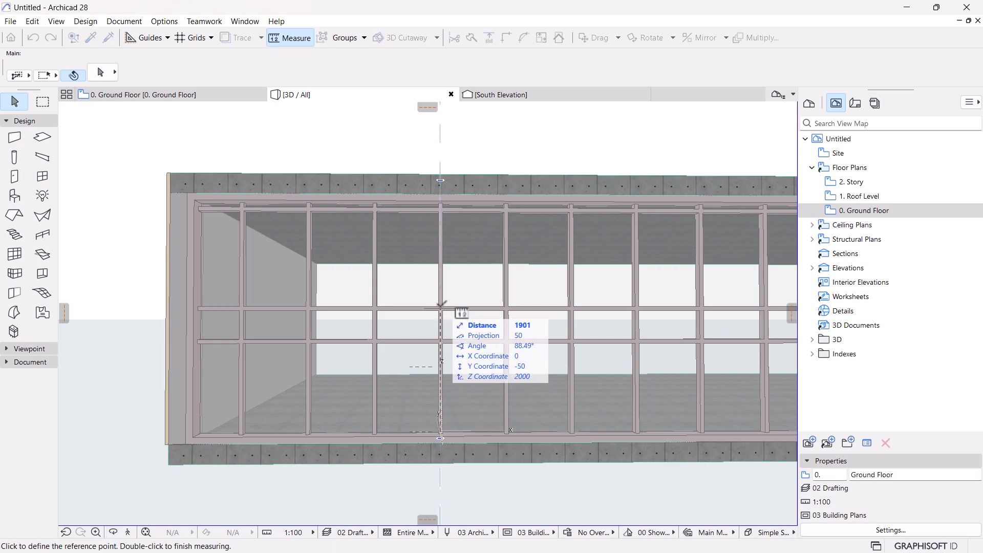
pyautogui.press('Escape')
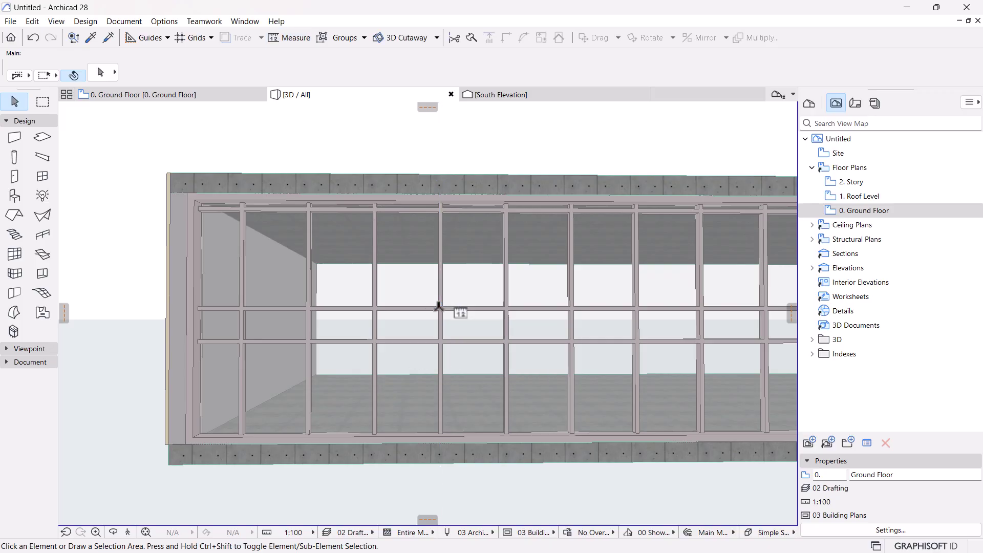
pyautogui.scroll(-2, 392, 266)
# Step: Increase the Ground Floor's height to the next story in the story settings
pyautogui.rightClick(814, 199)
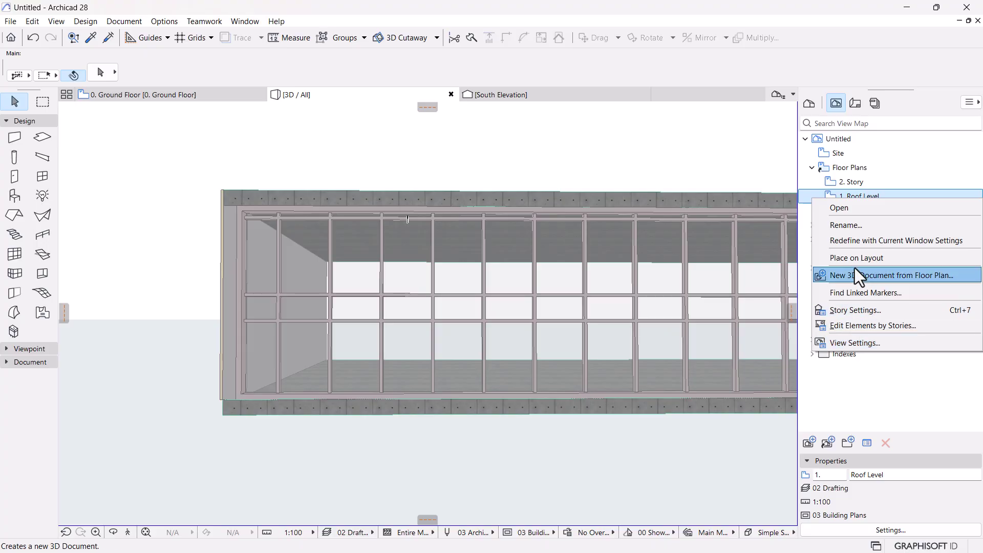
pyautogui.click(855, 310)
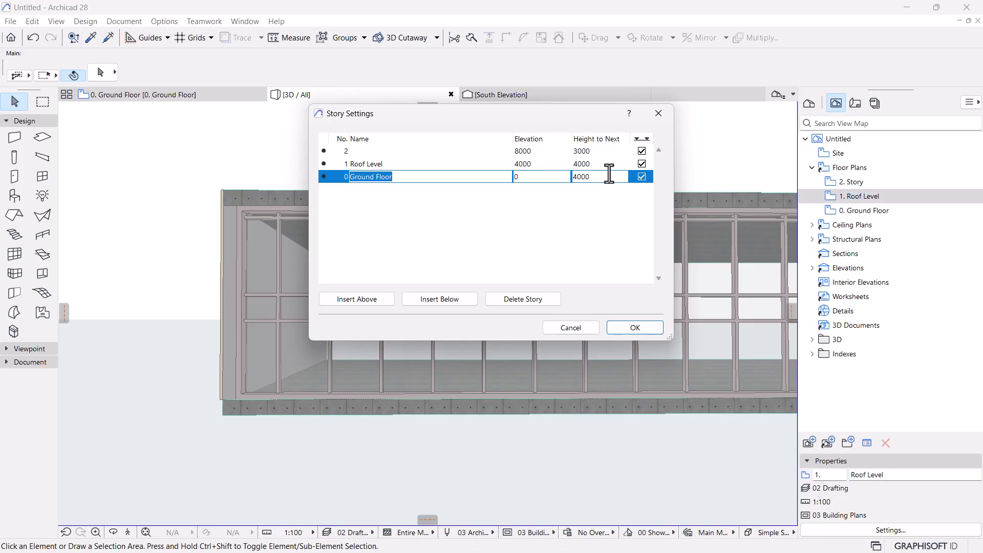
pyautogui.doubleClick(589, 177)
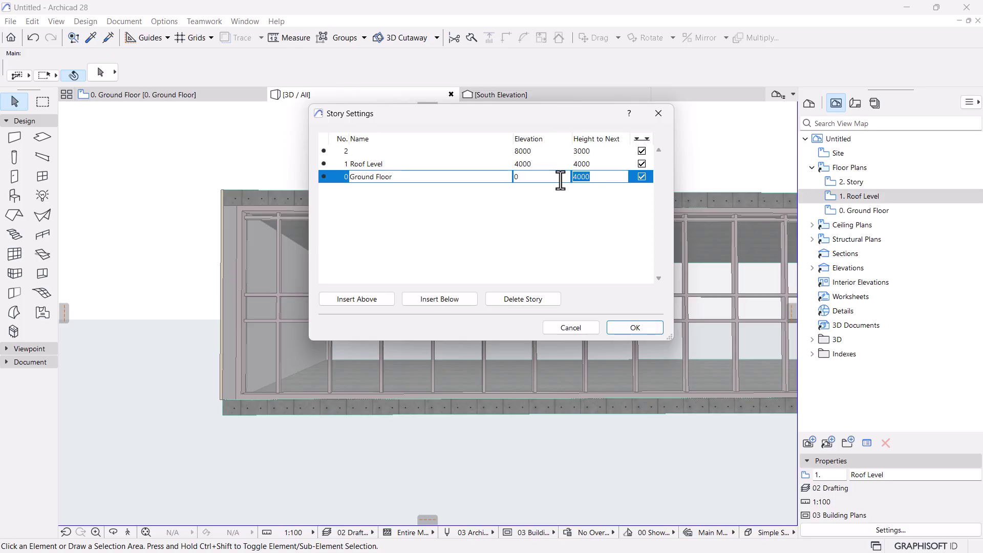
pyautogui.click(635, 328)
# Step: Stretch the front curtain wall's top edge up to the underside of the roof slab, to a vertical height of 4200
pyautogui.click(406, 230)
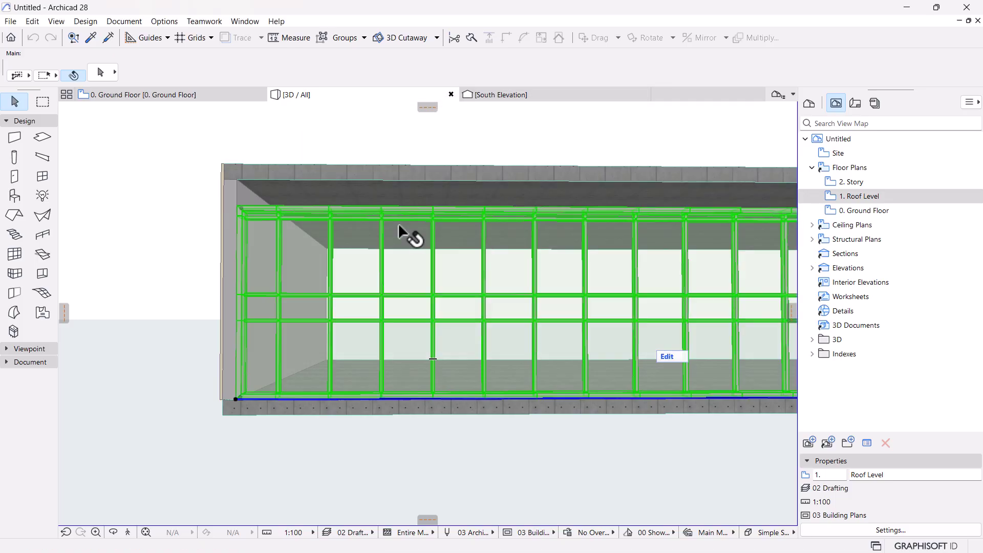
pyautogui.click(242, 209)
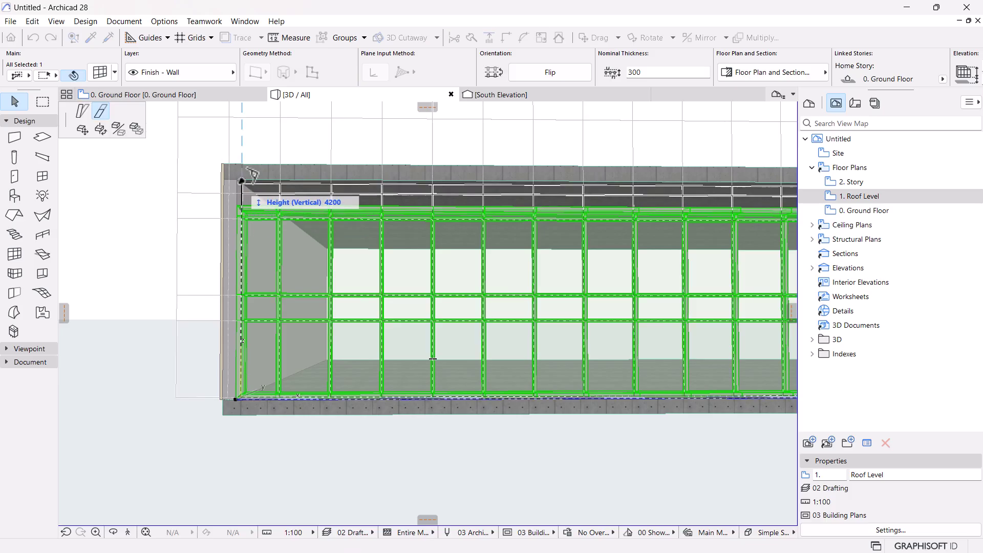
pyautogui.click(241, 182)
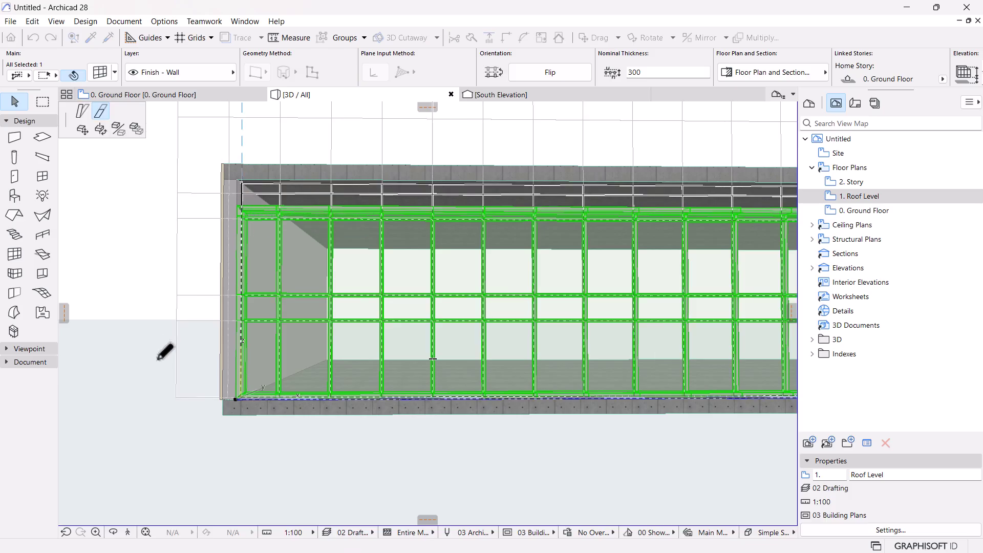
pyautogui.click(128, 363)
# Step: Set the front curtain wall's row 3 height to 1800 and row 4 height to 700, and apply the scheme
pyautogui.scroll(-5, 393, 401)
pyautogui.scroll(1, 345, 408)
pyautogui.click(412, 315)
pyautogui.click(100, 73)
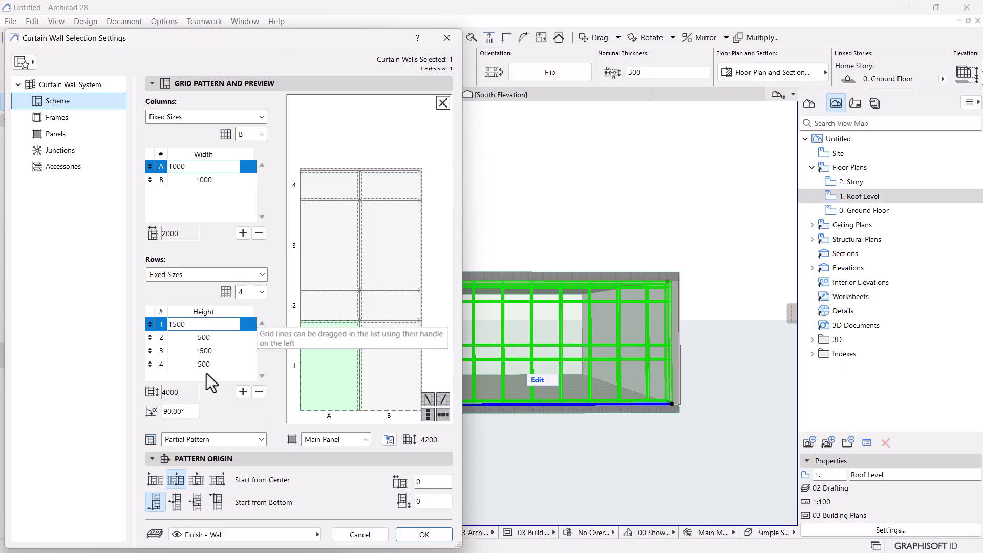
pyautogui.click(205, 339)
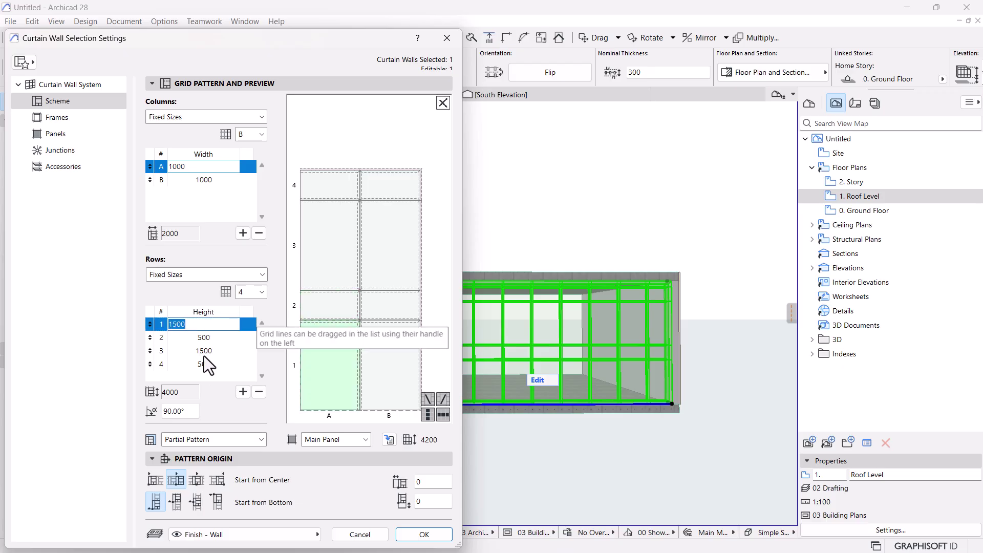
pyautogui.click(210, 351)
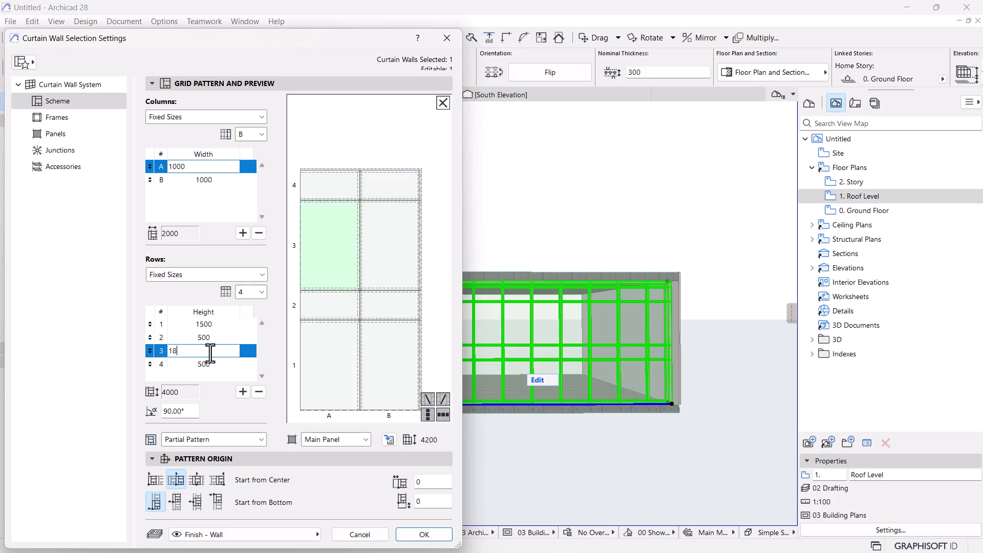
pyautogui.write('1800')
pyautogui.click(209, 368)
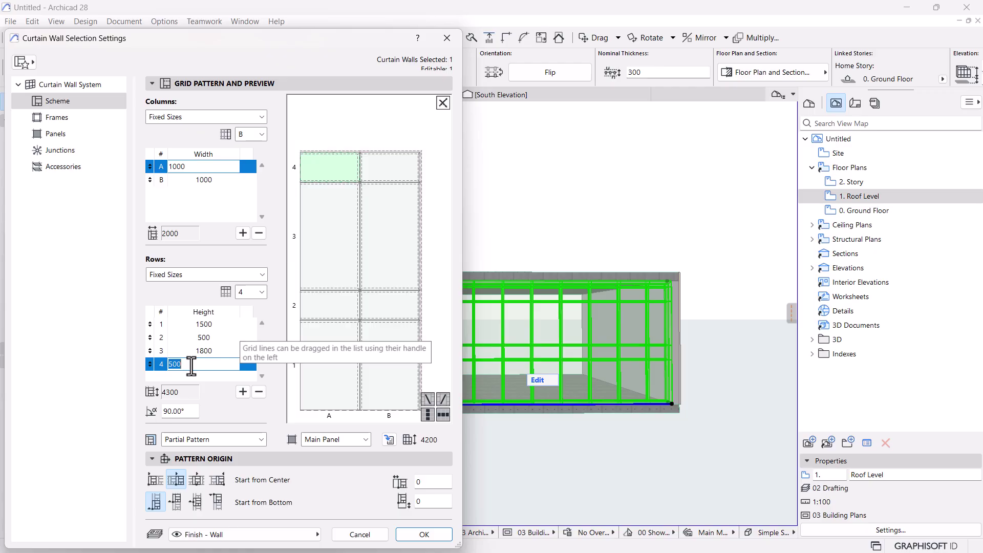
pyautogui.write('70')
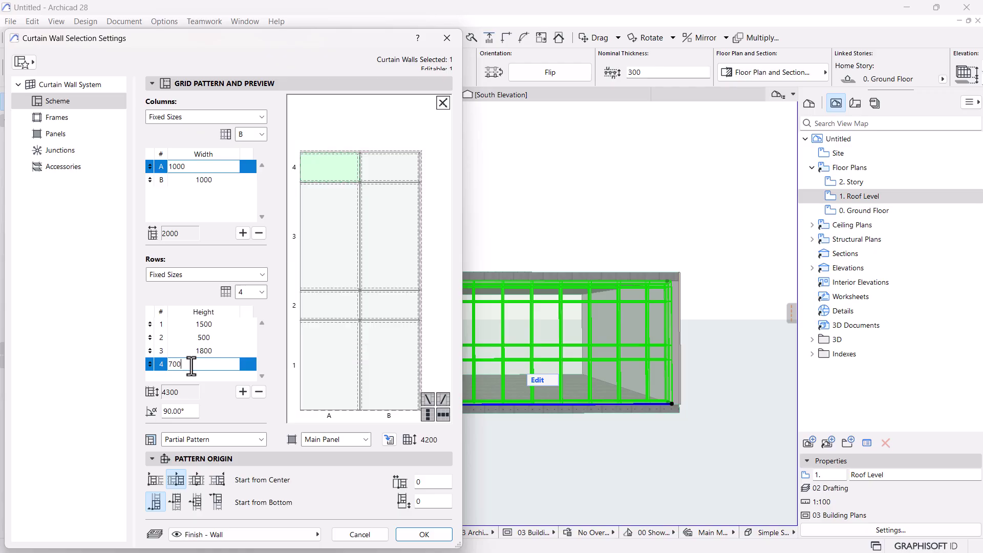
pyautogui.write('0')
pyautogui.click(423, 535)
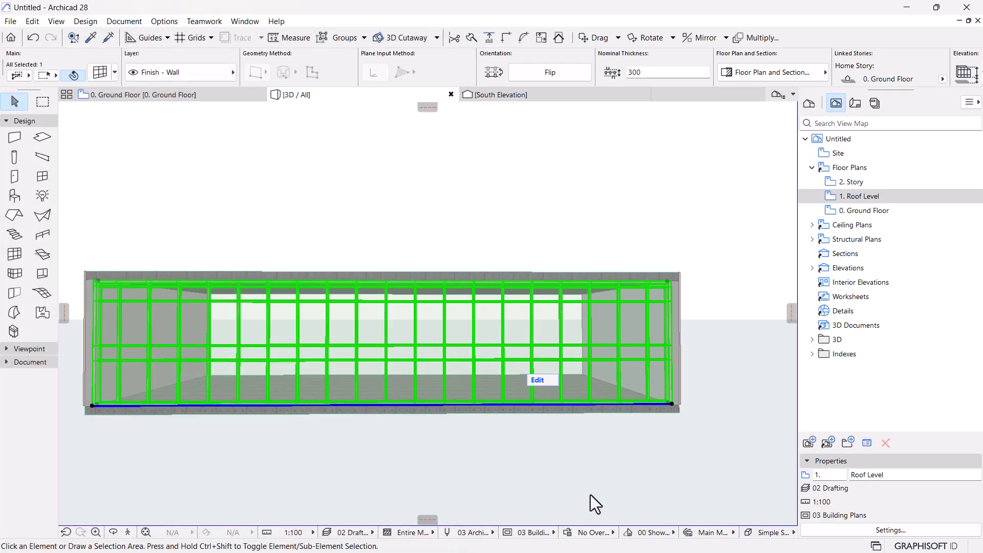
pyautogui.click(591, 491)
# Step: Set the height of row 3 to 1500 in the front curtain wall's scheme, apply it and check the grid in 3D
pyautogui.keyDown('shift'); pyautogui.moveTo(617, 410); pyautogui.dragTo(462, 334, button='middle'); pyautogui.keyUp('shift')
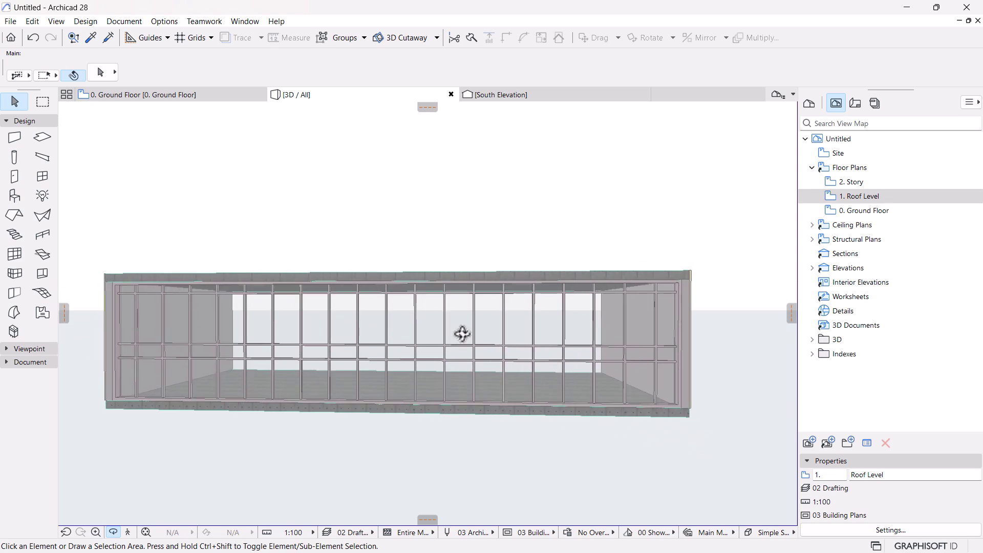
pyautogui.click(461, 339)
pyautogui.click(103, 73)
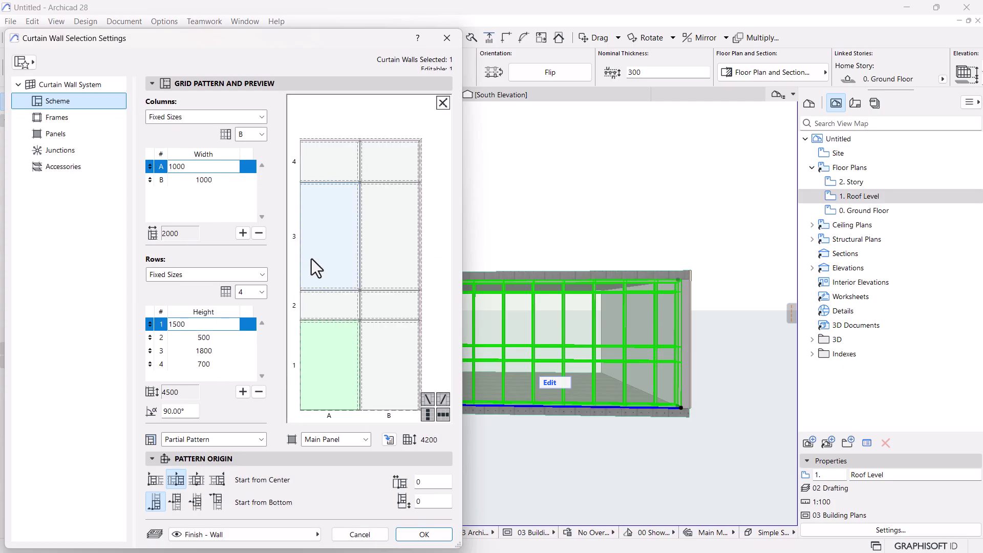
pyautogui.click(205, 352)
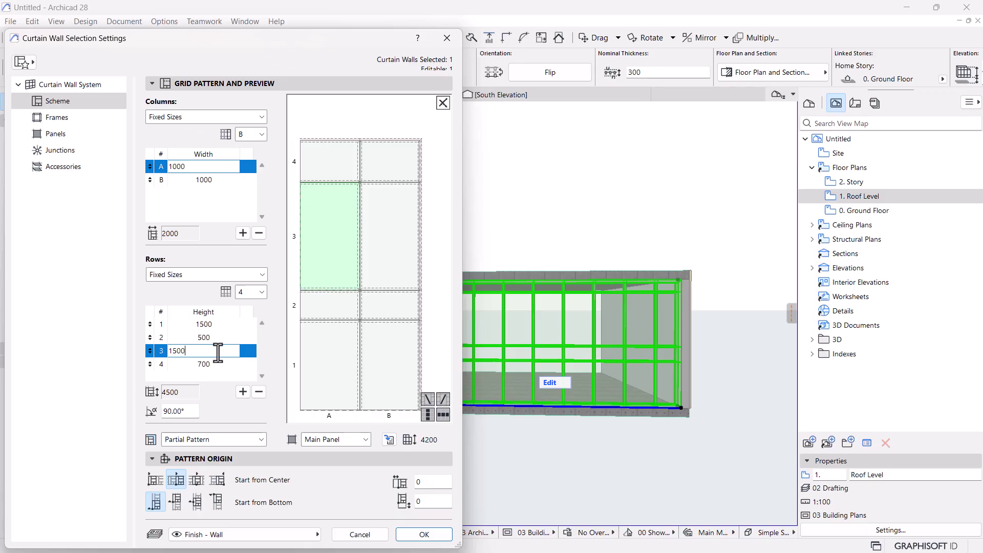
pyautogui.click(437, 536)
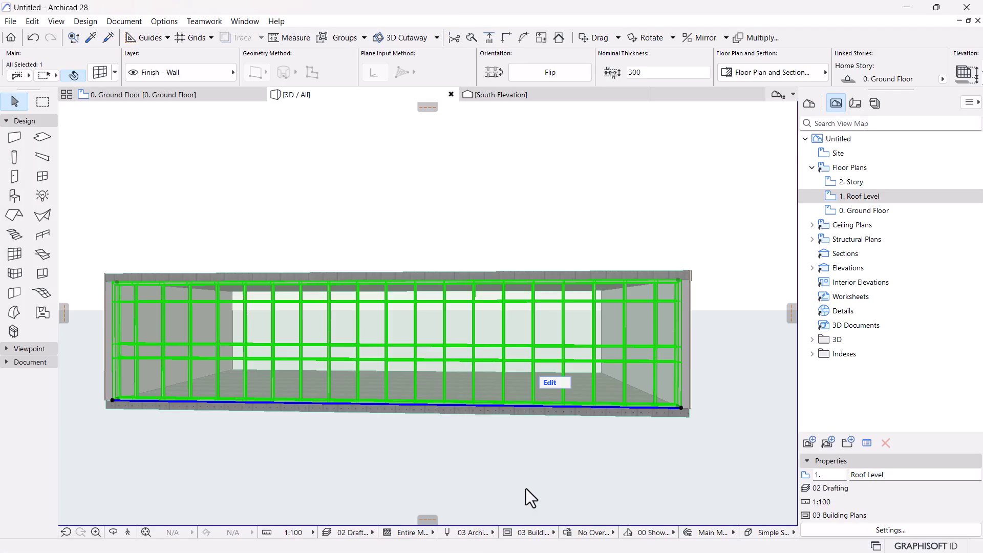
pyautogui.click(526, 489)
pyautogui.keyDown('shift'); pyautogui.moveTo(601, 399); pyautogui.dragTo(202, 320, button='middle'); pyautogui.keyUp('shift')
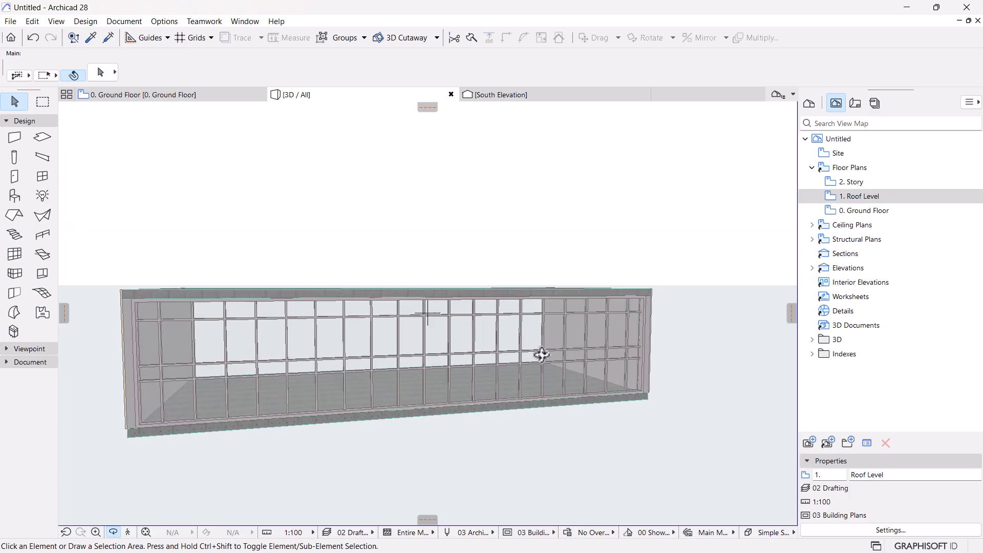
# Step: Mirror a copy of the front curtain wall to the rear side about the side walls' midline on the Ground Floor plan
pyautogui.click(146, 95)
pyautogui.scroll(-4, 423, 367)
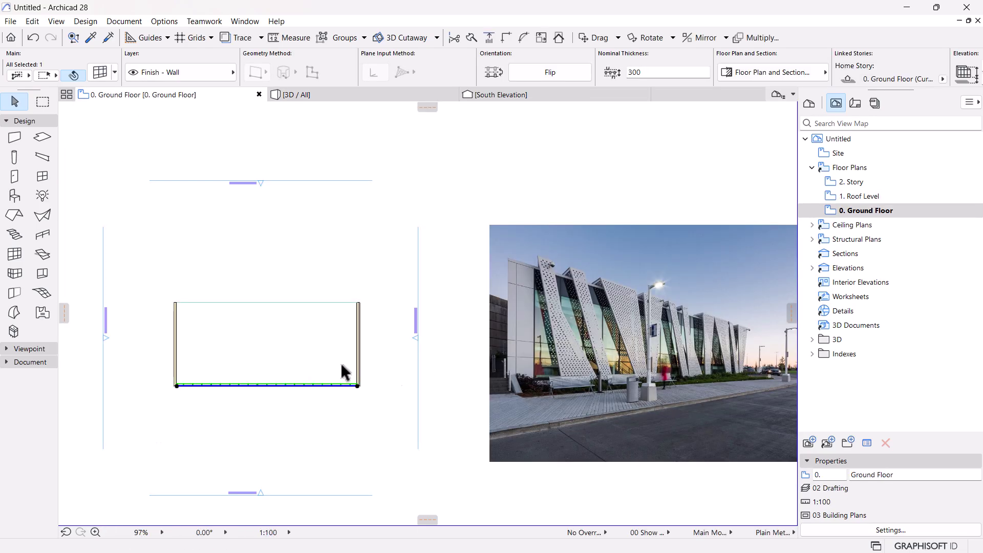
pyautogui.scroll(2, 386, 377)
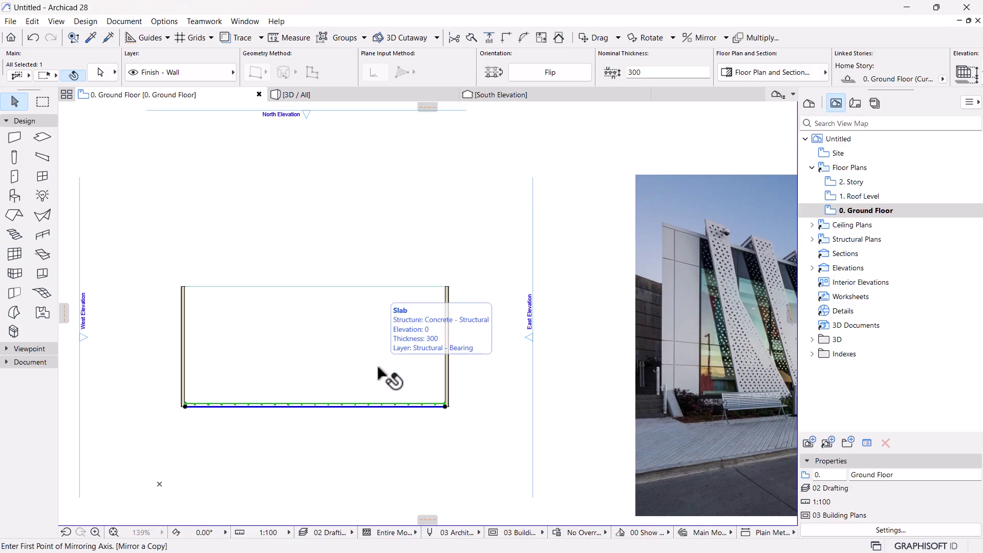
pyautogui.hotkey('ctrl', 'alt', 'm')
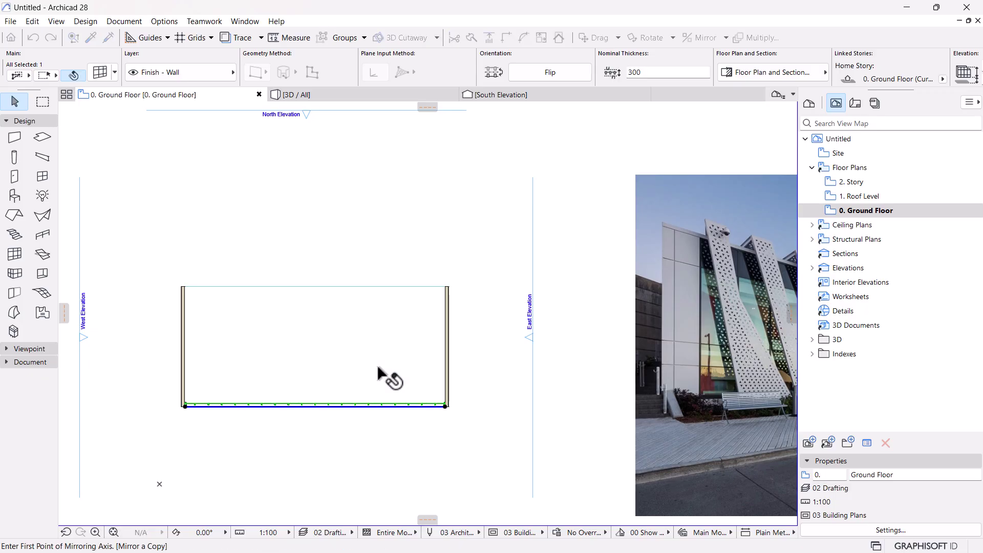
pyautogui.click(444, 348)
pyautogui.click(224, 352)
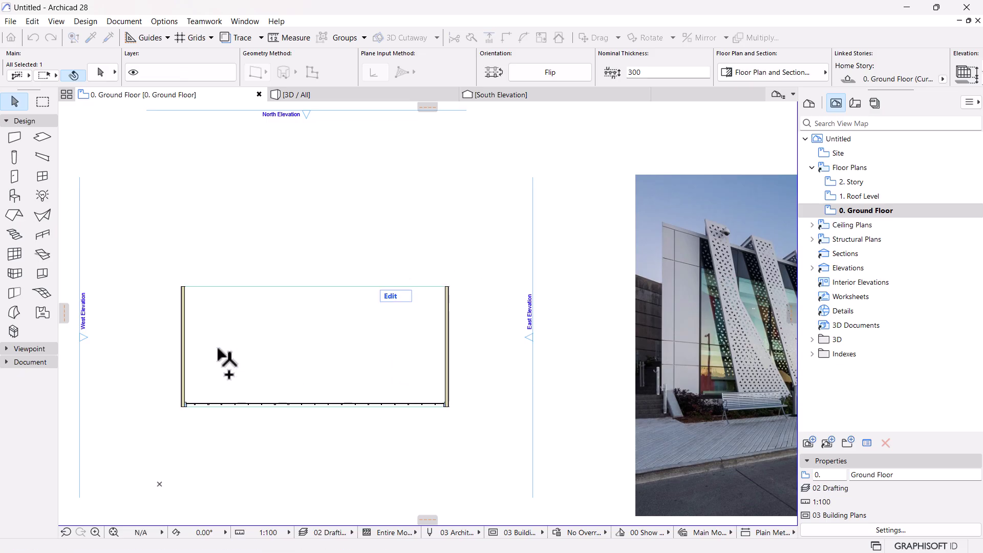
pyautogui.click(378, 92)
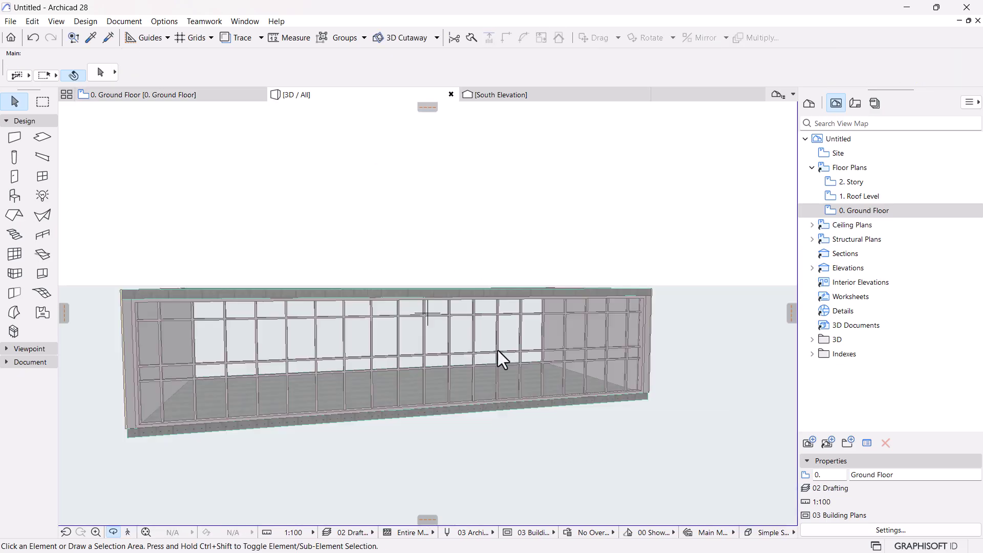
pyautogui.keyDown('shift'); pyautogui.moveTo(498, 350); pyautogui.dragTo(332, 261, button='middle'); pyautogui.keyUp('shift')
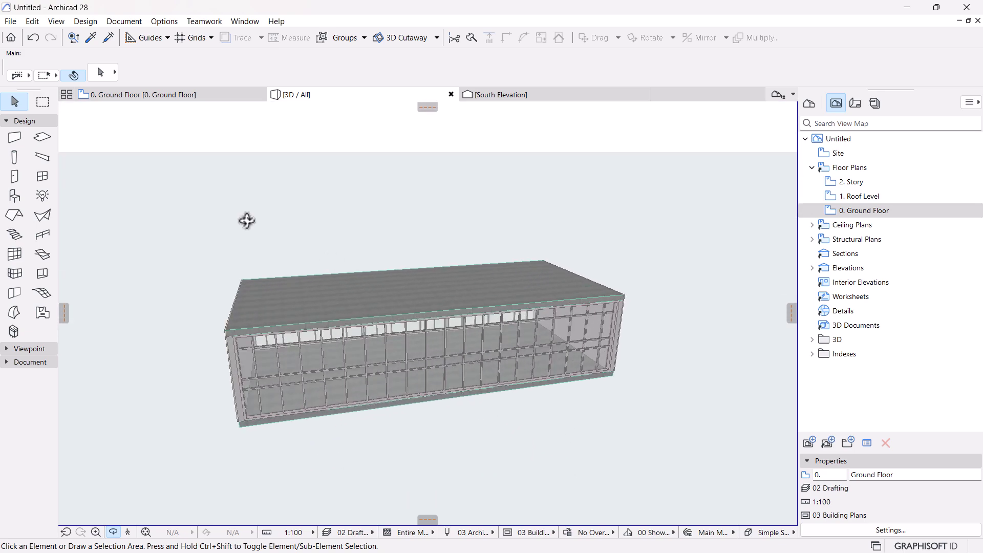
# Step: Examine the slanted perforated panels in both reference photos on the Ground Floor plan, up close and beside the building outline
pyautogui.click(144, 94)
pyautogui.scroll(-3, 378, 338)
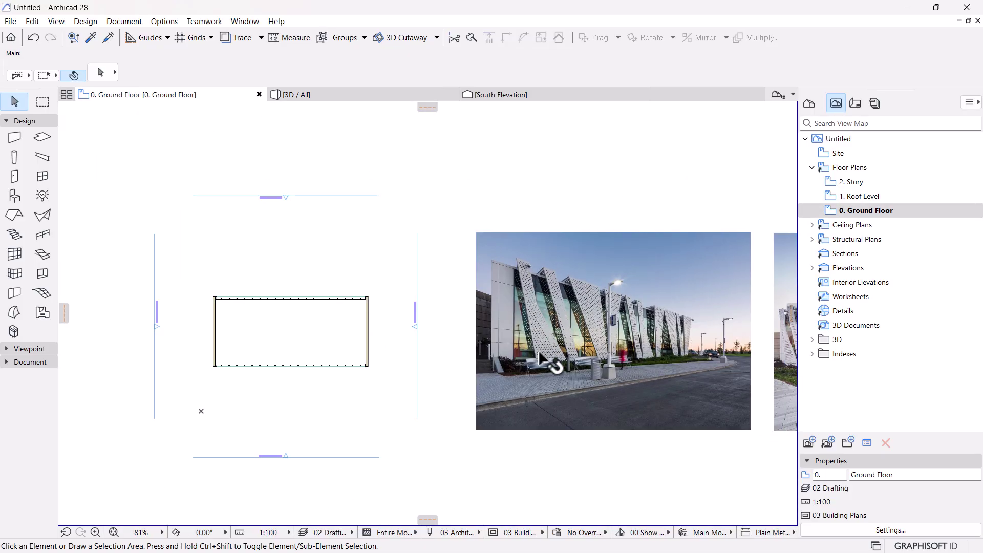
pyautogui.scroll(3, 564, 299)
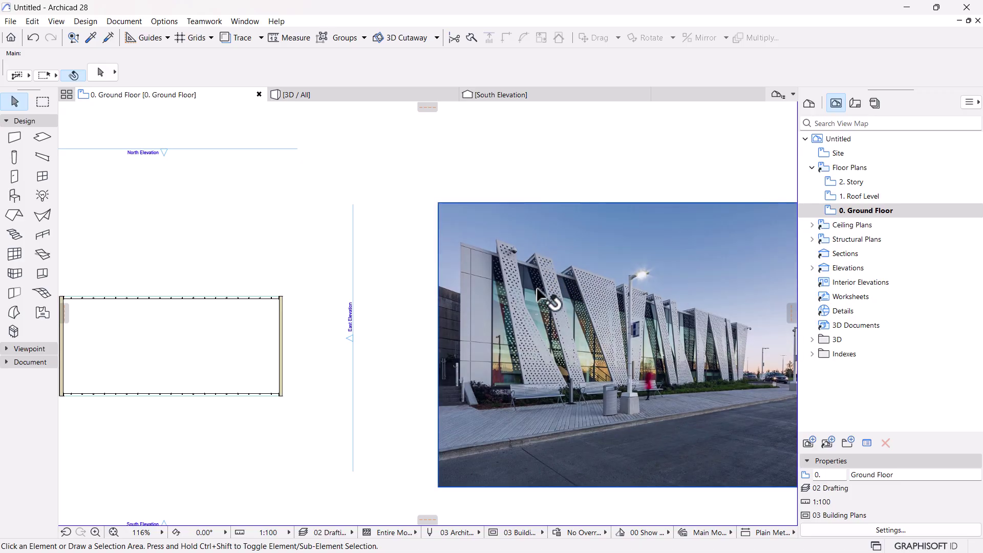
pyautogui.scroll(-2, 542, 292)
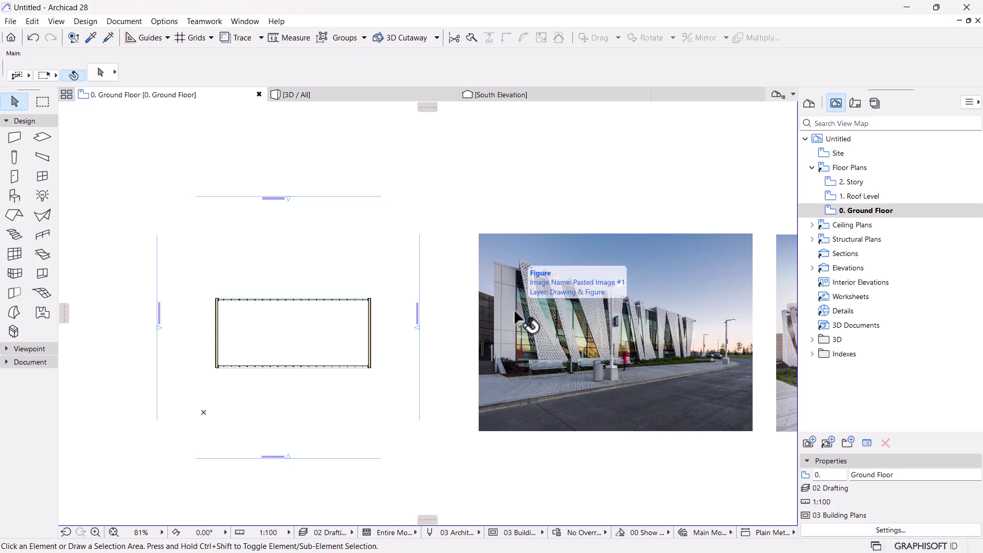
pyautogui.scroll(3, 536, 315)
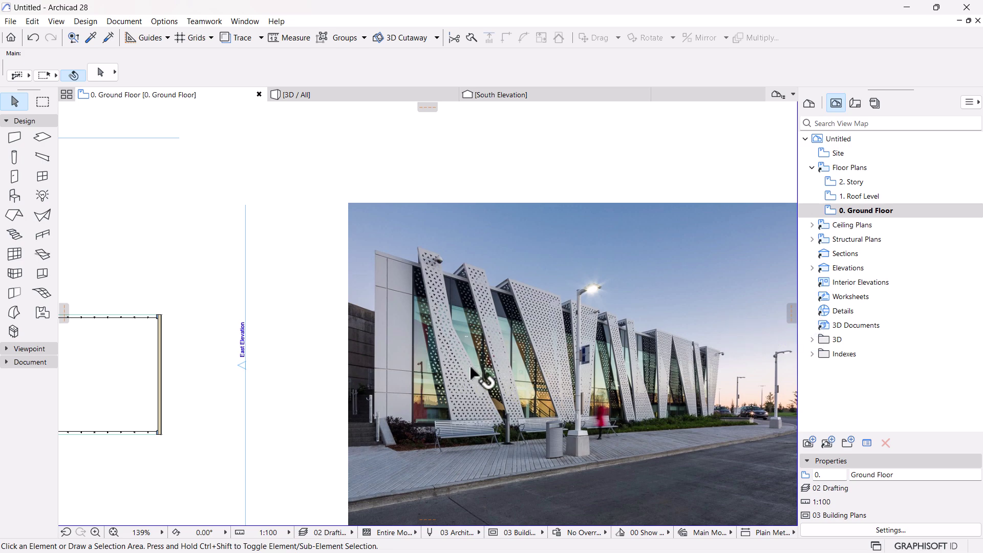
pyautogui.scroll(-4, 469, 365)
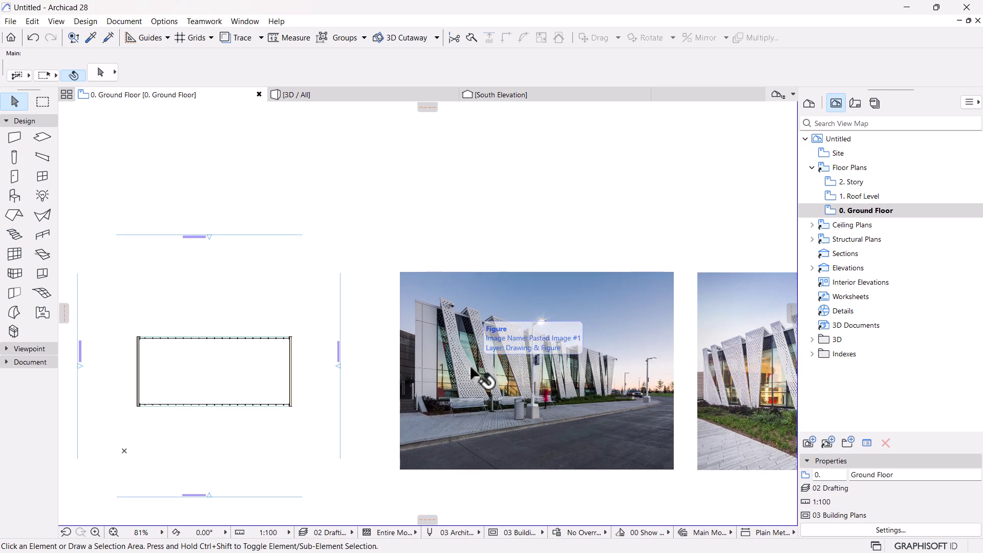
pyautogui.scroll(-1, 576, 391)
pyautogui.moveTo(575, 391); pyautogui.dragTo(538, 375, button='middle')
pyautogui.scroll(3, 579, 376)
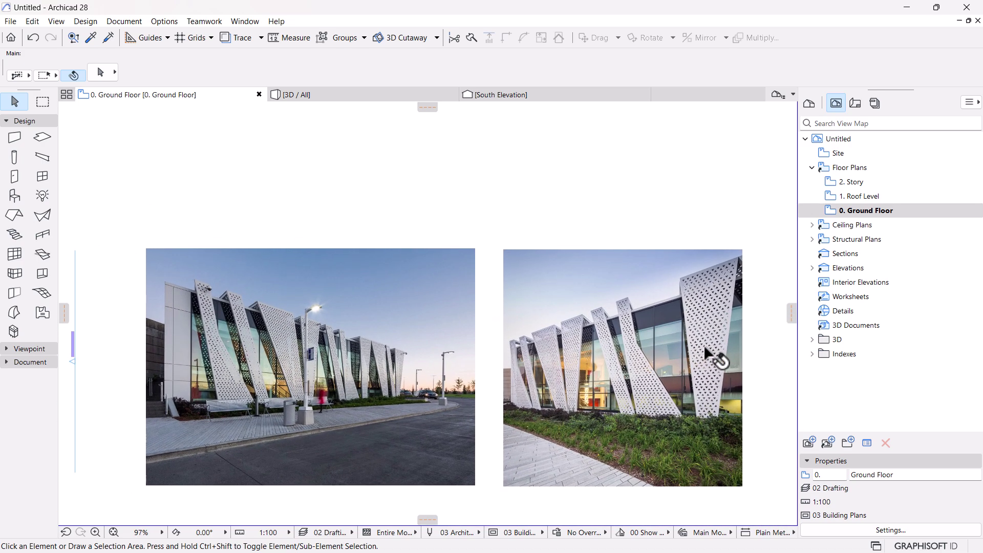
pyautogui.scroll(-5, 668, 340)
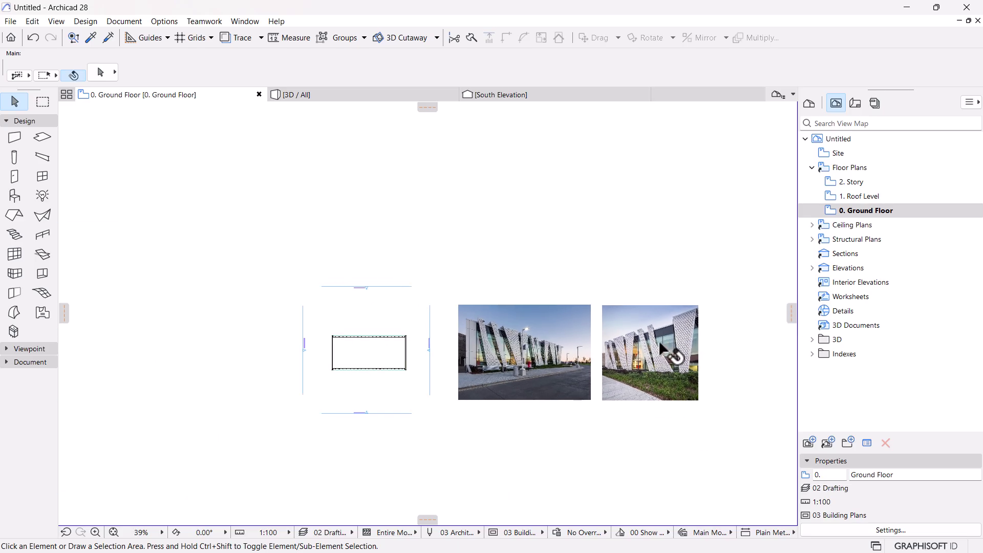
pyautogui.scroll(1, 639, 341)
pyautogui.scroll(1, 720, 351)
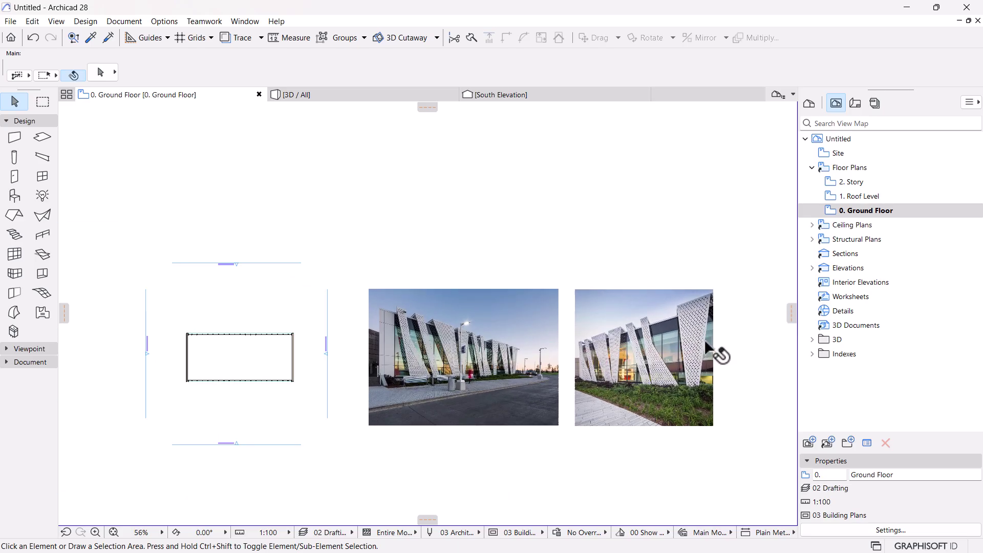
pyautogui.scroll(3, 413, 356)
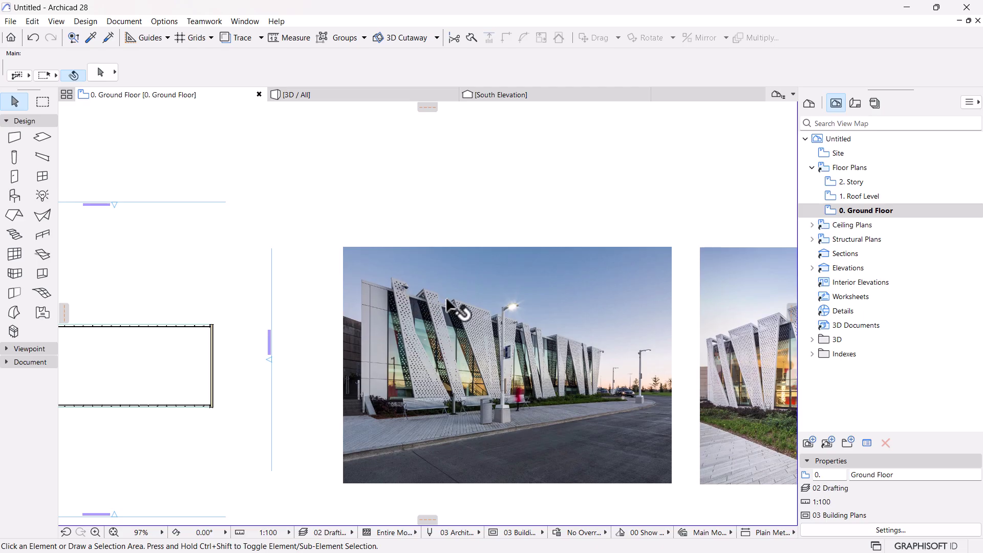
# Step: Copy the front curtain wall straight outward on the Ground Floor plan, placing the duplicate parallel in front of the building
pyautogui.scroll(-1, 546, 358)
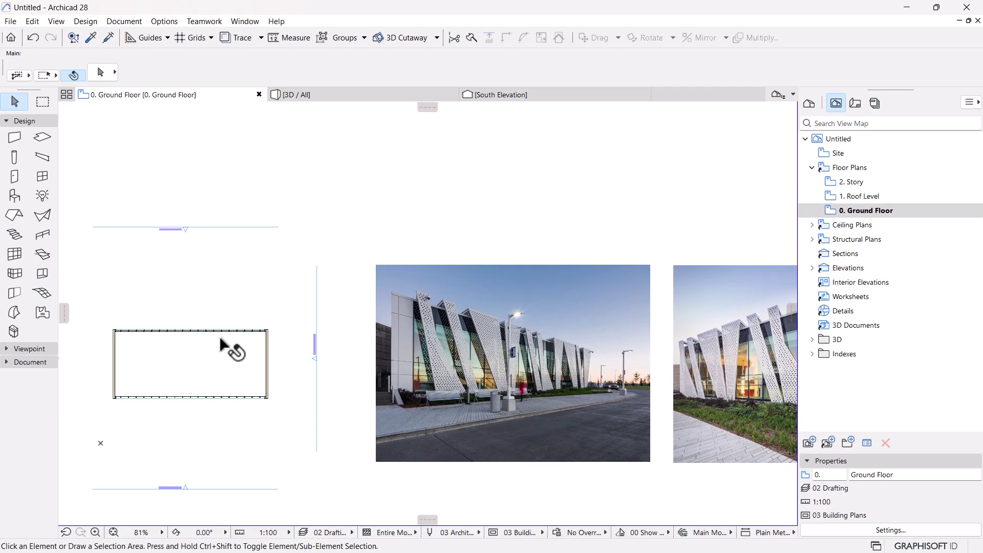
pyautogui.scroll(5, 198, 378)
pyautogui.moveTo(340, 432); pyautogui.dragTo(257, 403, button='middle')
pyautogui.scroll(2, 248, 369)
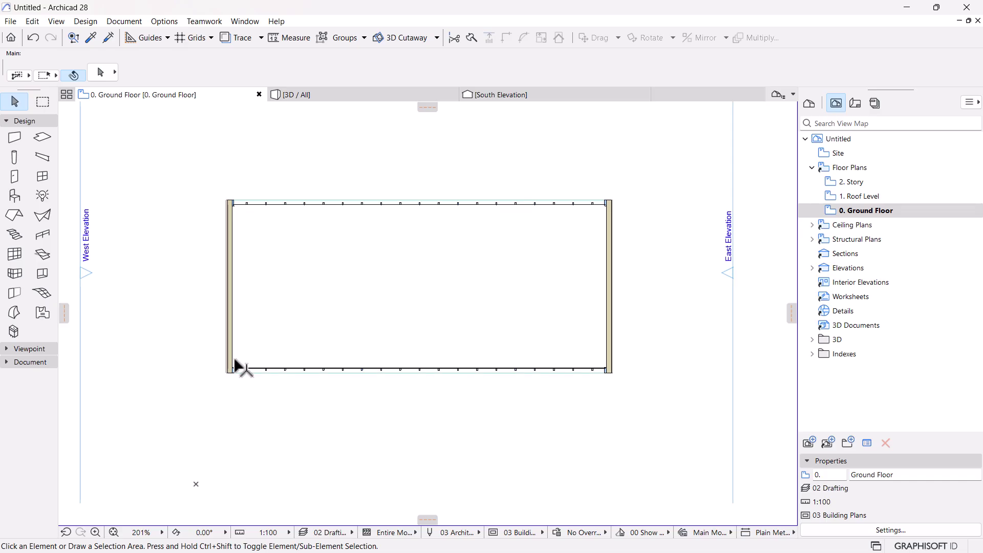
pyautogui.scroll(3, 237, 374)
pyautogui.click(238, 360)
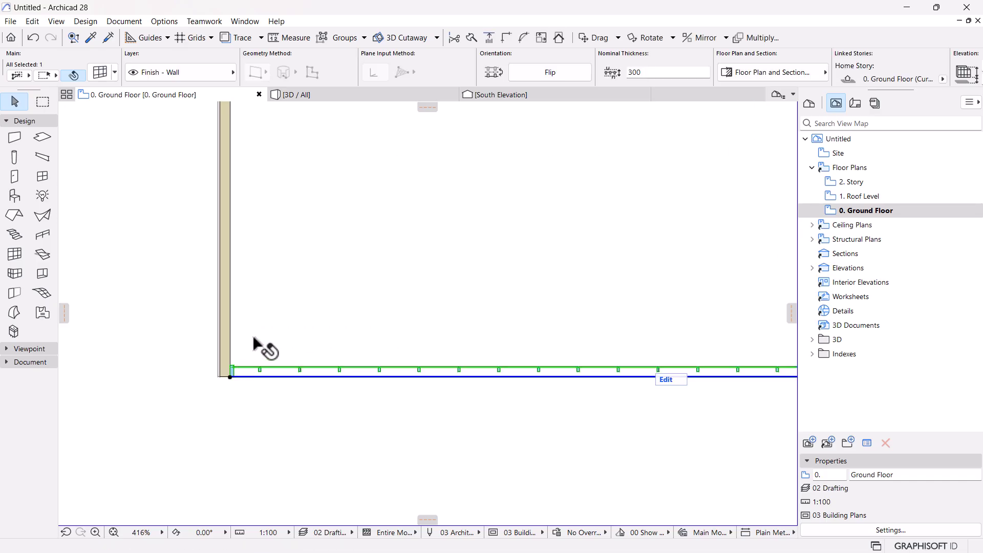
pyautogui.scroll(-2, 259, 346)
pyautogui.hotkey('ctrl', 'shift', 'd')
pyautogui.click(341, 310)
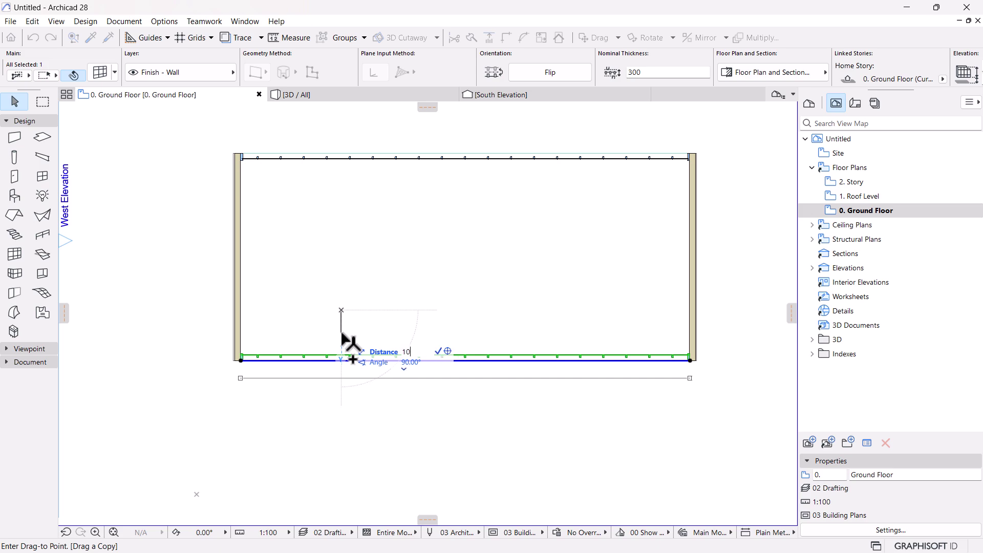
pyautogui.click(353, 360)
# Step: Examine how the slanted panels stand off the glazing and meet the ground in the first reference photo
pyautogui.scroll(-3, 461, 358)
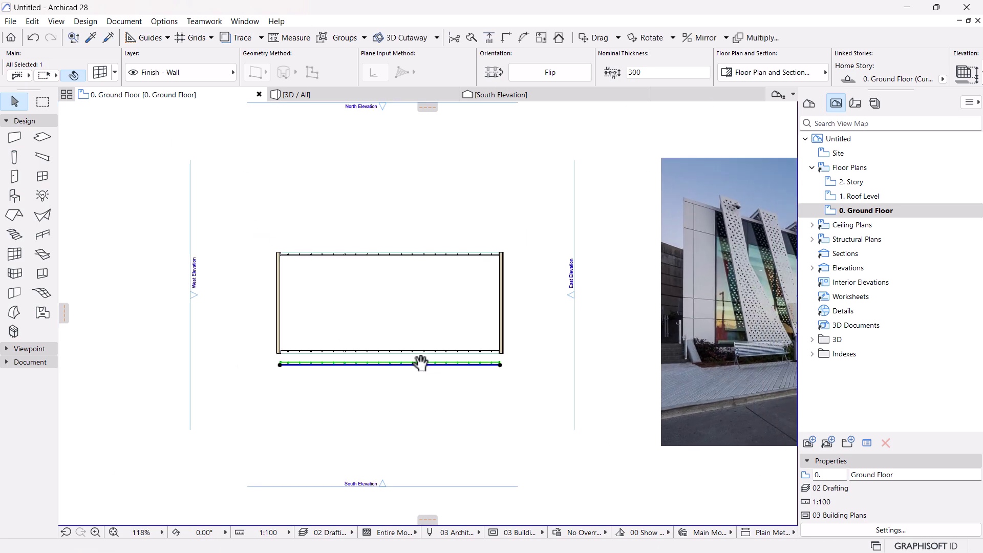
pyautogui.scroll(5, 582, 300)
pyautogui.scroll(-1, 583, 300)
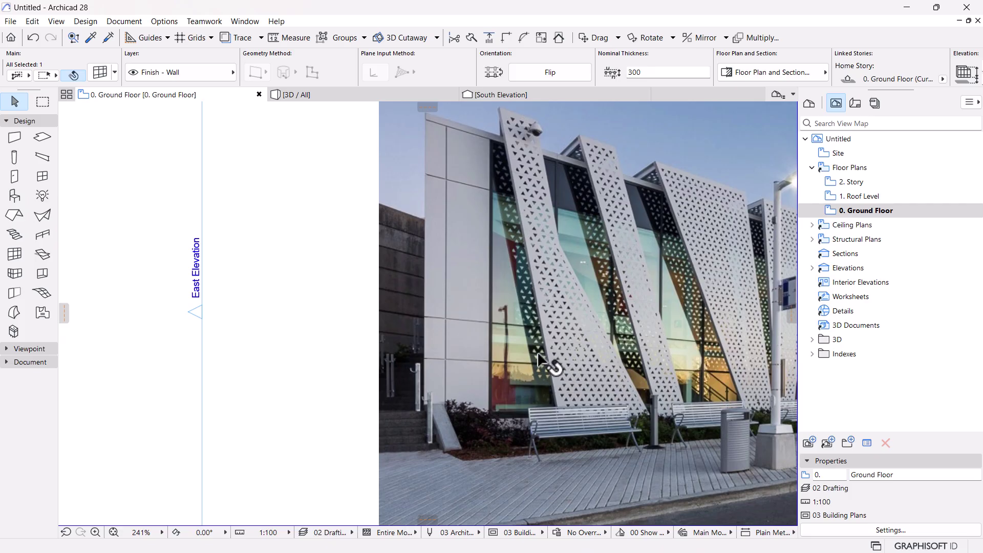
pyautogui.scroll(2, 535, 397)
pyautogui.scroll(-2, 564, 405)
pyautogui.scroll(4, 568, 394)
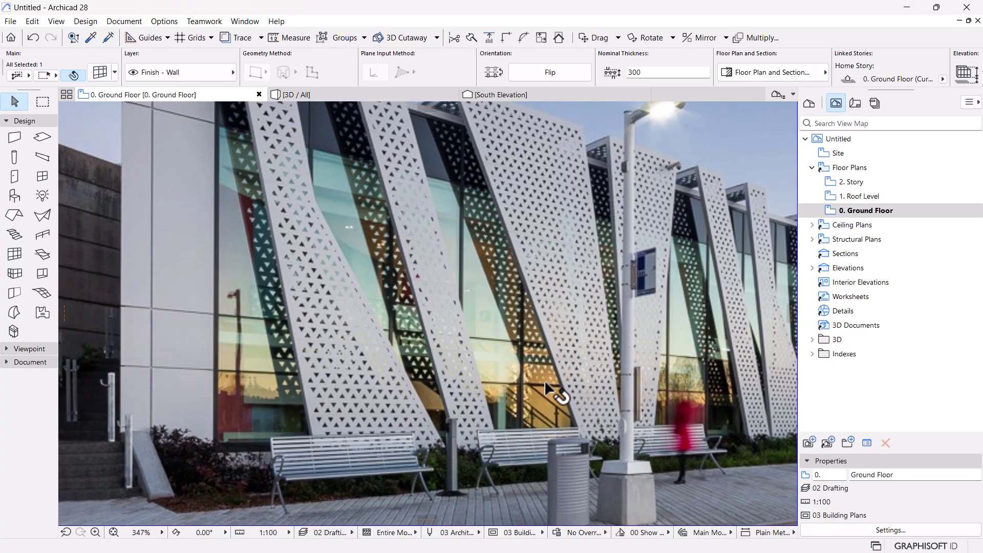
pyautogui.scroll(-3, 588, 371)
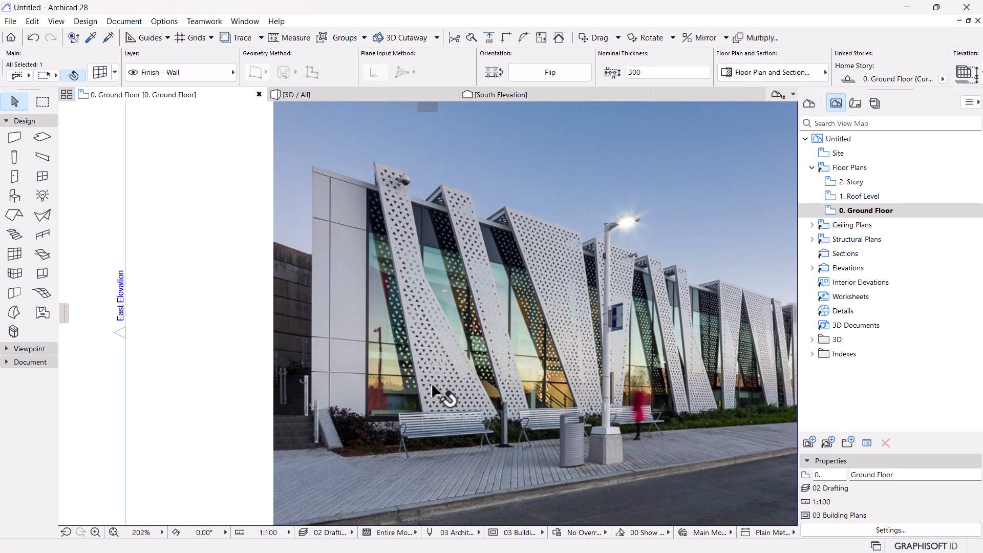
pyautogui.scroll(2, 387, 402)
pyautogui.scroll(3, 385, 405)
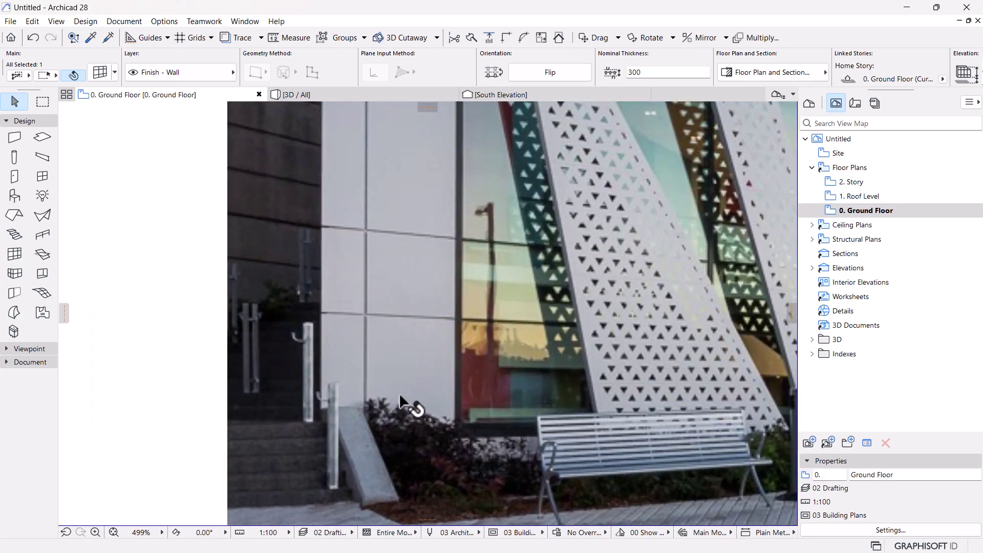
pyautogui.moveTo(569, 389); pyautogui.dragTo(550, 383, button='middle')
# Step: Examine the panel bases and their distance from the glazing in the second reference photo
pyautogui.scroll(-8, 467, 401)
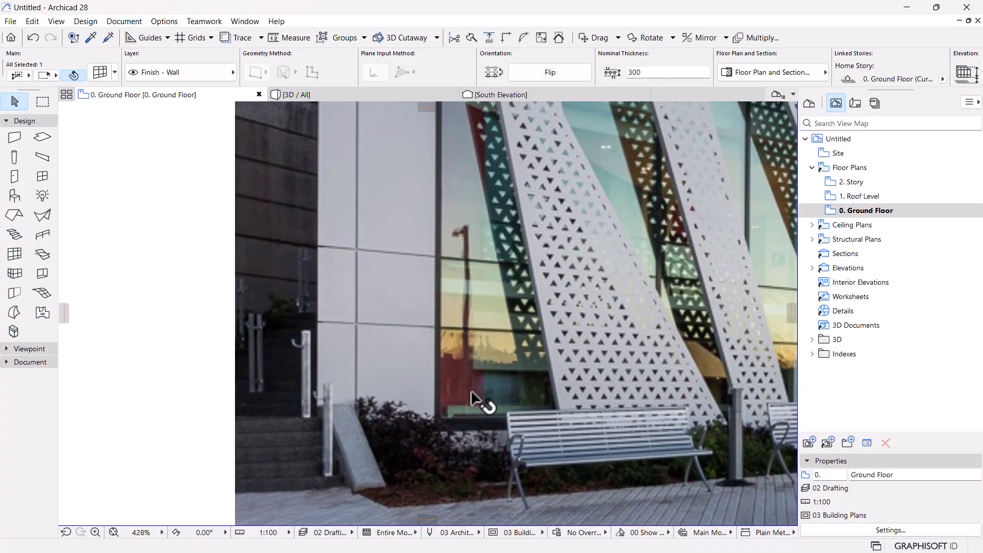
pyautogui.moveTo(443, 417); pyautogui.dragTo(417, 415, button='middle')
pyautogui.moveTo(678, 404)
pyautogui.mouseDown(button='middle')
pyautogui.moveTo(408, 398)
pyautogui.moveTo(528, 396)
pyautogui.moveTo(430, 396)
pyautogui.mouseUp(button='middle')
pyautogui.scroll(7, 435, 397)
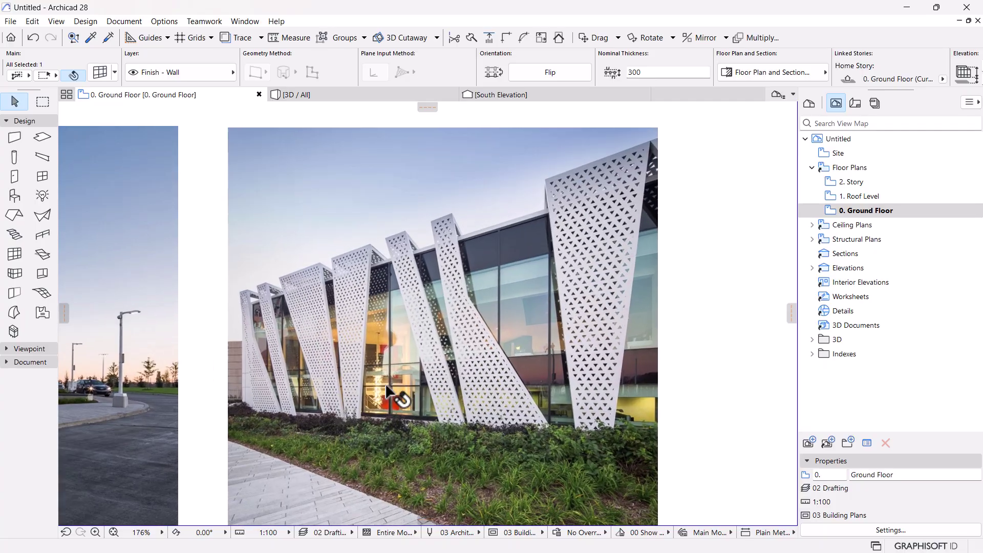
pyautogui.moveTo(304, 410); pyautogui.dragTo(408, 404, button='middle')
pyautogui.scroll(3, 533, 450)
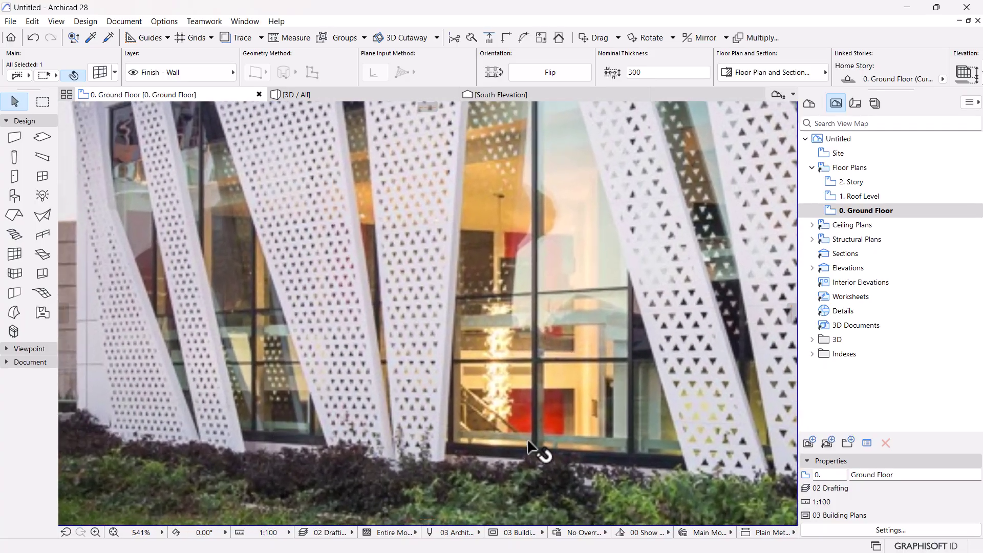
pyautogui.moveTo(461, 450); pyautogui.dragTo(478, 441, button='middle')
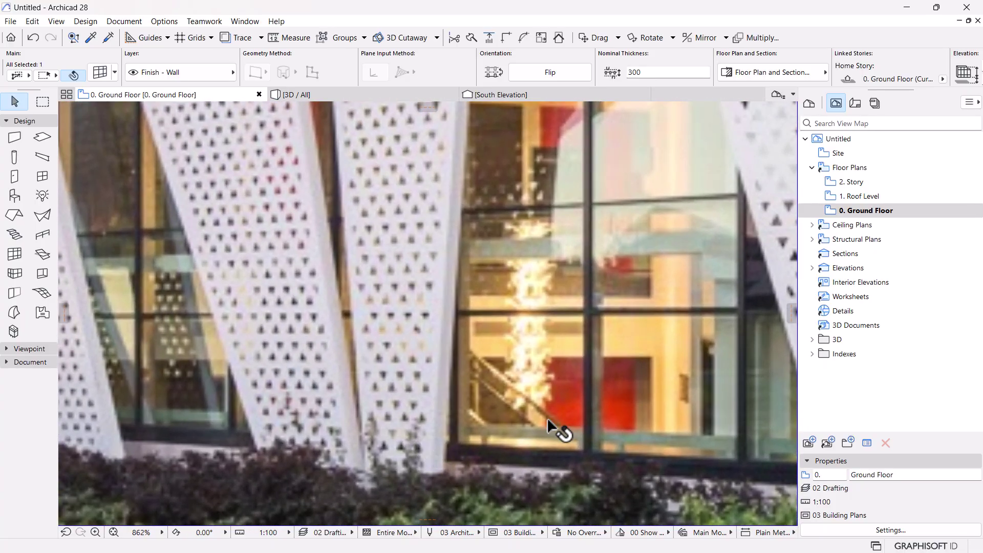
pyautogui.scroll(-1, 548, 429)
pyautogui.scroll(-7, 536, 419)
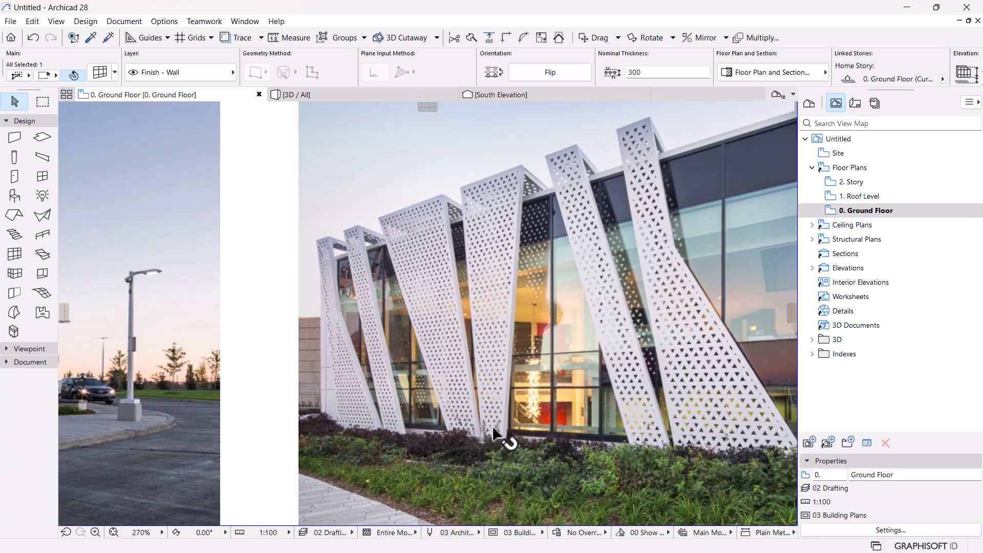
pyautogui.scroll(-4, 493, 434)
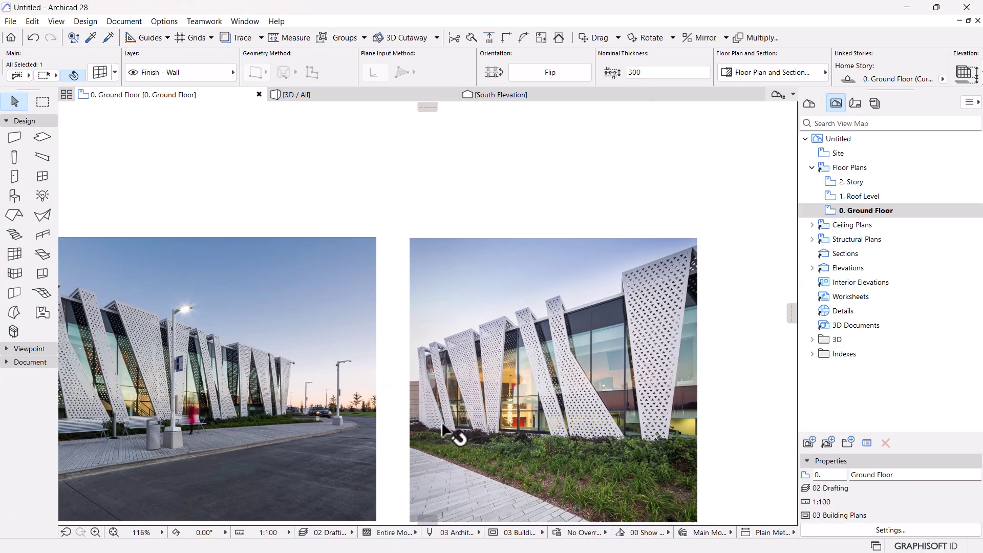
# Step: Move the copied outer curtain wall 400 mm back toward the building's front facade on the plan
pyautogui.scroll(6, 199, 408)
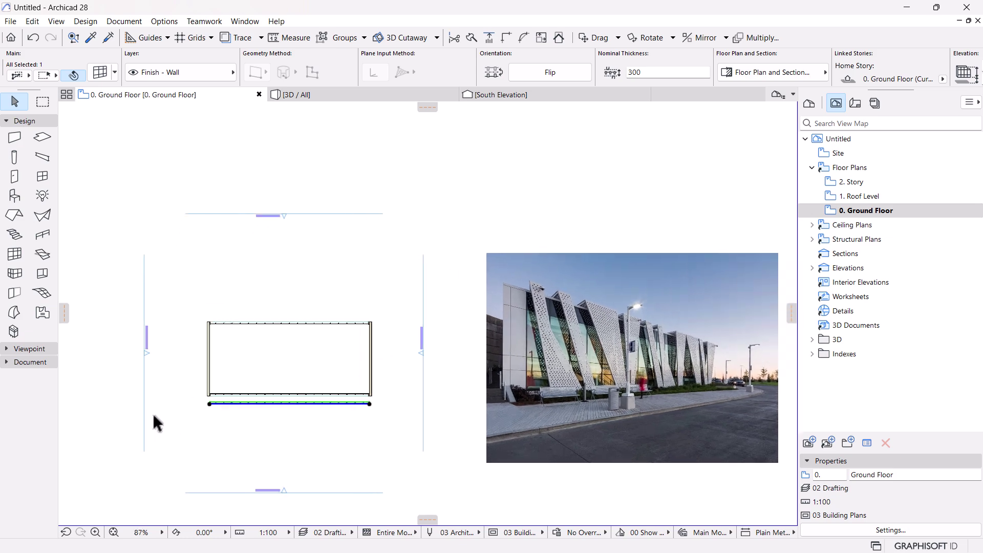
pyautogui.hotkey('ctrl', 'd')
pyautogui.click(321, 328)
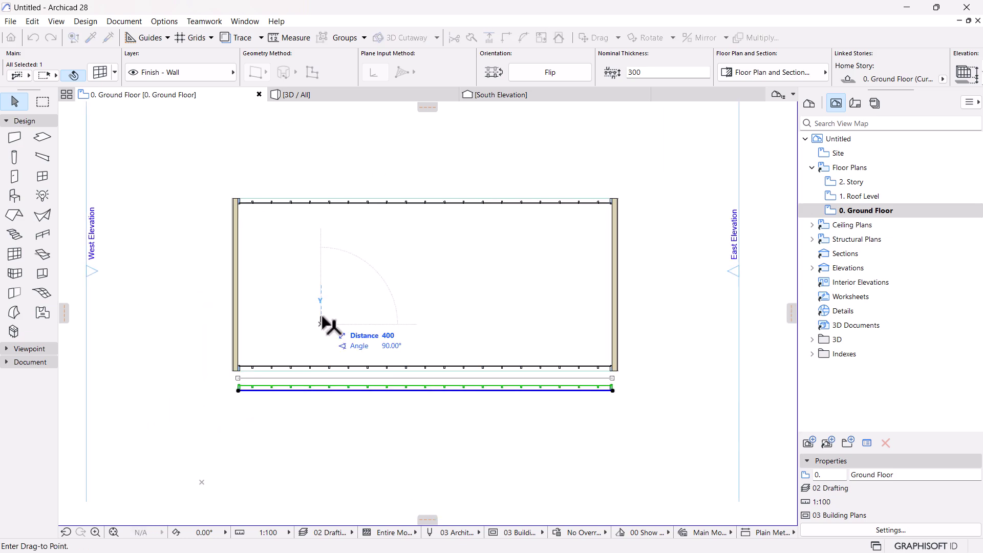
pyautogui.write('400')
pyautogui.press('Return')
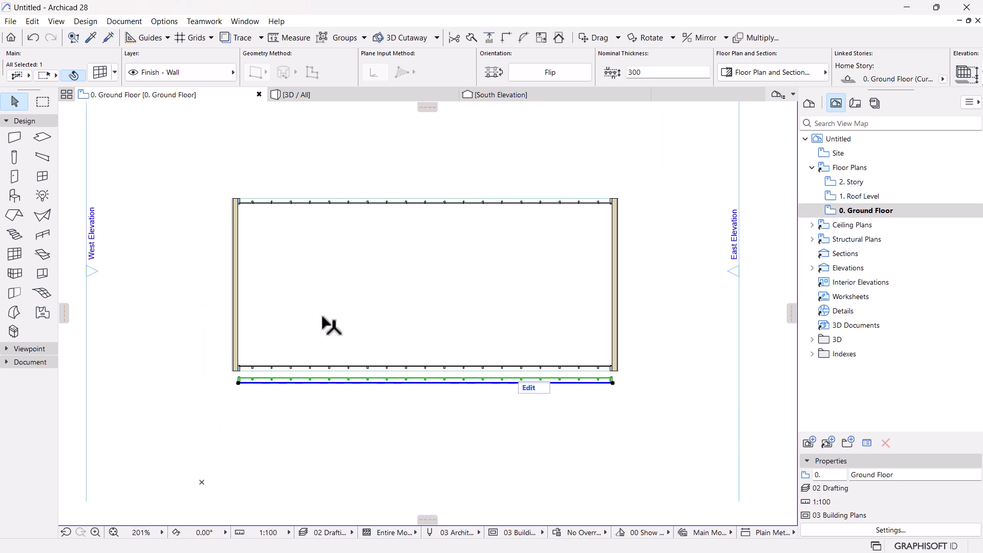
pyautogui.press('Escape')
# Step: In 3D, apply the Empty scheme favorite to the outer curtain wall in its selection settings
pyautogui.scroll(1, 361, 417)
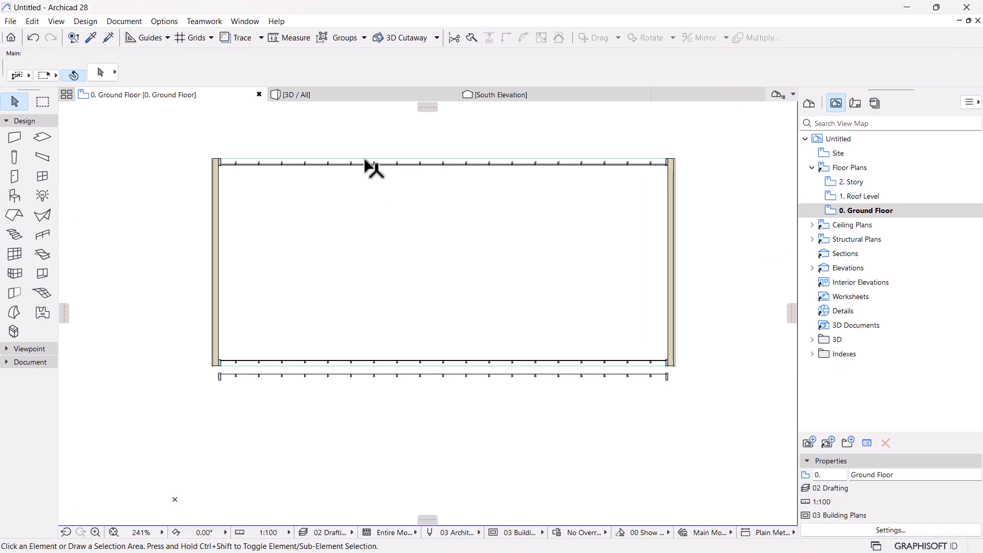
pyautogui.click(346, 94)
pyautogui.scroll(2, 347, 362)
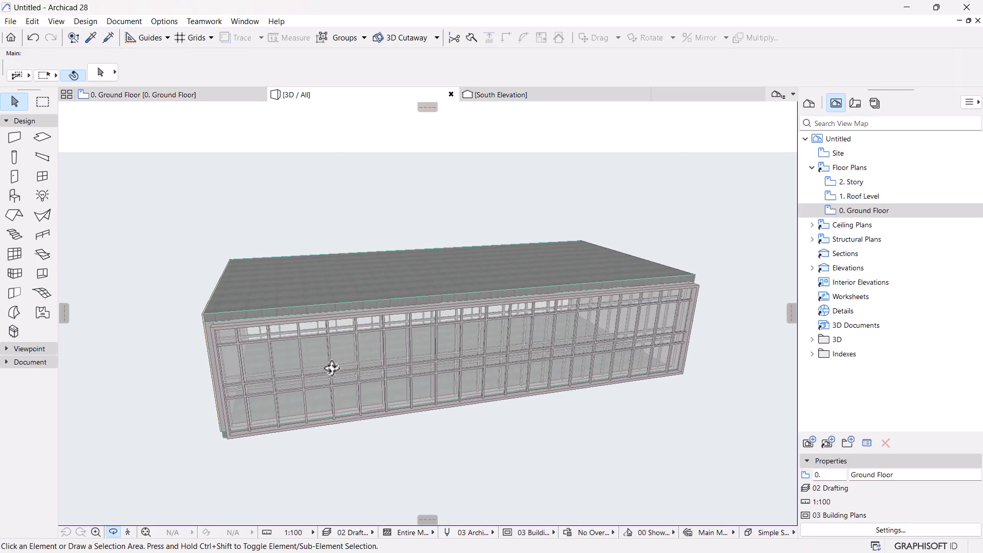
pyautogui.scroll(-2, 333, 364)
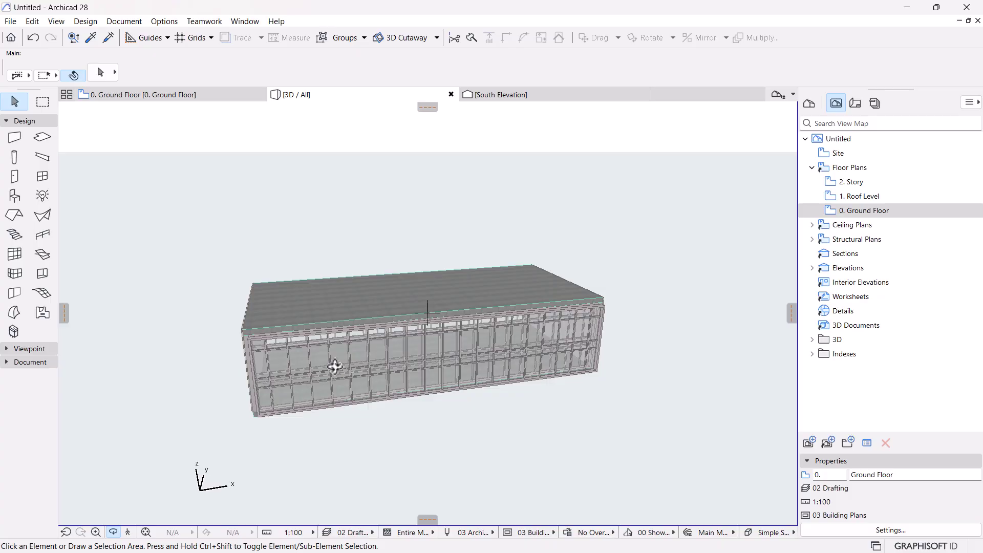
pyautogui.click(344, 373)
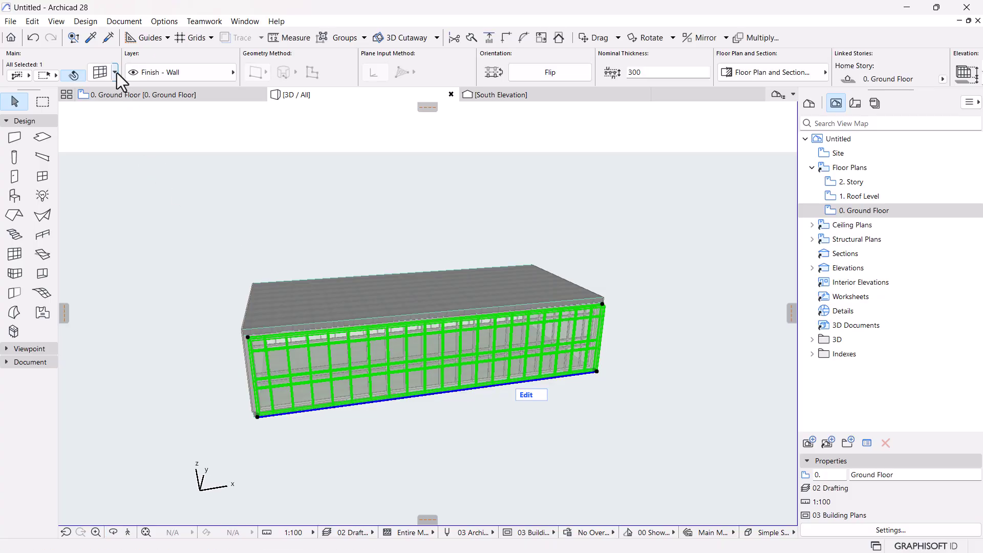
pyautogui.click(101, 72)
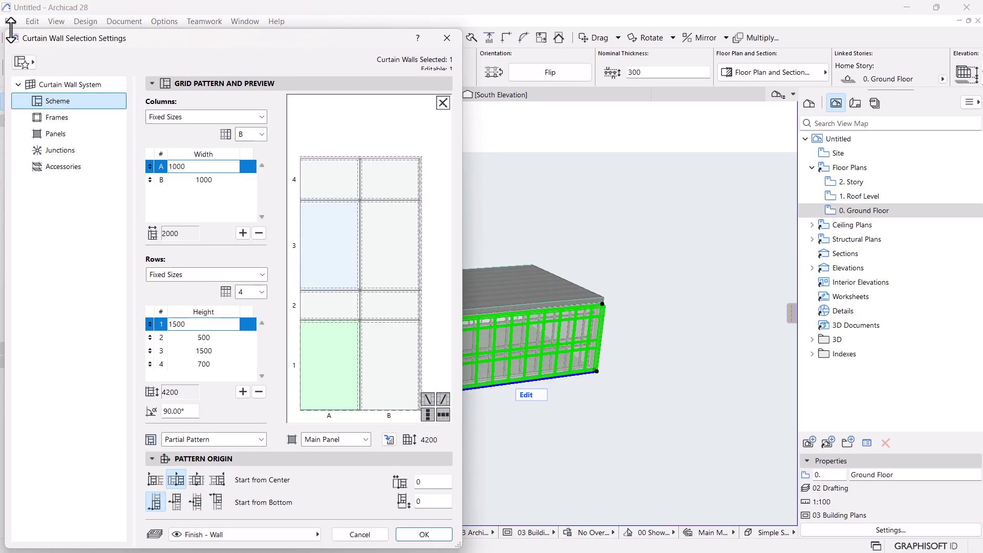
pyautogui.click(33, 62)
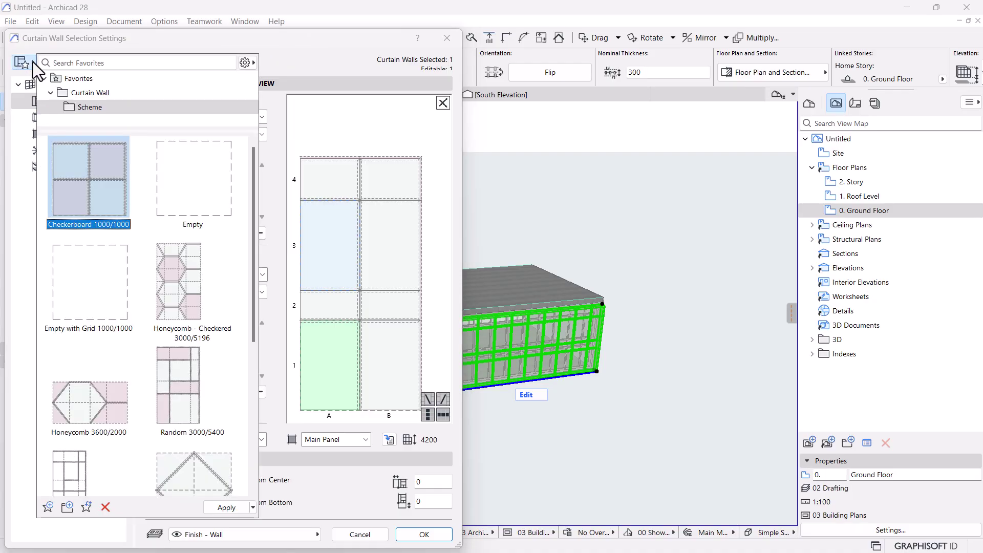
pyautogui.click(33, 62)
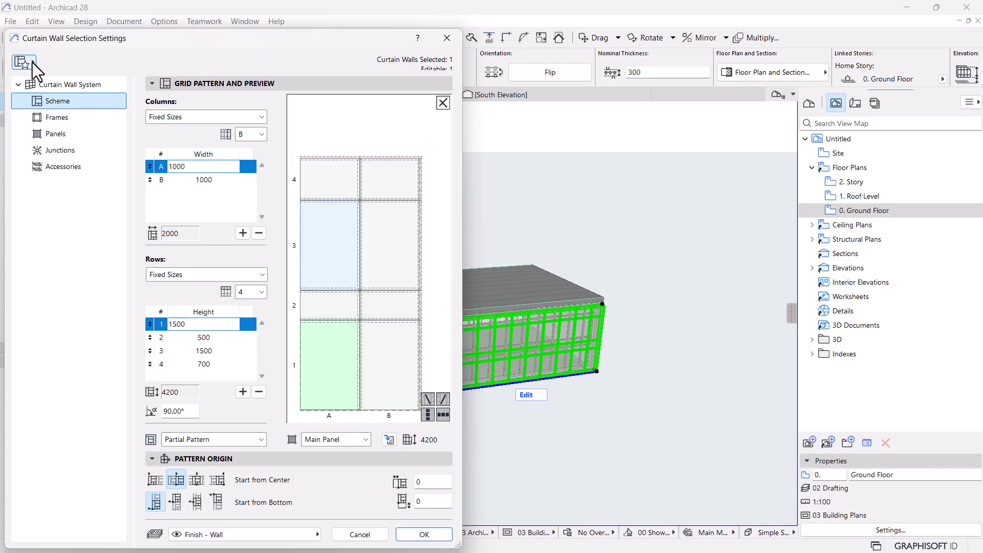
pyautogui.click(34, 63)
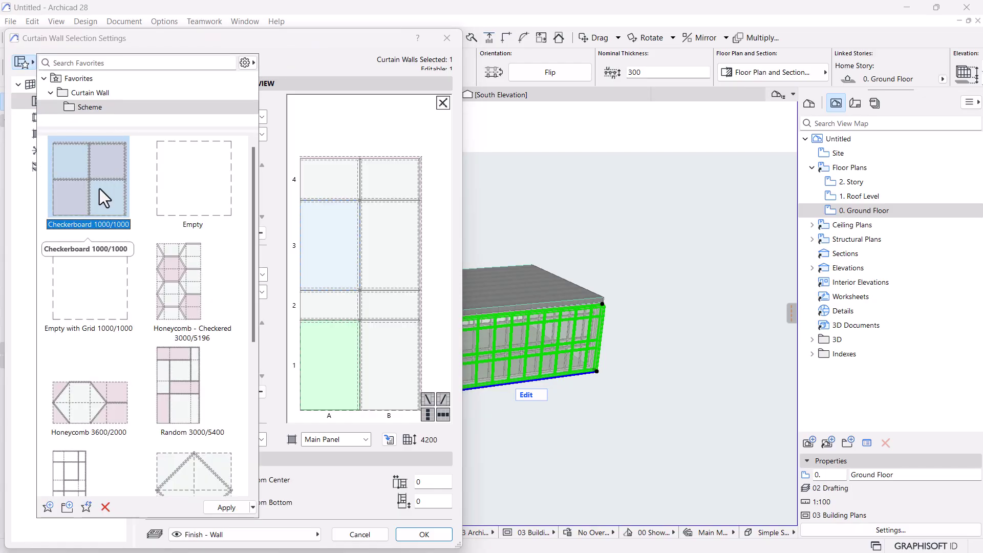
pyautogui.click(185, 206)
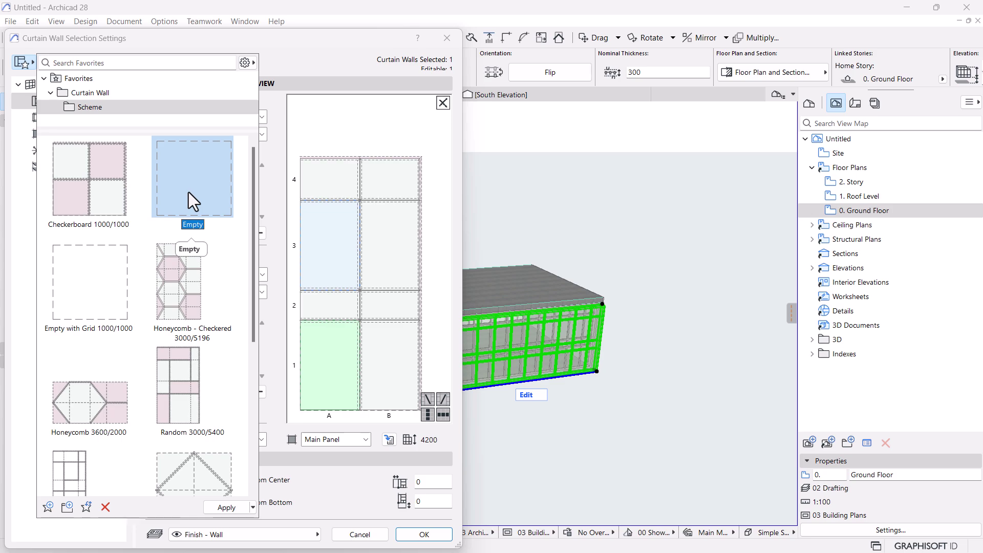
pyautogui.doubleClick(189, 192)
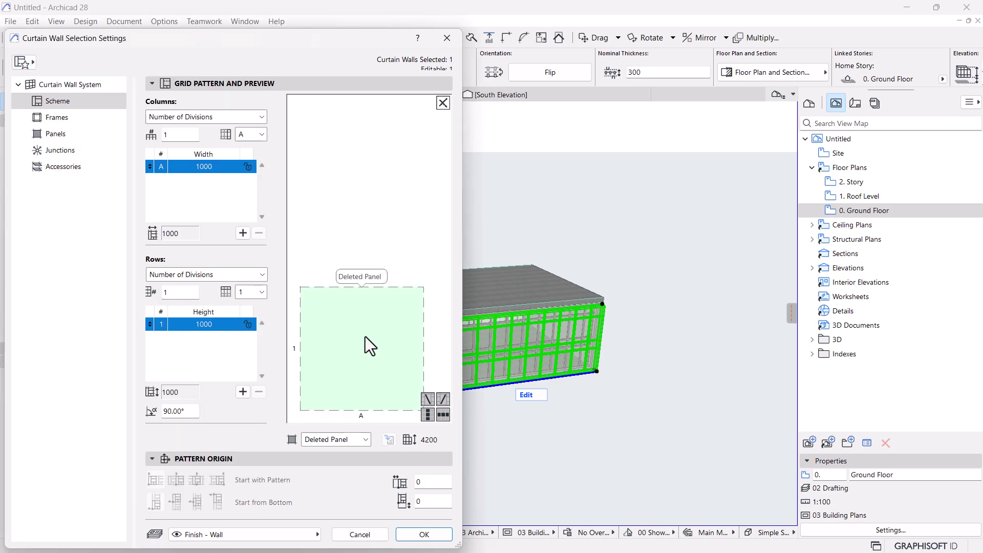
# Step: Assign Main Panel to the outer curtain wall's single grid cell and apply the scheme
pyautogui.click(348, 444)
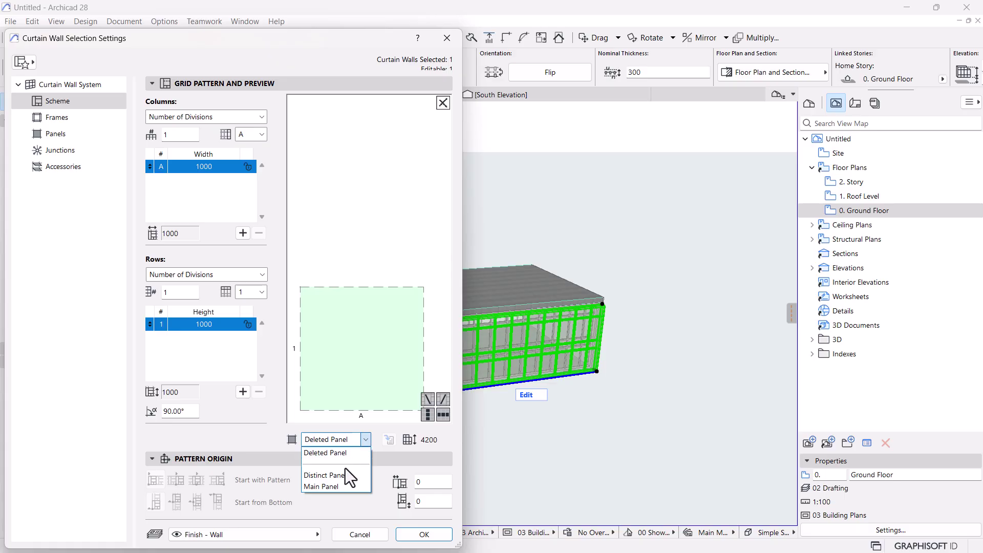
pyautogui.click(323, 488)
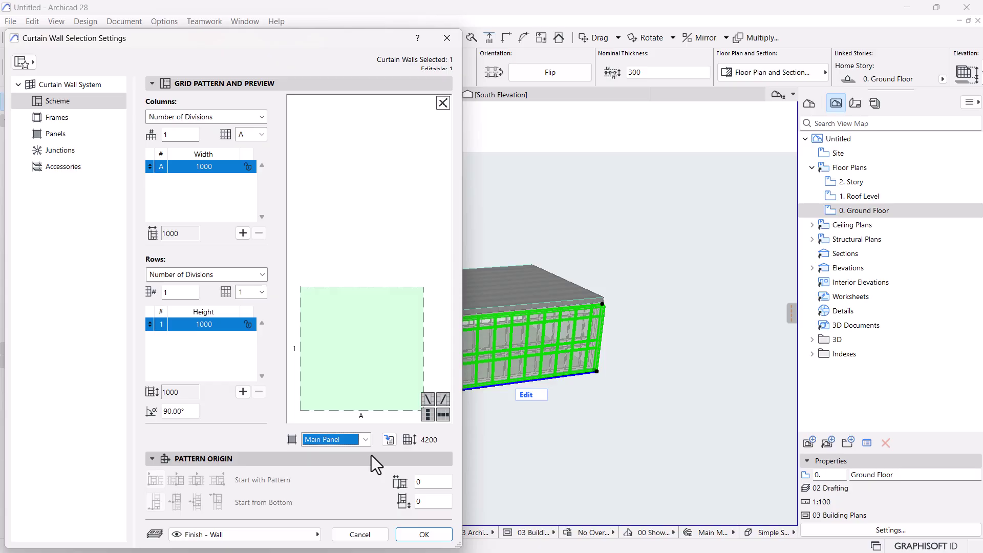
pyautogui.click(424, 535)
pyautogui.scroll(1, 272, 368)
pyautogui.scroll(1, 300, 381)
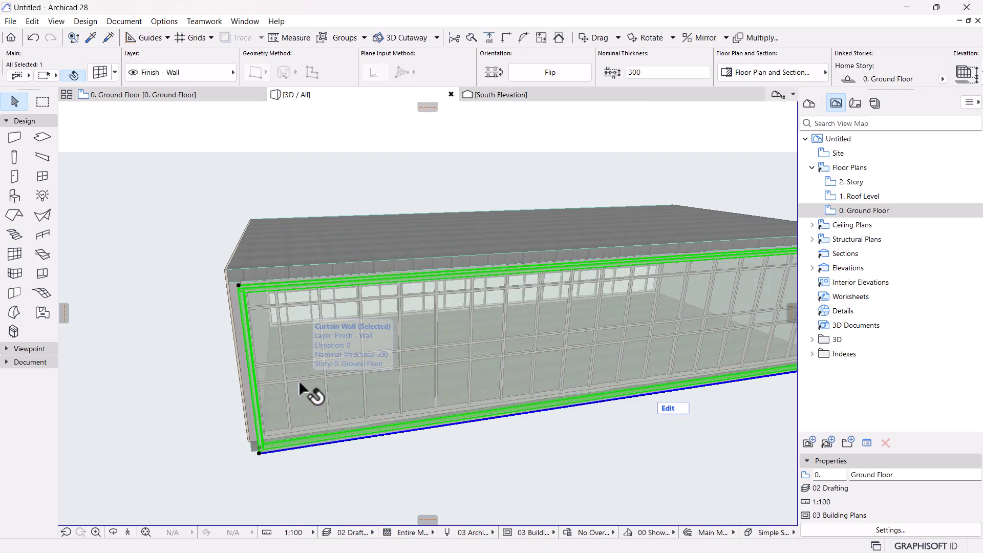
pyautogui.scroll(1, 280, 373)
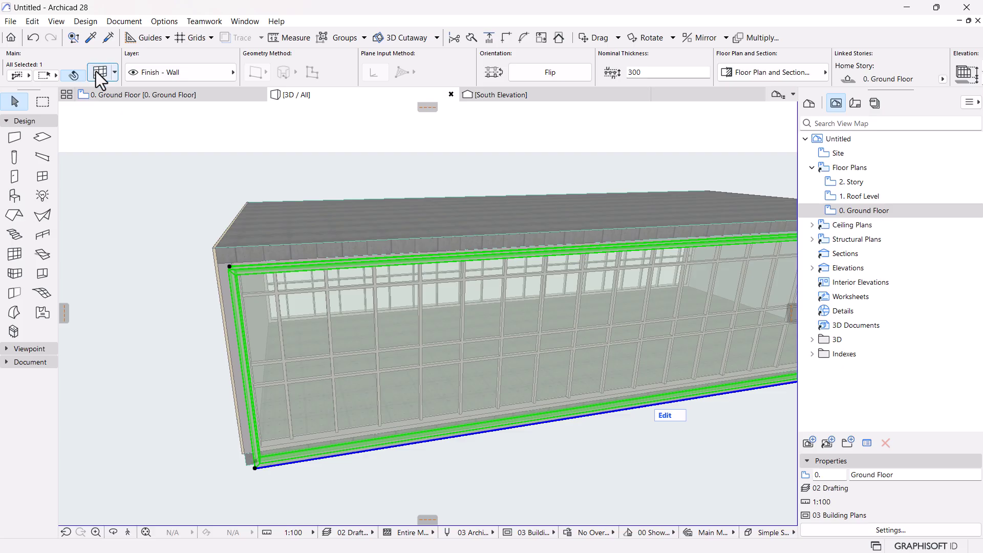
# Step: Set the building material of the outer curtain wall's Main Panel to Aluminium in its selection settings
pyautogui.hotkey('ctrl', 't')
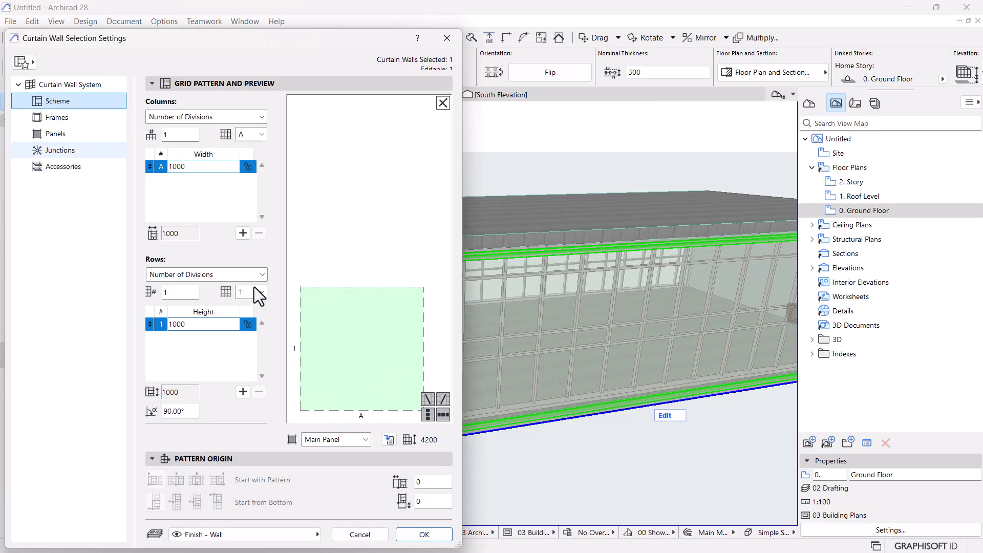
pyautogui.click(53, 135)
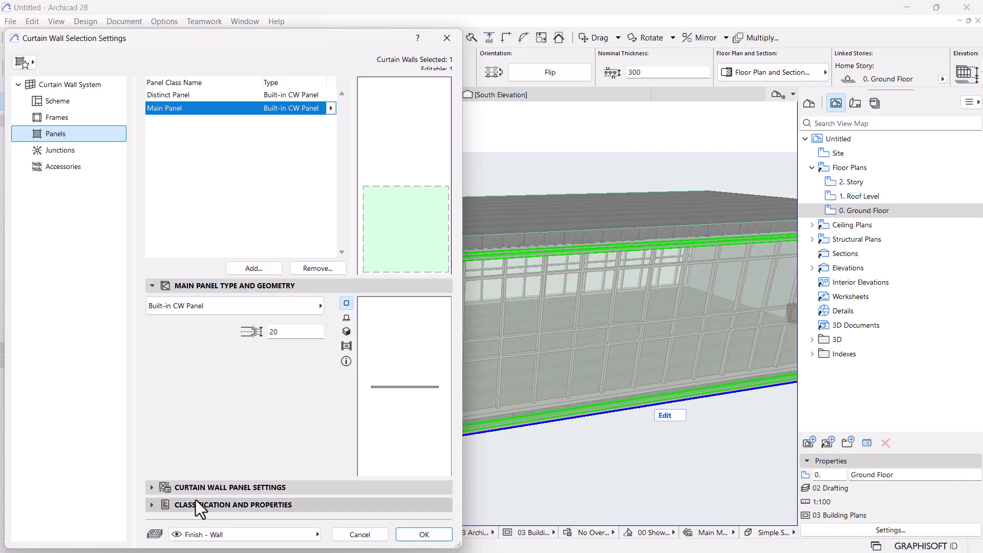
pyautogui.click(148, 489)
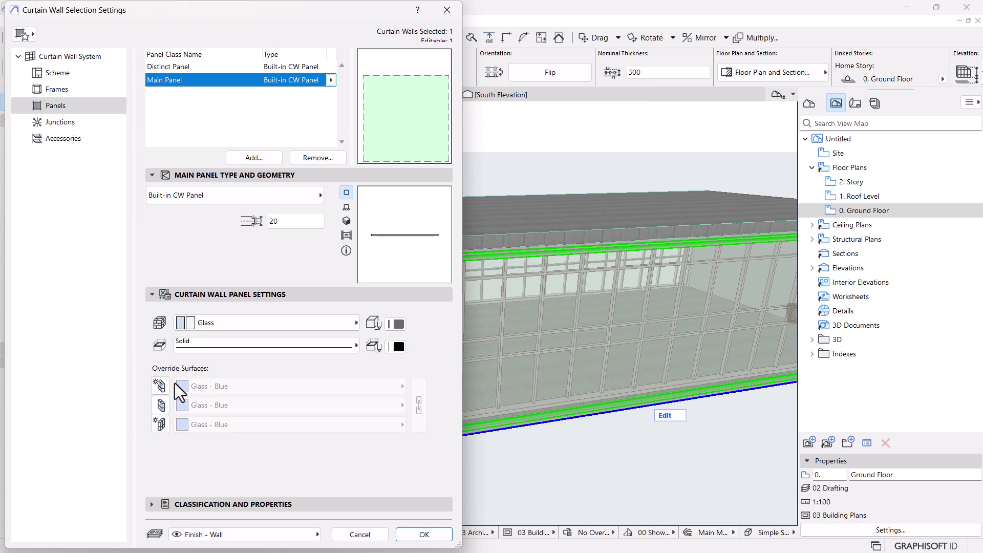
pyautogui.click(269, 320)
pyautogui.write('a')
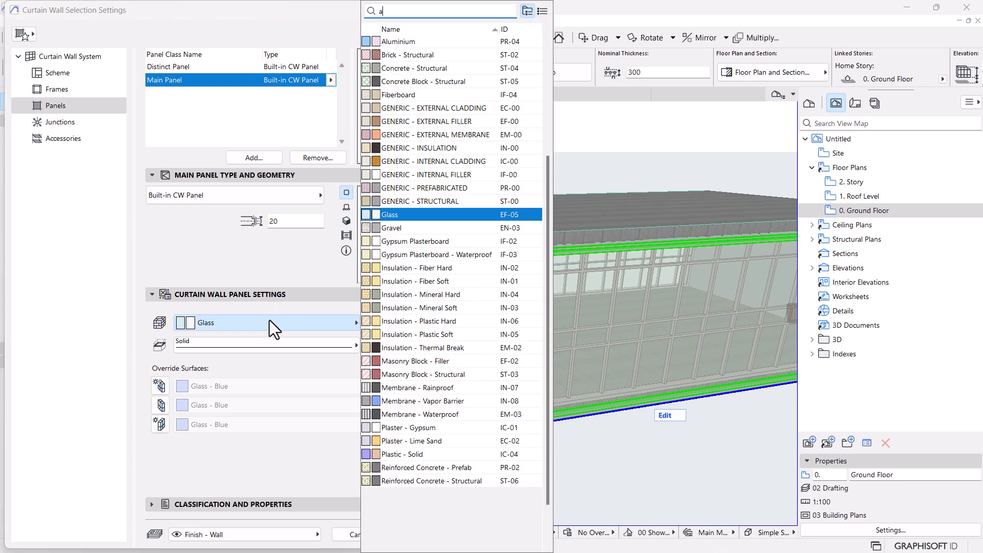
pyautogui.write('l')
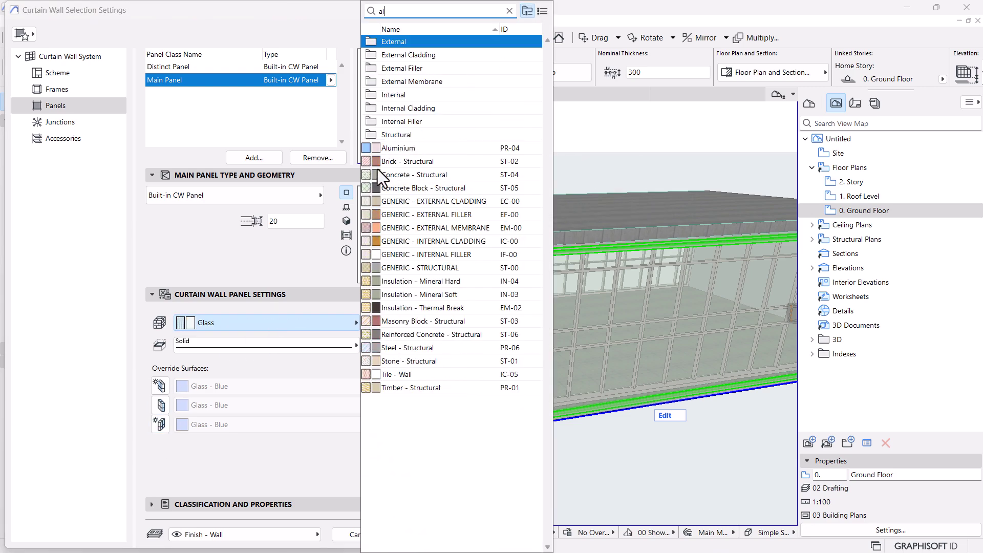
pyautogui.click(388, 149)
pyautogui.click(424, 534)
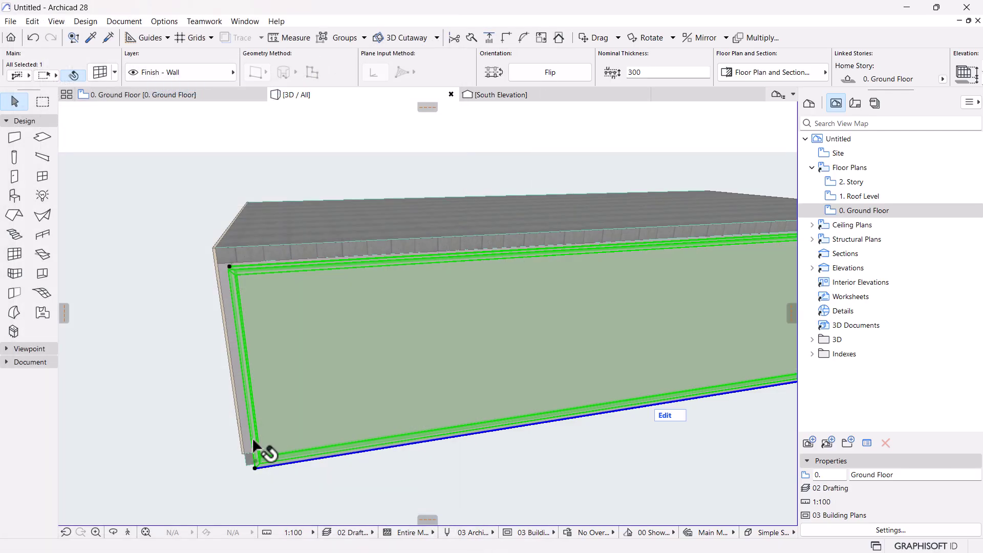
pyautogui.keyDown('shift'); pyautogui.moveTo(397, 389); pyautogui.dragTo(341, 303, button='middle'); pyautogui.keyUp('shift')
pyautogui.keyDown('shift'); pyautogui.moveTo(165, 207); pyautogui.dragTo(180, 276, button='middle'); pyautogui.keyUp('shift')
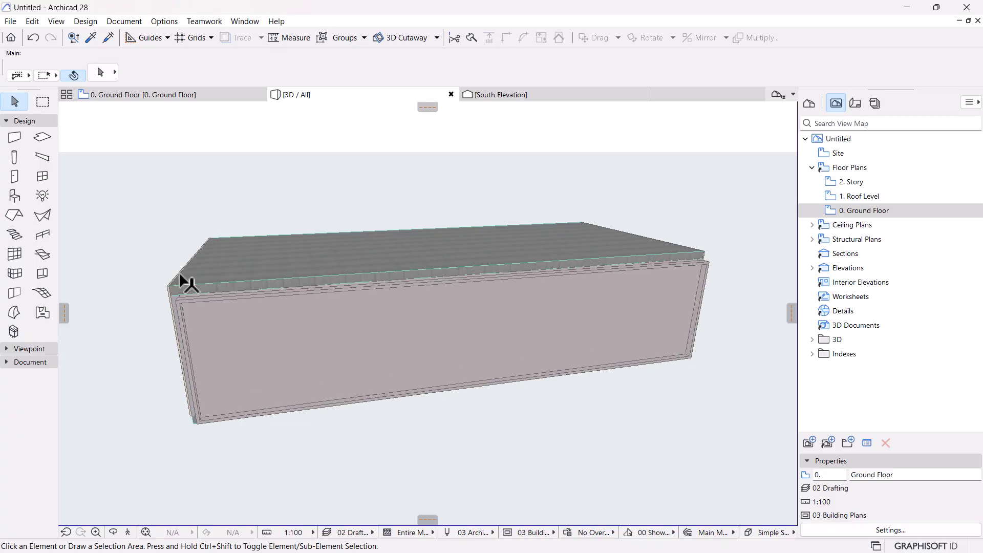
# Step: Examine the slanted facade panels in the reference photos against the outer curtain wall on the ground floor plan
pyautogui.click(158, 97)
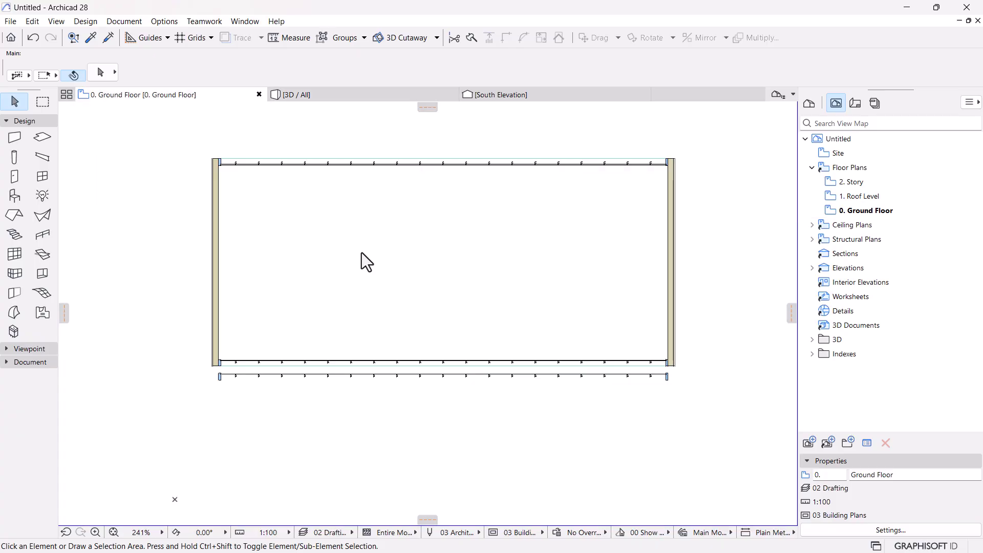
pyautogui.scroll(-5, 361, 253)
pyautogui.scroll(1, 450, 296)
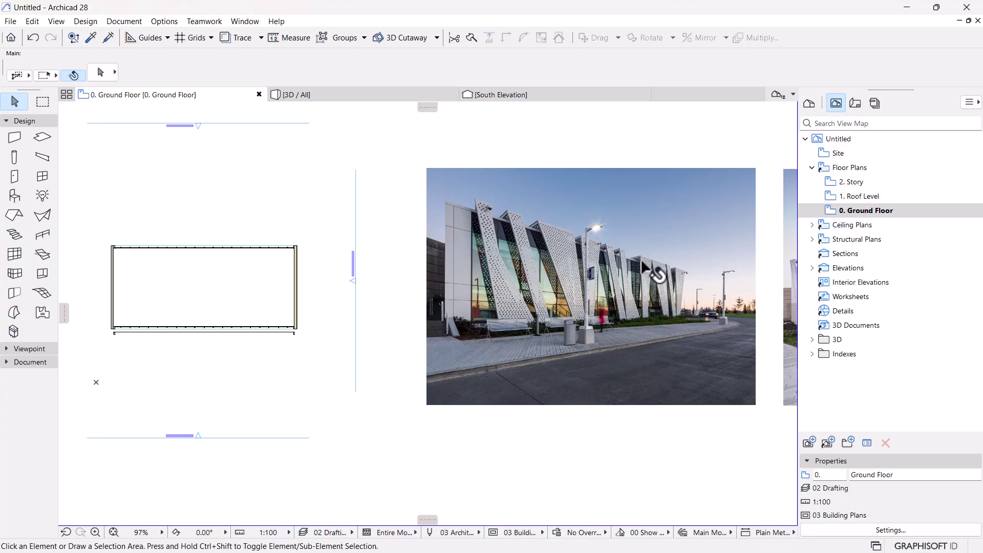
pyautogui.scroll(1, 189, 295)
pyautogui.click(319, 348)
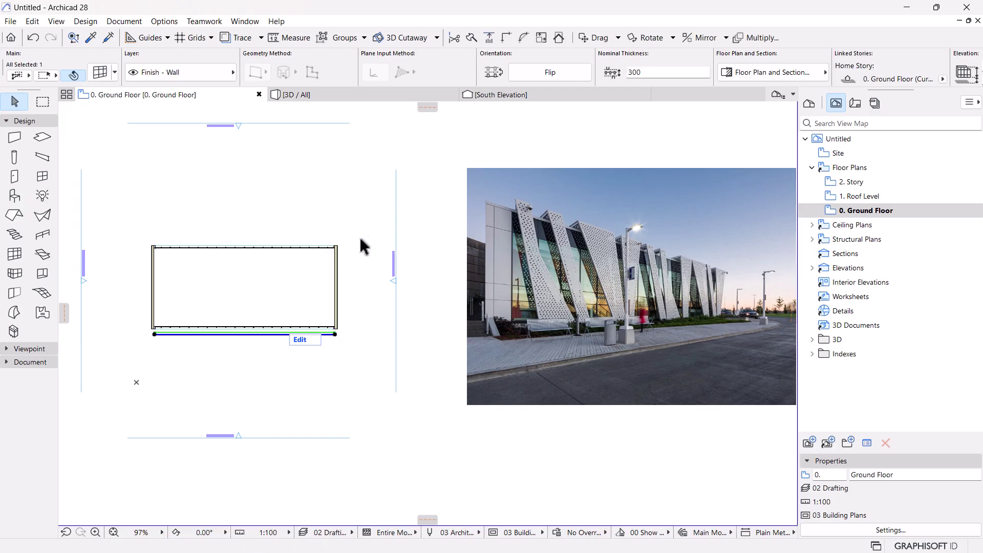
pyautogui.scroll(2, 431, 244)
pyautogui.moveTo(336, 279); pyautogui.dragTo(346, 282, button='middle')
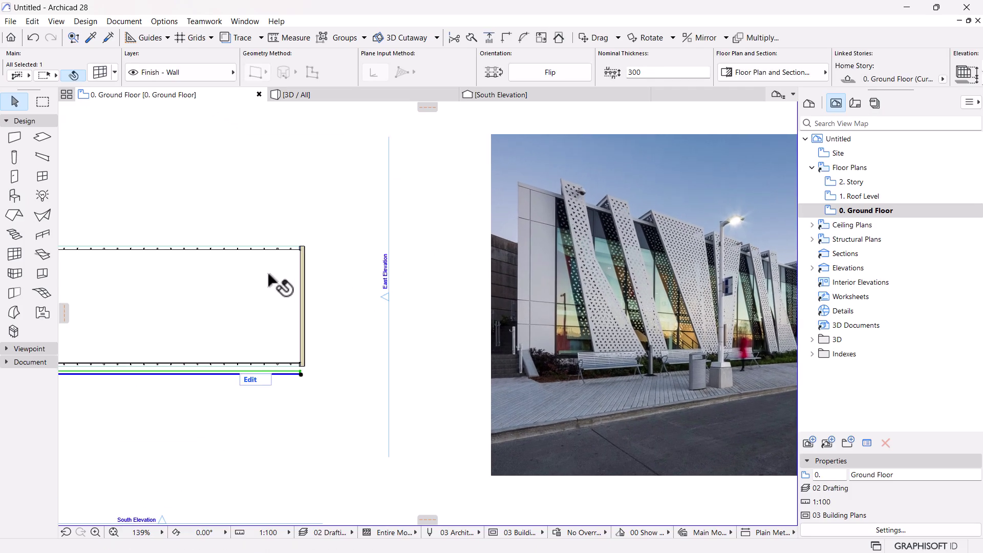
pyautogui.scroll(-3, 294, 299)
pyautogui.scroll(-2, 307, 313)
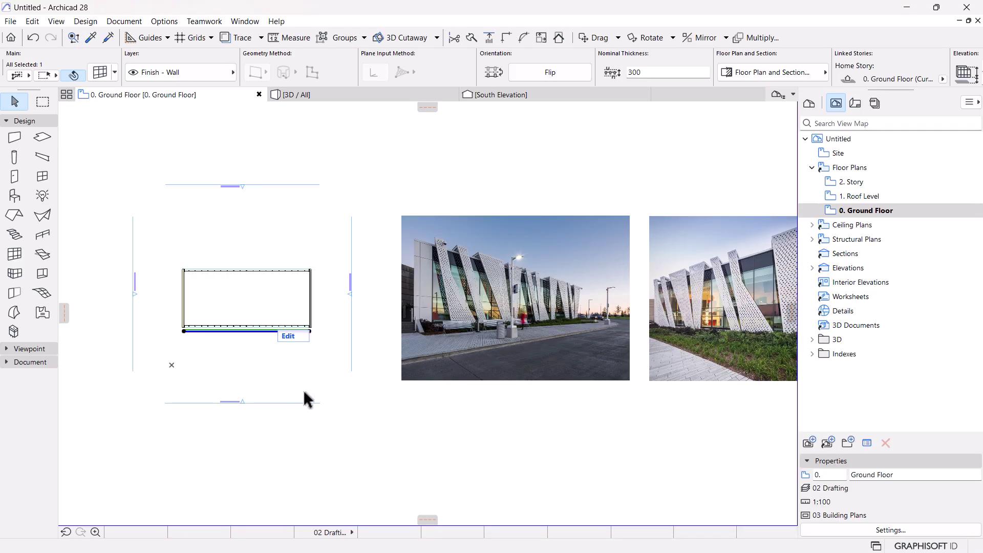
# Step: Select both reference photos beside the ground floor plan and copy them
pyautogui.scroll(-2, 303, 388)
pyautogui.click(665, 214)
pyautogui.moveTo(664, 214); pyautogui.dragTo(432, 383)
pyautogui.rightClick(517, 182)
pyautogui.click(543, 239)
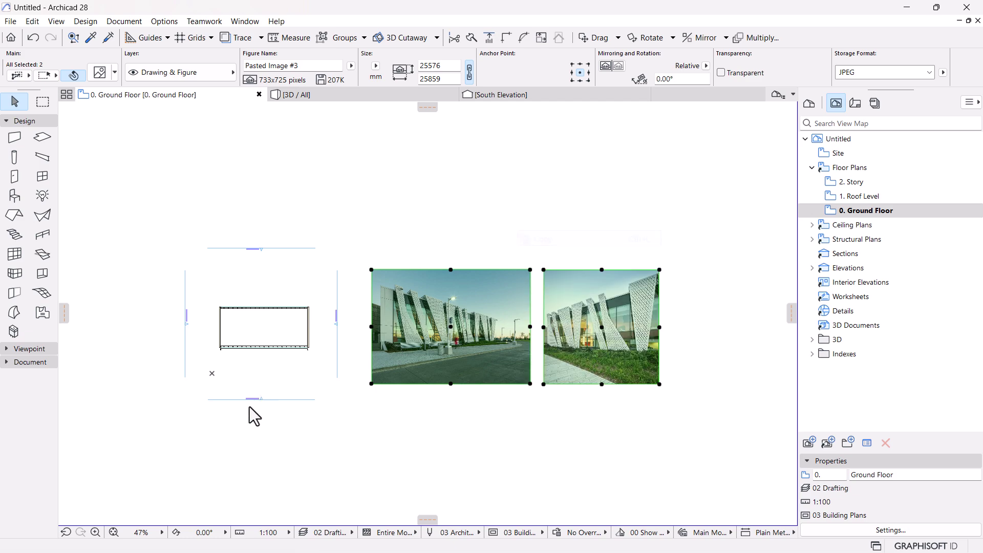
# Step: Open the South Elevation view from its marker on the ground floor plan
pyautogui.click(261, 401)
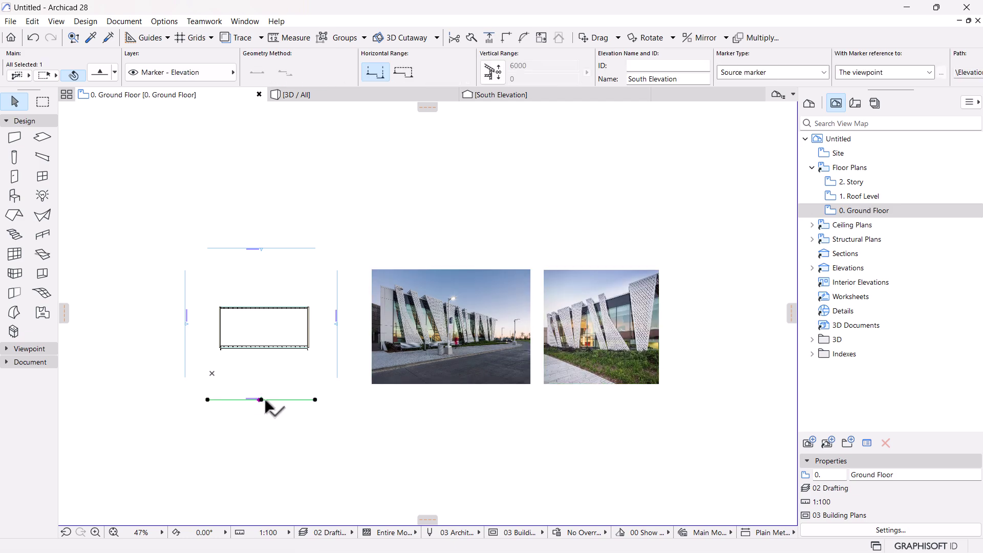
pyautogui.scroll(2, 232, 401)
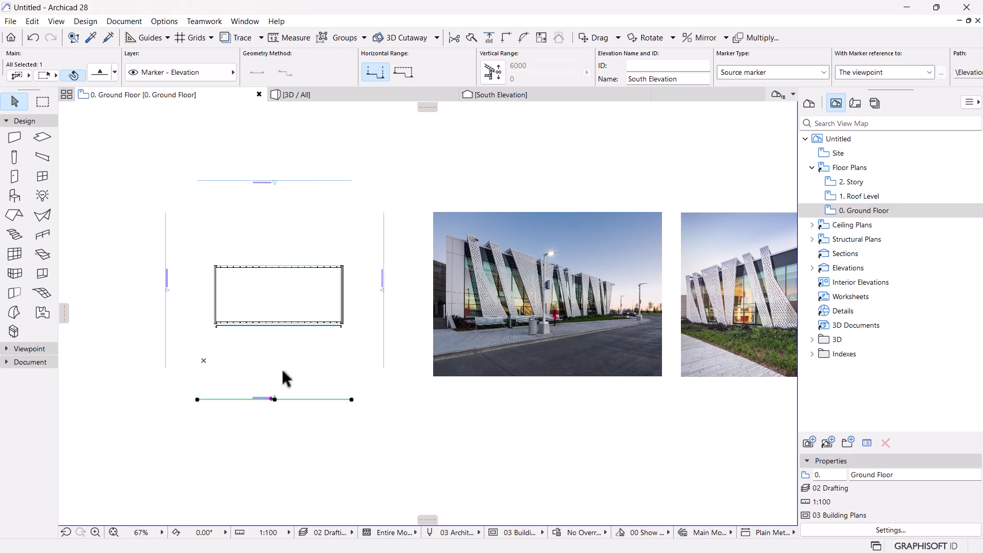
pyautogui.rightClick(282, 368)
pyautogui.click(314, 94)
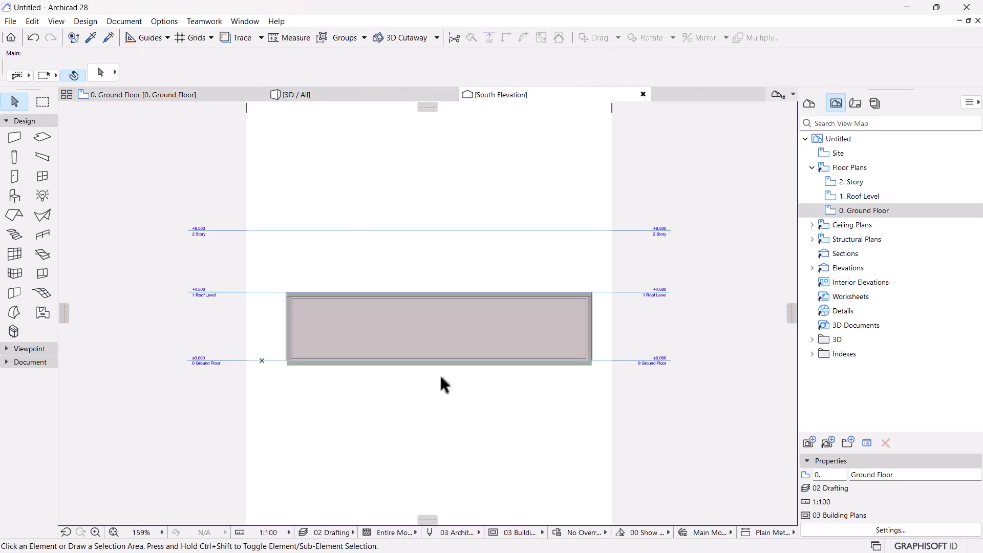
# Step: Paste the two reference photos at the center of the elevation view and place them straight below the building
pyautogui.rightClick(402, 163)
pyautogui.click(430, 172)
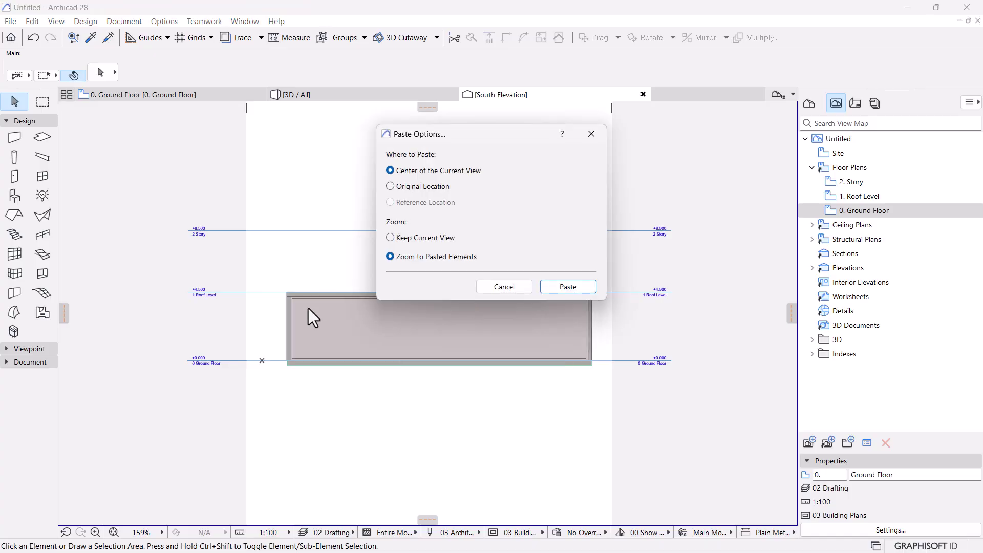
pyautogui.click(550, 288)
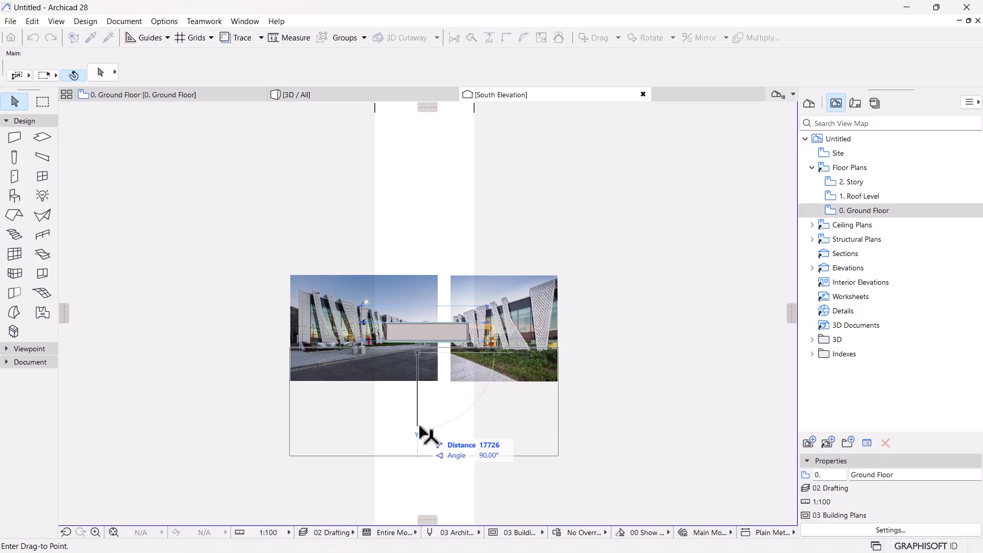
pyautogui.click(432, 437)
pyautogui.press('Escape')
# Step: Graphically scale down both photos from the first photo's top-right corner, making the second about 9820 by 9928 mm
pyautogui.scroll(8, 406, 369)
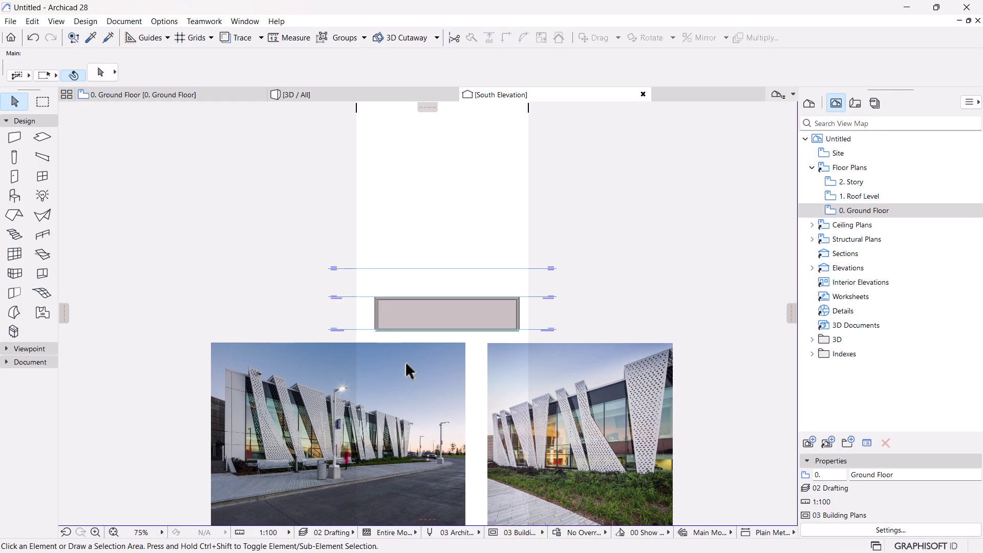
pyautogui.hotkey('ctrl', 'a')
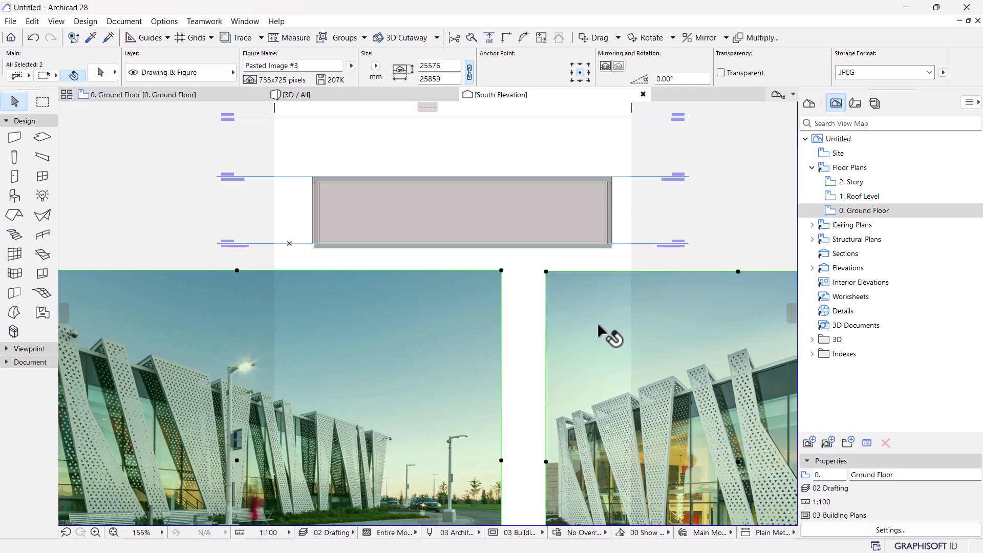
pyautogui.hotkey('ctrl', 'k')
pyautogui.press('Return')
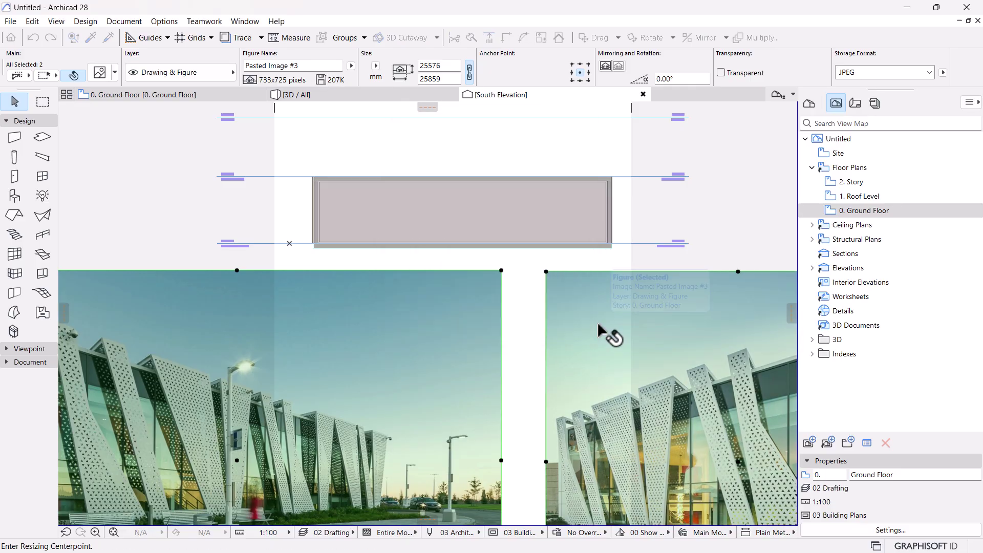
pyautogui.click(501, 270)
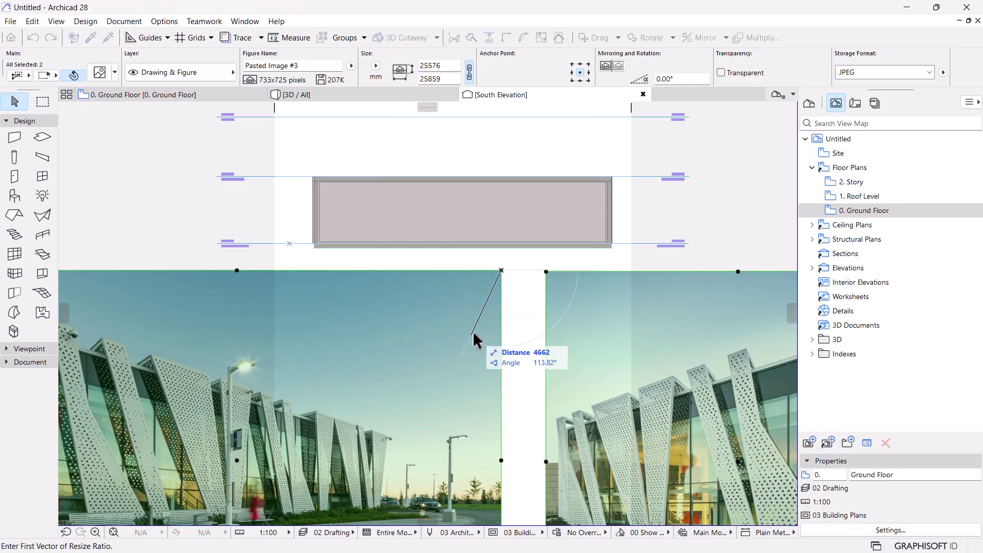
pyautogui.click(501, 460)
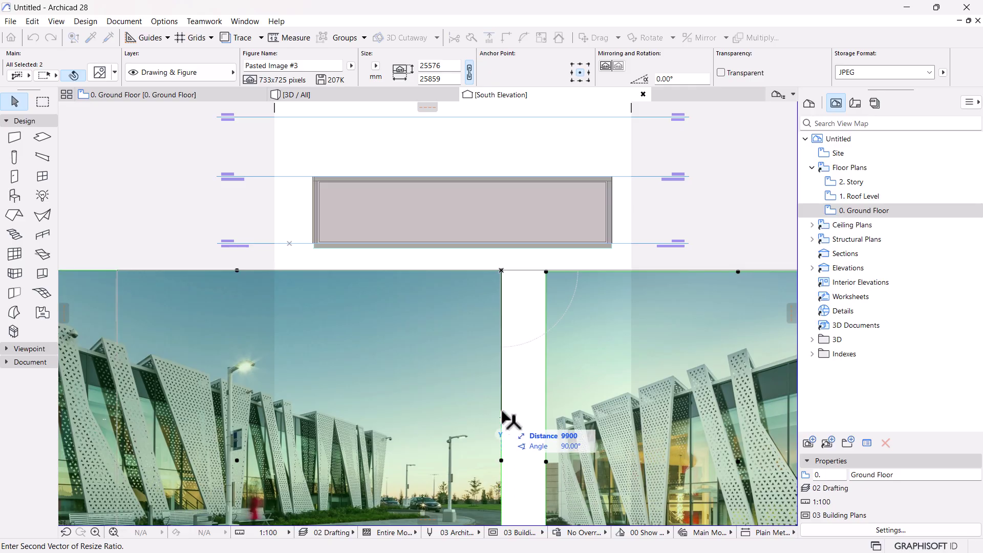
pyautogui.click(509, 358)
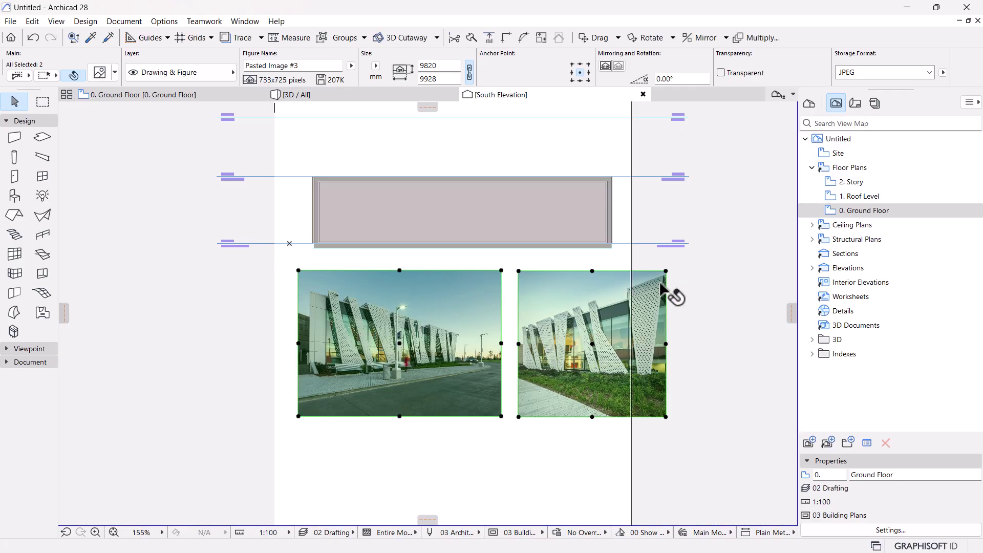
pyautogui.press('Escape')
pyautogui.scroll(2, 558, 274)
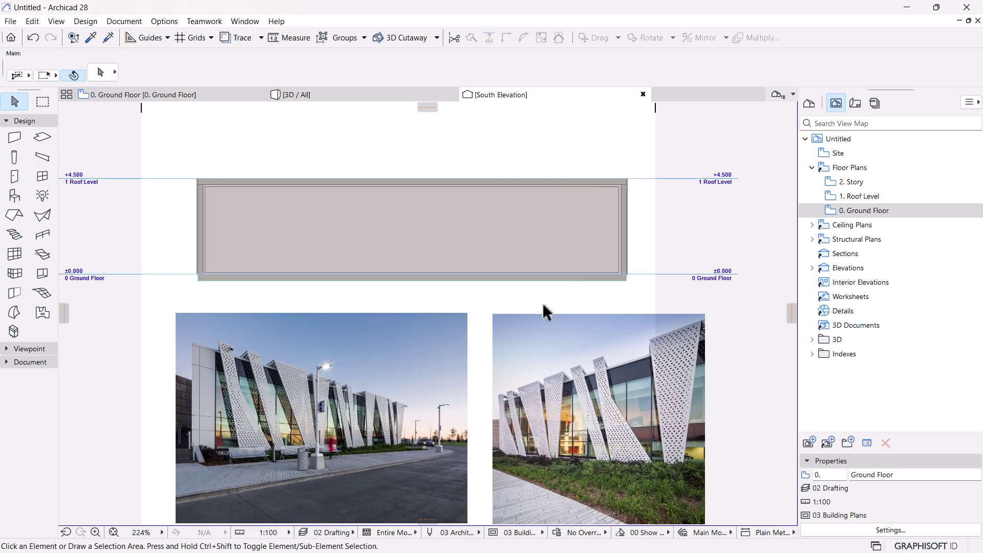
pyautogui.scroll(-1, 501, 342)
pyautogui.scroll(1, 502, 338)
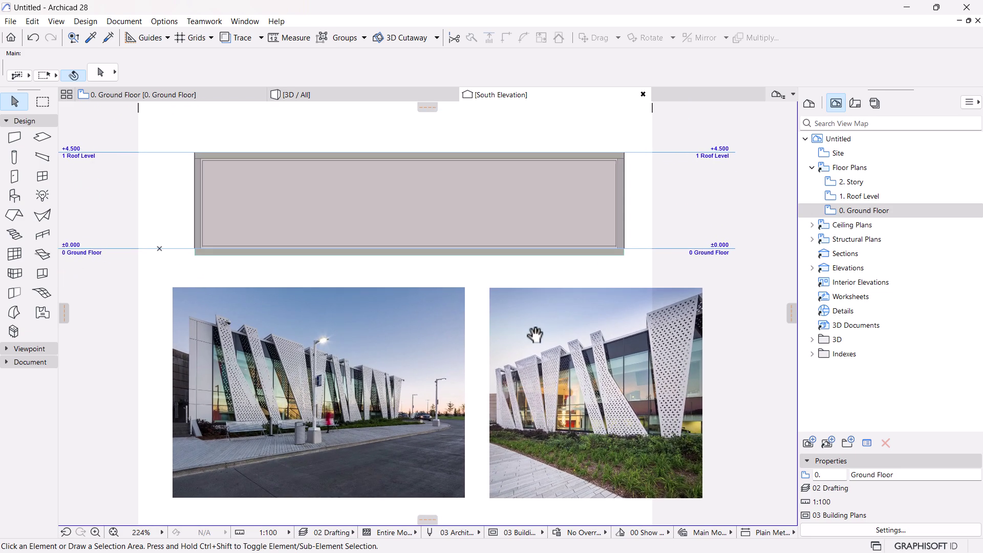
pyautogui.click(507, 336)
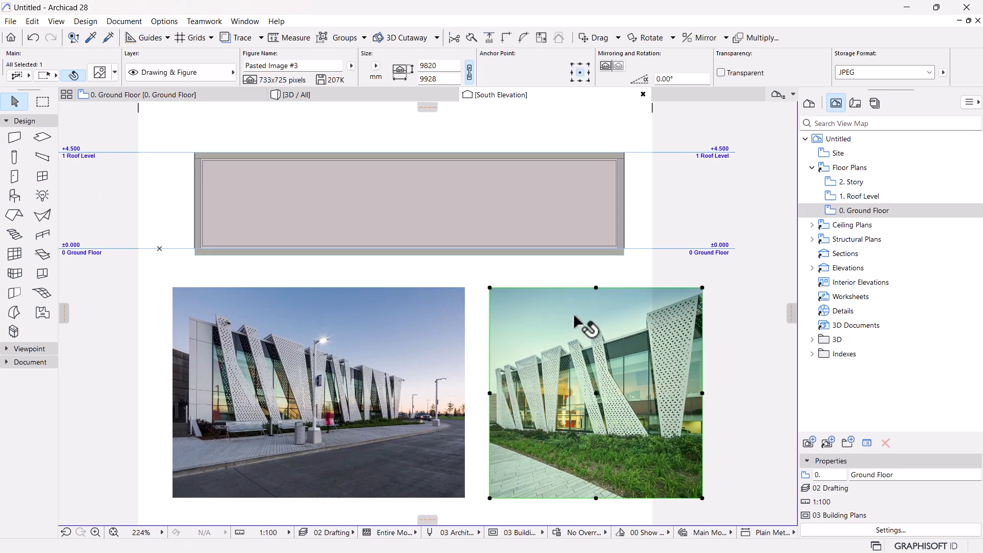
pyautogui.hotkey('ctrl', 'k')
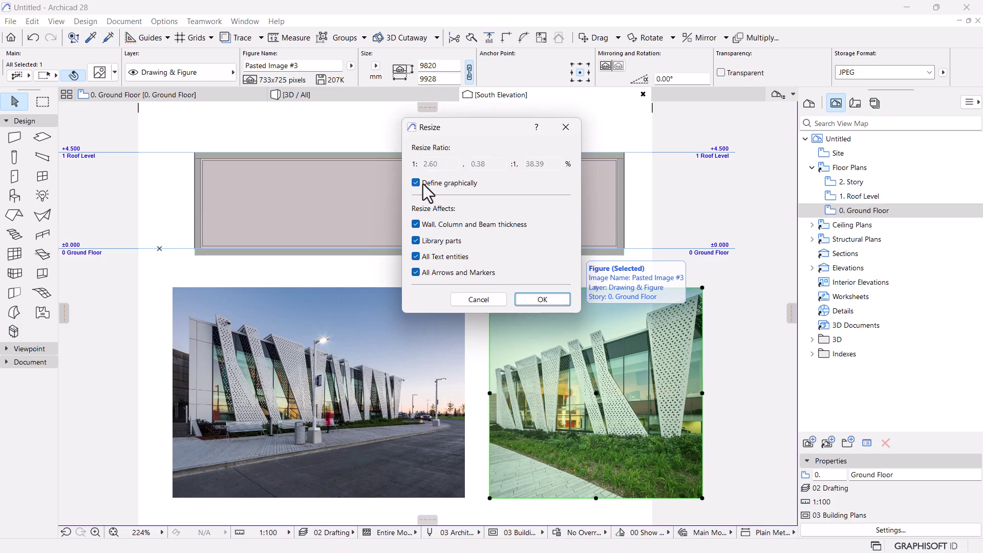
pyautogui.click(565, 127)
# Step: Activate the Polyline tool for outlining the first slanted facade panel on the elevation
pyautogui.moveTo(384, 260); pyautogui.dragTo(391, 283, button='middle')
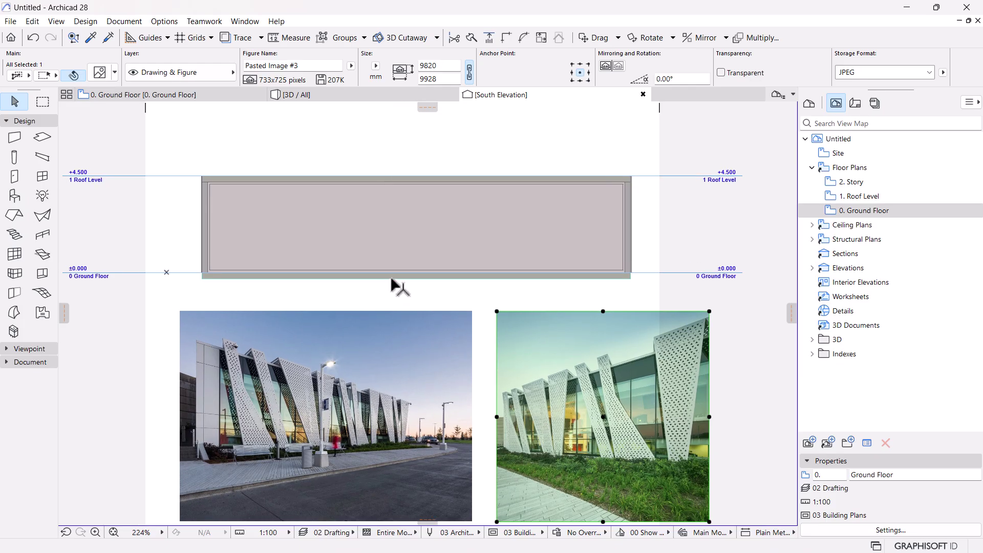
pyautogui.moveTo(322, 174); pyautogui.dragTo(330, 207, button='middle')
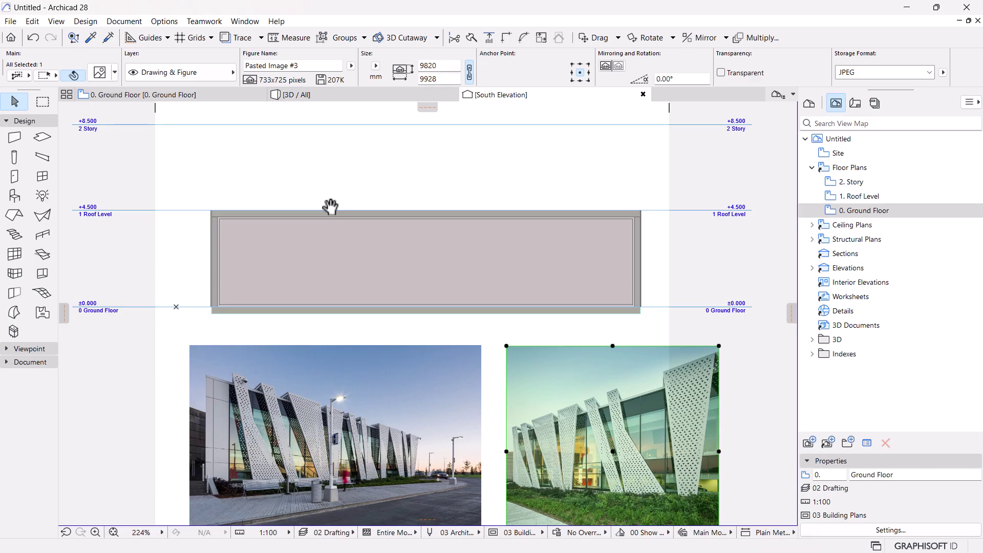
pyautogui.moveTo(362, 248); pyautogui.dragTo(350, 234, button='middle')
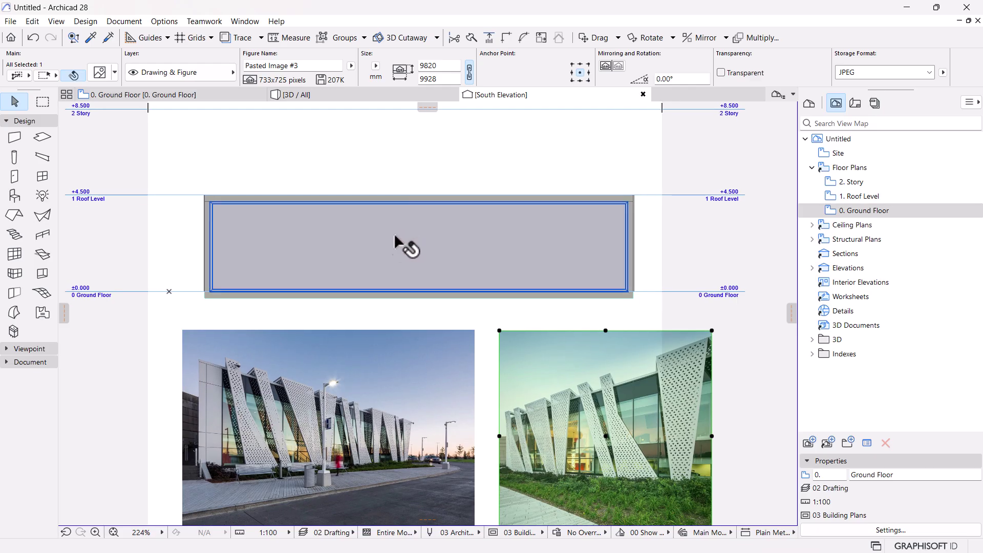
pyautogui.moveTo(365, 246); pyautogui.dragTo(353, 263, button='middle')
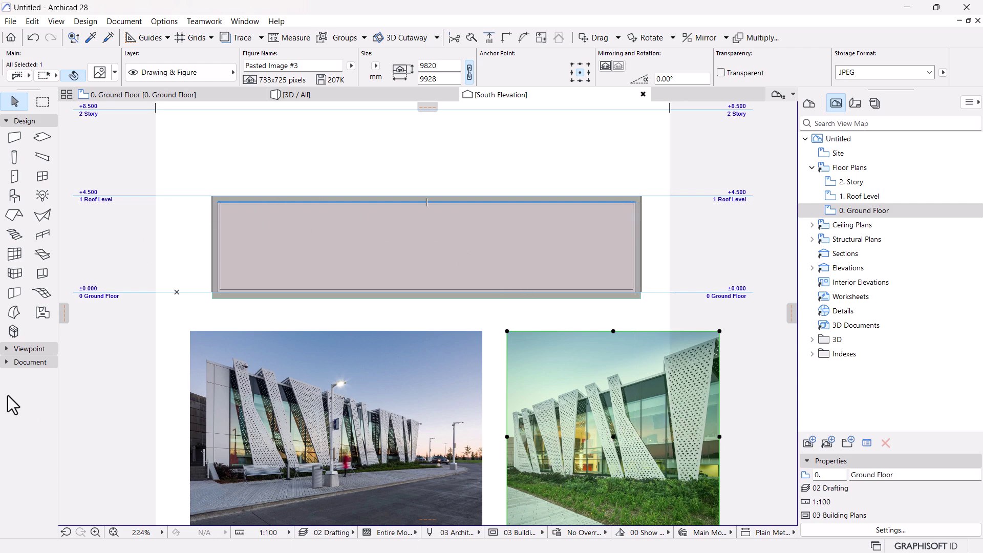
pyautogui.click(17, 362)
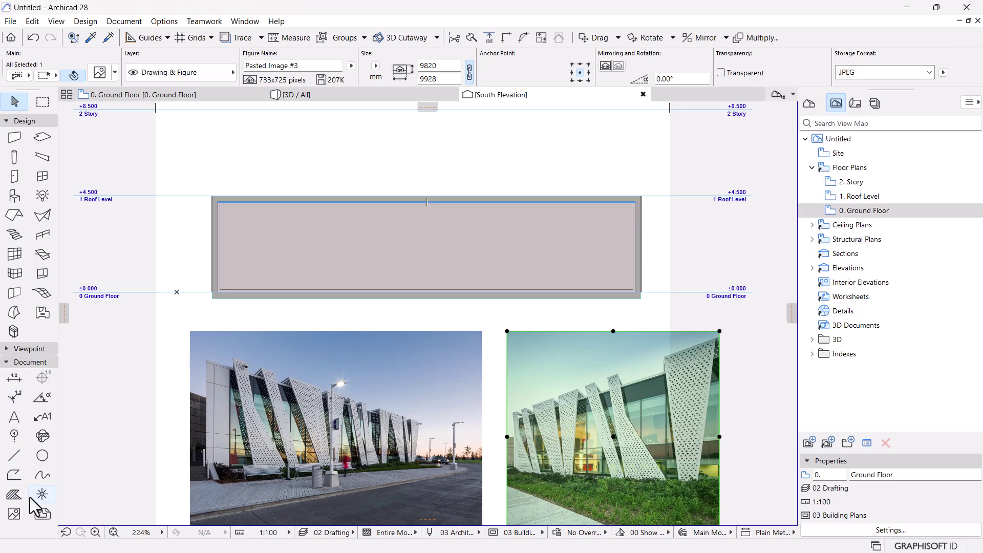
pyautogui.click(14, 475)
pyautogui.scroll(2, 256, 445)
pyautogui.scroll(-3, 251, 359)
pyautogui.scroll(1, 245, 271)
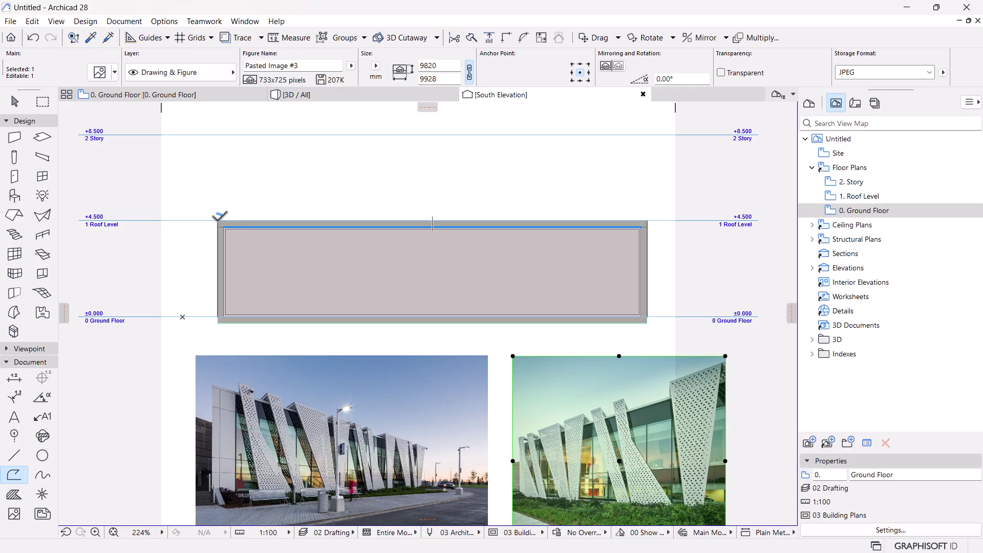
pyautogui.scroll(5, 219, 217)
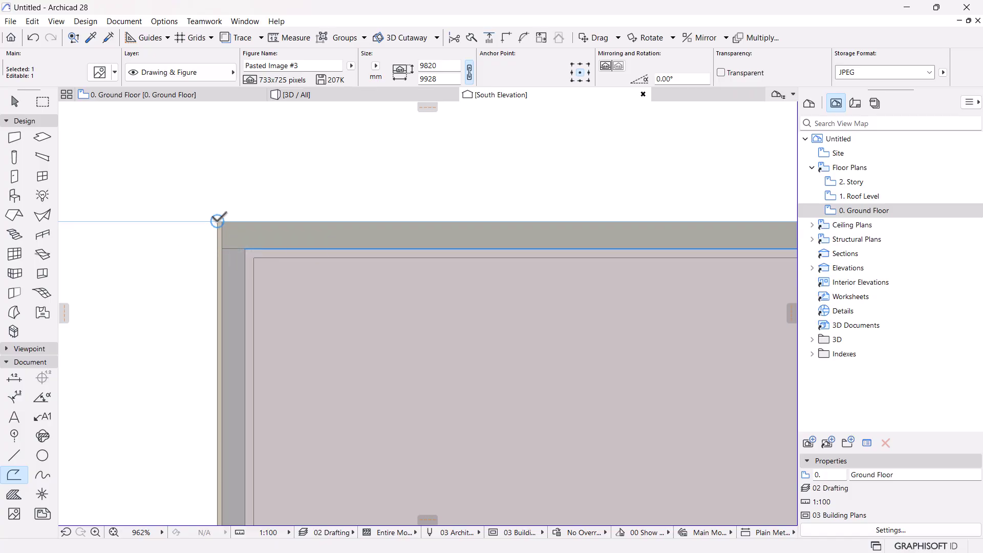
pyautogui.click(218, 221)
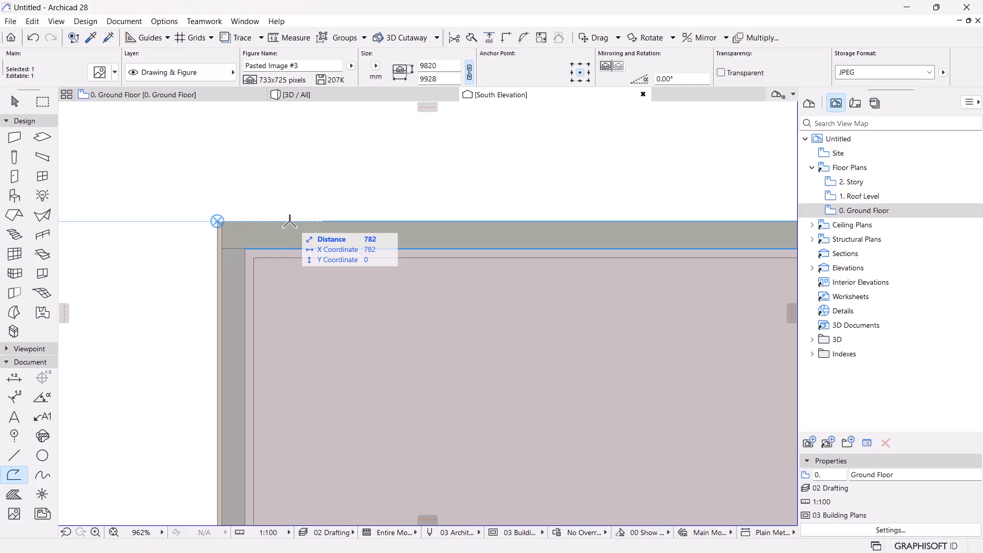
pyautogui.write('1000')
pyautogui.press('Return')
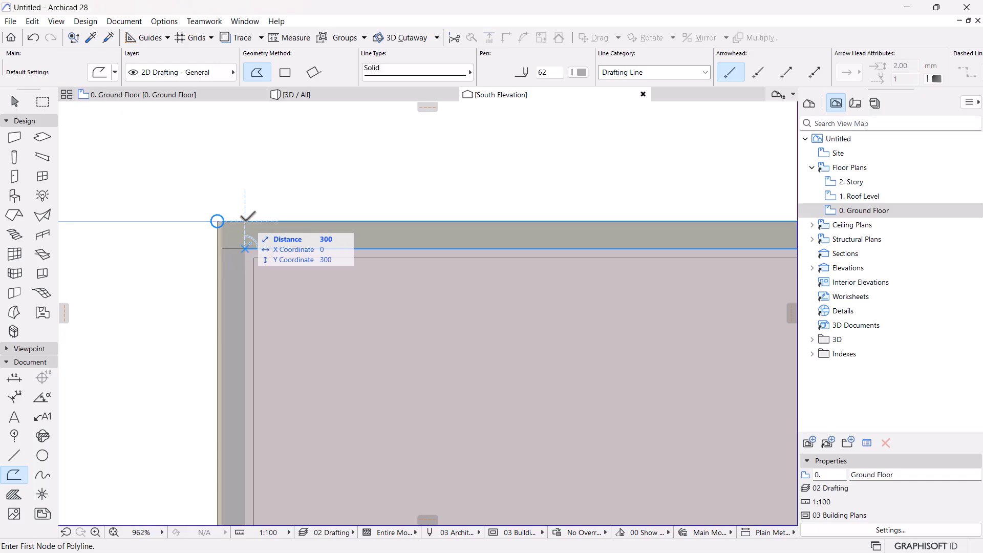
pyautogui.write('1')
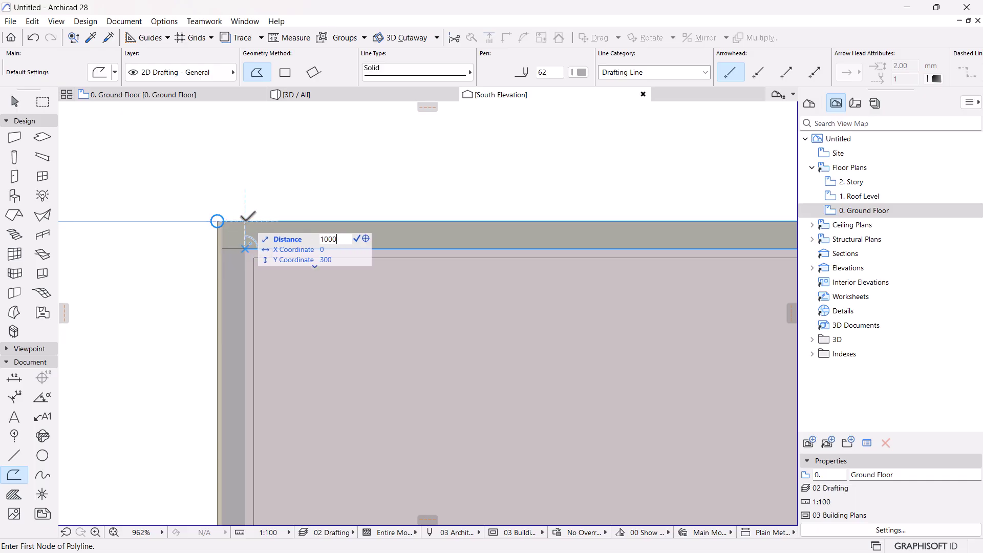
pyautogui.write('000')
pyautogui.press('Return')
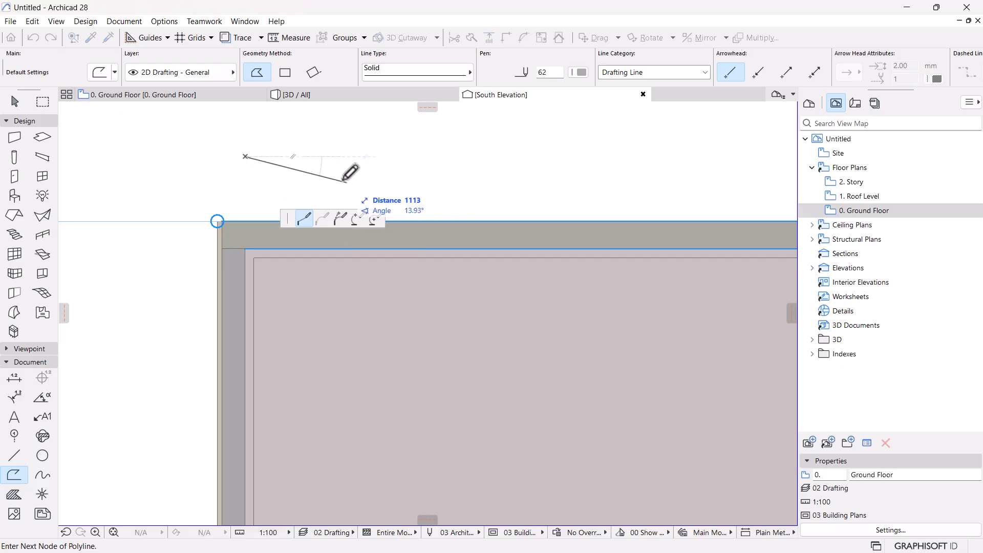
pyautogui.press('Escape')
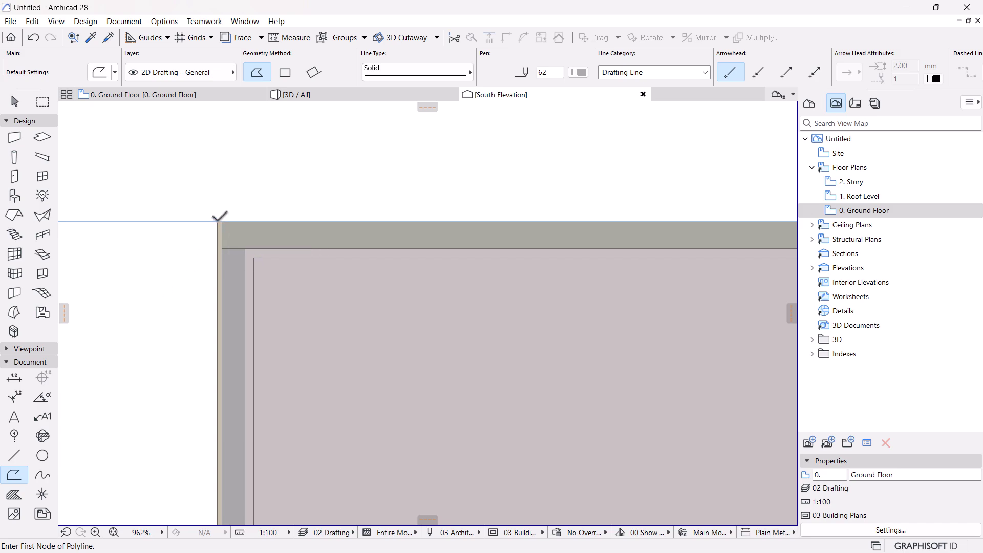
# Step: Start the panel polyline 1000 mm right of the facade's top-left corner and slant its first edge about 4814 mm down to the slab's bottom edge
pyautogui.scroll(-3, 220, 219)
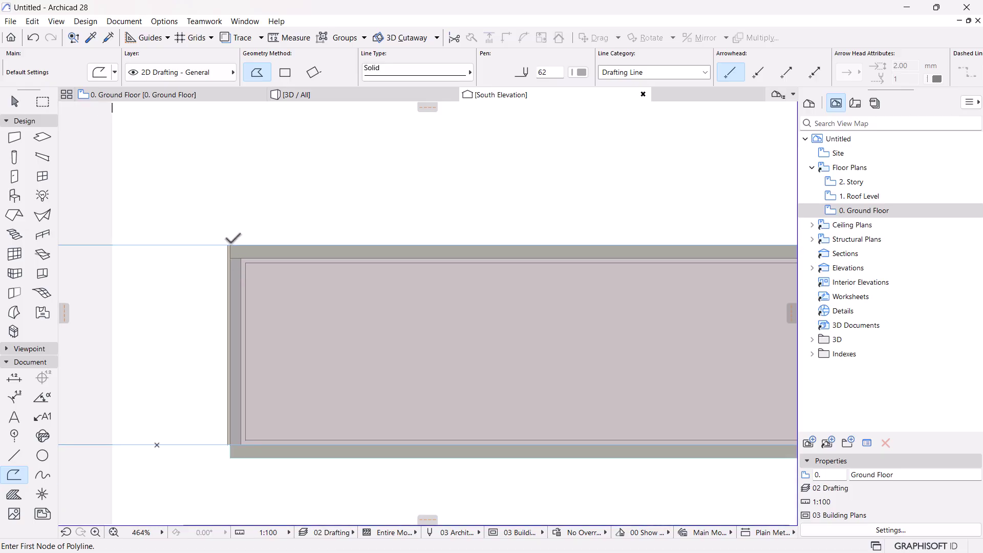
pyautogui.click(228, 245)
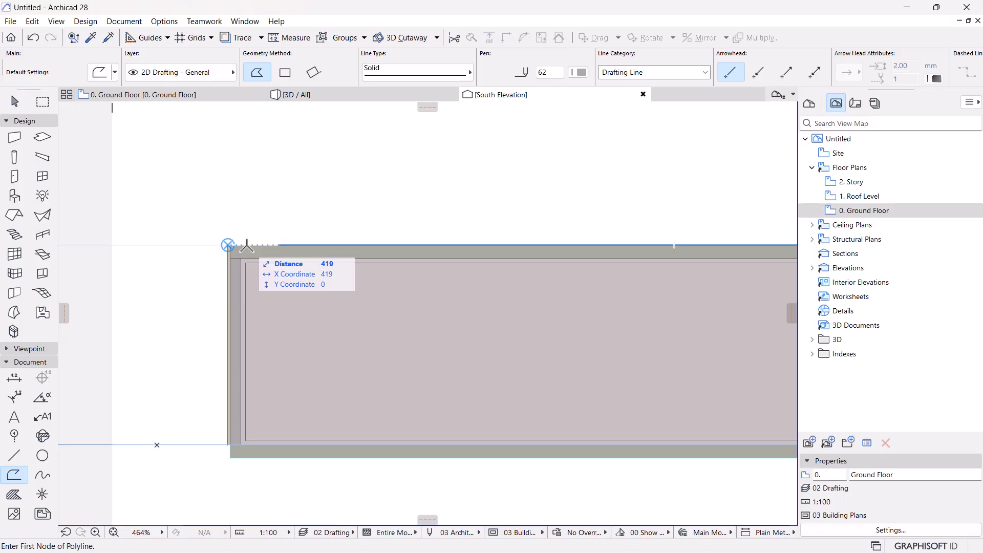
pyautogui.write('1')
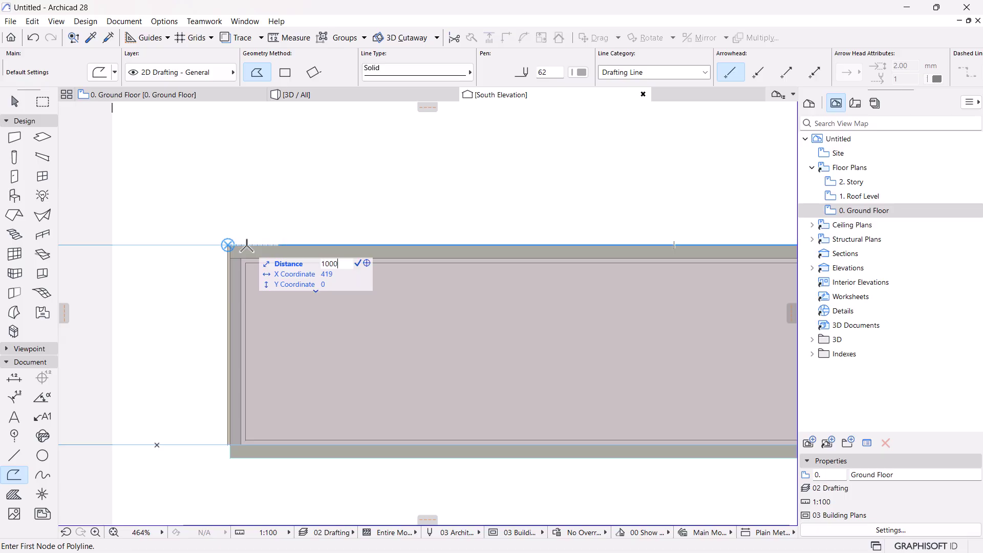
pyautogui.write('000')
pyautogui.press('Return')
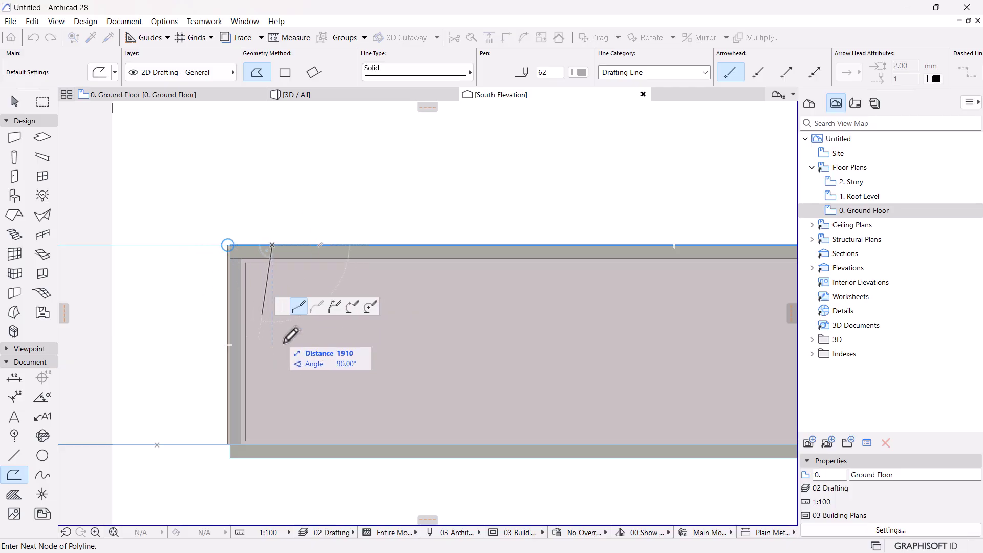
pyautogui.scroll(-4, 289, 366)
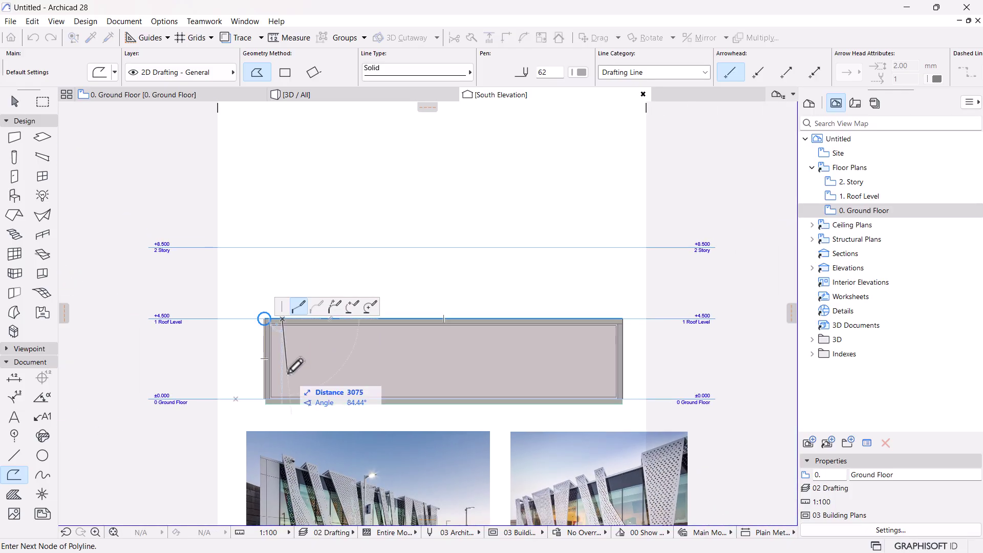
pyautogui.scroll(-2, 291, 368)
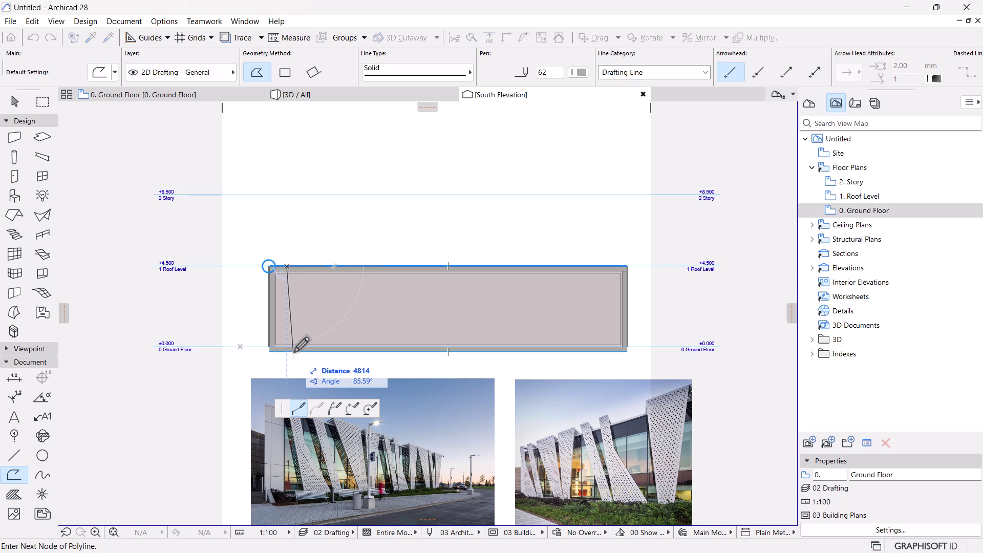
pyautogui.write('4')
pyautogui.press('Tab')
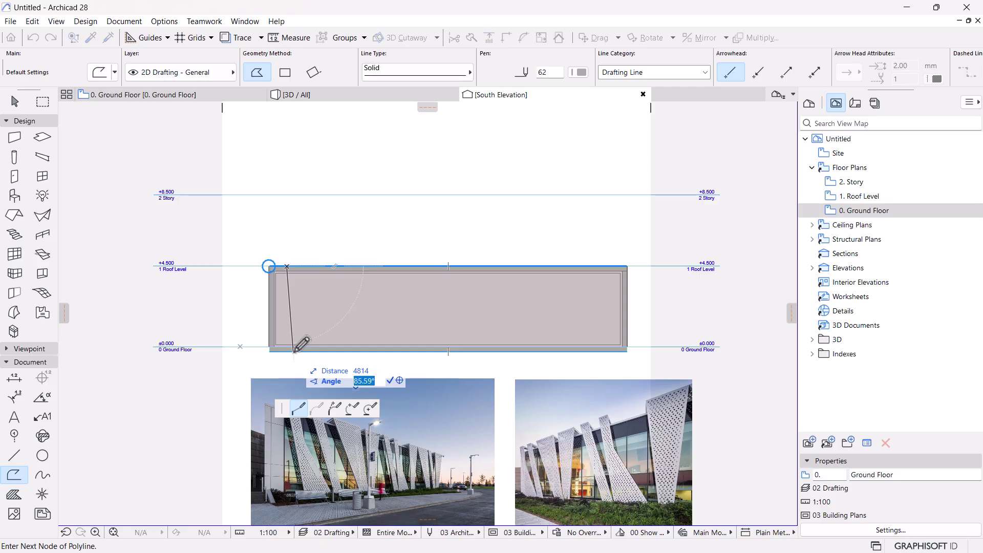
pyautogui.press('Return')
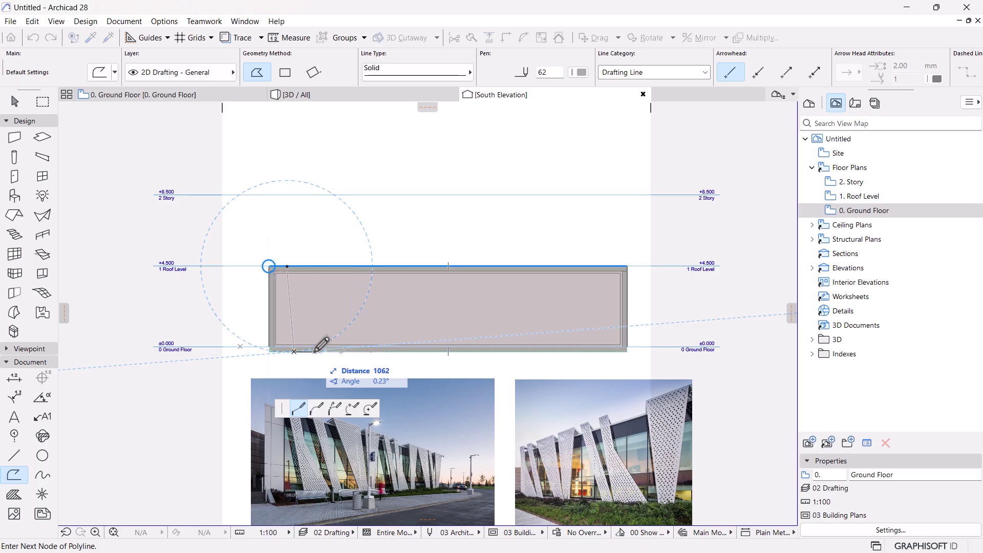
# Step: Complete the closed panel outline with a 1000 mm bottom edge, a bend near mid-height and a vertical edge about 2165 mm up to the roof line
pyautogui.write('1000')
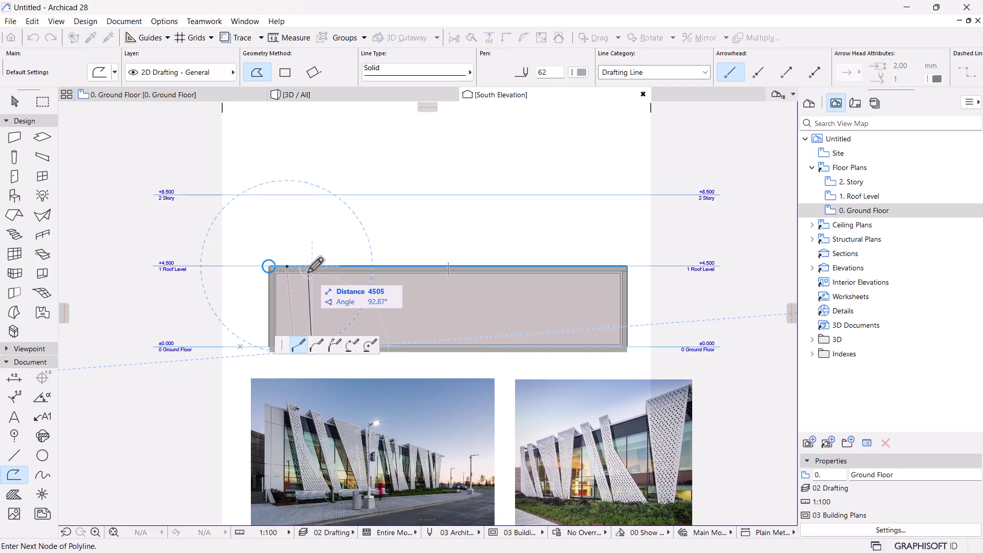
pyautogui.click(300, 305)
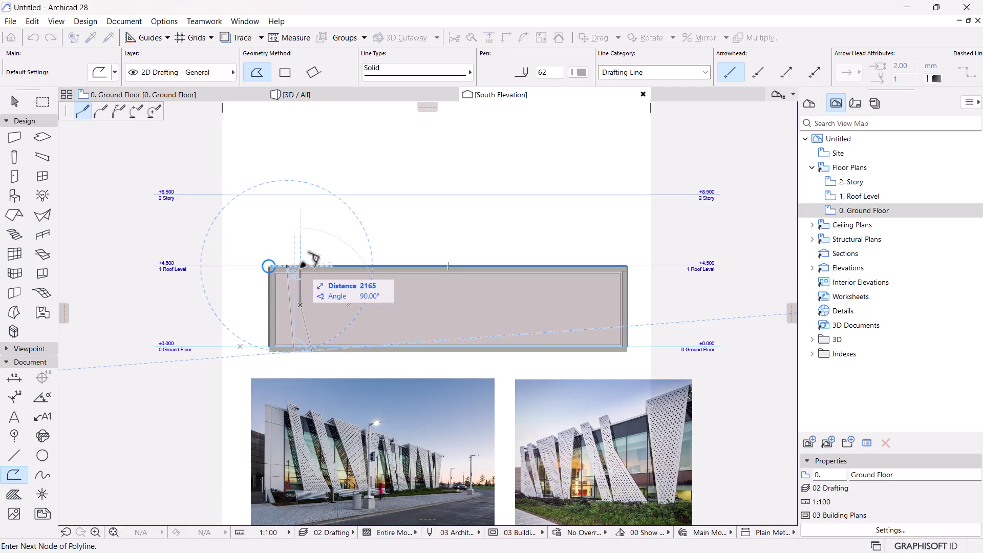
pyautogui.doubleClick(301, 266)
pyautogui.scroll(1, 289, 266)
pyautogui.scroll(3, 289, 264)
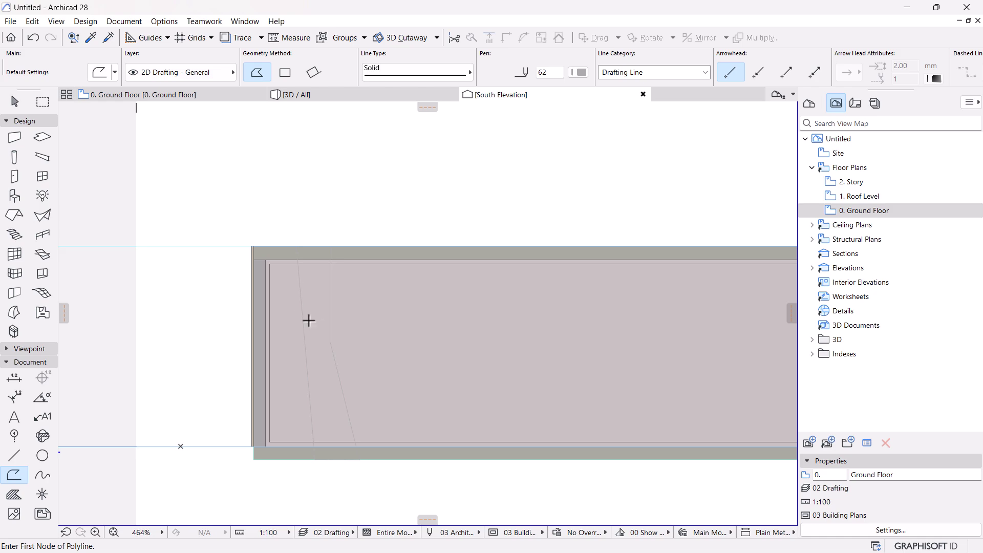
pyautogui.press('Escape')
pyautogui.click(298, 277)
pyautogui.scroll(1, 292, 277)
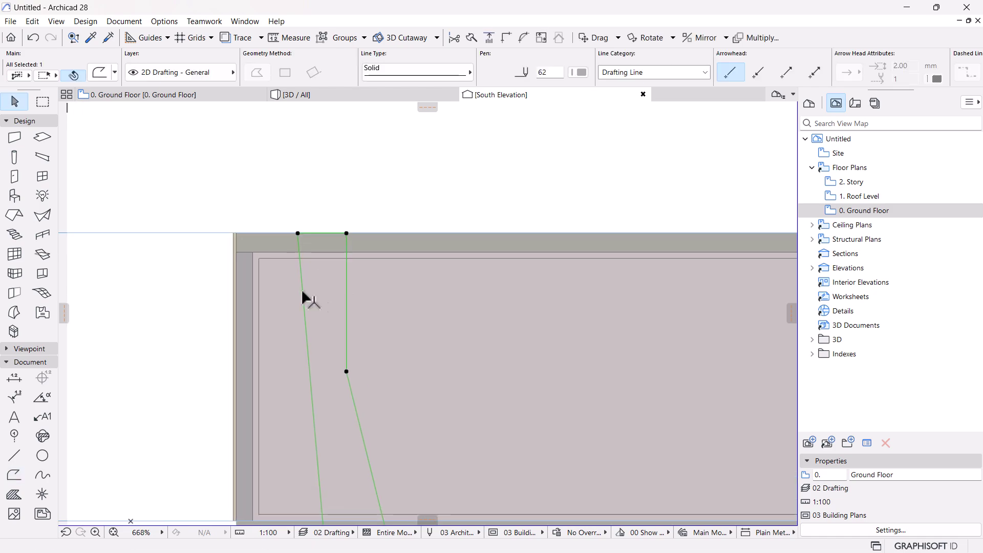
# Step: Draw a helper line along the panel's slanted left edge and move it so its lower end sits on the outline's bend node
pyautogui.click(14, 455)
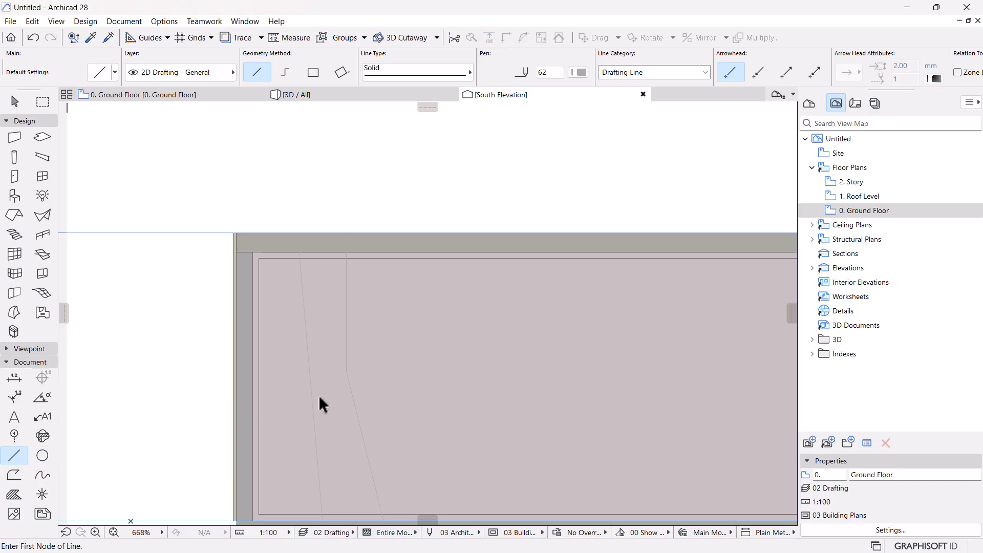
pyautogui.scroll(-3, 343, 371)
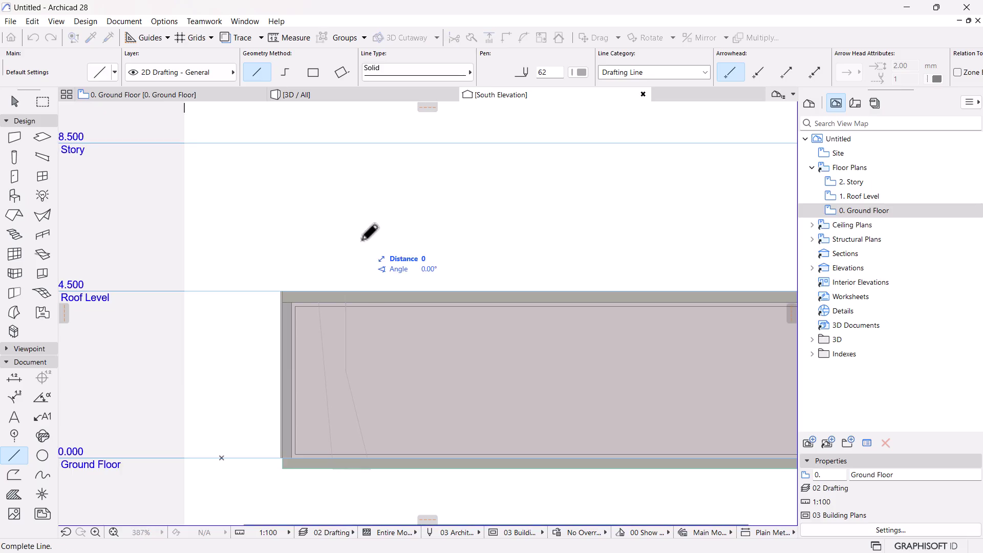
pyautogui.click(345, 371)
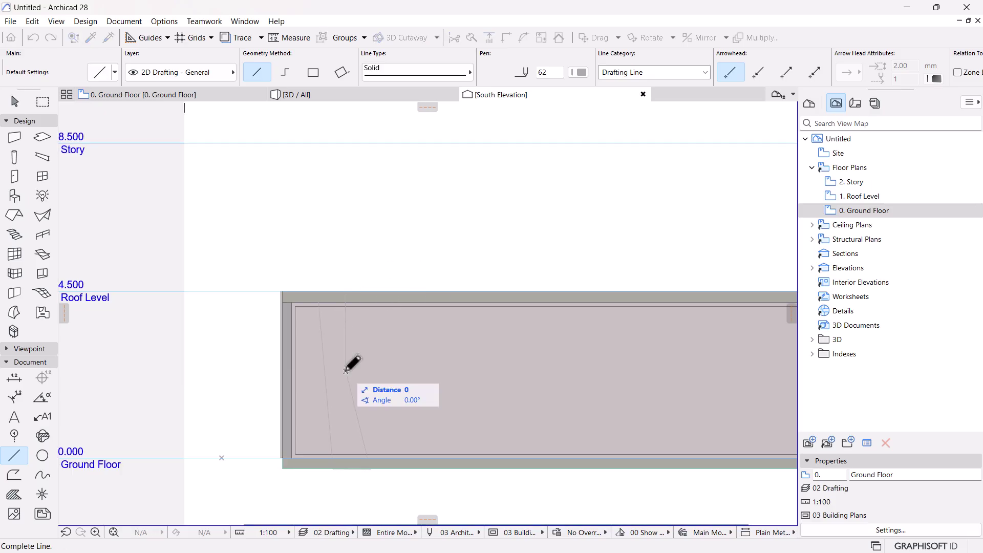
pyautogui.press('Escape')
pyautogui.click(319, 303)
pyautogui.click(334, 469)
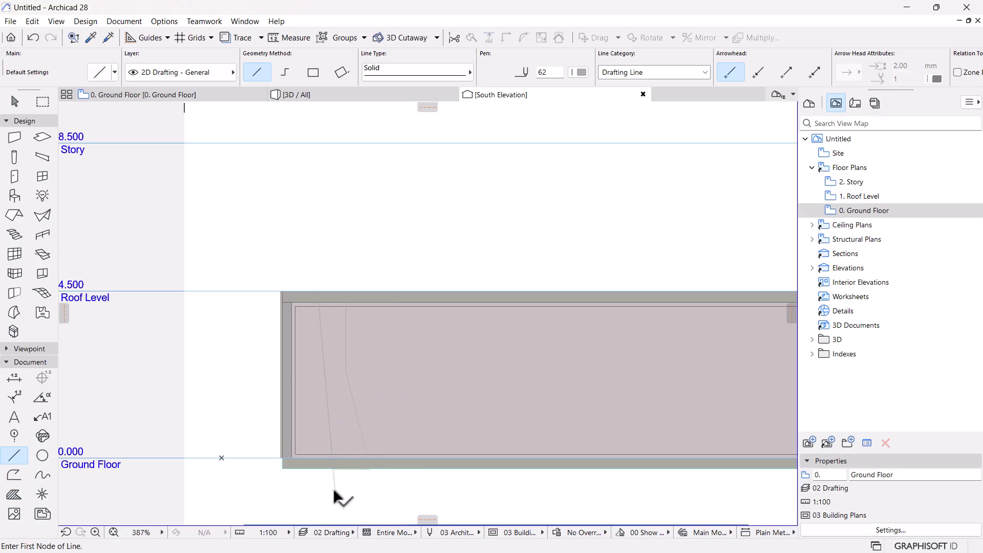
pyautogui.keyDown('shift'); pyautogui.click(333, 486); pyautogui.keyUp('shift')
pyautogui.moveTo(333, 485); pyautogui.dragTo(346, 371)
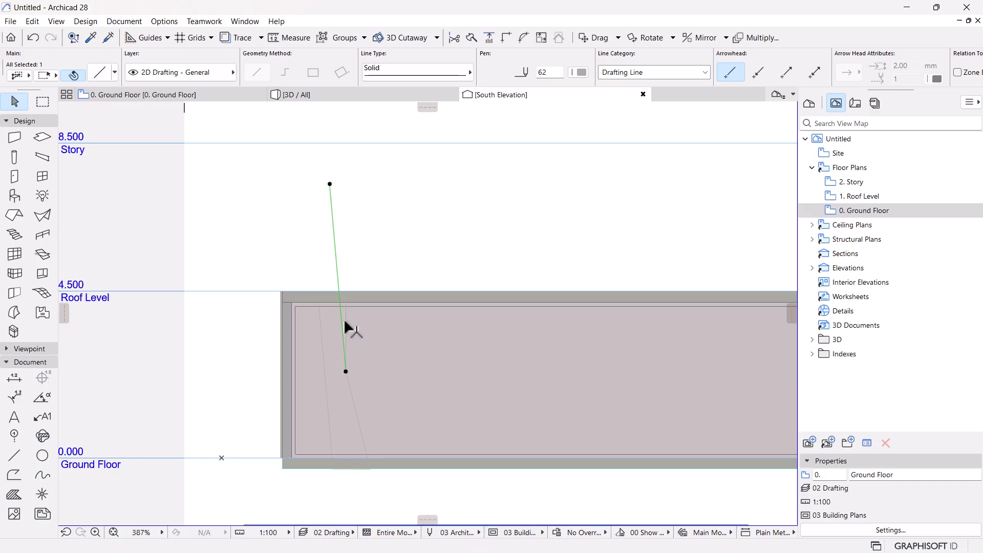
# Step: Move the outline's top-right node to the point where the helper line crosses the roof line
pyautogui.scroll(4, 343, 303)
pyautogui.press('Escape')
pyautogui.click(345, 300)
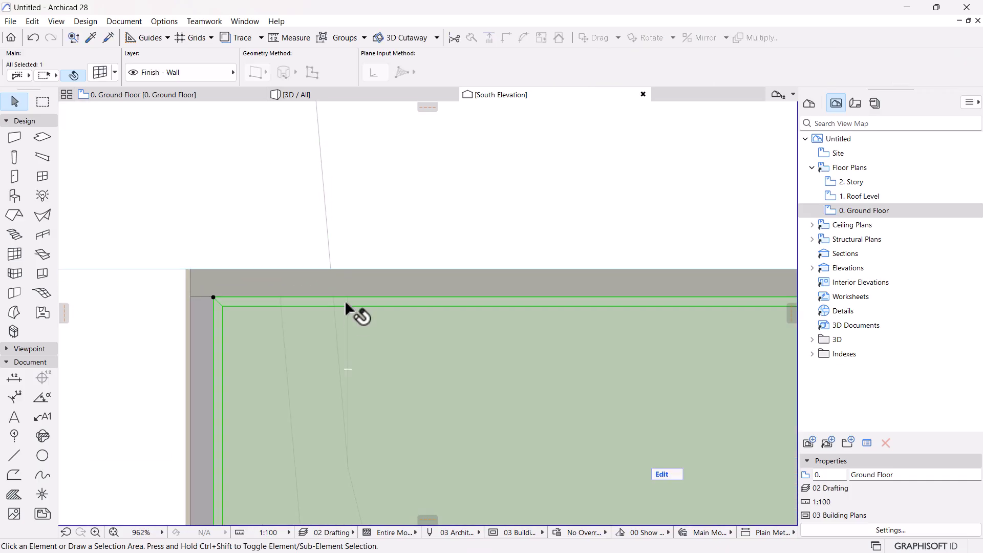
pyautogui.click(349, 302)
pyautogui.click(348, 270)
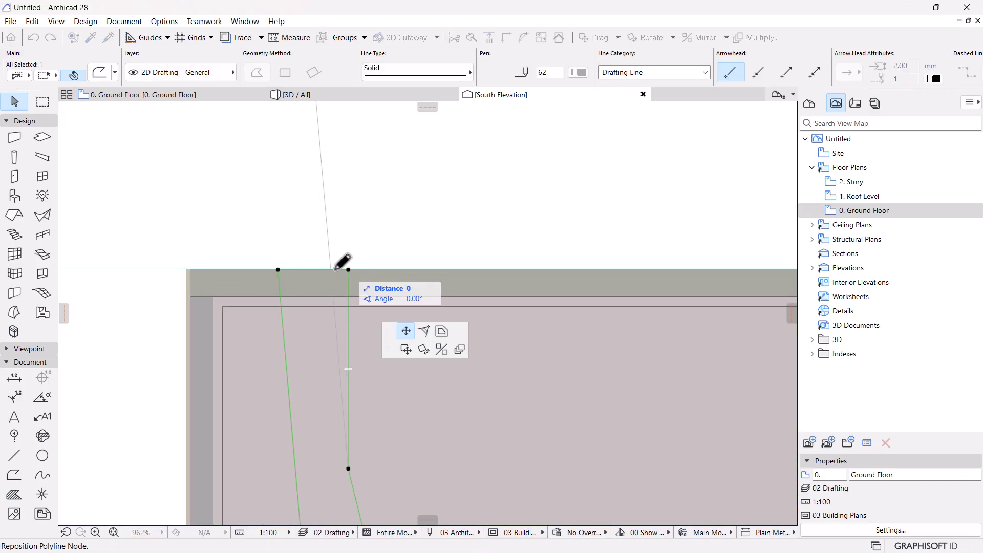
pyautogui.press('Escape')
# Step: Delete the helper line above the panel outline
pyautogui.click(328, 246)
pyautogui.scroll(-5, 327, 239)
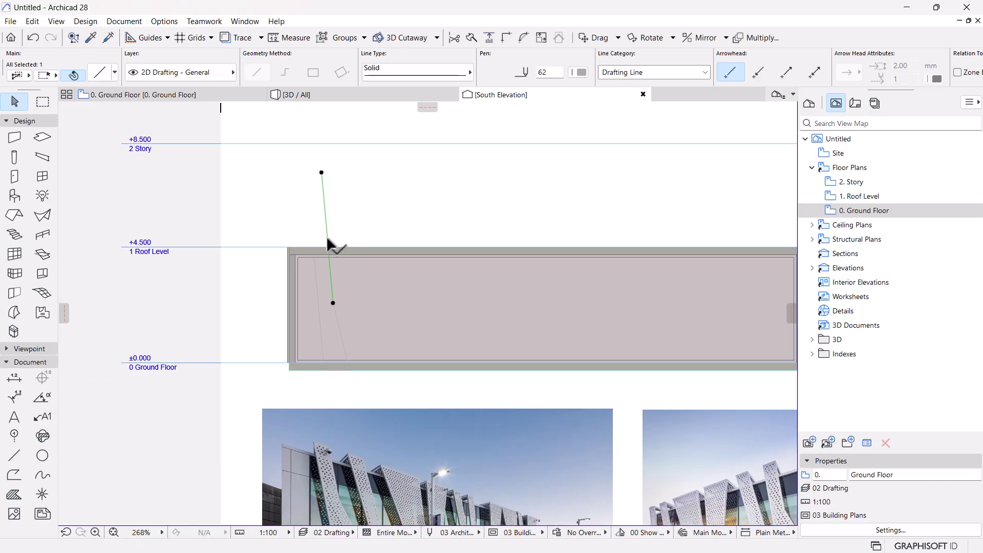
pyautogui.press('Escape')
# Step: Set the pen colour of the first panel outline to orange, pen 3
pyautogui.click(328, 288)
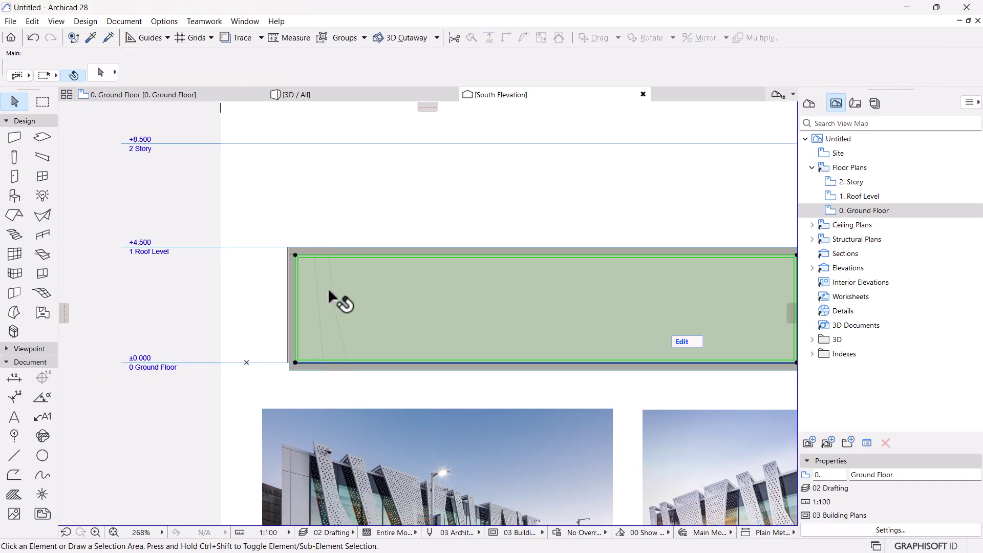
pyautogui.click(329, 282)
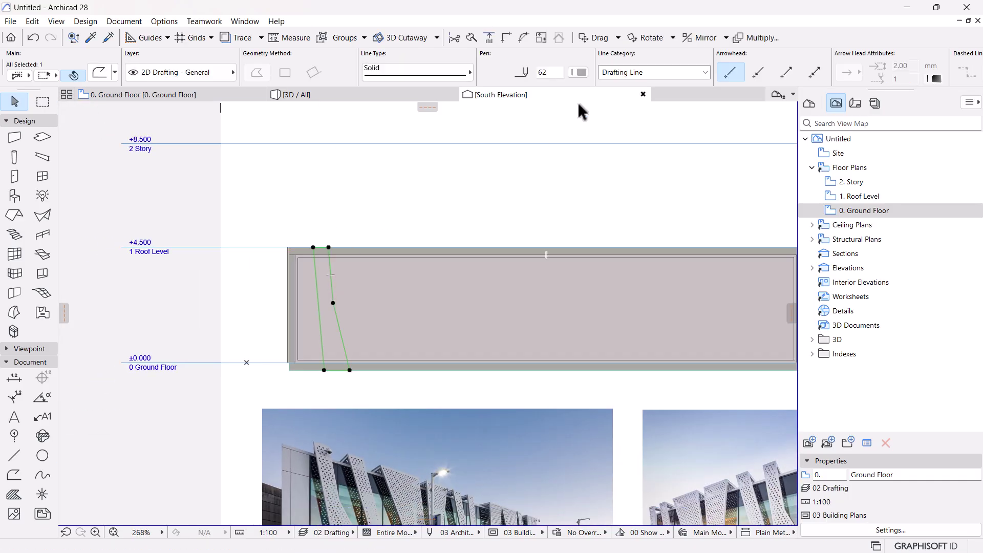
pyautogui.click(580, 72)
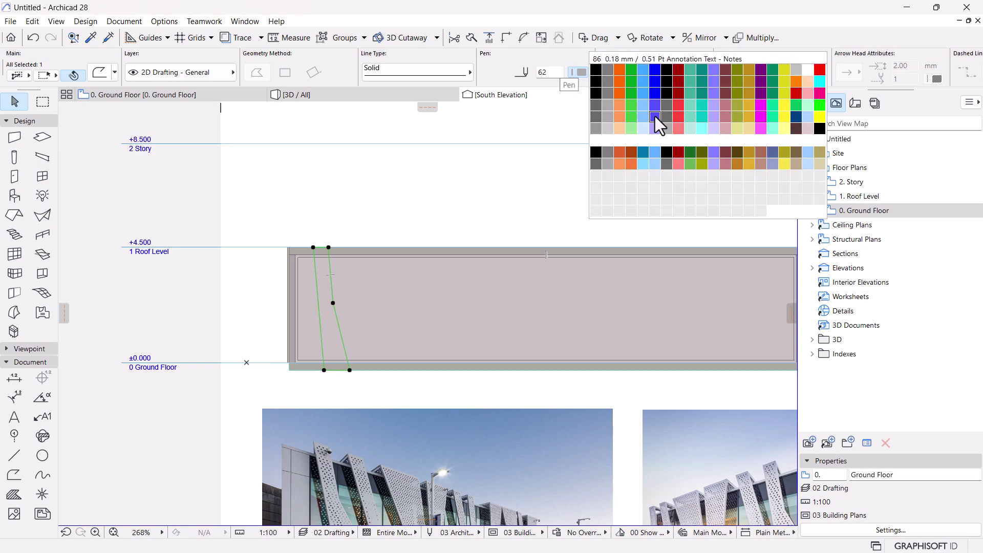
pyautogui.click(405, 191)
pyautogui.scroll(-3, 340, 228)
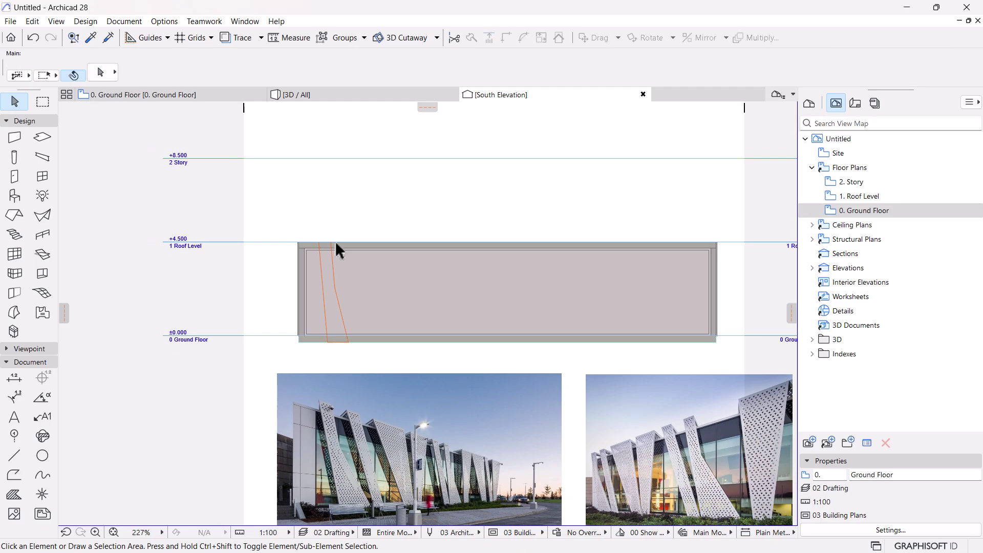
# Step: Move the first panel outline's bottom-right node about 400 mm to the right along the base line to widen its foot
pyautogui.scroll(5, 336, 251)
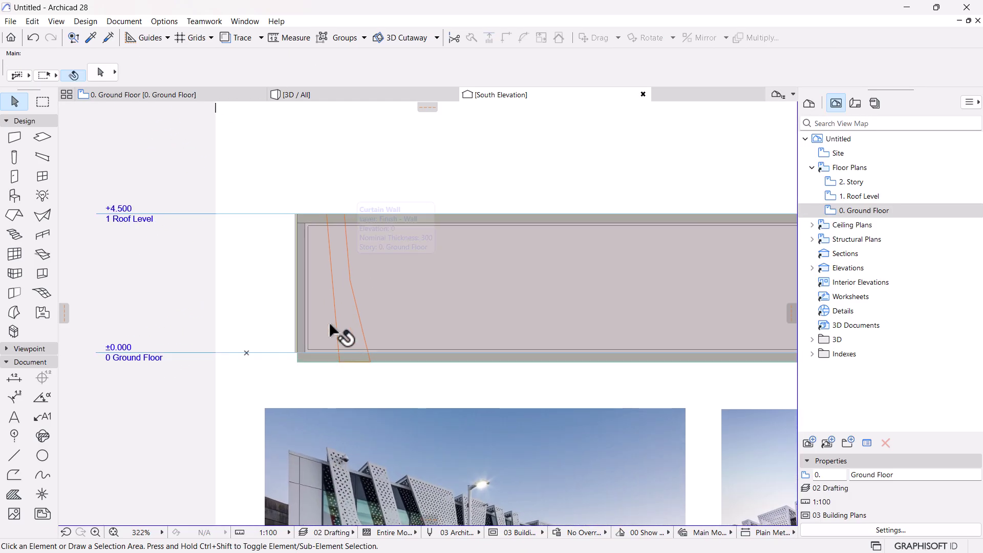
pyautogui.scroll(-2, 329, 328)
pyautogui.moveTo(329, 303); pyautogui.dragTo(287, 268, button='middle')
pyautogui.scroll(-1, 312, 253)
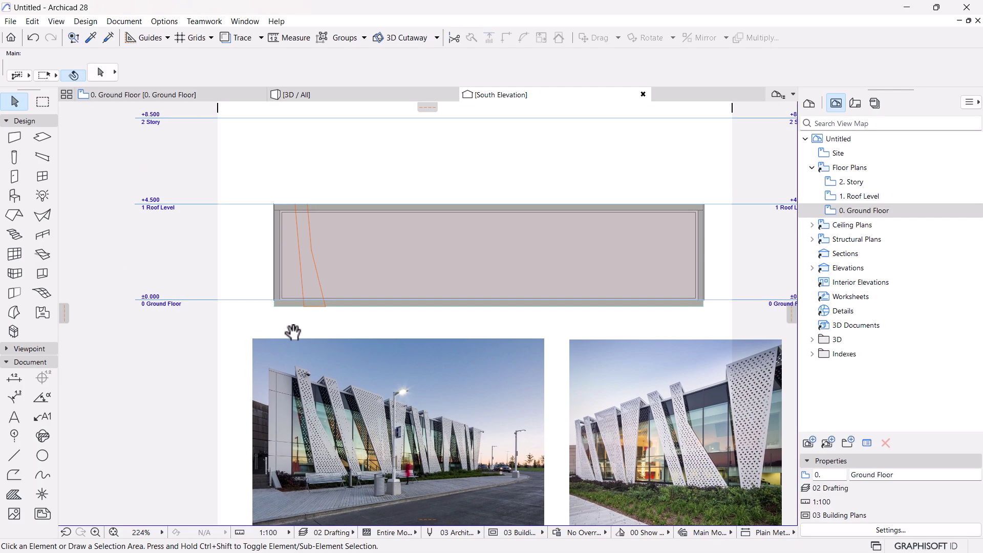
pyautogui.moveTo(293, 332); pyautogui.dragTo(284, 331, button='middle')
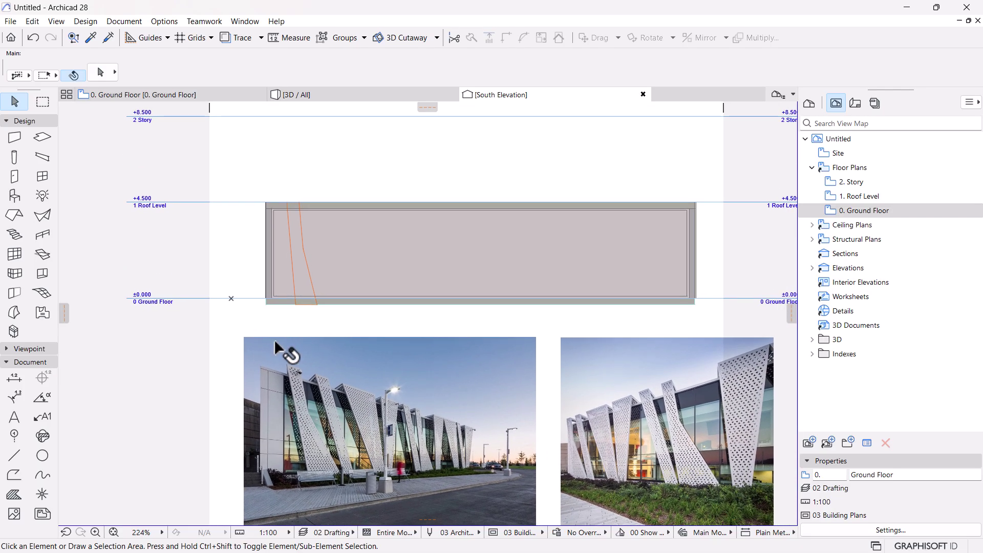
pyautogui.scroll(1, 307, 247)
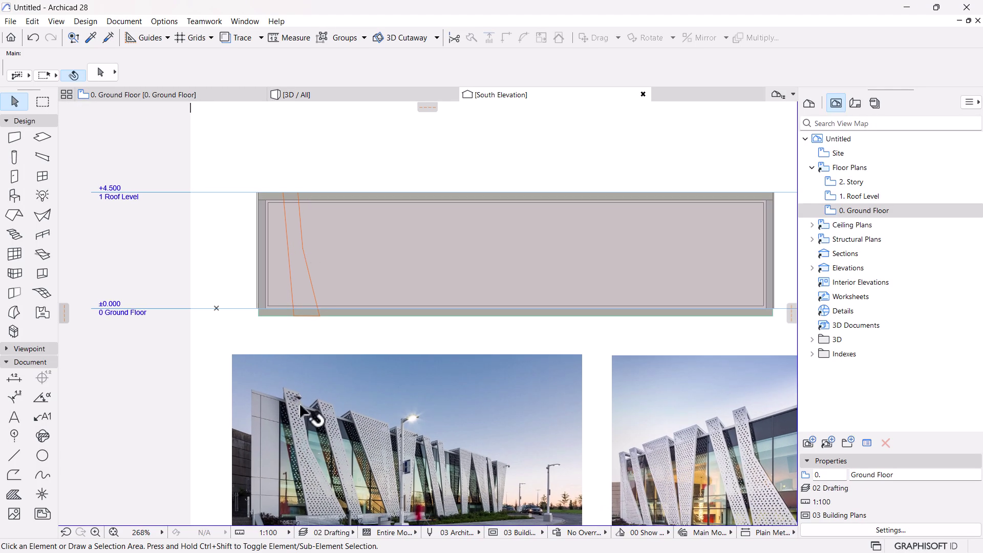
pyautogui.click(320, 315)
pyautogui.click(319, 315)
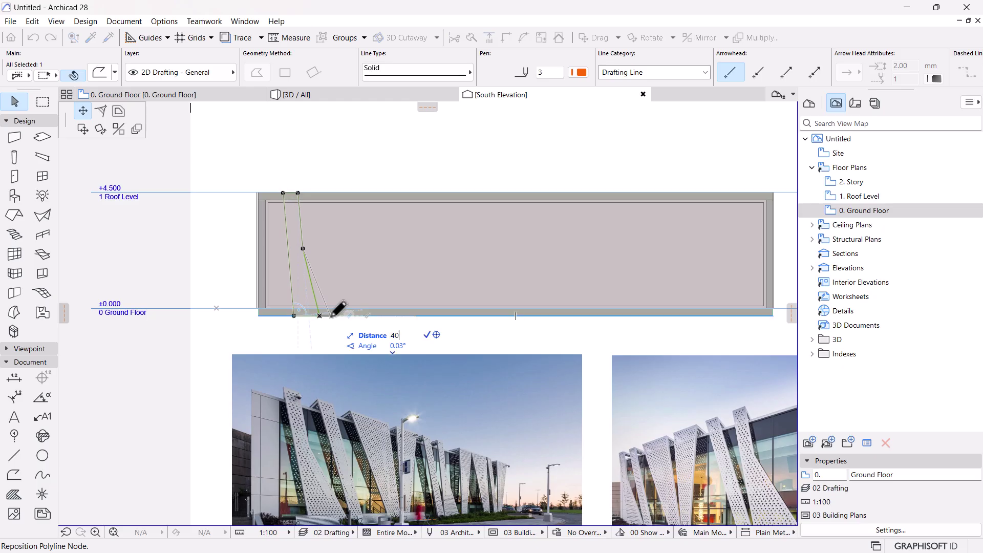
pyautogui.click(330, 316)
pyautogui.press('Escape')
pyautogui.scroll(-1, 357, 271)
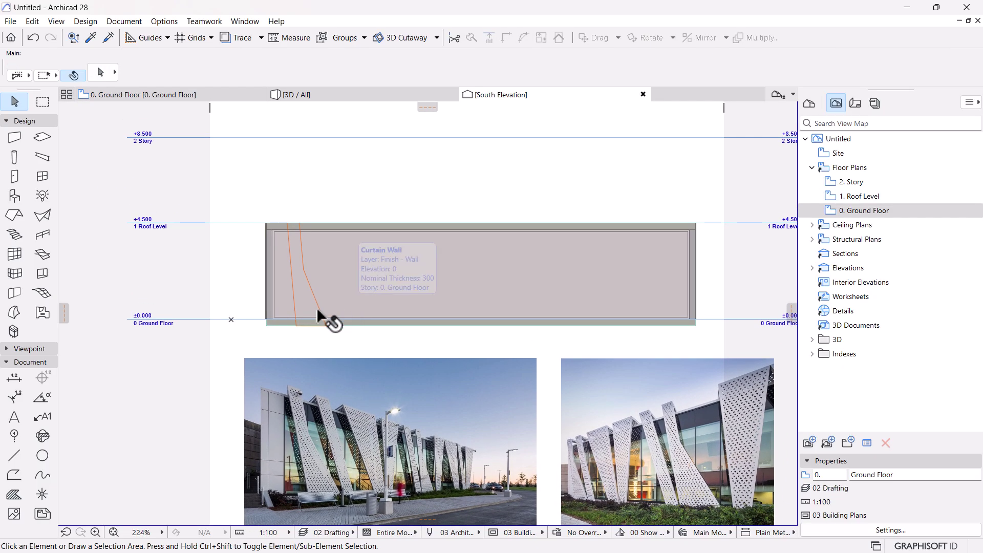
# Step: Copy the first panel outline so the copy's bottom-left corner sits on the original's bottom-right corner
pyautogui.scroll(1, 334, 305)
pyautogui.click(311, 295)
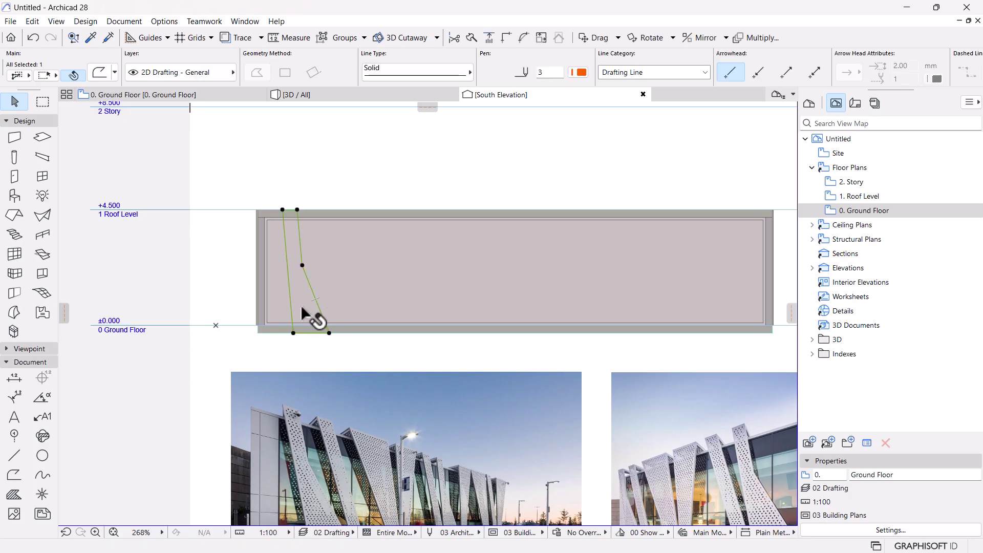
pyautogui.hotkey('ctrl', 'shift', 'd')
pyautogui.click(293, 333)
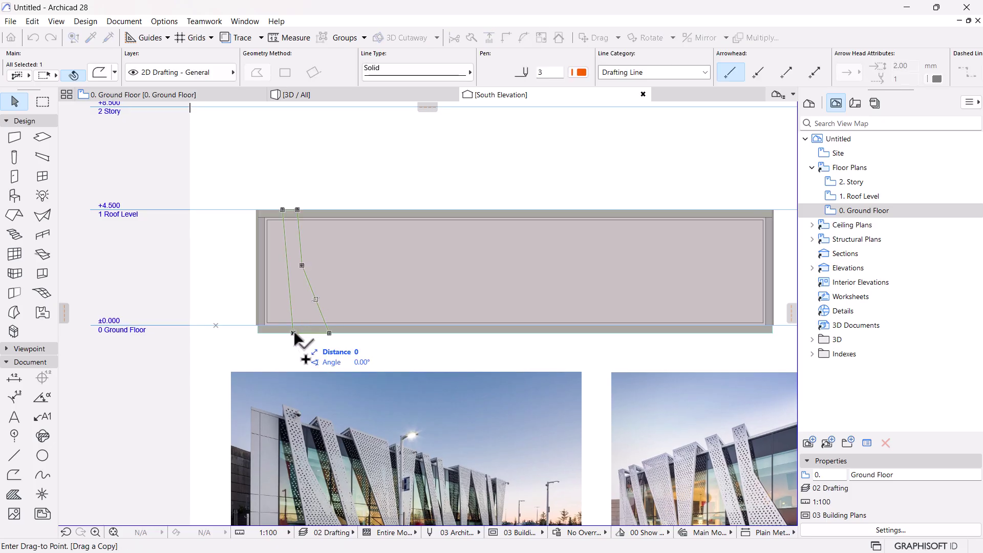
pyautogui.click(328, 333)
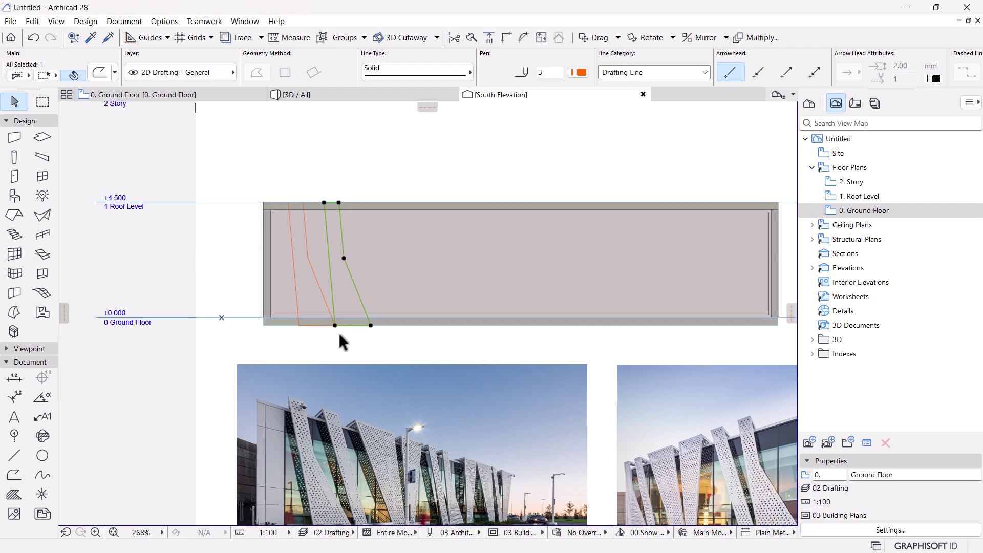
# Step: Shift the copied panel outline slightly to the right, horizontally, to leave a gap between the two panel feet
pyautogui.scroll(-3, 450, 344)
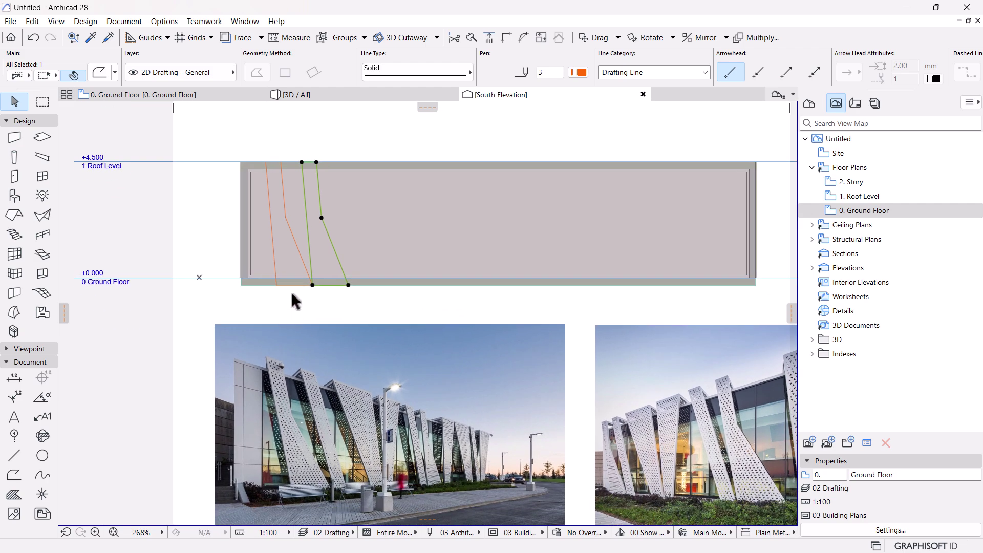
pyautogui.hotkey('ctrl', 'd')
pyautogui.click(307, 298)
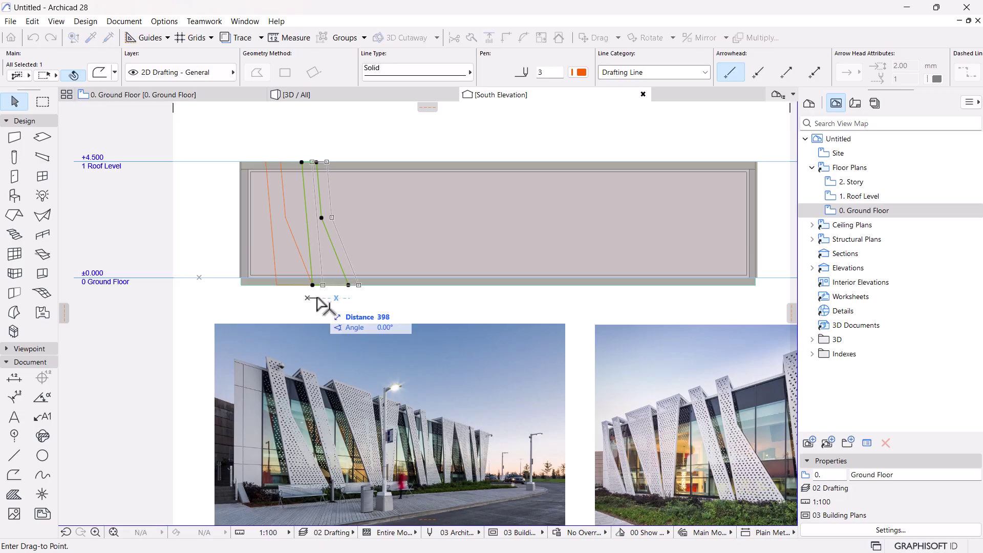
pyautogui.click(317, 298)
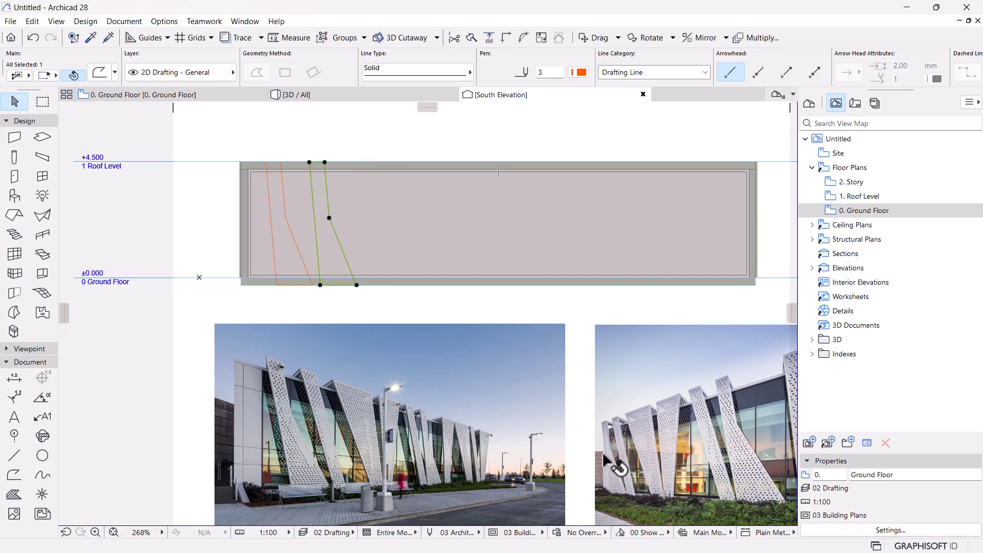
# Step: Move the second outline's bottom-right node along the base line to where its upper right edge would extend straight down
pyautogui.moveTo(410, 401); pyautogui.dragTo(425, 361, button='middle')
pyautogui.scroll(3, 340, 388)
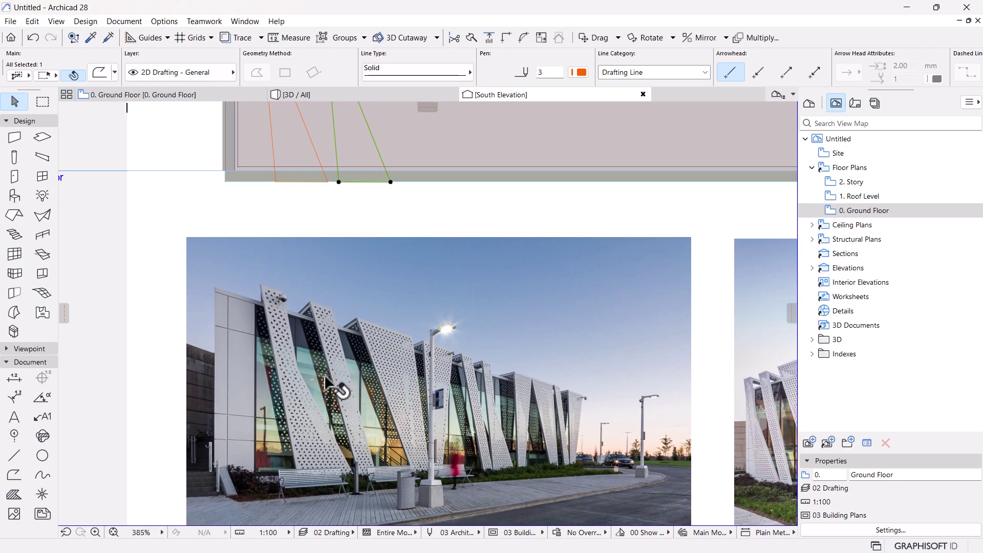
pyautogui.scroll(-5, 340, 388)
pyautogui.scroll(1, 367, 308)
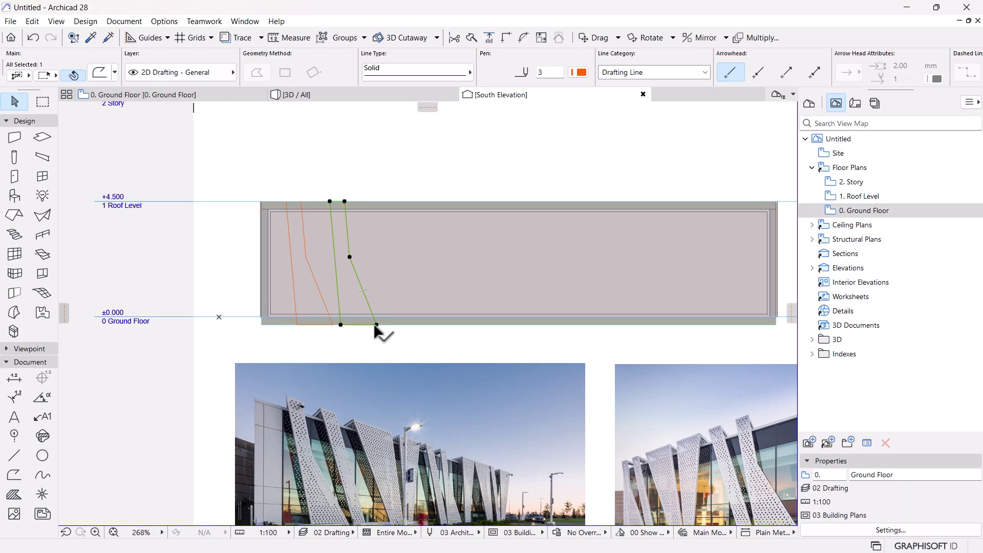
pyautogui.click(377, 324)
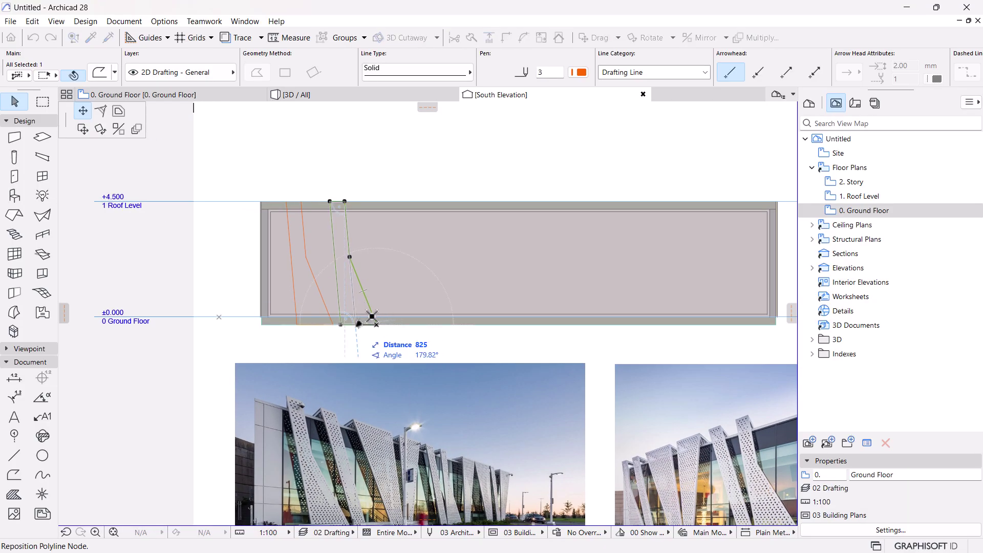
pyautogui.scroll(5, 372, 317)
pyautogui.click(356, 324)
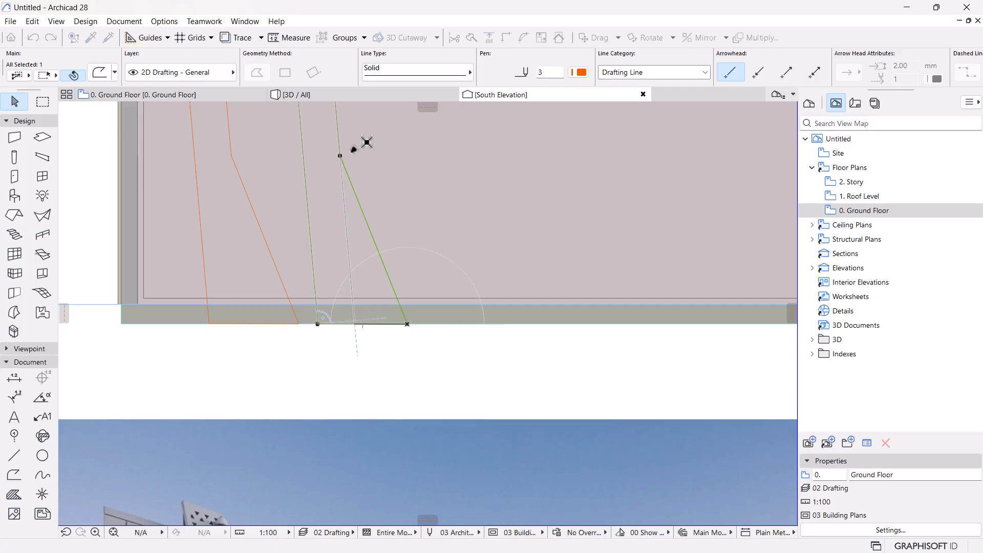
# Step: Merge the second outline's bend node into its bottom-right node, leaving a straight slanted strip
pyautogui.click(339, 160)
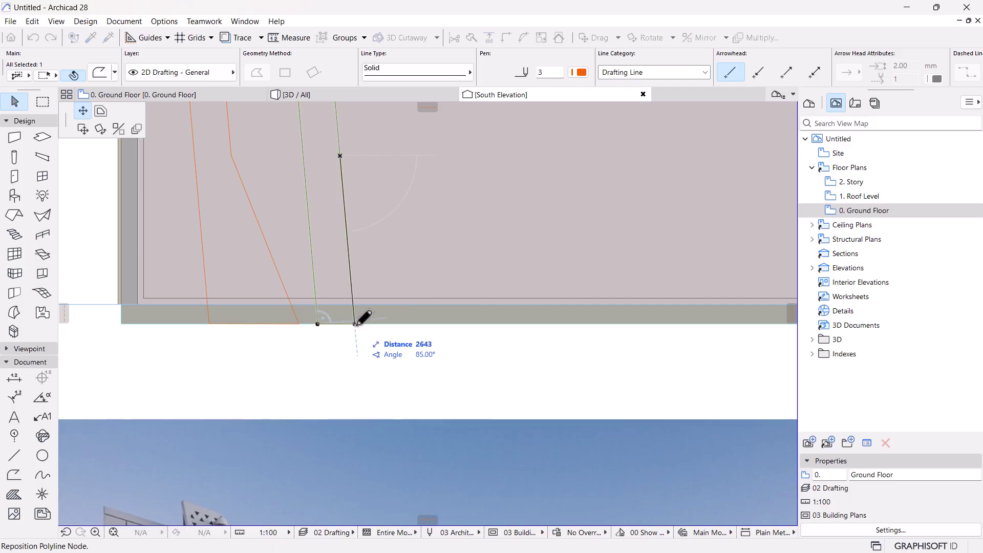
pyautogui.click(356, 323)
pyautogui.scroll(-2, 358, 363)
pyautogui.scroll(-4, 368, 371)
pyautogui.click(375, 342)
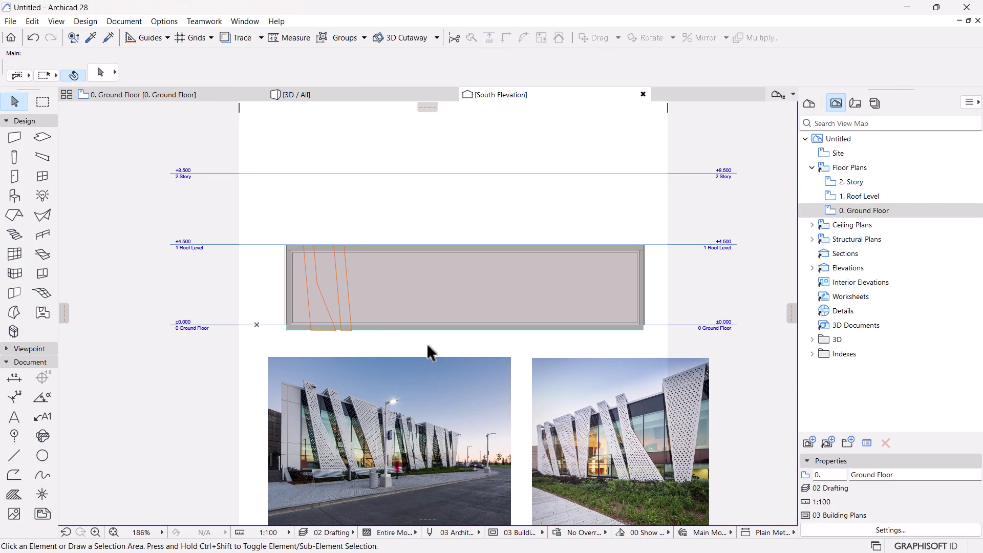
# Step: Copy the second outline so the copy's bottom-left corner sits on the original's bottom-right corner
pyautogui.click(348, 285)
pyautogui.hotkey('ctrl', 'shift', 'd')
pyautogui.click(341, 330)
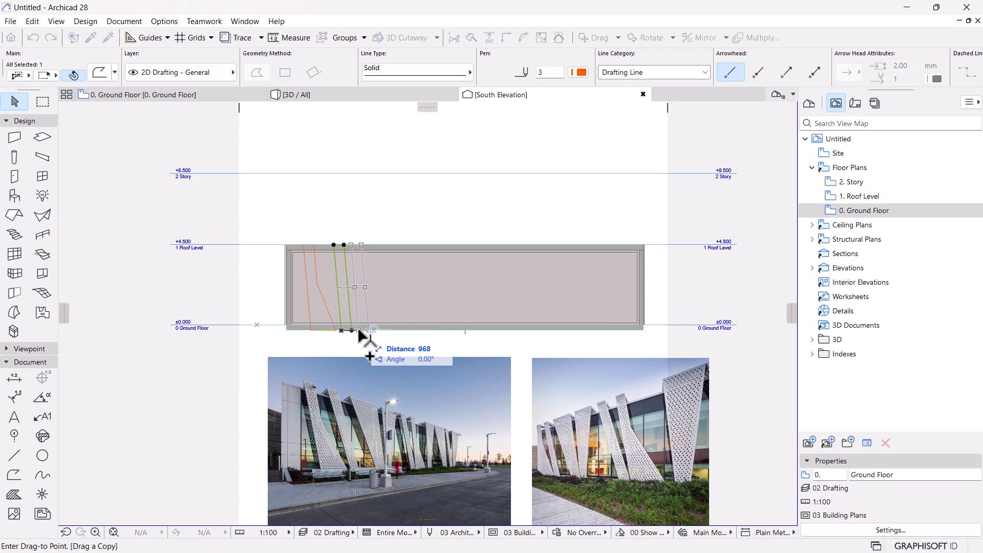
pyautogui.click(352, 330)
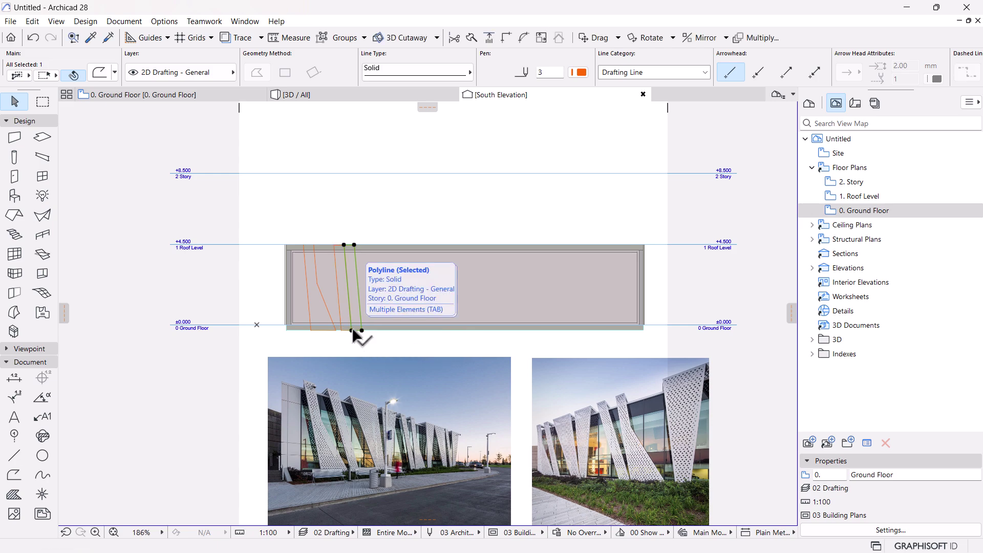
# Step: Move the third panel outline 1000 mm to the right along the base line
pyautogui.hotkey('ctrl', 'shift', 'd')
pyautogui.click(352, 330)
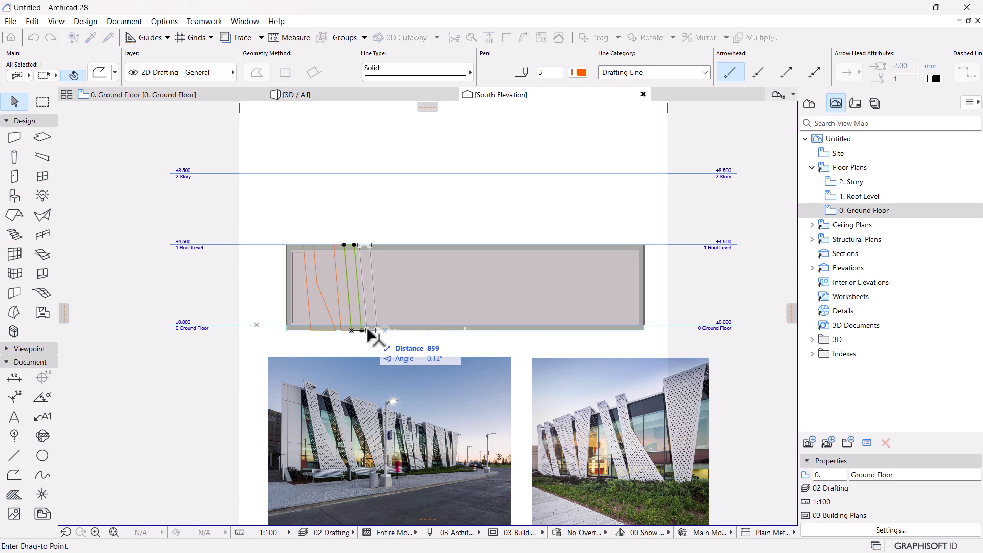
pyautogui.write('1000')
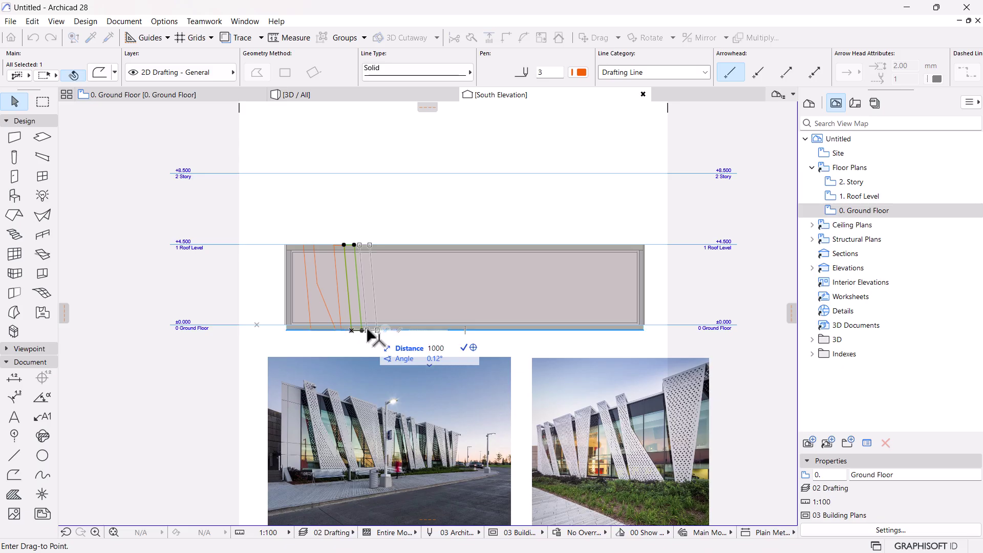
pyautogui.press('Return')
# Step: Examine the shapes and spacing of the slanted panels in both reference photos and compare them with the drawn outlines
pyautogui.scroll(1, 347, 268)
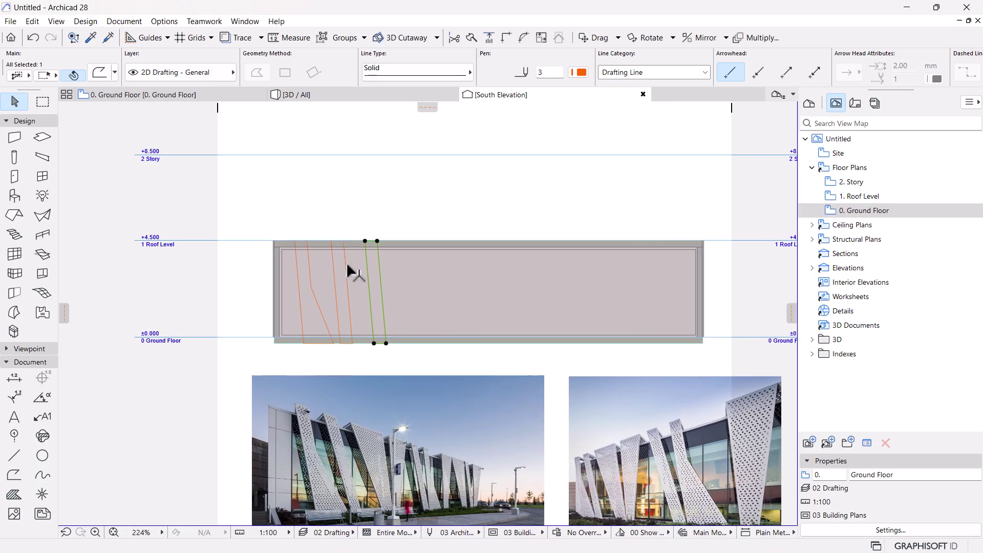
pyautogui.scroll(2, 334, 436)
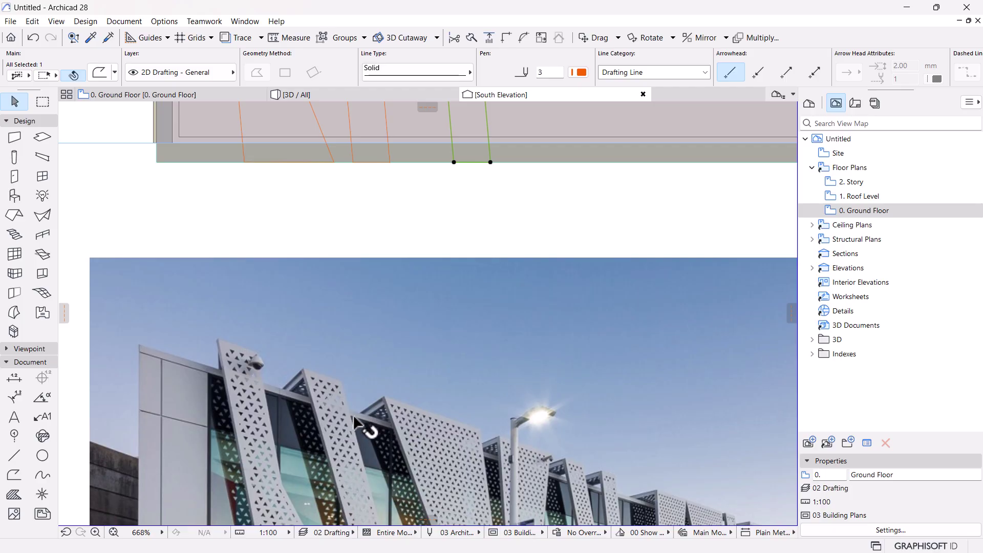
pyautogui.scroll(-3, 307, 401)
pyautogui.moveTo(307, 401); pyautogui.dragTo(299, 365, button='middle')
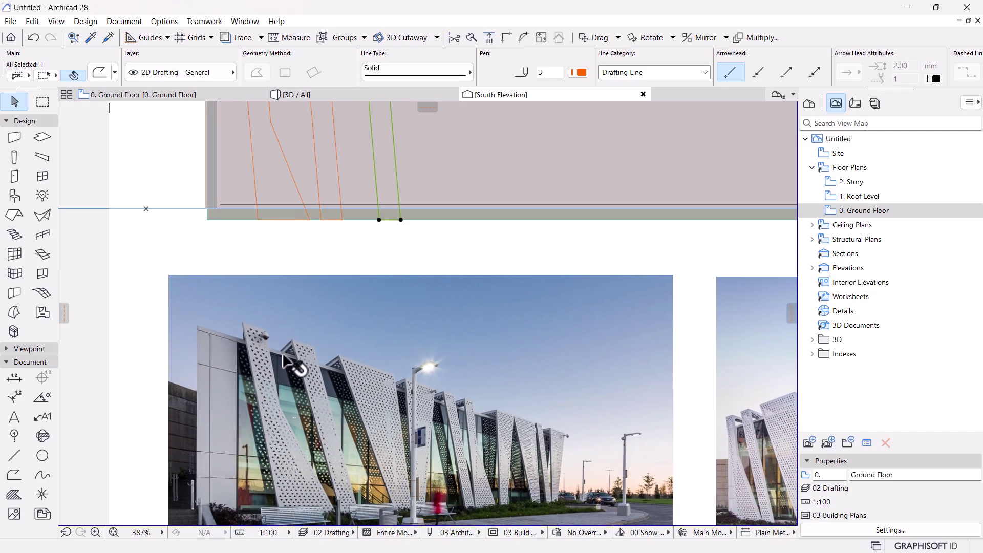
pyautogui.moveTo(414, 394); pyautogui.dragTo(355, 379, button='middle')
pyautogui.scroll(-1, 354, 380)
pyautogui.scroll(3, 573, 379)
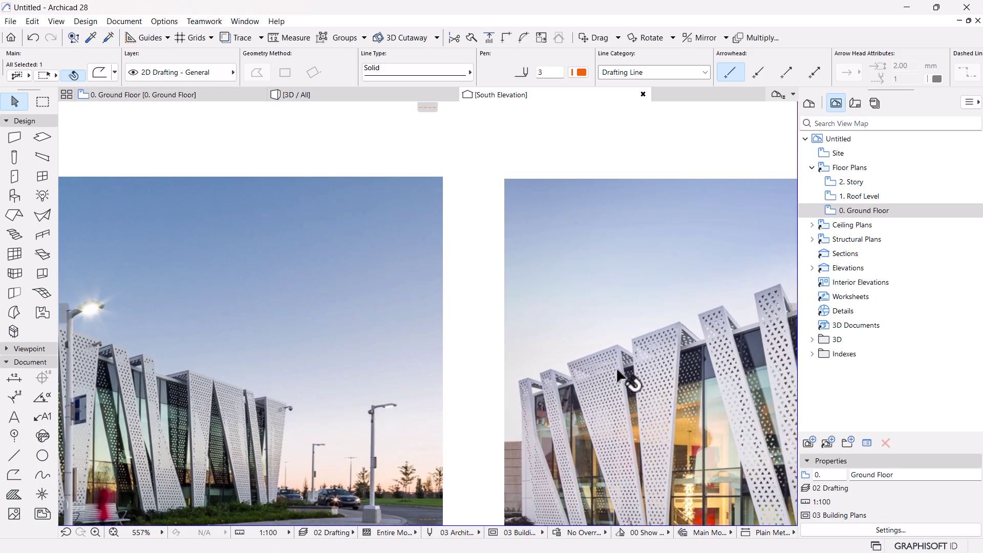
pyautogui.scroll(-3, 712, 372)
pyautogui.moveTo(711, 371); pyautogui.dragTo(572, 331, button='middle')
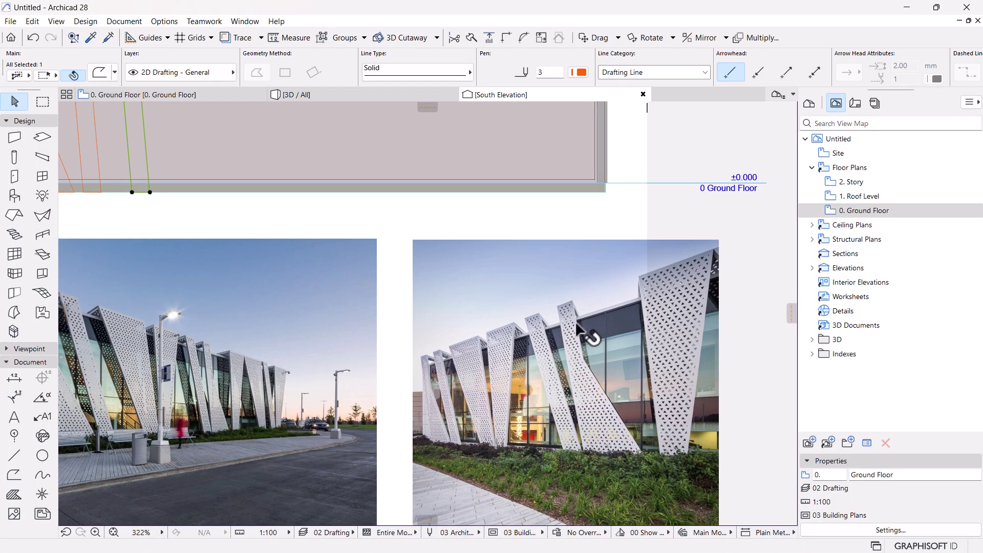
pyautogui.scroll(-4, 640, 369)
pyautogui.scroll(2, 352, 248)
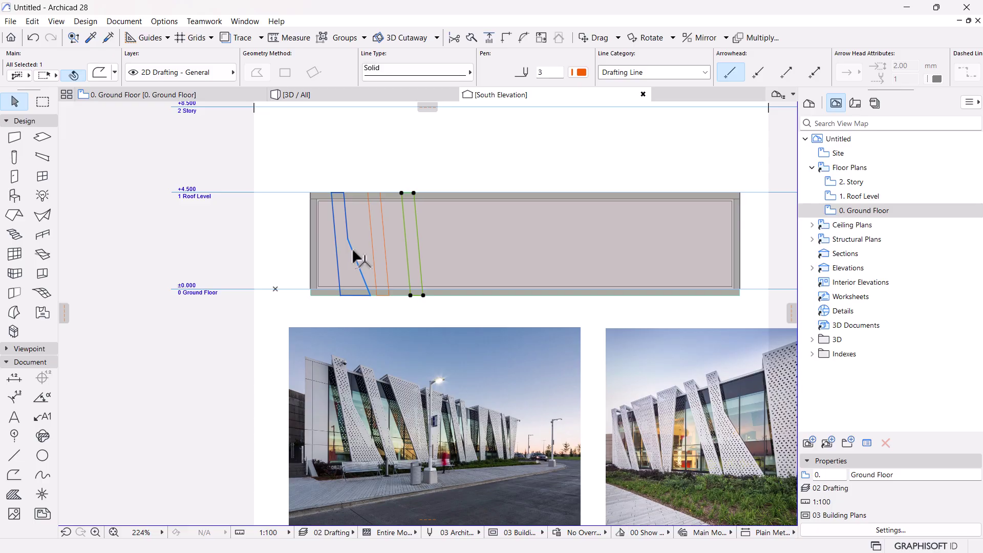
# Step: Move the third outline's top-right node right along the roof line, making its top about twice as wide as its bottom
pyautogui.moveTo(467, 303); pyautogui.dragTo(451, 329, button='middle')
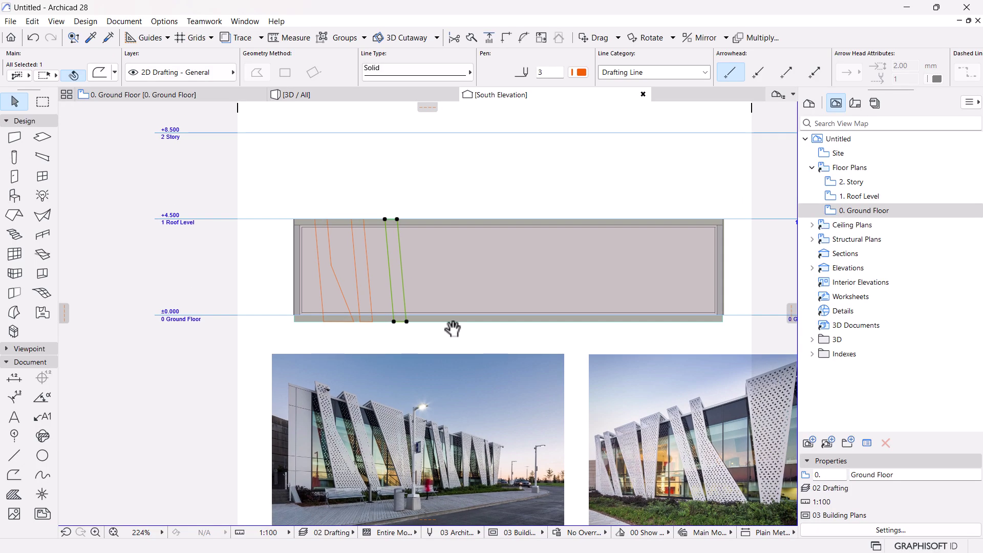
pyautogui.click(397, 219)
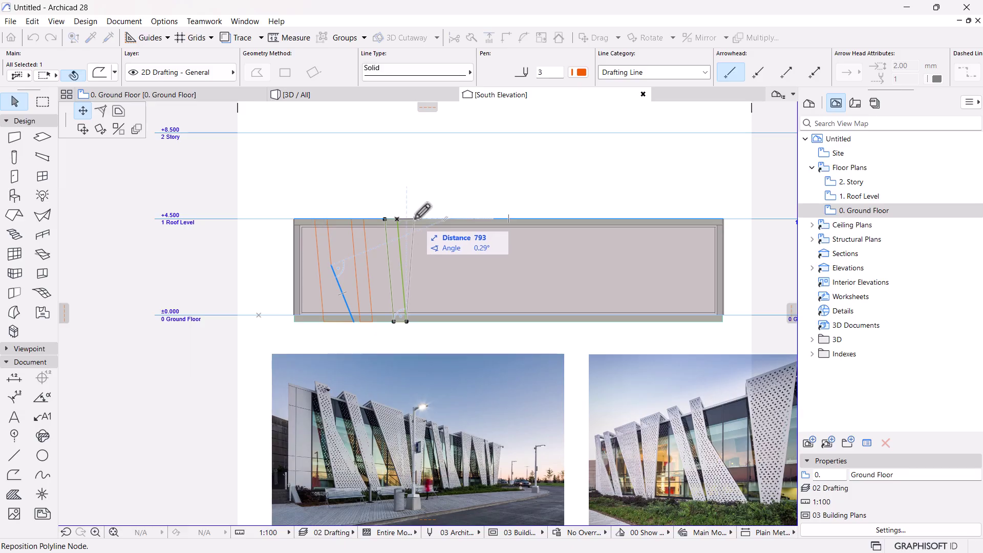
pyautogui.click(413, 218)
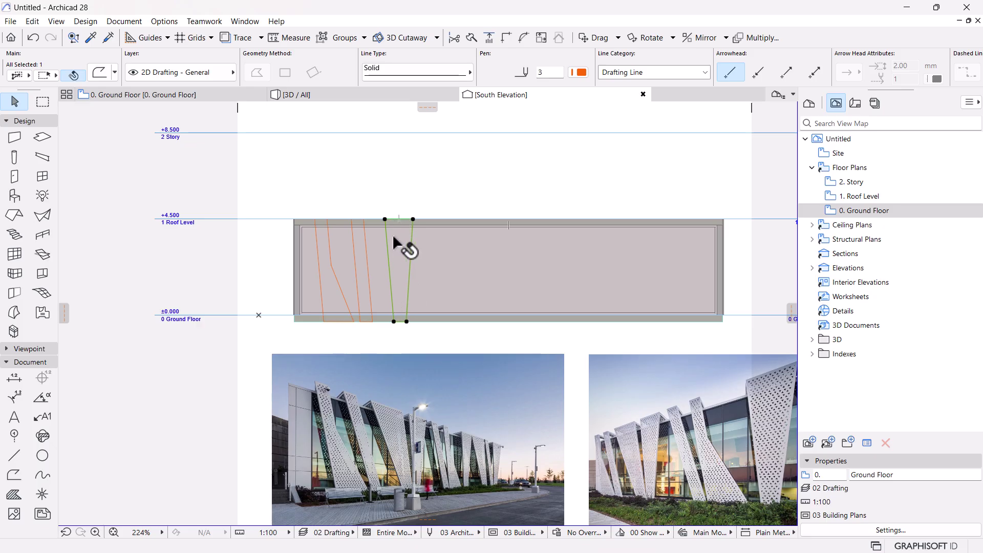
# Step: Move the third panel outline's top-left node left along the roof line to widen the panel's top
pyautogui.scroll(2, 397, 315)
pyautogui.click(385, 219)
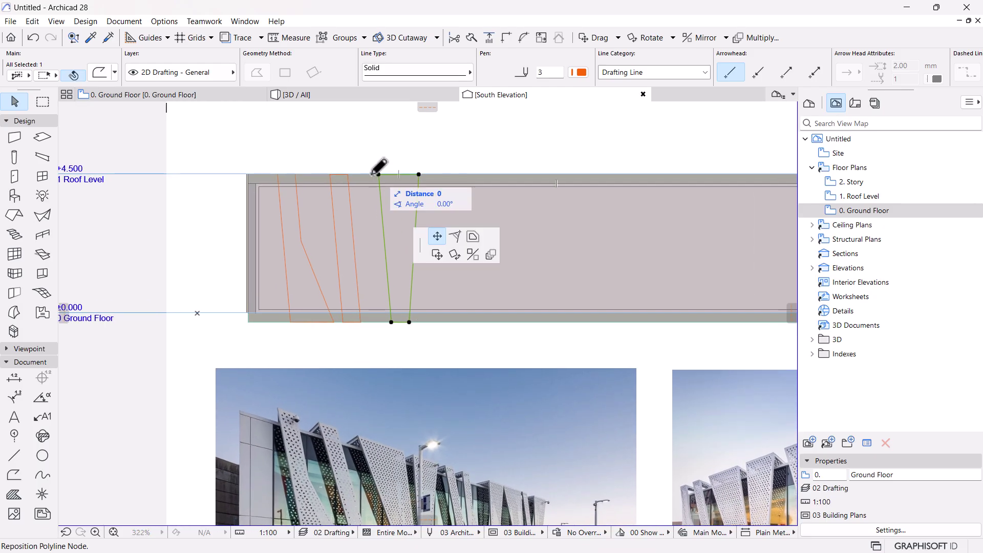
pyautogui.click(370, 175)
# Step: Shift the third outline's bottom-right node right along the base line until the right edge slants down to the right
pyautogui.click(409, 322)
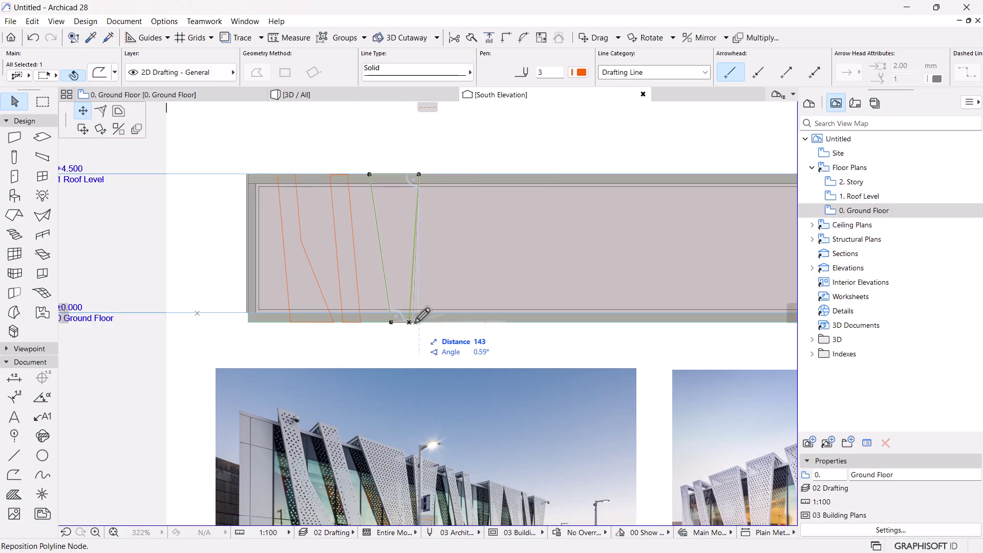
pyautogui.click(415, 321)
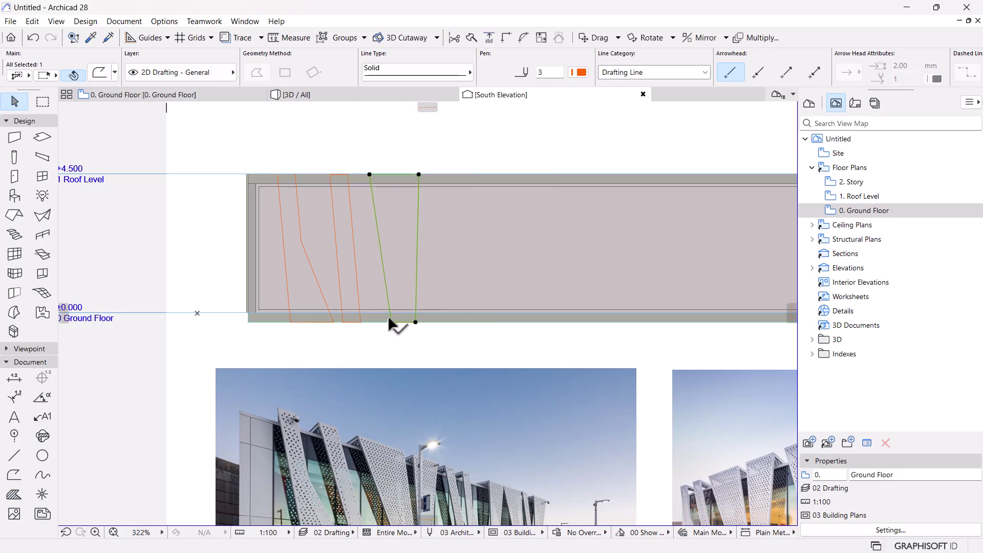
pyautogui.scroll(-3, 352, 269)
pyautogui.click(398, 304)
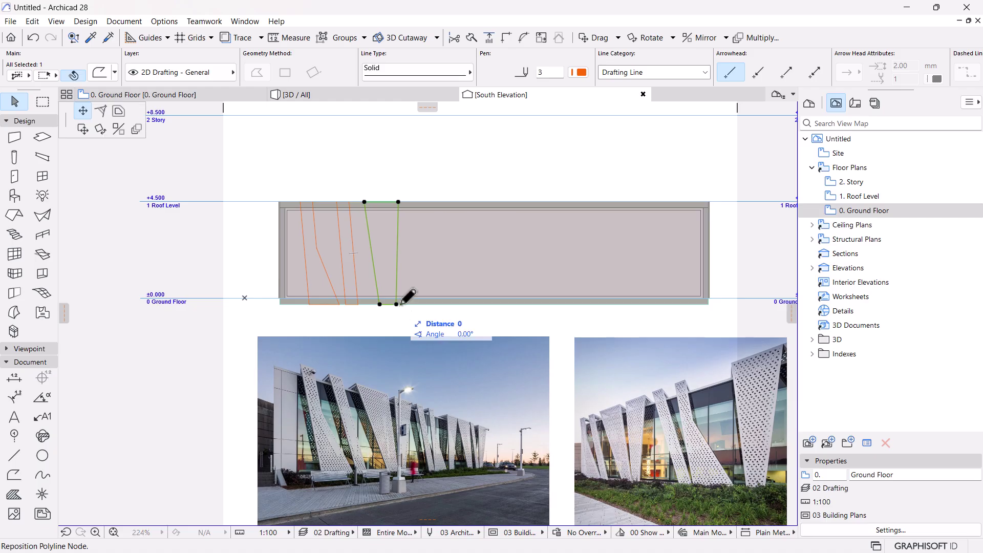
pyautogui.scroll(3, 403, 303)
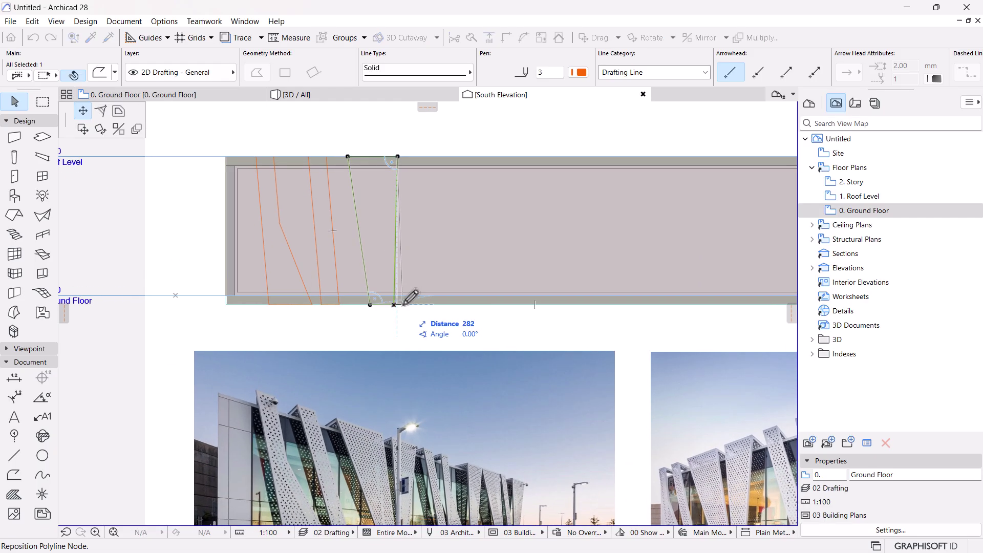
pyautogui.click(407, 305)
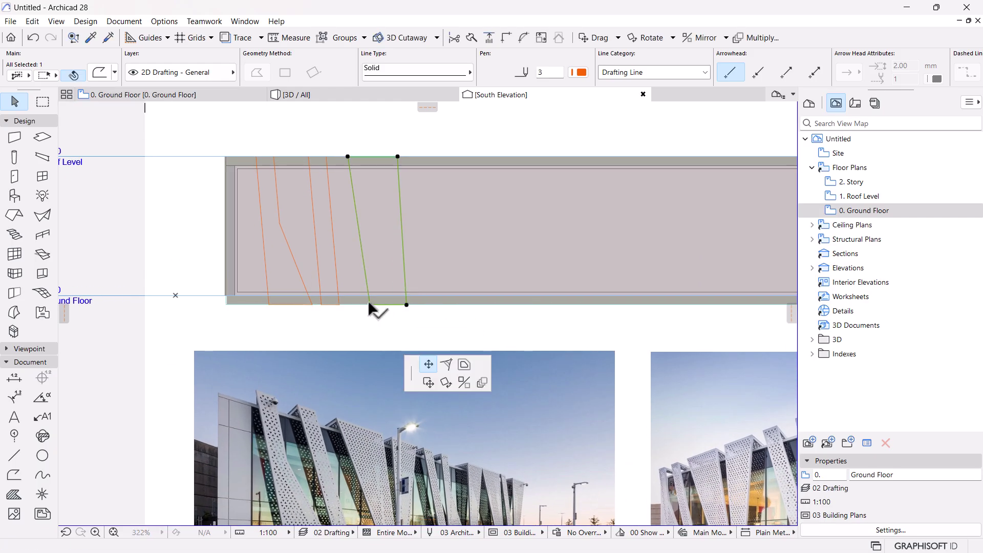
# Step: Move the third outline's bottom-left node right along the base line to narrow the panel's foot, and deselect the outline
pyautogui.click(369, 303)
pyautogui.click(382, 304)
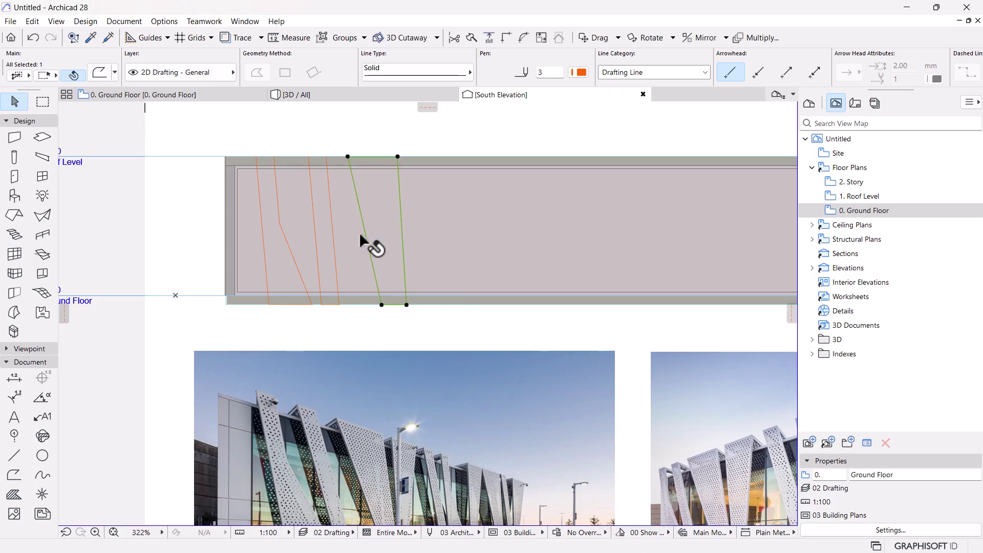
pyautogui.scroll(-3, 365, 246)
pyautogui.press('Escape')
# Step: Move the third outline's top-right node right, directly above its bottom-right node, making the right edge vertical
pyautogui.moveTo(400, 248); pyautogui.dragTo(391, 259, button='middle')
pyautogui.scroll(1, 390, 257)
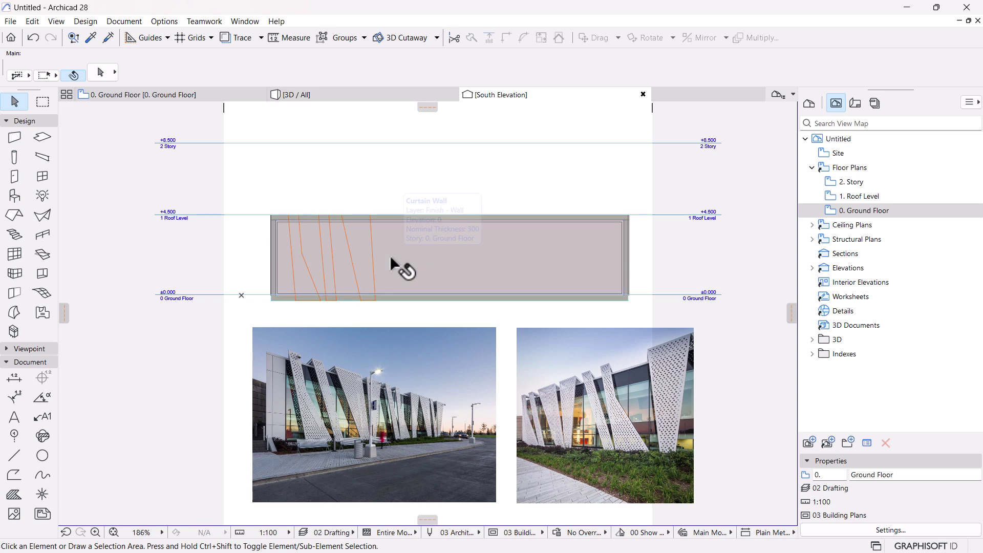
pyautogui.click(368, 243)
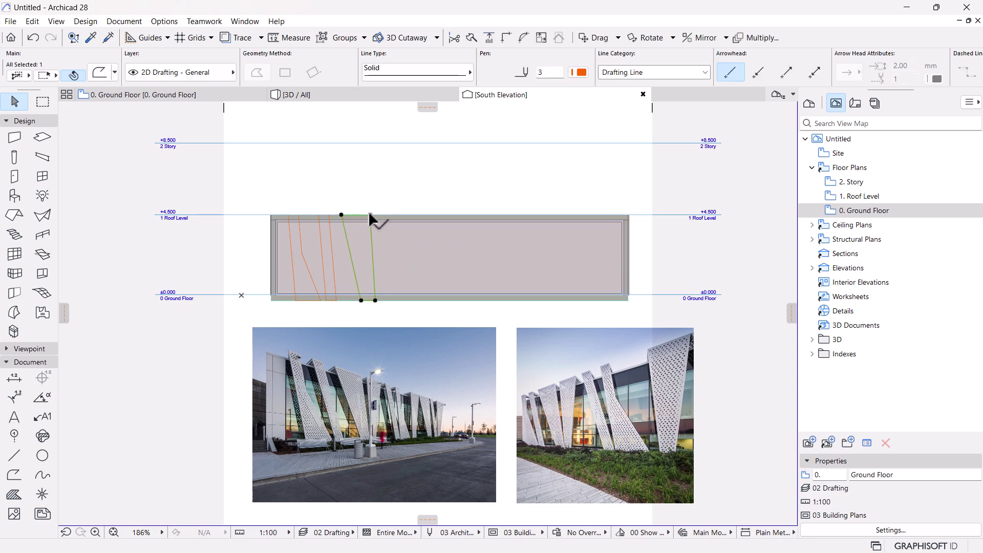
pyautogui.click(370, 215)
pyautogui.click(376, 214)
pyautogui.click(375, 214)
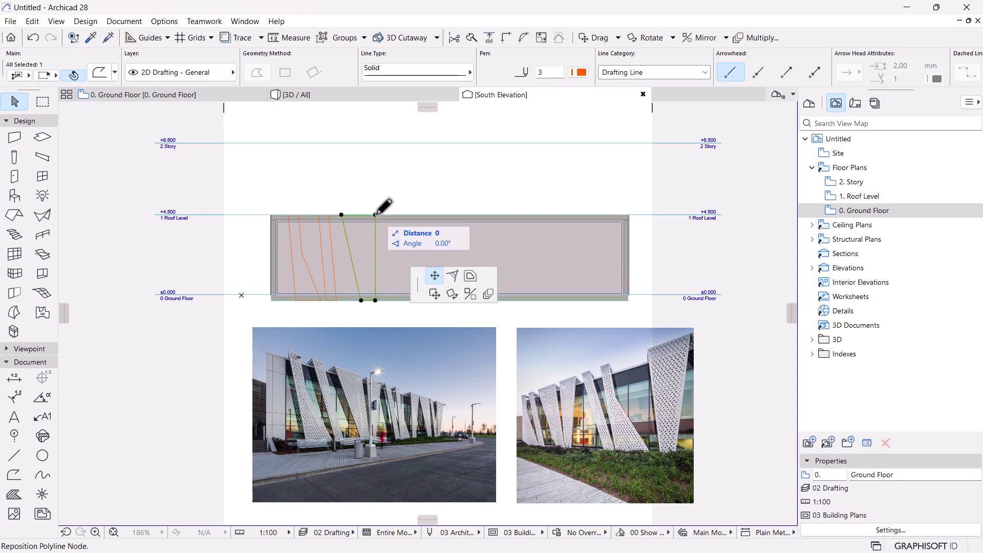
pyautogui.click(380, 213)
pyautogui.click(377, 300)
pyautogui.scroll(4, 377, 300)
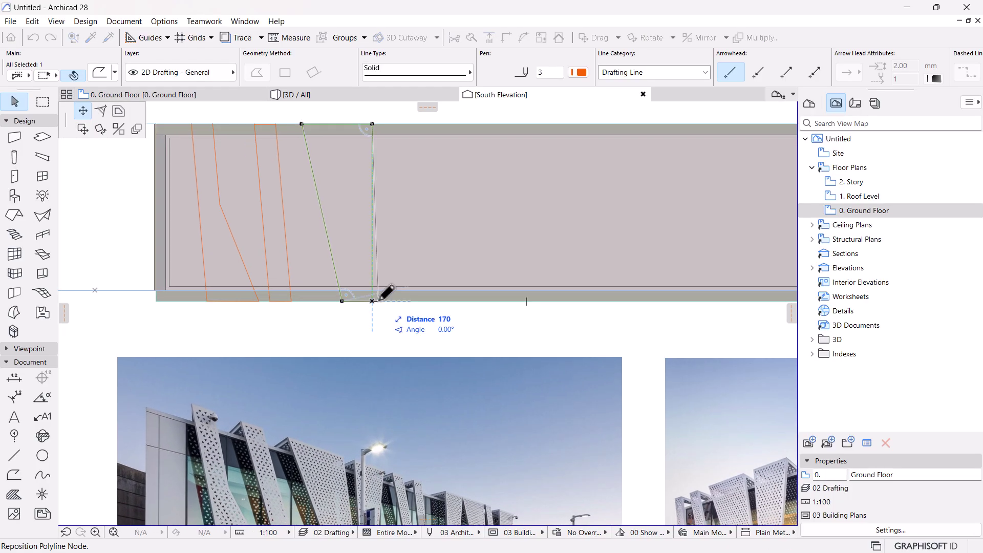
pyautogui.scroll(-3, 380, 297)
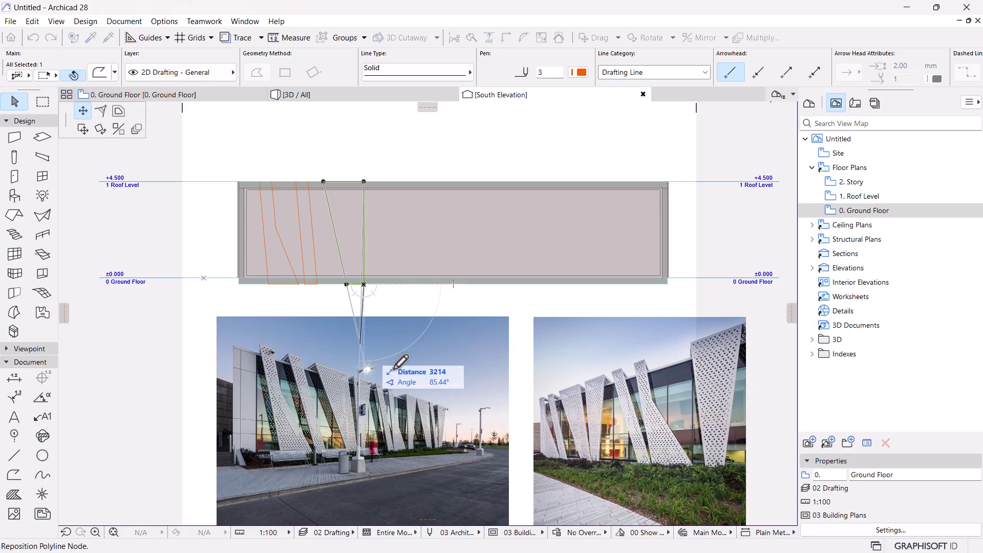
pyautogui.press('Escape')
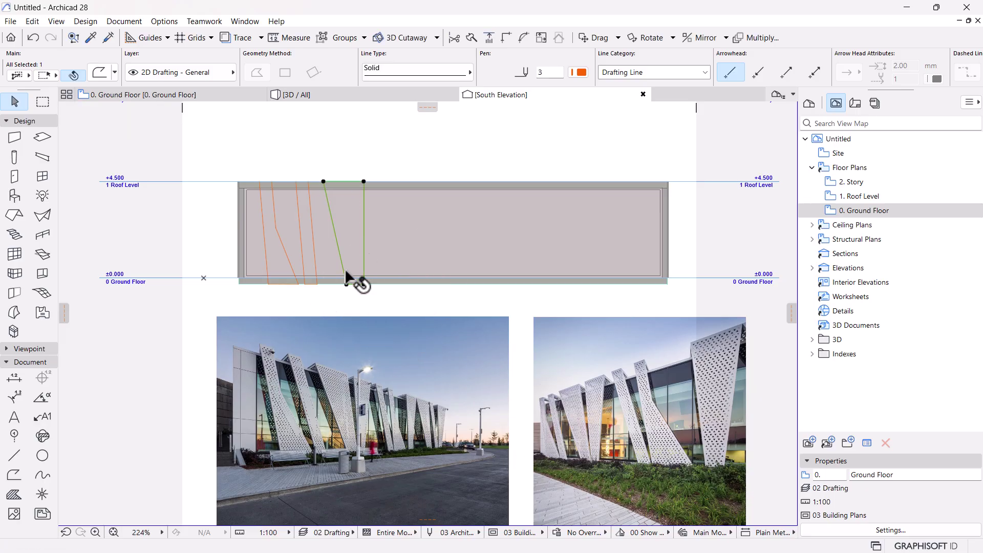
pyautogui.press('Escape')
# Step: Mirror a copy of the third panel outline about its vertical right edge
pyautogui.scroll(-3, 343, 276)
pyautogui.scroll(3, 386, 248)
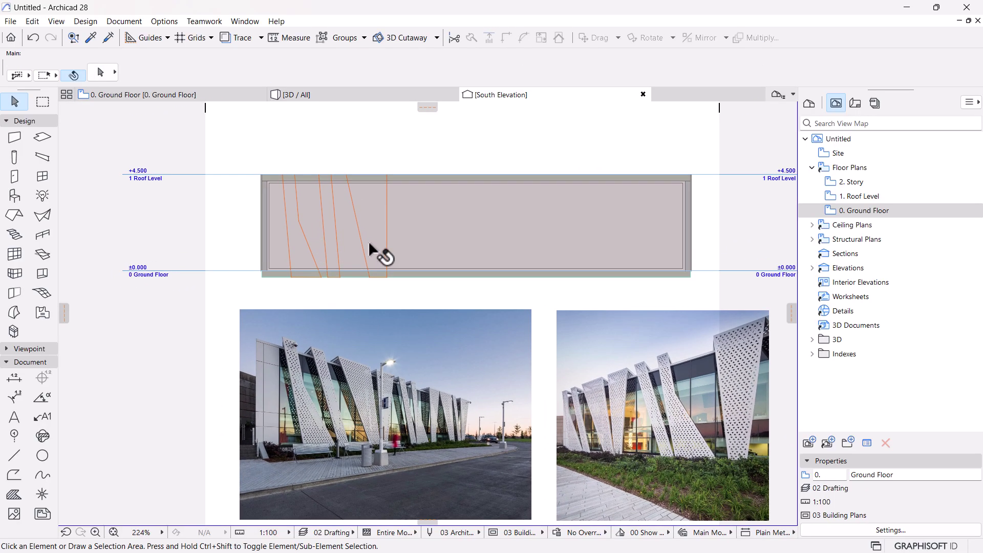
pyautogui.moveTo(372, 245); pyautogui.dragTo(352, 263, button='middle')
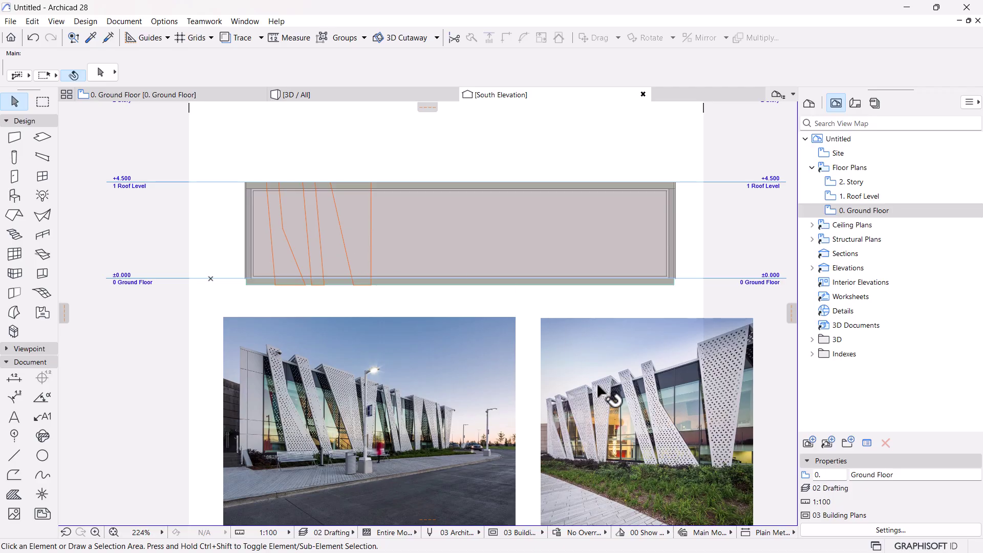
pyautogui.click(369, 224)
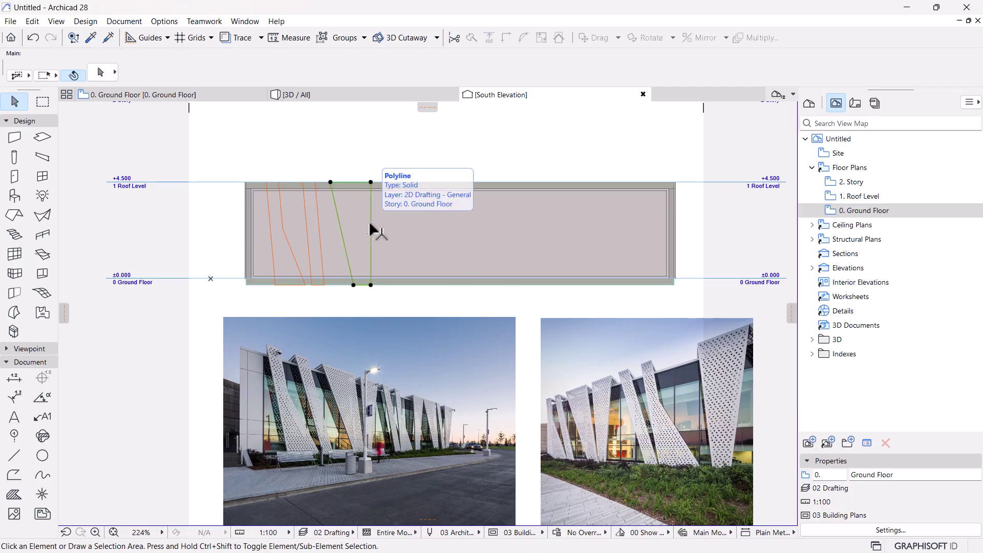
pyautogui.hotkey('ctrl', 'm')
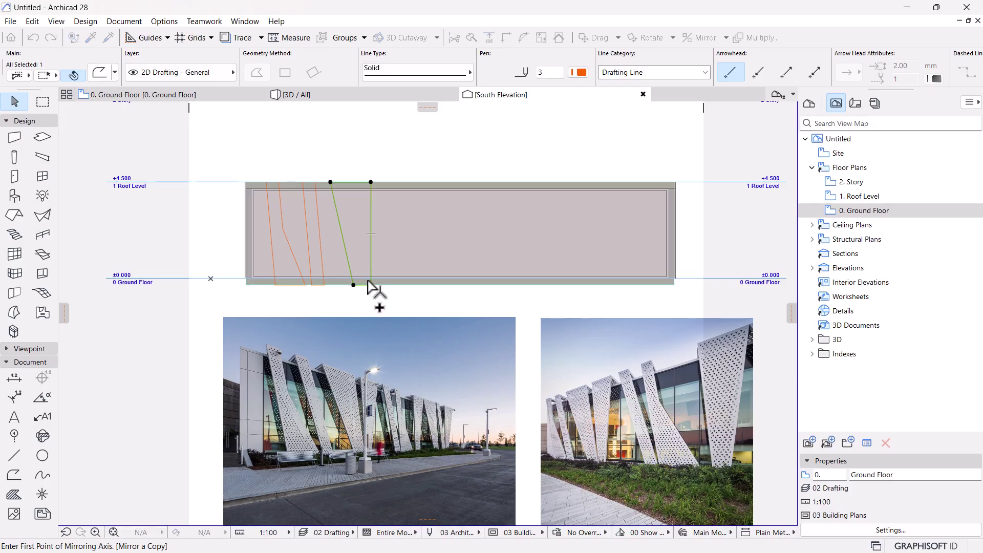
pyautogui.click(371, 285)
pyautogui.click(370, 182)
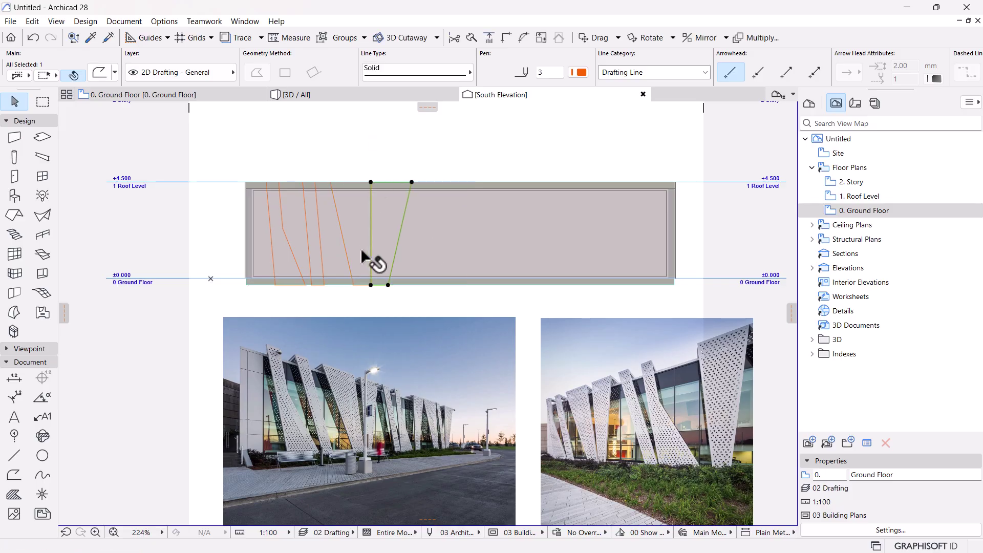
# Step: Drag the mirrored fourth outline horizontally to the right, away from the third panel
pyautogui.hotkey('ctrl', 'd')
pyautogui.click(367, 155)
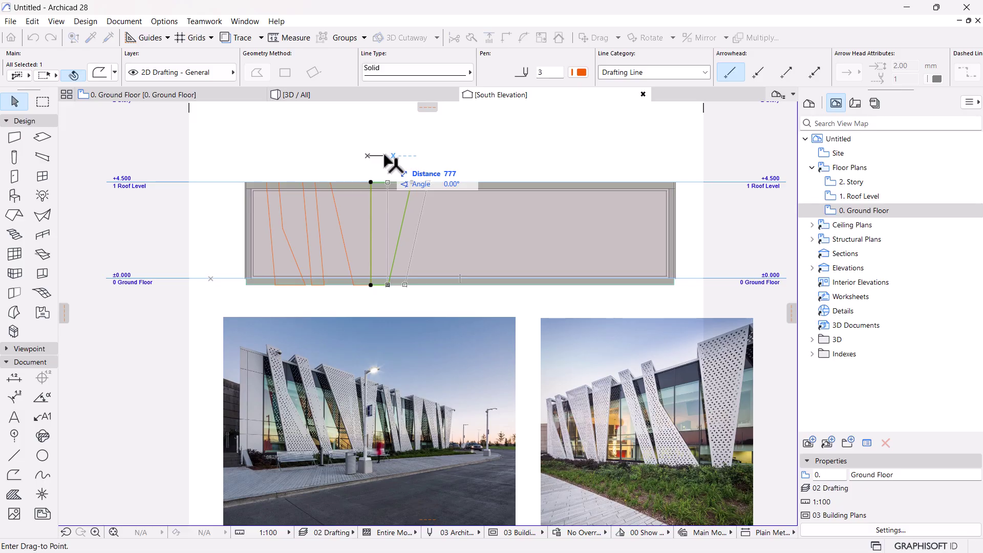
# Step: Move the selected tapered polyline so it sits with a small gap beside the neighbouring panel outline's vertical edge
pyautogui.click(376, 156)
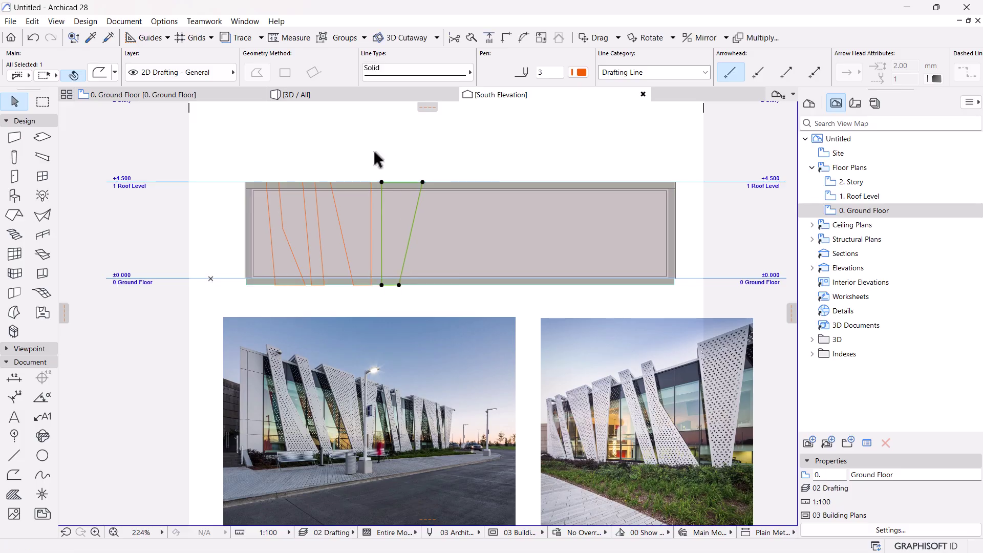
pyautogui.scroll(2, 388, 326)
pyautogui.hotkey('ctrl', 'd')
pyautogui.click(390, 296)
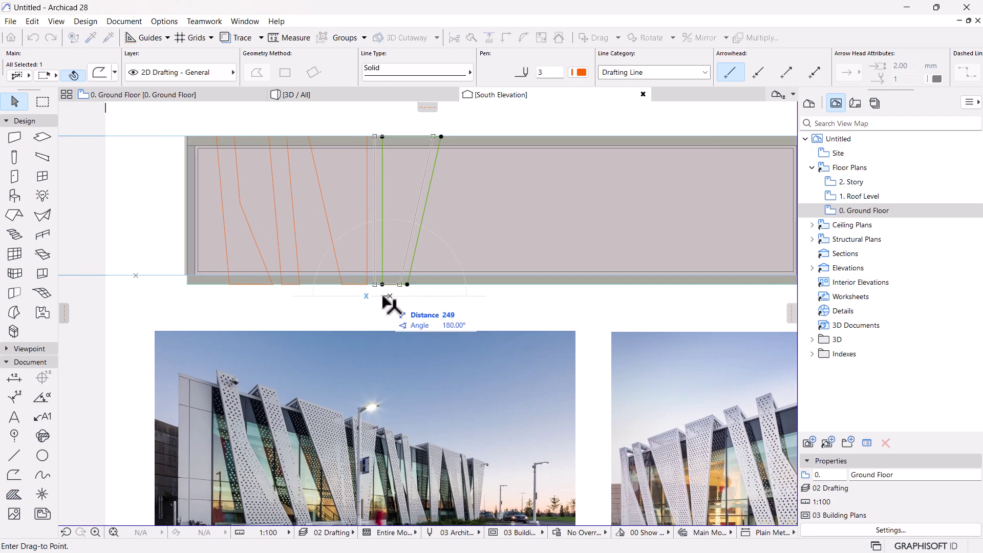
pyautogui.press('Return')
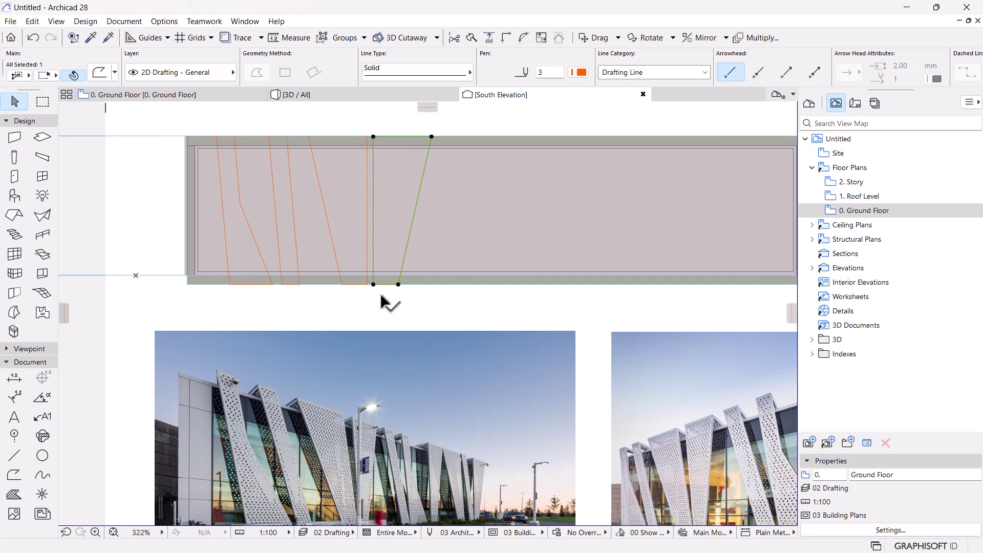
# Step: Shift the tapered outline's upper-left node horizontally to the right along the roof line, making its left edge lean, and deselect it
pyautogui.scroll(-1, 461, 366)
pyautogui.scroll(3, 611, 482)
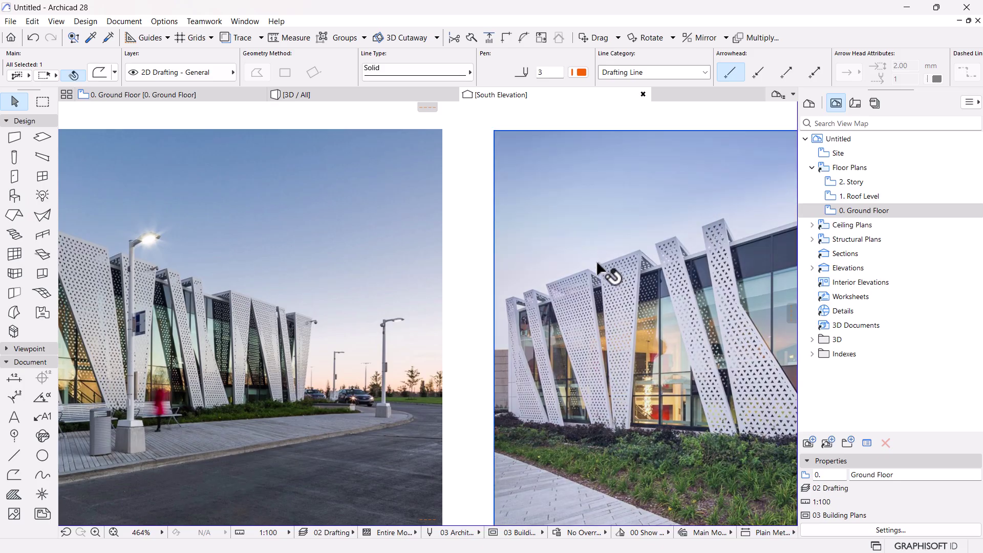
pyautogui.scroll(-2, 486, 287)
pyautogui.scroll(-4, 489, 290)
pyautogui.scroll(5, 456, 292)
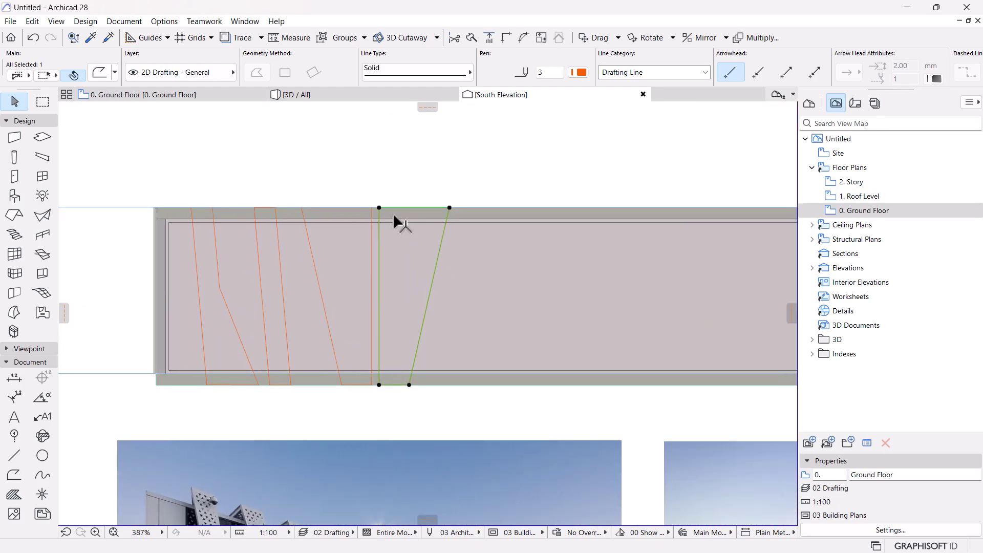
pyautogui.click(379, 208)
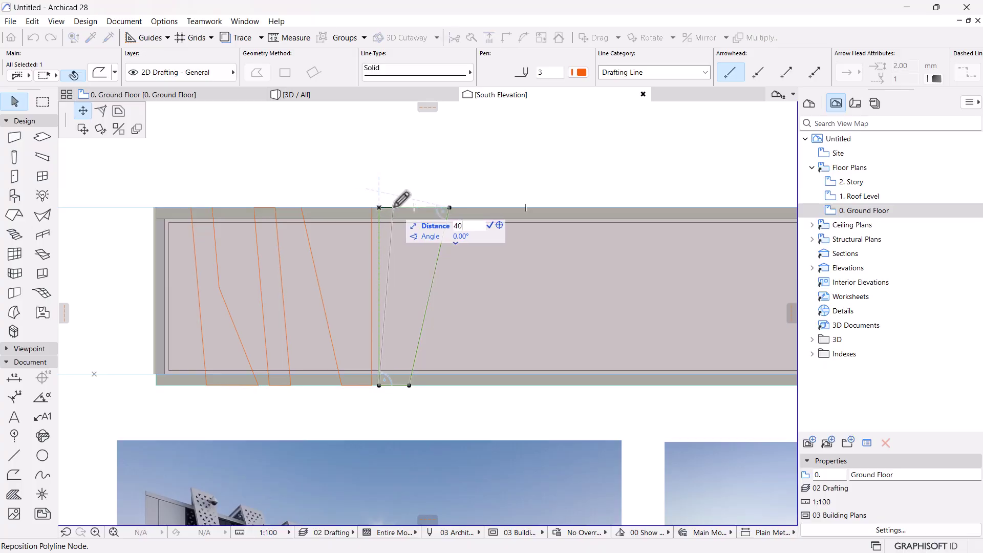
pyautogui.click(394, 207)
pyautogui.scroll(-3, 326, 264)
pyautogui.moveTo(327, 264); pyautogui.dragTo(326, 257, button='middle')
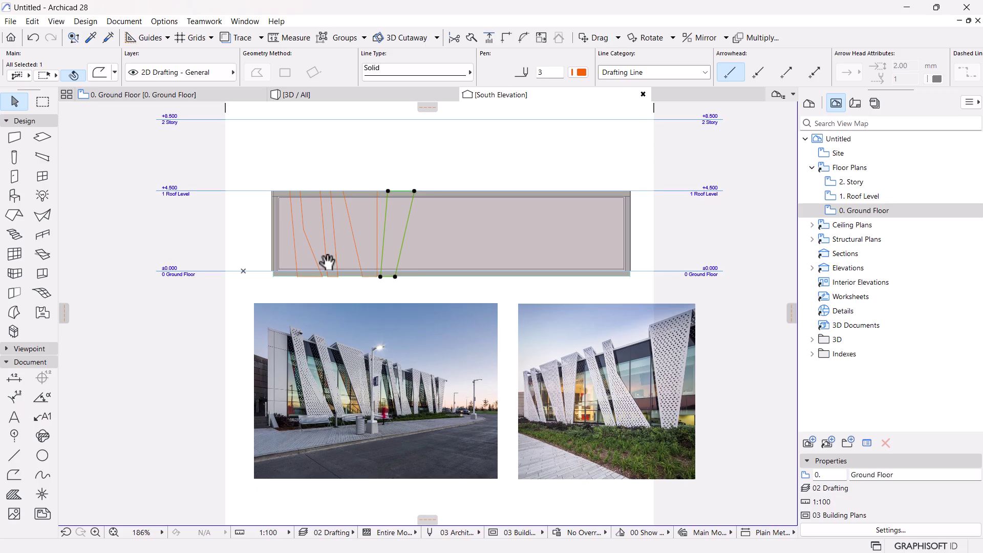
pyautogui.click(417, 175)
# Step: Copy the narrow slanted panel outline horizontally along the wall base to the right of the last tapered panel
pyautogui.scroll(1, 502, 263)
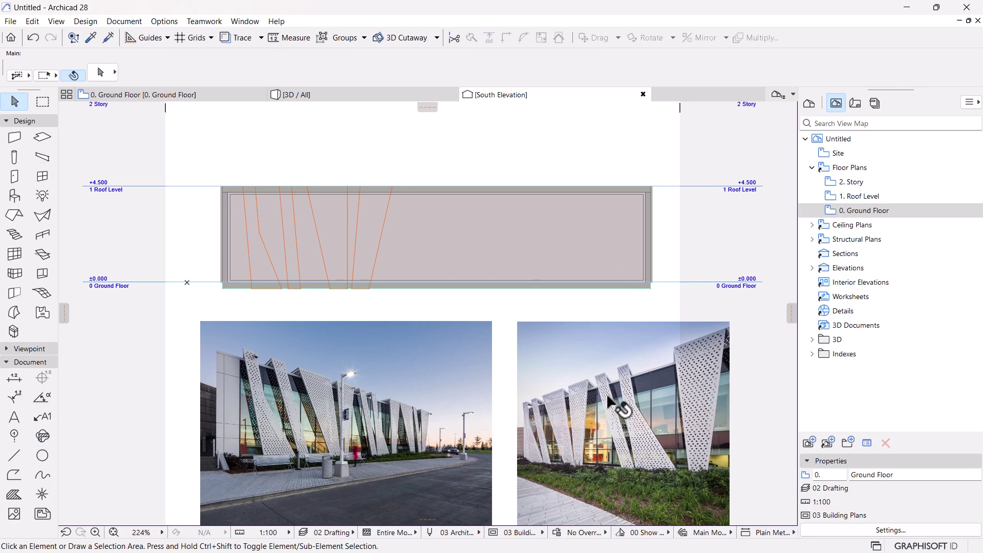
pyautogui.click(297, 256)
pyautogui.hotkey('ctrl', 'shift', 'd')
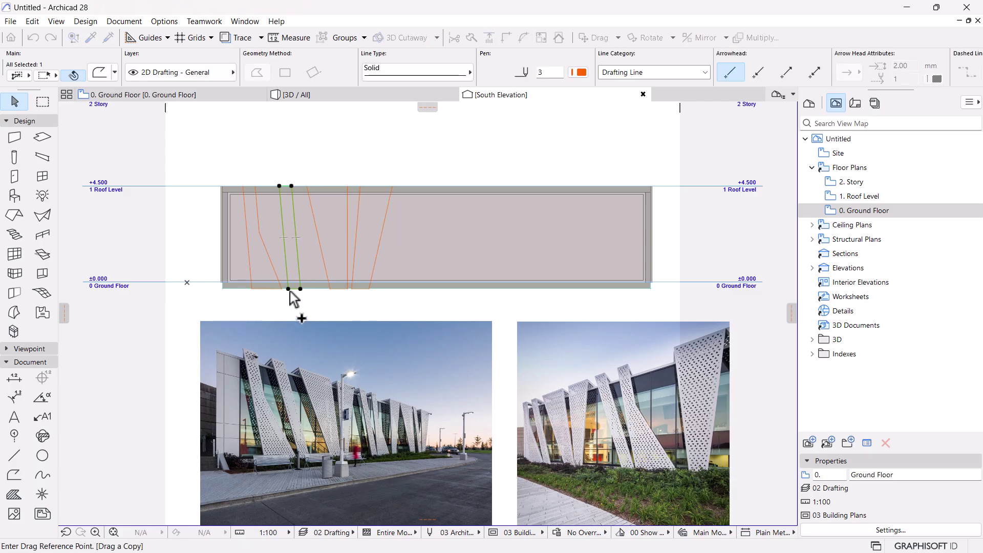
pyautogui.click(288, 289)
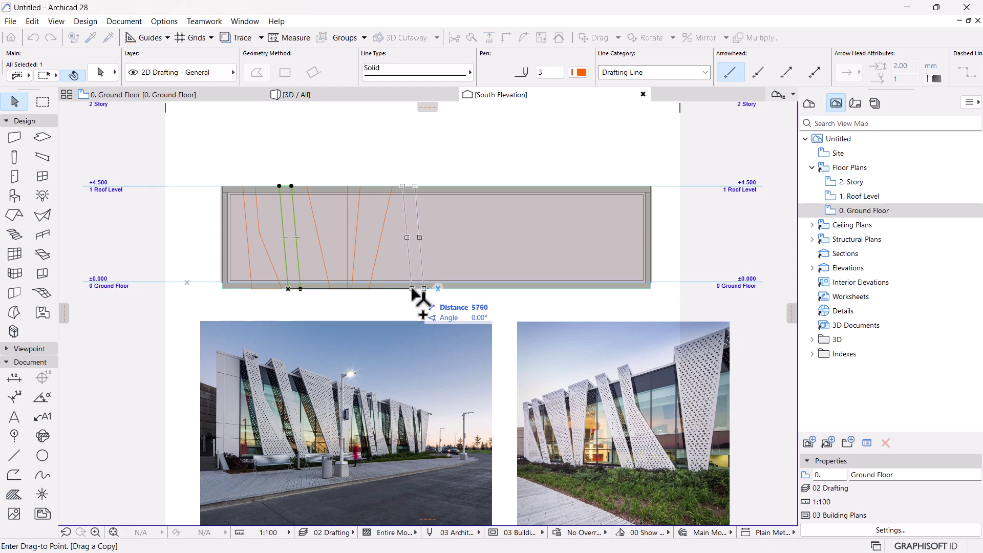
pyautogui.click(415, 289)
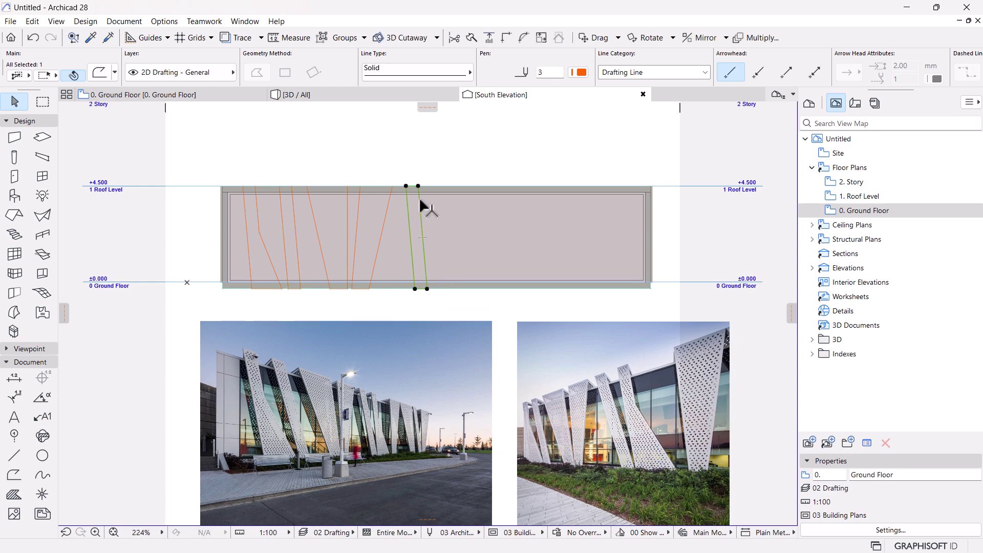
# Step: Align the copied narrow panel's upper-left corner with the tapered panel's upper-right corner, offset it 300 mm to the right, and deselect it
pyautogui.scroll(2, 413, 186)
pyautogui.hotkey('ctrl', 'd')
pyautogui.click(401, 187)
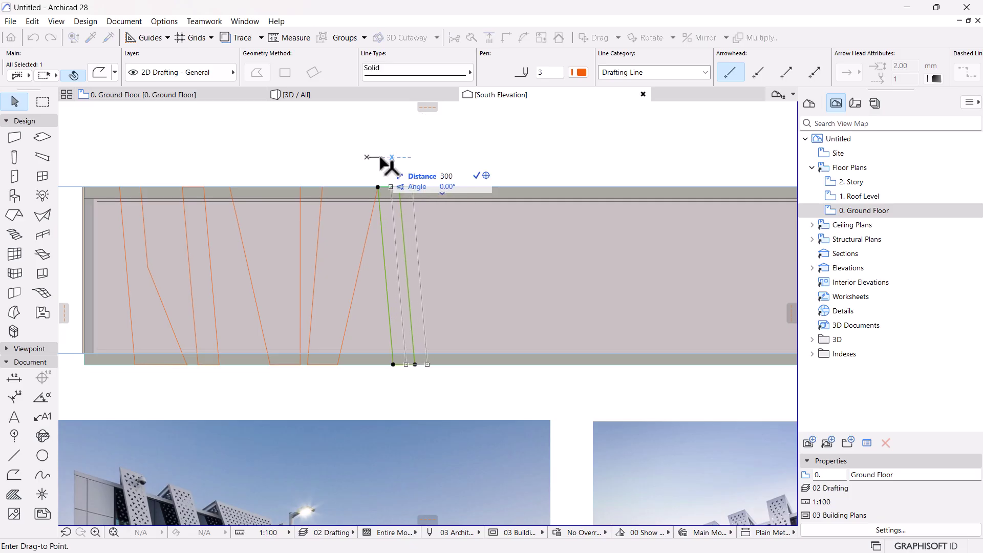
pyautogui.click(382, 158)
pyautogui.scroll(-3, 390, 169)
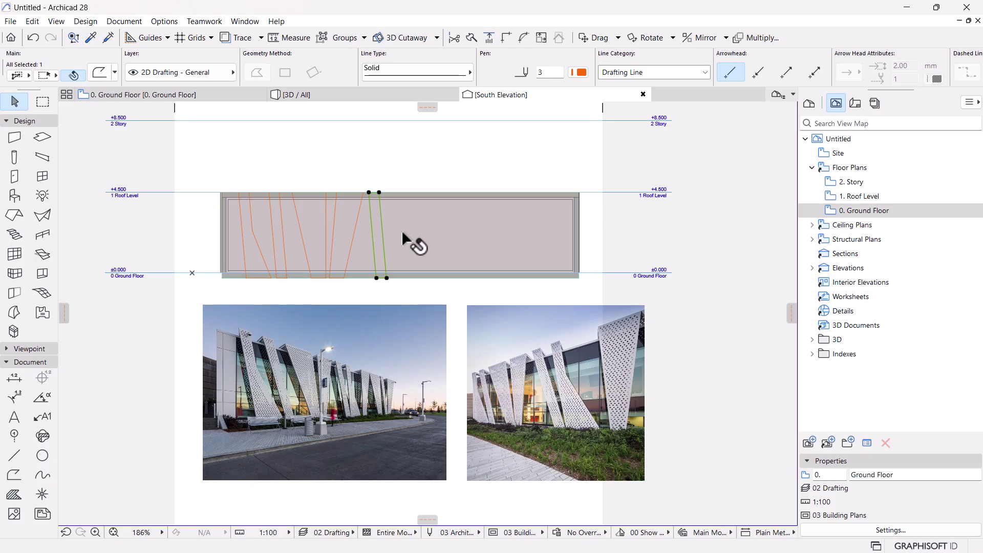
pyautogui.scroll(2, 410, 248)
pyautogui.press('Escape')
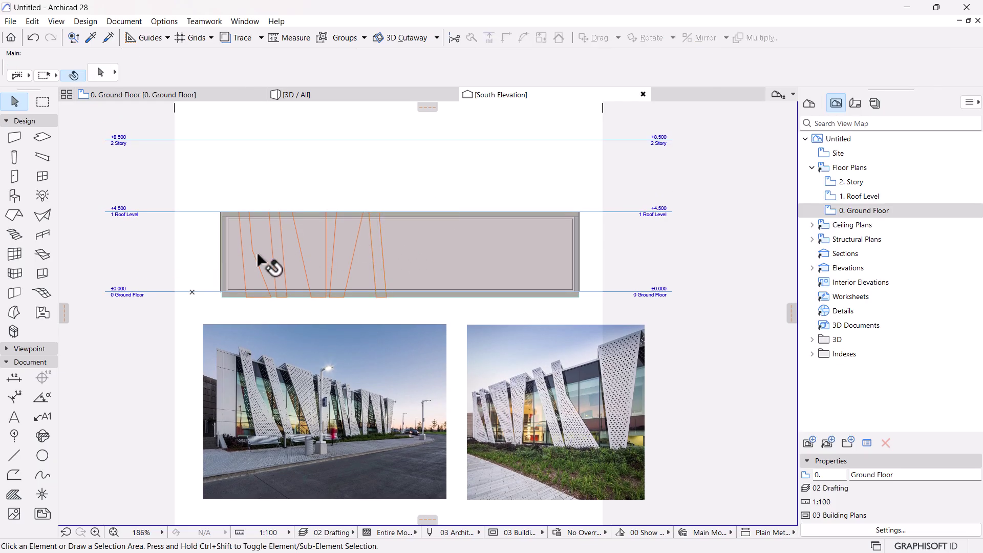
# Step: Copy the first bent panel outline so its lower-left corner meets the lower-right corner of the new narrow panel
pyautogui.click(252, 251)
pyautogui.hotkey('ctrl', 'shift', 'd')
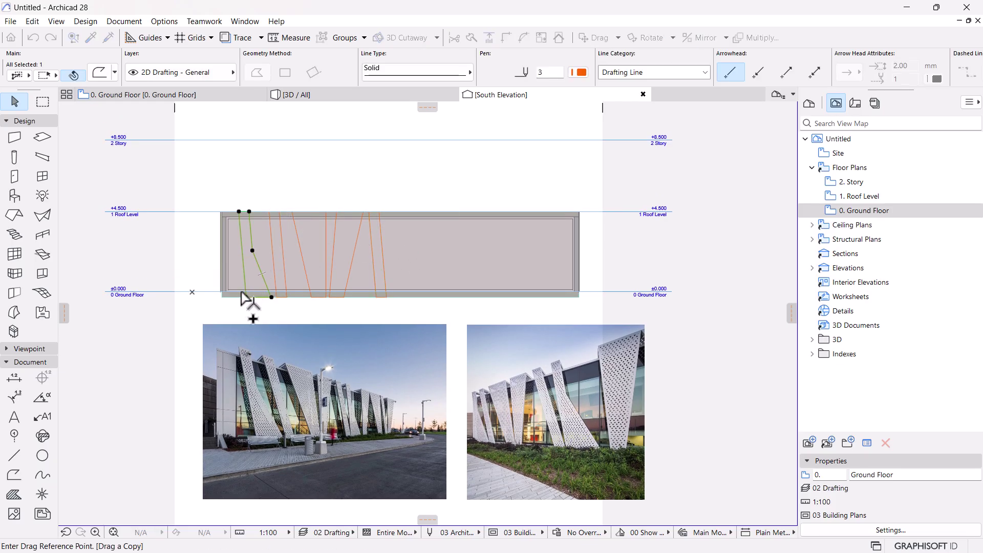
pyautogui.click(246, 296)
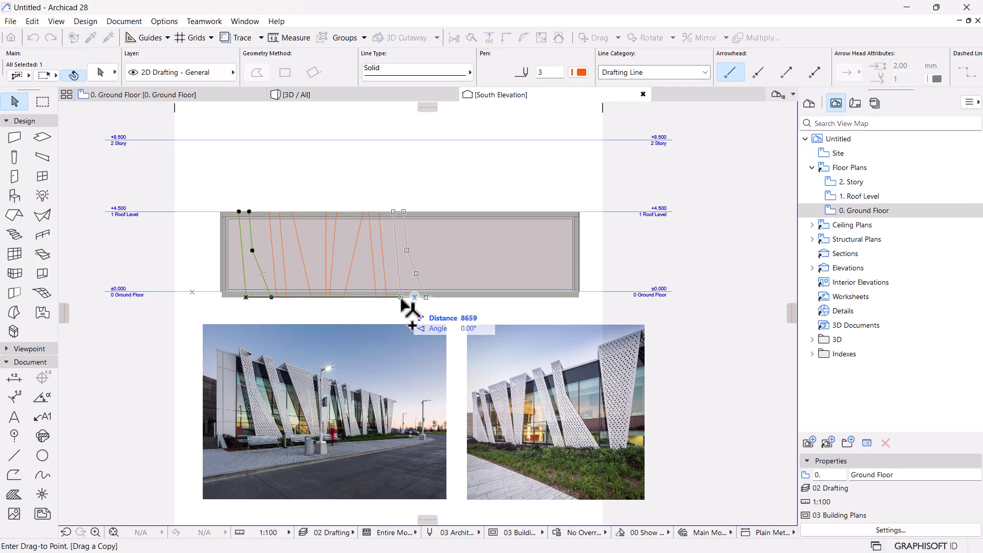
pyautogui.click(388, 297)
pyautogui.click(387, 297)
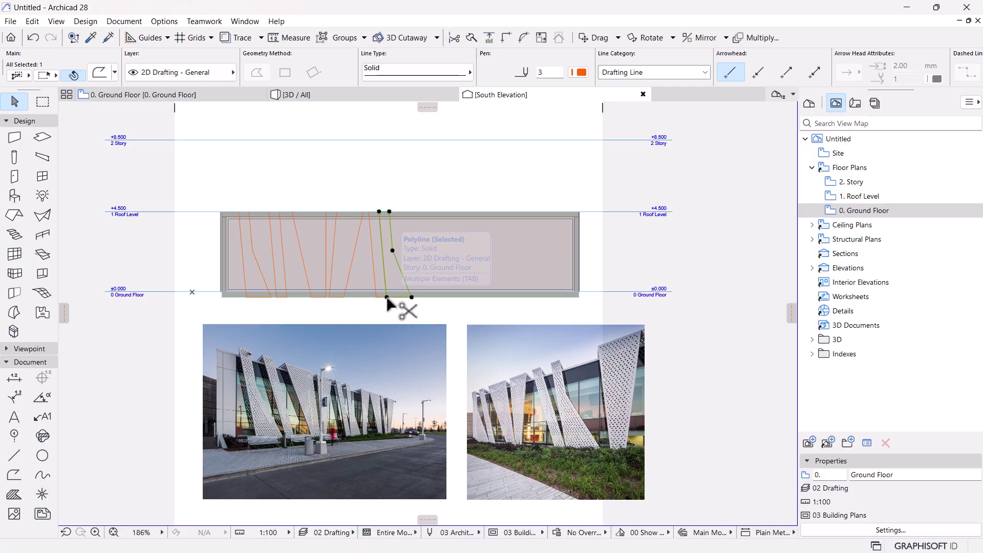
# Step: Move the copied bent panel to the right along the wall base, leaving a gap from the narrow panel
pyautogui.click(408, 275)
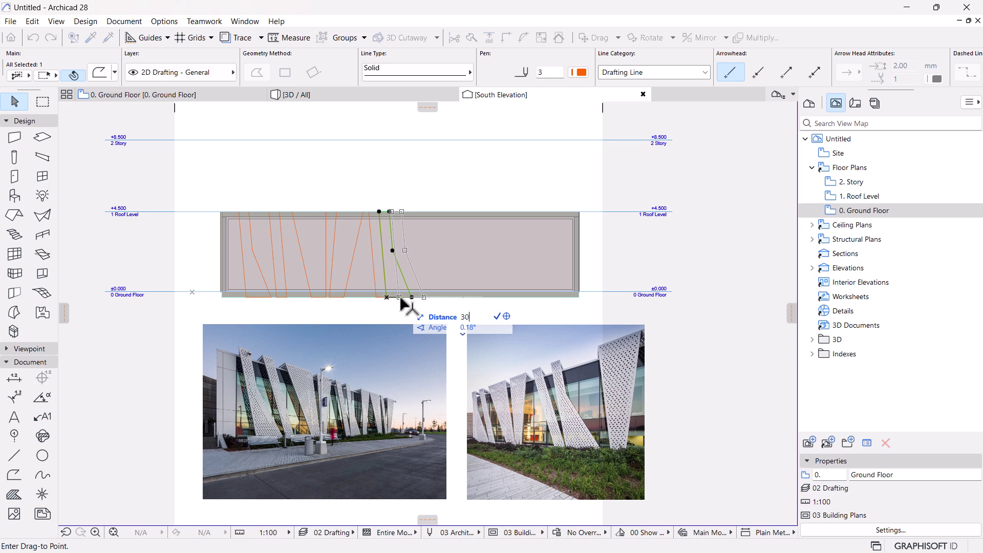
pyautogui.click(400, 298)
pyautogui.scroll(2, 414, 233)
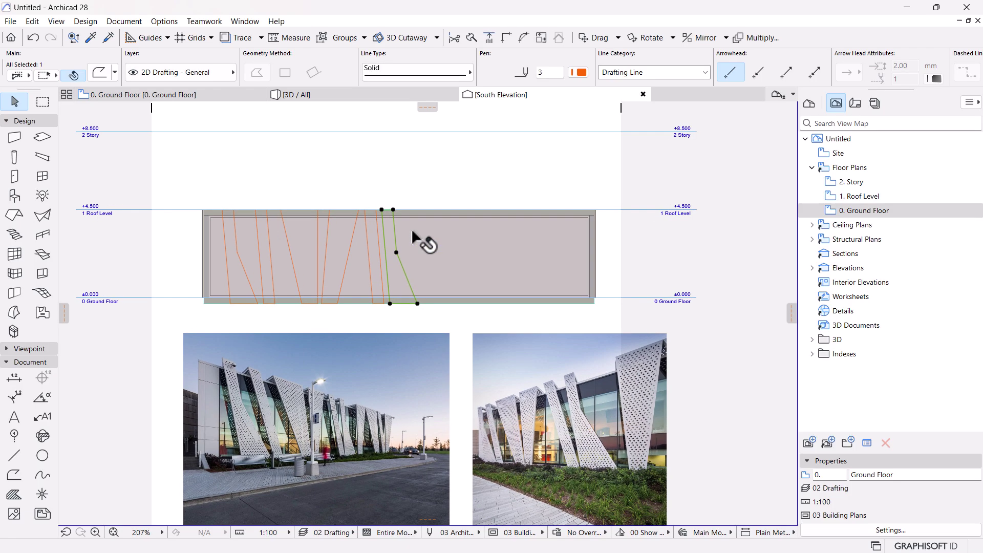
pyautogui.moveTo(414, 233)
pyautogui.mouseDown(button='middle')
pyautogui.moveTo(392, 238)
pyautogui.moveTo(378, 196)
pyautogui.mouseUp(button='middle')
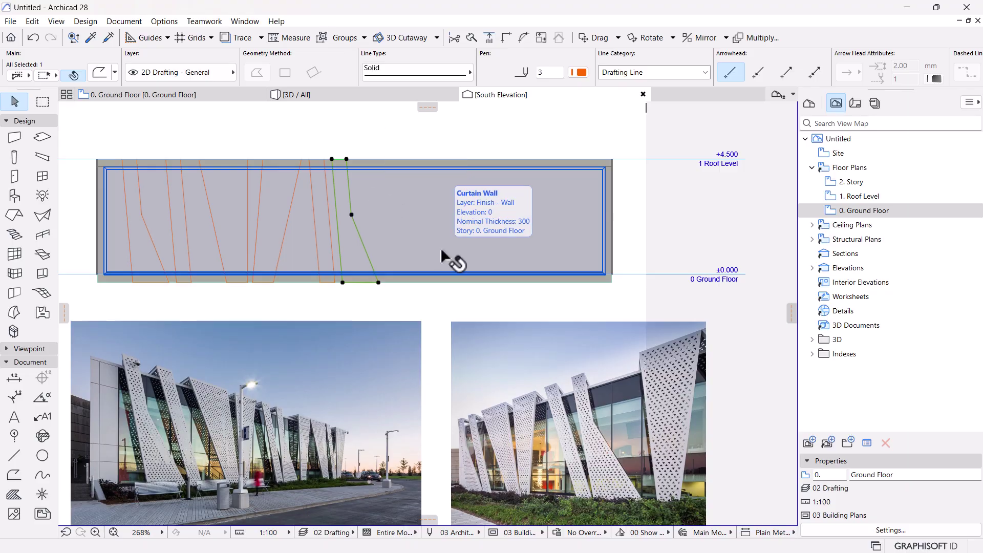
# Step: Try rotating the copied bent panel clockwise about its lower-left corner
pyautogui.scroll(-3, 440, 248)
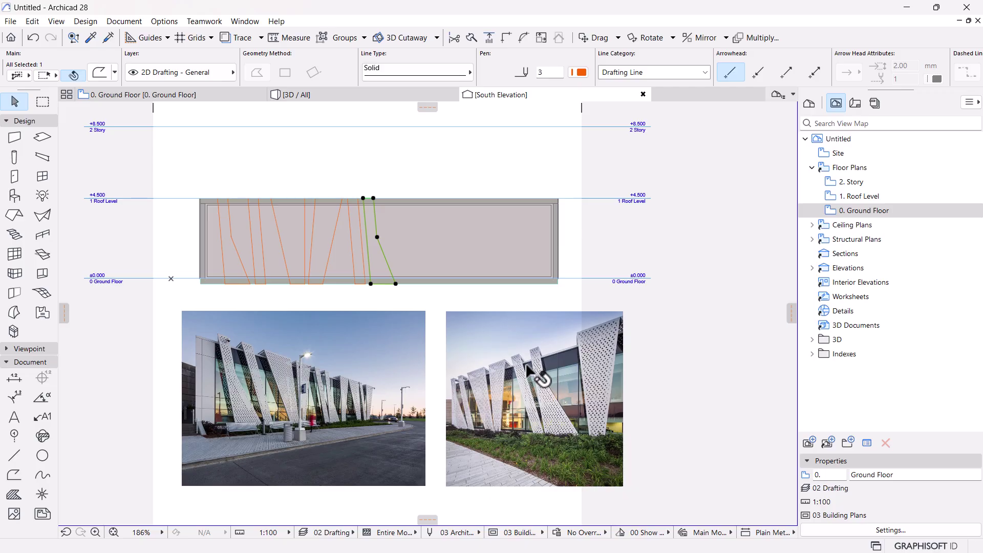
pyautogui.scroll(2, 391, 209)
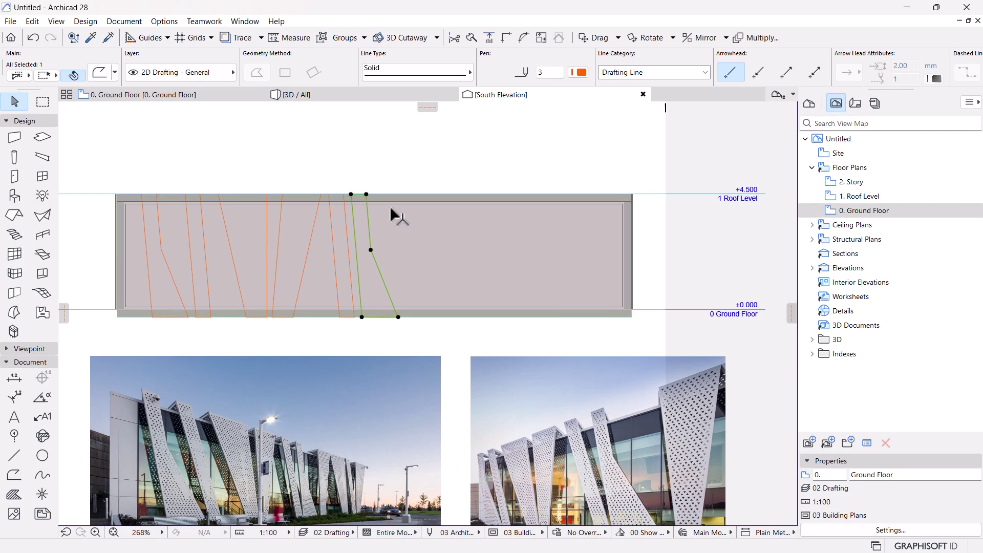
pyautogui.hotkey('ctrl', 'e')
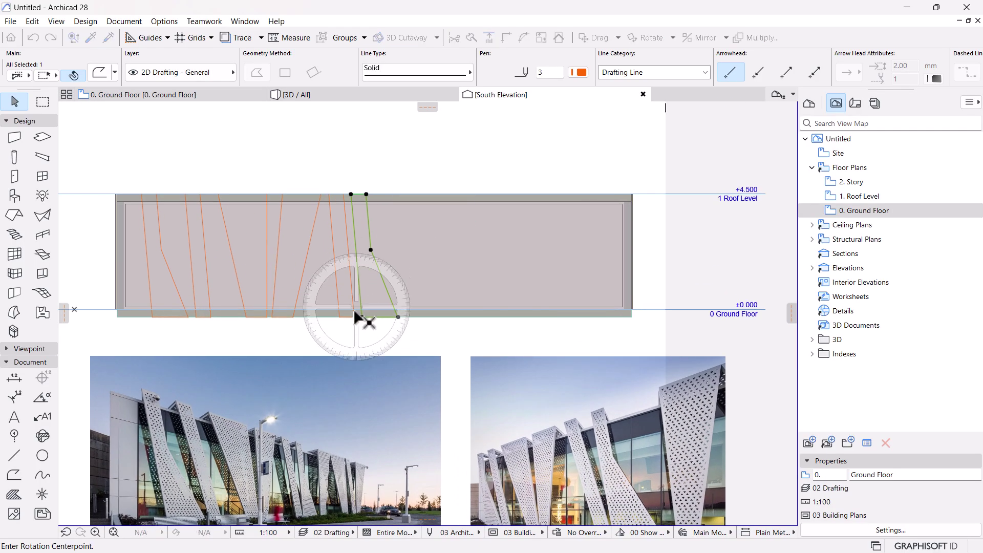
pyautogui.click(361, 317)
pyautogui.click(351, 194)
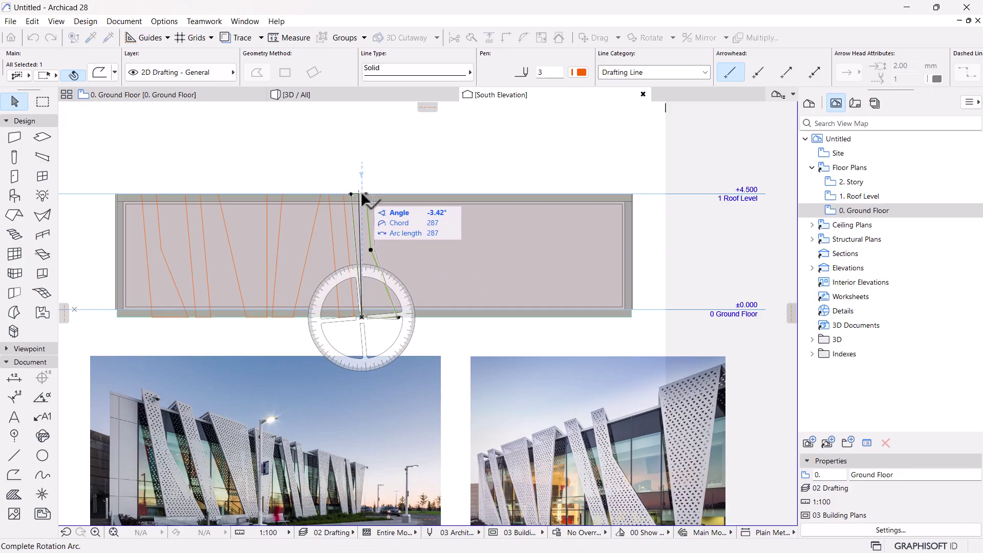
pyautogui.click(369, 198)
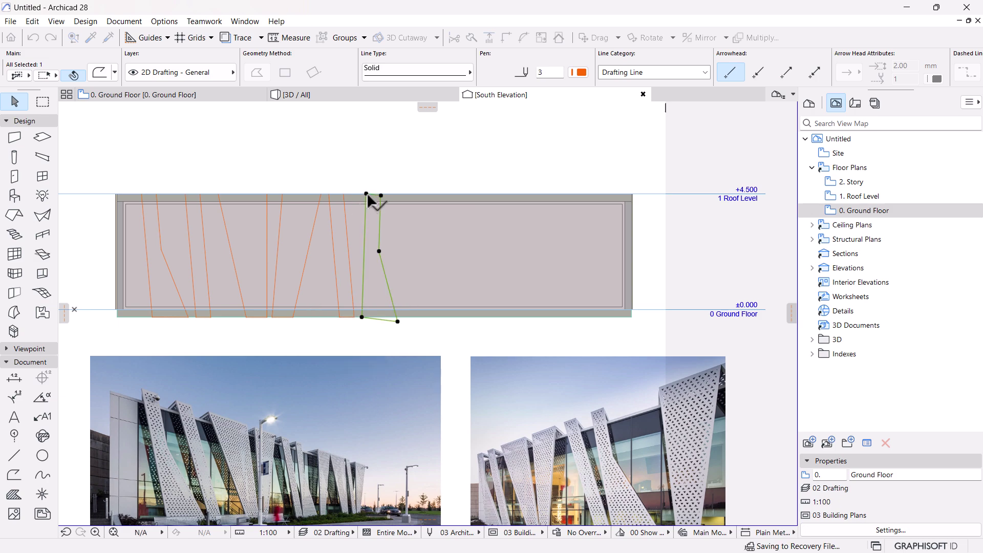
pyautogui.scroll(-3, 410, 328)
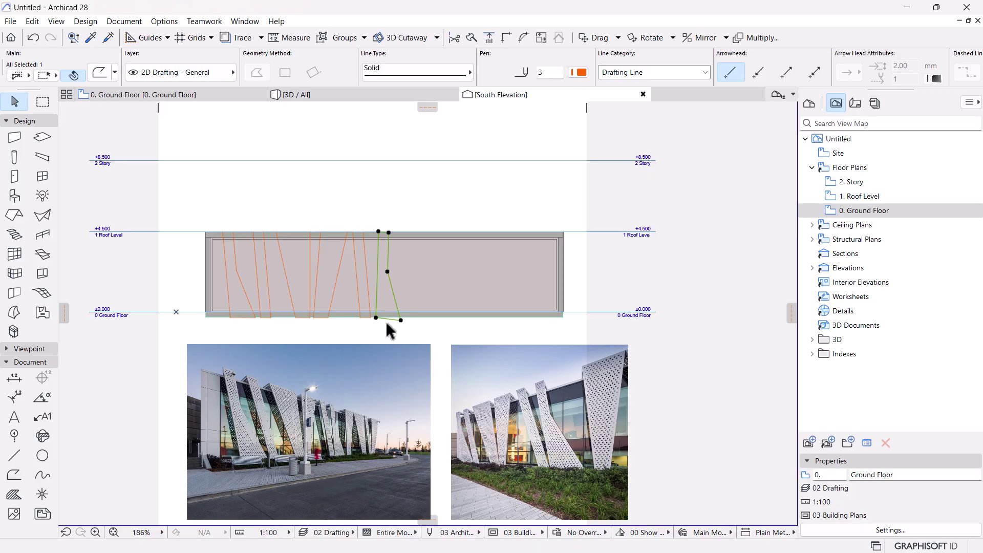
# Step: Move the copied narrow and bent panels together 1000 mm horizontally to the right
pyautogui.moveTo(390, 331)
pyautogui.keyDown('ctrl'); pyautogui.mouseDown()
pyautogui.moveTo(370, 281)
pyautogui.moveTo(373, 333)
pyautogui.mouseUp(); pyautogui.keyUp('ctrl')
pyautogui.click(362, 329)
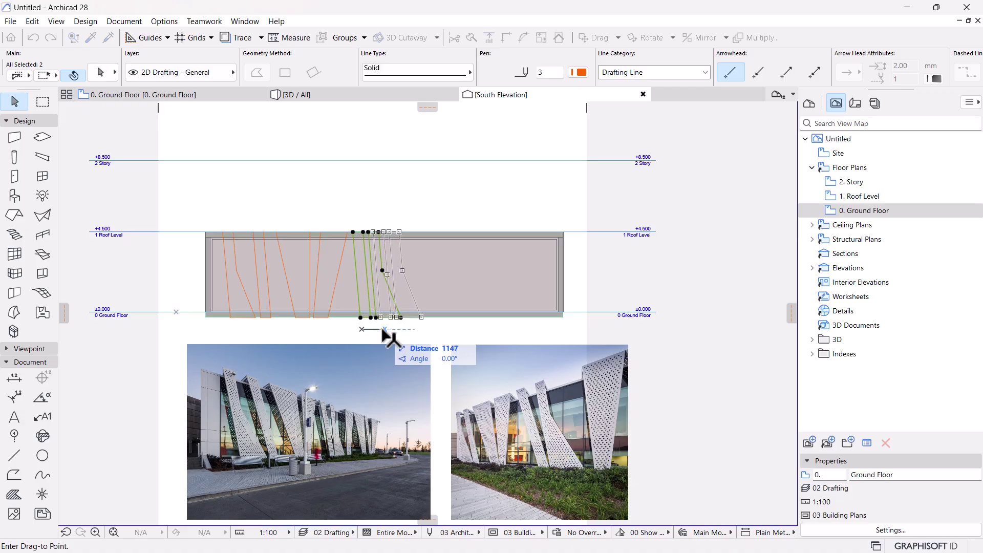
pyautogui.write('10')
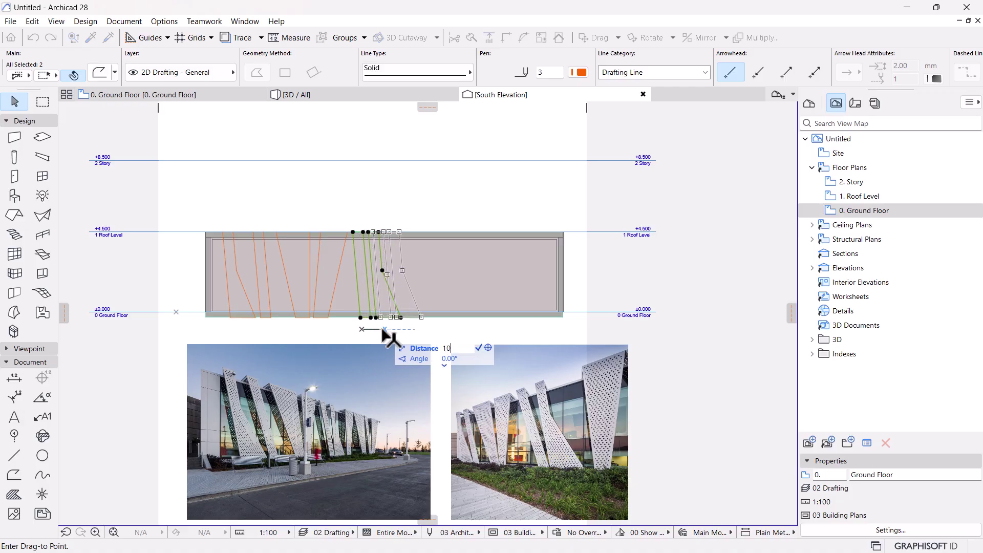
pyautogui.write('00')
pyautogui.press('Return')
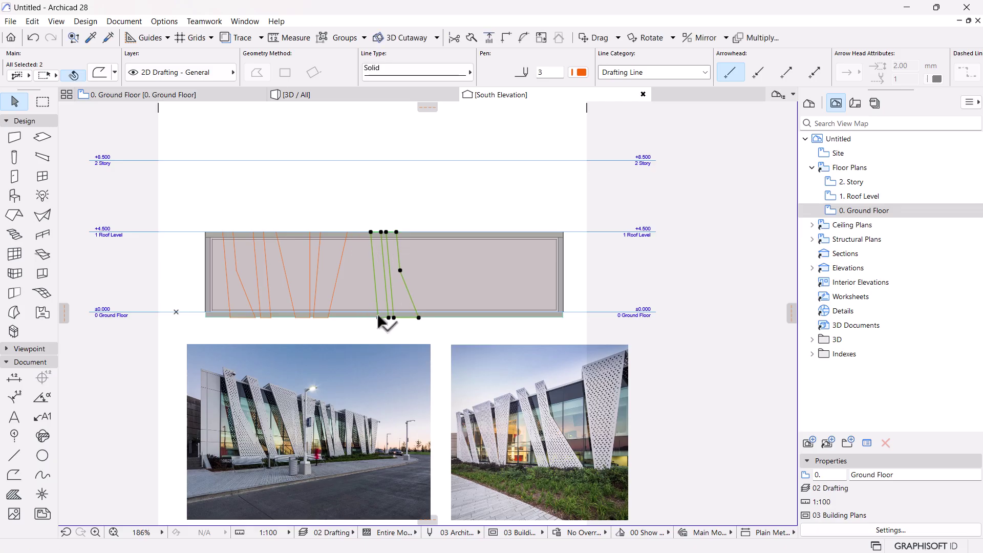
# Step: Rotate the copied narrow panel counterclockwise about its lower-left corner by about 8.5 degrees
pyautogui.click(384, 325)
pyautogui.click(379, 319)
pyautogui.hotkey('ctrl', 'e')
pyautogui.click(379, 318)
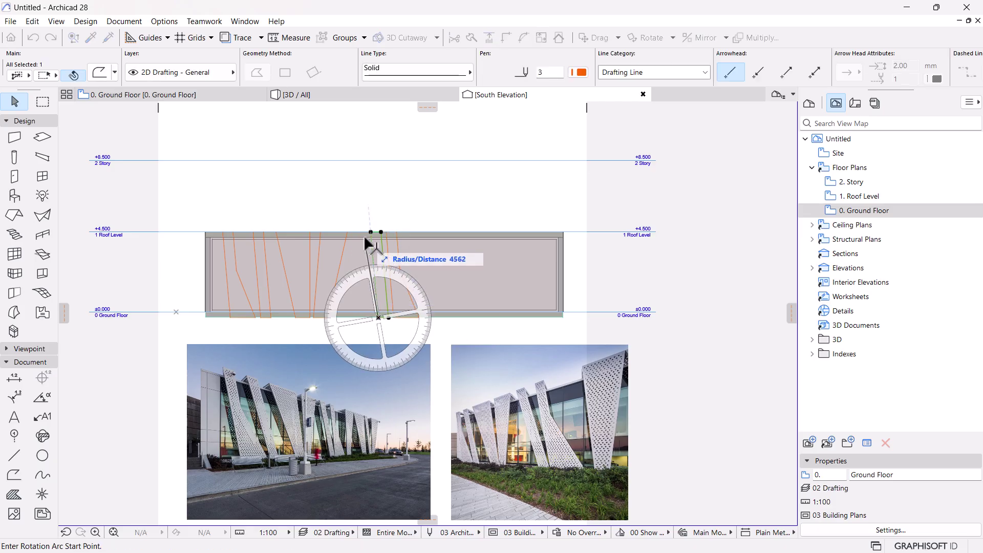
pyautogui.click(371, 232)
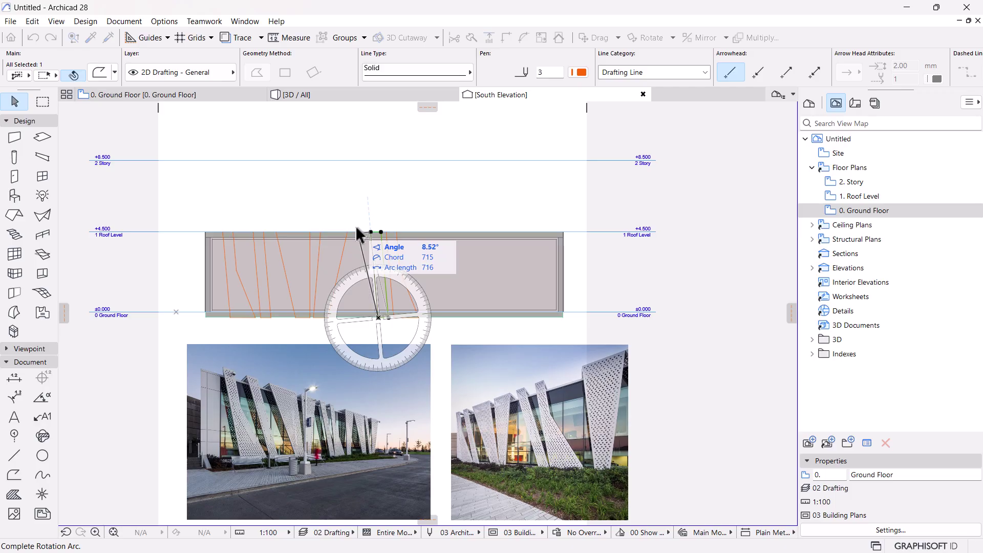
pyautogui.click(360, 235)
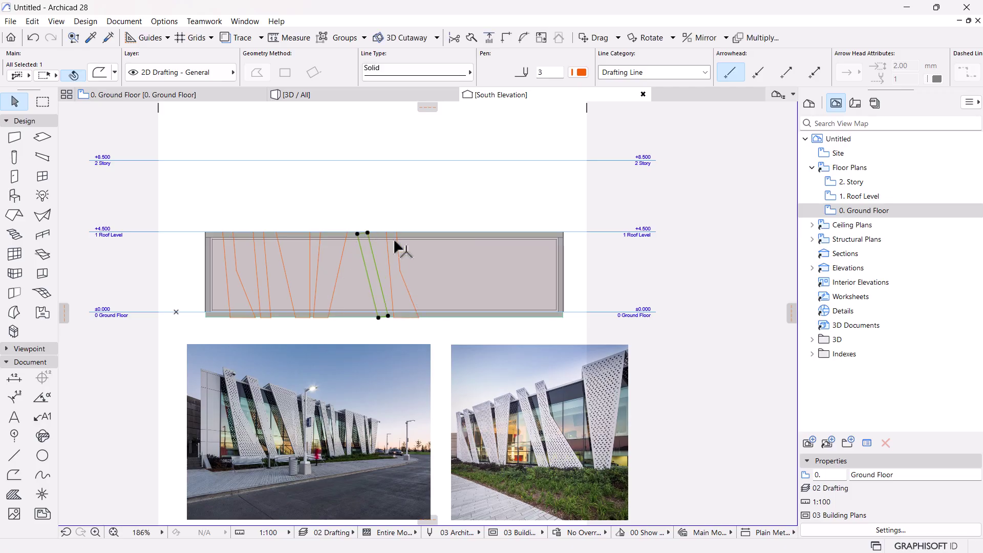
# Step: Reposition the lower-right corner of the rotated narrow panel onto the wall's base line
pyautogui.scroll(5, 402, 318)
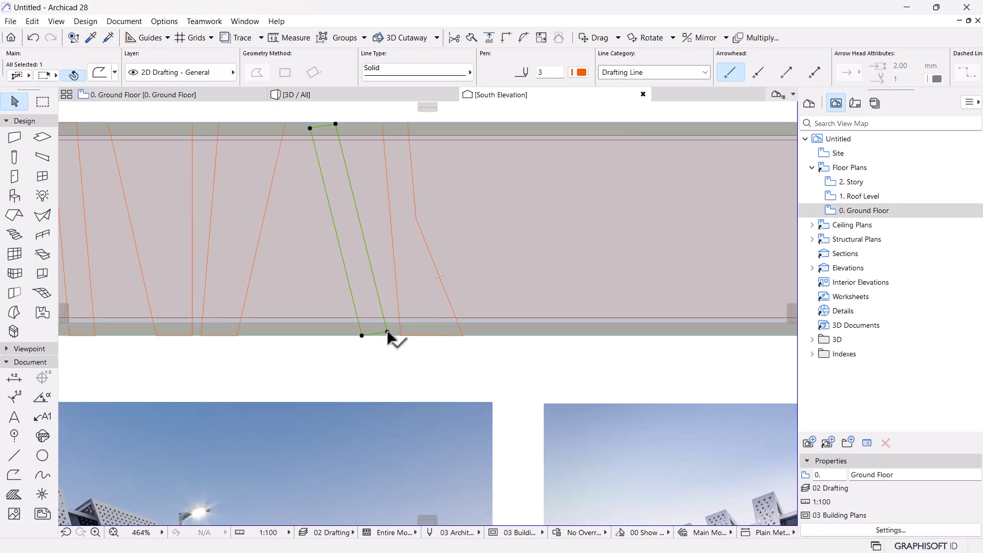
pyautogui.click(387, 334)
pyautogui.scroll(3, 405, 331)
pyautogui.scroll(1, 400, 332)
pyautogui.scroll(-3, 404, 353)
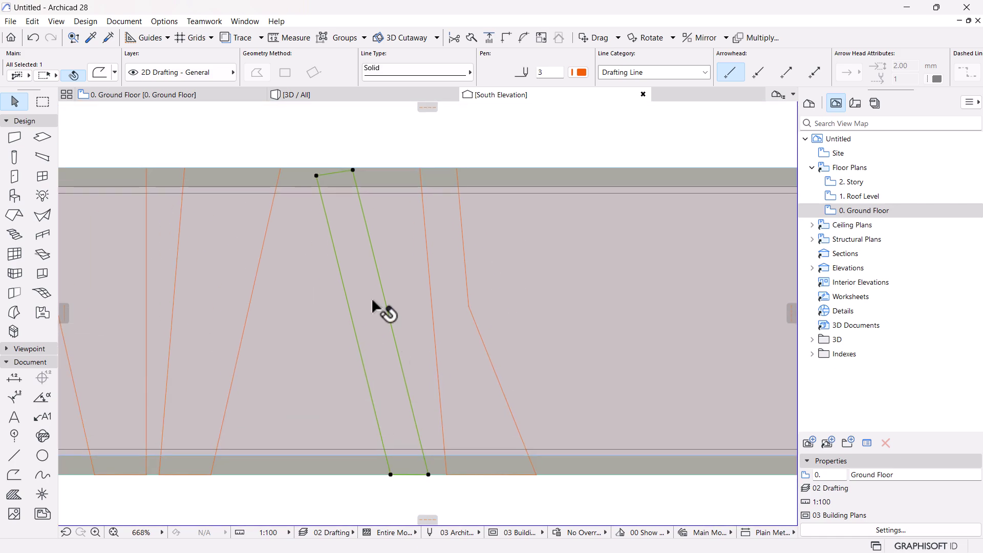
# Step: Reposition both upper corners of the rotated narrow panel onto the wall's top edge and deselect it
pyautogui.scroll(4, 321, 142)
pyautogui.click(309, 219)
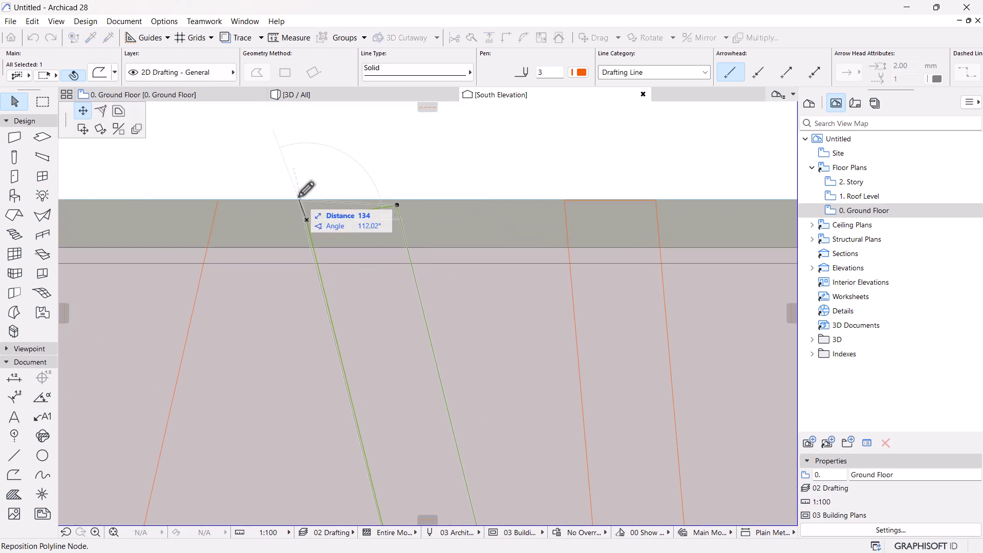
pyautogui.click(302, 200)
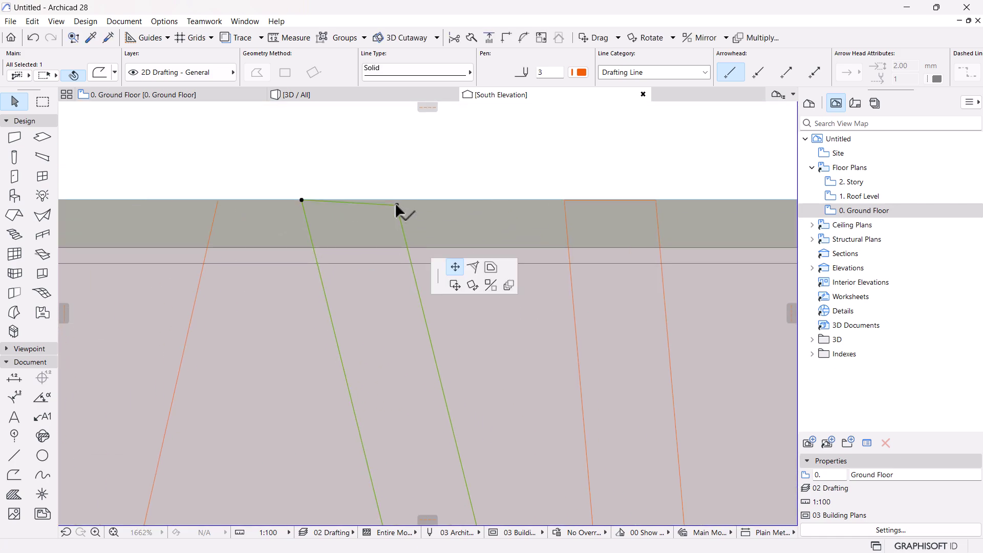
pyautogui.click(397, 204)
pyautogui.scroll(2, 409, 191)
pyautogui.click(396, 200)
pyautogui.scroll(-3, 381, 197)
pyautogui.scroll(-5, 379, 198)
pyautogui.moveTo(378, 267); pyautogui.dragTo(433, 293, button='middle')
pyautogui.press('Escape')
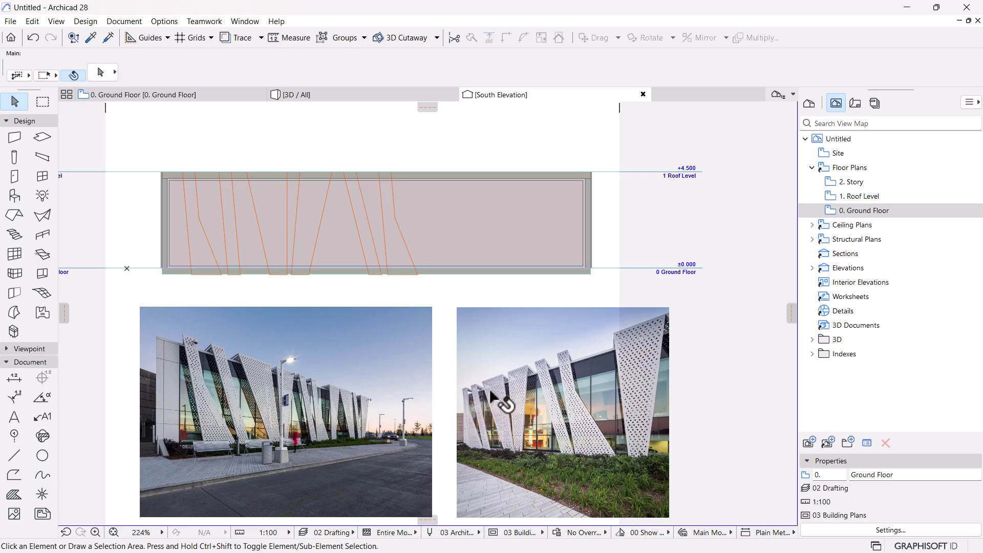
# Step: Copy the tapered panel with the vertical right edge along the wall base, 1000 mm past the rightmost bent panel's lower-right corner
pyautogui.click(265, 253)
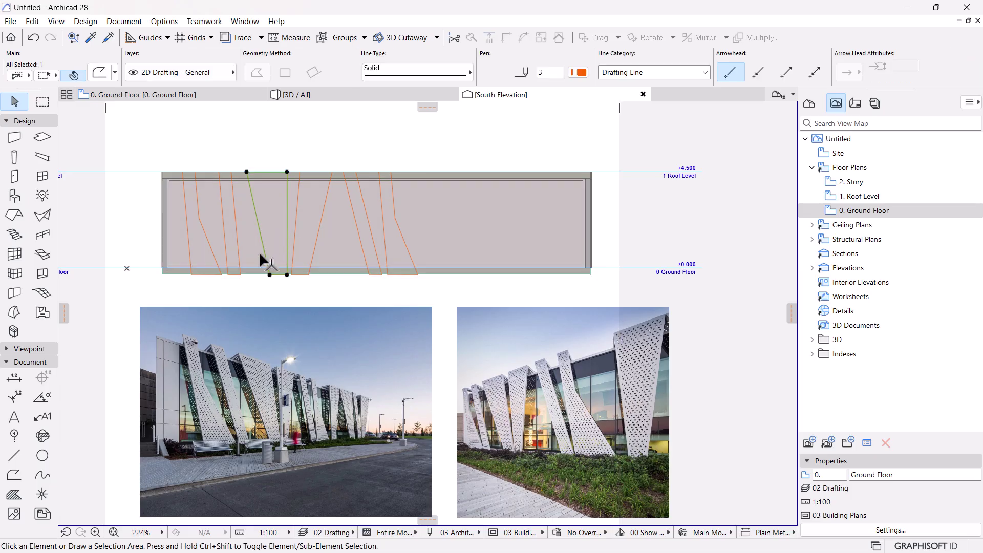
pyautogui.moveTo(270, 275); pyautogui.dragTo(416, 275)
pyautogui.click(417, 275)
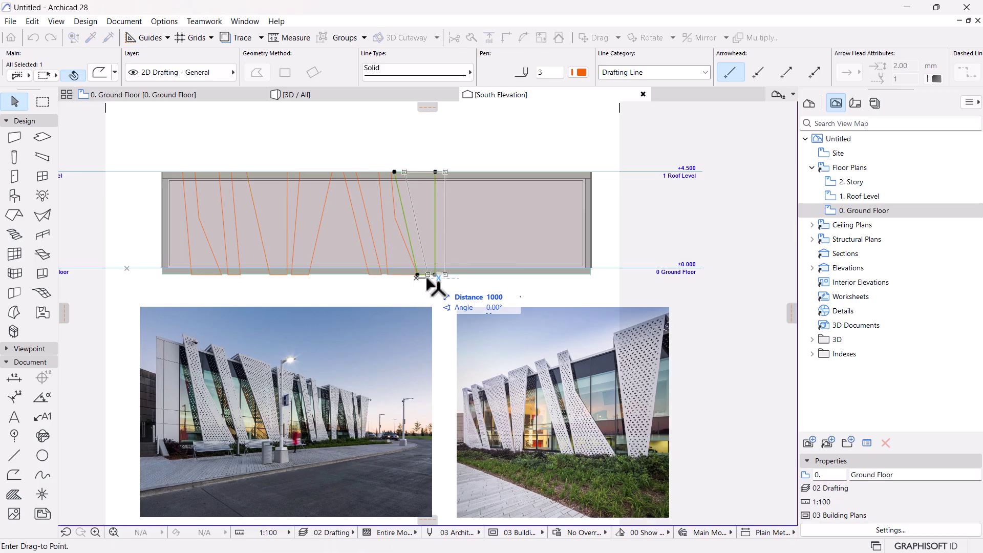
pyautogui.click(434, 274)
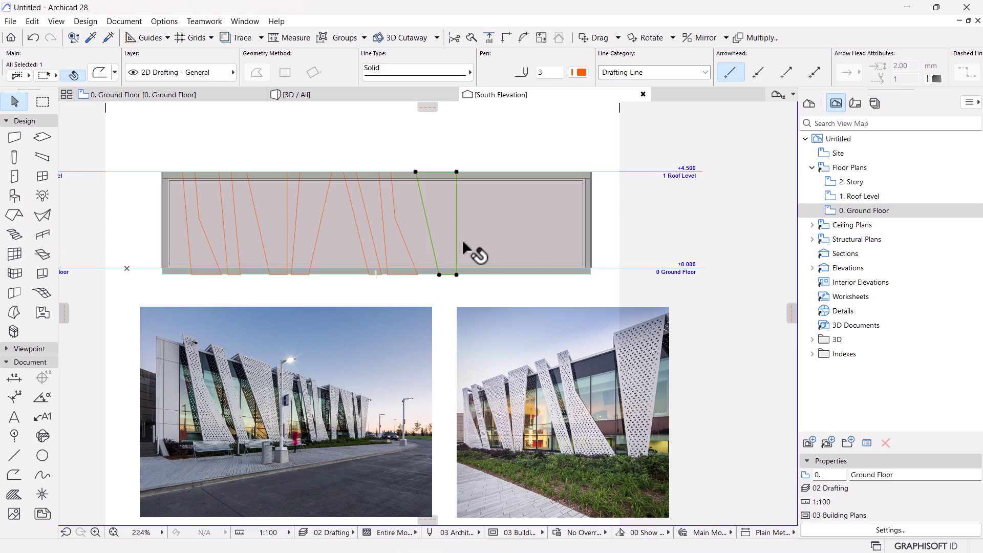
# Step: Shift both upper corners of the copied tapered panel right along the roof edge, the left one by about 540 mm
pyautogui.scroll(1, 446, 212)
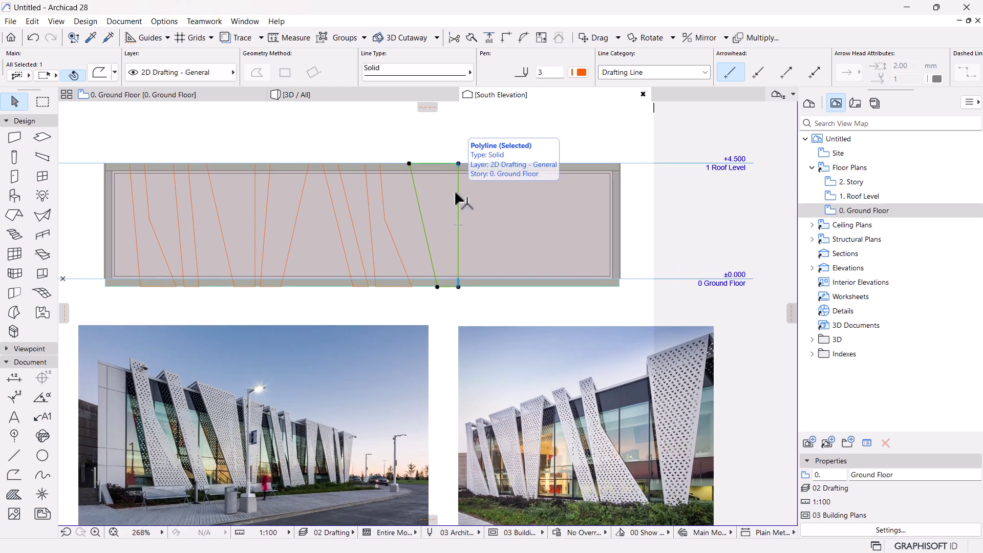
pyautogui.click(458, 163)
pyautogui.click(471, 163)
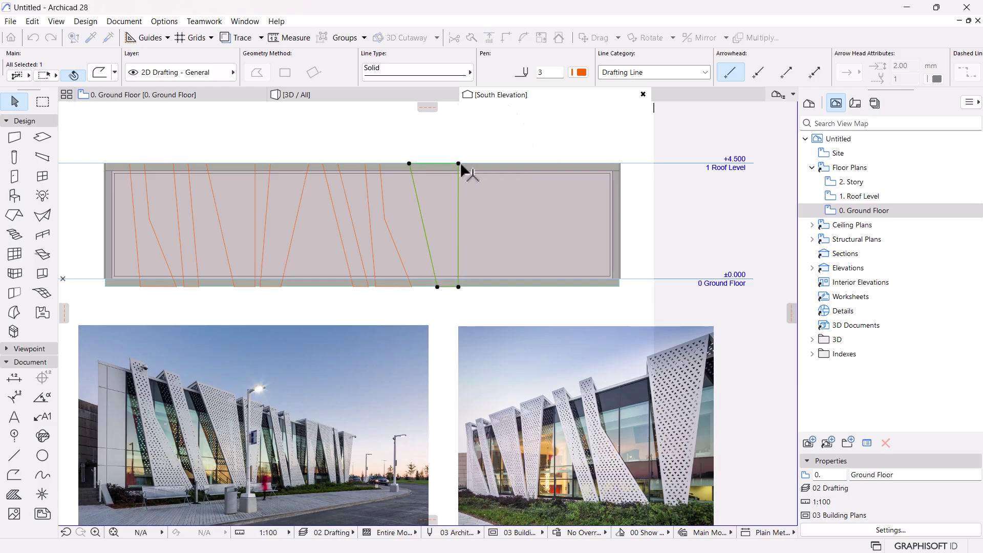
pyautogui.click(409, 163)
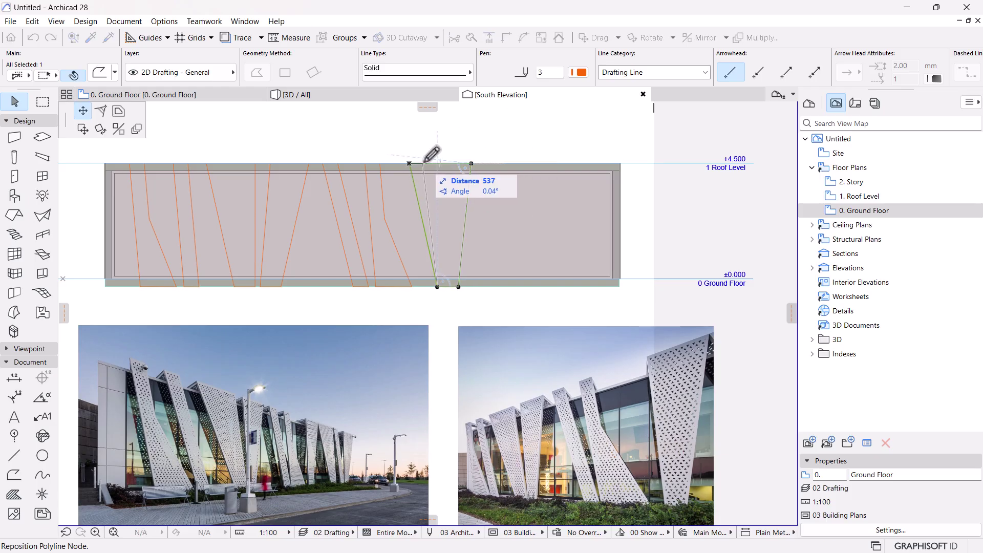
pyautogui.click(423, 164)
pyautogui.scroll(-2, 417, 241)
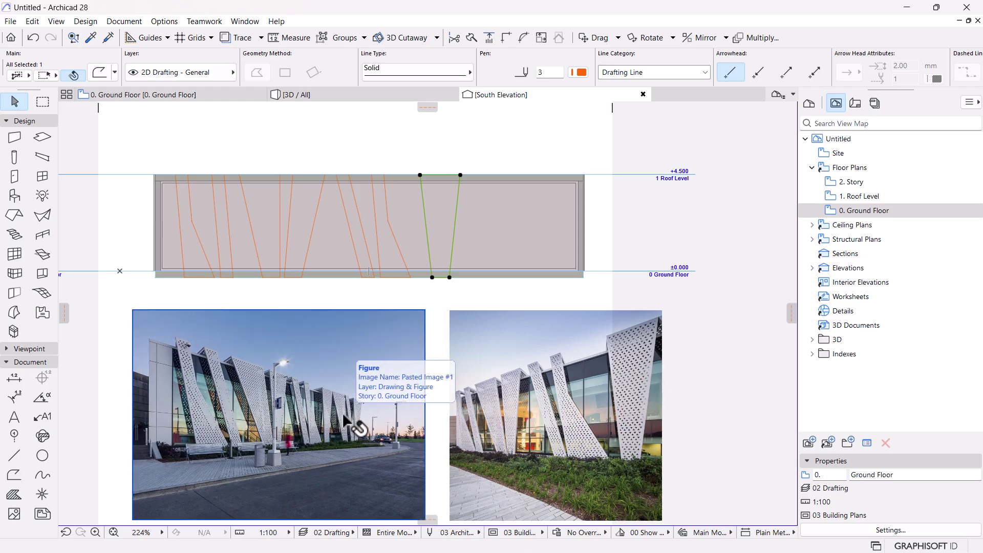
# Step: Copy the right-leaning tapered panel beside the reshaped panel, placing it 500 mm to the right of that panel's lower-right corner
pyautogui.click(290, 222)
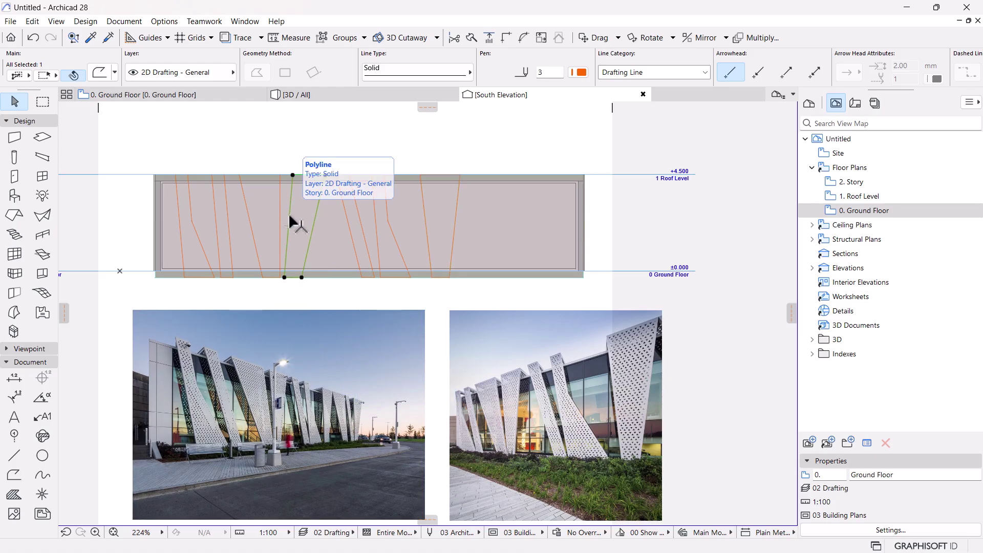
pyautogui.hotkey('ctrl', 'shift', 'd')
pyautogui.click(284, 277)
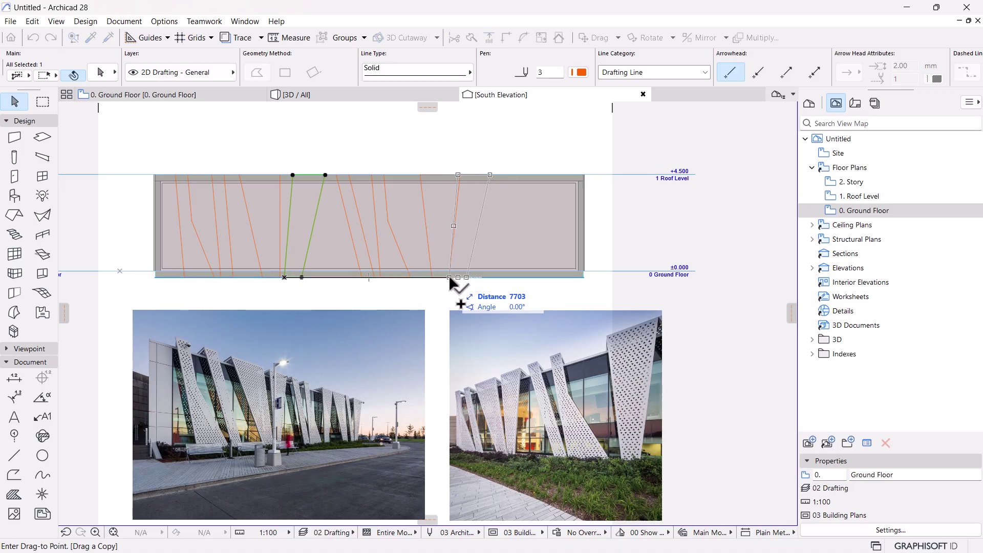
pyautogui.click(449, 278)
pyautogui.hotkey('ctrl', 'd')
pyautogui.click(448, 285)
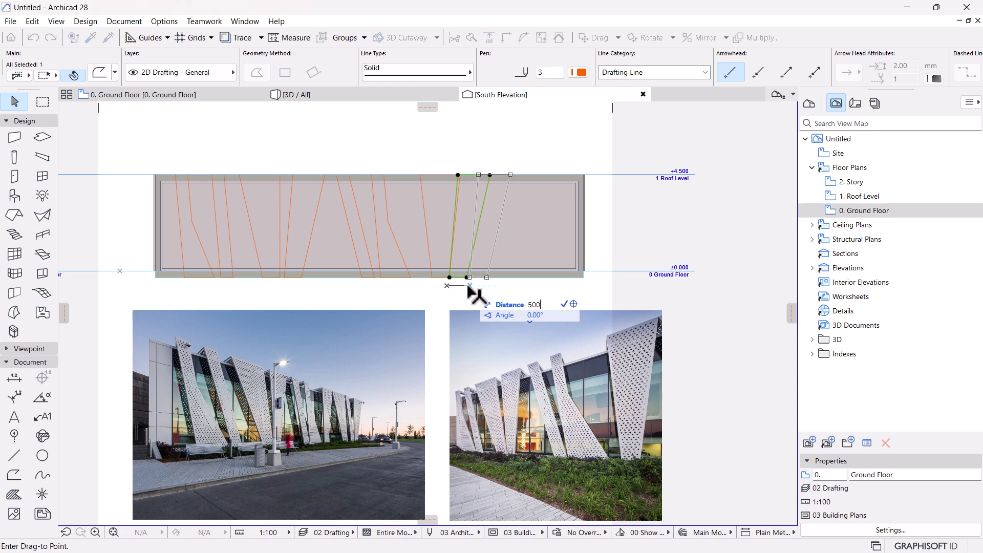
pyautogui.press('Return')
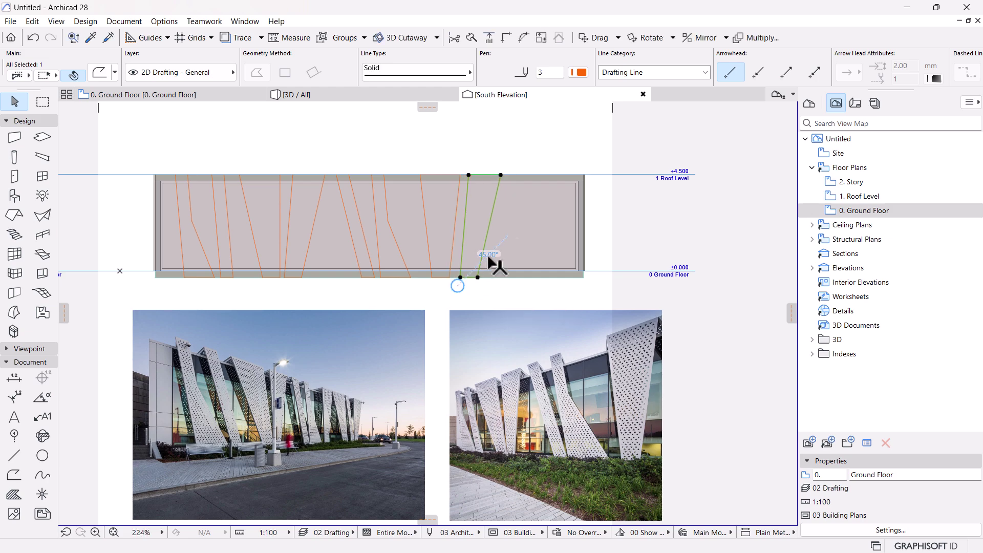
# Step: Check the reference photos, then mirror the copied right-leaning panel about a near-vertical axis through its upper-left corner
pyautogui.scroll(5, 369, 425)
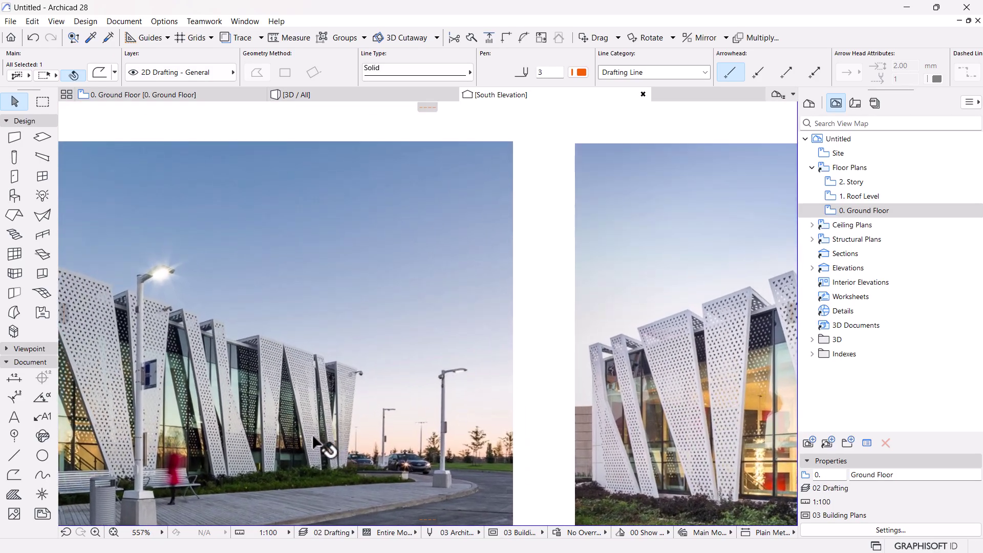
pyautogui.scroll(-1, 312, 417)
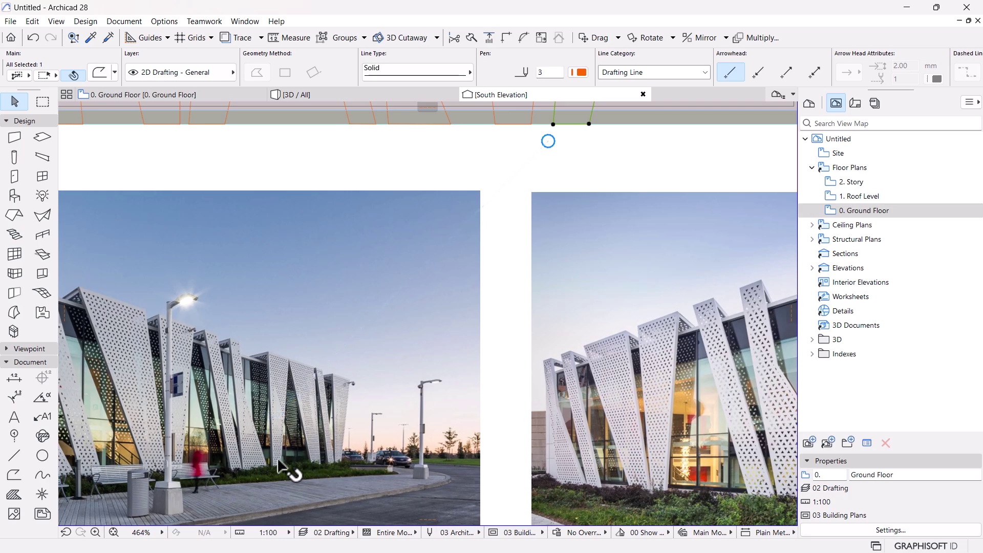
pyautogui.scroll(-4, 305, 465)
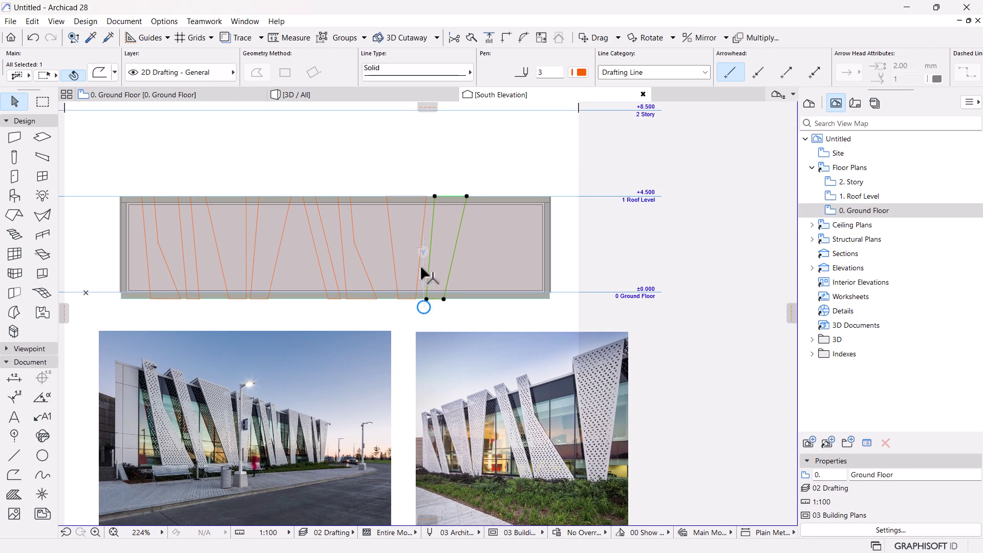
pyautogui.click(435, 197)
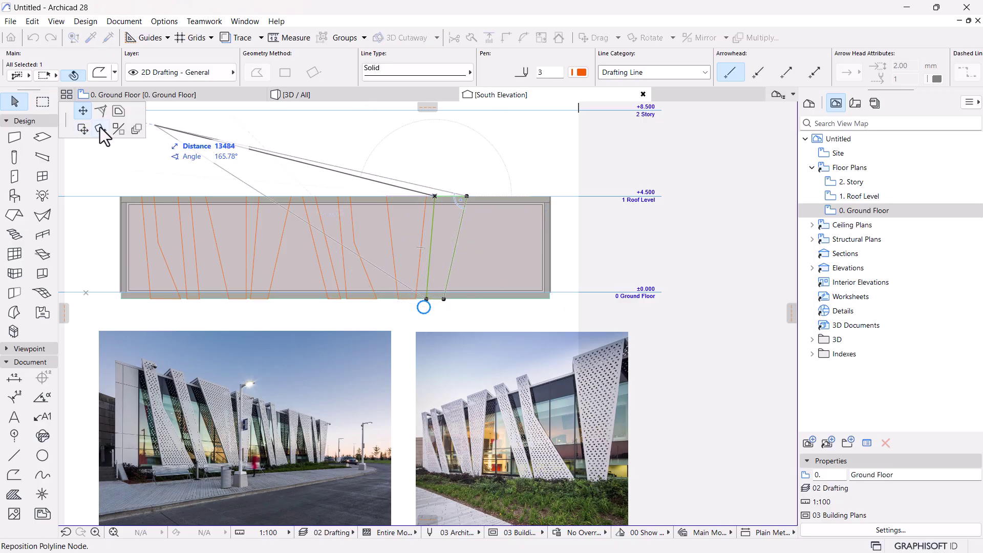
pyautogui.click(115, 130)
pyautogui.click(435, 196)
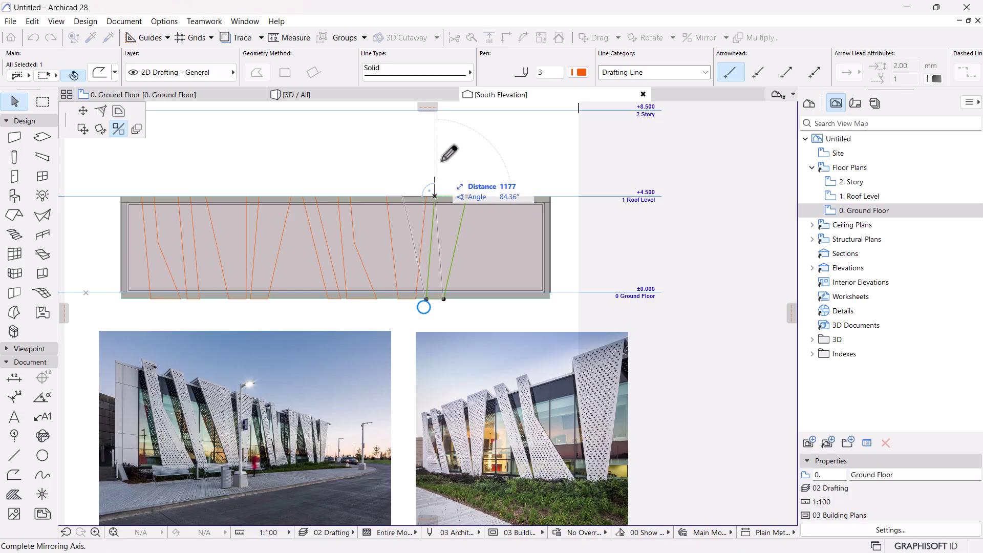
pyautogui.click(440, 152)
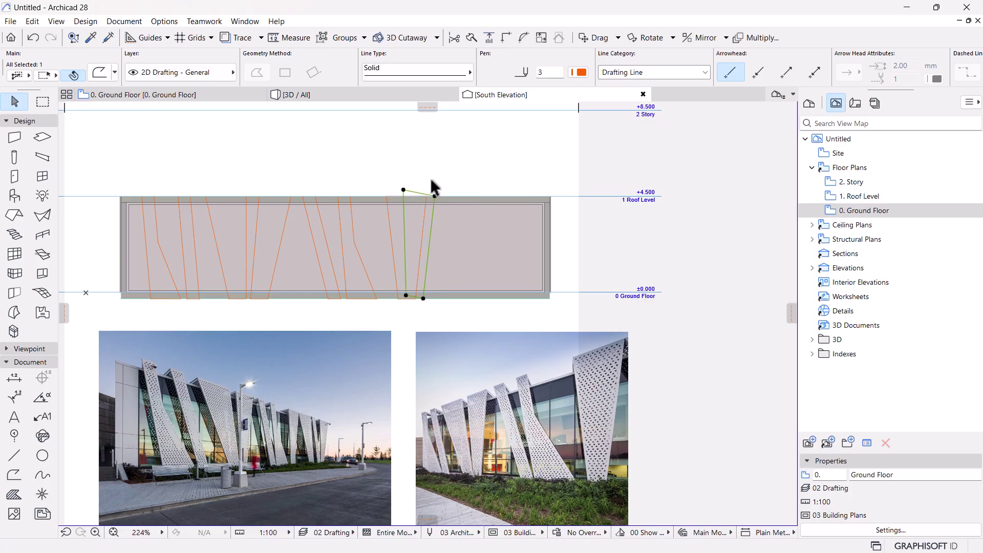
# Step: Move the mirrored panel about 1290 mm right so that it sits clear of the neighbouring tapered panel
pyautogui.hotkey('ctrl', 'd')
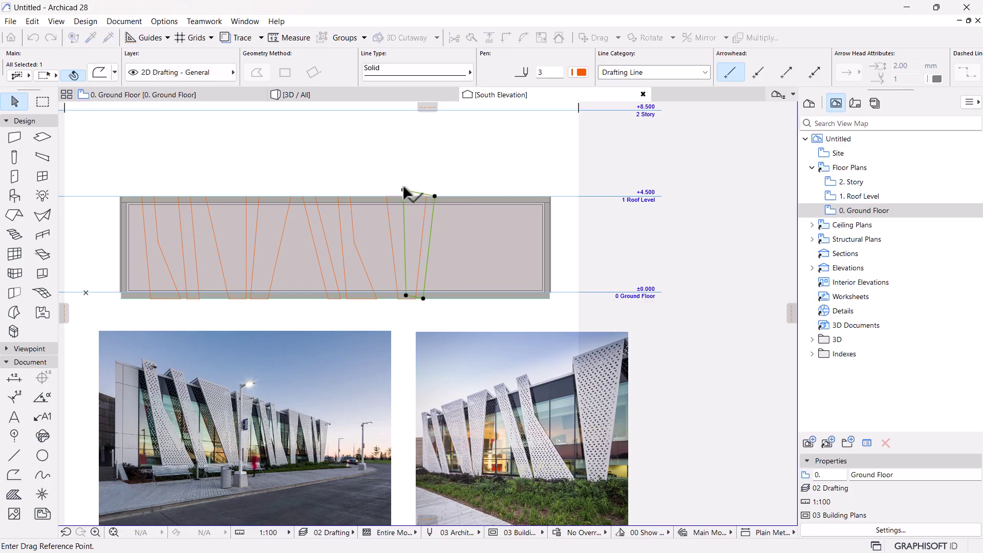
pyautogui.click(403, 189)
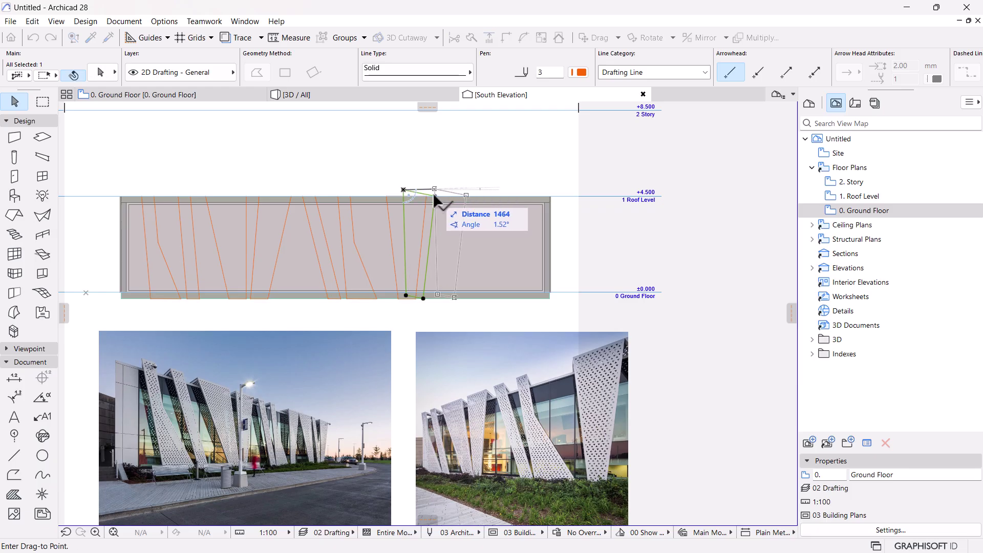
pyautogui.scroll(4, 432, 192)
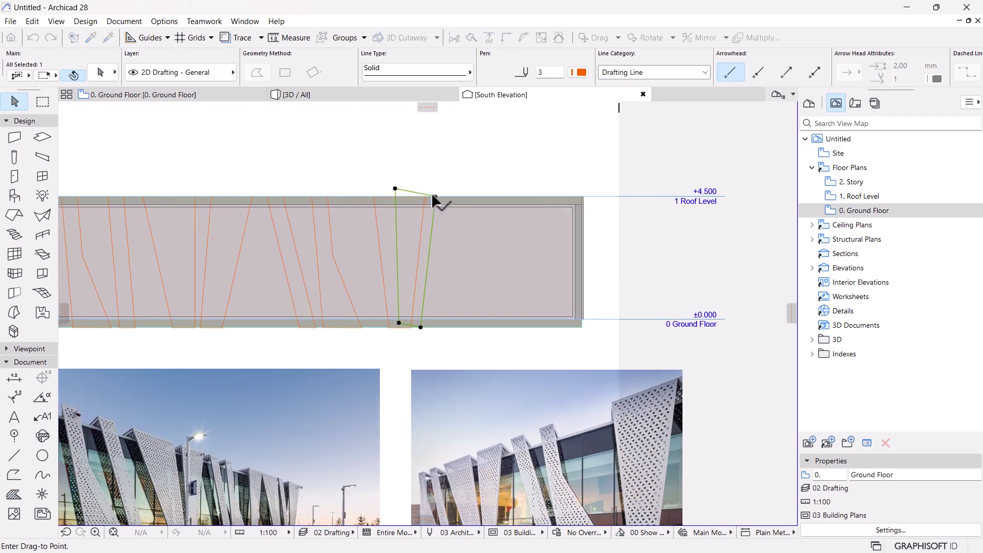
pyautogui.scroll(-2, 431, 192)
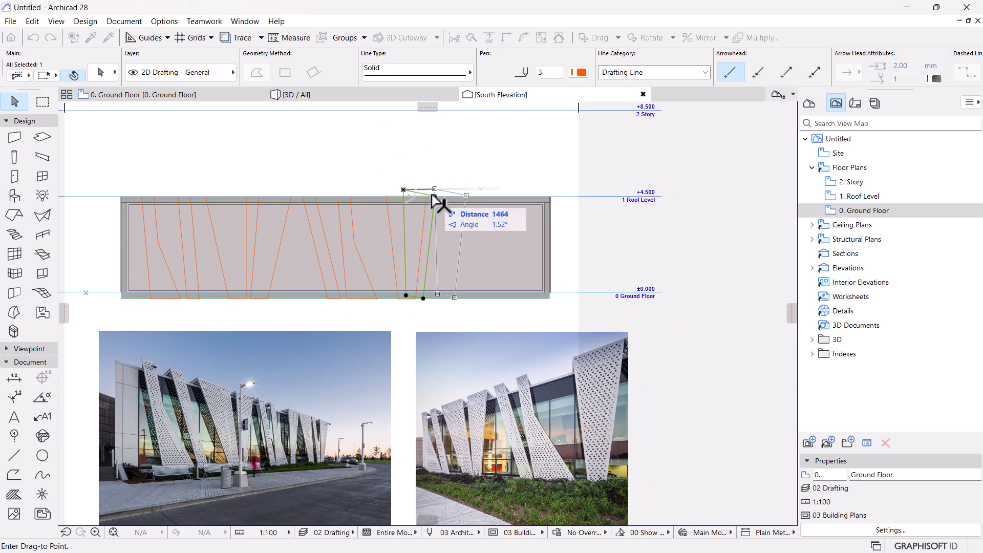
pyautogui.scroll(2, 432, 195)
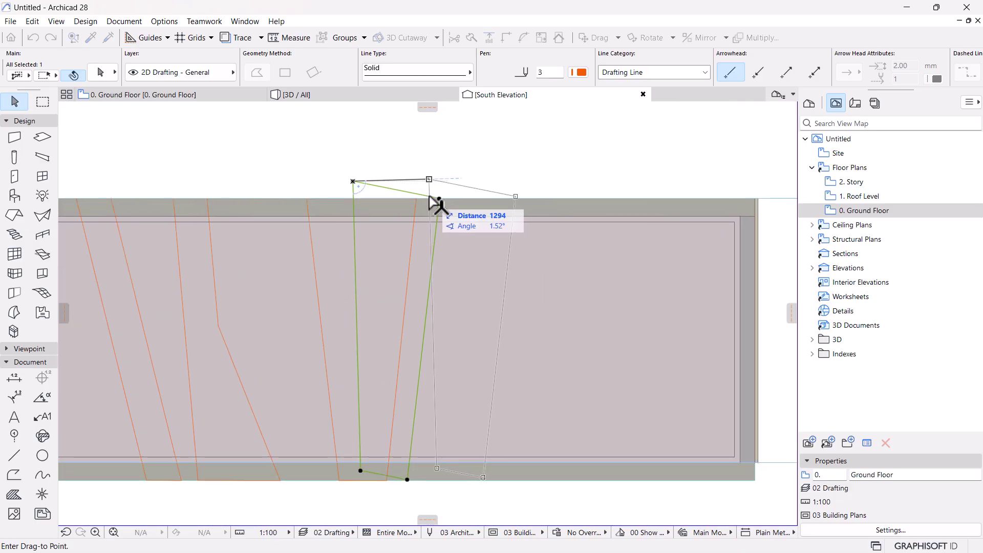
pyautogui.click(430, 180)
# Step: Reposition the mirrored panel's two upper corners onto the wall's top edge
pyautogui.hotkey('ctrl', 'm')
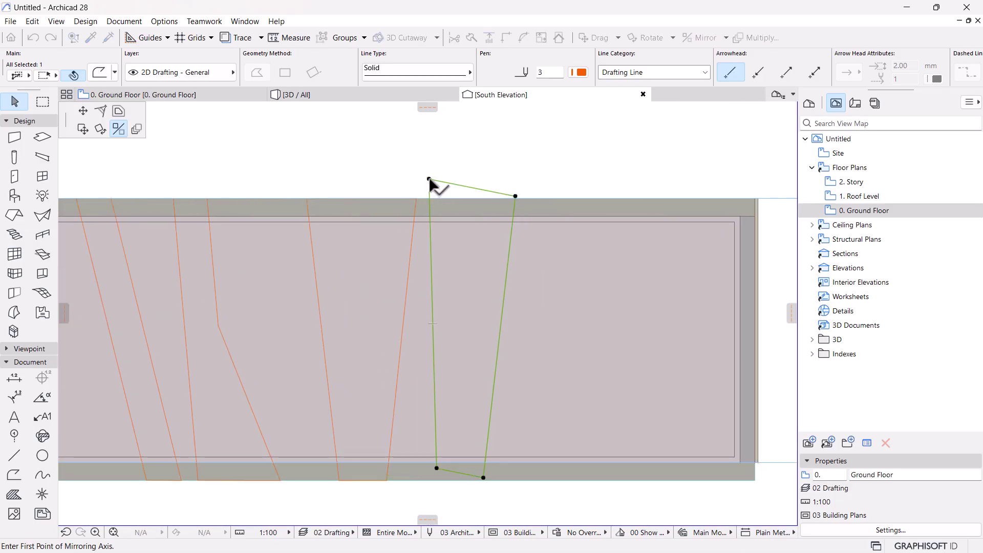
pyautogui.click(468, 198)
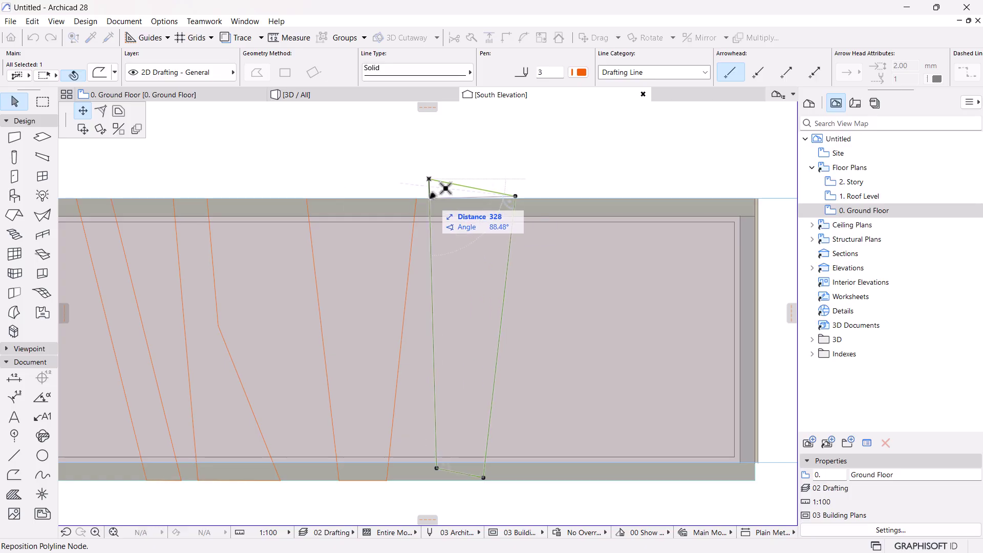
pyautogui.click(456, 210)
pyautogui.scroll(2, 535, 205)
pyautogui.click(507, 195)
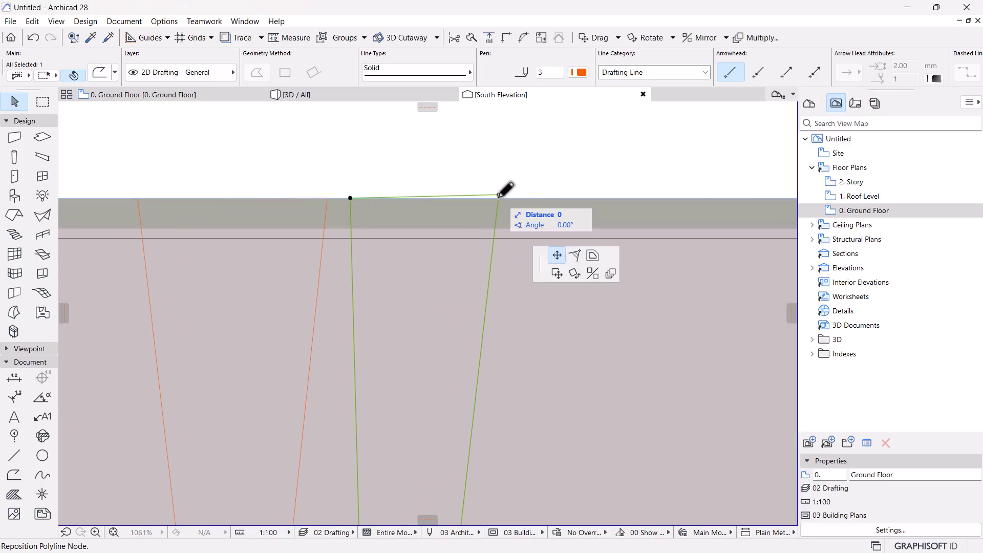
pyautogui.scroll(2, 507, 192)
pyautogui.click(502, 193)
pyautogui.scroll(-3, 500, 198)
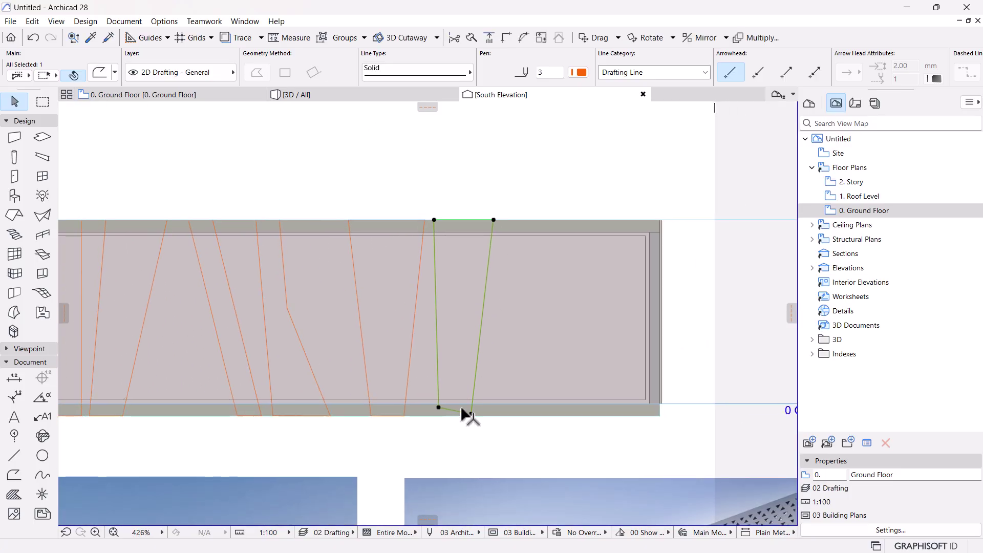
# Step: Reposition the mirrored panel's two lower corners onto the wall's bottom edge, keeping the right corner in line with its slanted side
pyautogui.scroll(3, 440, 399)
pyautogui.click(410, 395)
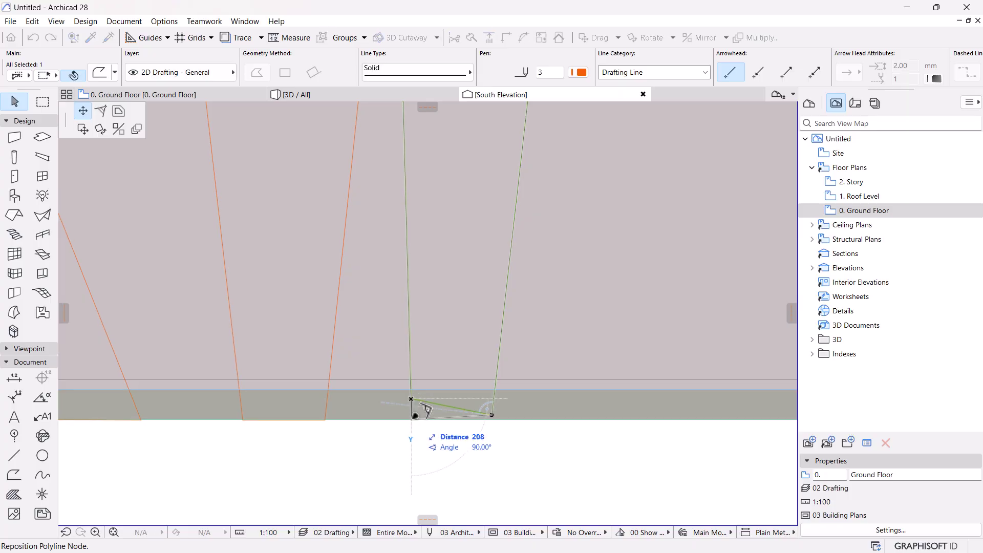
pyautogui.click(411, 420)
pyautogui.click(491, 415)
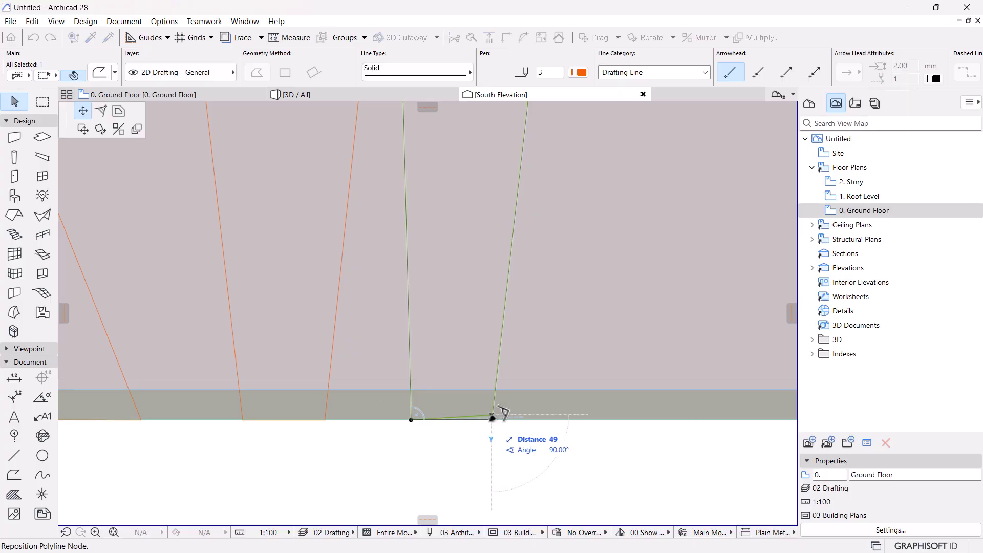
pyautogui.scroll(3, 493, 416)
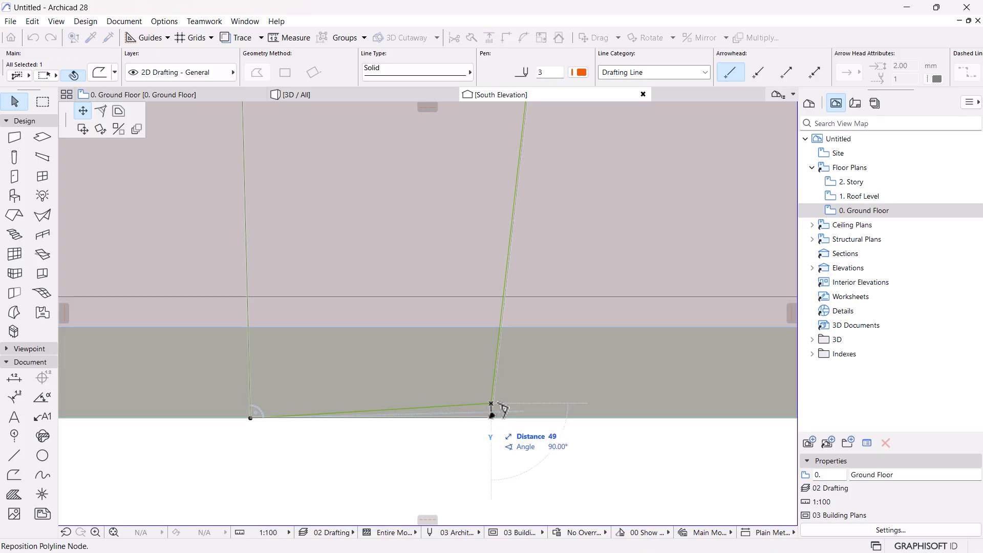
pyautogui.scroll(-2, 494, 405)
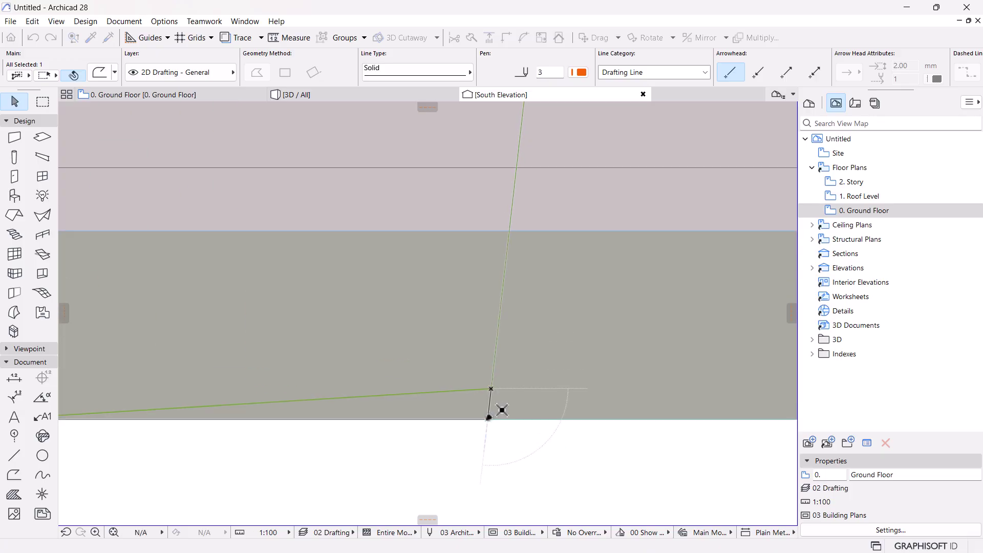
pyautogui.click(488, 418)
pyautogui.scroll(-5, 486, 417)
pyautogui.press('Escape')
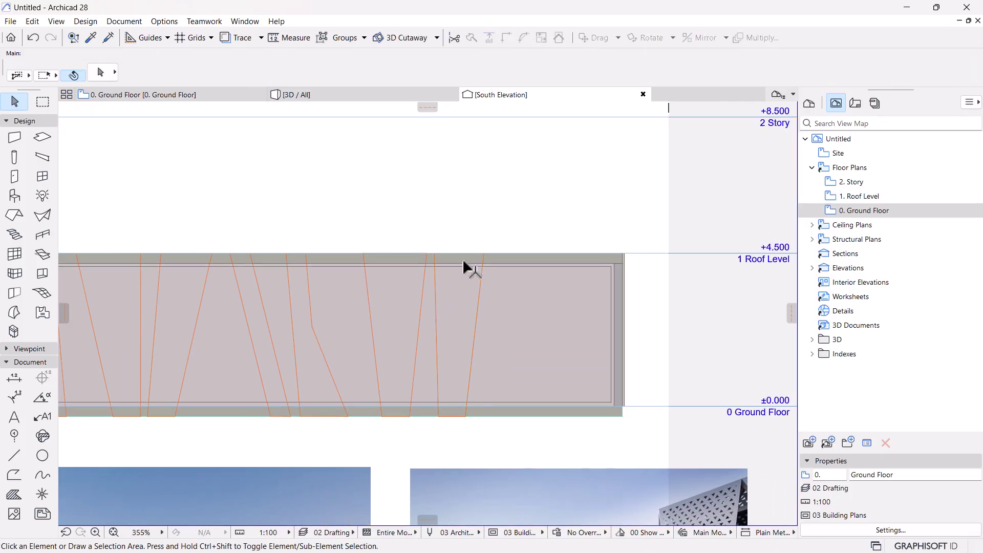
# Step: Reshape the rightmost panel by moving its lower-right corner directly below its upper-right corner and its lower-left corner about 670 mm right
pyautogui.scroll(-2, 453, 308)
pyautogui.scroll(-1, 443, 353)
pyautogui.moveTo(444, 354); pyautogui.dragTo(455, 334, button='middle')
pyautogui.scroll(2, 451, 296)
pyautogui.click(456, 299)
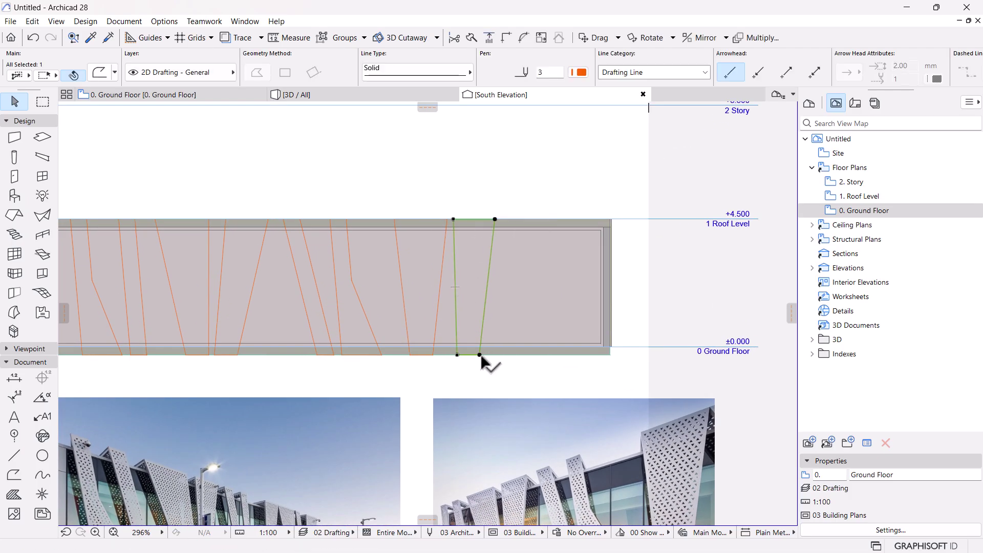
pyautogui.moveTo(481, 354); pyautogui.dragTo(495, 355)
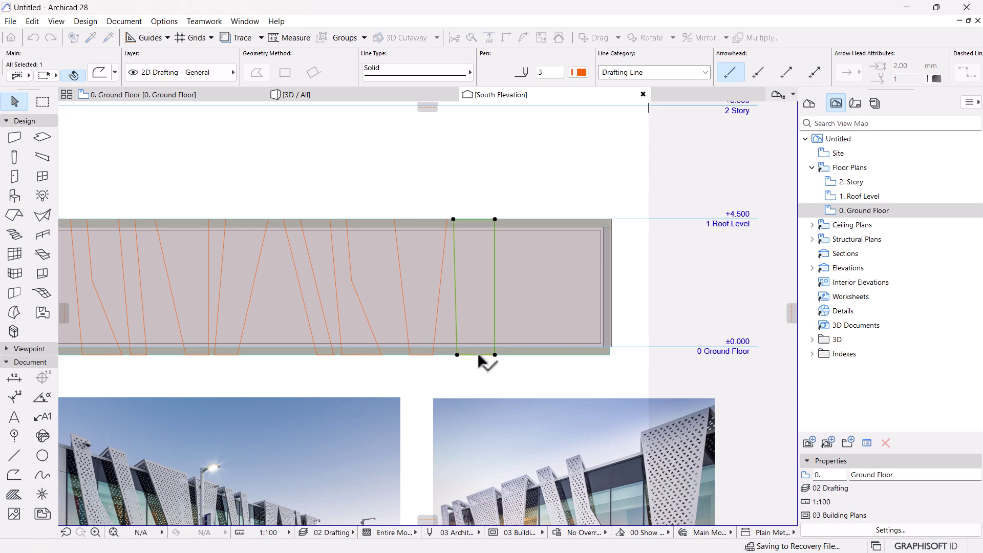
pyautogui.click(458, 354)
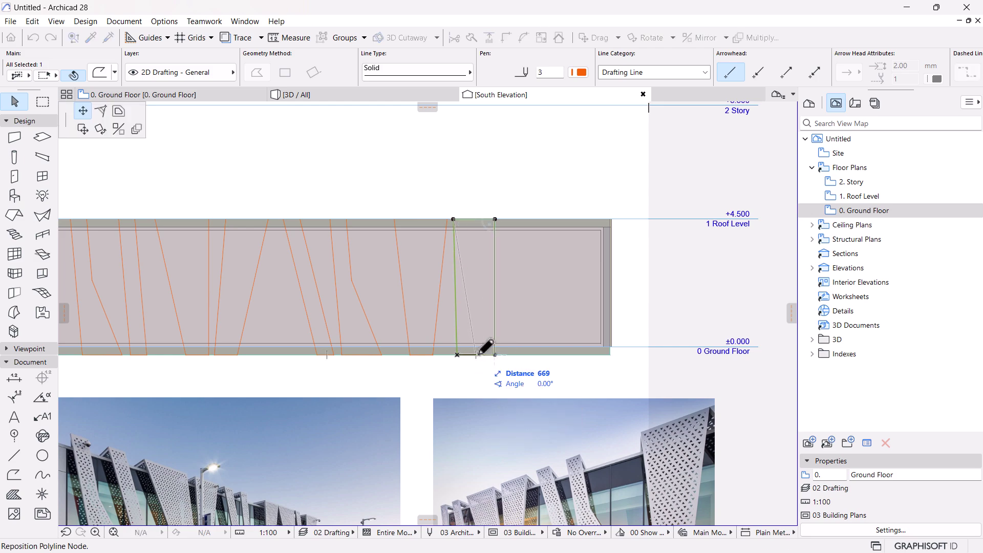
pyautogui.click(479, 354)
pyautogui.scroll(-3, 465, 307)
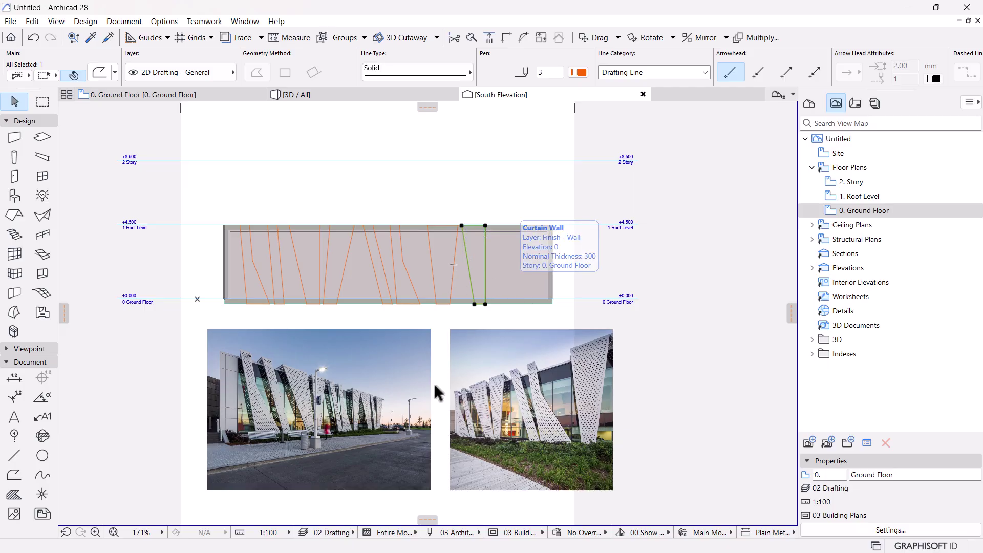
# Step: Check the reference photos, then copy the second panel from the wall's left end, a narrow slanted one, to just right of the reshaped panel
pyautogui.scroll(1, 397, 431)
pyautogui.scroll(1, 392, 424)
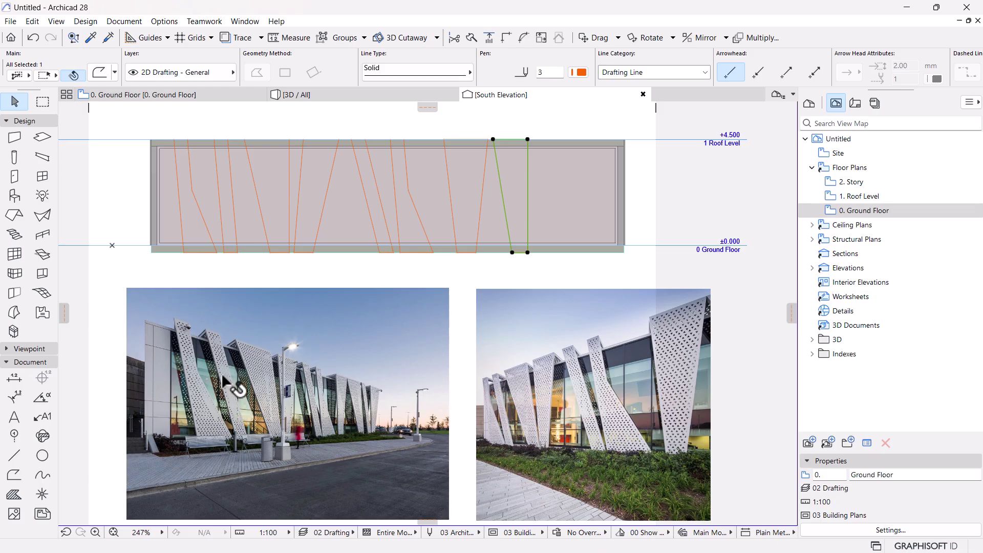
pyautogui.click(372, 217)
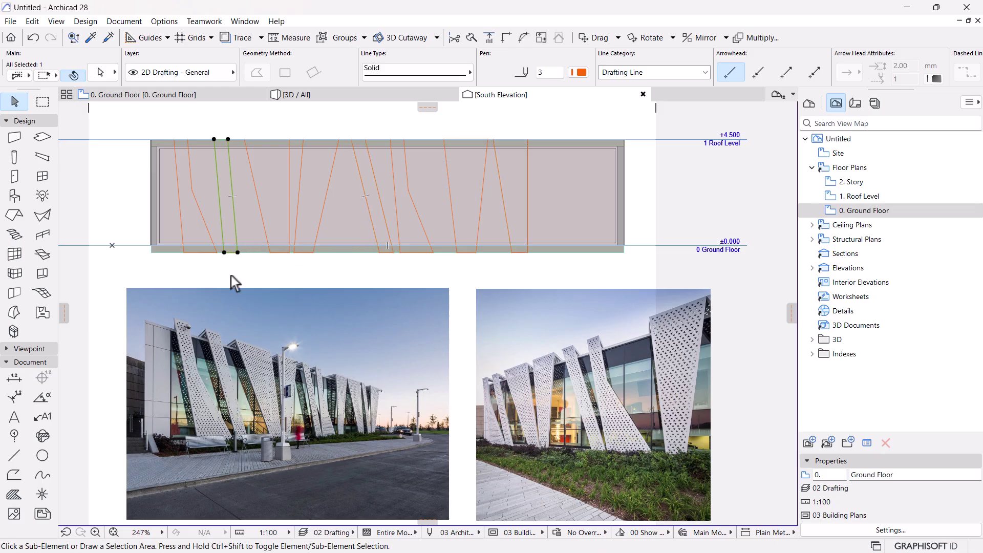
pyautogui.hotkey('ctrl', 'd')
pyautogui.click(224, 252)
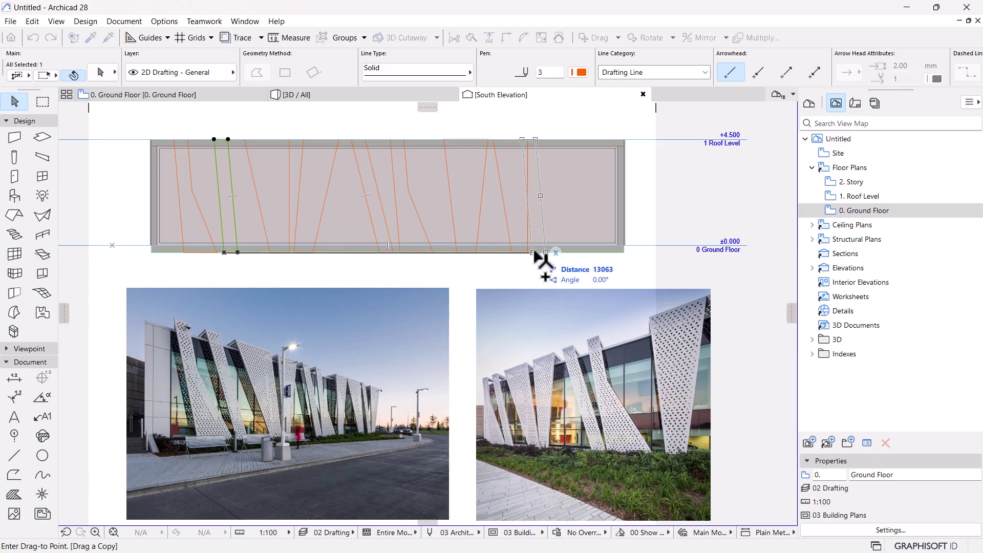
pyautogui.click(549, 256)
# Step: Align the narrow copy's upper-left corner with the reshaped panel's upper-right corner, then shift it horizontally right to leave a small gap
pyautogui.scroll(5, 553, 158)
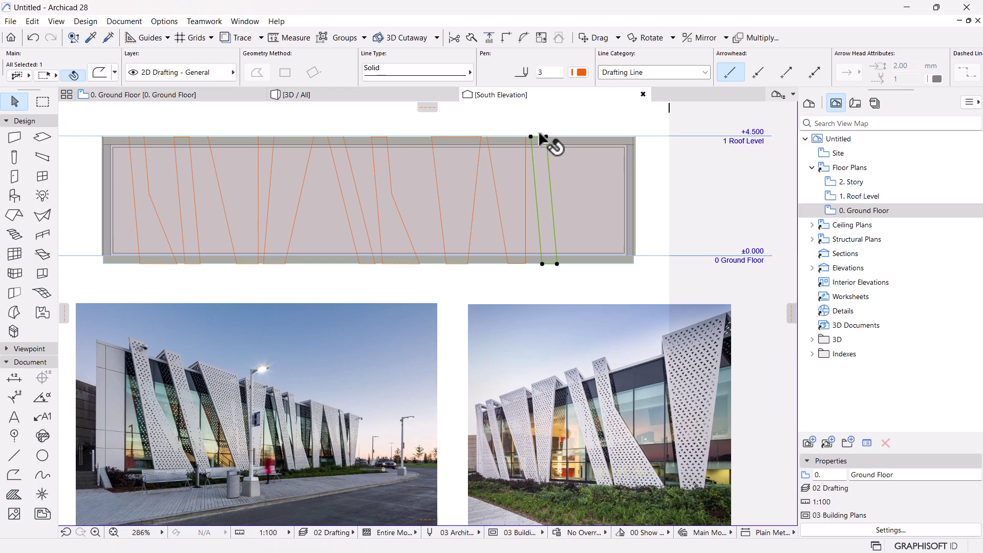
pyautogui.click(521, 137)
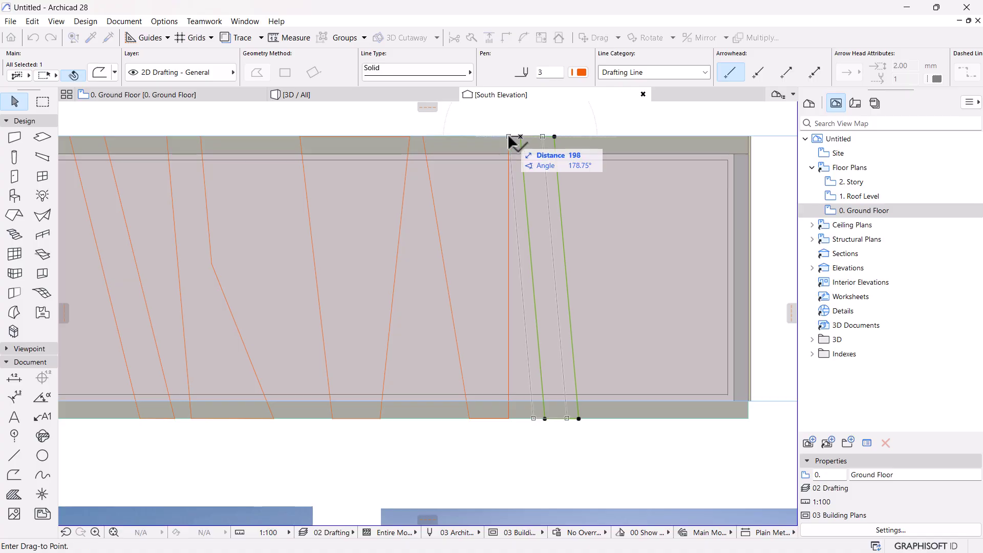
pyautogui.click(509, 137)
pyautogui.click(503, 117)
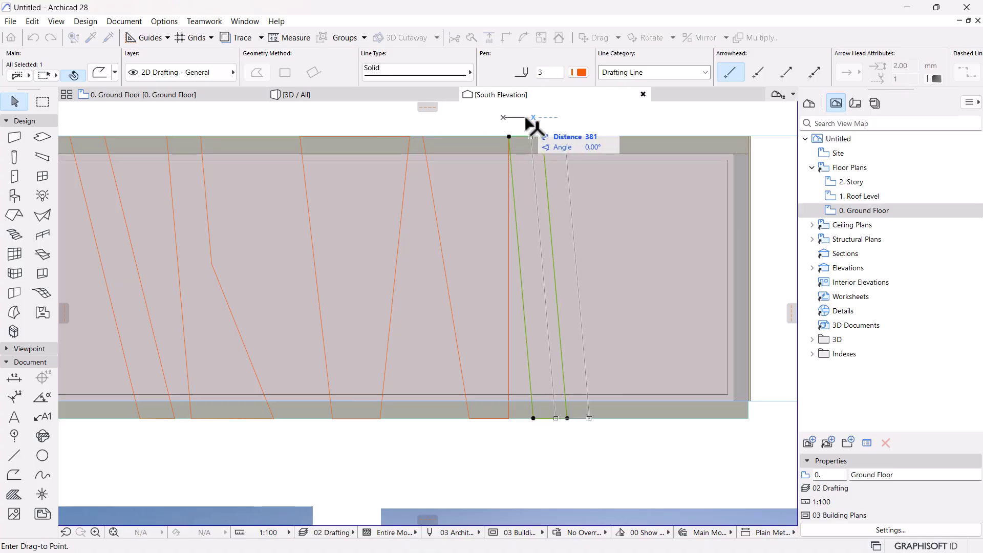
pyautogui.press('Return')
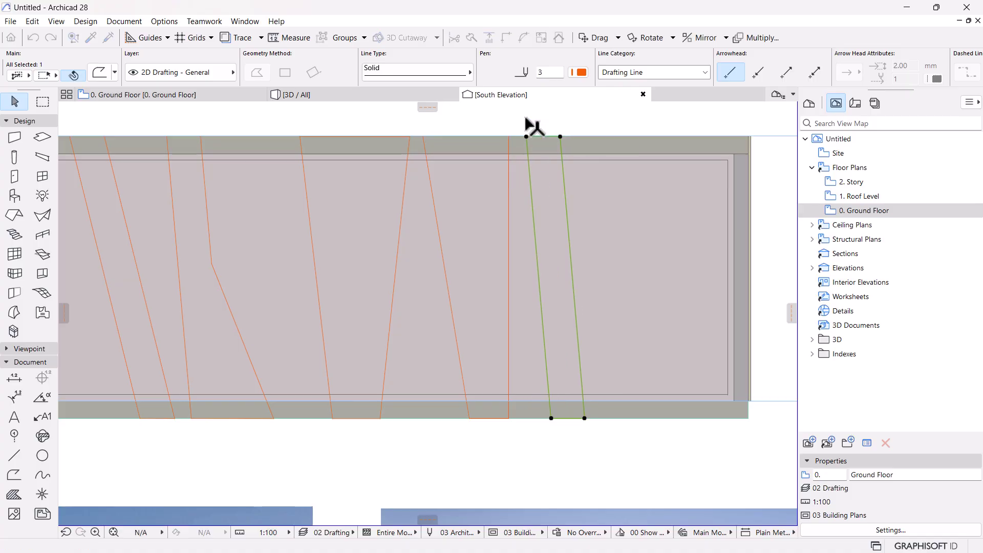
# Step: Copy the third panel from the left, with the vertical right side, so its upper-left corner meets the narrow copy's upper-right corner
pyautogui.scroll(-5, 559, 132)
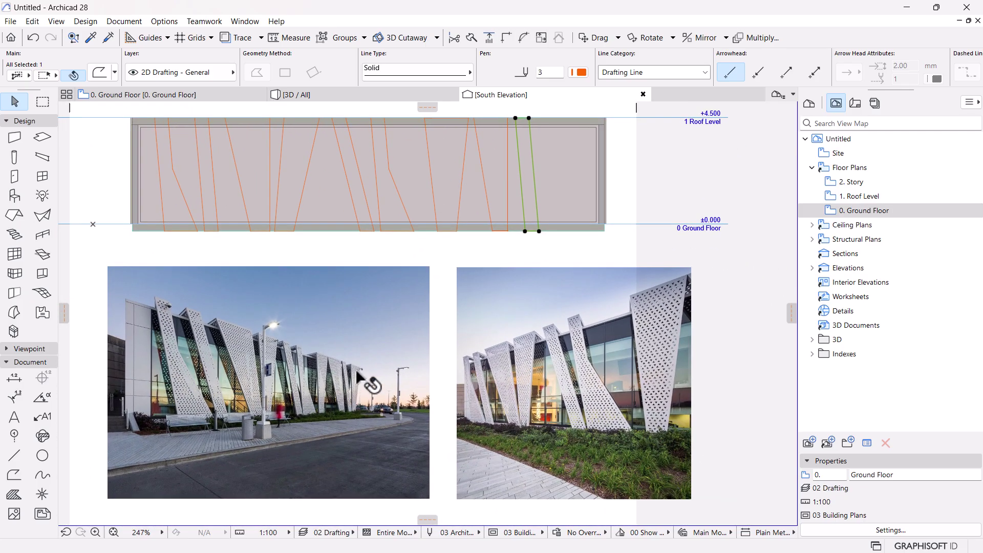
pyautogui.scroll(1, 362, 381)
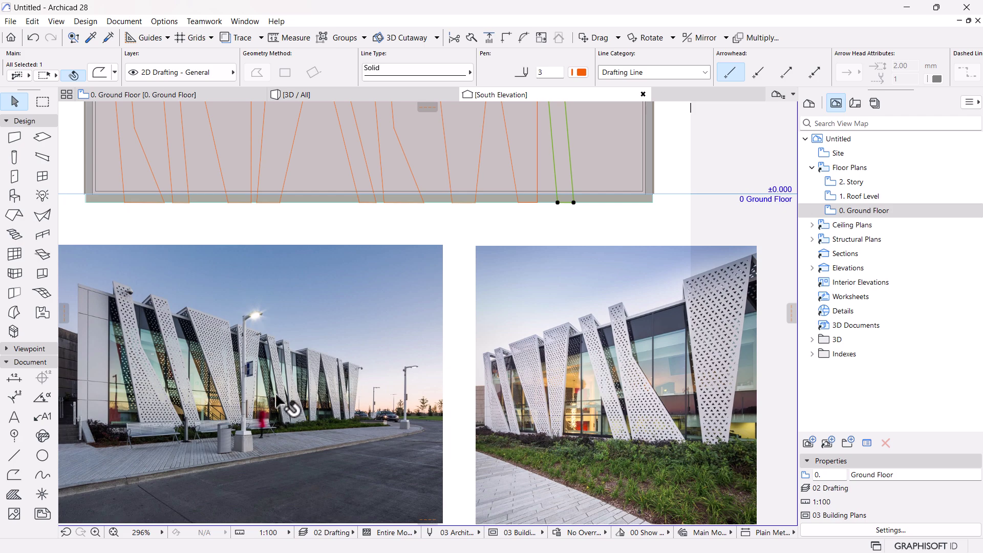
pyautogui.scroll(-2, 329, 399)
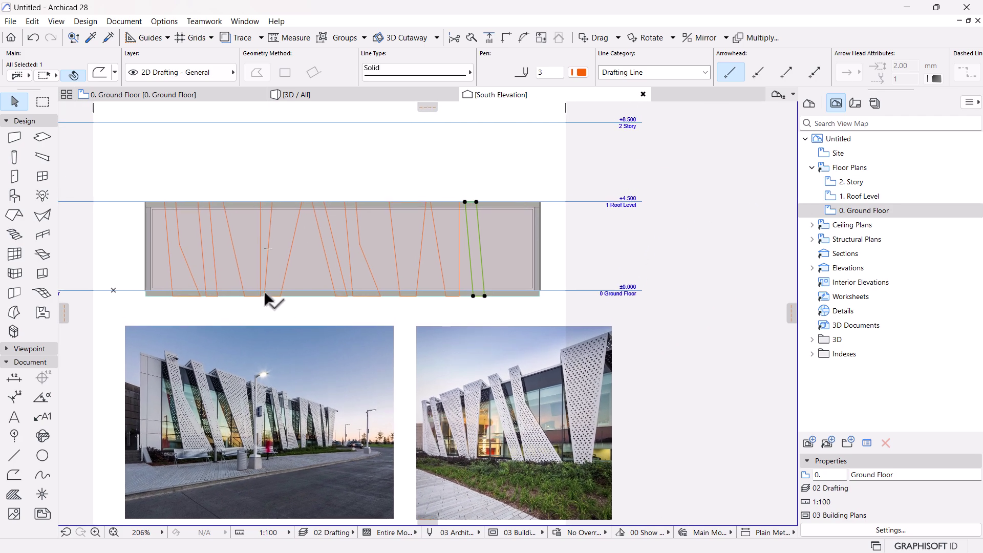
pyautogui.click(233, 254)
pyautogui.hotkey('ctrl', 'shift', 'd')
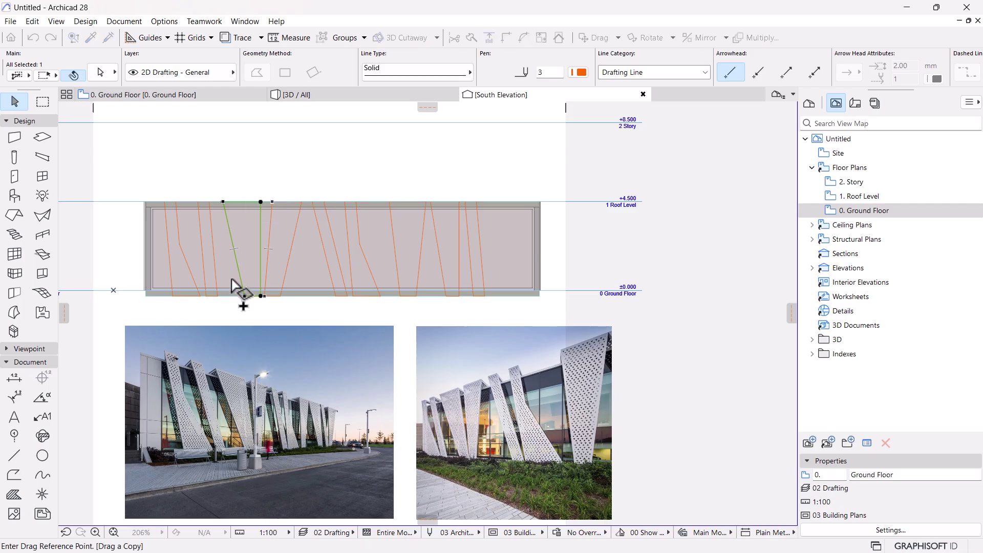
pyautogui.click(223, 203)
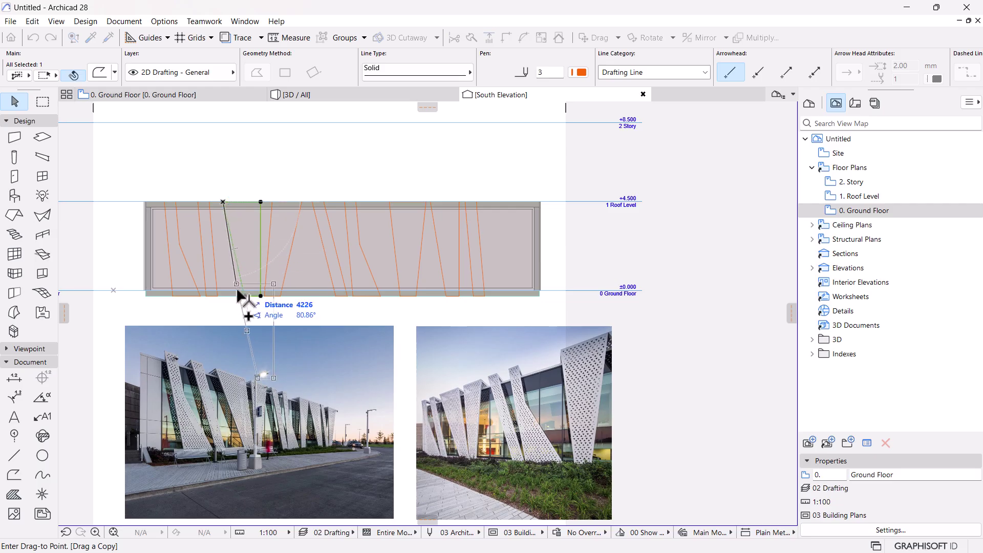
pyautogui.click(476, 202)
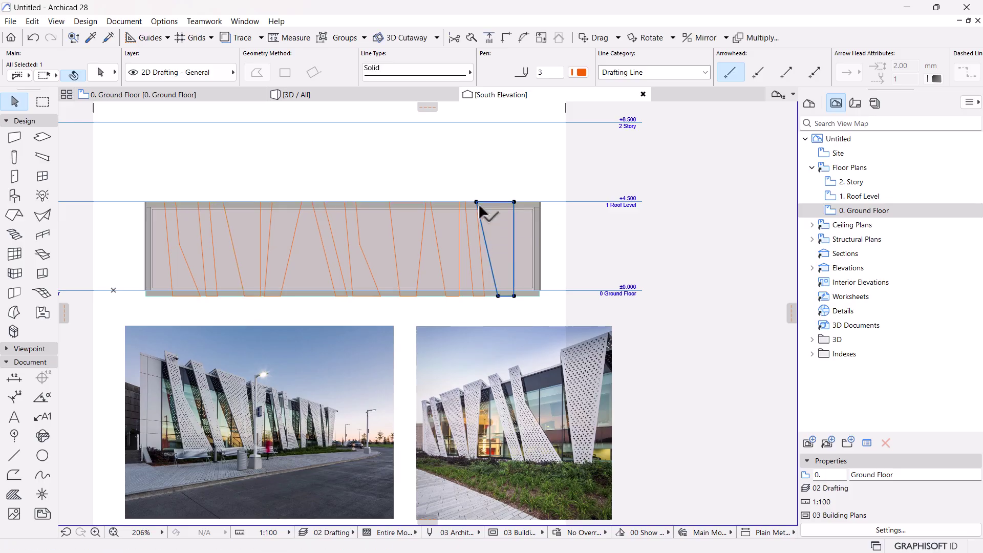
# Step: Move the new vertical-sided panel slightly right along the wall's top edge, clear of the narrow slanted panel
pyautogui.scroll(3, 546, 210)
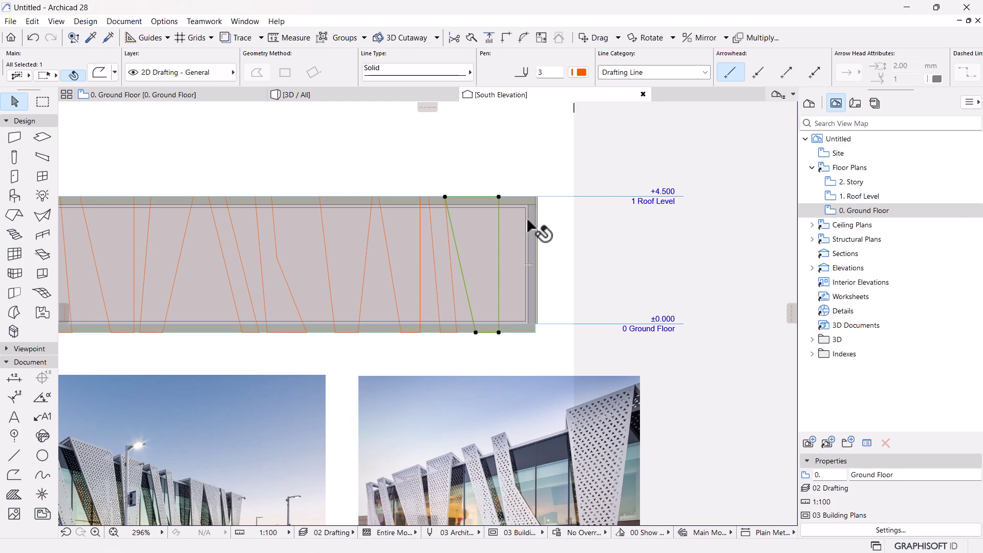
pyautogui.scroll(-3, 528, 221)
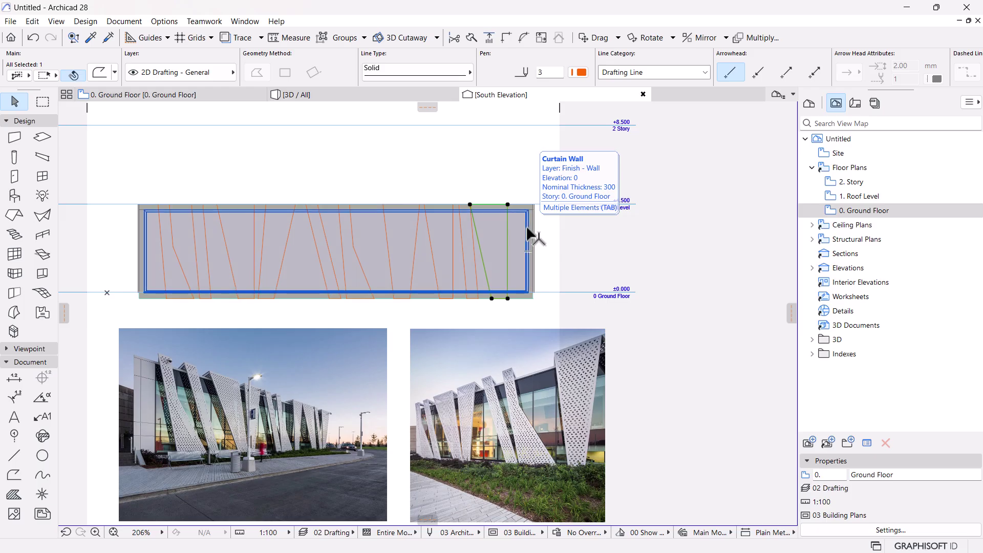
pyautogui.scroll(2, 521, 236)
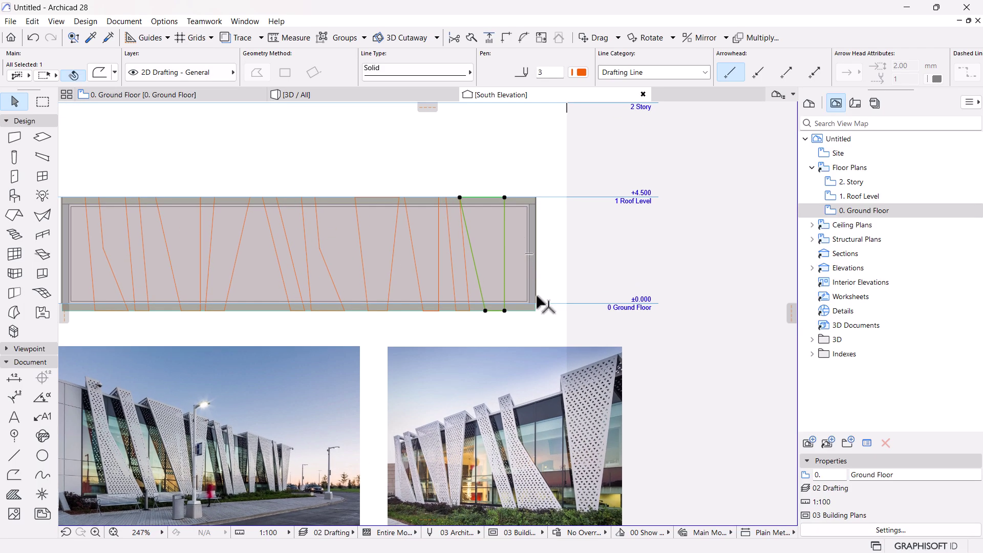
pyautogui.hotkey('ctrl', 'd')
pyautogui.click(505, 197)
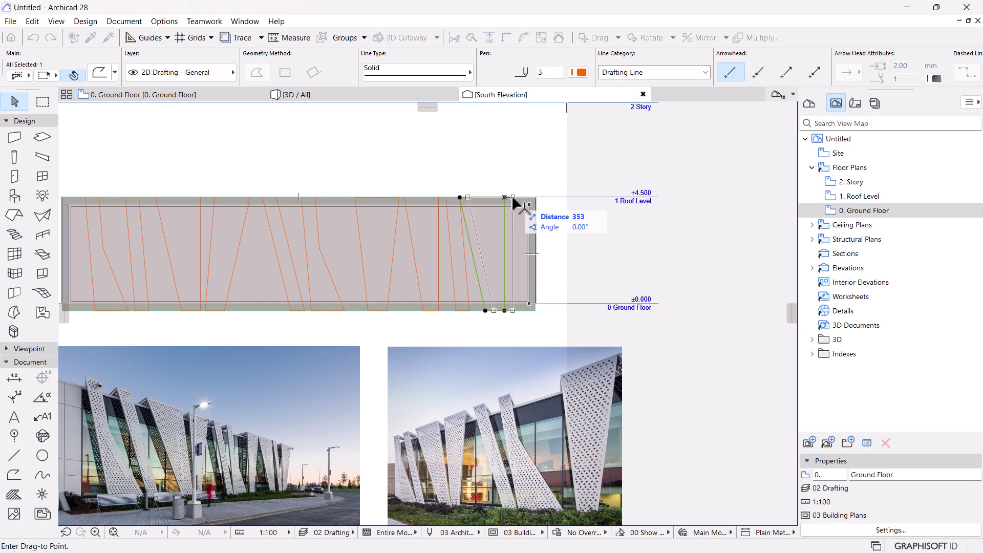
pyautogui.click(515, 198)
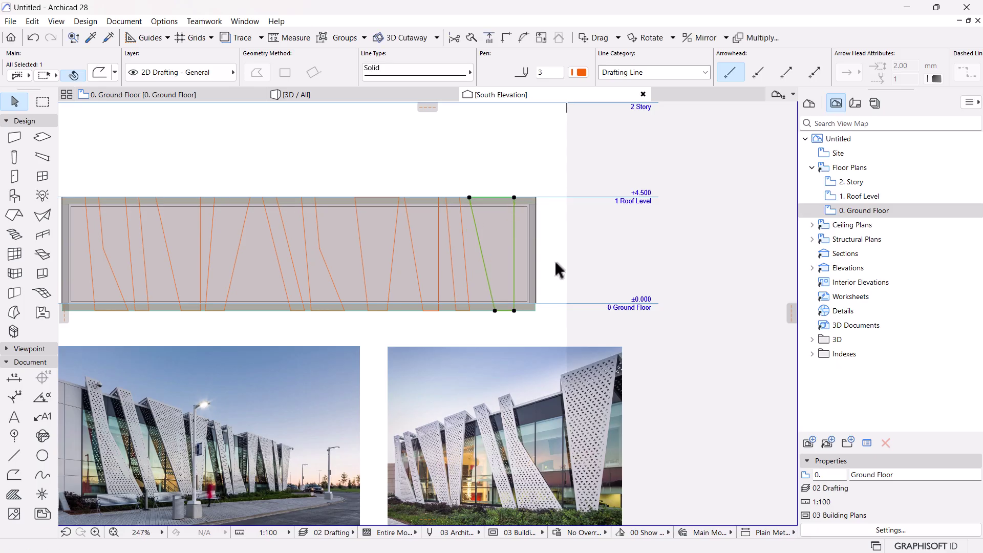
pyautogui.click(555, 263)
# Step: Delete the vertical-sided panel at the wall's right end
pyautogui.moveTo(485, 270); pyautogui.dragTo(511, 271, button='middle')
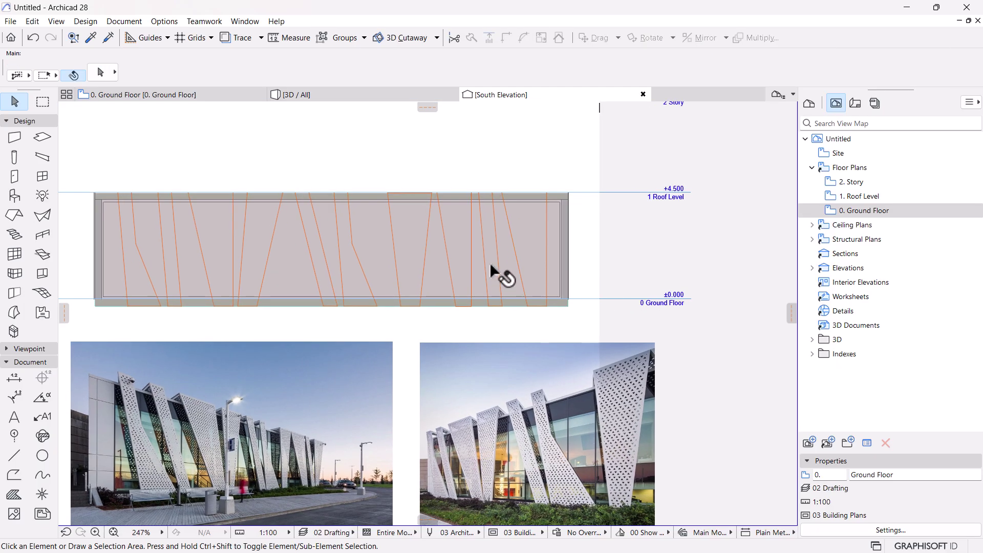
pyautogui.click(487, 265)
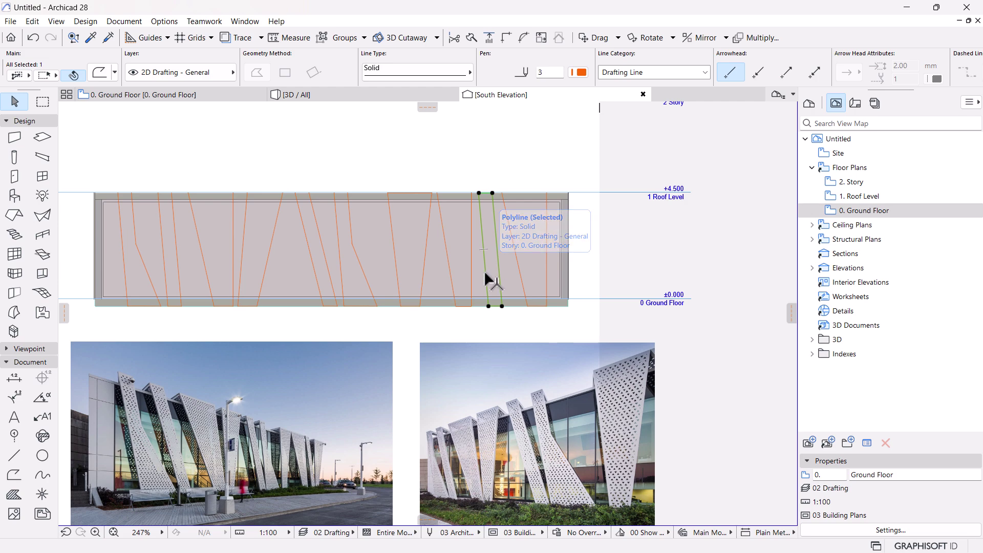
pyautogui.click(520, 274)
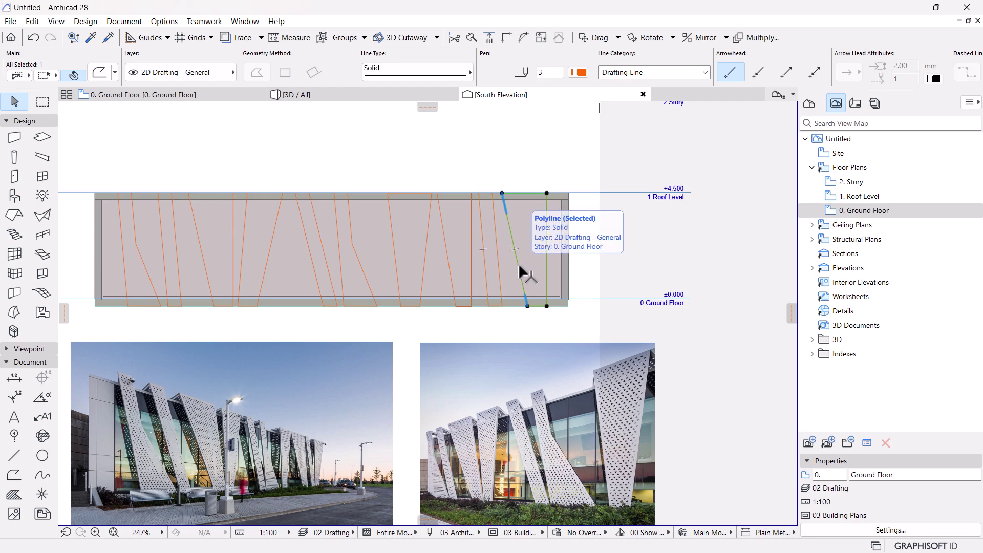
pyautogui.press('Delete')
pyautogui.click(451, 270)
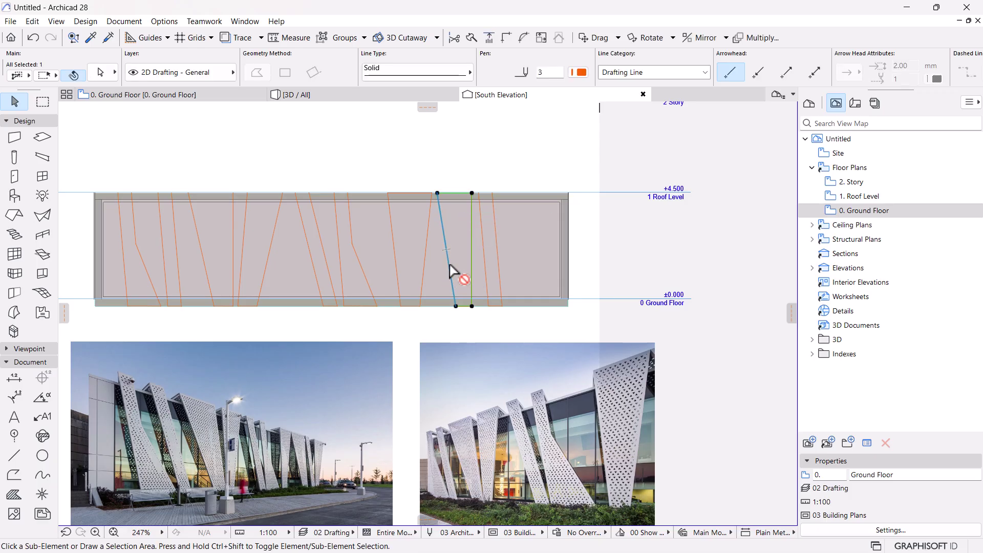
pyautogui.hotkey('ctrl', 'shift', 'd')
pyautogui.click(437, 192)
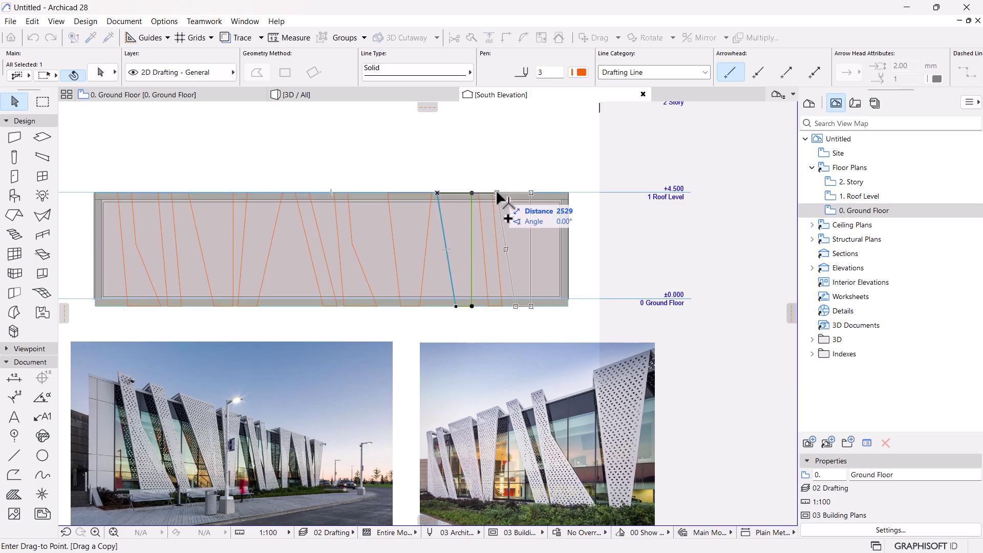
pyautogui.click(389, 226)
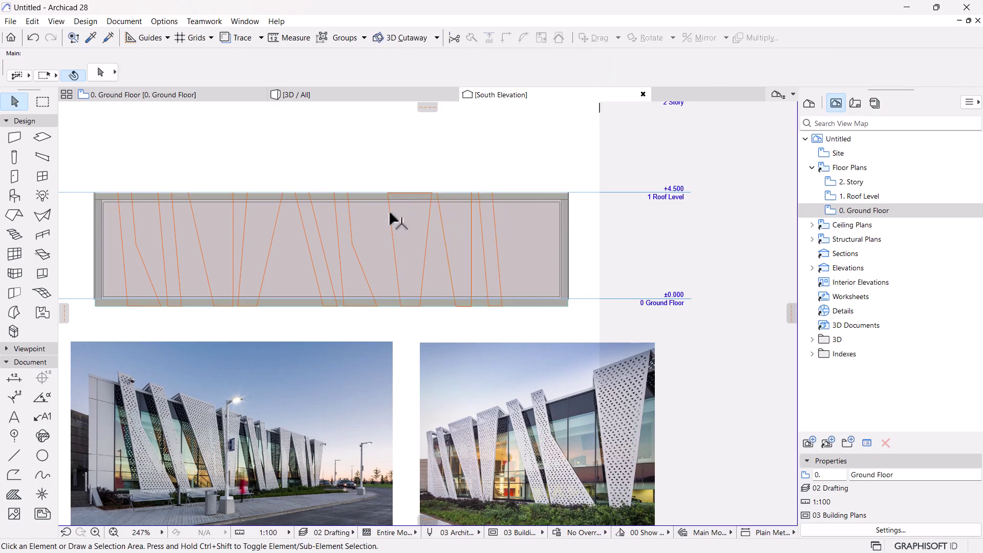
pyautogui.hotkey('ctrl', 'shift', 'd')
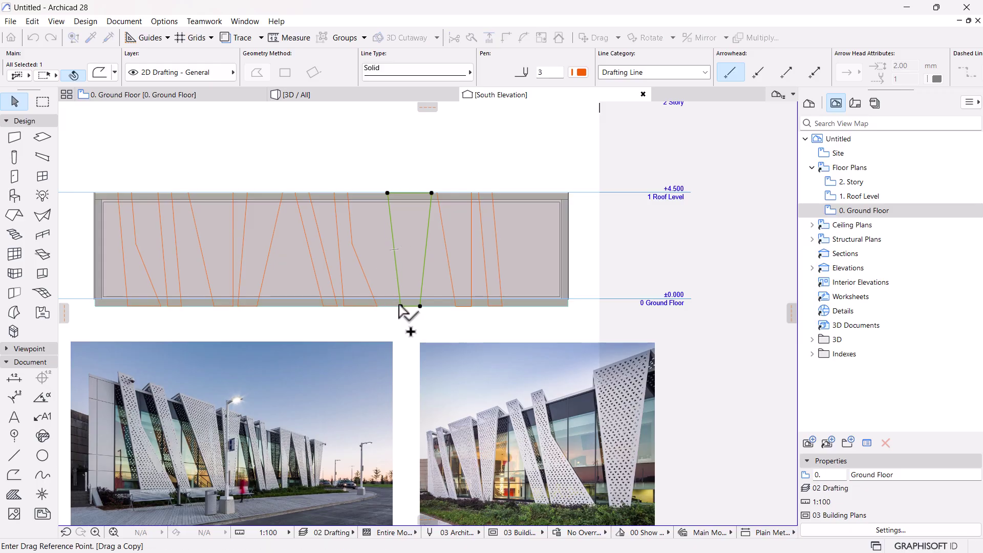
pyautogui.click(401, 307)
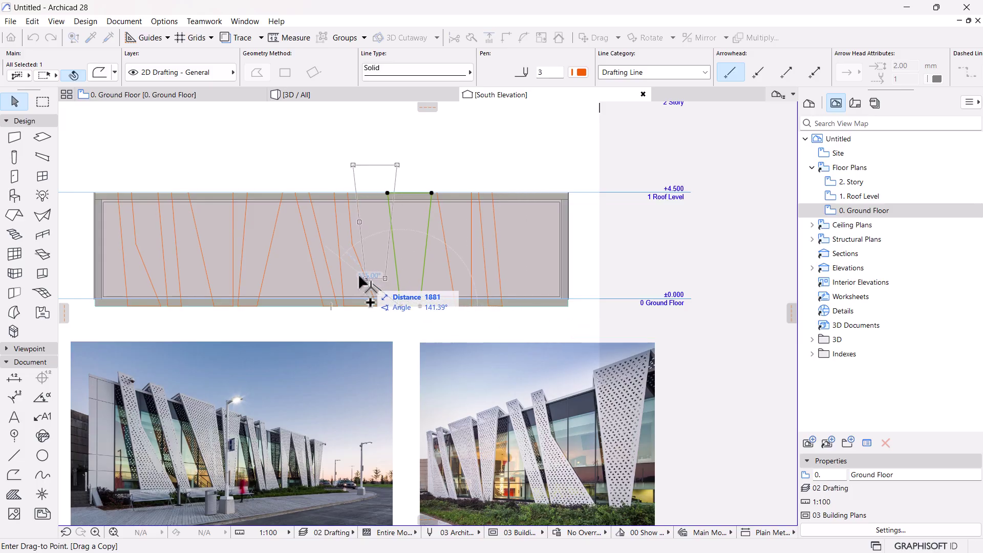
pyautogui.press('Escape')
pyautogui.press('Escape')
# Step: Copy the fifth panel from the left about 7720 mm to the right along the wall base, and delete the narrow panel it overlaps
pyautogui.click(324, 262)
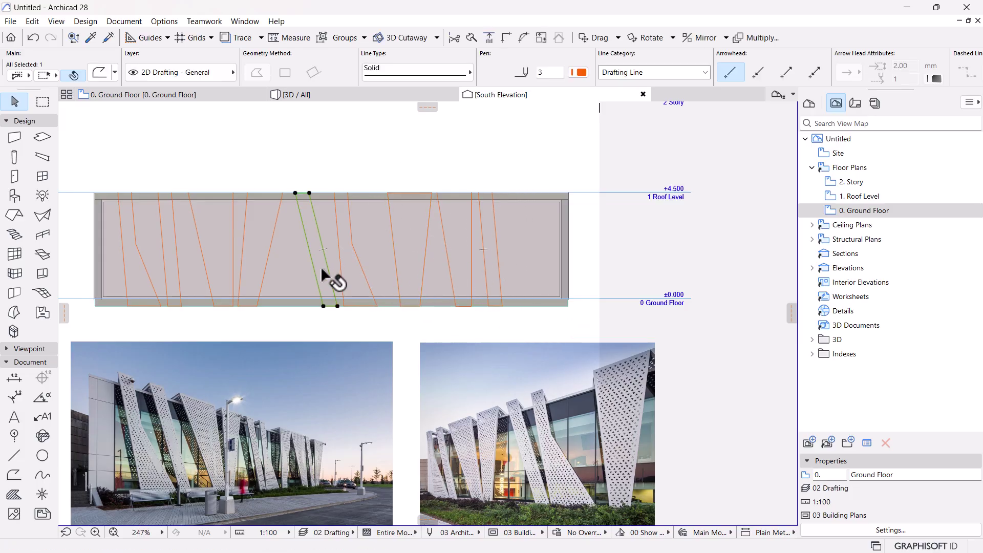
pyautogui.hotkey('ctrl', 'shift', 'd')
pyautogui.click(323, 306)
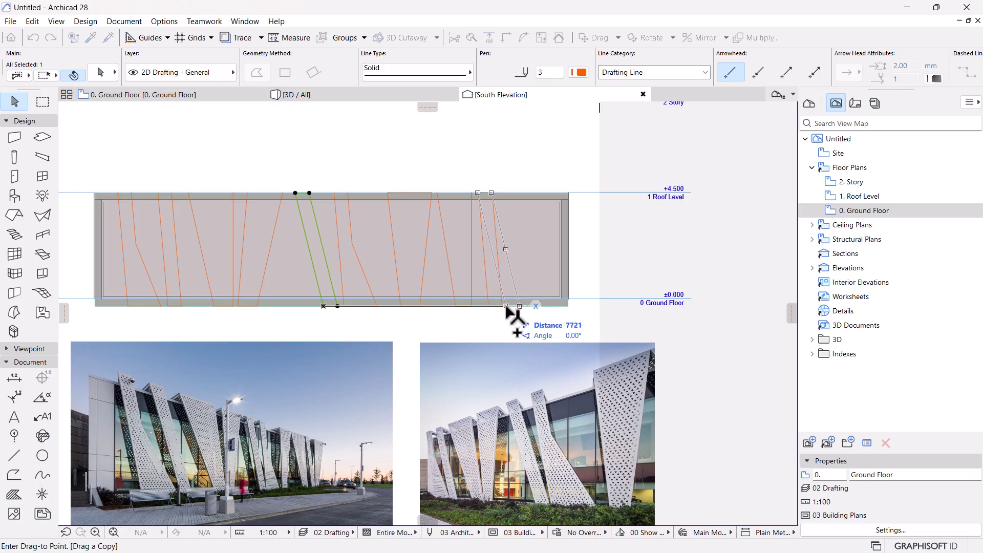
pyautogui.click(506, 307)
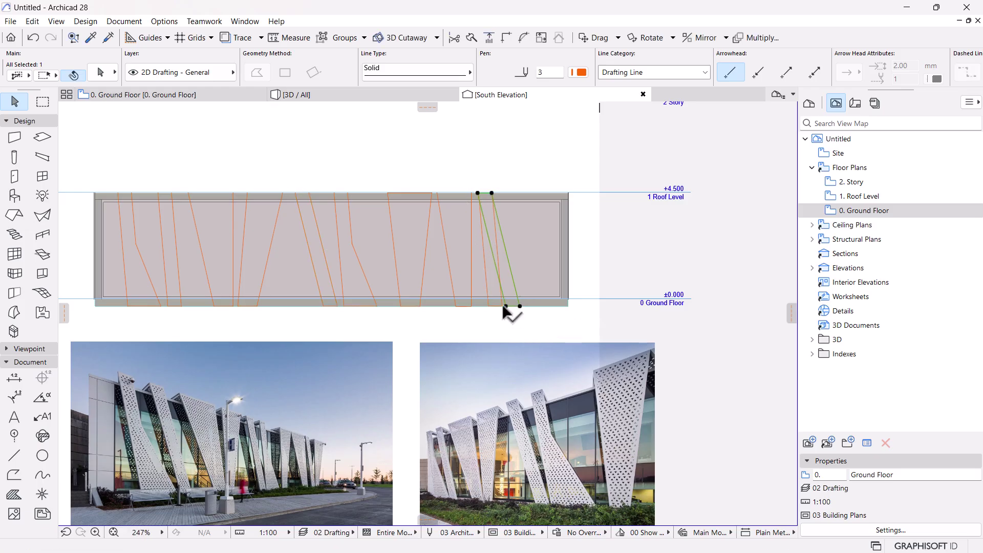
pyautogui.press('Escape')
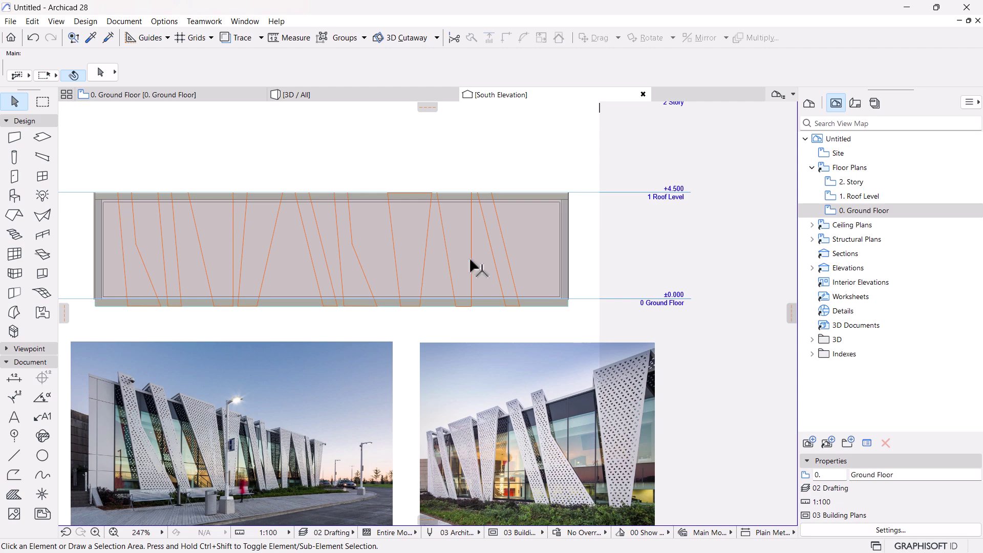
# Step: Copy the vertical-sided panel horizontally so its lower-left corner sits just right of the new slanted narrow panel
pyautogui.click(471, 263)
pyautogui.hotkey('ctrl', 'shift', 'd')
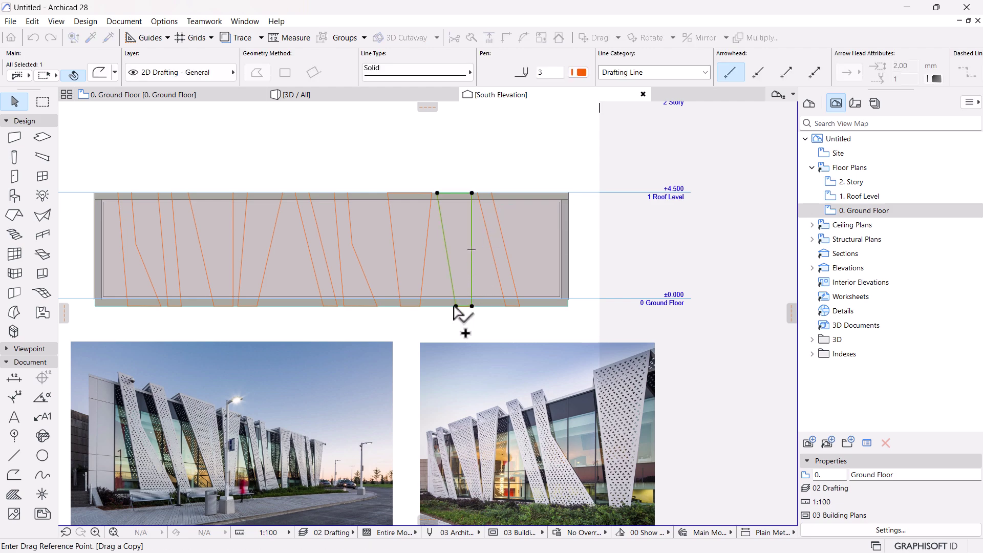
pyautogui.click(456, 306)
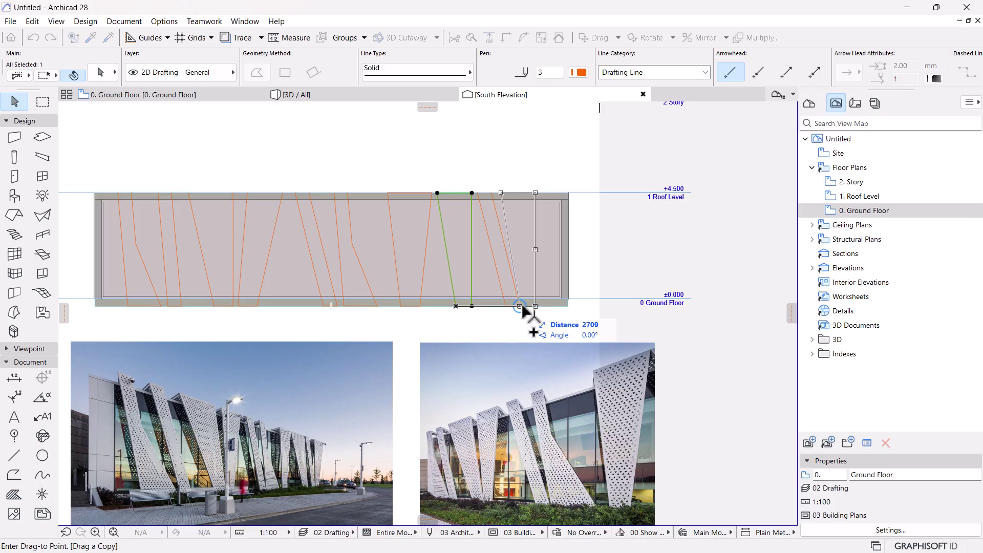
pyautogui.click(526, 306)
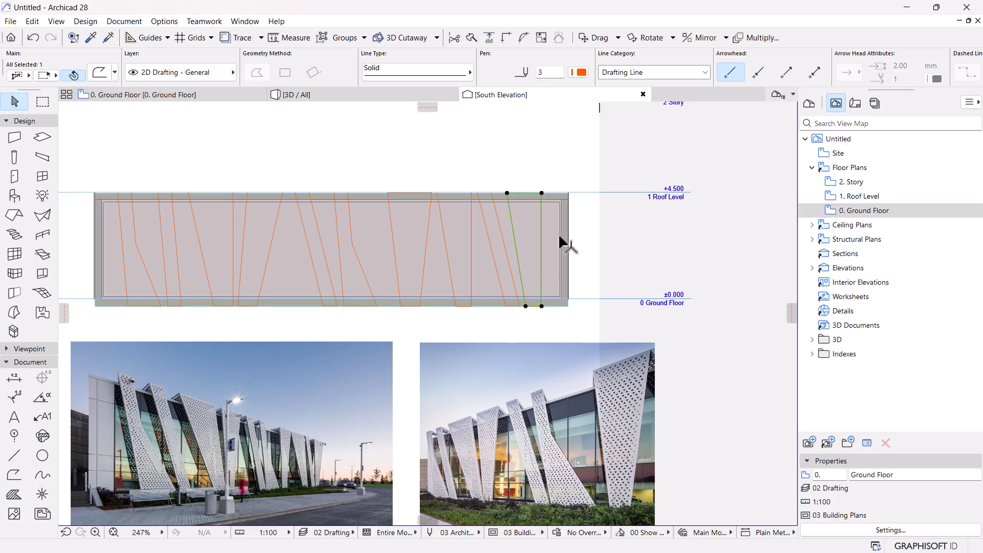
pyautogui.moveTo(532, 241); pyautogui.dragTo(518, 253, button='middle')
pyautogui.press('Escape')
# Step: Copy the seventh panel, tapered on both sides, onto the lower-left corner of the vertical-sided copy at the wall's right end, and delete that vertical-sided copy
pyautogui.click(410, 271)
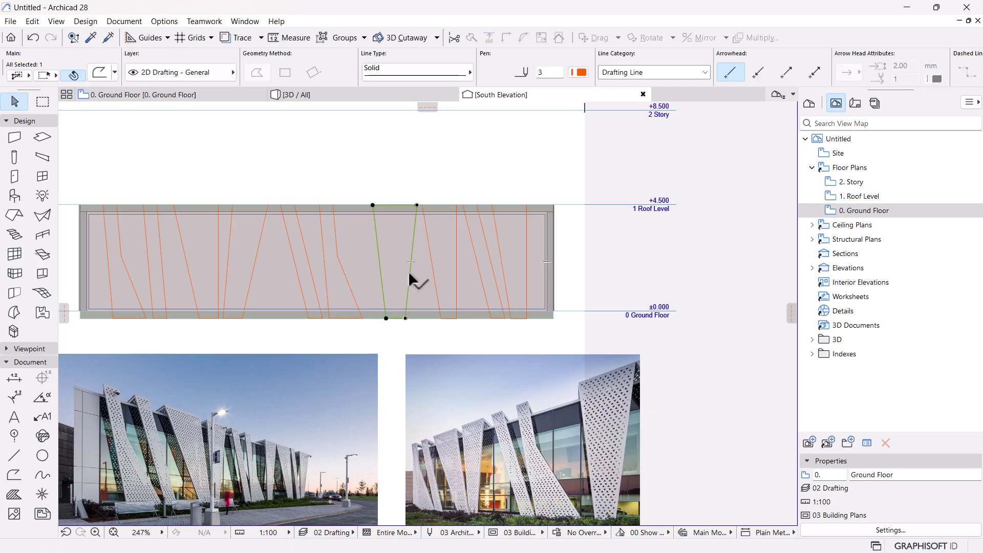
pyautogui.hotkey('ctrl', 'shift', 'd')
pyautogui.click(385, 318)
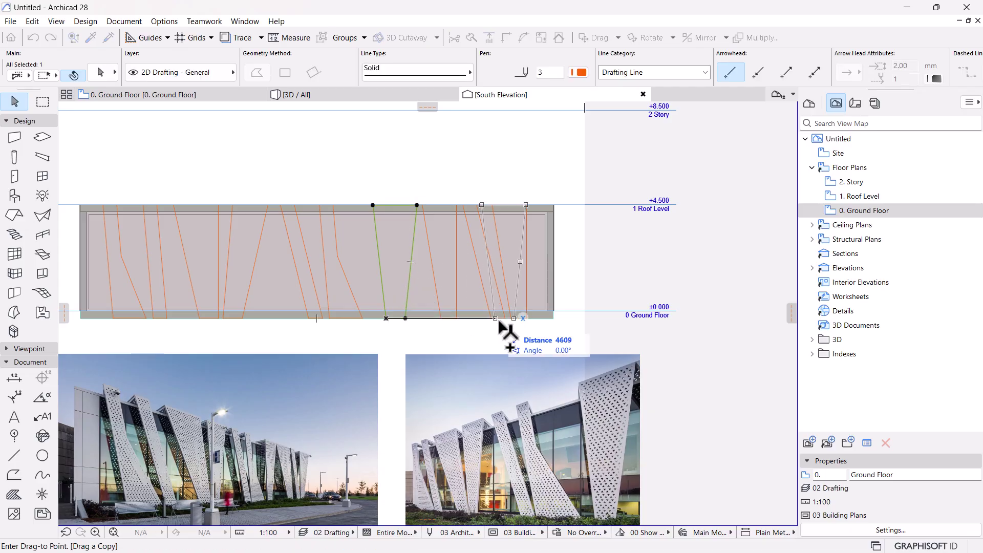
pyautogui.click(511, 318)
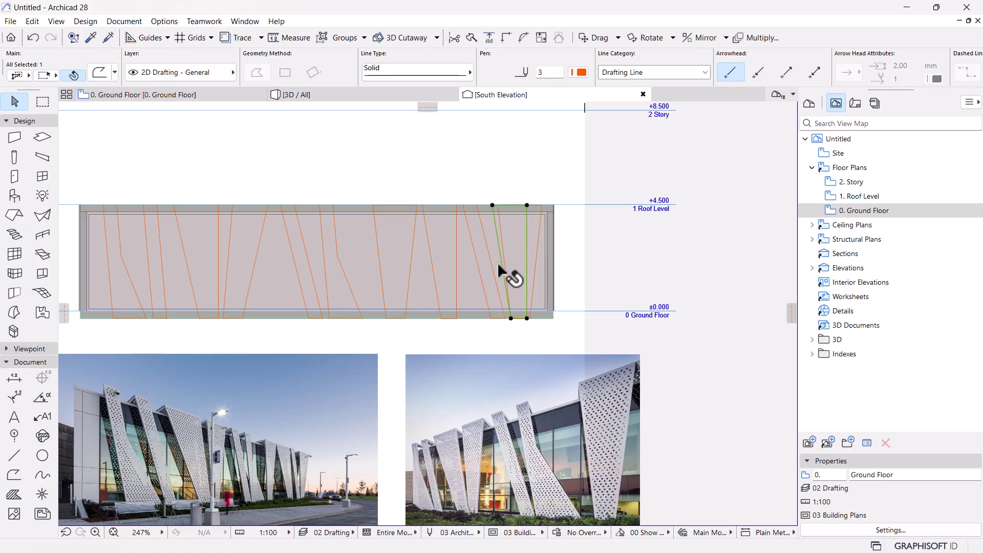
pyautogui.press('Escape')
# Step: Offset the top edge of the tapered panel at the wall's right end upward by about 500 mm, above the roof level
pyautogui.hotkey('ctrl', "'")
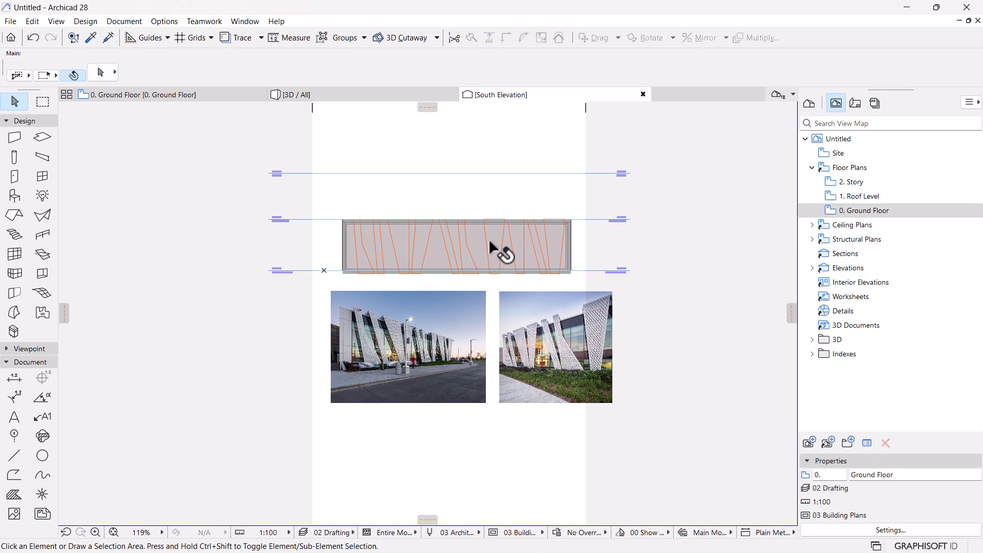
pyautogui.scroll(3, 489, 239)
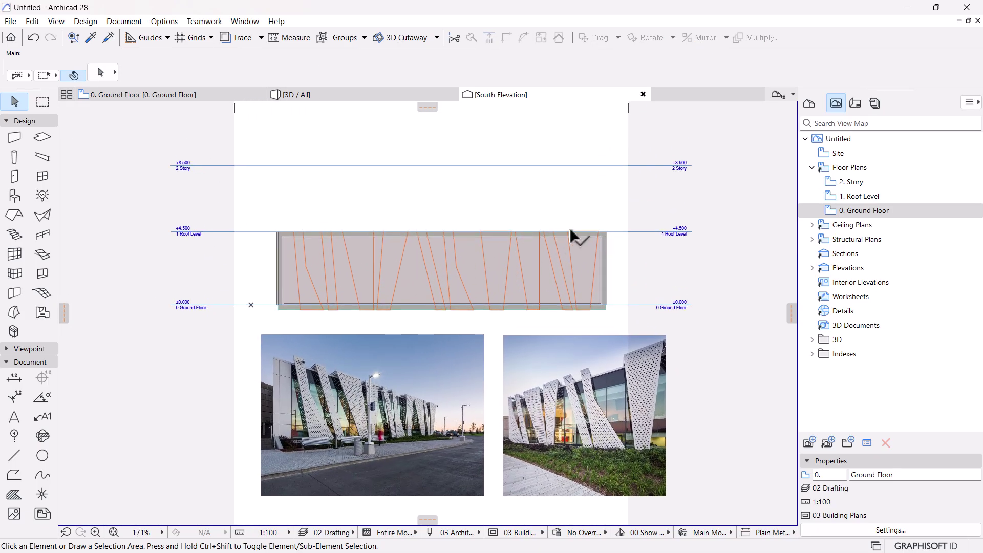
pyautogui.scroll(2, 570, 229)
pyautogui.click(589, 232)
pyautogui.click(597, 232)
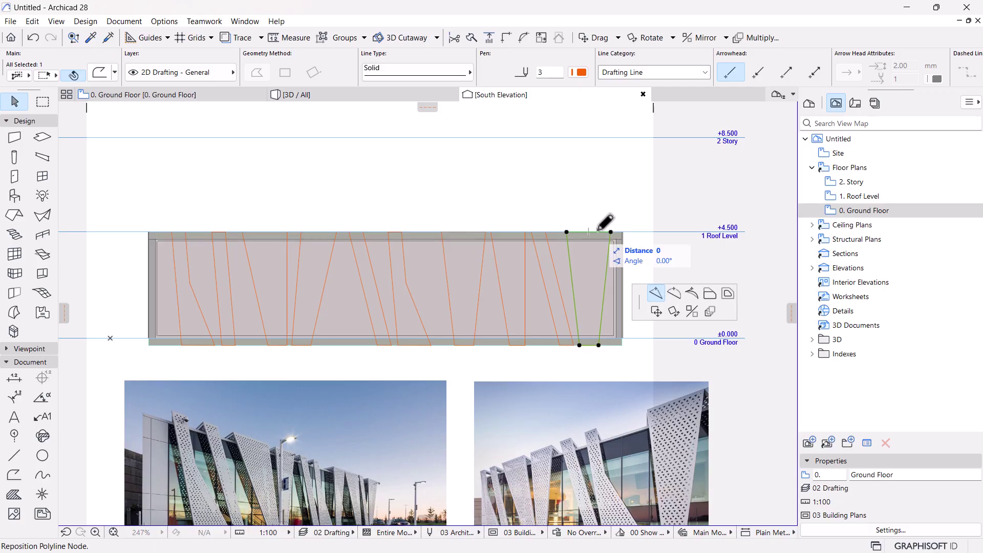
pyautogui.click(136, 111)
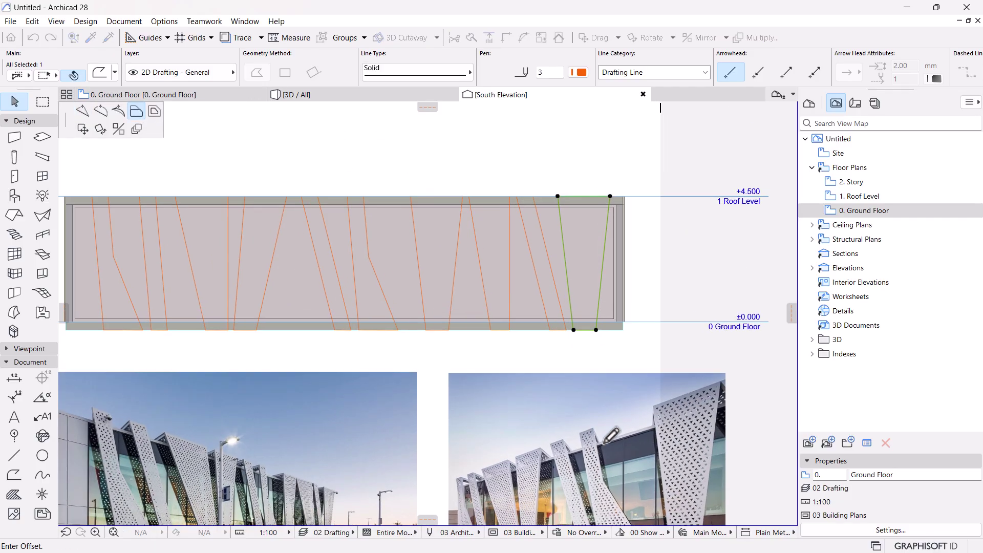
pyautogui.scroll(5, 588, 400)
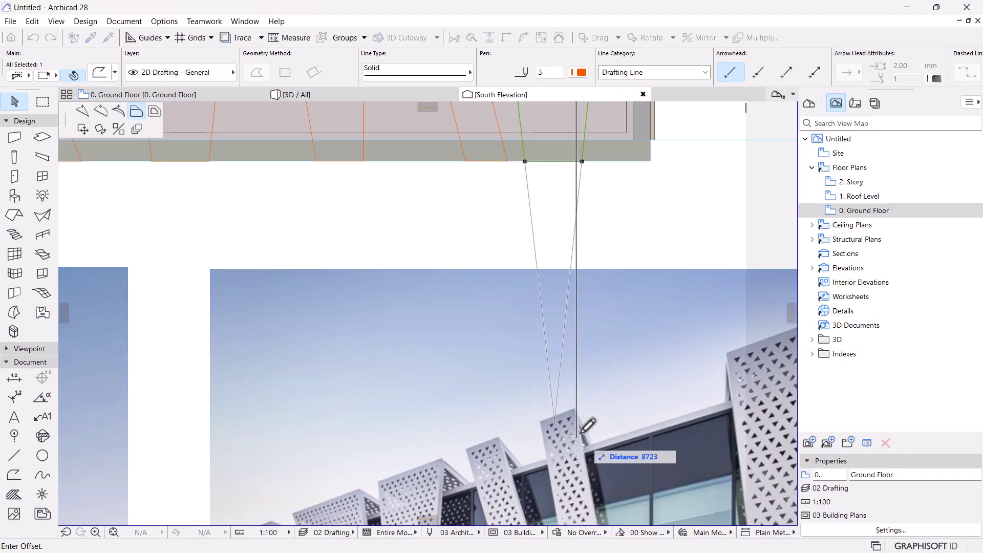
pyautogui.scroll(-2, 569, 448)
pyautogui.scroll(-3, 575, 441)
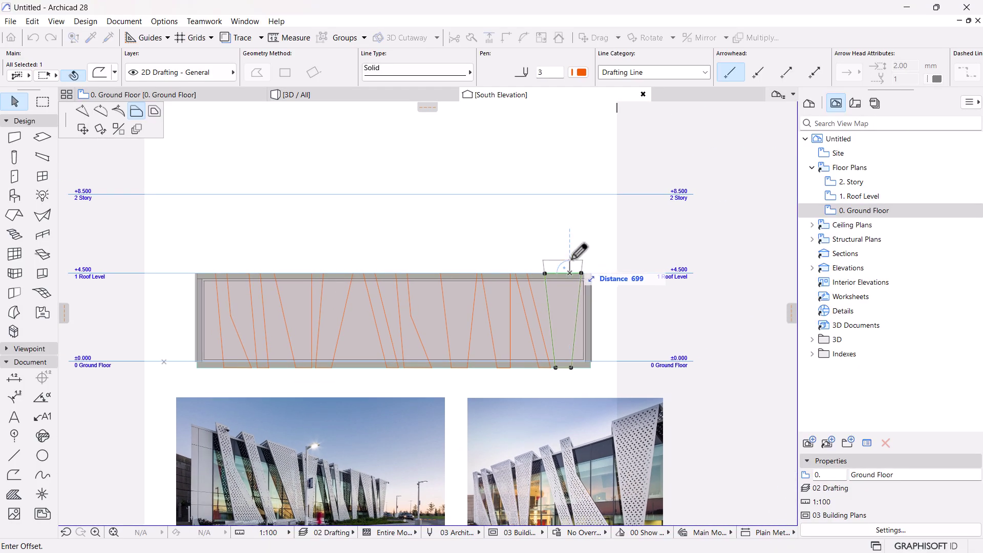
pyautogui.write('0')
pyautogui.press('Return')
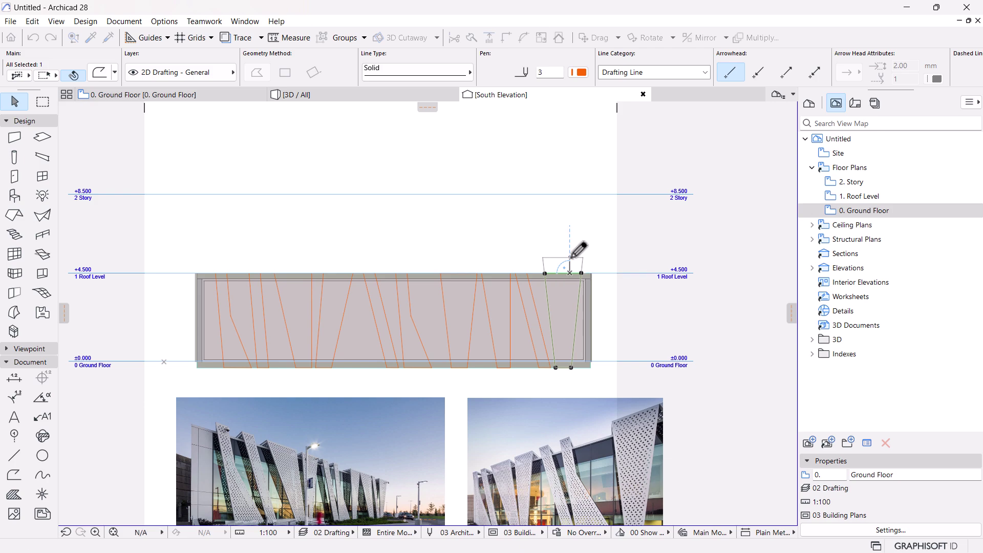
# Step: Offset the top edges of the ninth narrow slanted panel and the eighth vertical-sided panel up to the right-end panel's top height
pyautogui.scroll(3, 514, 280)
pyautogui.click(545, 262)
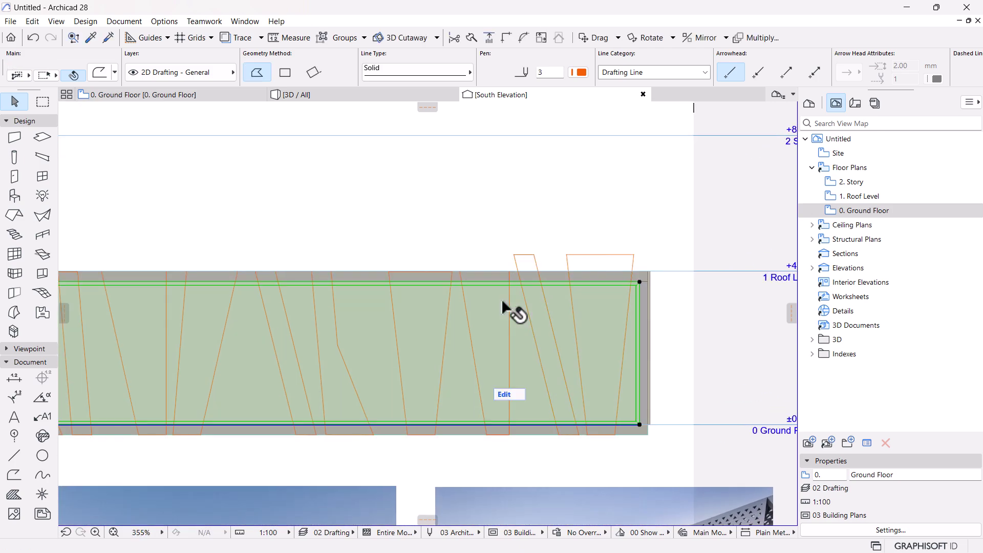
pyautogui.click(509, 272)
pyautogui.click(503, 272)
pyautogui.click(514, 254)
# Step: Offset the top edges of the seventh tapered panel and the sixth kinked panel up to the height of the already raised panels
pyautogui.click(450, 302)
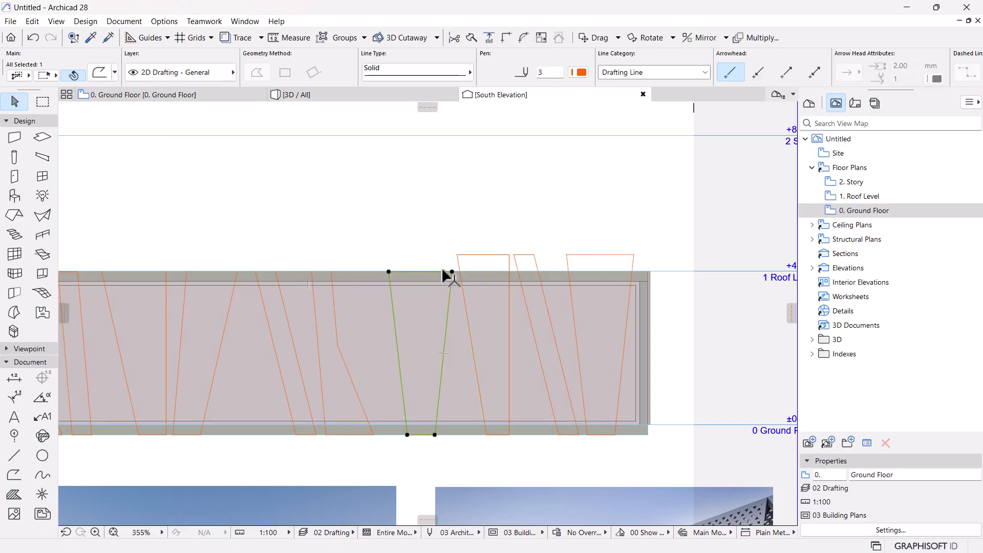
pyautogui.click(447, 273)
pyautogui.click(458, 258)
pyautogui.click(454, 254)
pyautogui.click(335, 326)
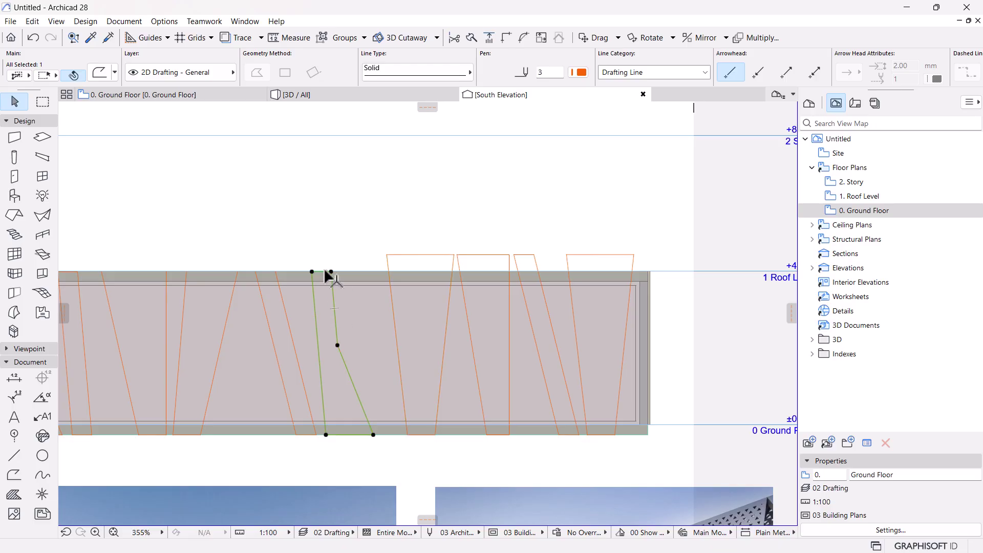
pyautogui.click(325, 273)
pyautogui.click(335, 259)
pyautogui.click(320, 255)
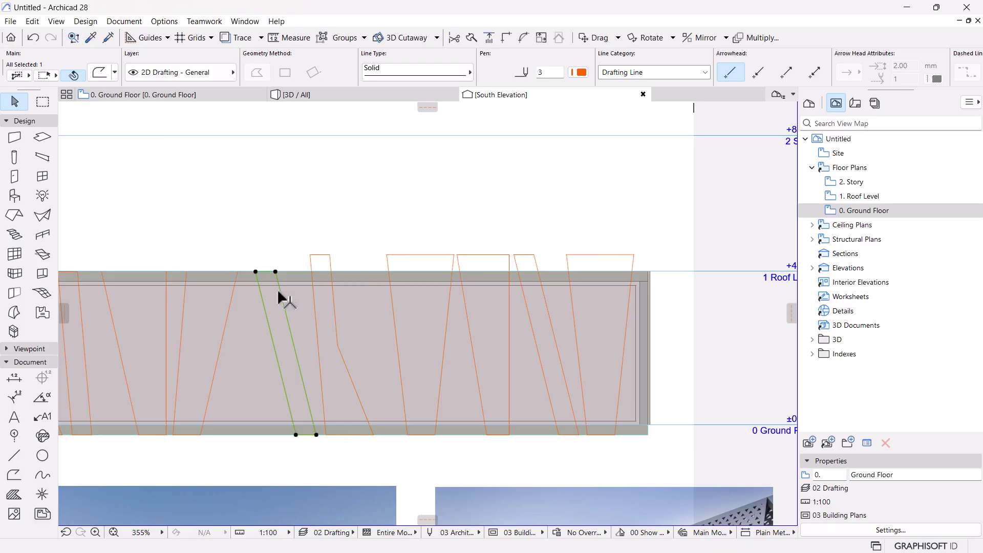
# Step: Offset the top edges of the fifth narrow slanted panel and the fourth wide-topped panel up to the common raised height
pyautogui.click(271, 273)
pyautogui.click(282, 259)
pyautogui.click(315, 254)
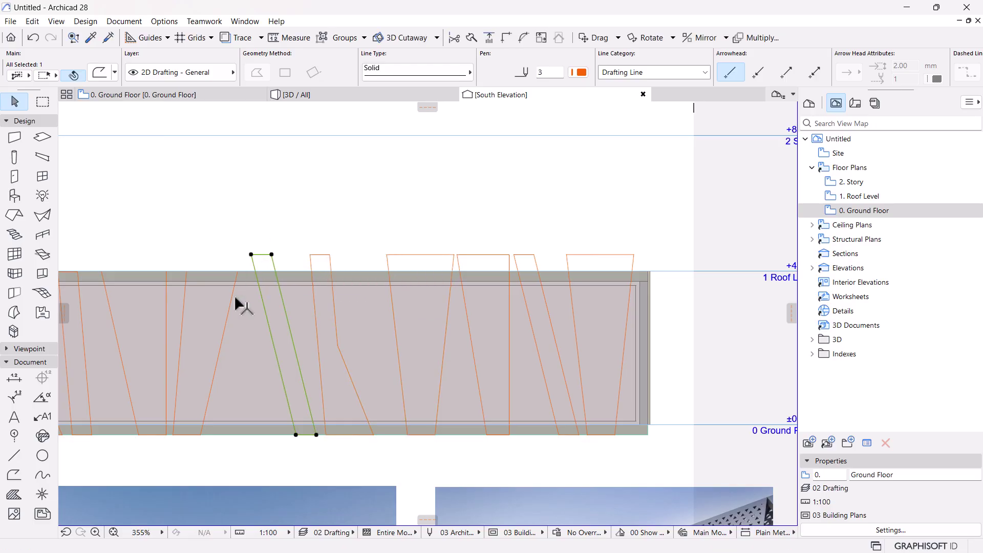
pyautogui.click(231, 305)
pyautogui.click(229, 272)
pyautogui.click(238, 259)
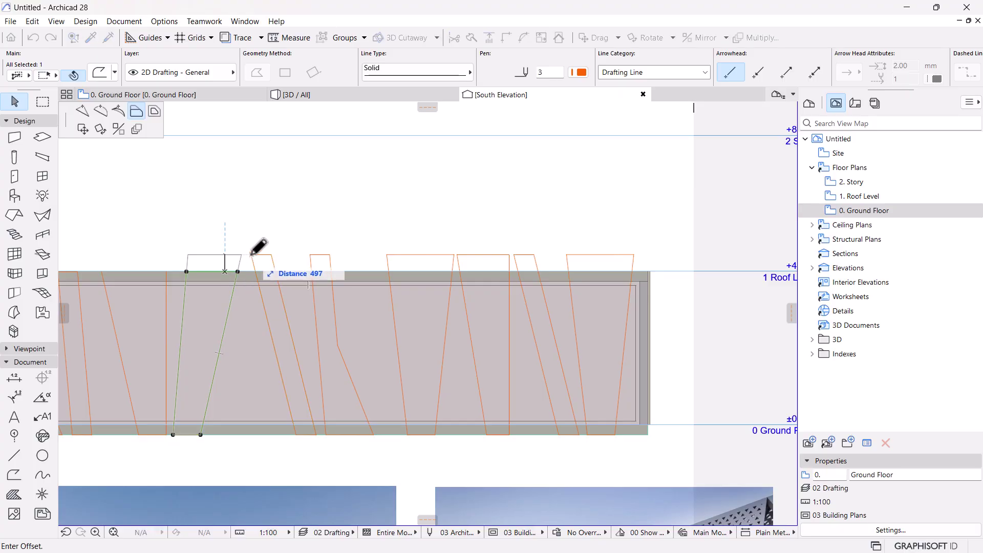
pyautogui.click(254, 255)
# Step: Offset the top edge of the third panel, with the vertical right side, up to the raised top of its neighbour
pyautogui.click(167, 308)
pyautogui.click(159, 273)
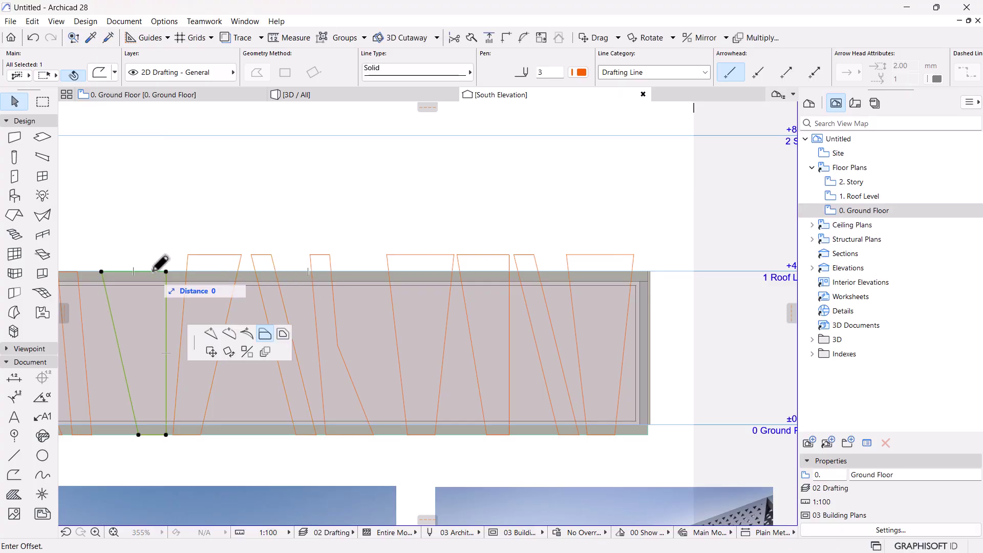
pyautogui.click(265, 332)
pyautogui.click(194, 255)
# Step: Offset the top edges of the second narrow panel and the first kinked panel up to the raised panels' height, then clear the selection
pyautogui.scroll(-5, 432, 259)
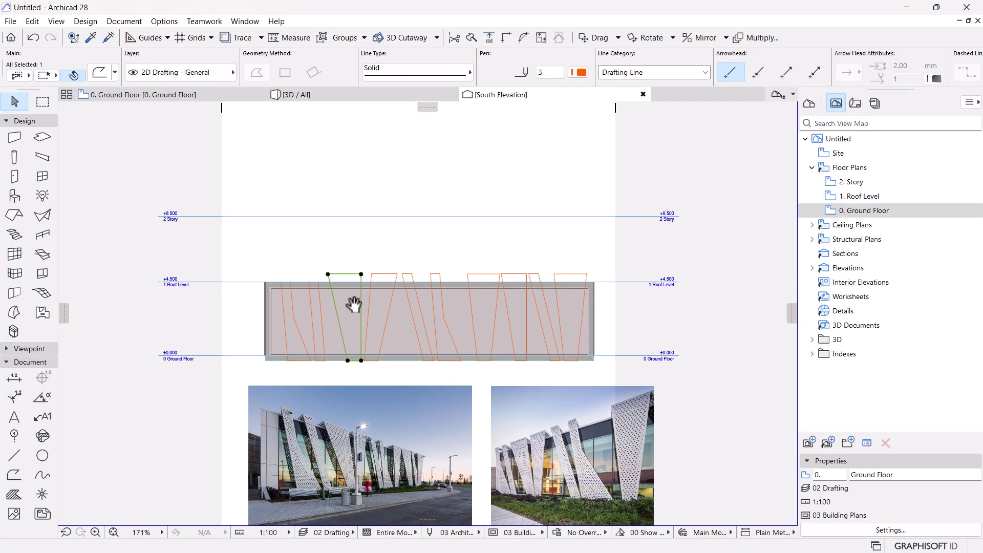
pyautogui.scroll(6, 351, 302)
pyautogui.scroll(4, 329, 265)
pyautogui.click(358, 302)
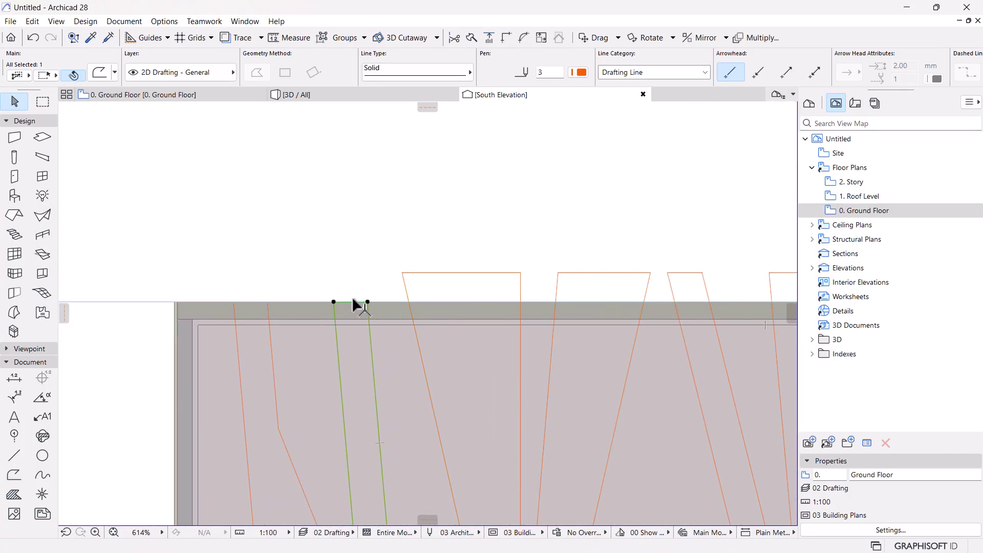
pyautogui.click(352, 302)
pyautogui.click(406, 269)
pyautogui.click(262, 301)
pyautogui.click(338, 270)
pyautogui.click(351, 230)
# Step: Compare the raised panel outlines across the whole wall with the two reference photos below the elevation
pyautogui.scroll(-6, 352, 229)
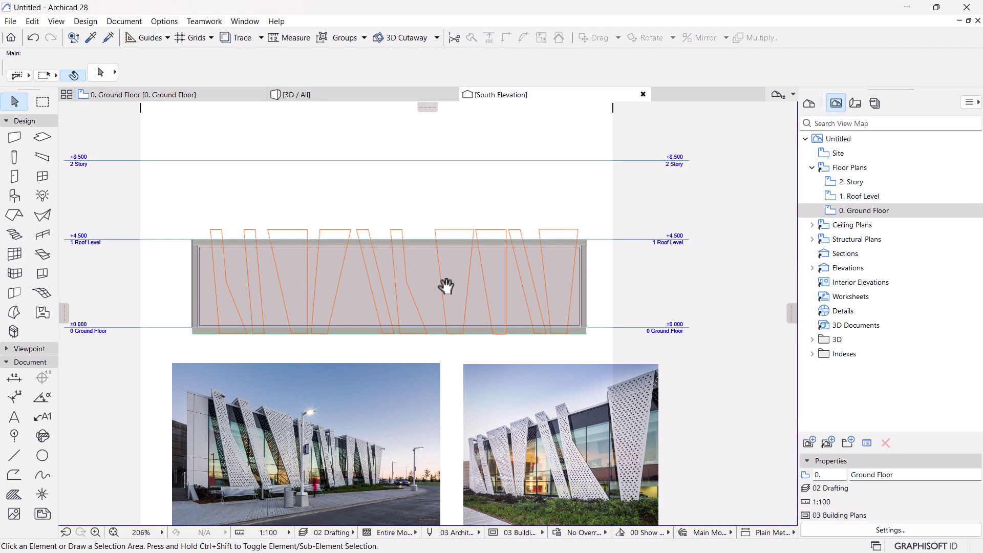
pyautogui.moveTo(340, 290); pyautogui.dragTo(347, 289, button='middle')
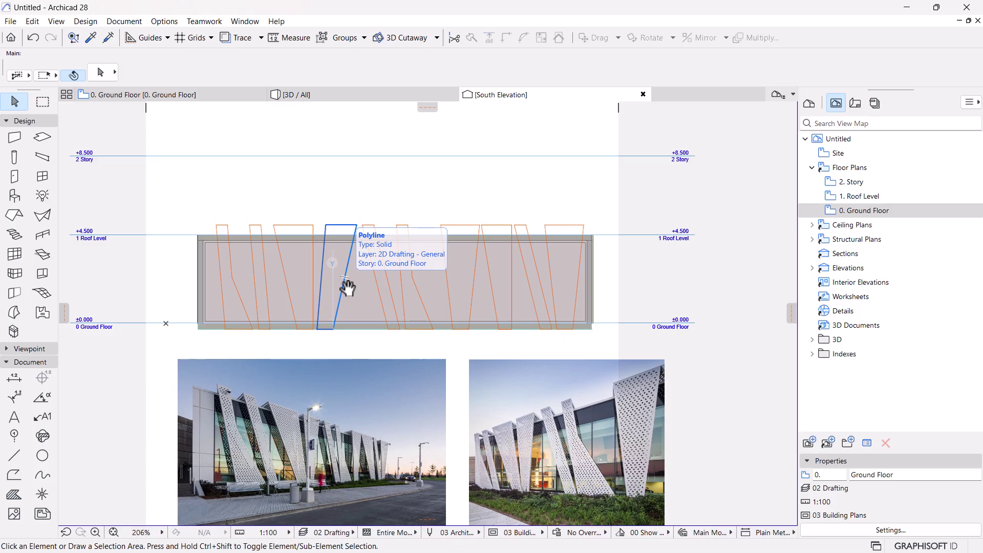
pyautogui.moveTo(389, 272); pyautogui.dragTo(395, 287, button='middle')
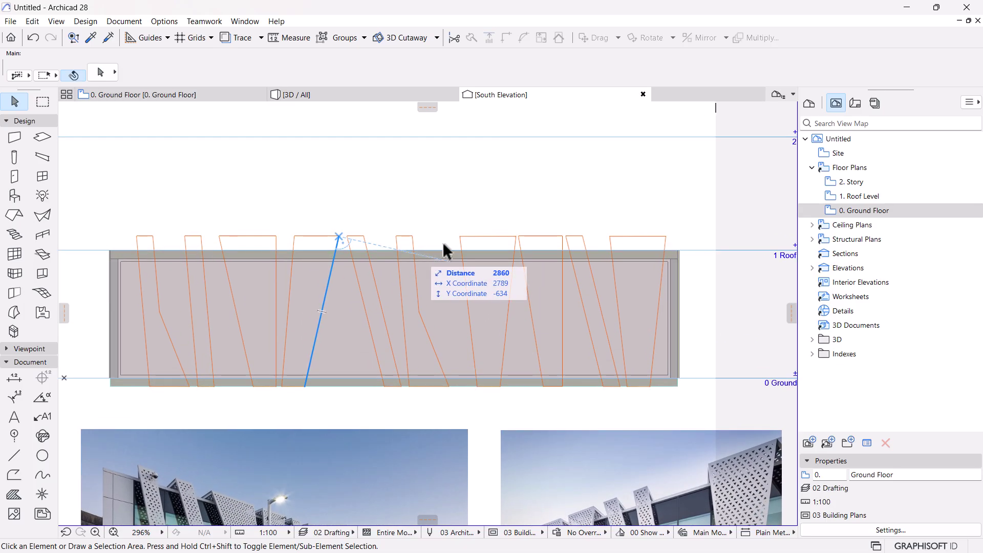
pyautogui.moveTo(418, 255); pyautogui.dragTo(449, 279, button='middle')
pyautogui.scroll(-1, 457, 227)
pyautogui.moveTo(498, 251); pyautogui.dragTo(513, 251, button='middle')
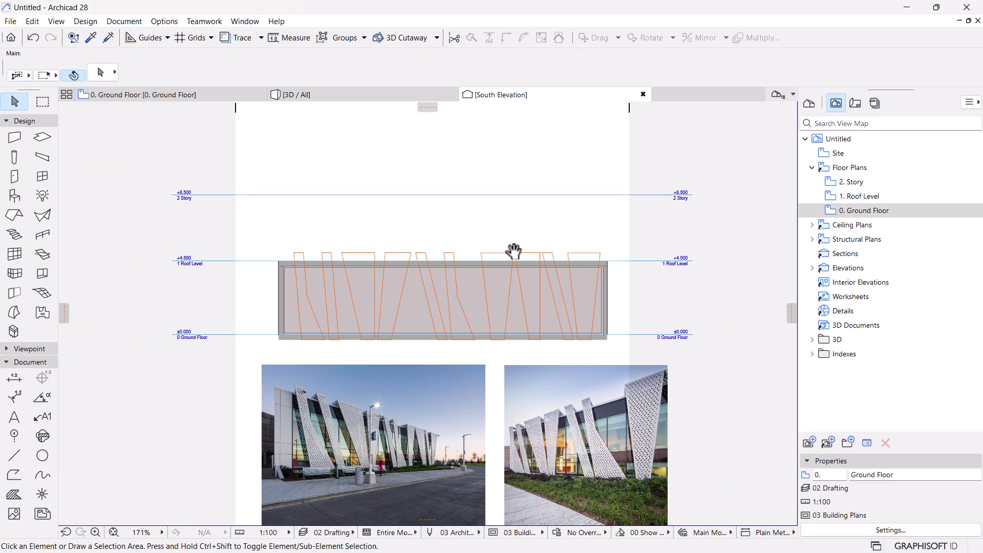
pyautogui.scroll(1, 514, 251)
pyautogui.scroll(1, 444, 281)
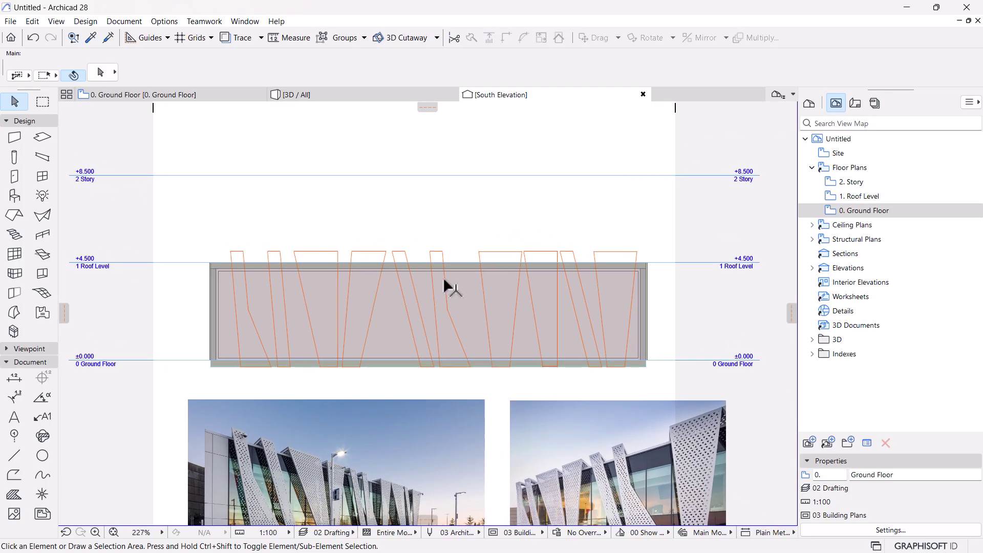
pyautogui.click(326, 277)
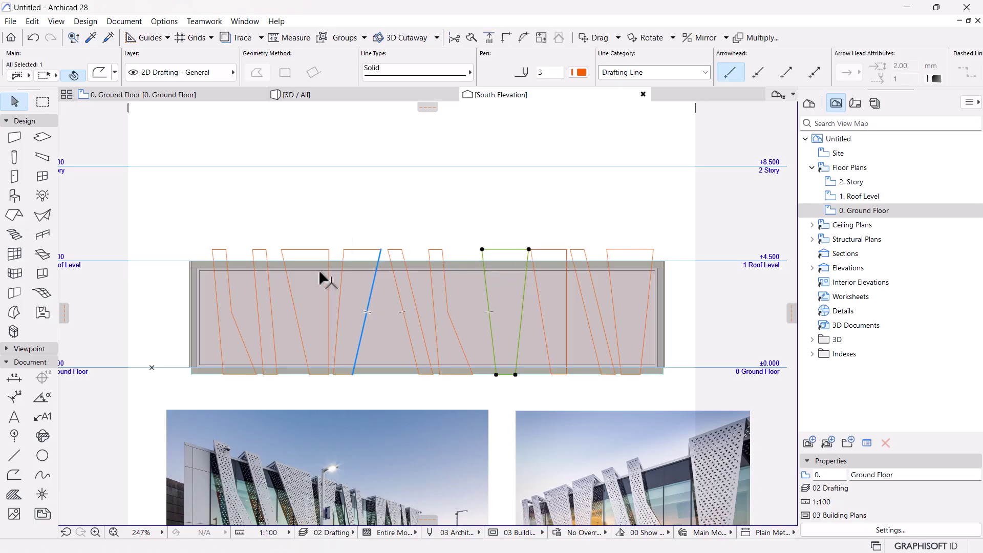
# Step: Stretch the curtain wall's top edge up to the raised tops of the slanted panel outlines, and clear the selection
pyautogui.click(385, 313)
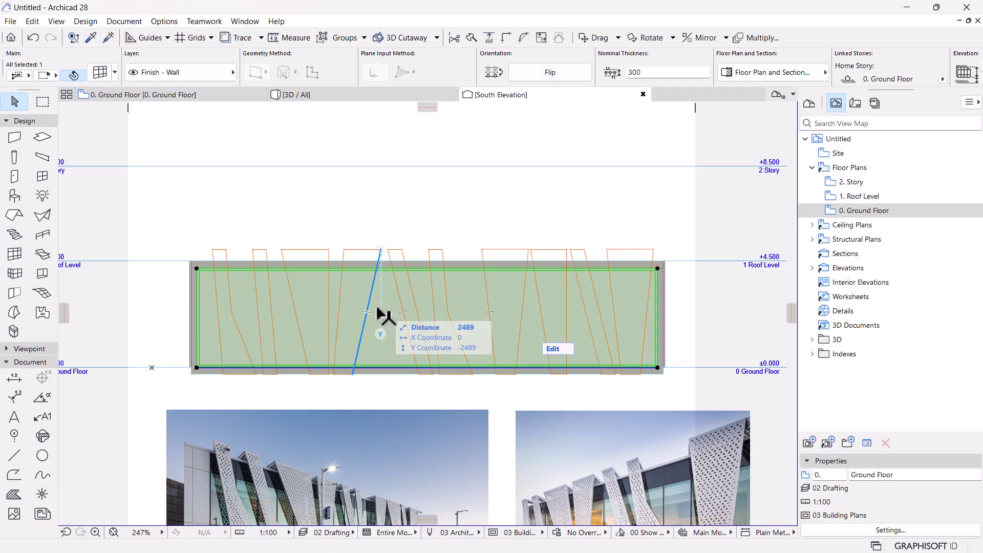
pyautogui.click(659, 264)
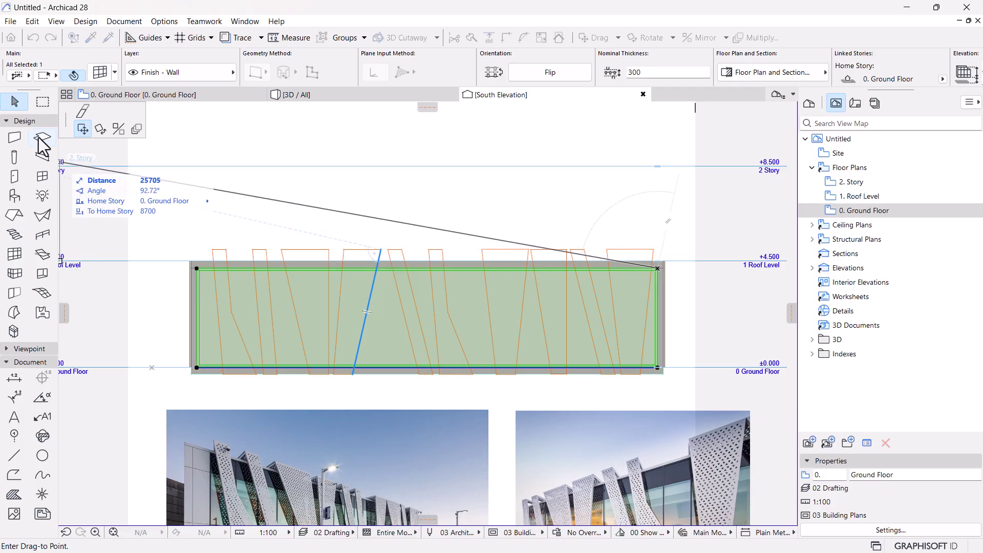
pyautogui.click(663, 239)
pyautogui.click(582, 220)
pyautogui.scroll(1, 489, 275)
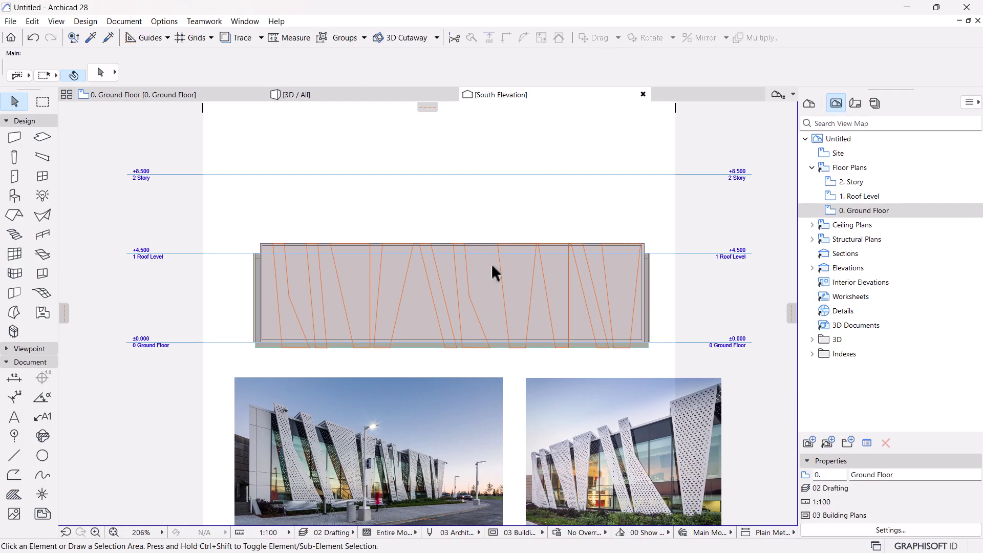
# Step: Try stretching the curtain wall's bottom edge down to the bottoms of the panel outlines, and undo the stretch
pyautogui.scroll(2, 651, 323)
pyautogui.click(640, 304)
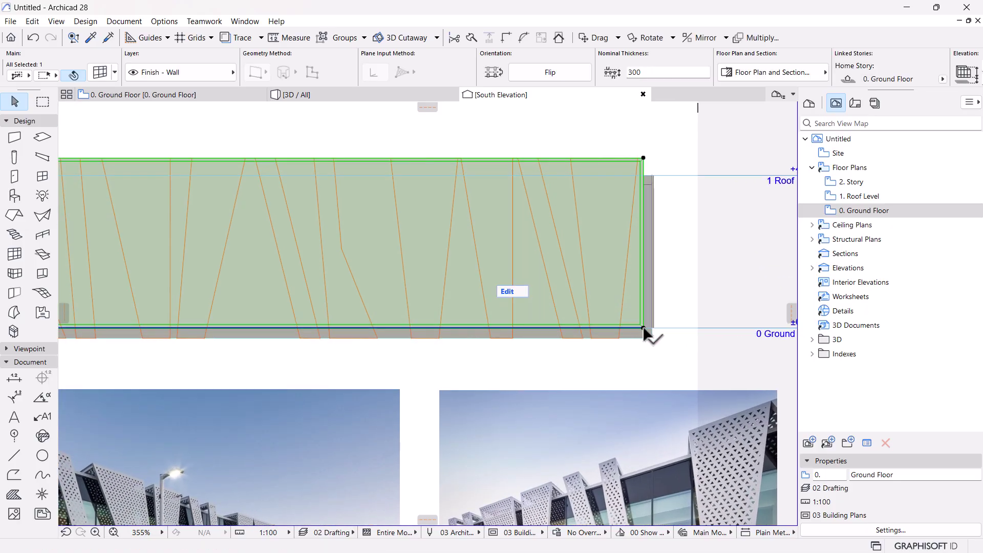
pyautogui.click(644, 327)
pyautogui.click(646, 336)
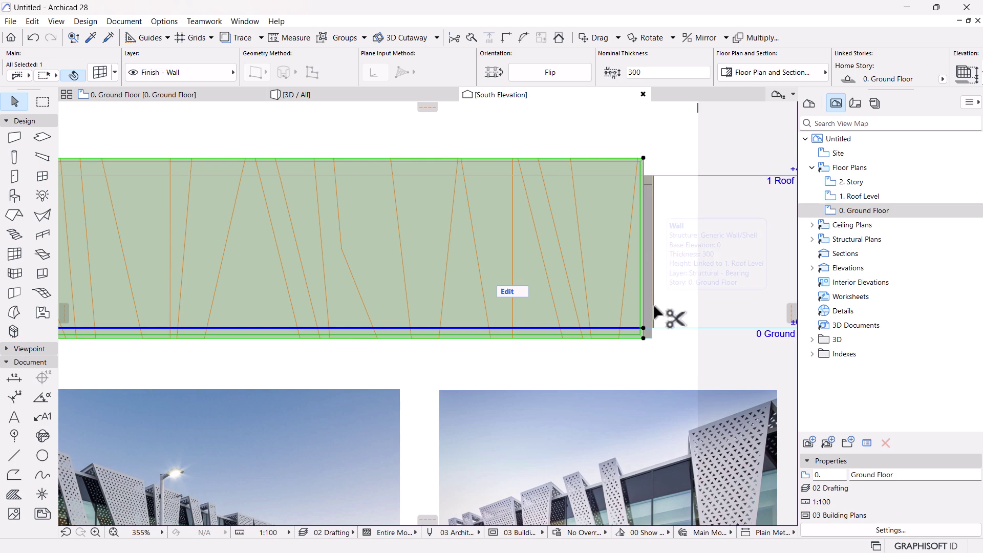
pyautogui.hotkey('ctrl', 'z')
# Step: Move the whole curtain wall down 300 mm so its base line meets the bottoms of the panel outlines
pyautogui.scroll(1, 644, 338)
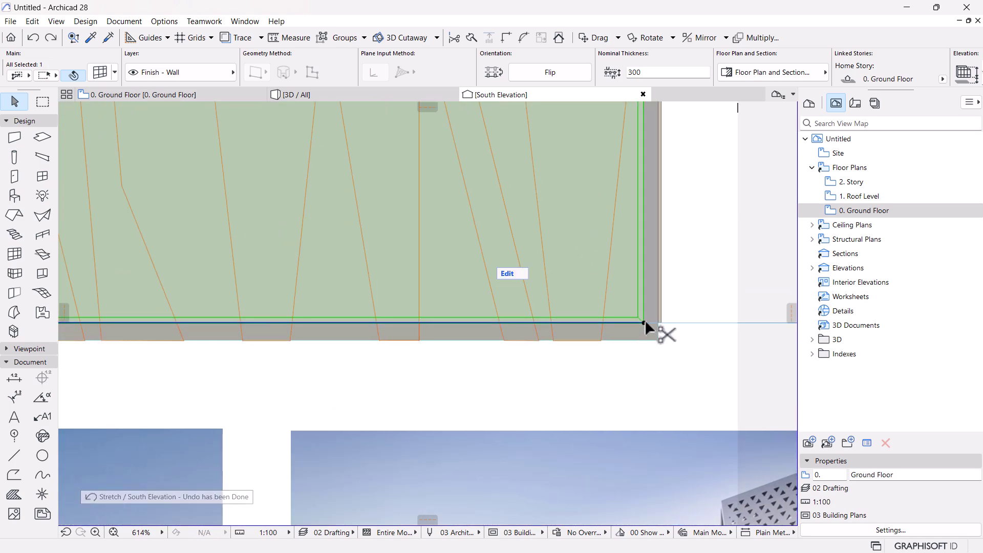
pyautogui.hotkey('ctrl', 'd')
pyautogui.click(644, 323)
pyautogui.click(645, 340)
pyautogui.scroll(-2, 645, 323)
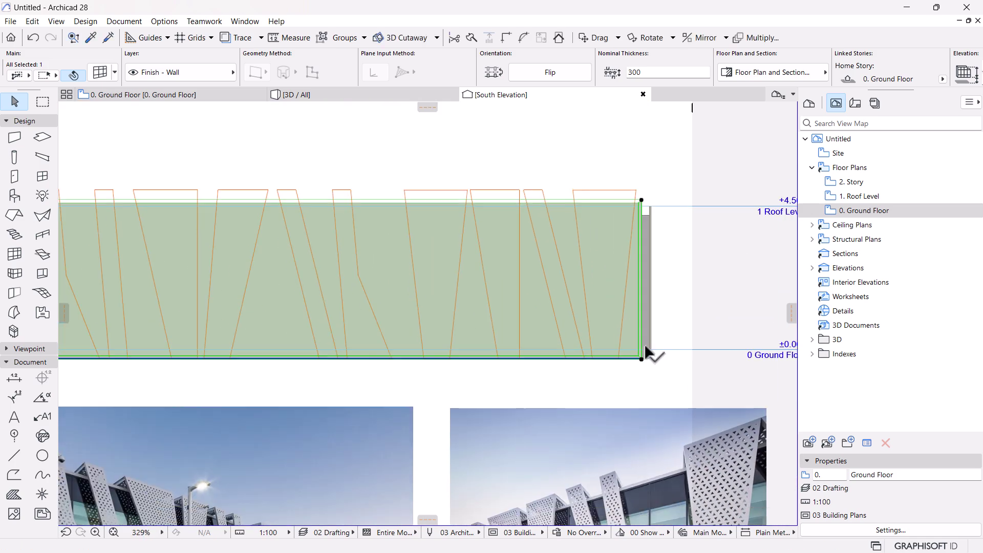
# Step: Stretch the lowered curtain wall's top edge back up to the tops of the panel outlines and deselect it
pyautogui.click(642, 221)
pyautogui.click(642, 211)
pyautogui.click(641, 178)
# Step: Examine how the resized curtain wall's edges line up with the panel outlines along the whole elevation
pyautogui.scroll(-3, 639, 189)
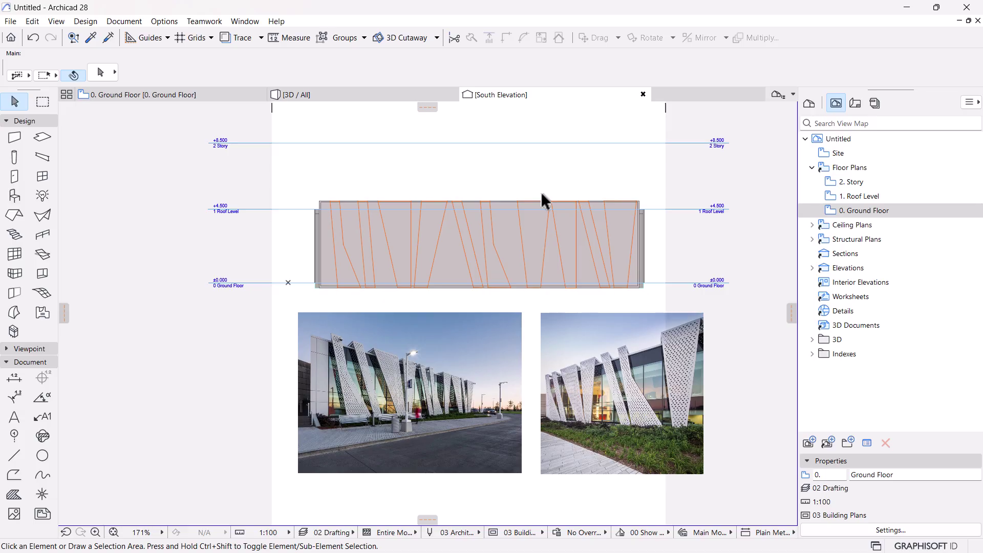
pyautogui.scroll(3, 361, 230)
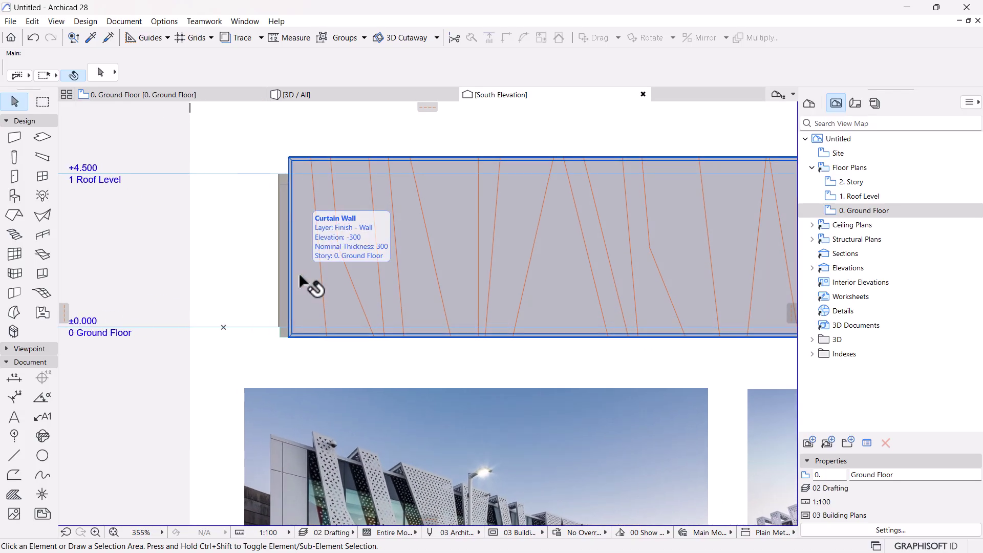
pyautogui.scroll(-1, 299, 273)
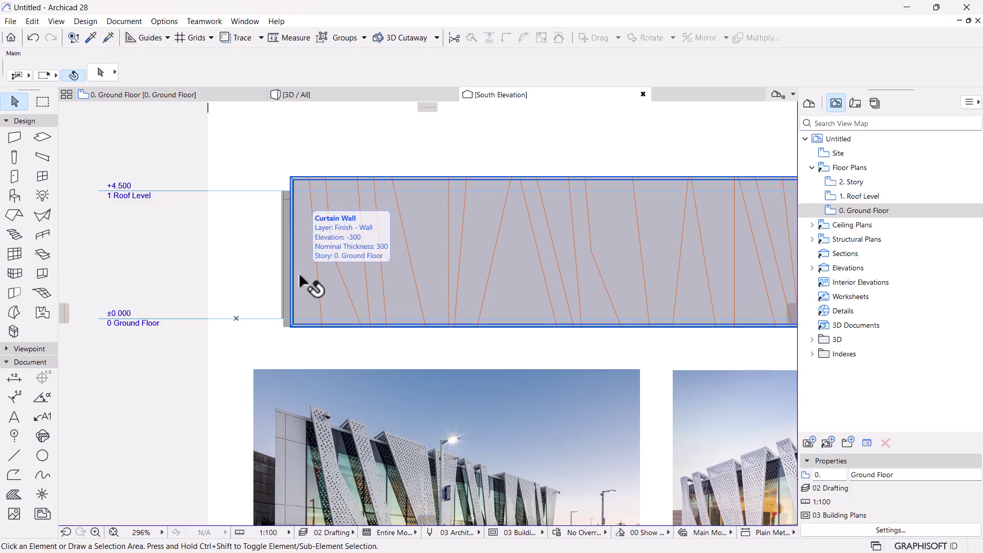
pyautogui.scroll(-1, 299, 274)
pyautogui.scroll(-2, 299, 274)
pyautogui.scroll(1, 533, 245)
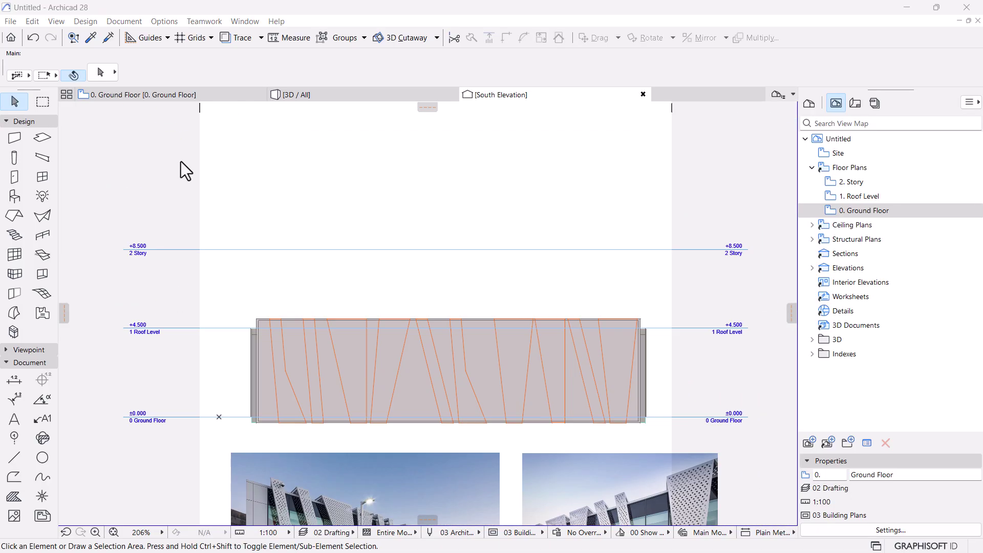
pyautogui.scroll(3, 421, 388)
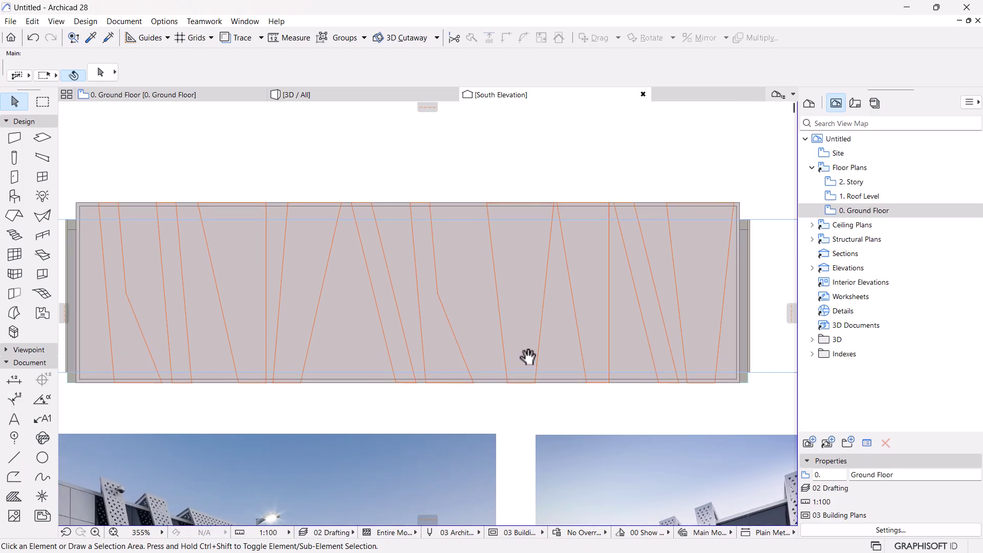
pyautogui.scroll(-1, 487, 310)
# Step: Add a second column, B, 1000 mm wide, to the curtain wall's scheme grid pattern and apply the settings
pyautogui.click(479, 286)
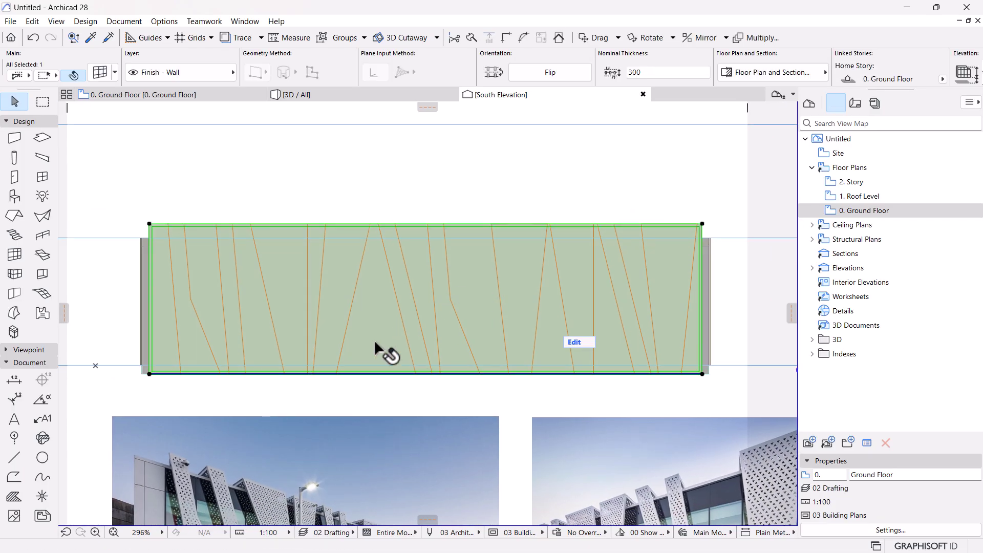
pyautogui.click(100, 73)
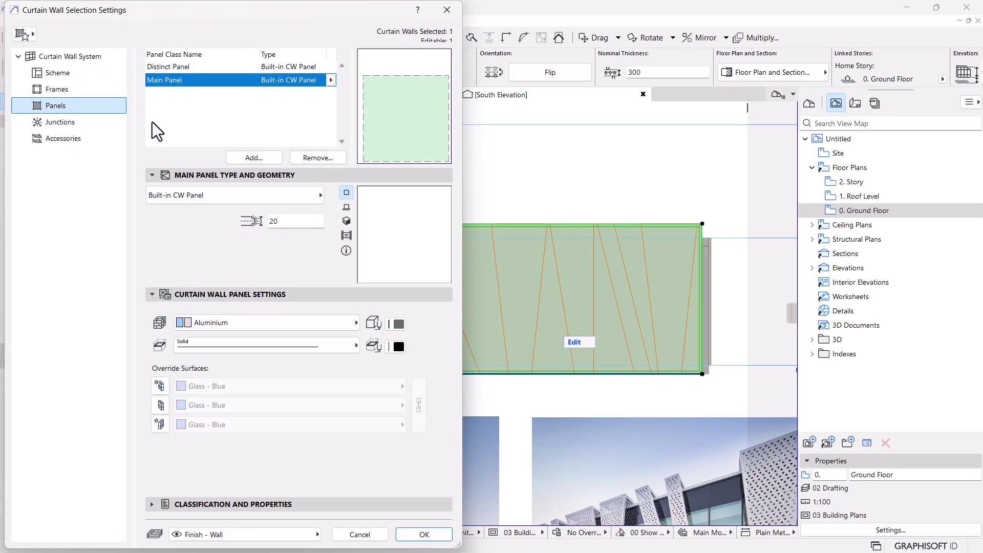
pyautogui.click(51, 72)
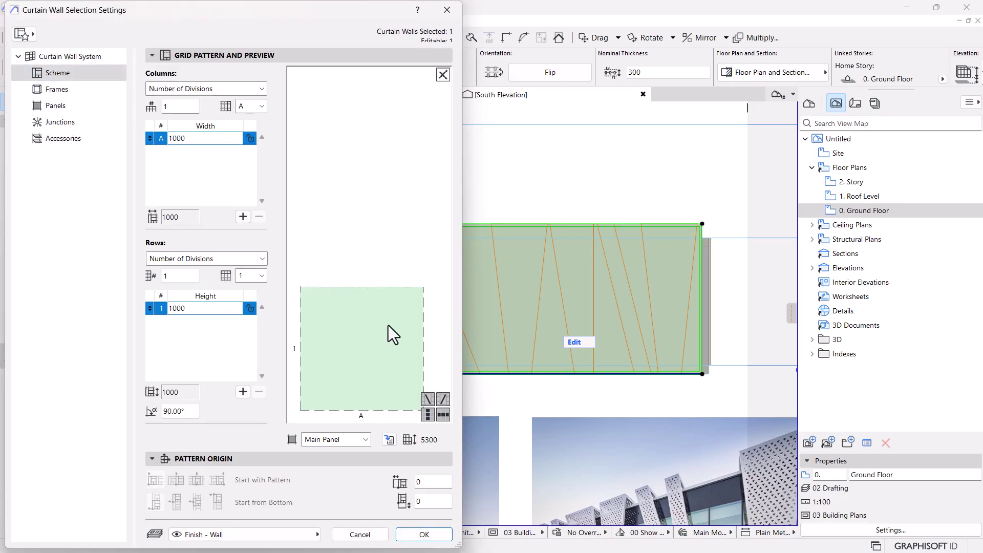
pyautogui.click(384, 322)
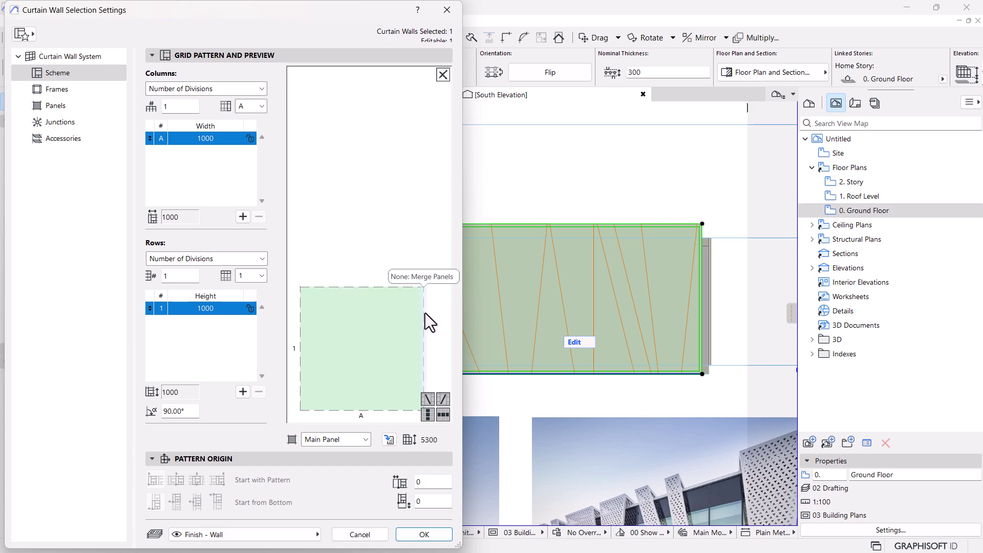
pyautogui.click(307, 290)
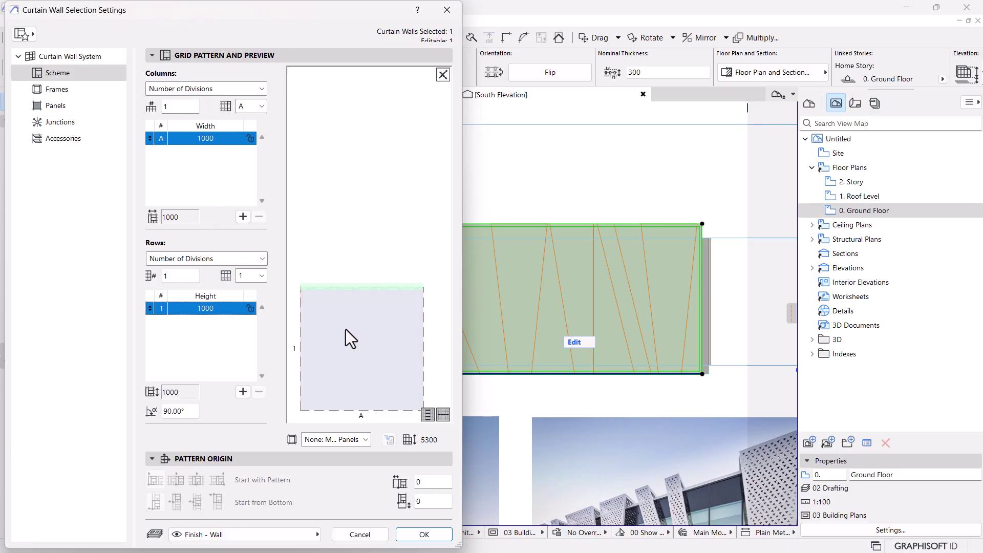
pyautogui.click(243, 217)
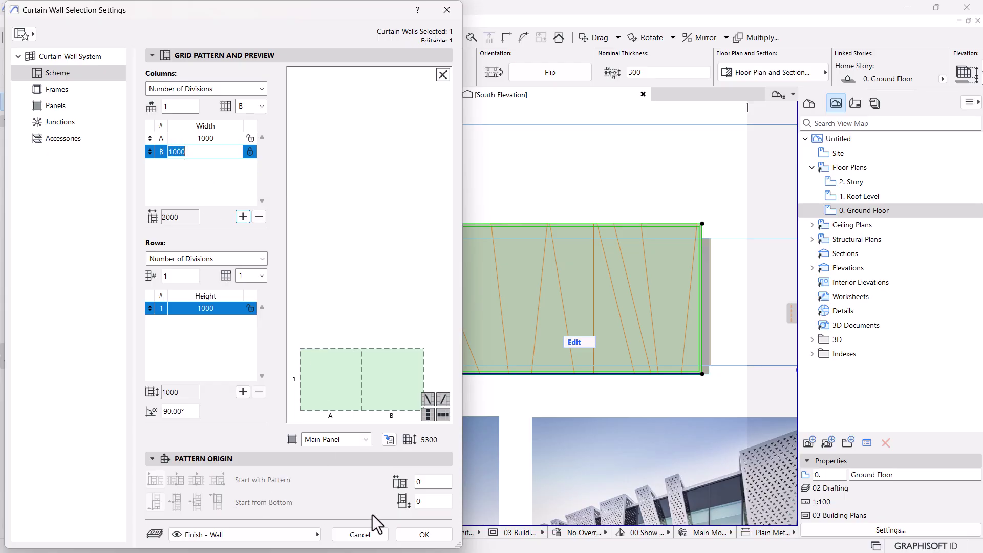
pyautogui.click(410, 535)
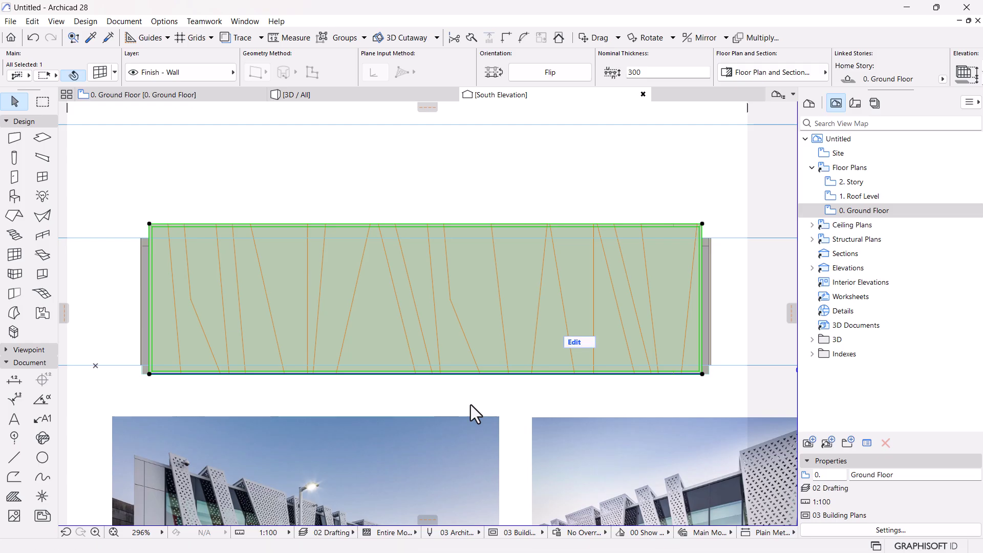
# Step: Change the grid line between columns A and B of the curtain wall's scheme from merged panels to Division
pyautogui.scroll(3, 203, 287)
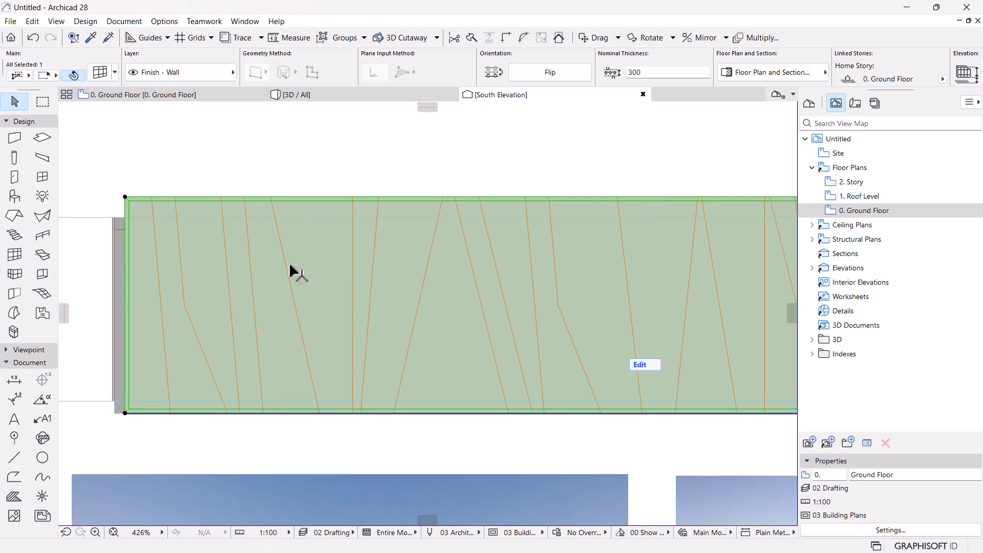
pyautogui.click(98, 74)
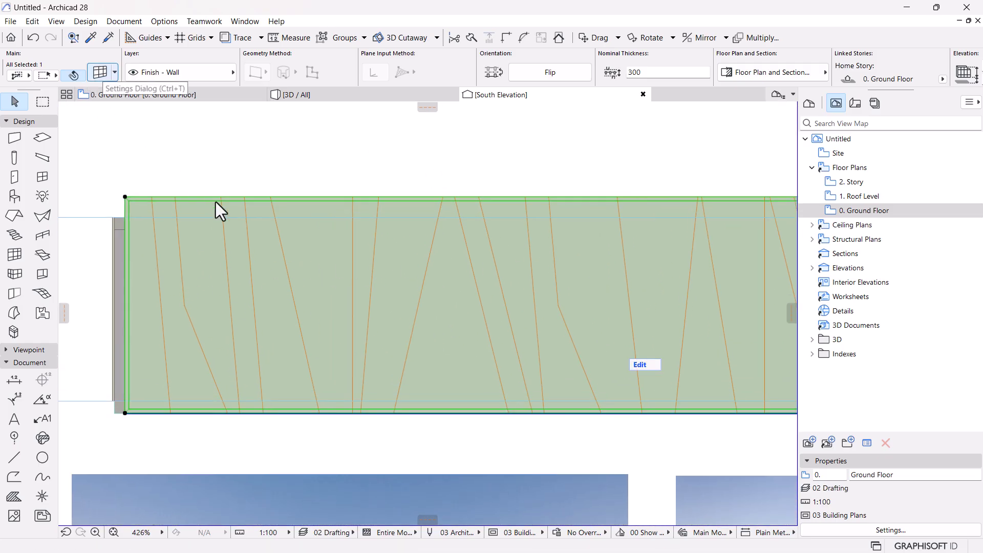
pyautogui.click(364, 384)
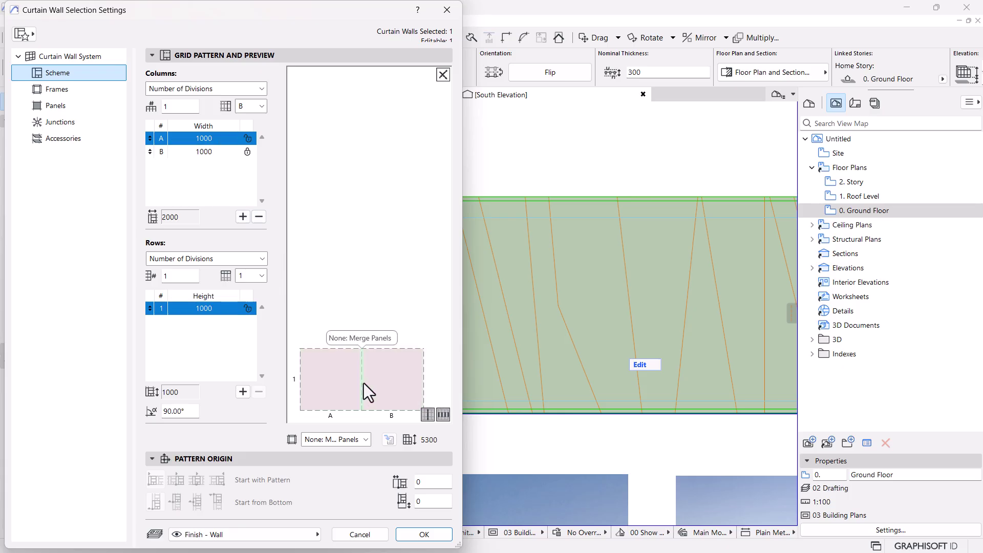
pyautogui.click(358, 441)
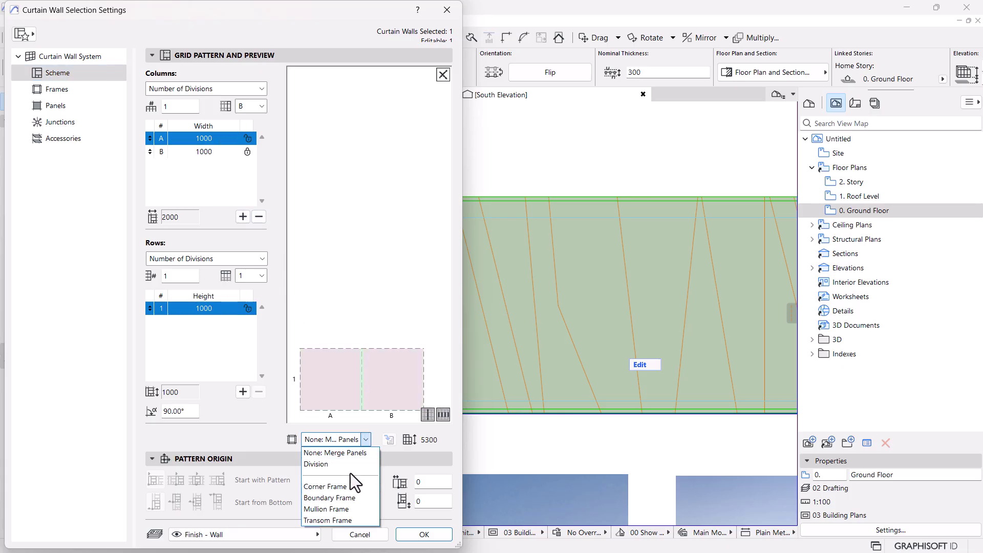
pyautogui.click(325, 464)
pyautogui.click(423, 535)
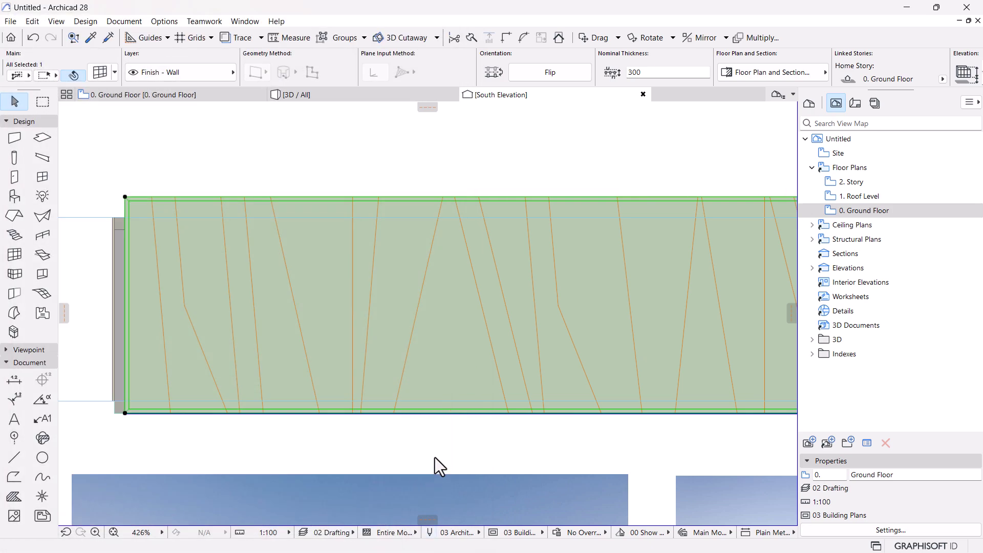
# Step: Enter the curtain wall's edit mode, show its scheme grid, and clear the selection of the narrow end panel
pyautogui.scroll(-3, 365, 333)
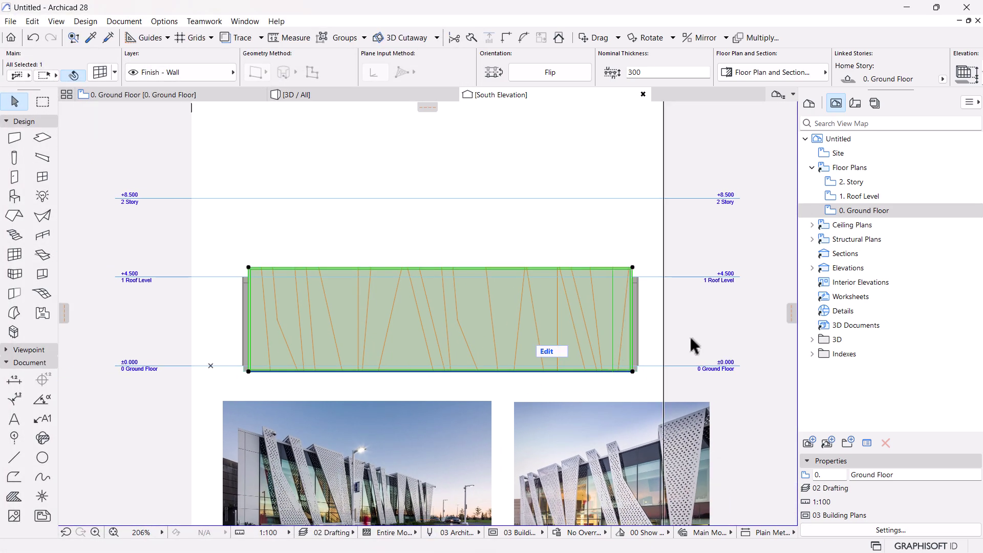
pyautogui.scroll(2, 644, 304)
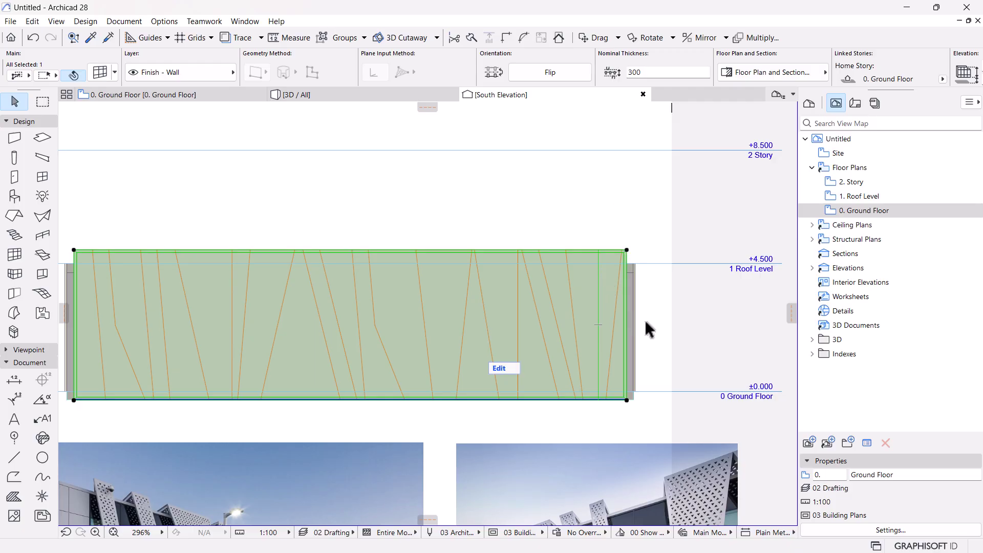
pyautogui.scroll(-1, 646, 323)
pyautogui.scroll(1, 456, 314)
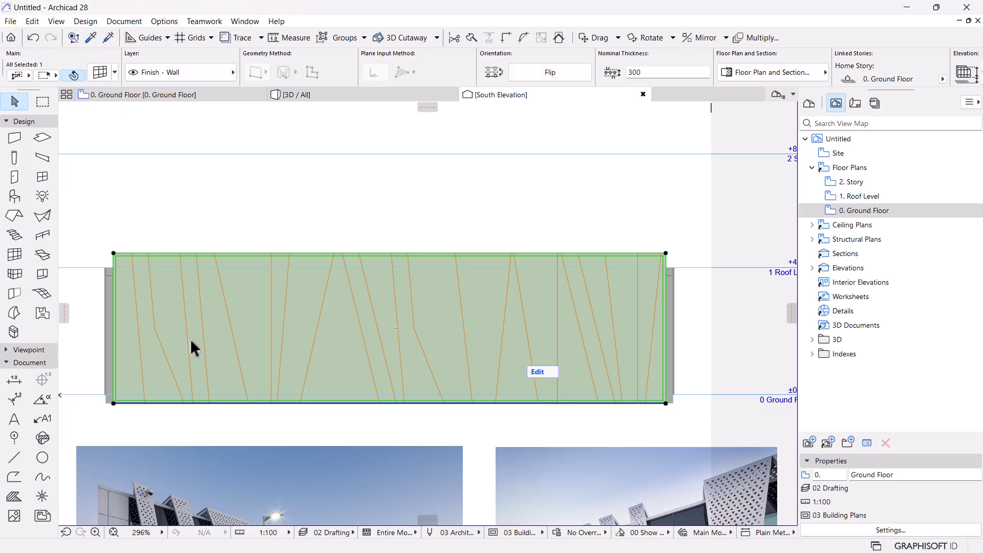
pyautogui.scroll(5, 635, 369)
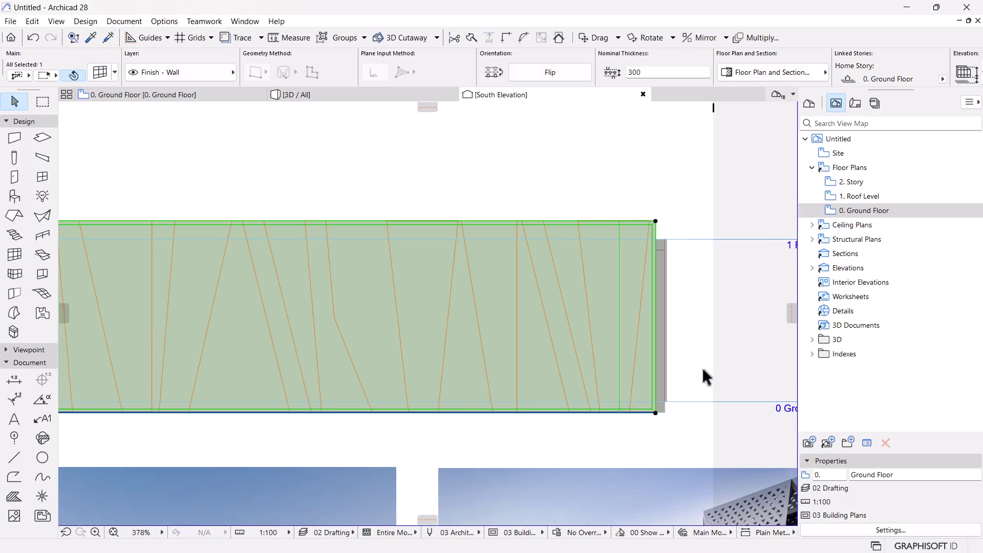
pyautogui.scroll(1, 641, 378)
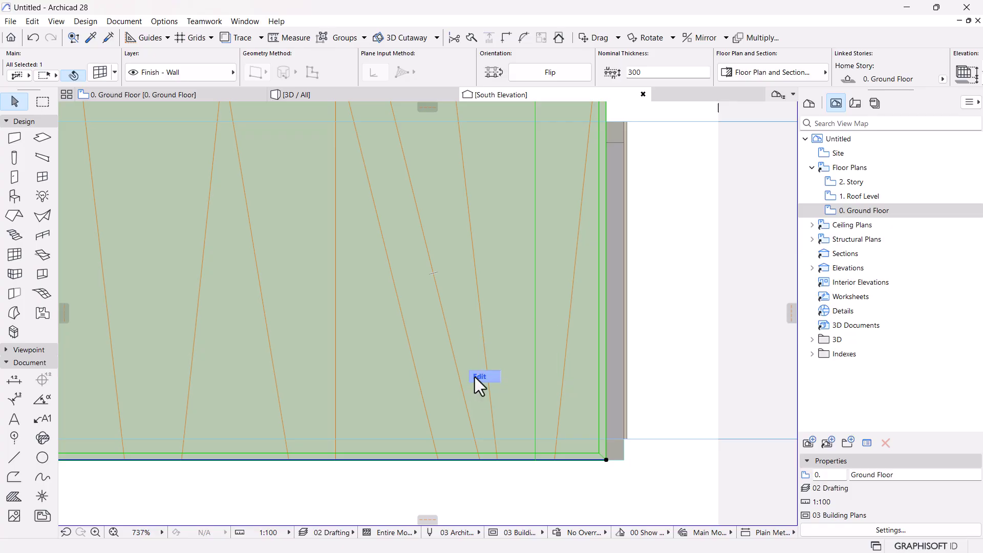
pyautogui.click(476, 377)
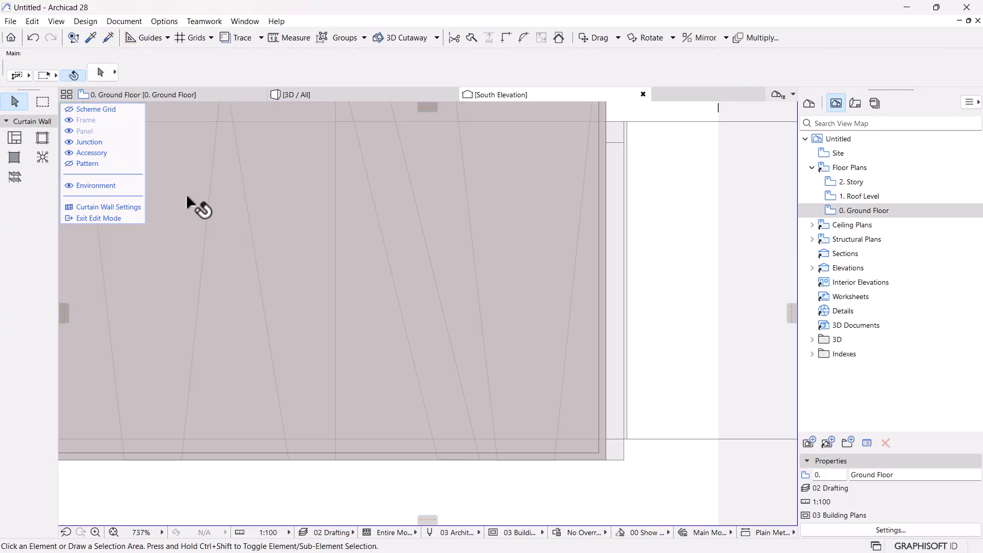
pyautogui.click(535, 297)
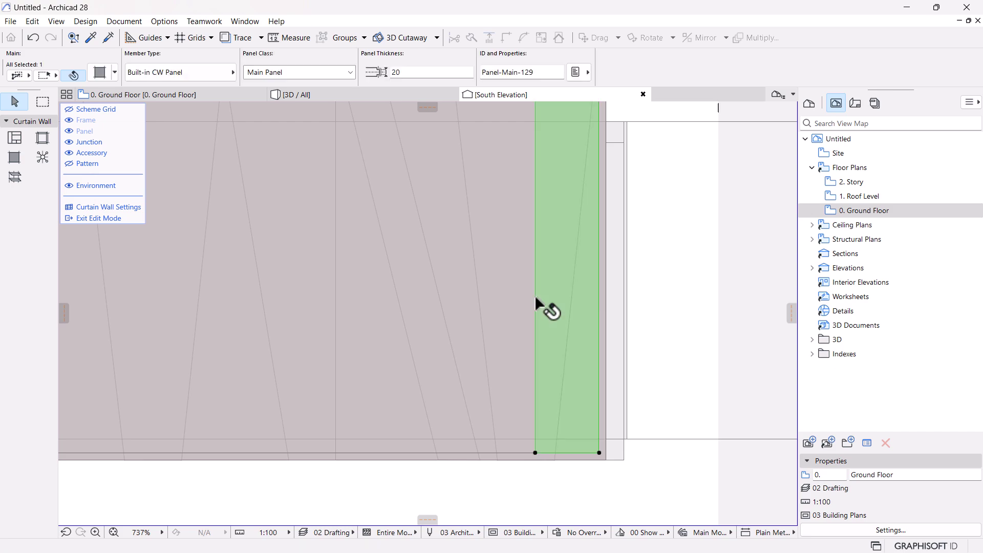
pyautogui.scroll(-2, 584, 322)
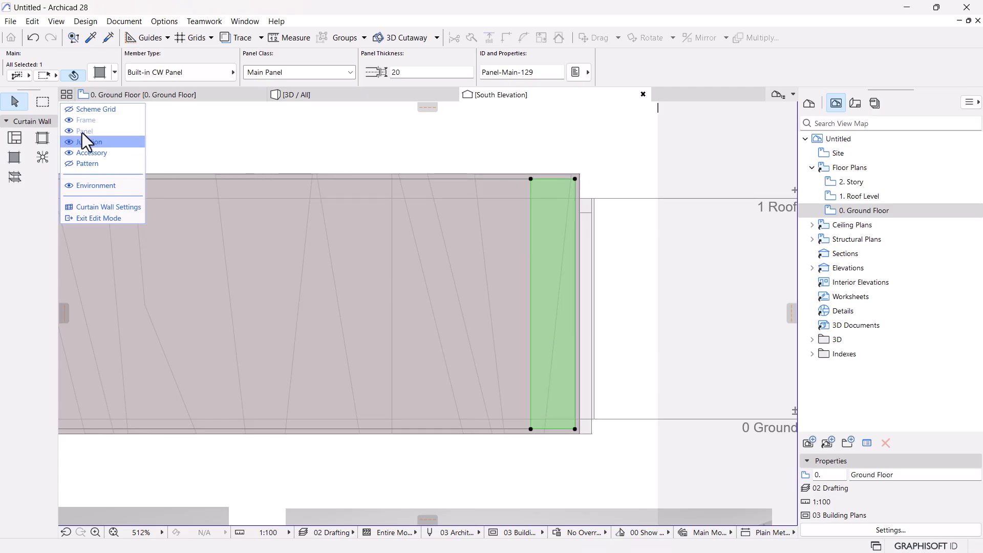
pyautogui.press('Escape')
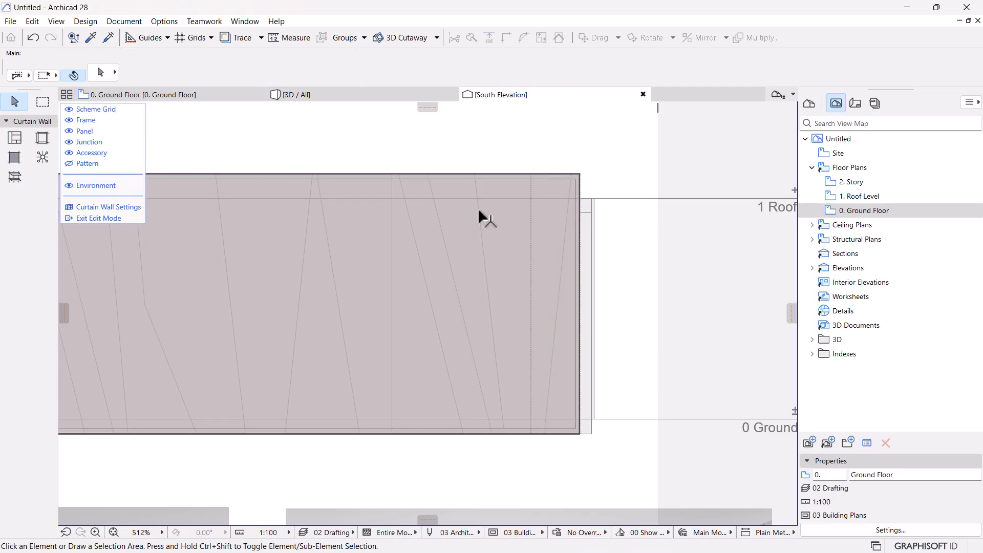
pyautogui.click(531, 235)
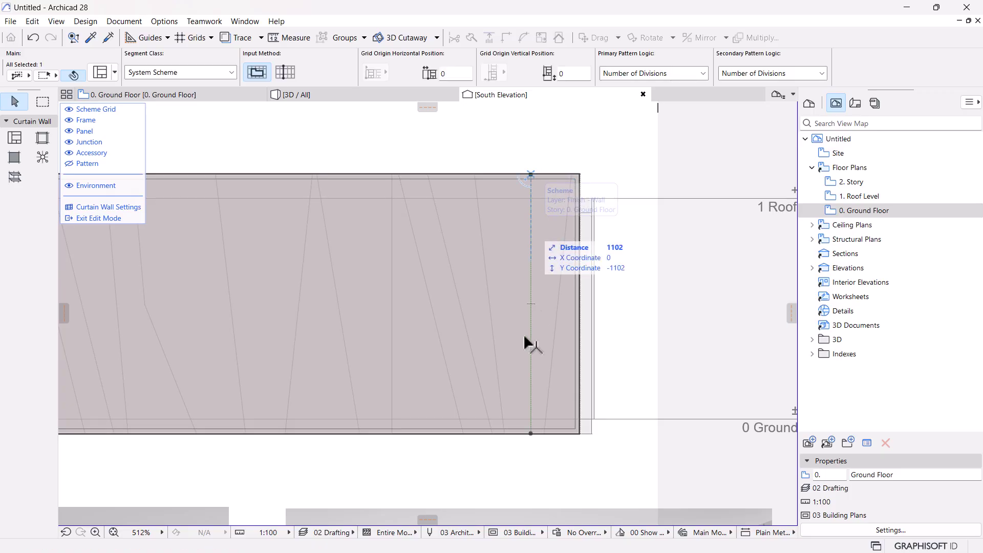
pyautogui.click(531, 433)
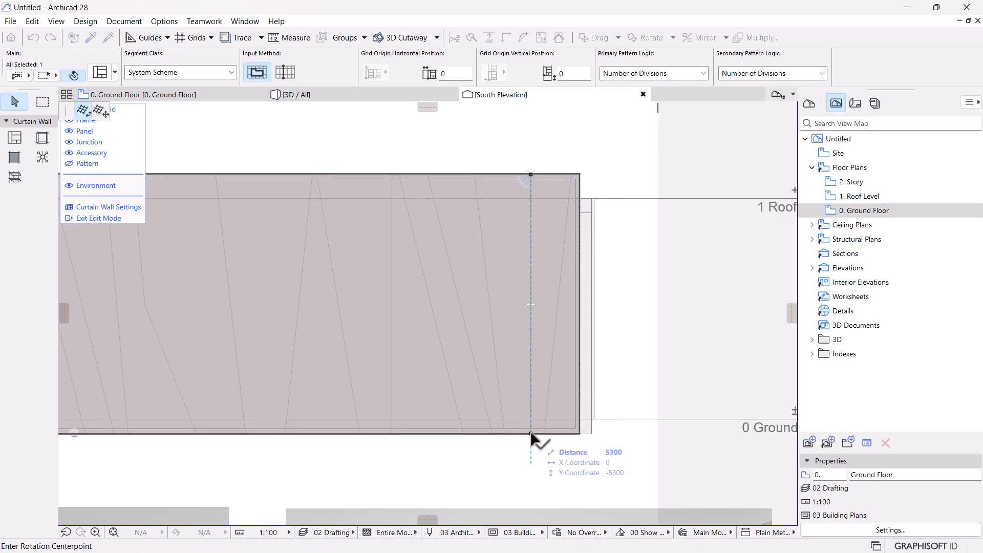
pyautogui.click(101, 110)
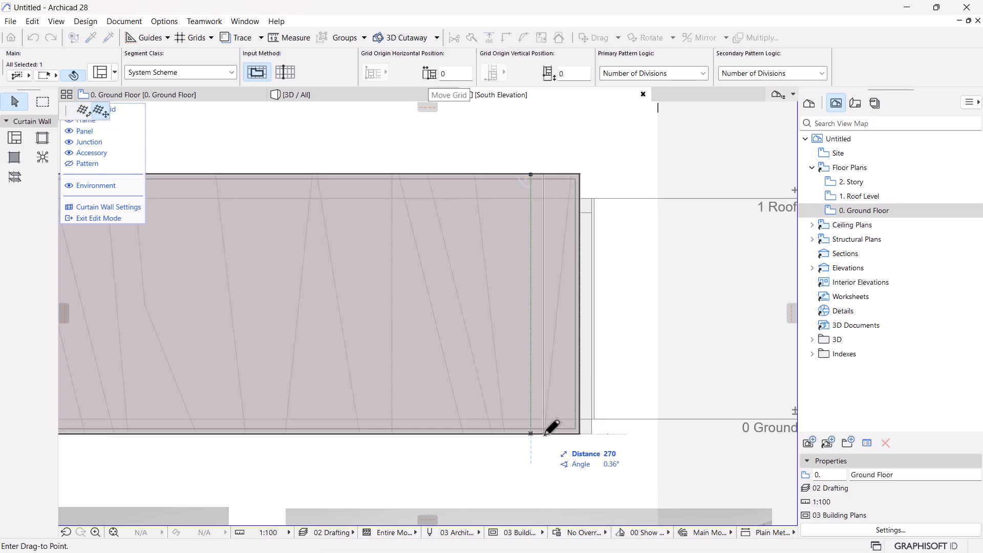
pyautogui.click(531, 402)
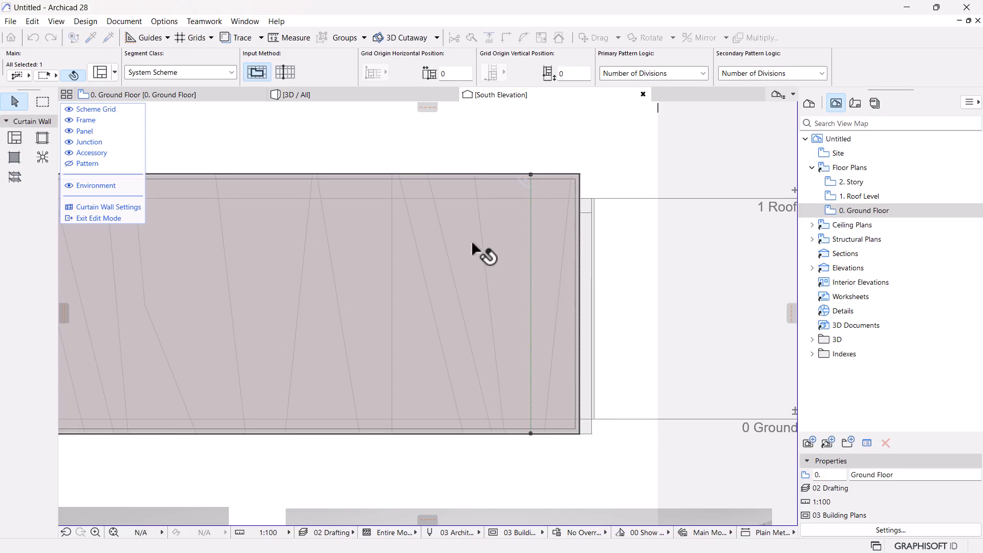
pyautogui.click(530, 174)
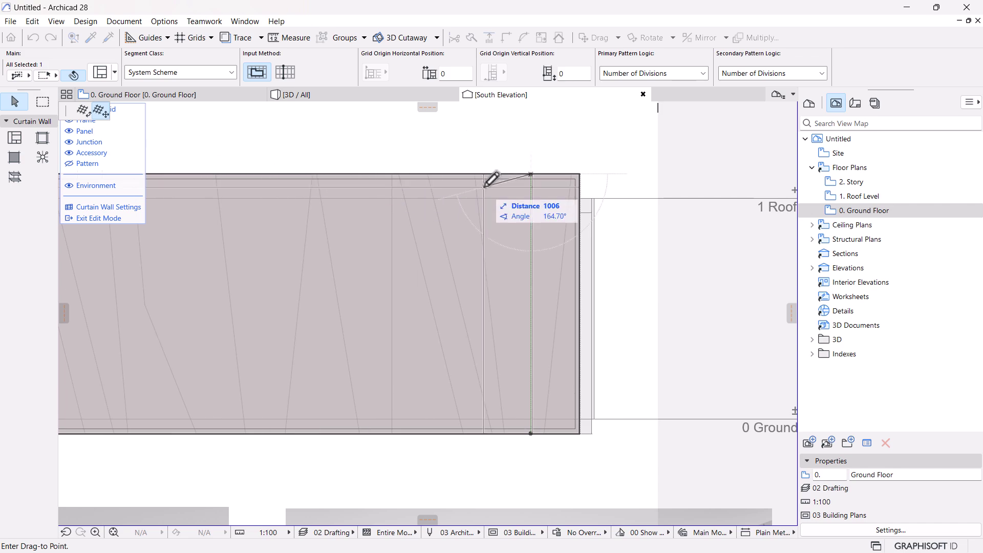
pyautogui.press('Escape')
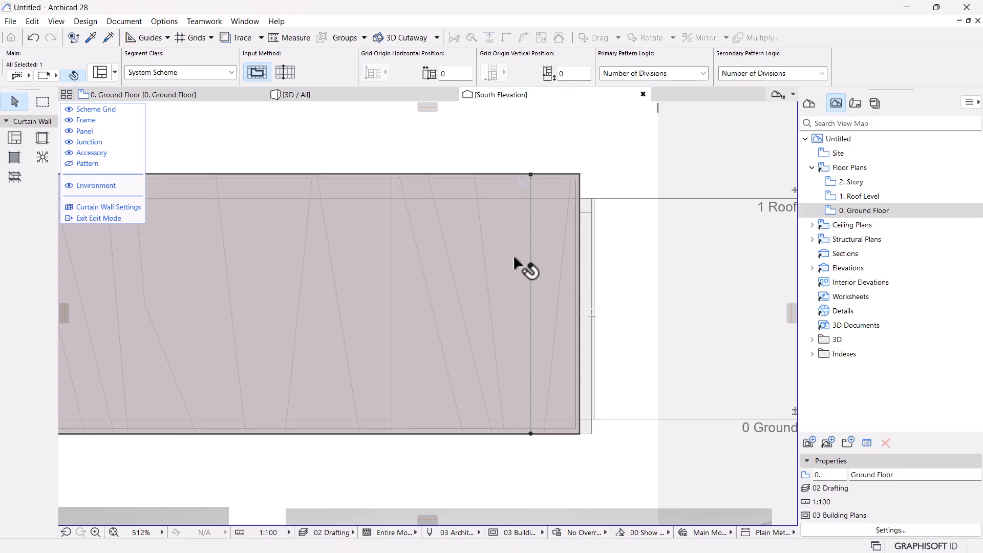
pyautogui.scroll(-2, 513, 254)
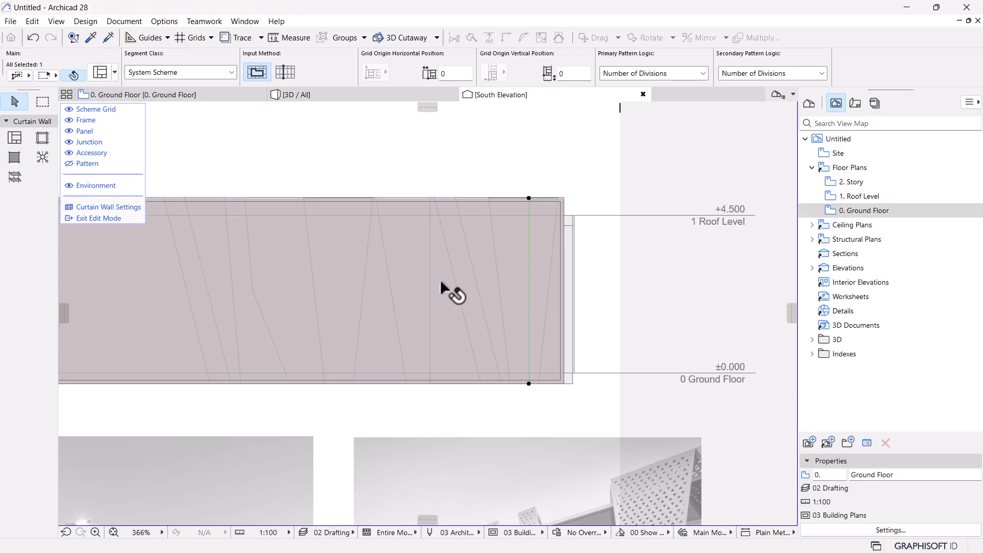
# Step: Exit the curtain wall's edit mode and set its scheme's grid line between columns A and B to Transom Frame
pyautogui.click(115, 217)
pyautogui.scroll(-4, 410, 266)
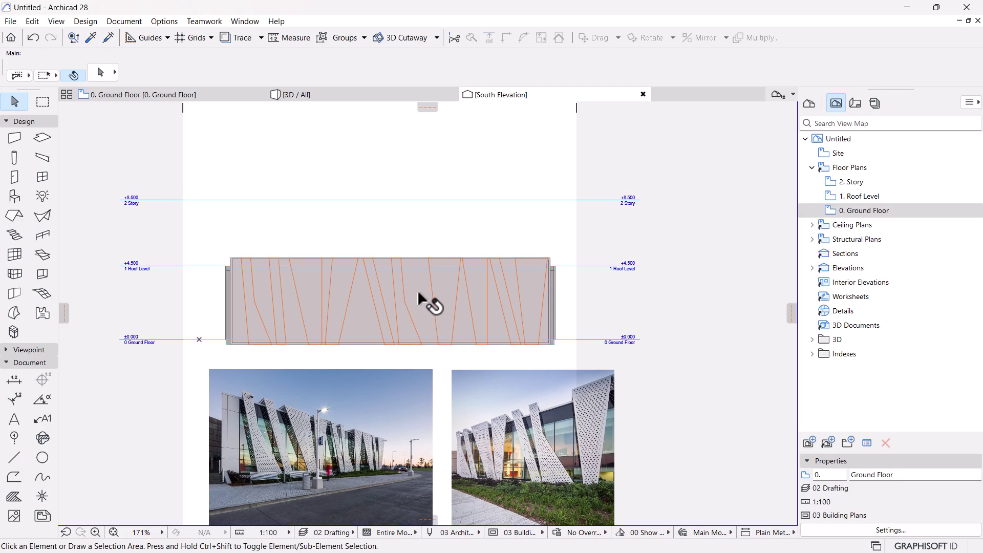
pyautogui.click(418, 294)
pyautogui.hotkey('ctrl', 't')
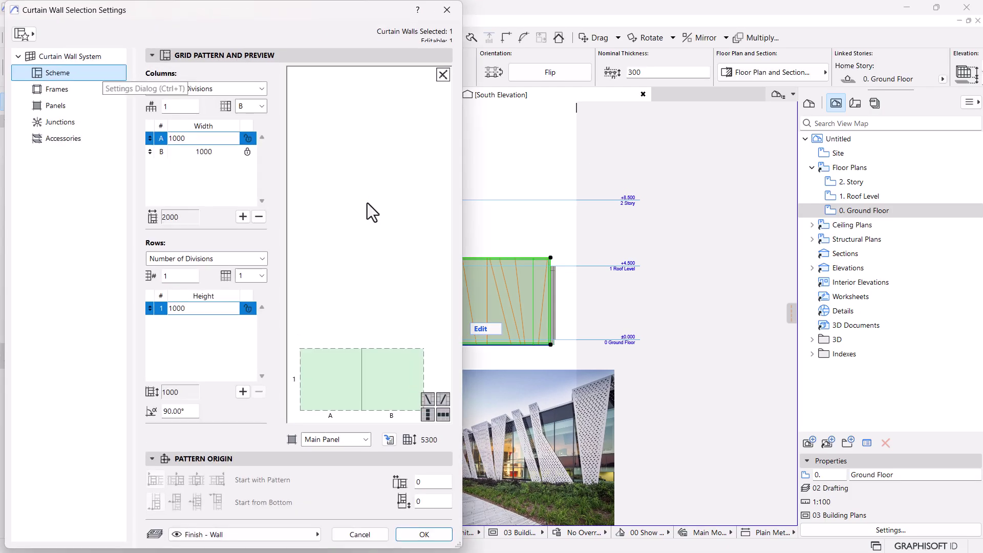
pyautogui.click(361, 383)
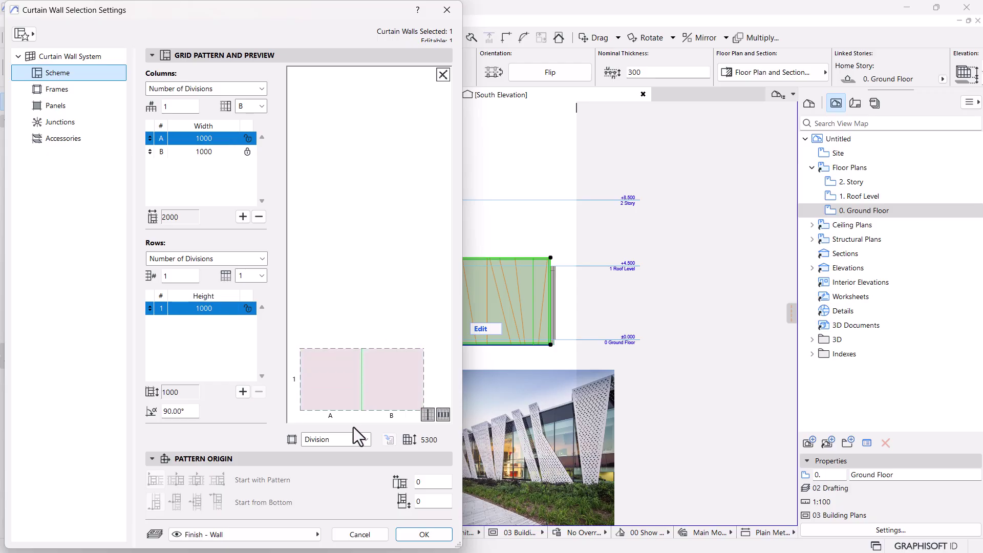
pyautogui.click(361, 440)
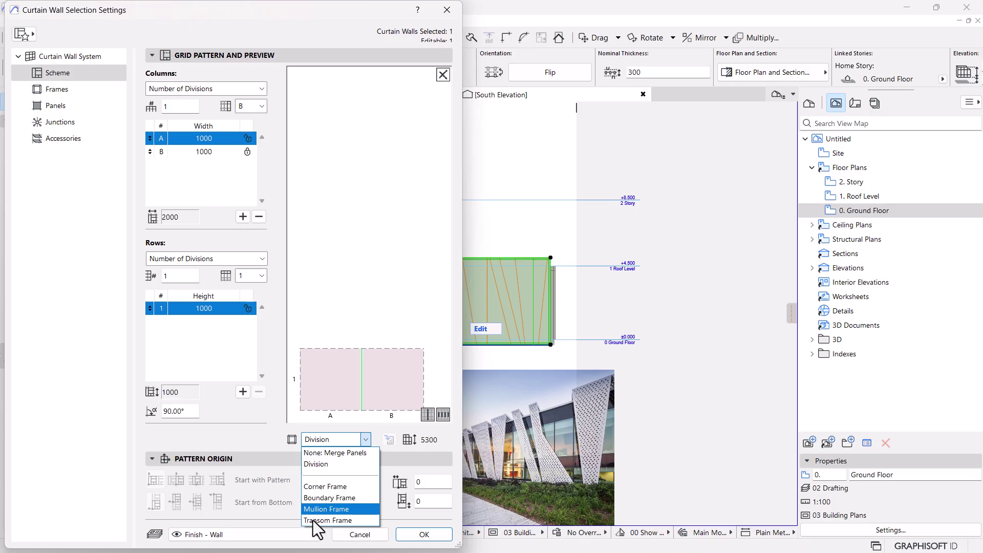
pyautogui.click(328, 521)
pyautogui.click(424, 534)
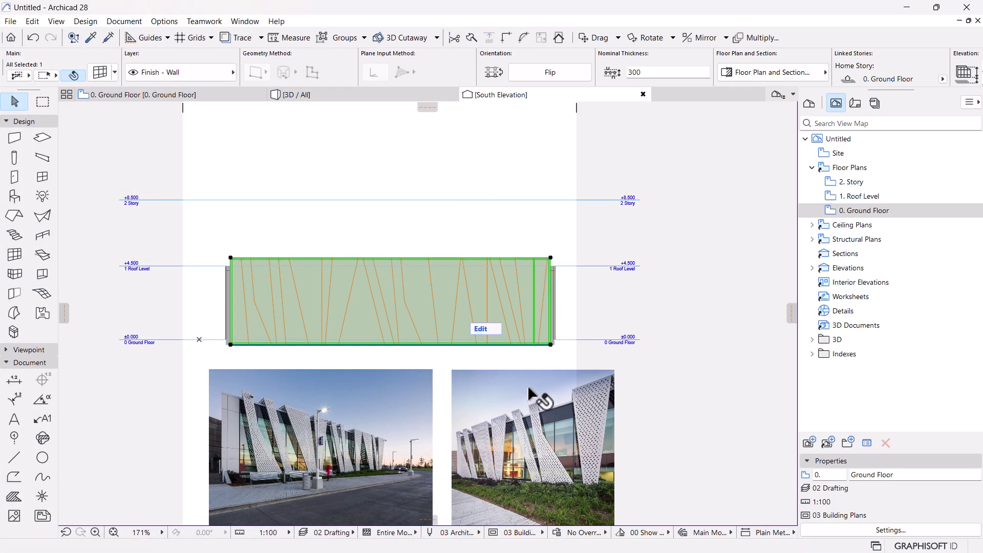
# Step: Enter the curtain wall's edit mode and select the vertical transom frame near its right-hand end
pyautogui.scroll(8, 527, 329)
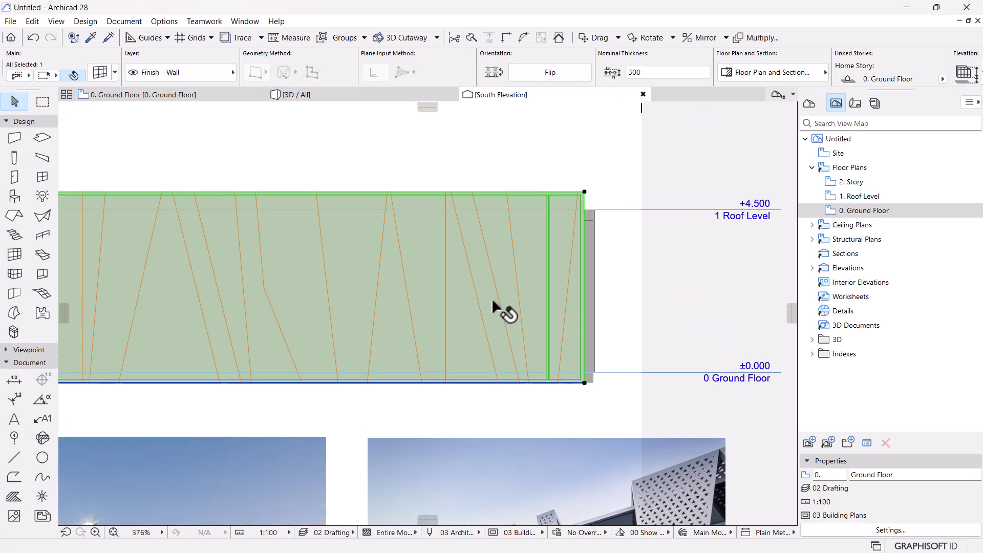
pyautogui.doubleClick(479, 353)
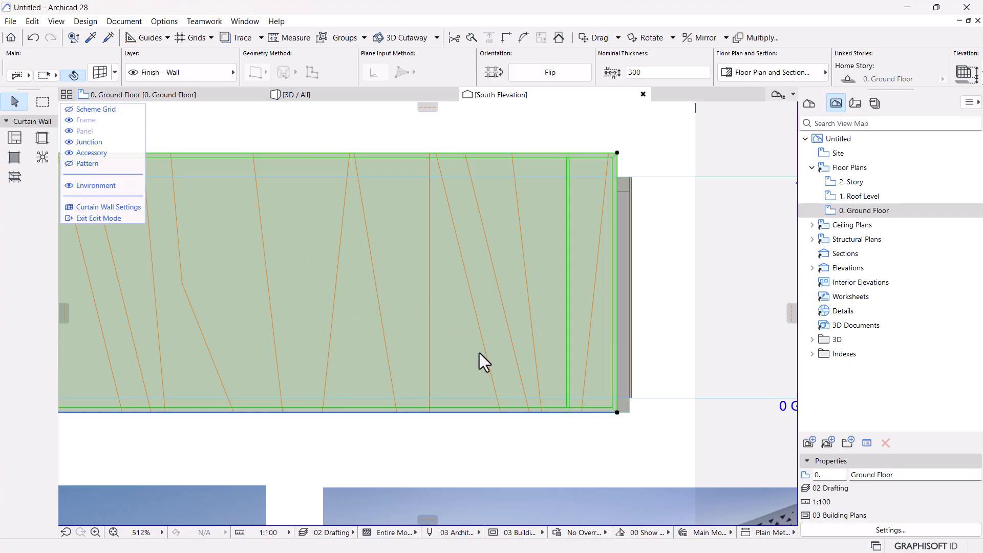
pyautogui.scroll(3, 598, 388)
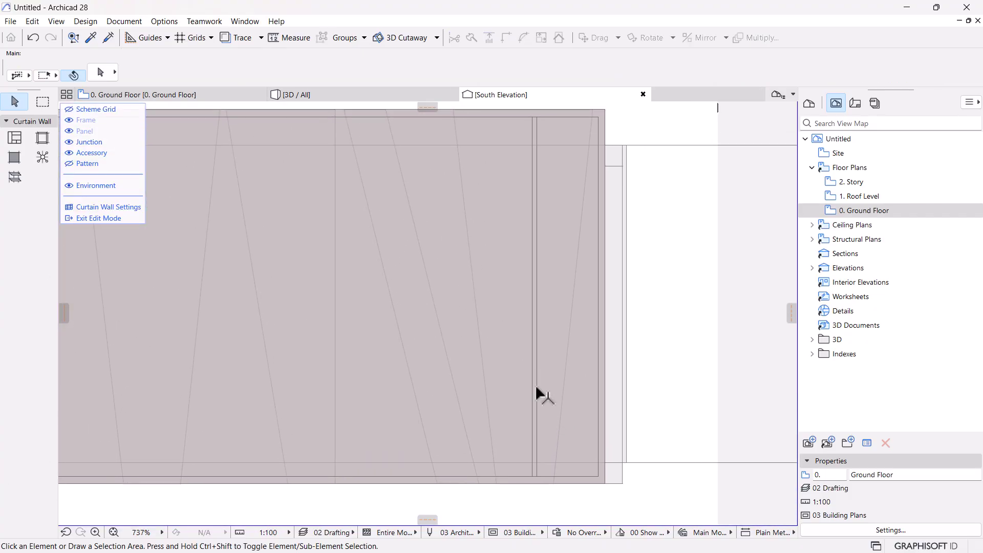
pyautogui.click(535, 387)
pyautogui.scroll(-3, 535, 391)
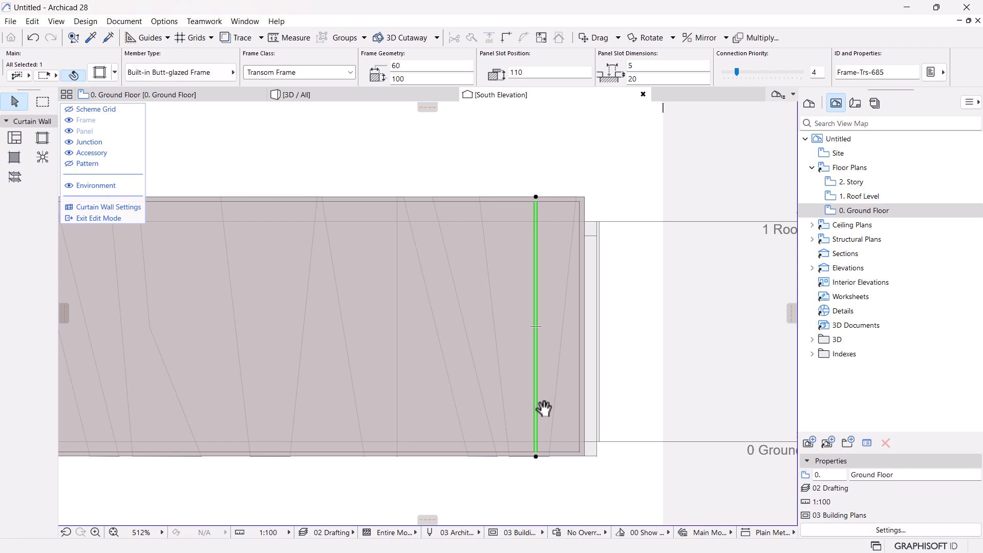
pyautogui.scroll(-2, 472, 328)
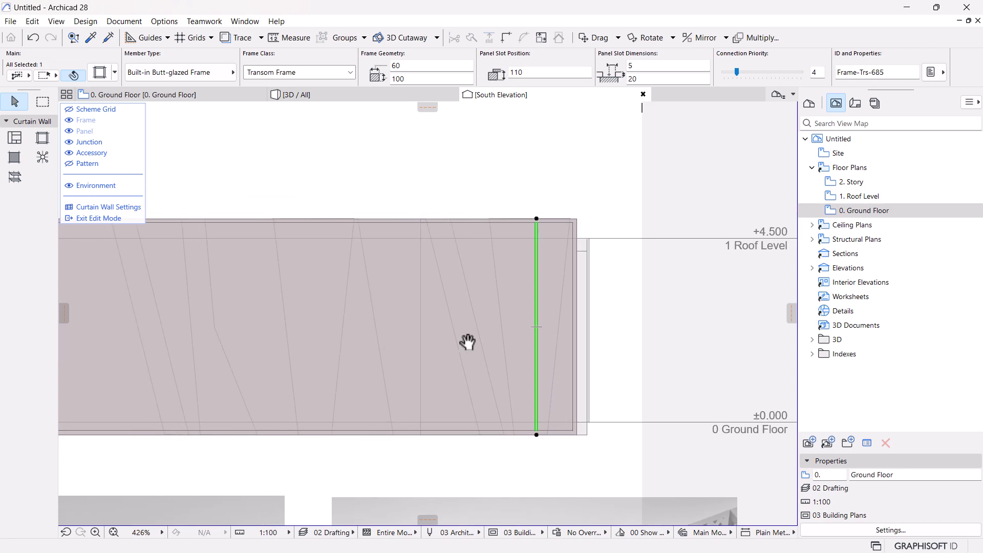
# Step: With the Frame tool, draw three Transom Frames along the three slanted outlines just left of the vertical frame, from top to bottom edge
pyautogui.click(44, 142)
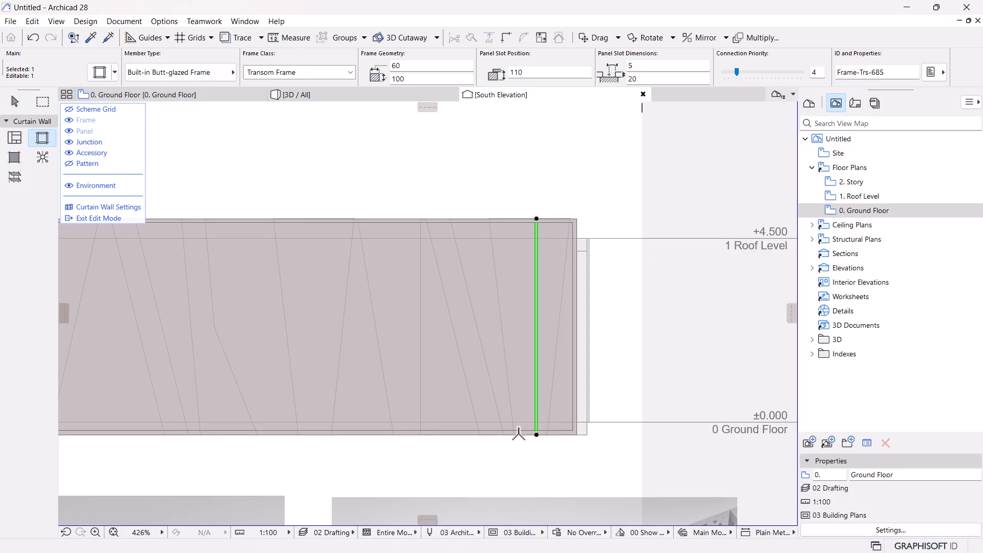
pyautogui.press('Escape')
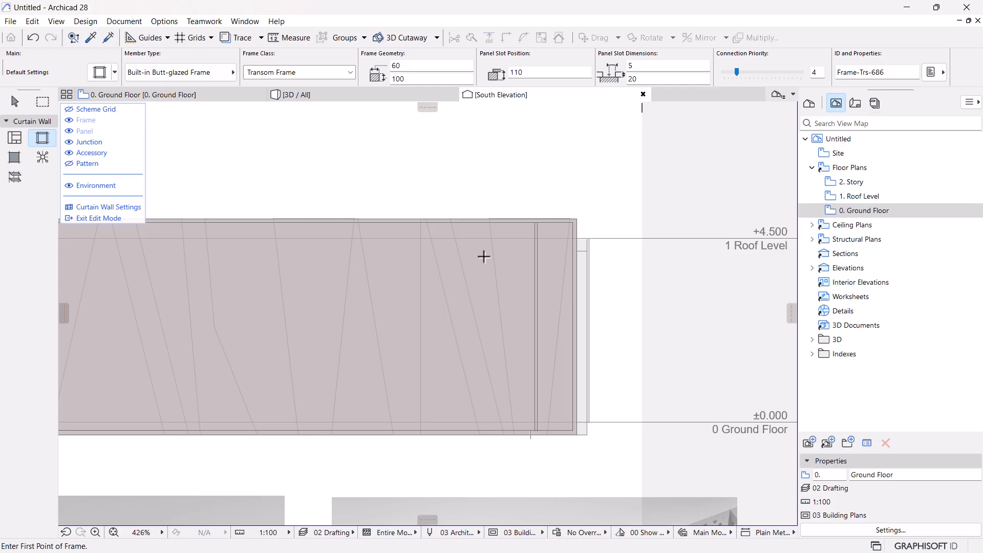
pyautogui.click(489, 218)
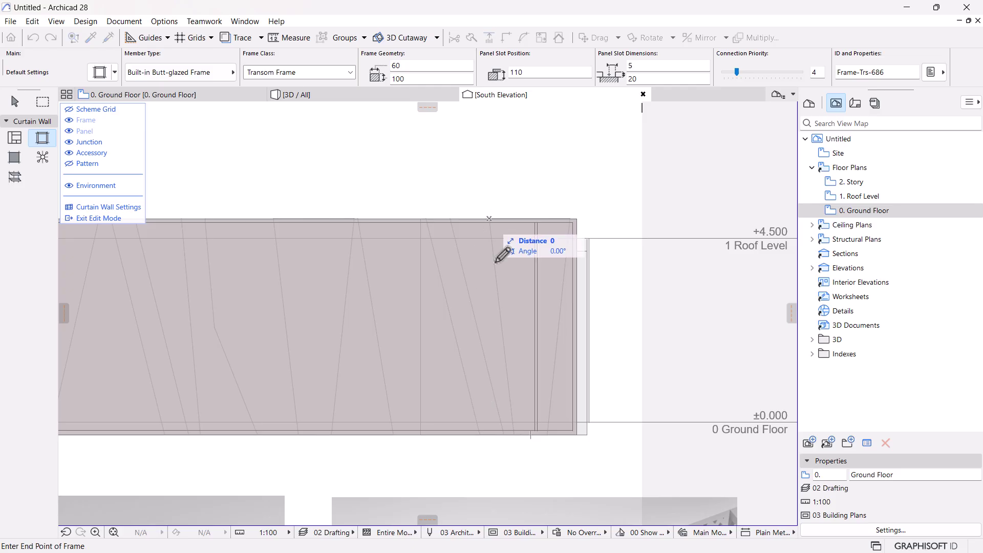
pyautogui.click(515, 431)
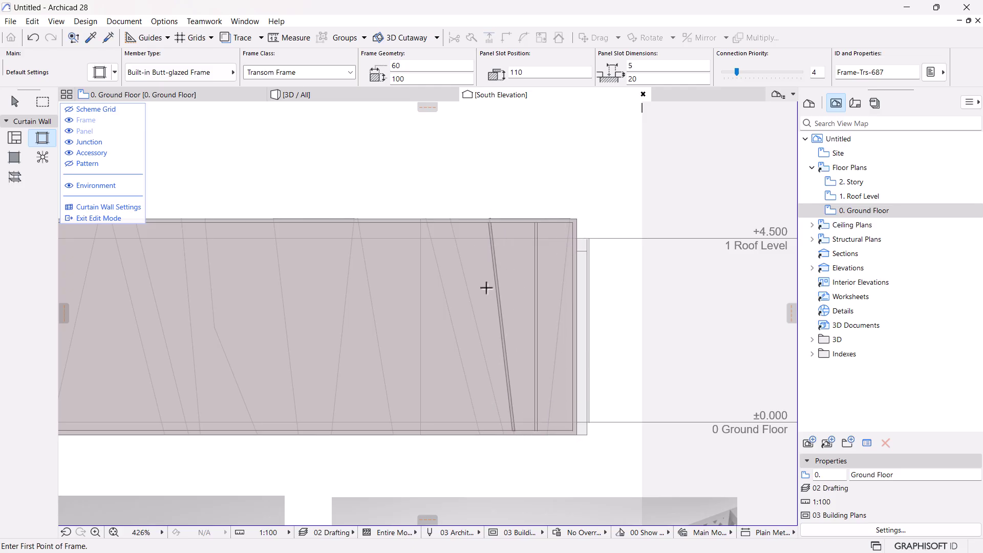
pyautogui.click(451, 219)
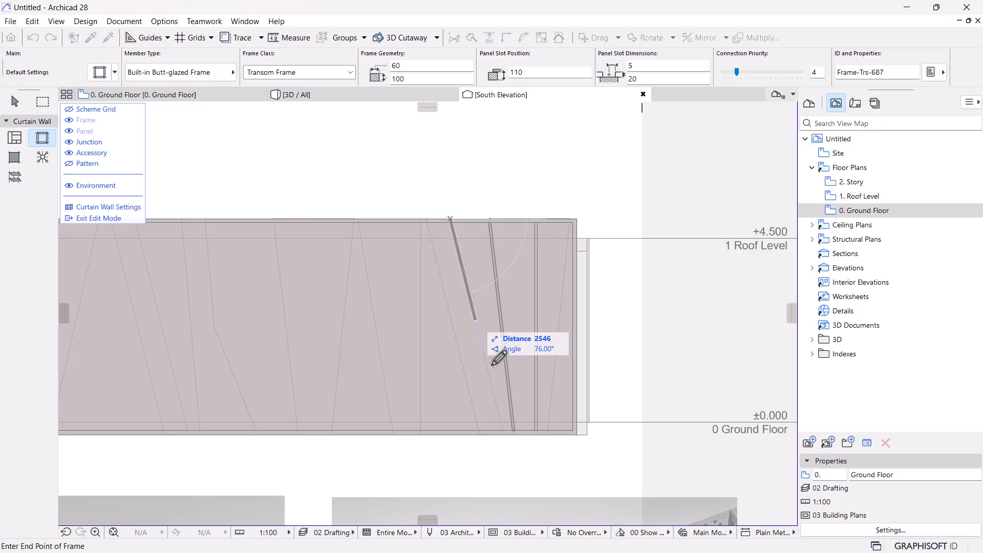
pyautogui.click(504, 432)
pyautogui.click(426, 219)
pyautogui.click(479, 432)
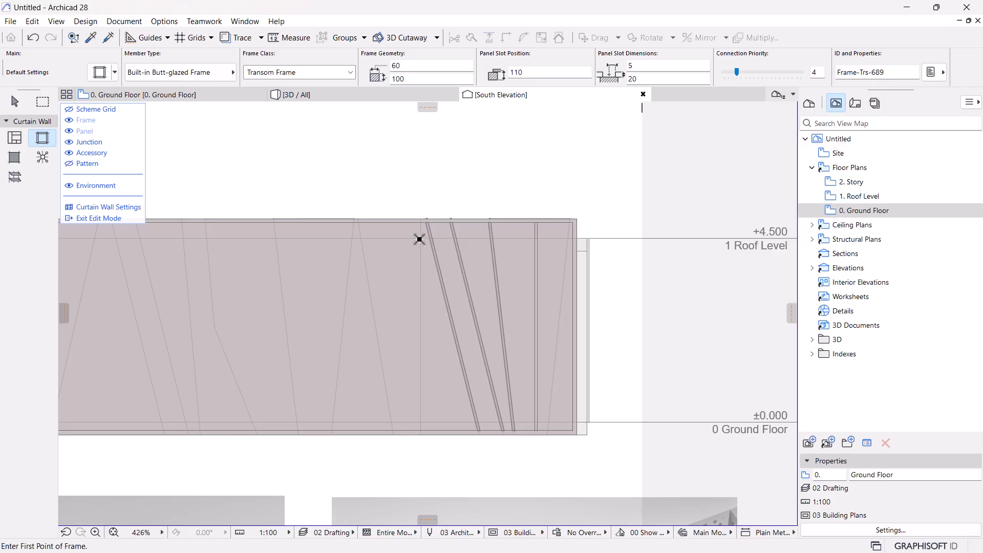
# Step: Draw a transom frame along the vertical outline and two more along the adjacent pair of outlines that converge at the top
pyautogui.click(421, 219)
pyautogui.click(421, 431)
pyautogui.click(358, 218)
pyautogui.click(393, 431)
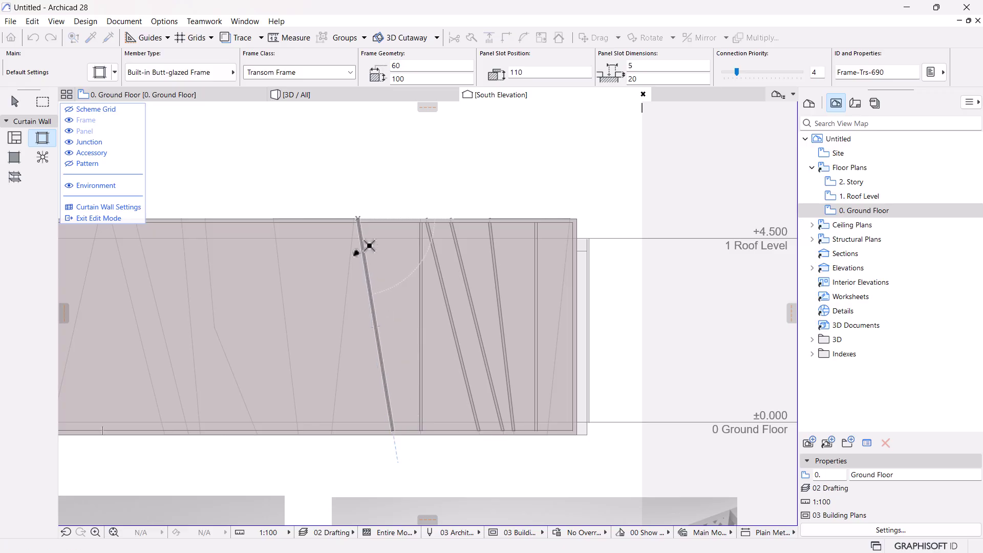
pyautogui.scroll(3, 354, 220)
pyautogui.click(357, 217)
pyautogui.scroll(-3, 424, 182)
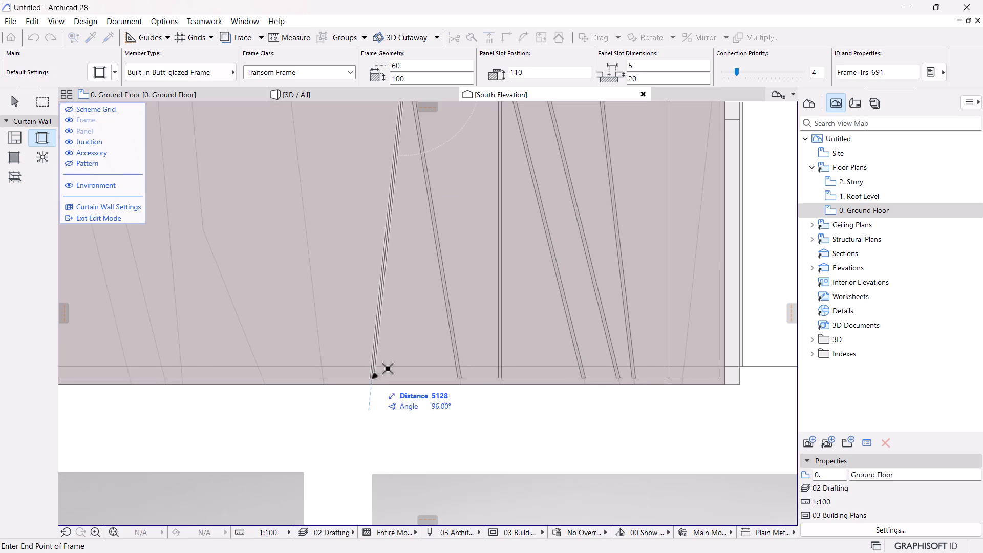
pyautogui.click(328, 379)
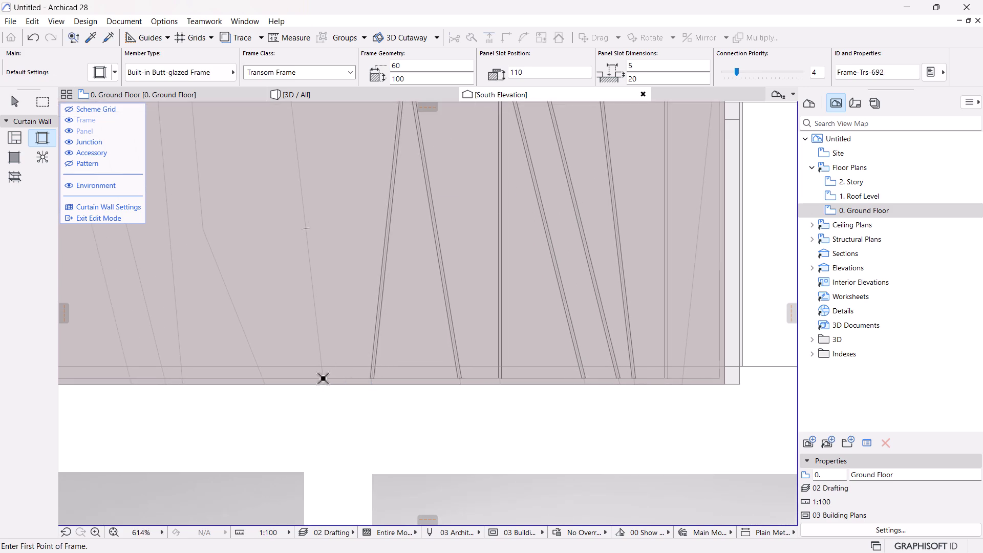
# Step: Draw a transom frame along the next slanted outline and two connected frame segments following the bent outline beside it
pyautogui.click(324, 378)
pyautogui.scroll(-3, 404, 420)
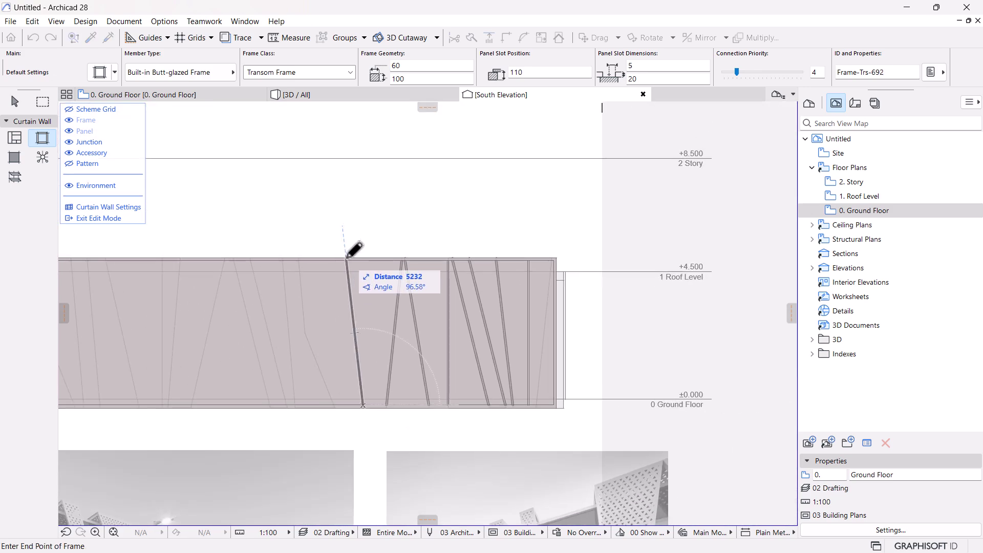
pyautogui.click(347, 258)
pyautogui.click(298, 257)
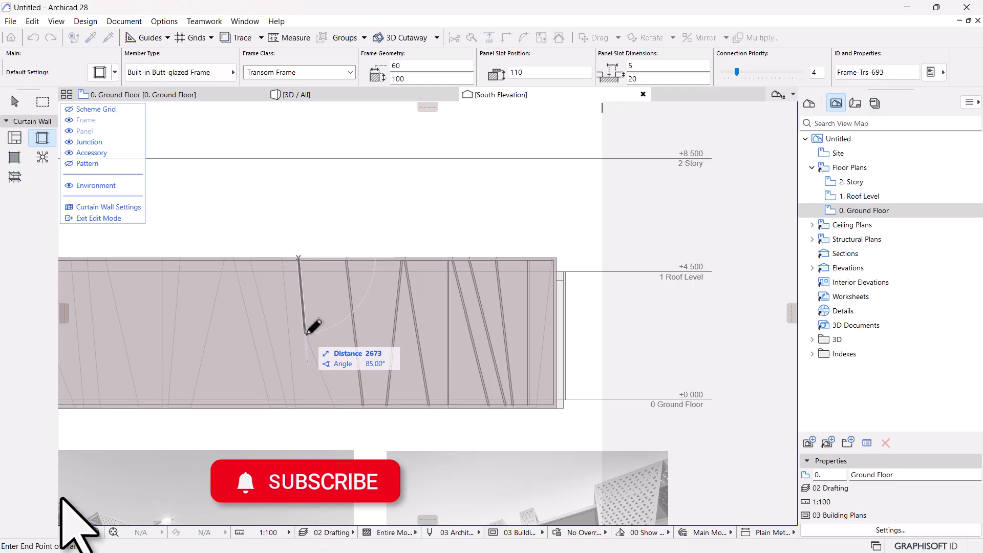
pyautogui.click(306, 333)
pyautogui.click(304, 333)
pyautogui.click(337, 404)
# Step: Draw three full-height transom frames along the three slanted outlines to the left of the bent frame
pyautogui.click(296, 407)
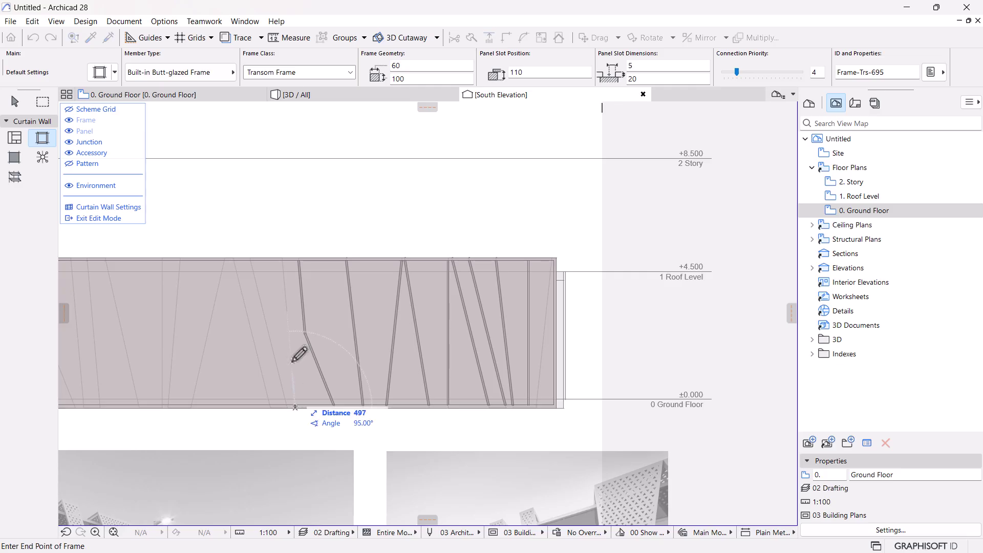
pyautogui.click(283, 260)
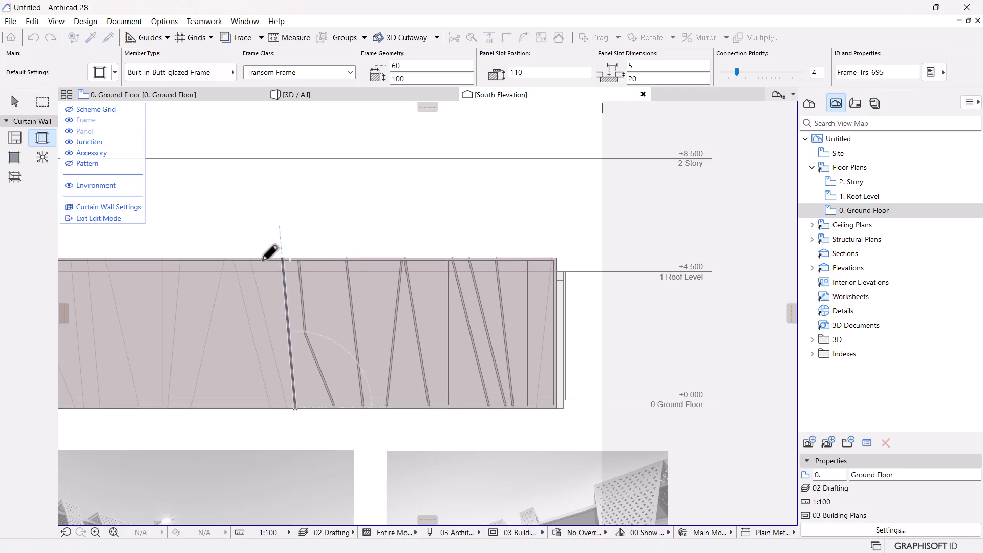
pyautogui.click(251, 260)
pyautogui.scroll(5, 278, 373)
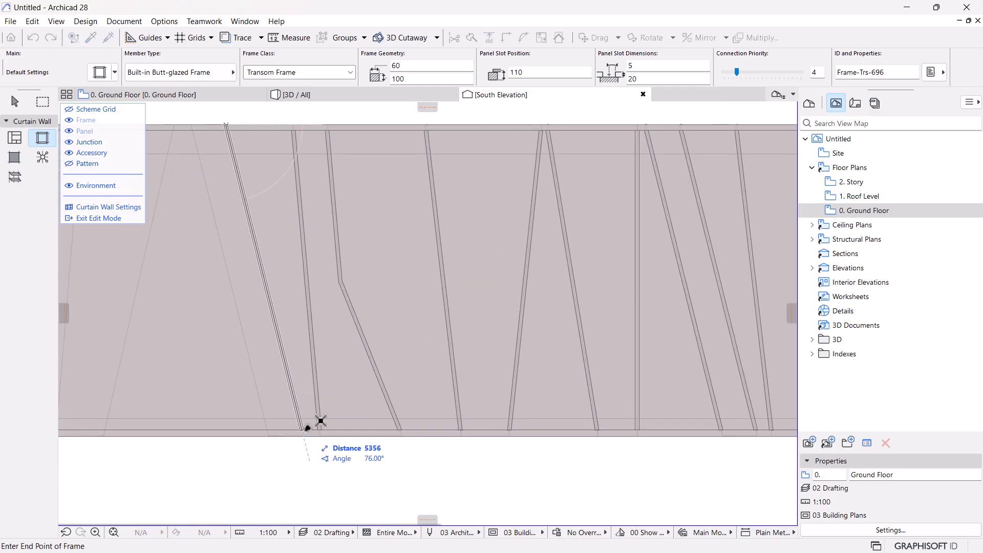
pyautogui.click(286, 405)
pyautogui.click(268, 427)
pyautogui.scroll(-3, 325, 329)
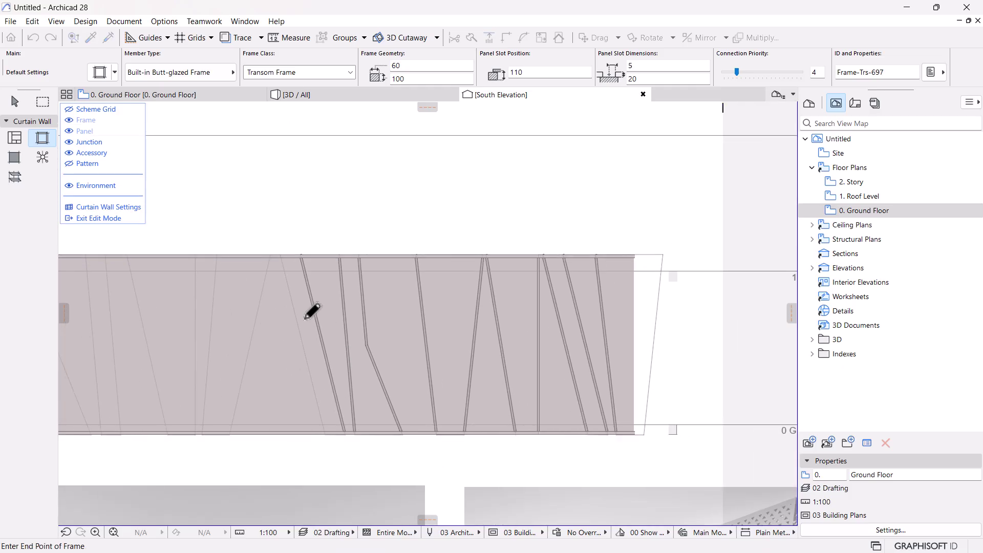
pyautogui.scroll(2, 286, 259)
pyautogui.click(281, 249)
# Step: Continue leftward with two transom frames along the next two outlines, both leaning right toward the top edge
pyautogui.click(267, 250)
pyautogui.scroll(-3, 285, 347)
pyautogui.scroll(2, 296, 345)
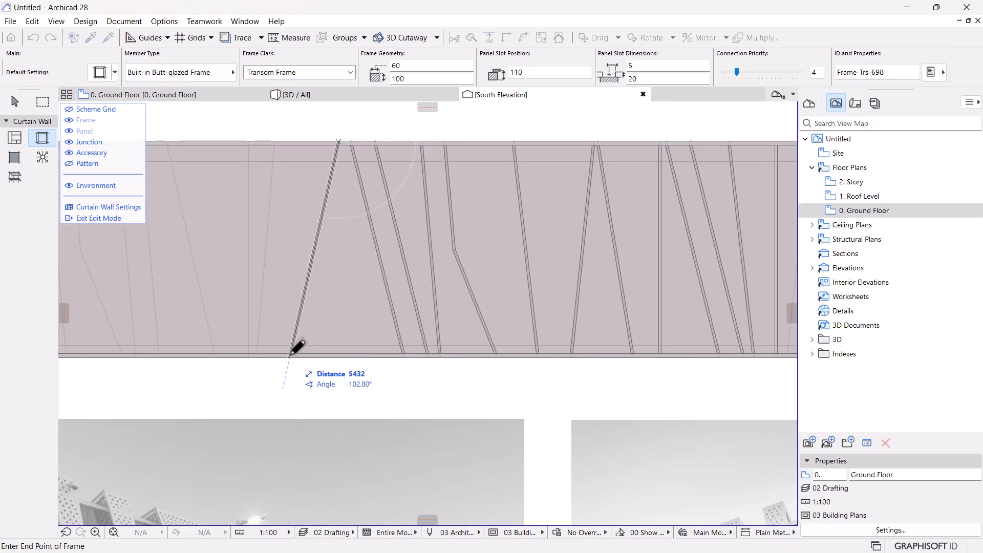
pyautogui.click(290, 353)
pyautogui.click(257, 353)
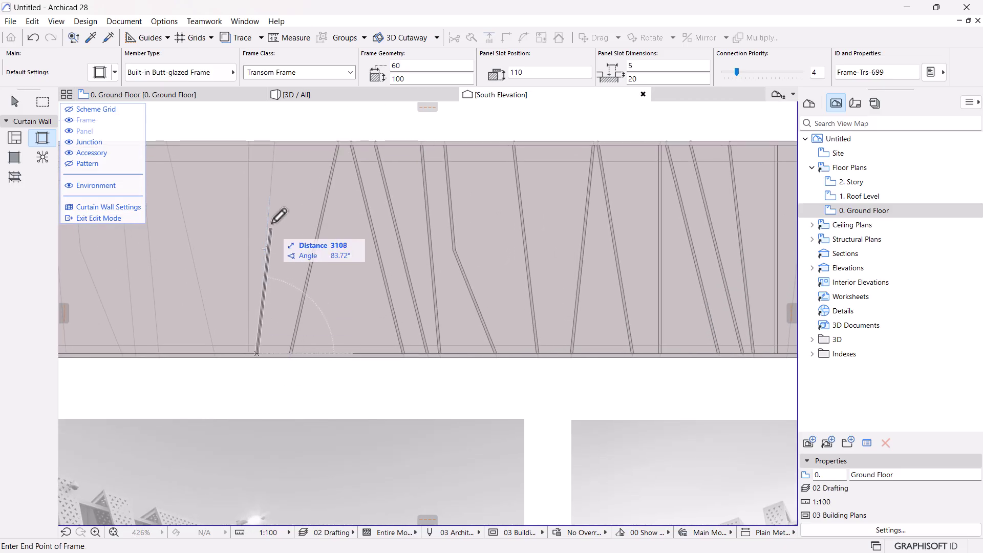
pyautogui.click(276, 143)
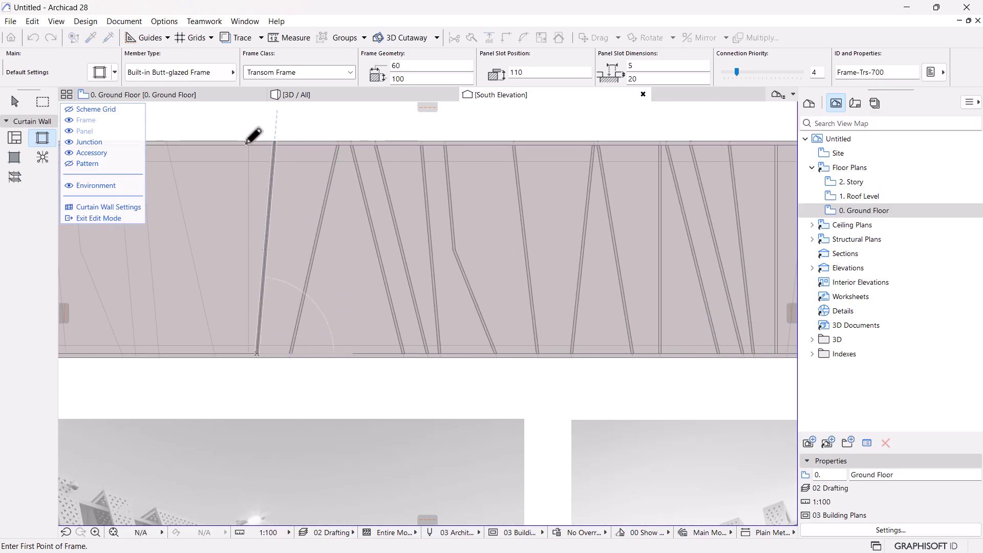
# Step: Draw a full-height transom frame along the vertical outline and another along the slanted outline to its left
pyautogui.click(249, 141)
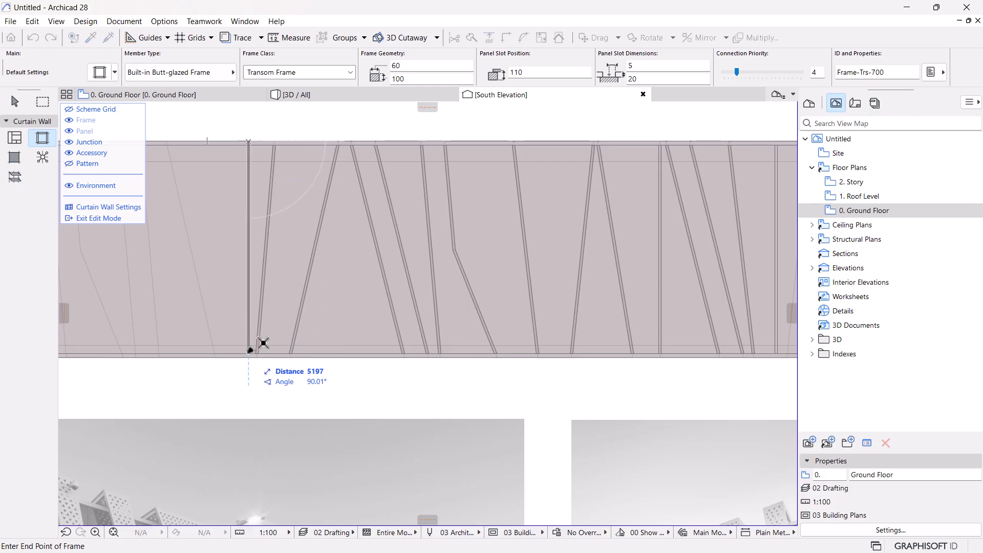
pyautogui.click(248, 347)
pyautogui.click(214, 354)
pyautogui.scroll(-2, 345, 336)
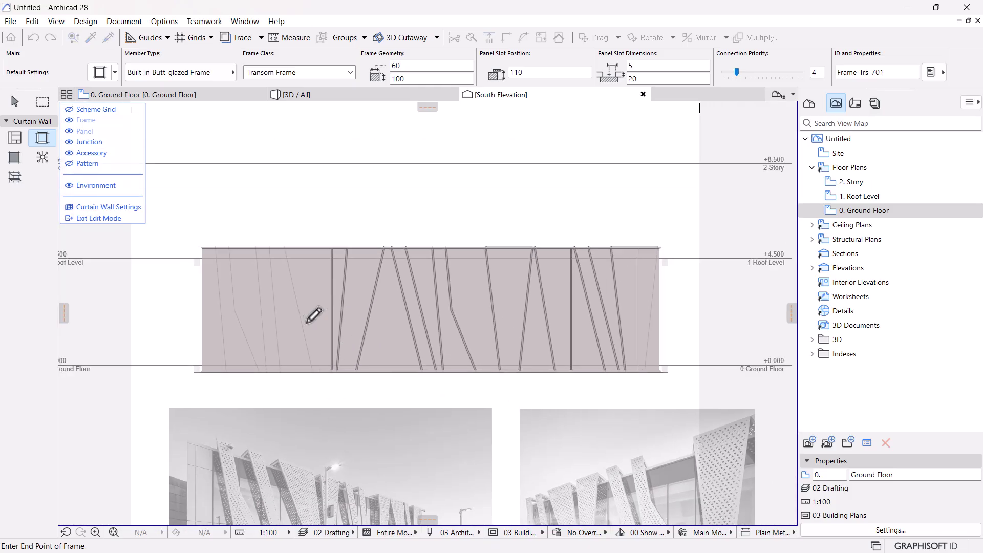
pyautogui.scroll(2, 285, 235)
pyautogui.click(277, 208)
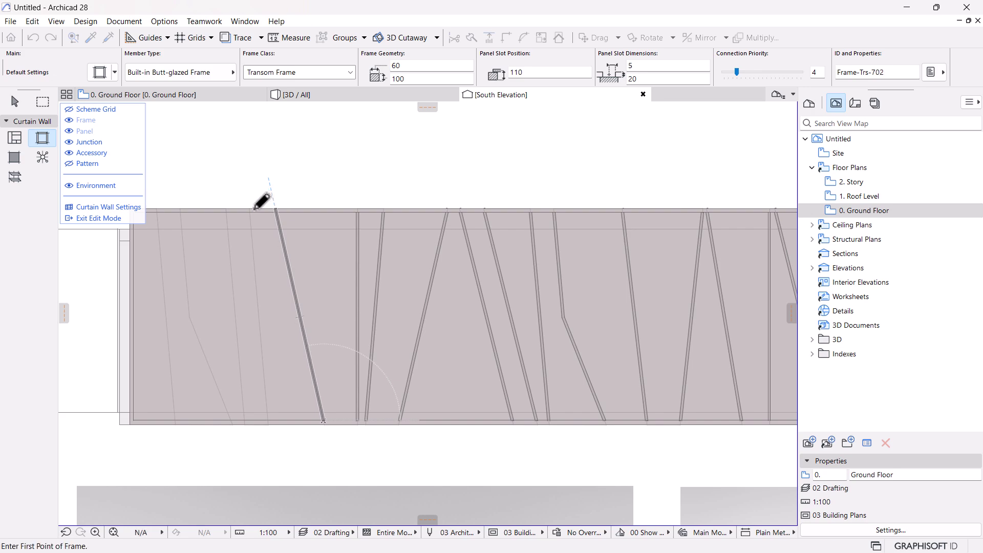
# Step: Draw two full-height transom frames along the next two nearly parallel slanted outlines to the left
pyautogui.click(251, 208)
pyautogui.click(271, 417)
pyautogui.click(245, 421)
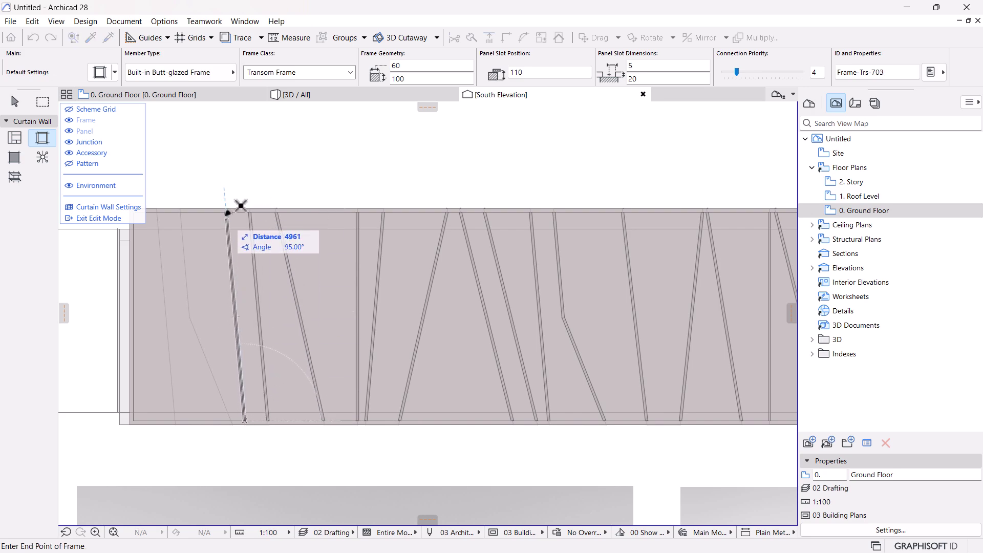
pyautogui.click(225, 209)
# Step: Draw two connected transom frame segments following the bent outline near the facade's left end
pyautogui.click(179, 208)
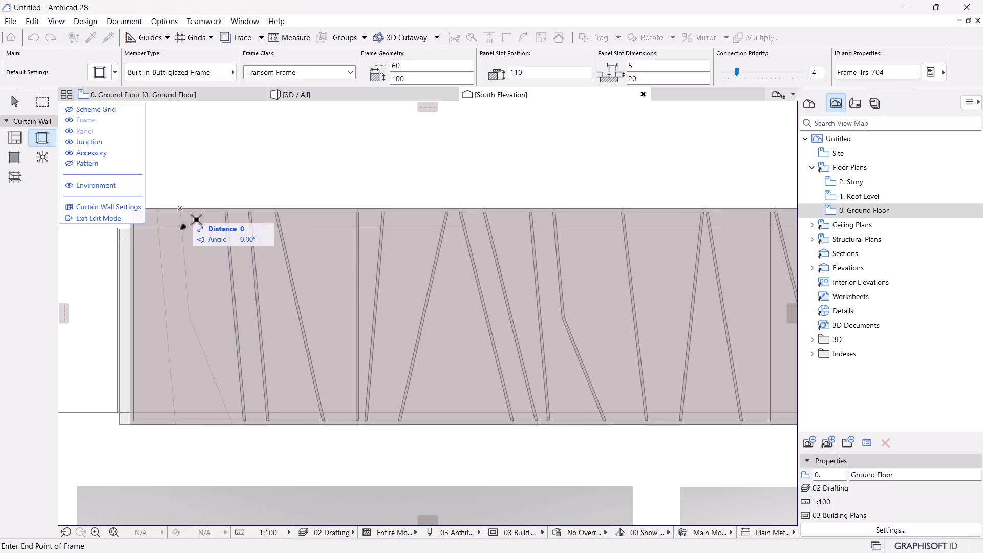
pyautogui.click(189, 316)
pyautogui.click(189, 316)
pyautogui.click(230, 418)
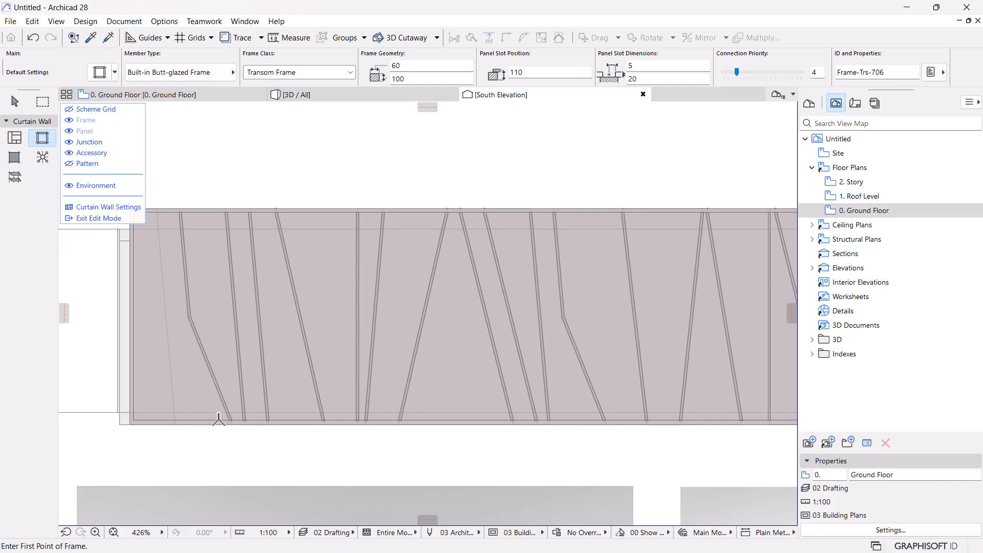
# Step: Draw a full-height transom frame along the leftmost slanted outline of the facade
pyautogui.click(175, 423)
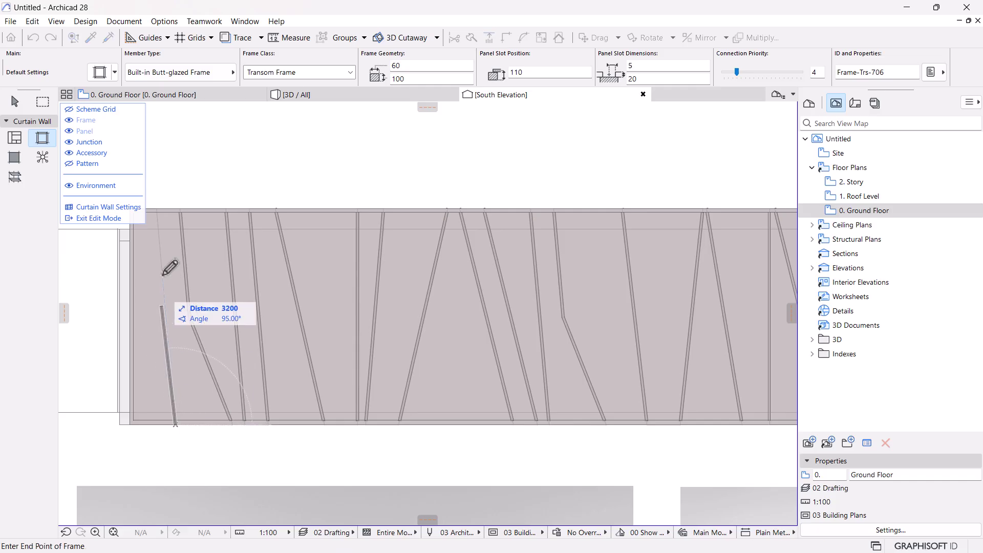
pyautogui.click(156, 209)
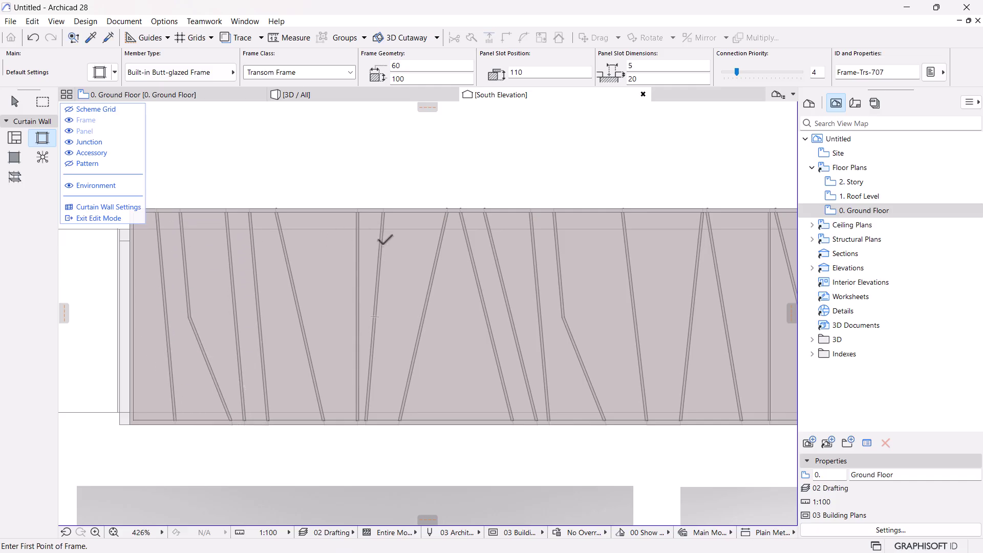
pyautogui.scroll(-5, 383, 244)
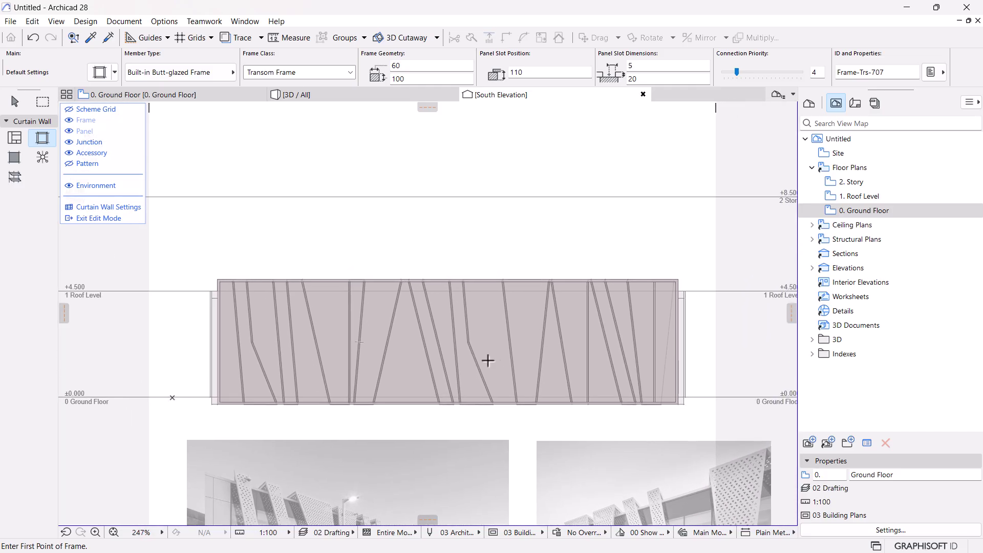
pyautogui.scroll(1, 675, 398)
pyautogui.scroll(-3, 363, 261)
pyautogui.scroll(2, 270, 302)
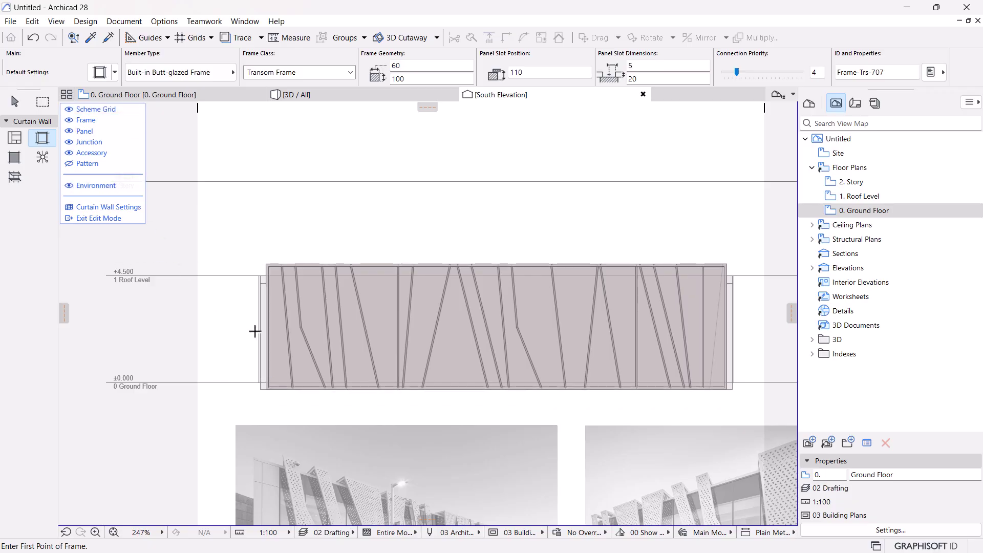
pyautogui.scroll(2, 255, 329)
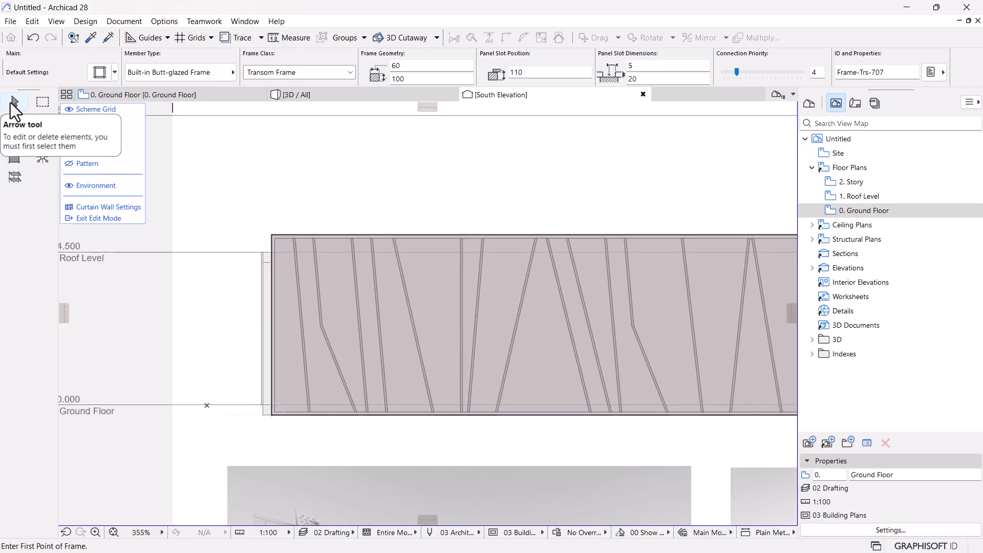
# Step: Try to reposition the curtain wall scheme's lower and upper left boundary nodes onto the leftmost slanted outline
pyautogui.click(14, 103)
pyautogui.click(272, 282)
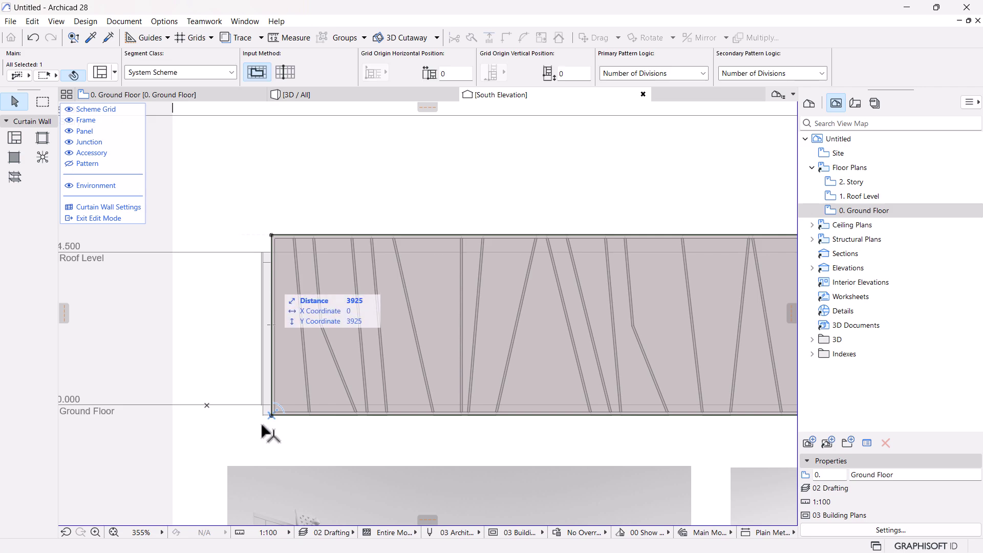
pyautogui.click(272, 416)
pyautogui.scroll(3, 274, 409)
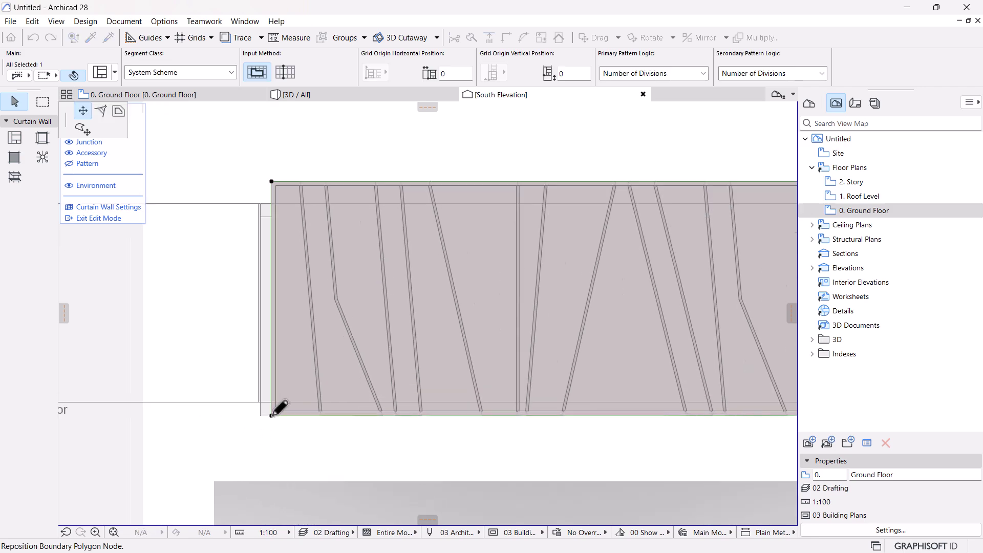
pyautogui.click(321, 417)
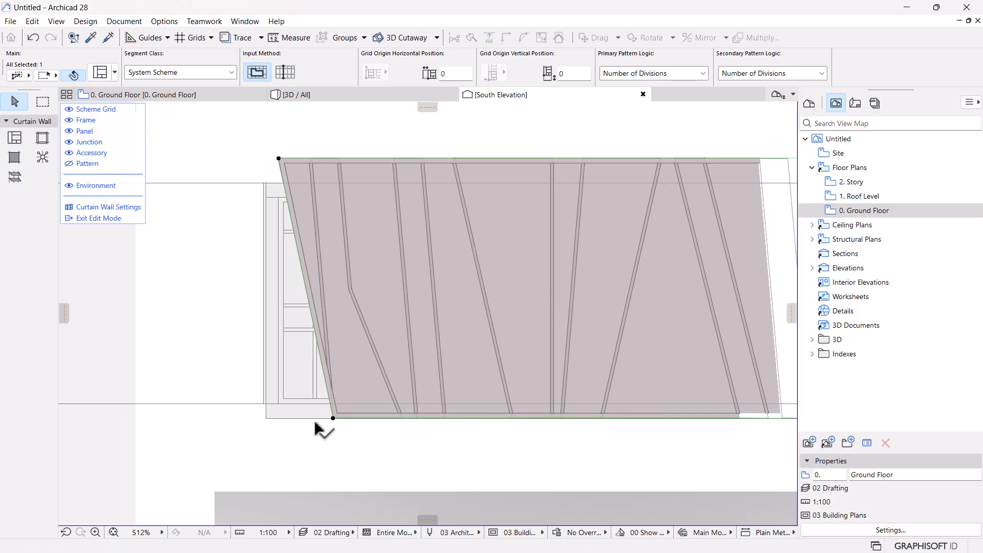
pyautogui.click(279, 159)
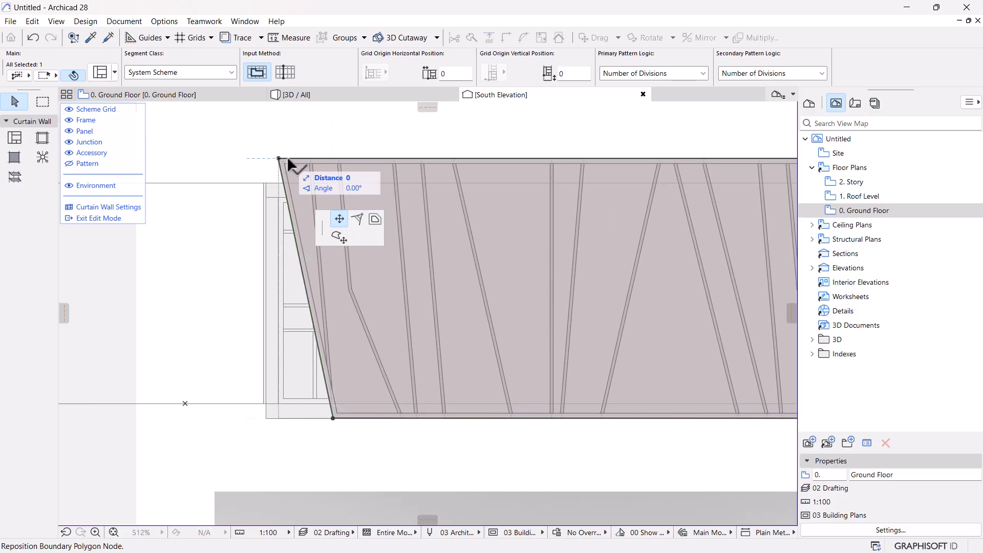
pyautogui.scroll(-3, 192, 288)
pyautogui.click(190, 295)
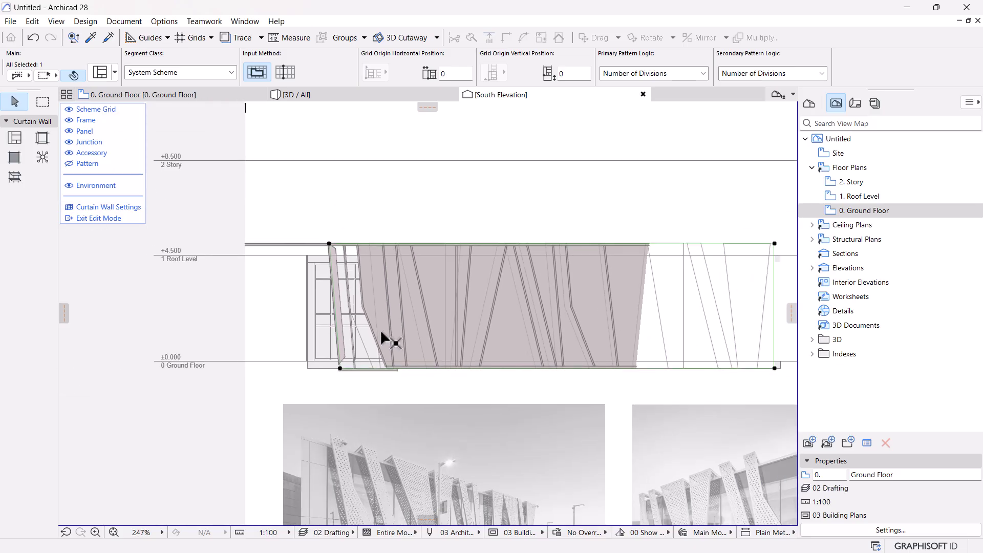
pyautogui.scroll(3, 344, 315)
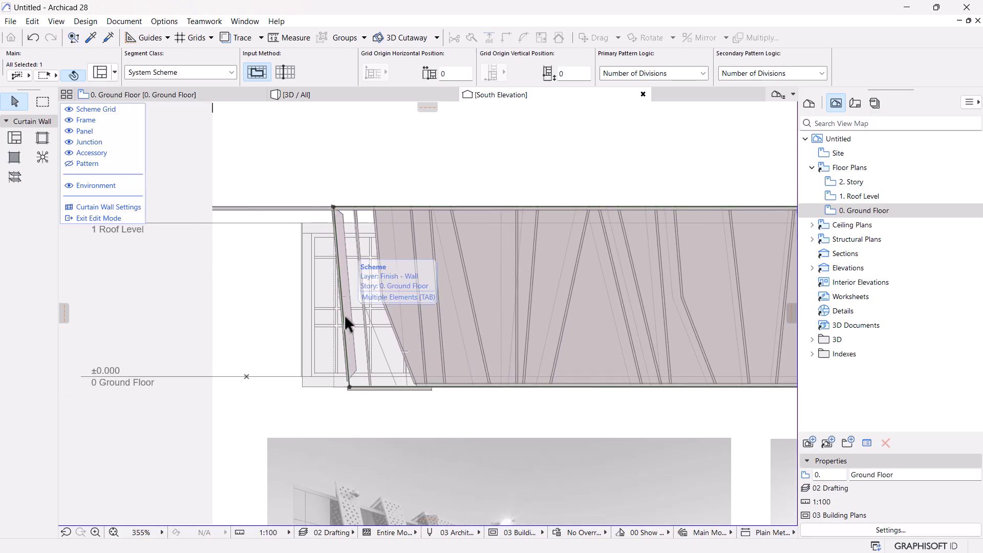
# Step: Undo the boundary node moves and clear the selection
pyautogui.hotkey('ctrl', 'z')
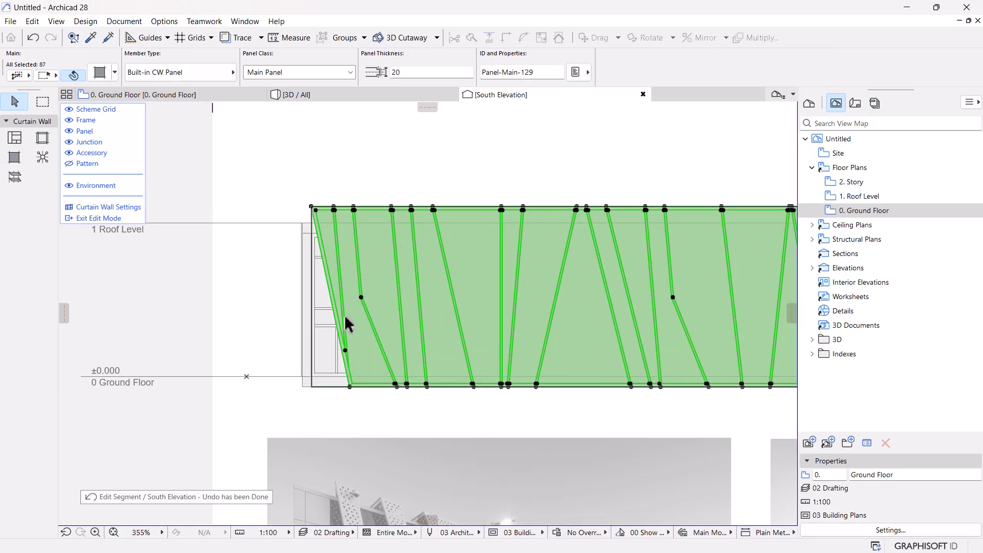
pyautogui.keyDown('shift'); pyautogui.click(340, 320); pyautogui.keyUp('shift')
pyautogui.scroll(3, 339, 324)
pyautogui.scroll(-2, 351, 296)
pyautogui.press('Escape')
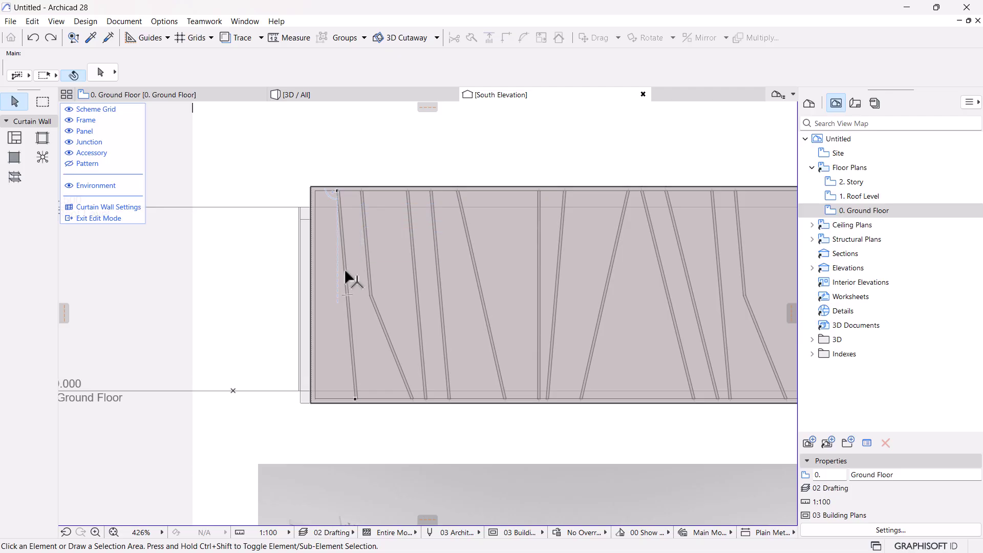
# Step: Delete the transom frame along the leftmost slanted outline
pyautogui.click(42, 138)
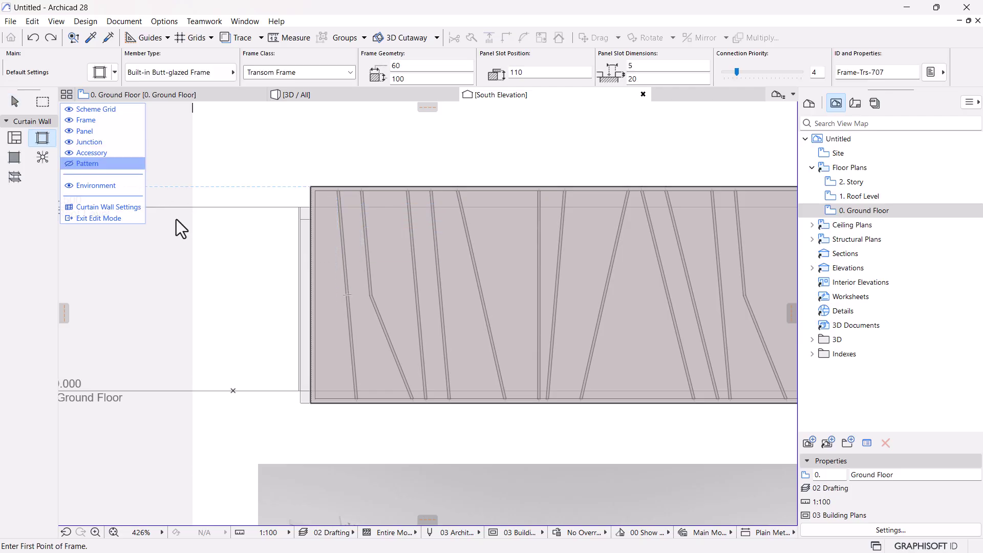
pyautogui.click(14, 101)
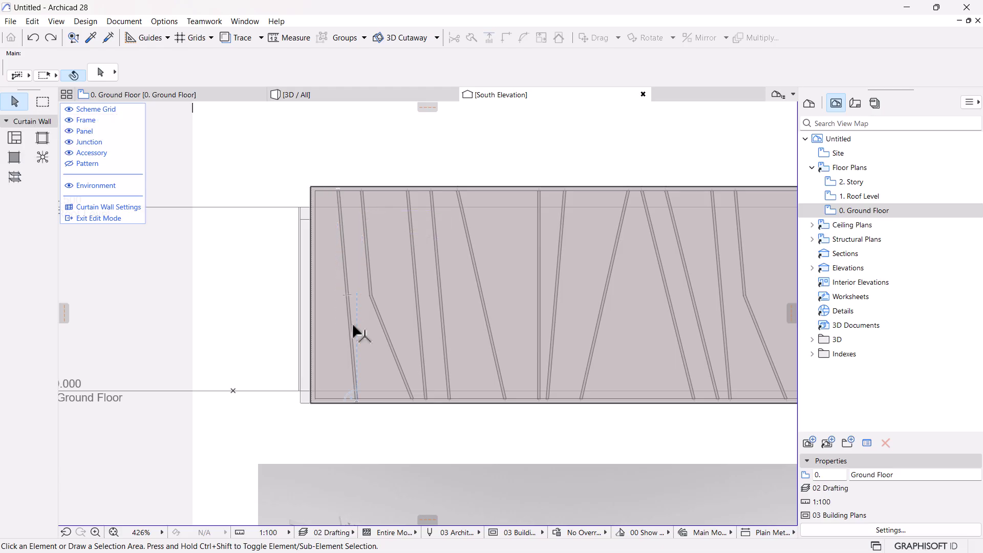
pyautogui.scroll(2, 357, 399)
pyautogui.scroll(7, 355, 395)
pyautogui.click(358, 399)
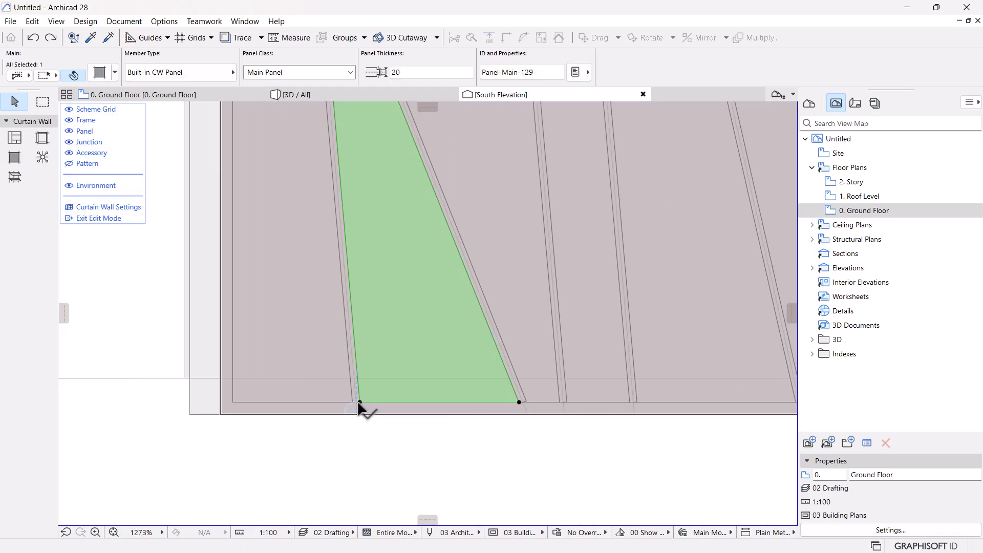
pyautogui.click(352, 395)
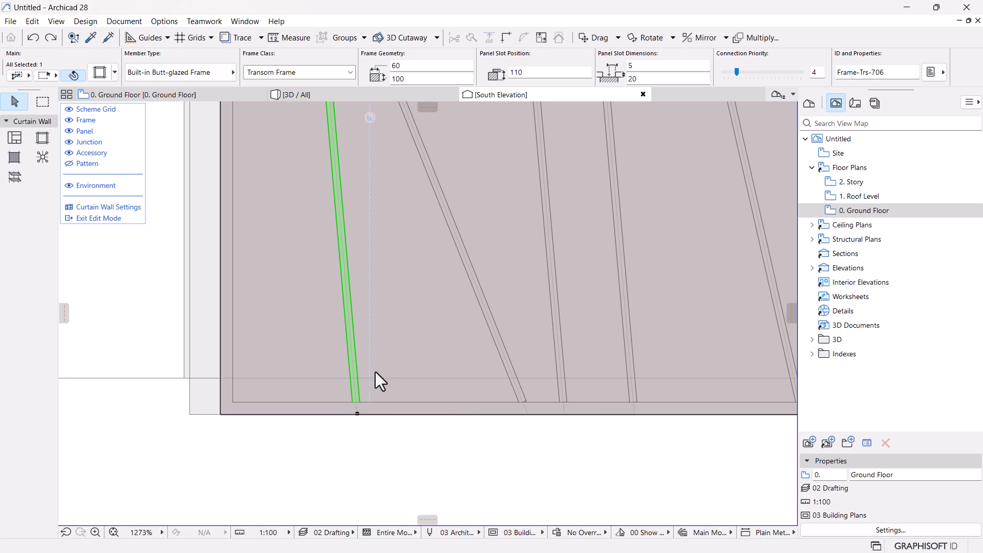
pyautogui.press('Escape')
pyautogui.scroll(-3, 376, 371)
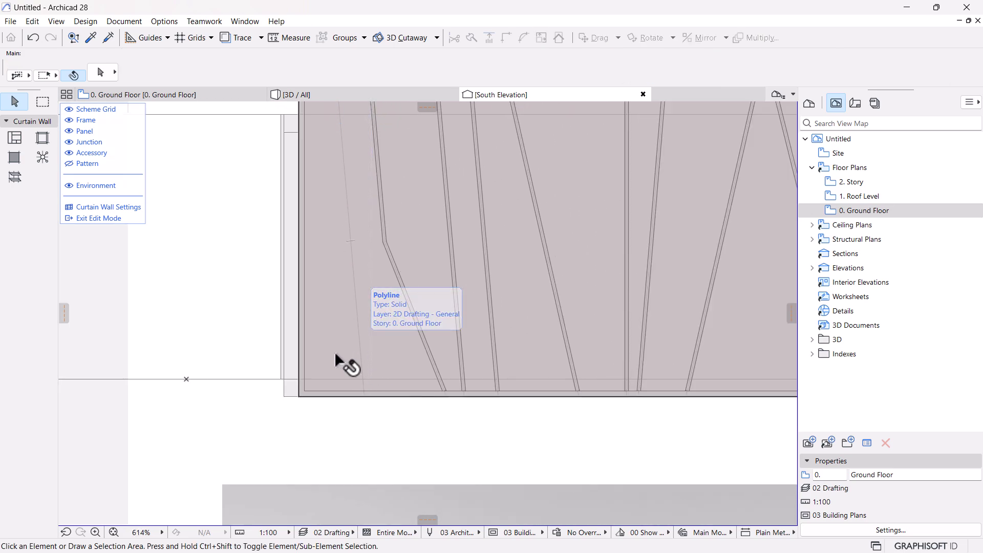
# Step: With the leftmost frame removed, try again to align the scheme's left boundary edge with the slanted outline
pyautogui.click(299, 328)
pyautogui.scroll(-2, 295, 441)
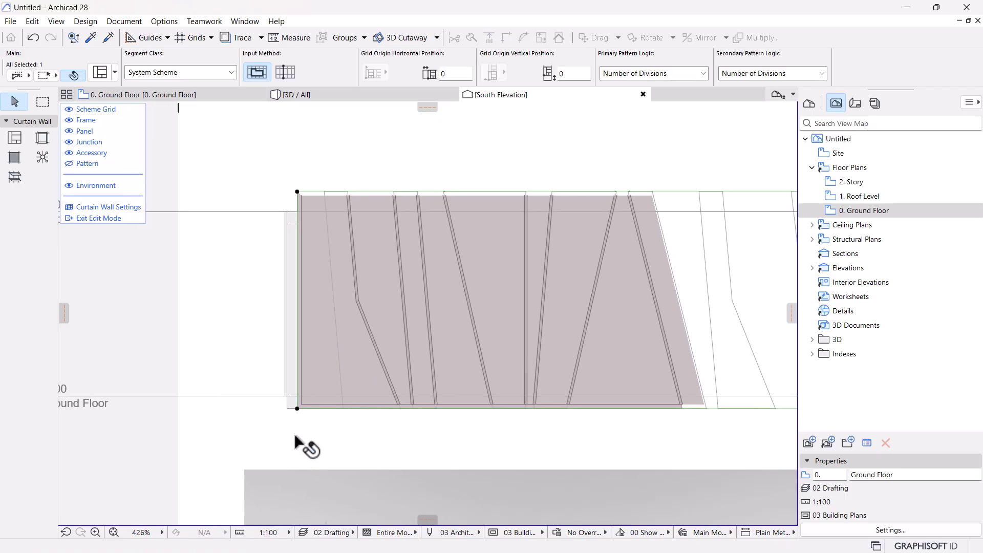
pyautogui.click(297, 409)
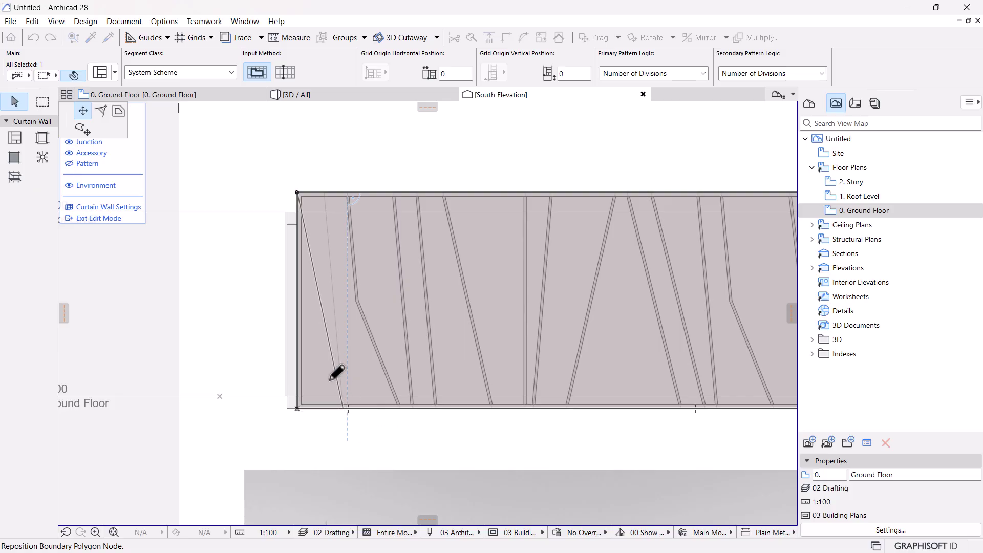
pyautogui.click(343, 409)
pyautogui.click(297, 192)
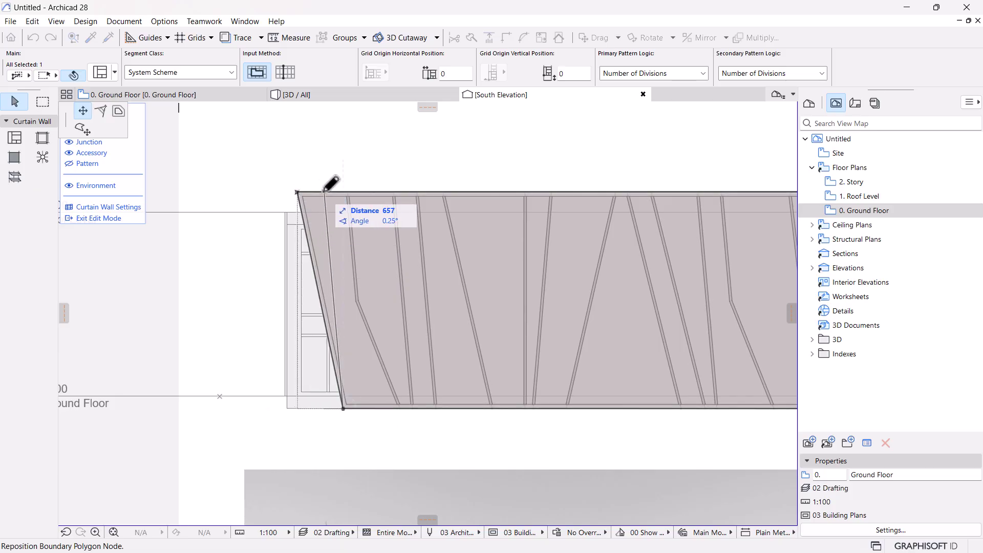
pyautogui.click(324, 193)
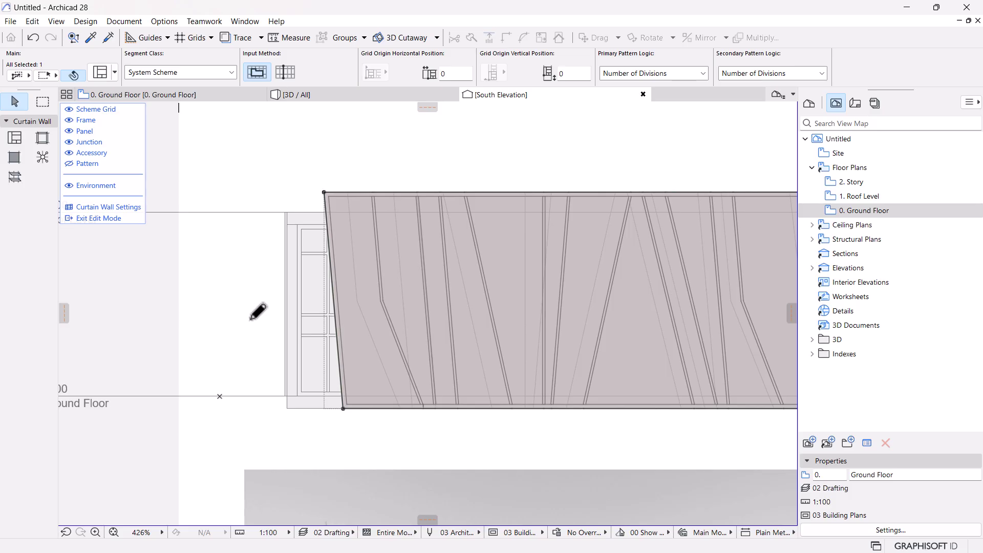
# Step: Undo the left boundary edge changes and leave the curtain wall's edit mode
pyautogui.hotkey('ctrl', 'z')
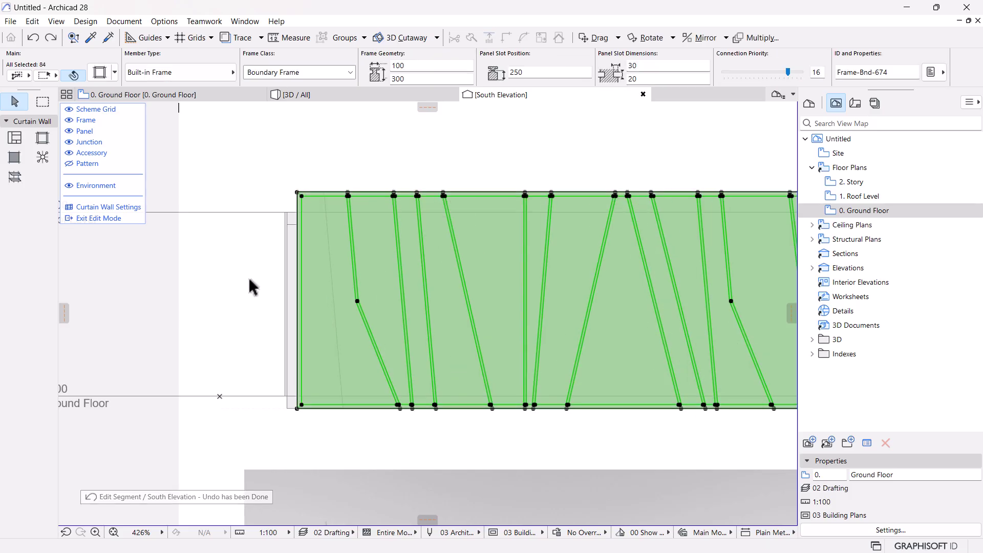
pyautogui.scroll(-4, 317, 302)
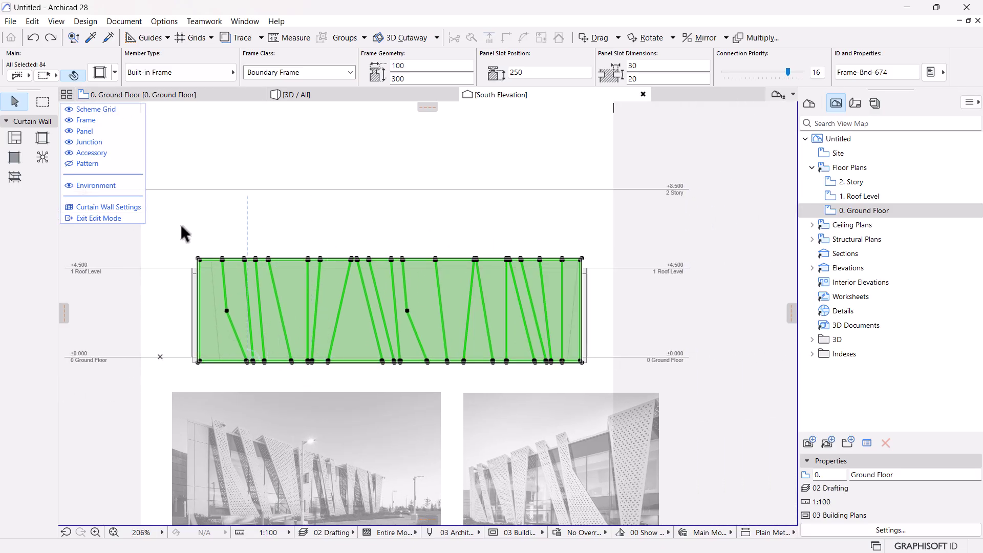
pyautogui.press('Escape')
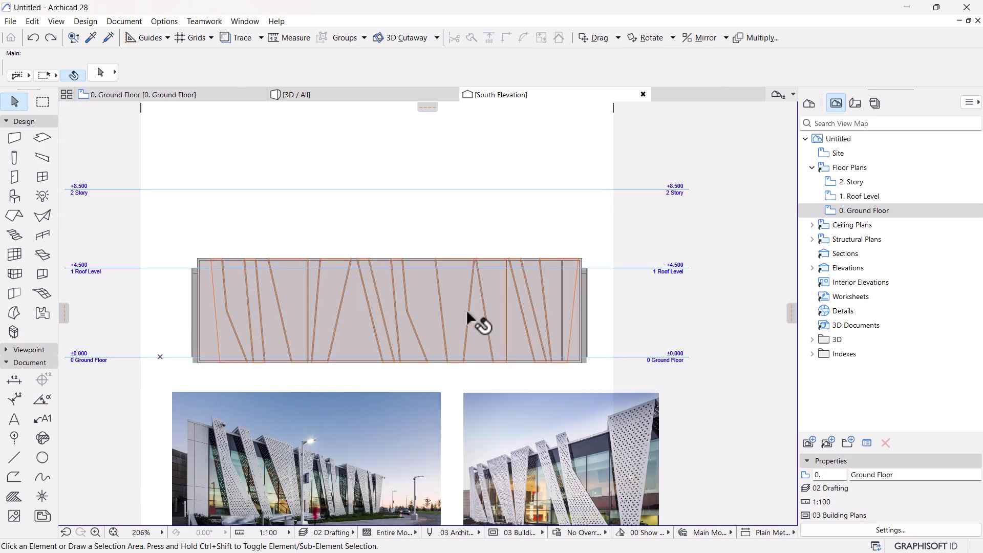
pyautogui.scroll(2, 542, 318)
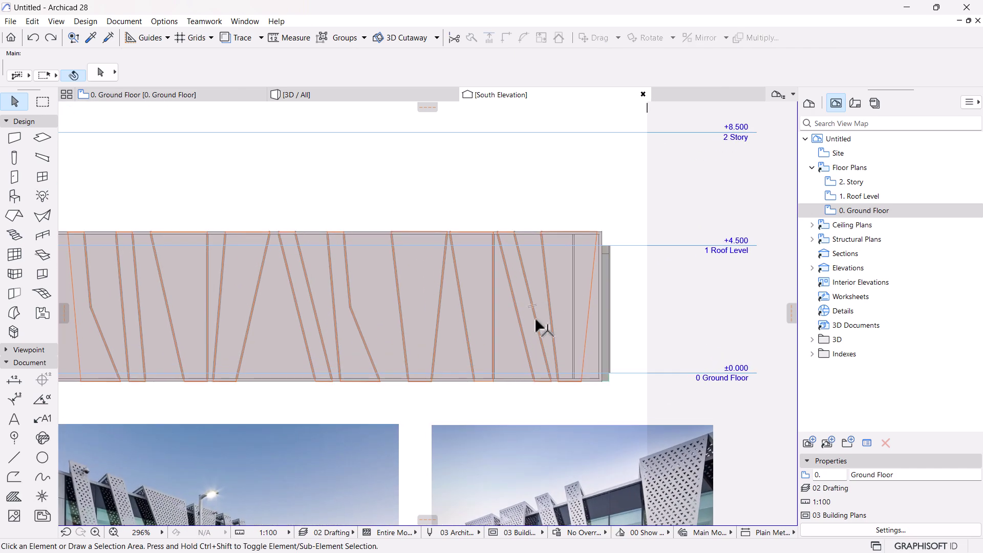
pyautogui.scroll(3, 494, 320)
pyautogui.click(493, 319)
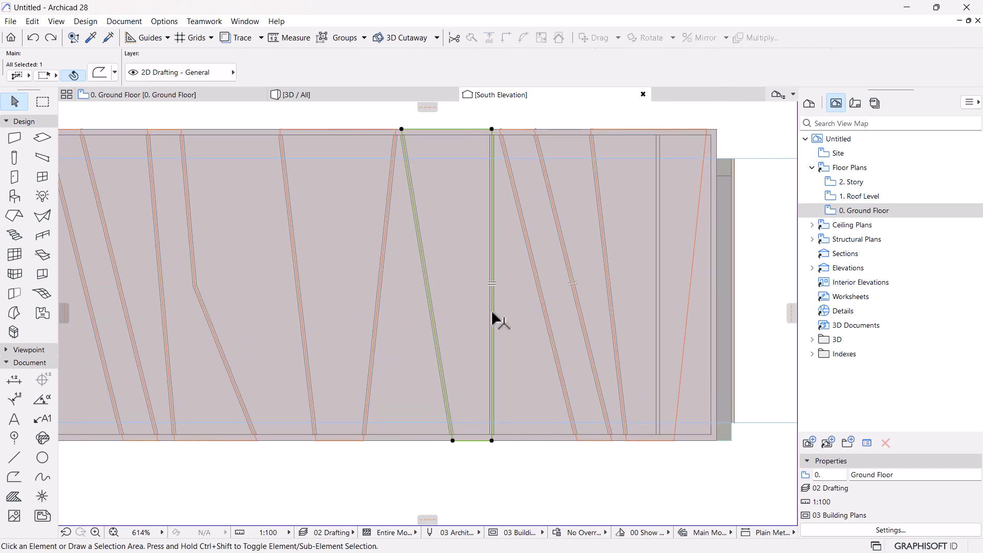
pyautogui.scroll(-4, 560, 293)
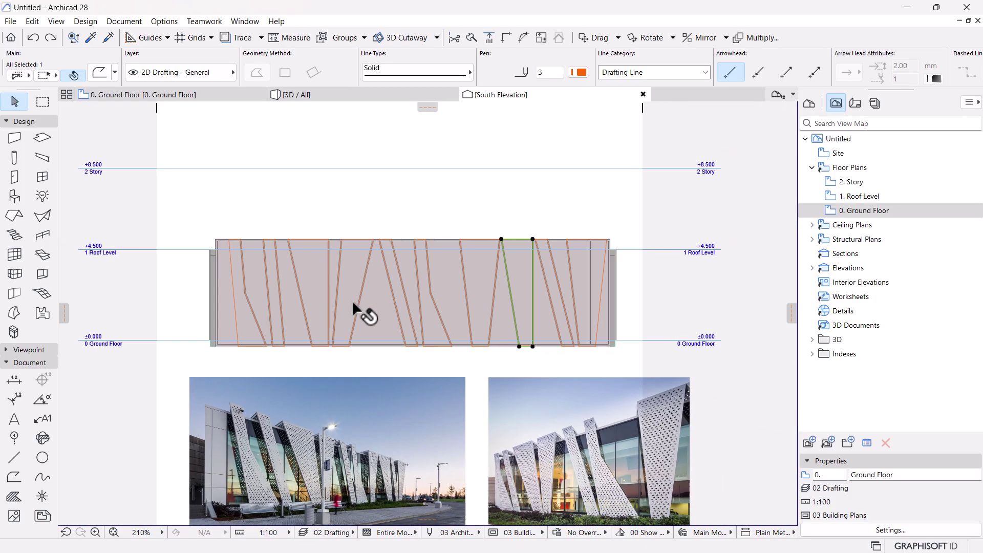
pyautogui.press('Escape')
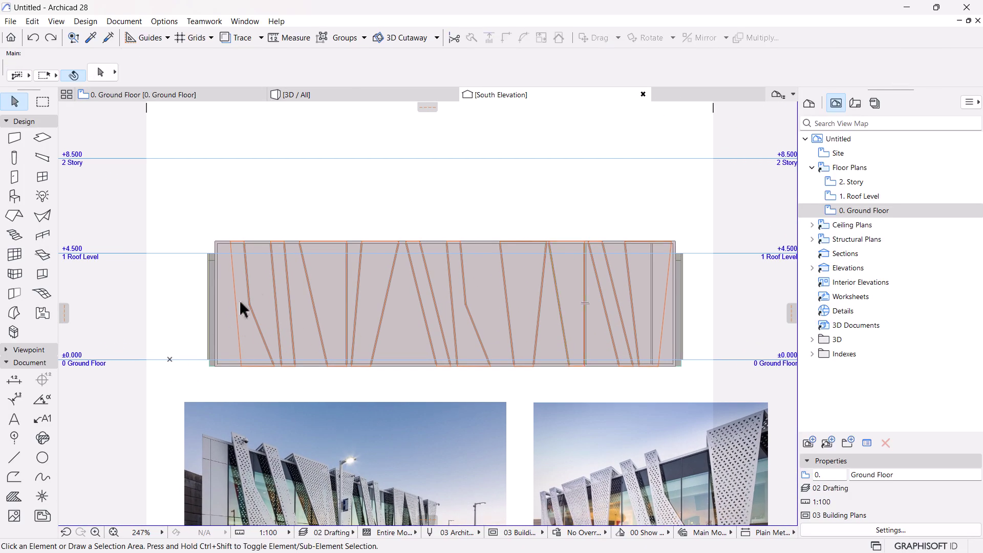
# Step: Change the curtain wall's Boundary Frame class to the Invisible frame type
pyautogui.click(259, 246)
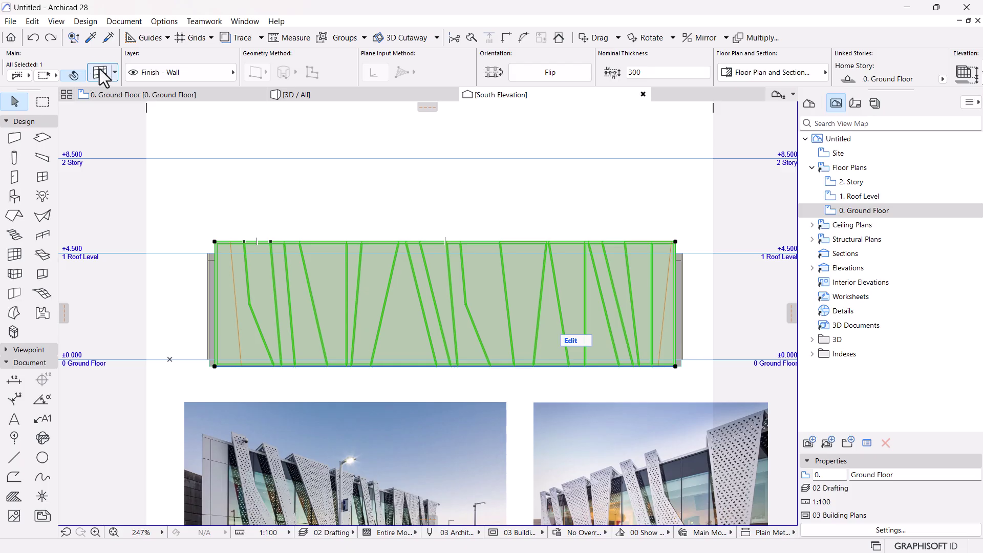
pyautogui.hotkey('ctrl', 't')
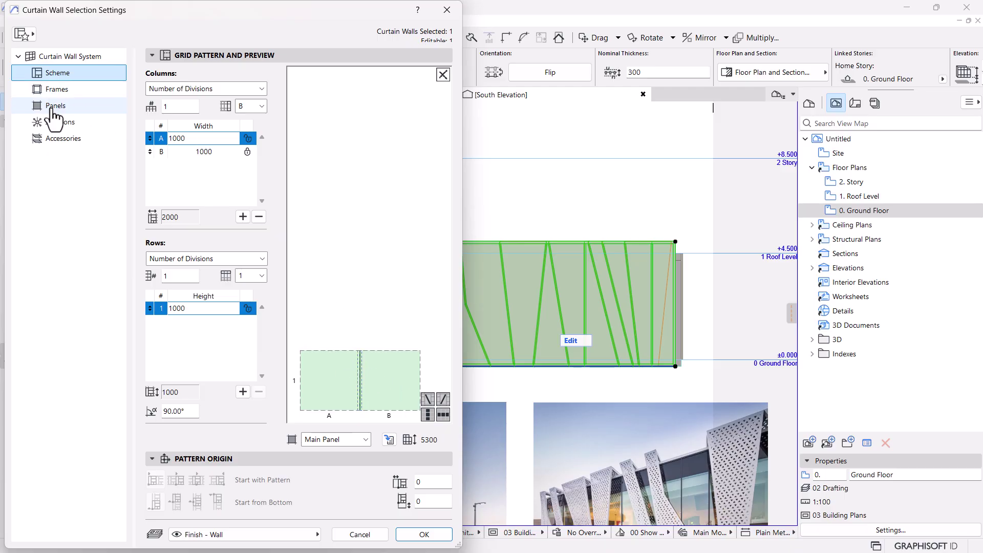
pyautogui.click(56, 91)
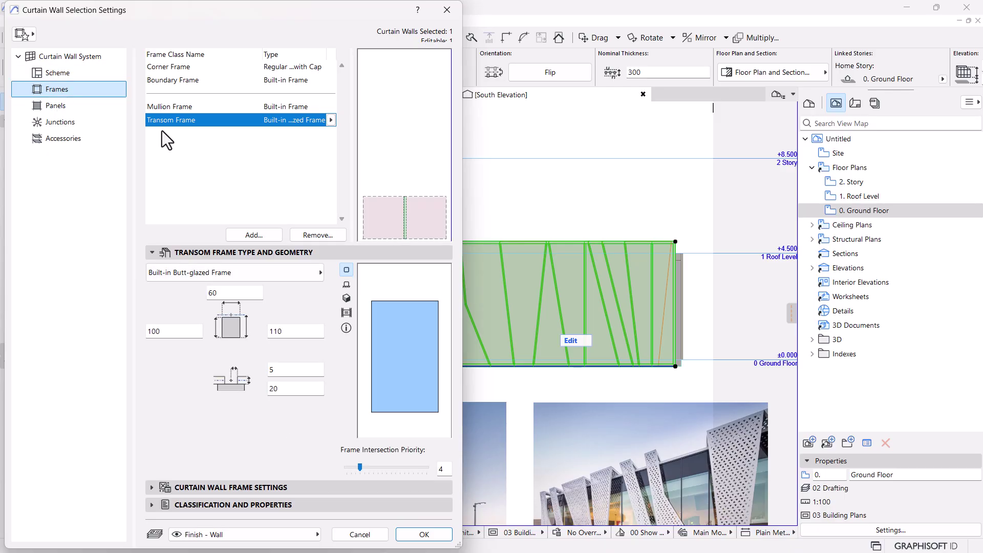
pyautogui.click(169, 80)
pyautogui.click(332, 81)
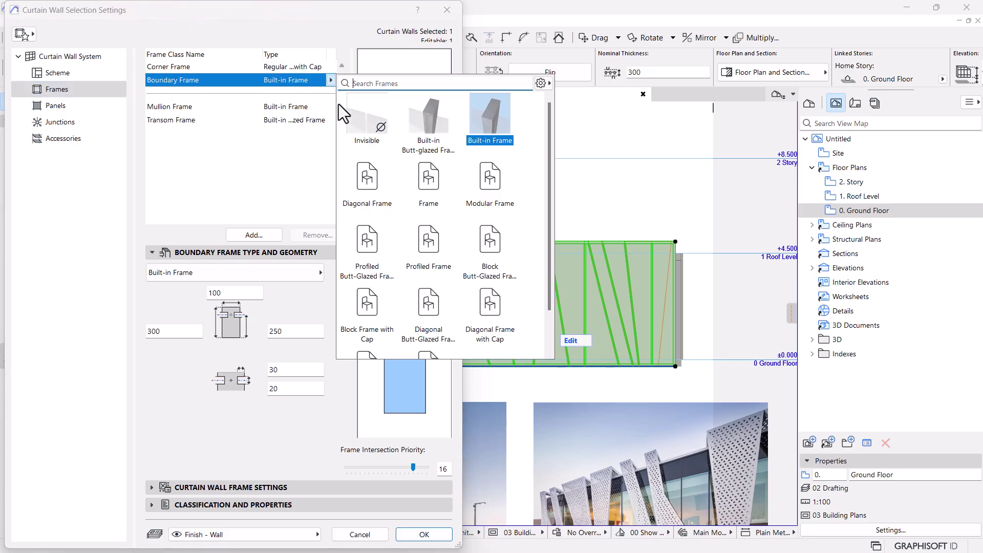
pyautogui.click(368, 123)
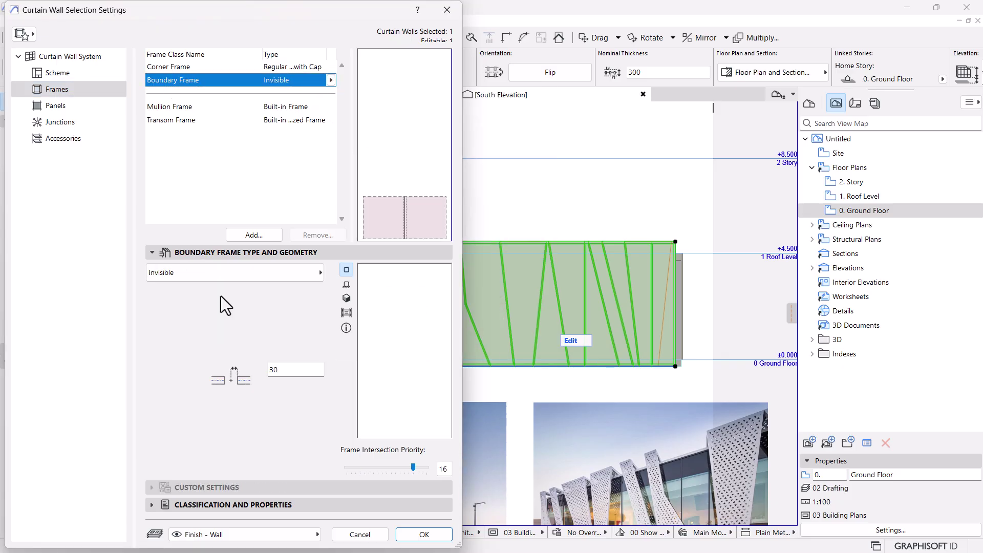
pyautogui.click(424, 534)
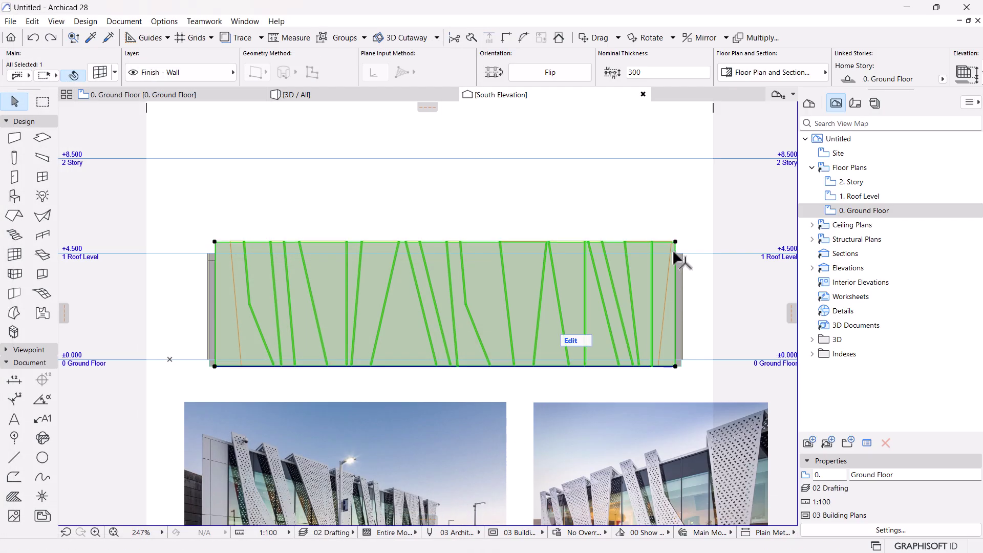
# Step: Enter the curtain wall's edit mode, show the scheme grid and select the system scheme's boundary
pyautogui.scroll(2, 208, 290)
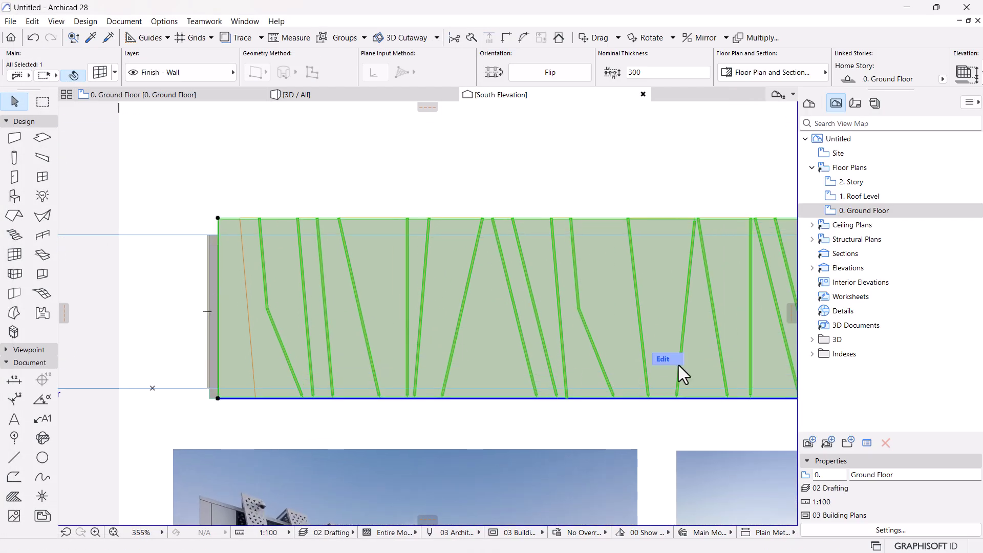
pyautogui.click(666, 362)
pyautogui.scroll(2, 207, 394)
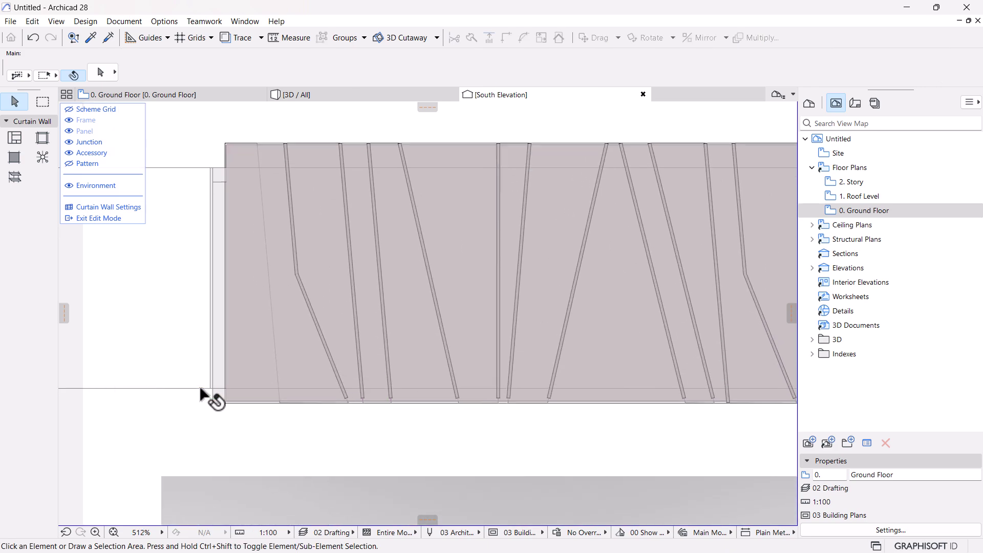
pyautogui.click(67, 110)
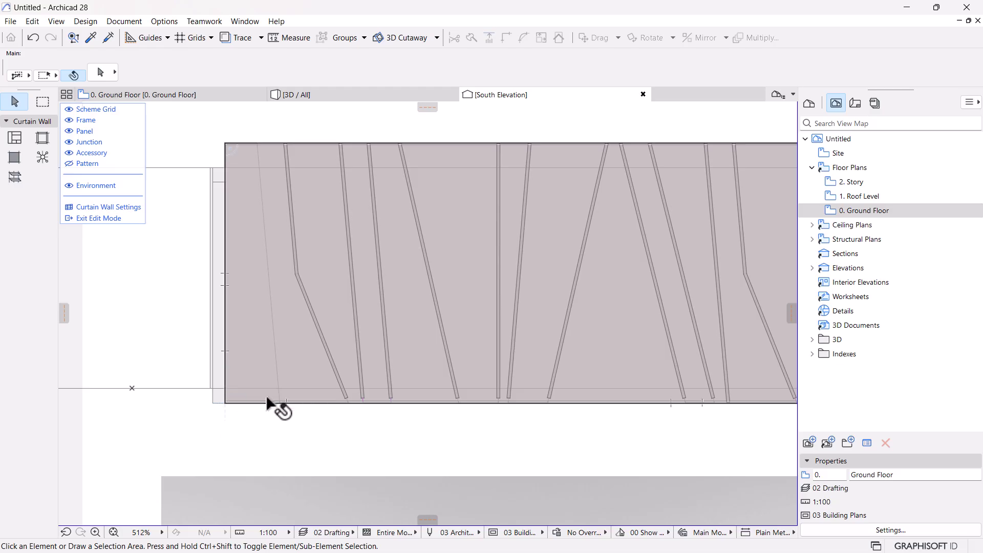
pyautogui.scroll(-2, 257, 399)
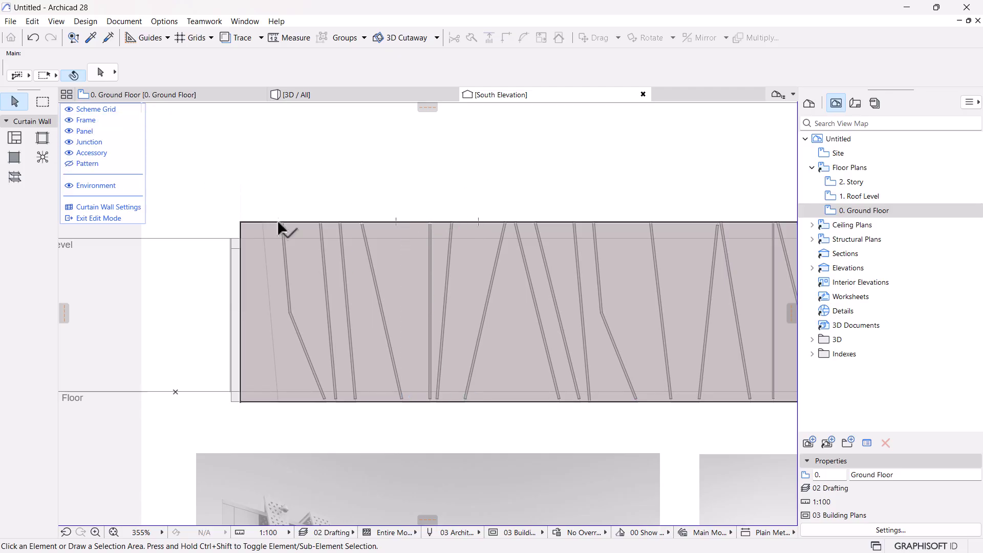
pyautogui.scroll(3, 256, 386)
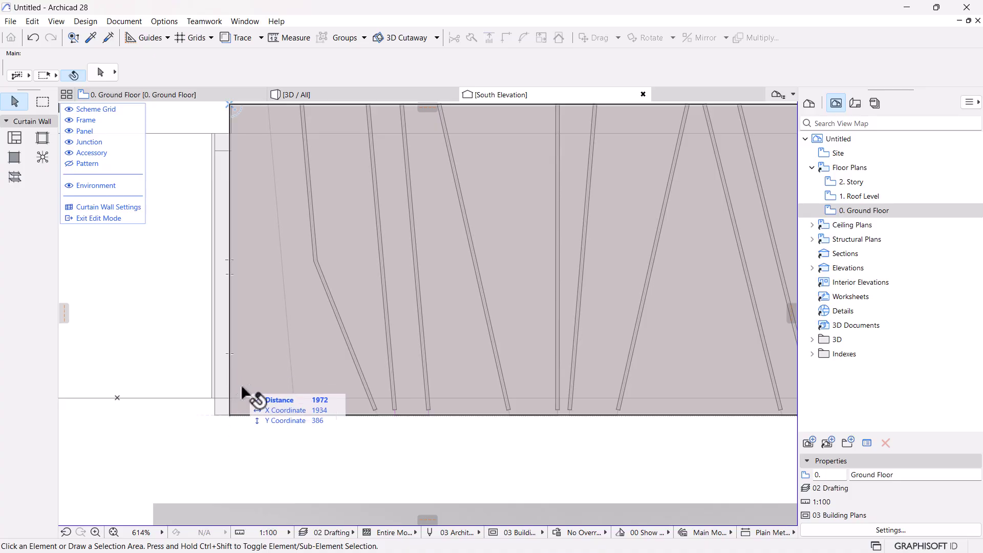
pyautogui.scroll(-5, 271, 342)
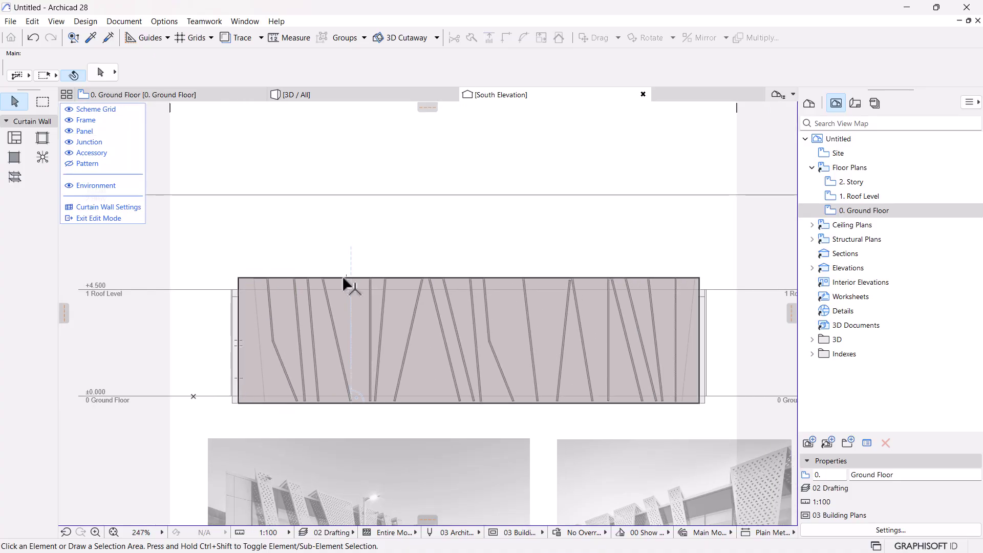
pyautogui.scroll(3, 700, 280)
pyautogui.click(699, 281)
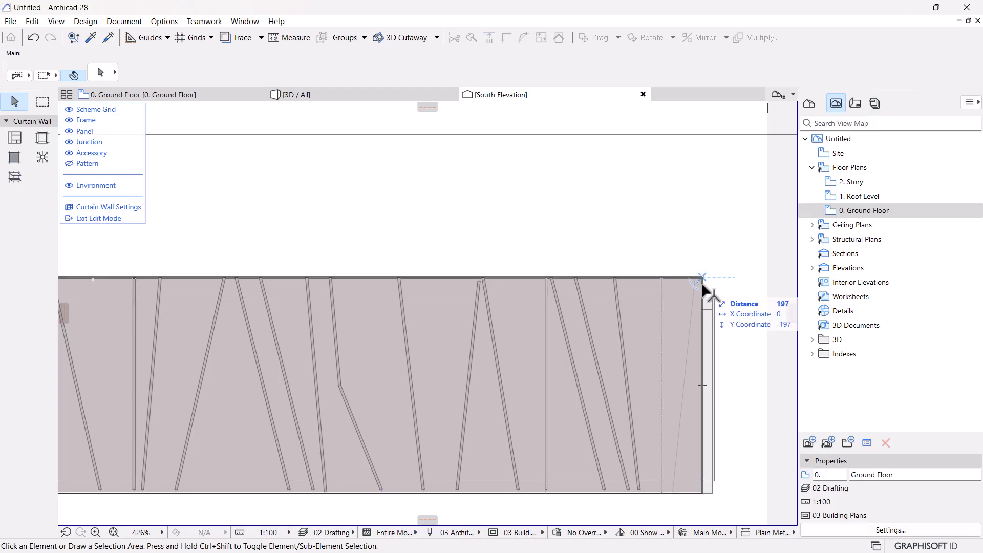
pyautogui.click(701, 279)
pyautogui.scroll(-3, 699, 292)
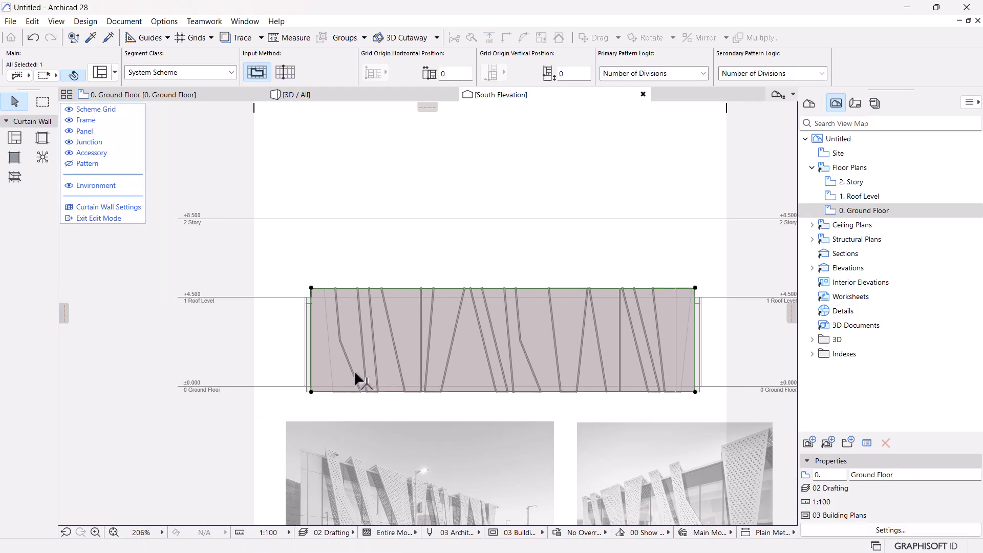
# Step: Move the scheme boundary's lower-left and upper-left nodes onto the leftmost slanted outline so the wall's left end follows it
pyautogui.scroll(5, 323, 392)
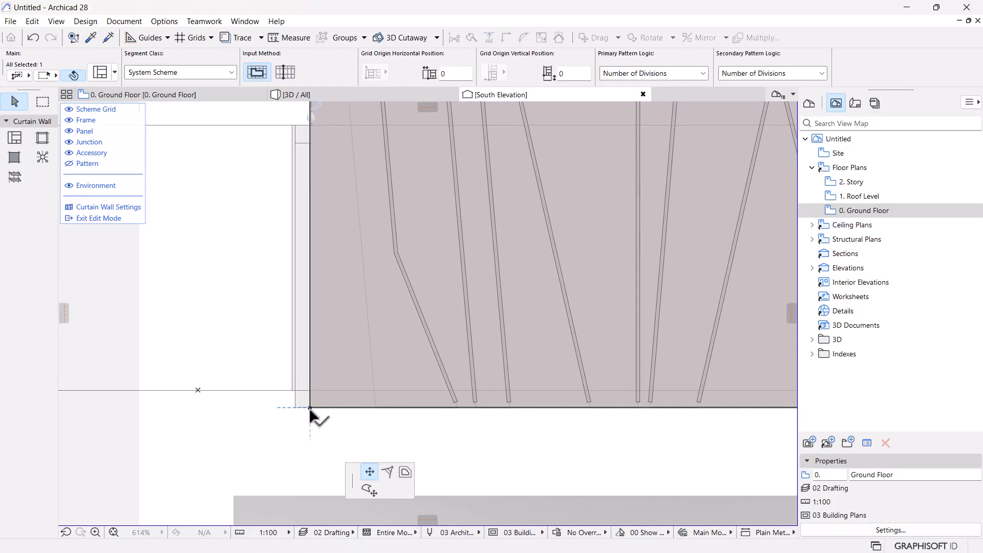
pyautogui.click(310, 408)
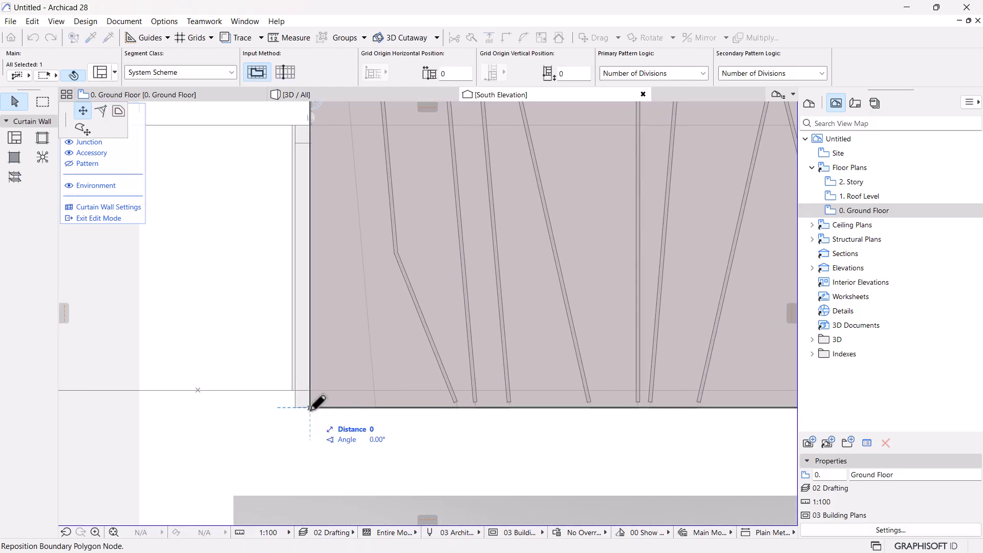
pyautogui.click(378, 408)
pyautogui.scroll(-5, 340, 438)
pyautogui.scroll(5, 338, 302)
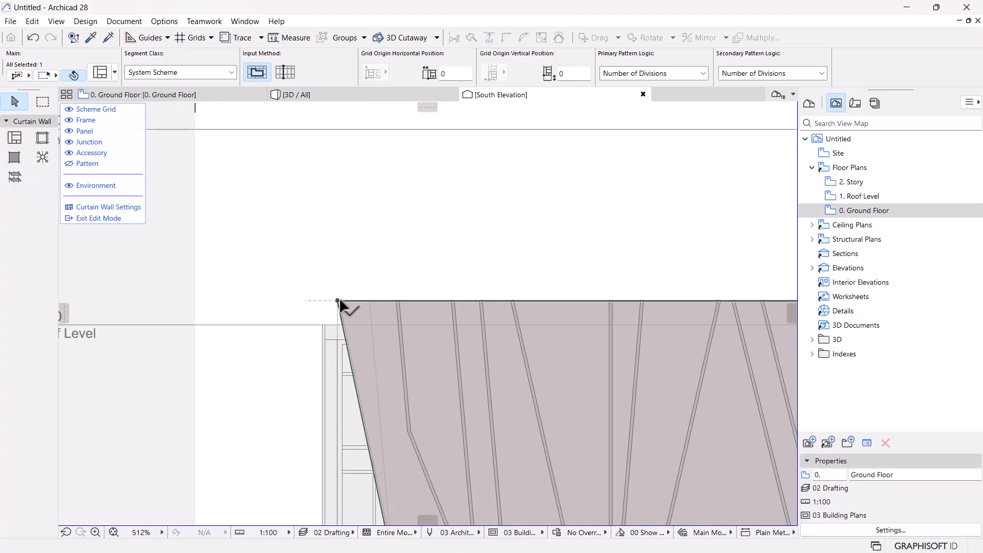
pyautogui.click(337, 301)
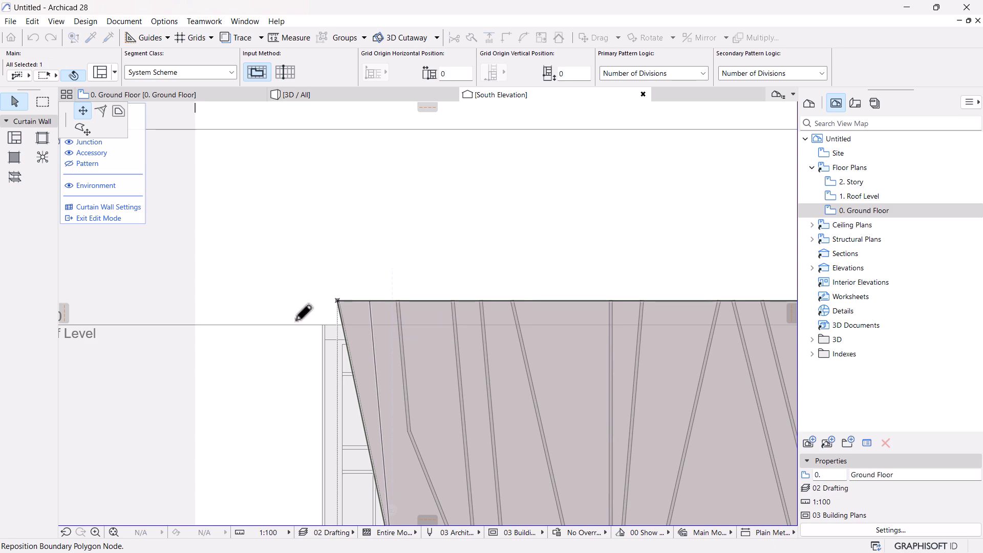
pyautogui.click(279, 332)
pyautogui.scroll(-4, 284, 287)
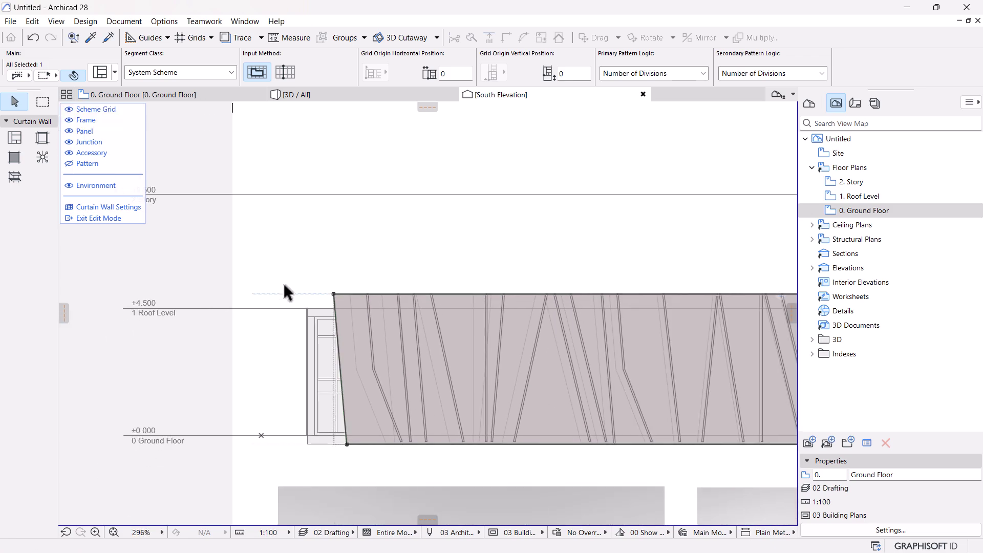
# Step: Move the boundary's lower-right and upper-right nodes onto the rightmost slanted outline and leave the curtain wall's edit mode
pyautogui.click(410, 369)
pyautogui.scroll(-1, 401, 465)
pyautogui.moveTo(426, 460); pyautogui.dragTo(297, 439, button='middle')
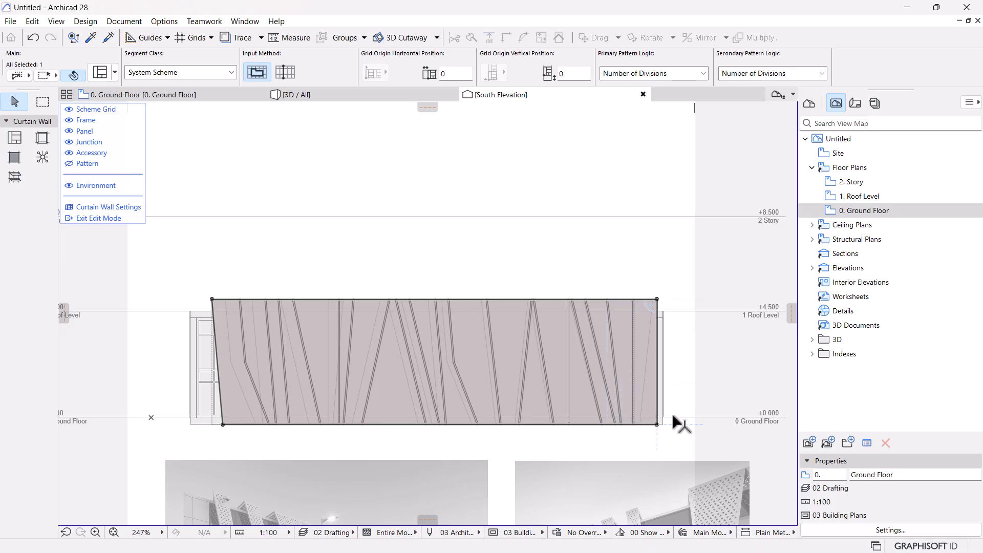
pyautogui.scroll(5, 668, 425)
pyautogui.click(635, 438)
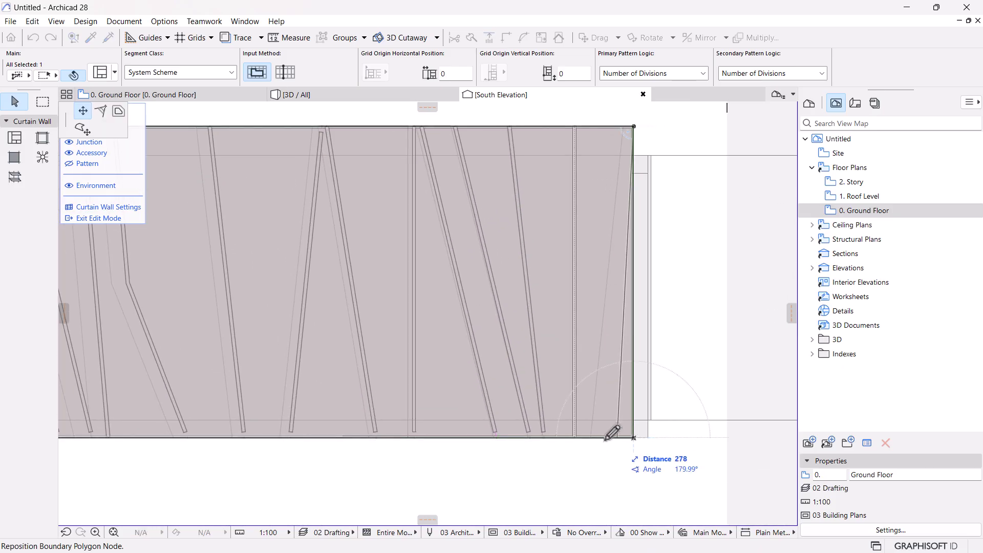
pyautogui.click(593, 436)
pyautogui.scroll(-3, 593, 436)
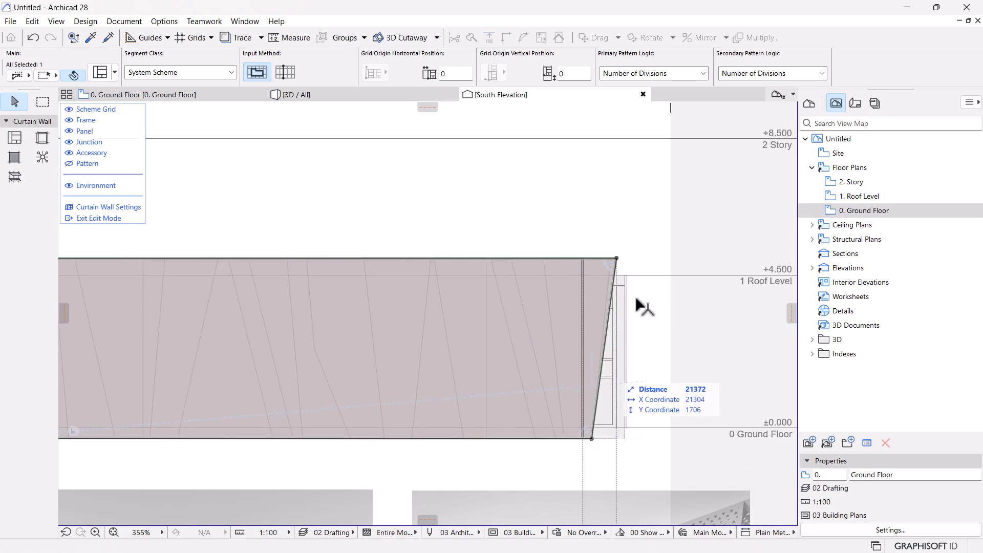
pyautogui.scroll(6, 623, 250)
pyautogui.click(594, 270)
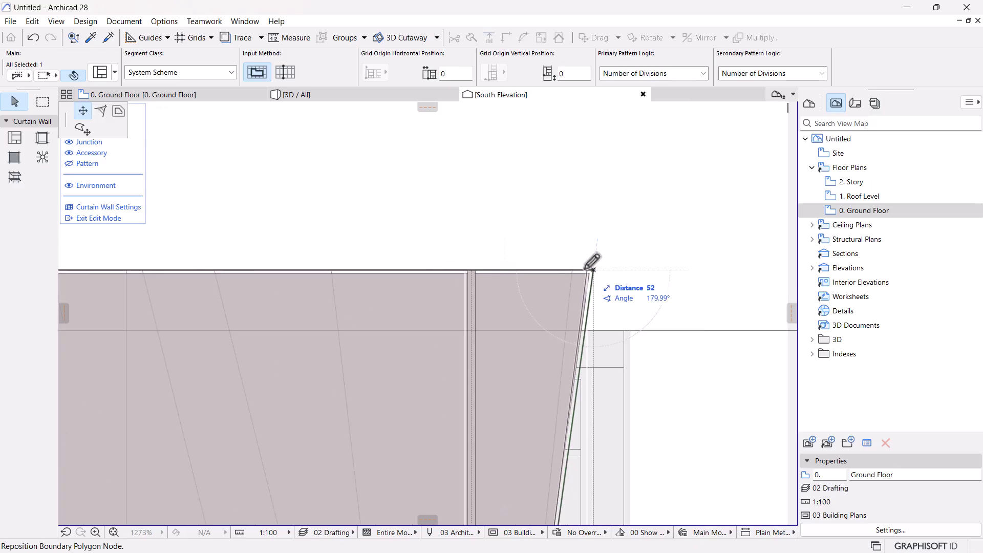
pyautogui.click(574, 268)
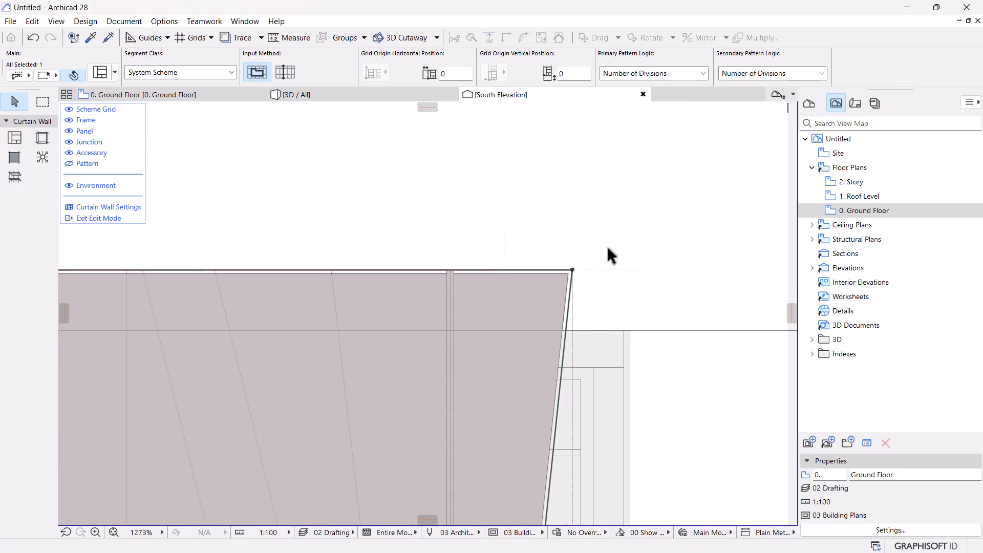
pyautogui.scroll(-5, 606, 245)
pyautogui.moveTo(352, 366); pyautogui.dragTo(420, 337, button='middle')
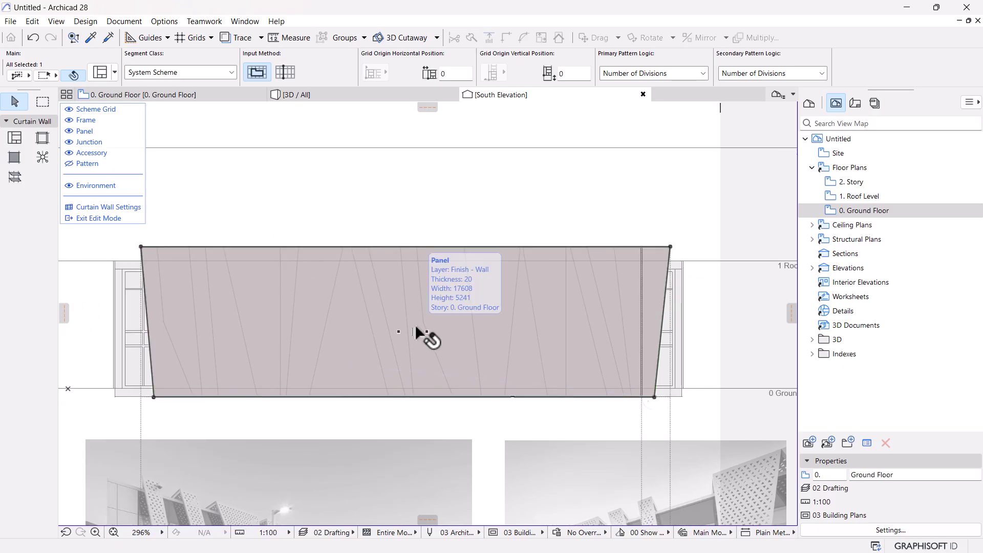
pyautogui.click(99, 218)
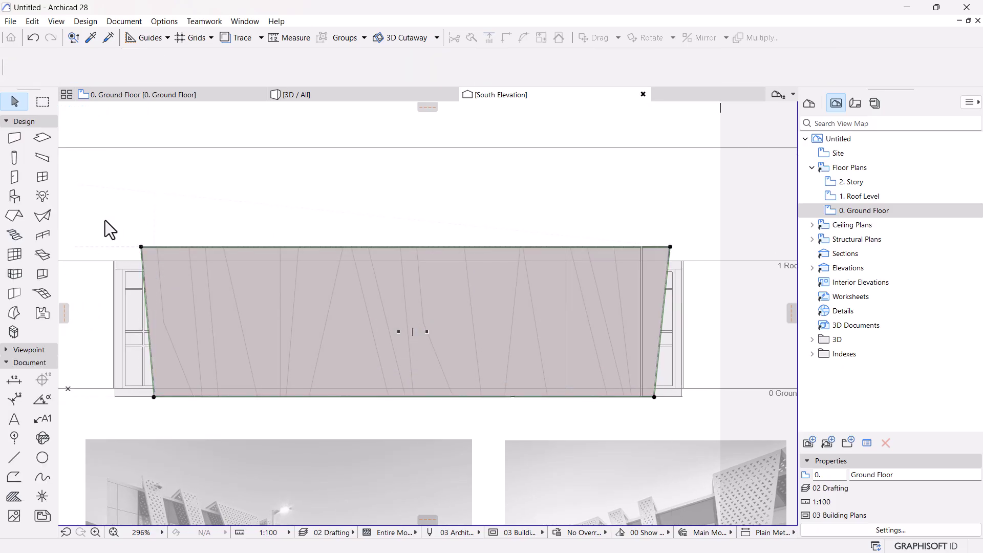
# Step: Remove column B from the curtain wall scheme's grid pattern, leaving a single 1000 mm column
pyautogui.click(647, 283)
pyautogui.click(101, 72)
pyautogui.click(57, 73)
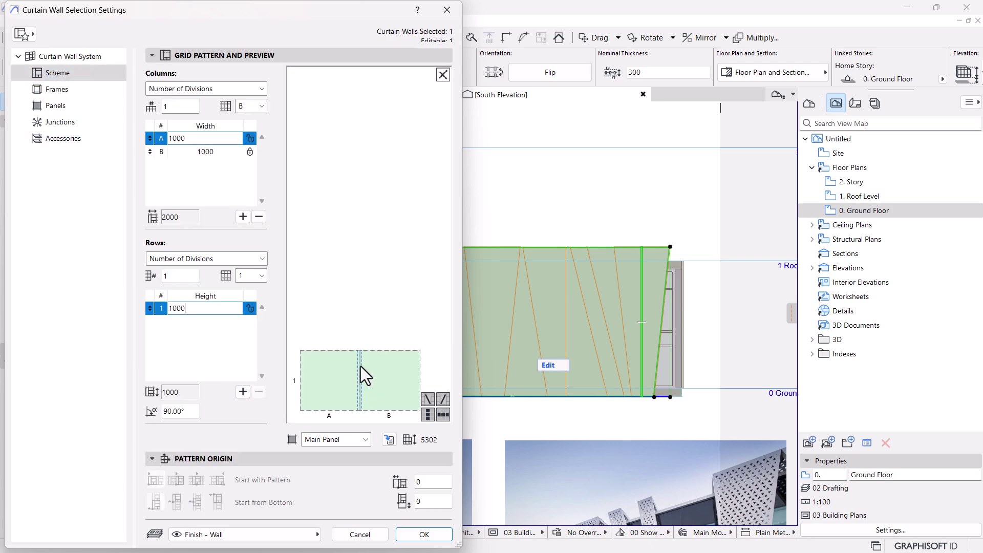
pyautogui.click(361, 367)
pyautogui.click(352, 441)
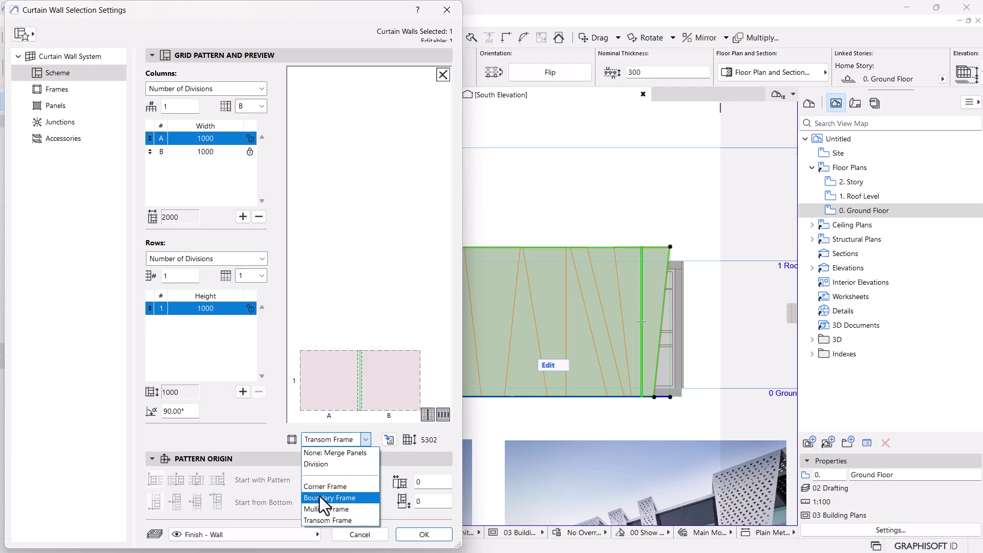
pyautogui.click(191, 178)
pyautogui.click(208, 152)
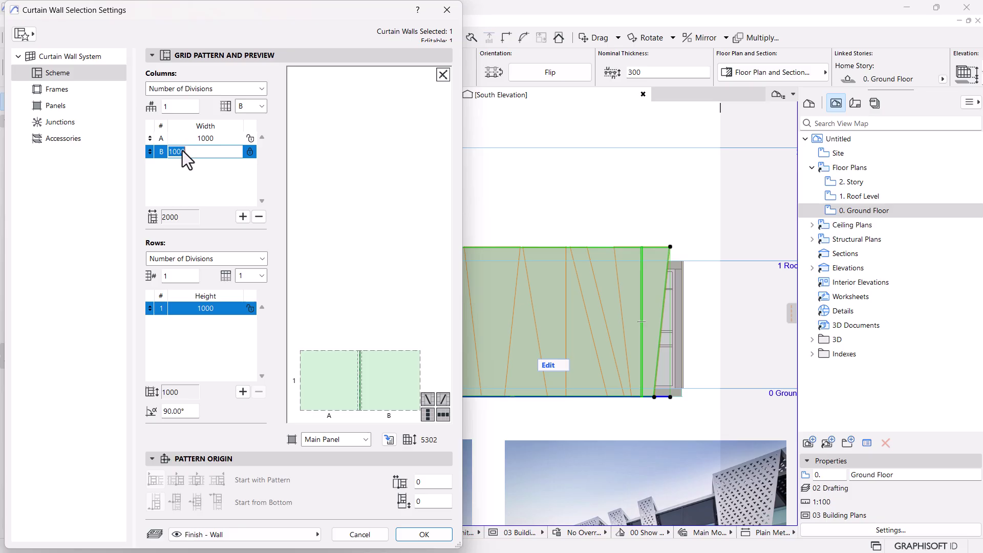
pyautogui.click(259, 217)
pyautogui.click(436, 538)
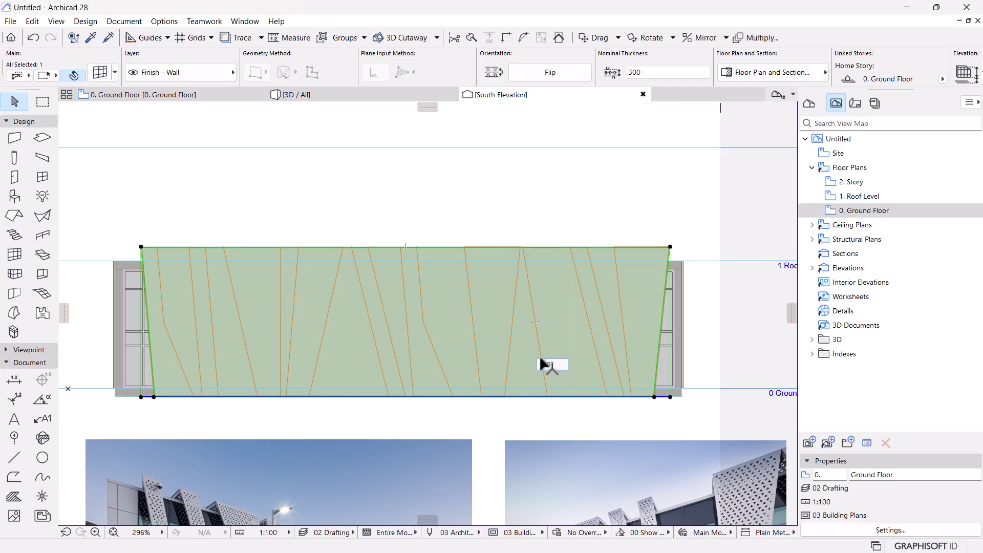
# Step: Reopen the curtain wall in edit mode, check its top boundary frame and clear the selection
pyautogui.click(546, 372)
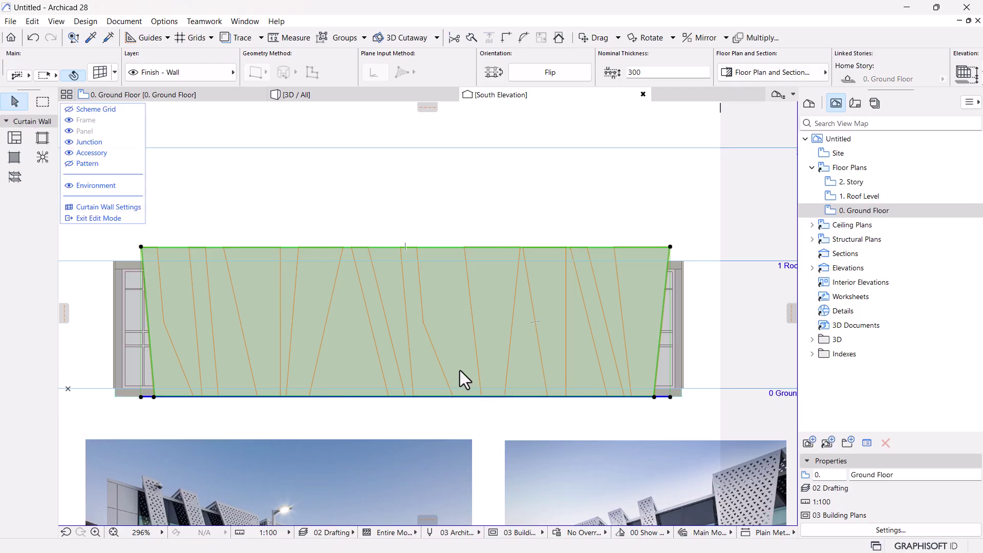
pyautogui.moveTo(200, 380); pyautogui.dragTo(271, 376, button='middle')
pyautogui.scroll(3, 276, 376)
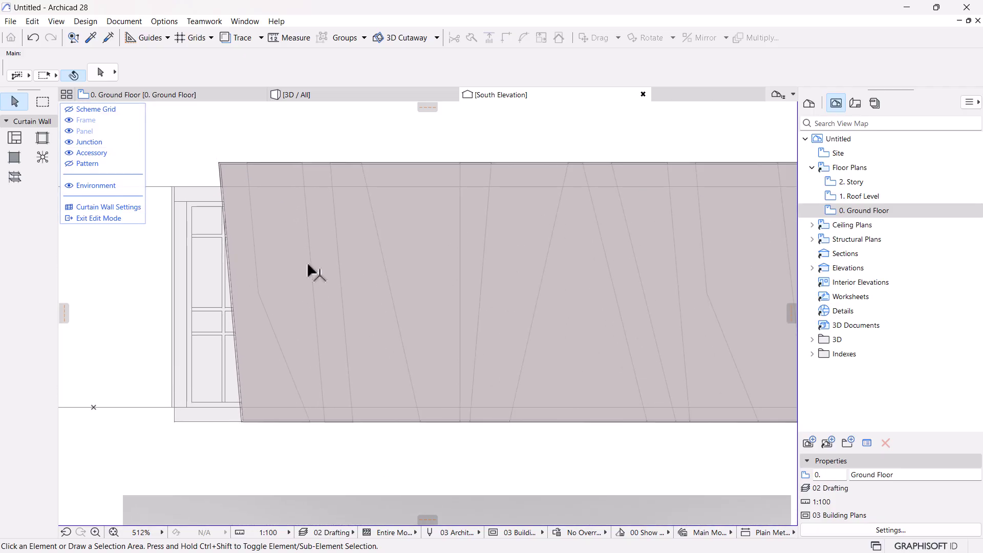
pyautogui.click(262, 162)
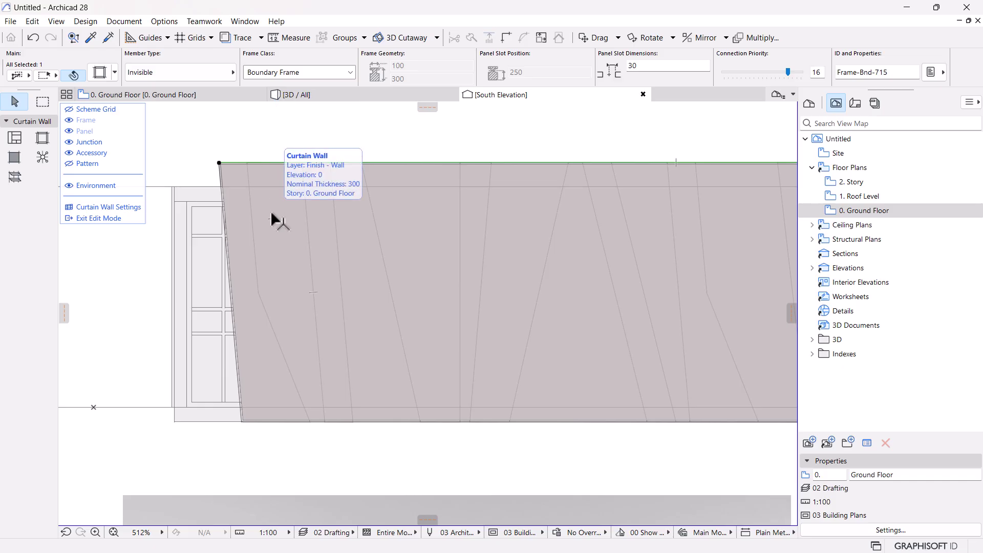
pyautogui.scroll(-2, 229, 290)
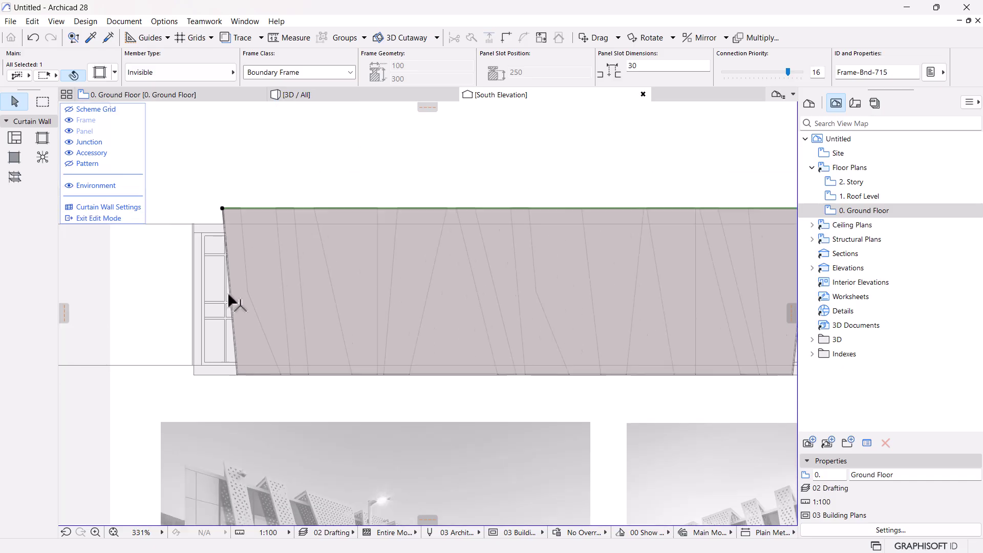
pyautogui.press('Escape')
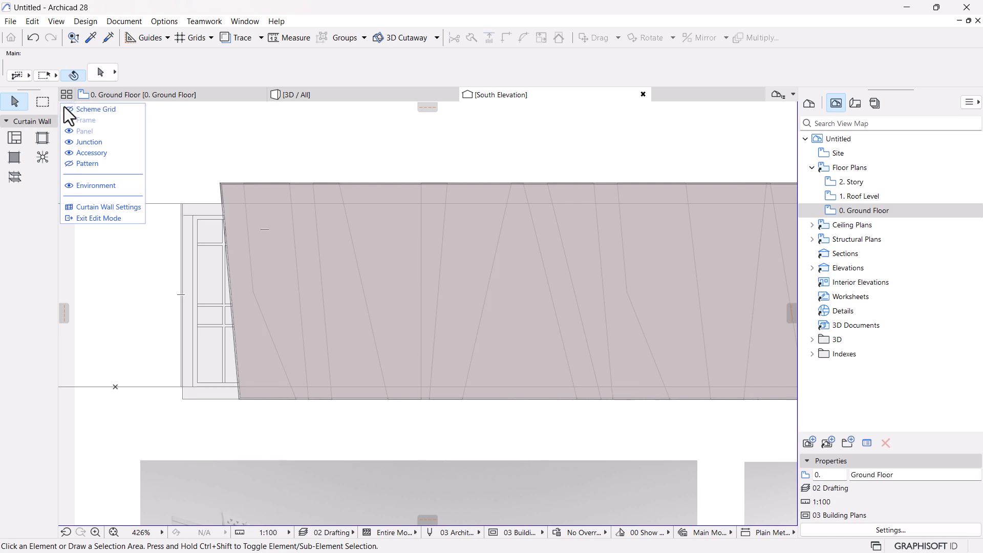
# Step: Try to draw Transom Frames along both segments of the leftmost kinked panel outline, and leave the curtain wall's edit mode
pyautogui.click(46, 141)
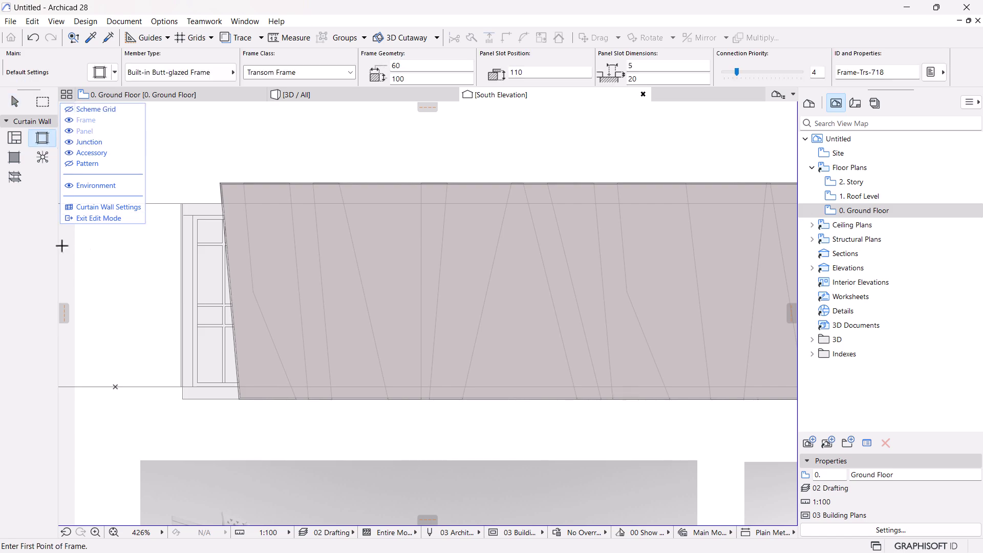
pyautogui.click(246, 179)
pyautogui.click(253, 291)
pyautogui.click(254, 291)
pyautogui.click(297, 397)
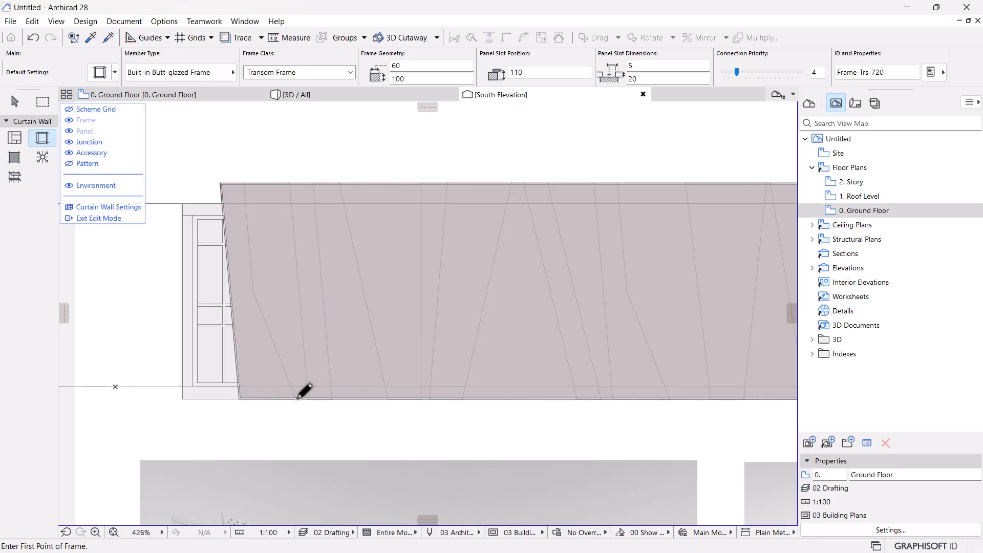
pyautogui.click(117, 218)
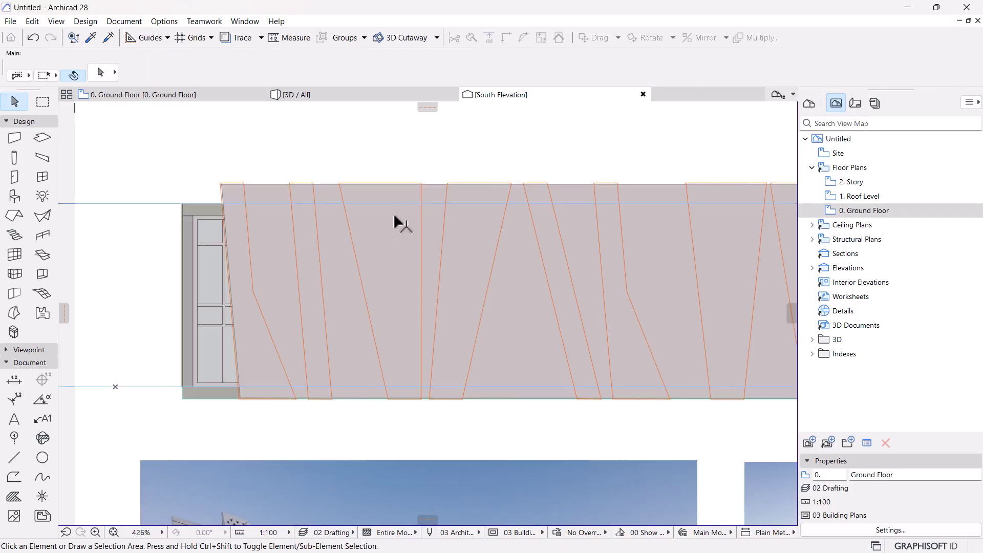
# Step: Set the horizontal and vertical grid lines of the curtain wall's scheme to Transom Frame
pyautogui.click(378, 221)
pyautogui.click(407, 207)
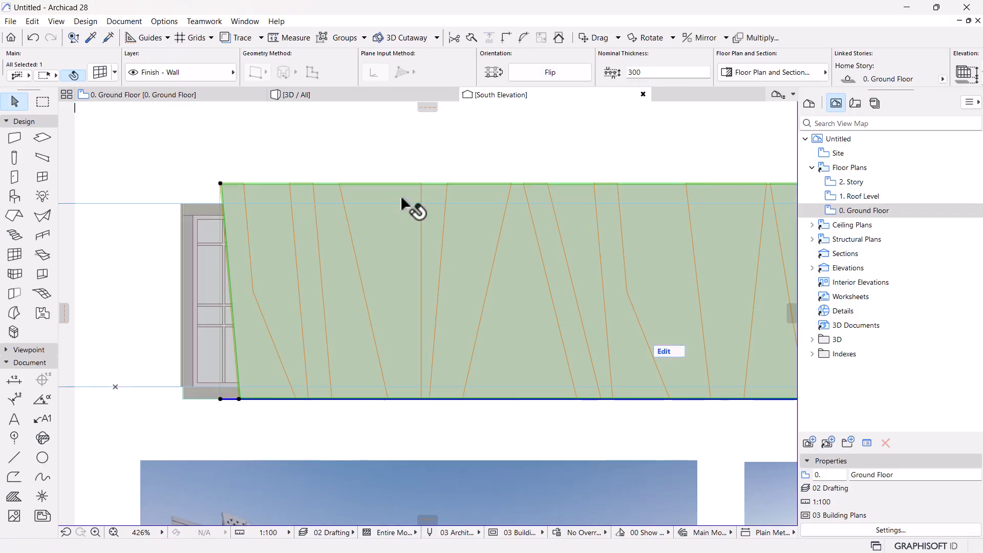
pyautogui.click(101, 73)
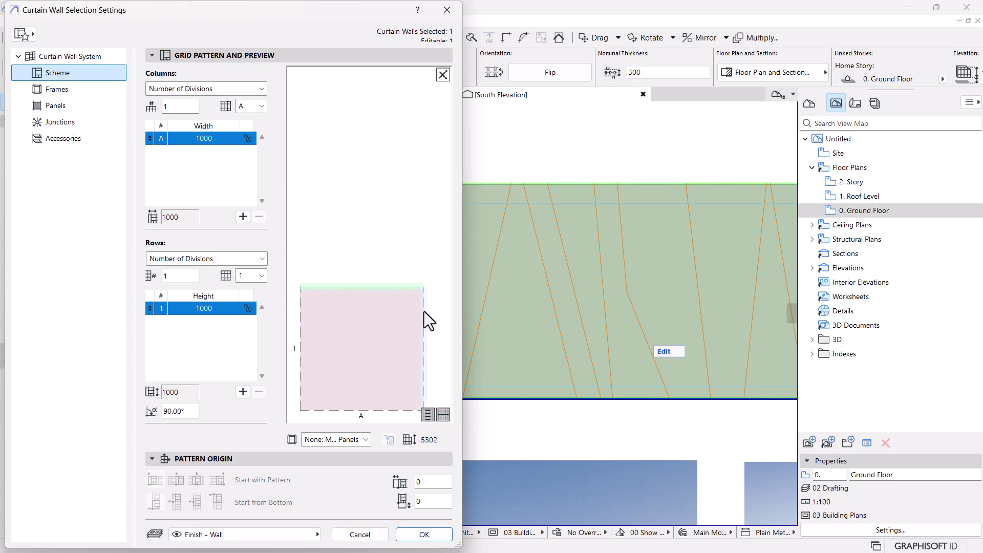
pyautogui.click(56, 90)
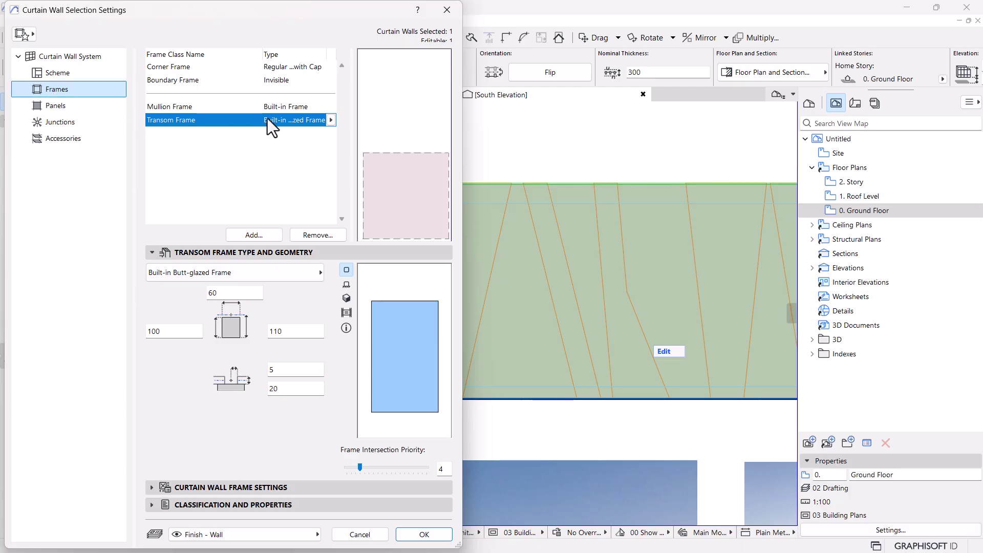
pyautogui.click(58, 73)
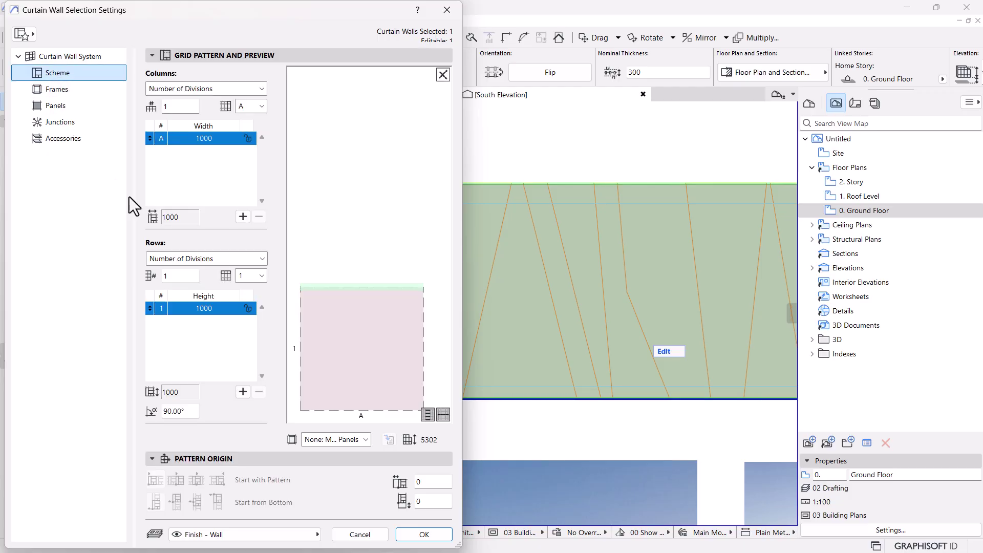
pyautogui.click(353, 441)
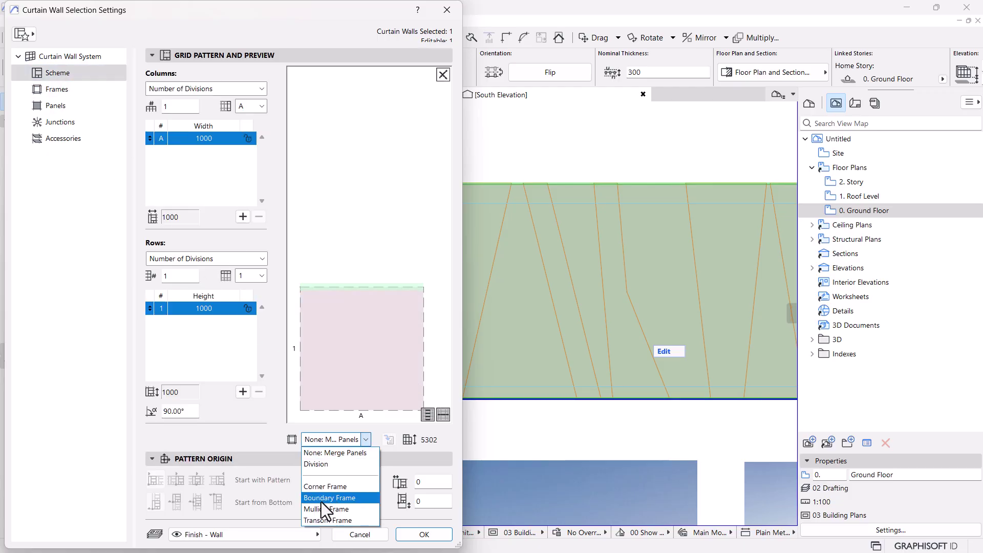
pyautogui.click(337, 475)
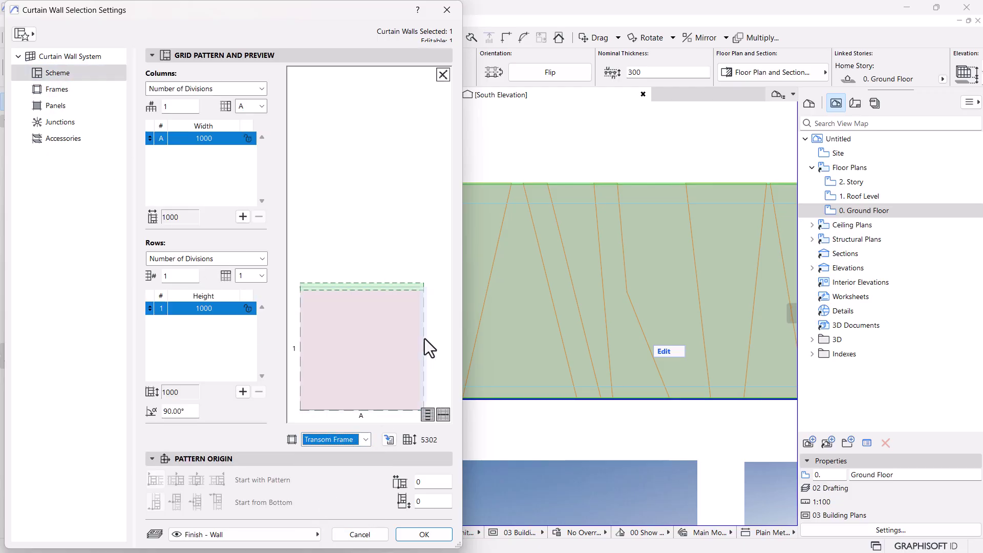
pyautogui.click(359, 441)
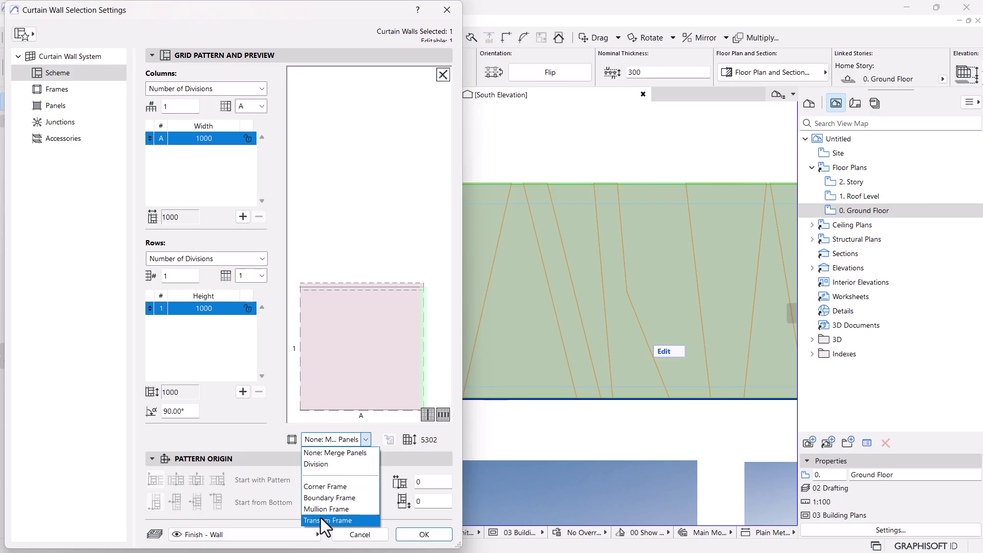
pyautogui.click(314, 520)
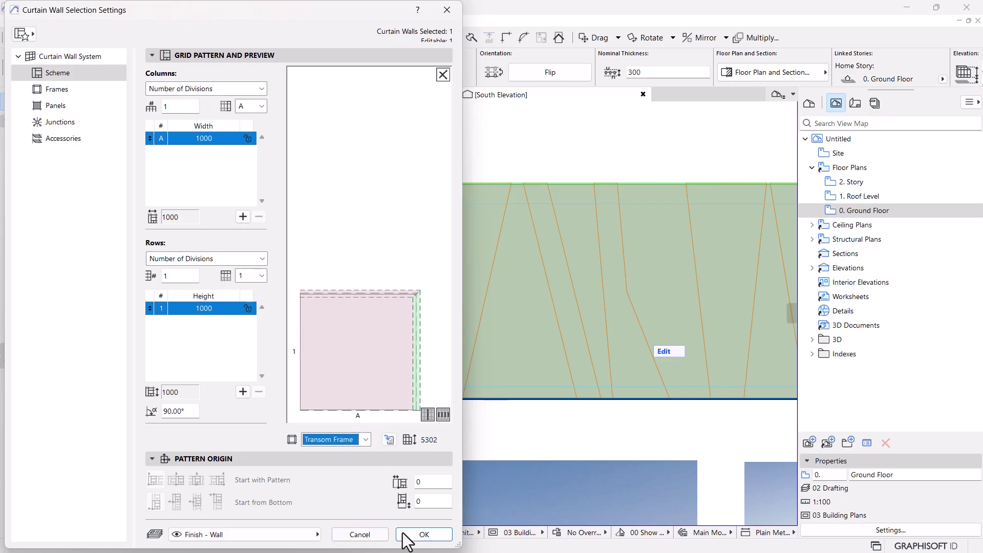
pyautogui.click(425, 535)
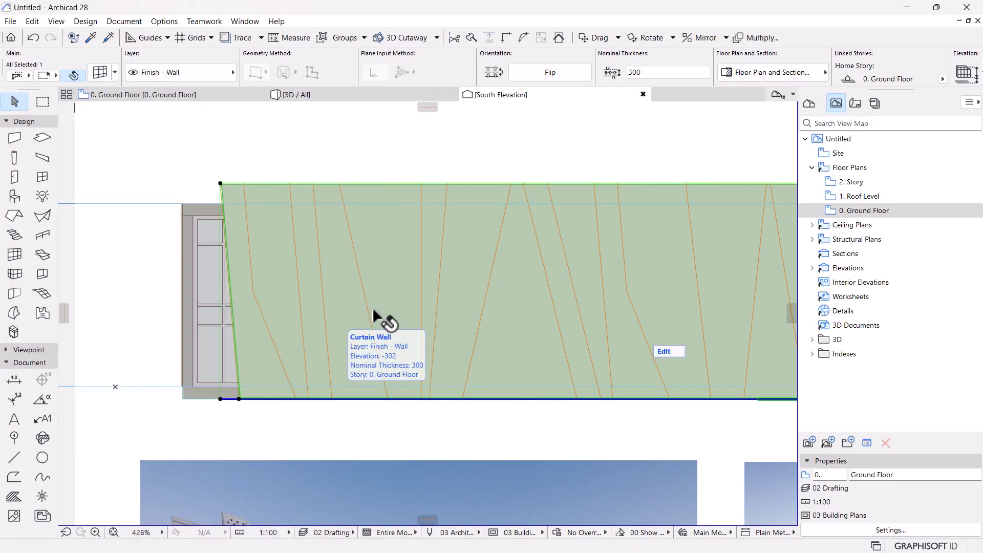
# Step: Try to draw Transom Frames in the curtain wall's edit mode along two neighbouring slanted outlines near its left end
pyautogui.click(665, 351)
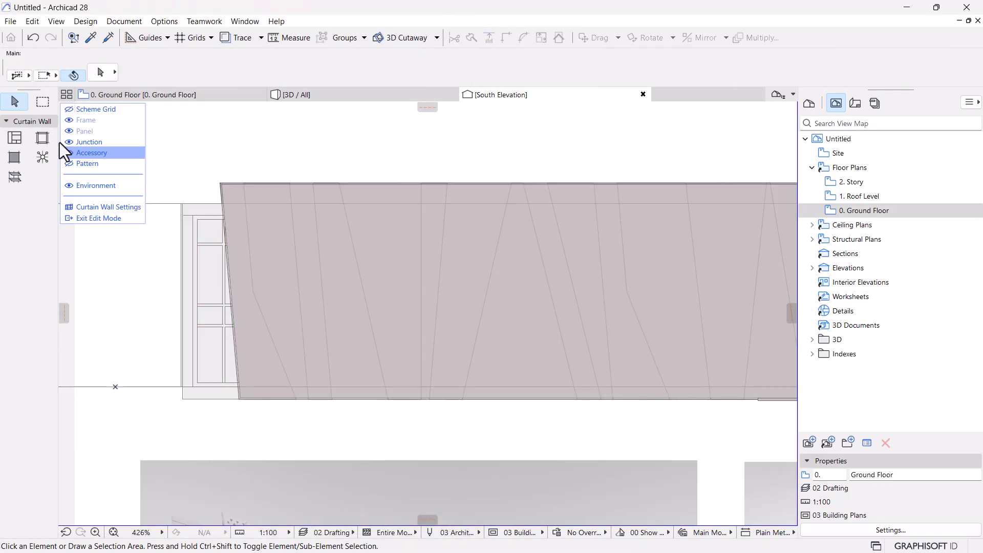
pyautogui.click(42, 138)
pyautogui.click(342, 180)
pyautogui.click(397, 393)
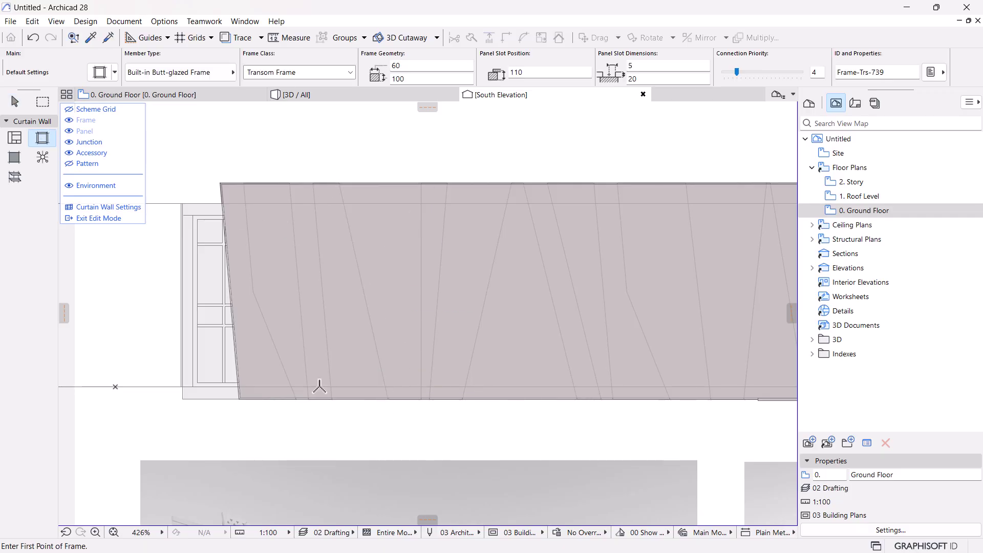
pyautogui.click(331, 388)
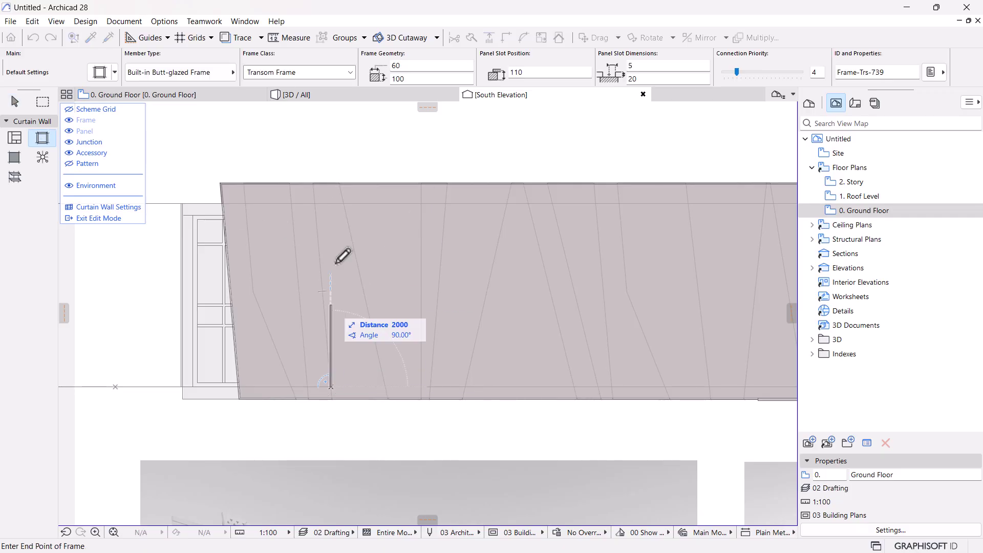
pyautogui.click(314, 182)
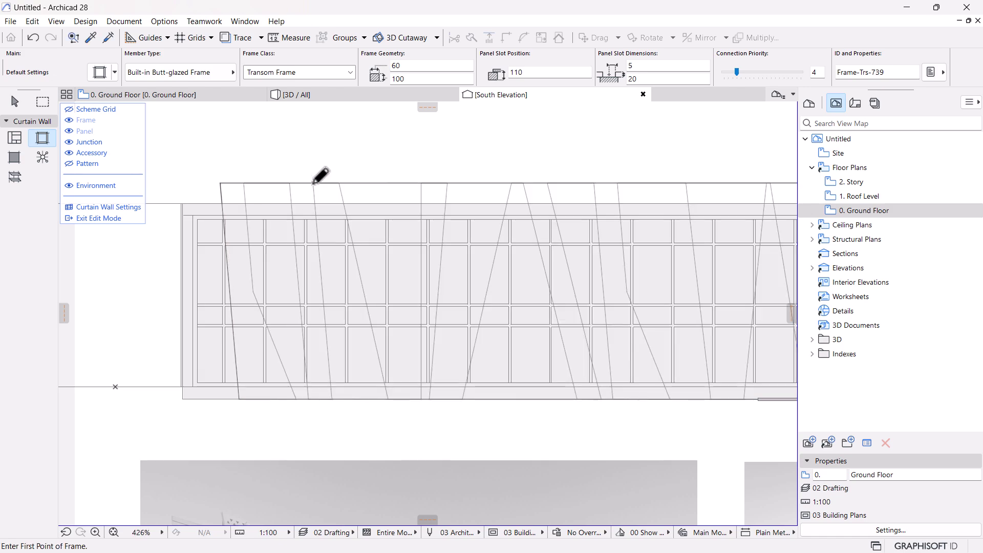
# Step: Leave the curtain wall's edit mode and undo the last frame drawn
pyautogui.scroll(-1, 324, 302)
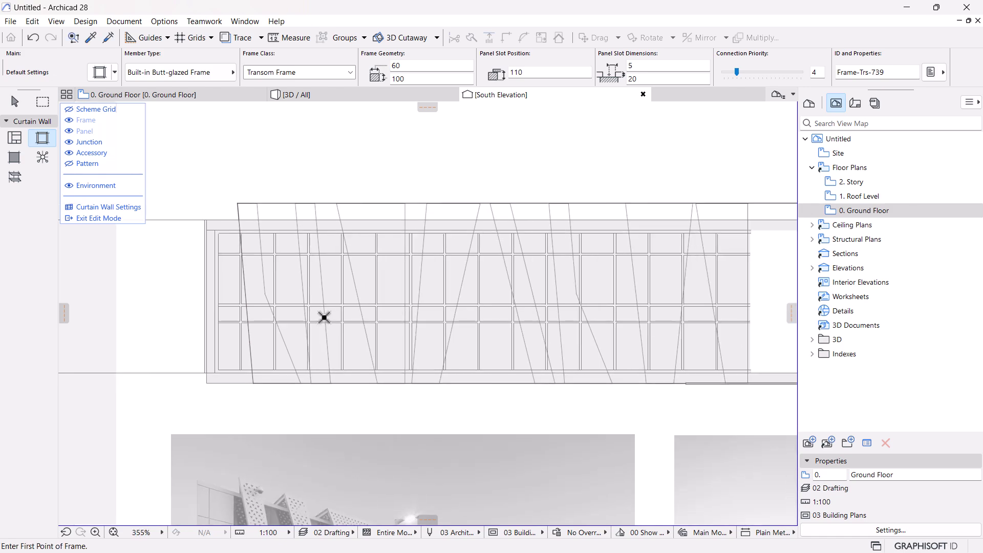
pyautogui.click(85, 218)
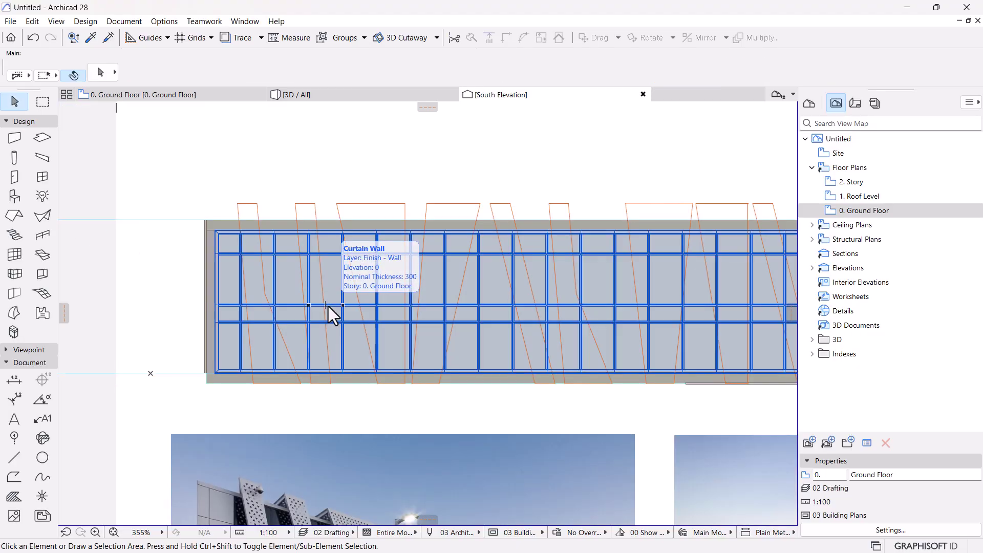
pyautogui.doubleClick(328, 303)
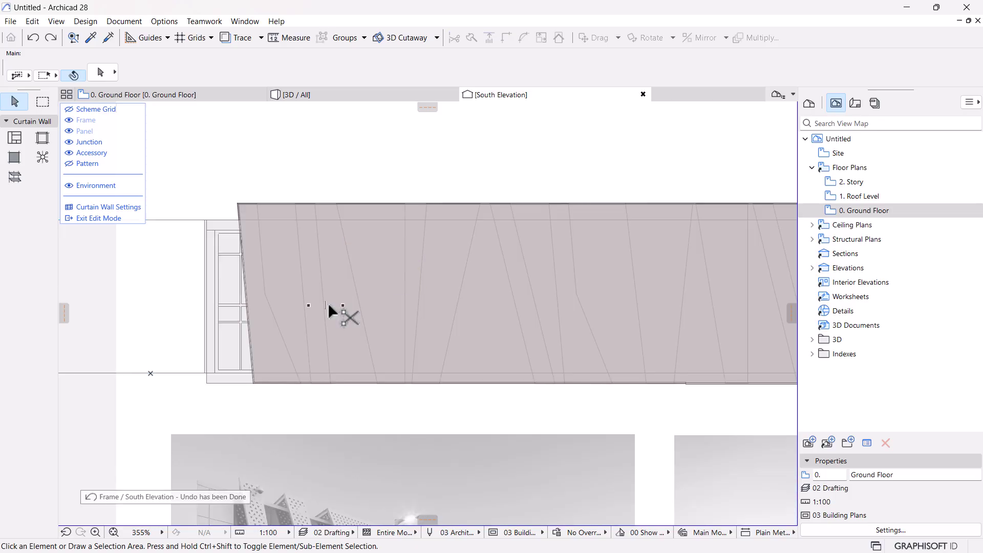
# Step: Examine the curtain wall's lower-left edge up close, select its main panel and leave edit mode
pyautogui.scroll(-4, 328, 308)
pyautogui.scroll(9, 318, 336)
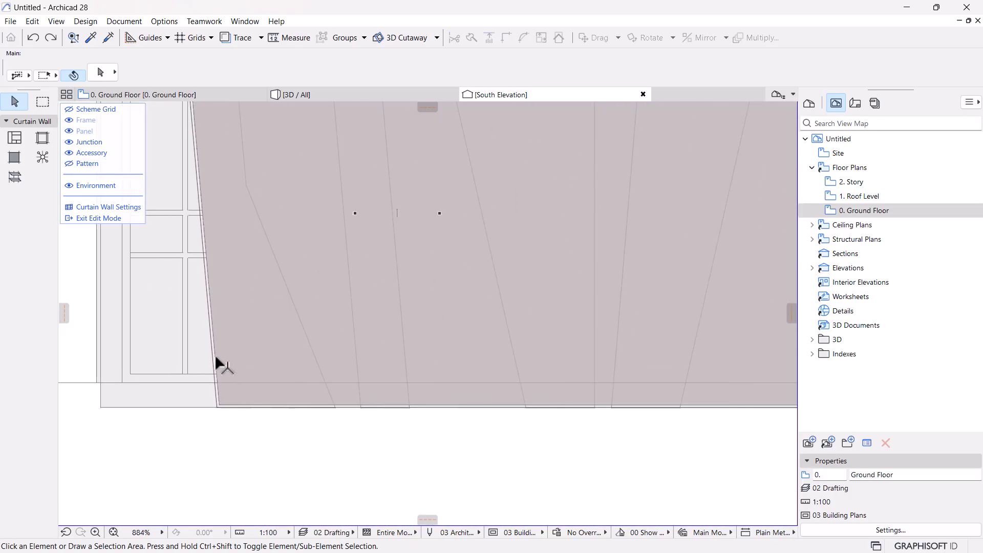
pyautogui.click(217, 364)
pyautogui.click(106, 218)
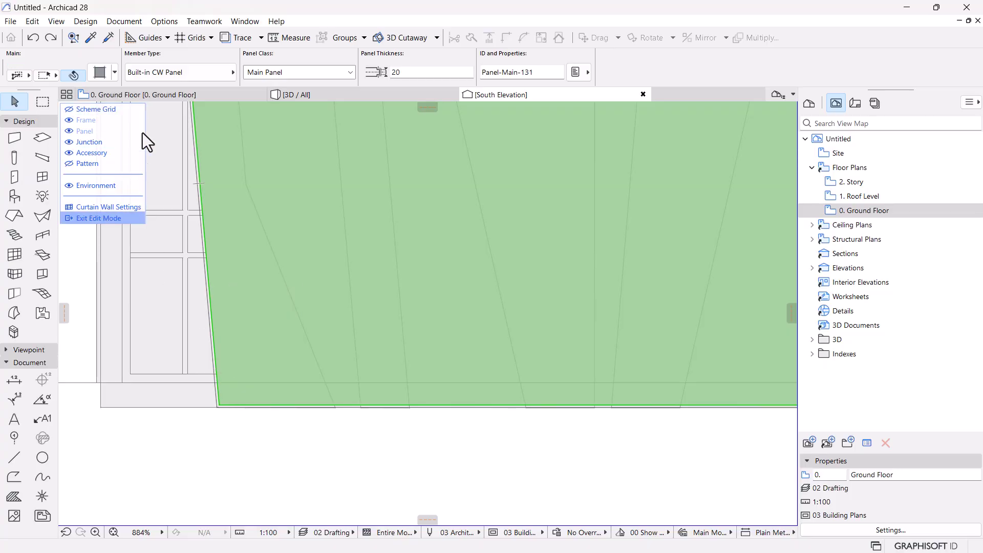
# Step: Set the horizontal and vertical grid lines of the curtain wall's scheme to None: Merge Panels
pyautogui.click(309, 226)
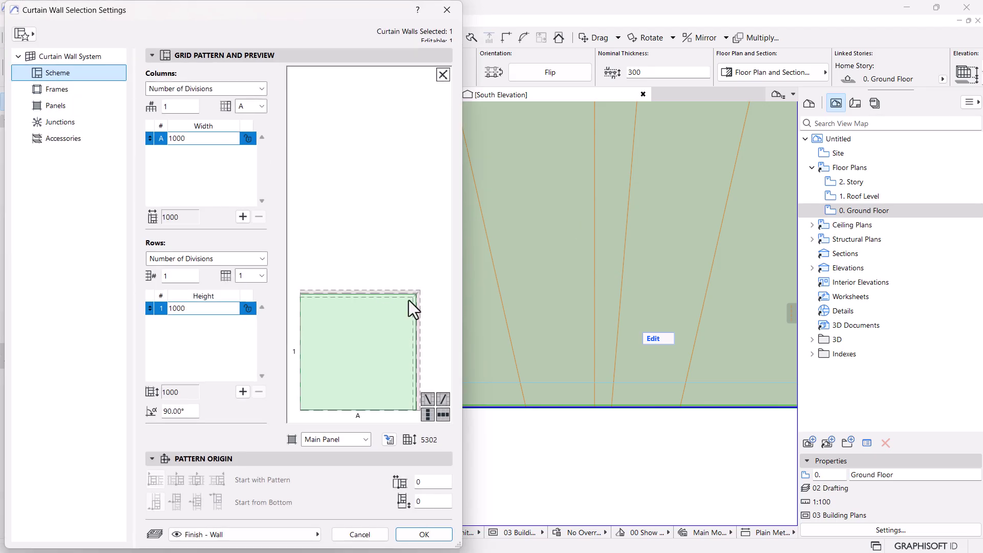
pyautogui.click(391, 294)
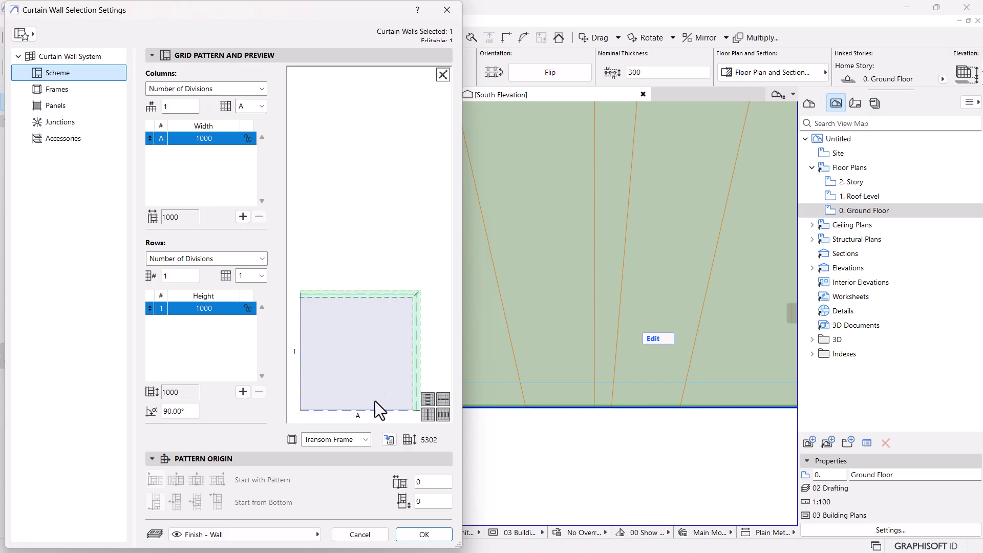
pyautogui.click(359, 440)
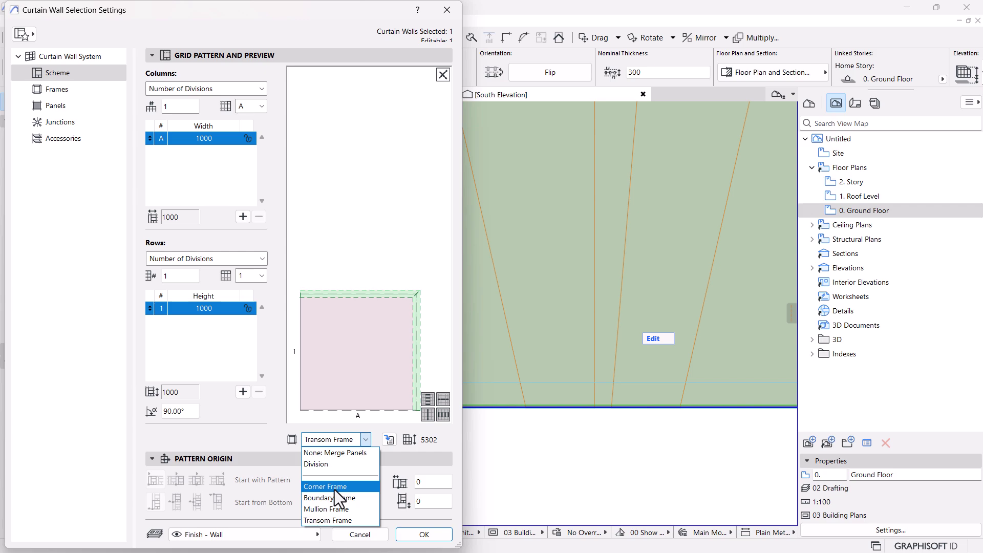
pyautogui.click(332, 454)
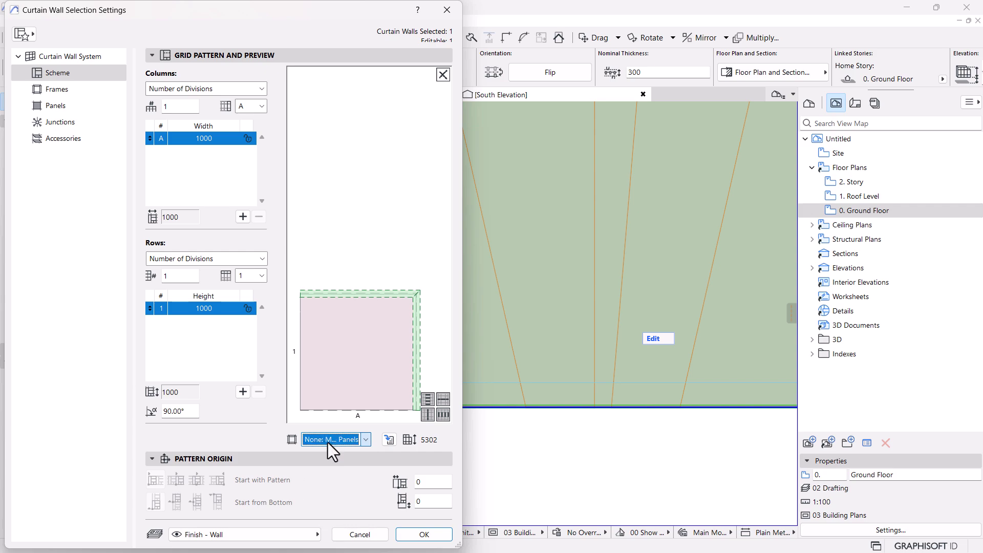
# Step: Change the curtain wall's Boundary Frame type to Built-in Frame and apply the settings
pyautogui.click(49, 90)
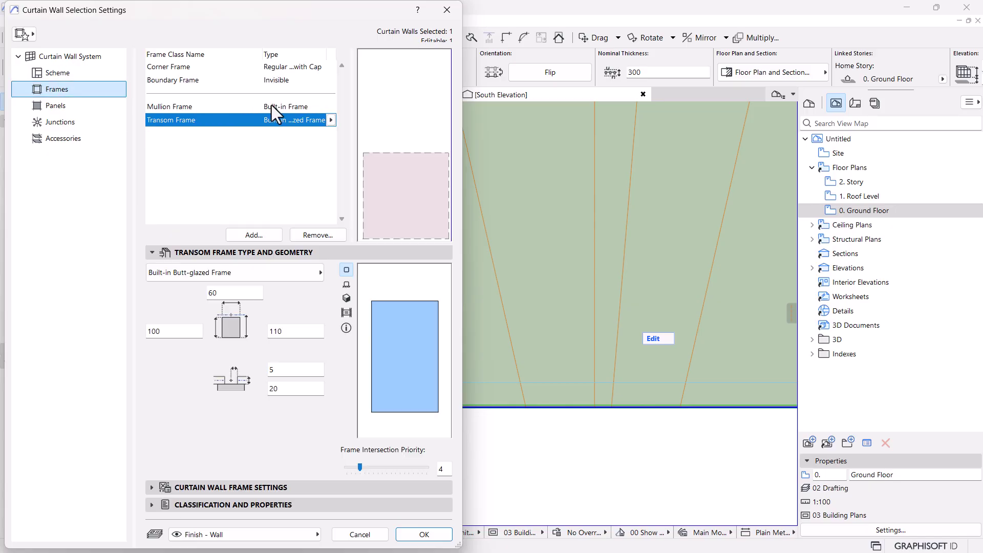
pyautogui.click(279, 80)
pyautogui.click(331, 81)
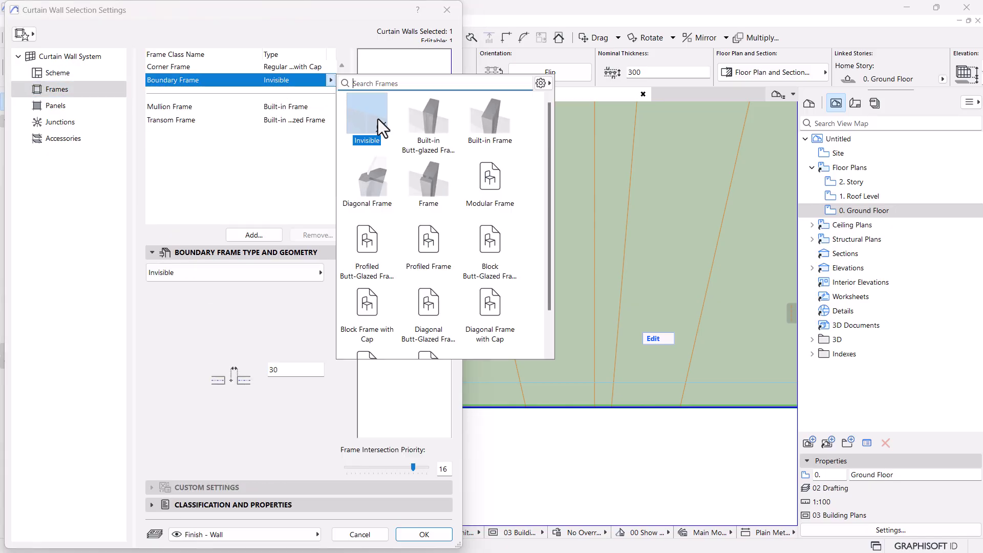
pyautogui.click(490, 126)
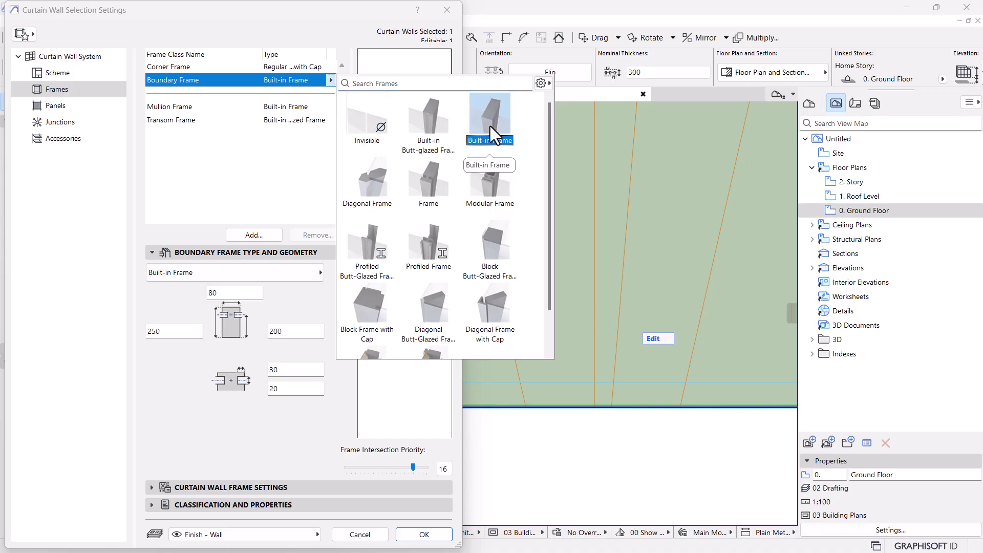
pyautogui.click(425, 534)
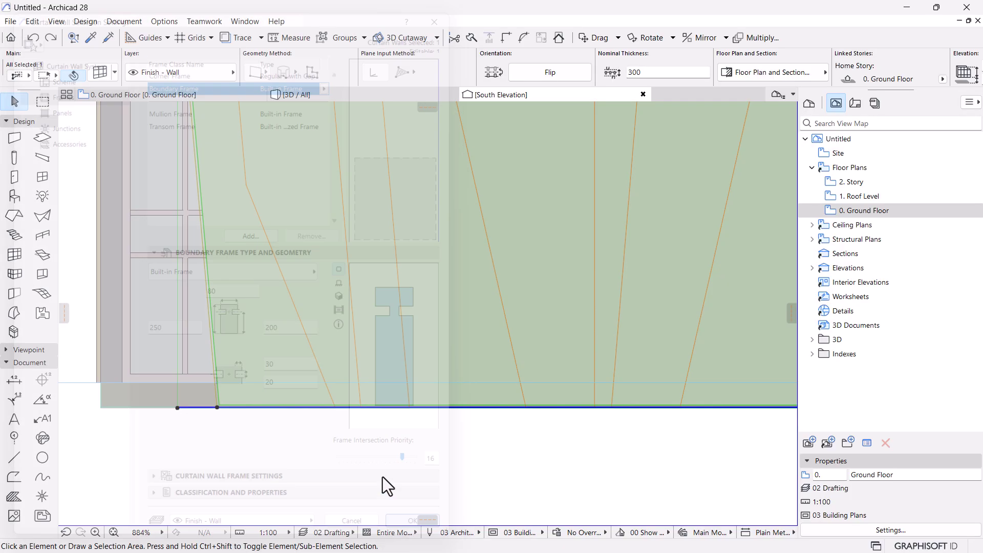
# Step: Clear the selection, then select the South Elevation curtain wall again and enter its edit mode
pyautogui.scroll(-3, 338, 450)
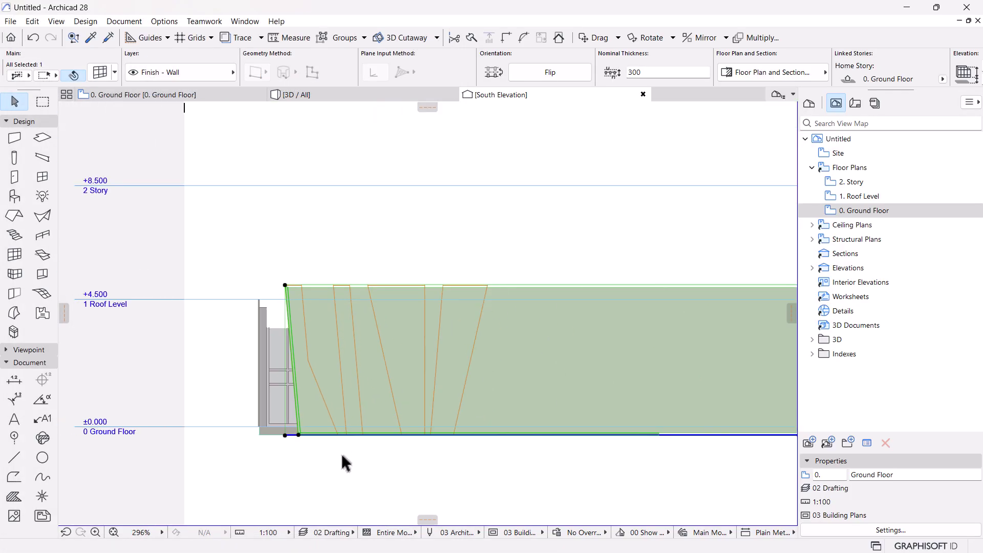
pyautogui.click(341, 452)
pyautogui.scroll(2, 333, 414)
pyautogui.click(333, 413)
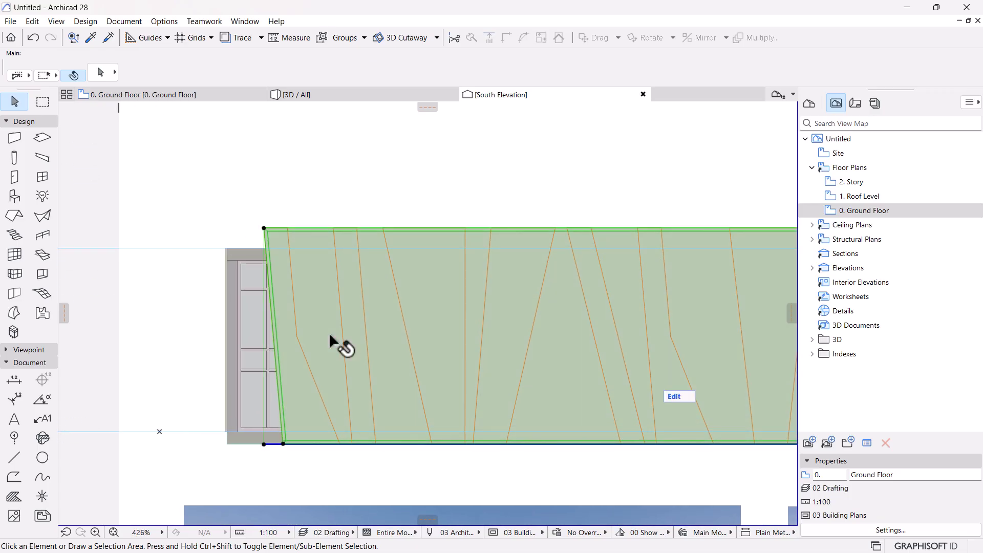
pyautogui.doubleClick(675, 401)
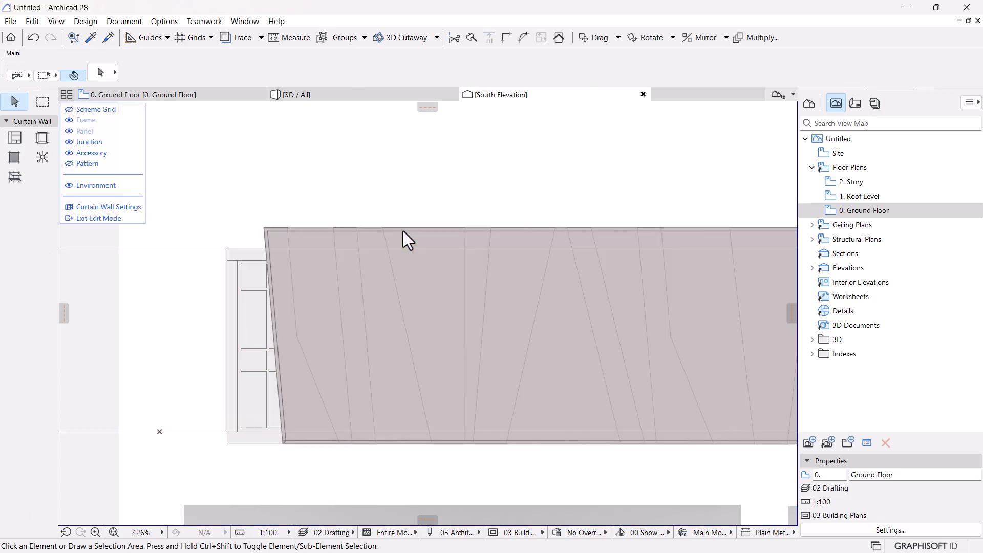
# Step: Draw two Built-in Frame segments along the first bent outline, from the bend to the base and from the bend to the upper edge
pyautogui.click(38, 139)
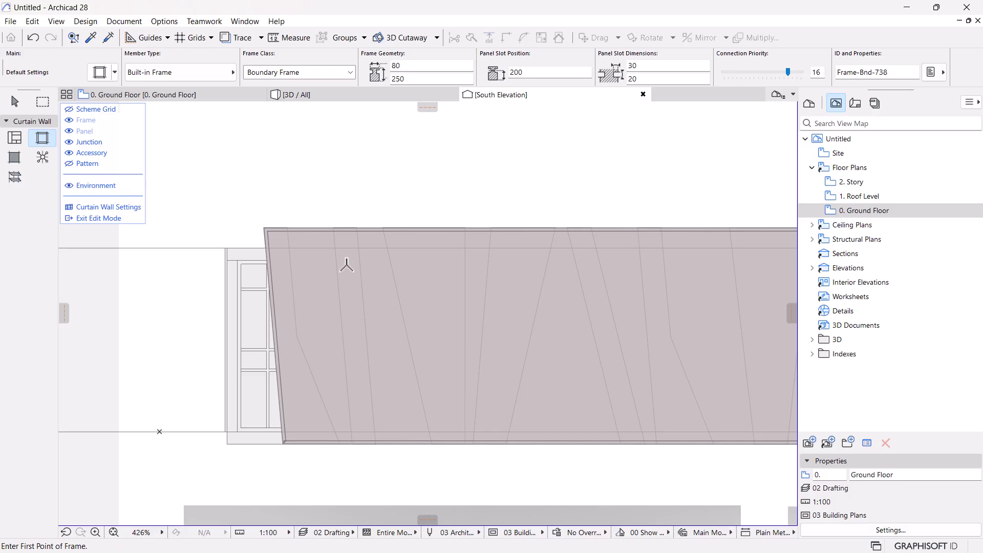
pyautogui.click(287, 227)
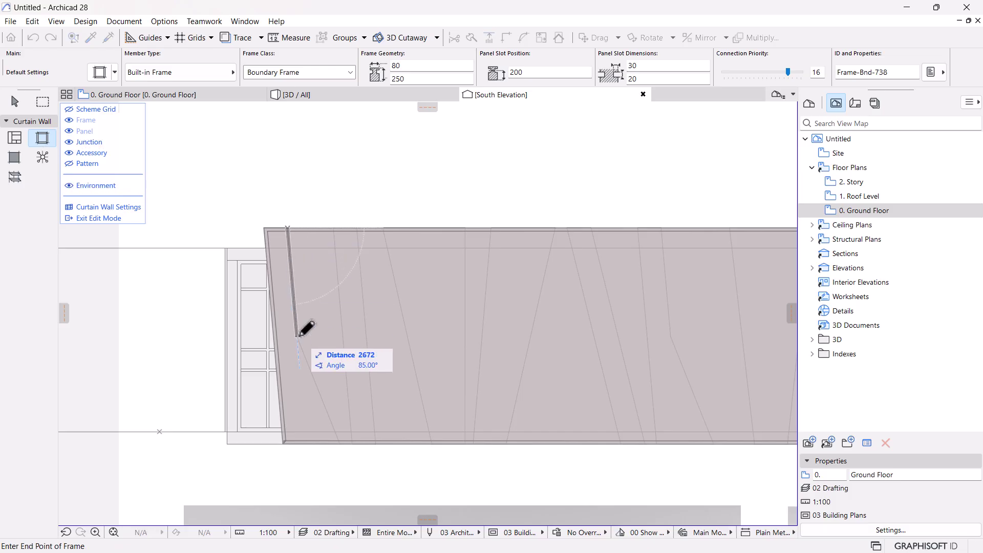
pyautogui.click(298, 336)
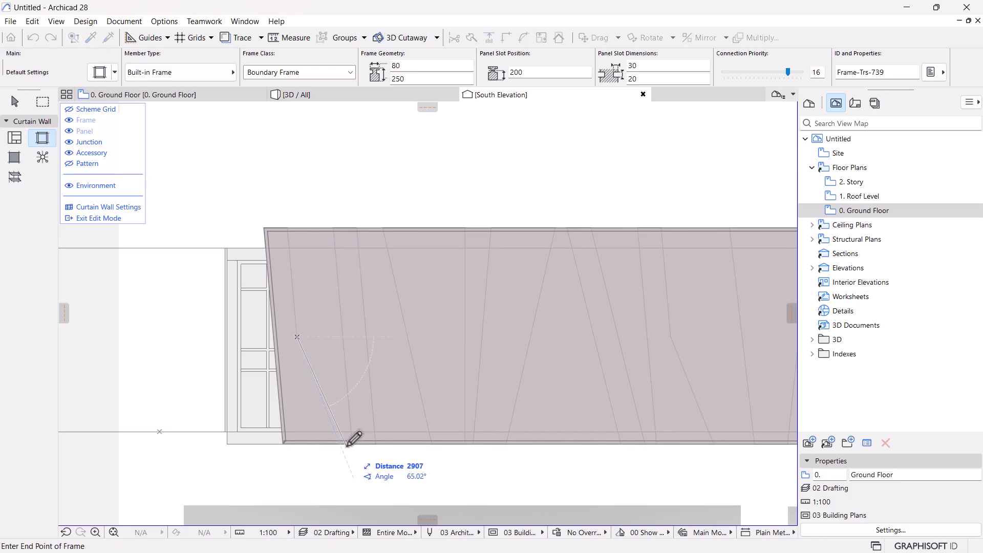
pyautogui.click(341, 436)
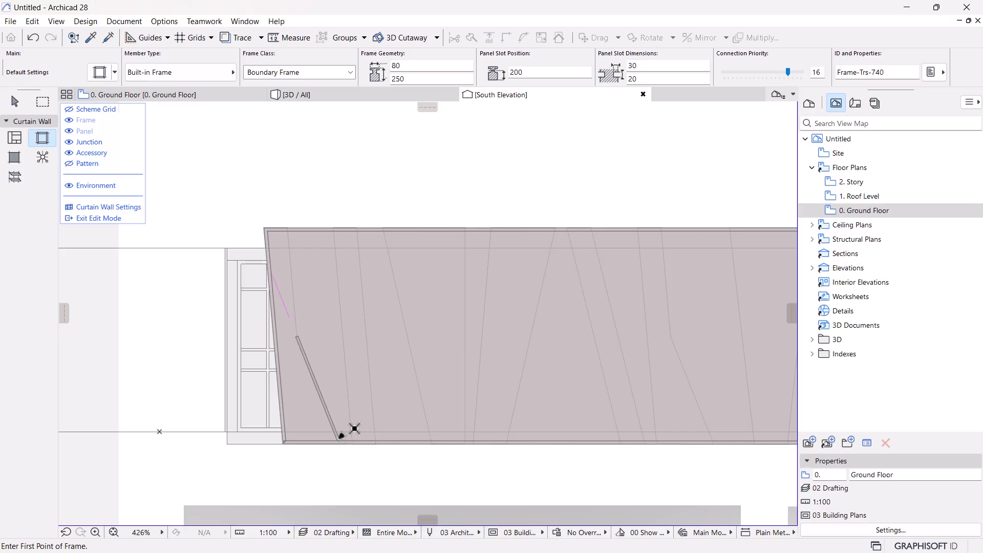
pyautogui.click(298, 336)
pyautogui.click(288, 228)
pyautogui.scroll(2, 288, 303)
pyautogui.click(300, 350)
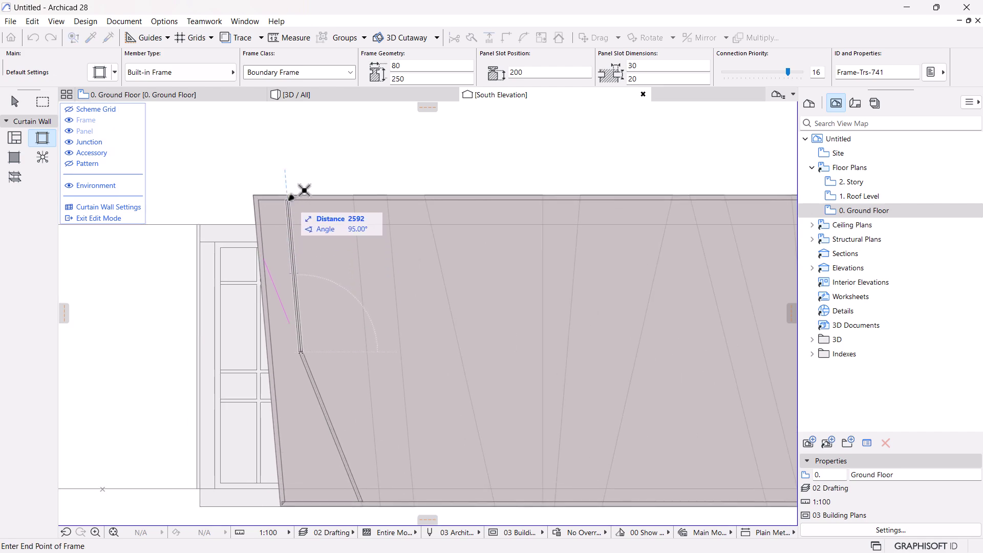
# Step: Draw a frame along the second slanted outline from the curtain wall's upper edge to its base
pyautogui.click(354, 202)
pyautogui.scroll(-3, 341, 351)
pyautogui.scroll(3, 363, 359)
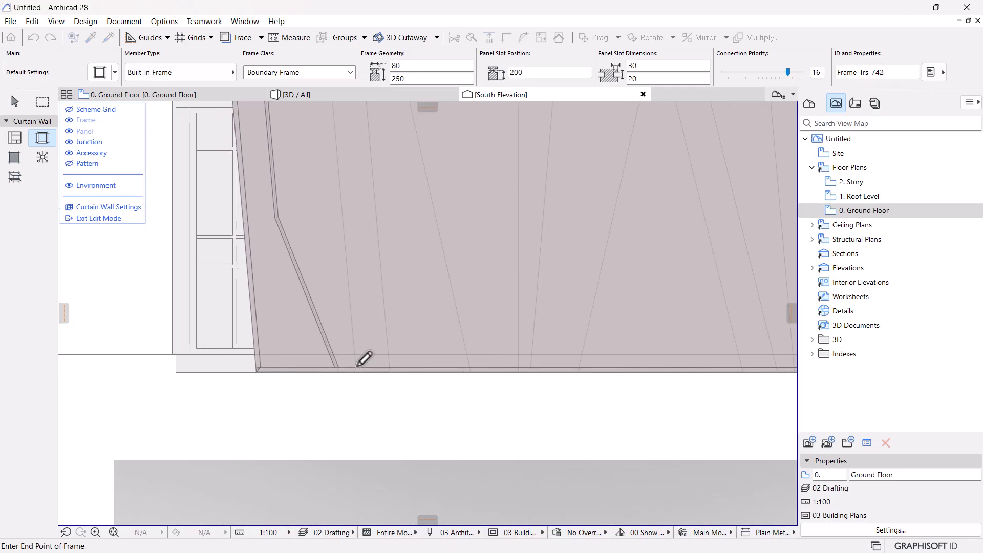
pyautogui.click(372, 357)
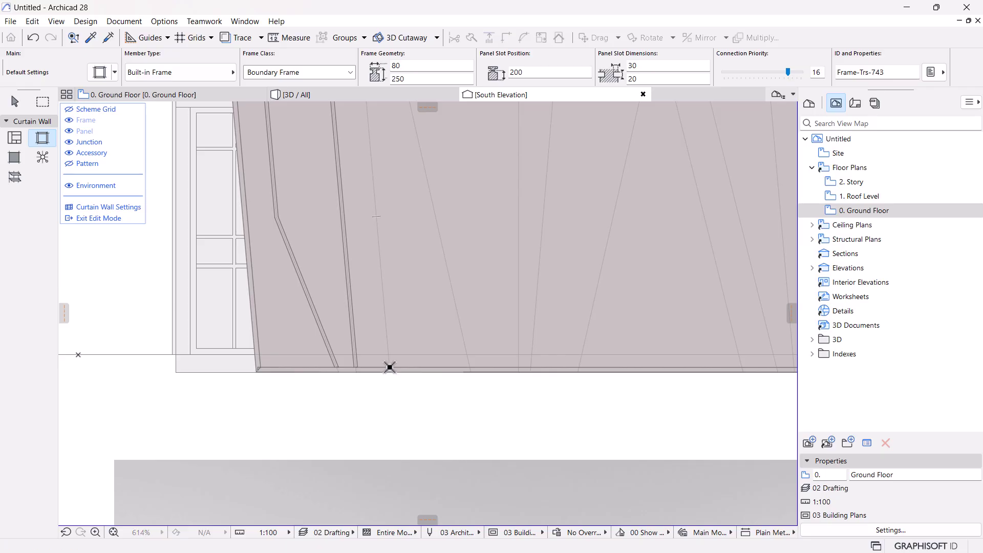
# Step: Try to draw a frame along the third slanted outline, first from the base and again from the upper edge
pyautogui.click(390, 367)
pyautogui.scroll(-3, 359, 371)
pyautogui.scroll(3, 358, 195)
pyautogui.click(366, 233)
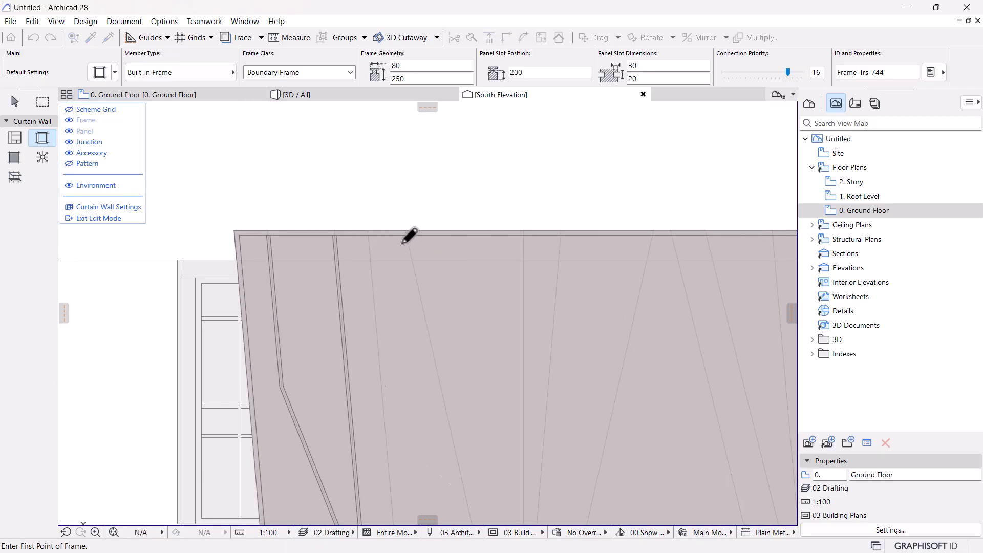
pyautogui.click(368, 230)
pyautogui.scroll(-2, 378, 347)
pyautogui.scroll(1, 378, 351)
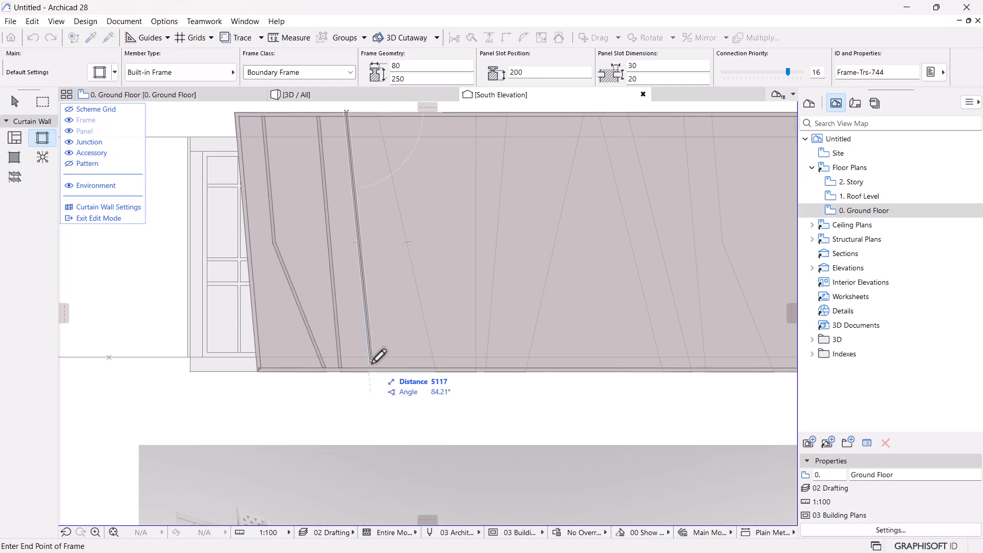
pyautogui.click(371, 368)
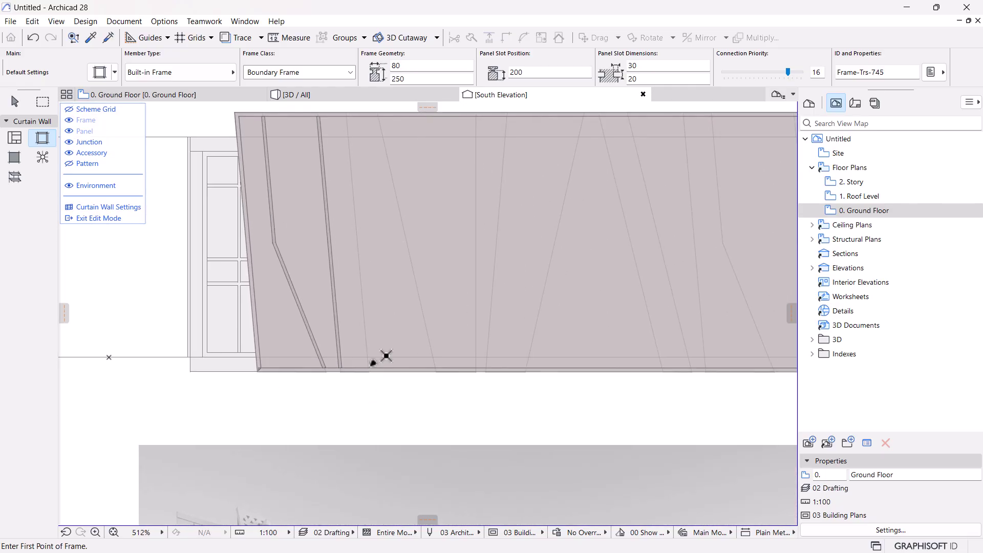
# Step: Draw the third slanted outline's frame from the curtain wall's base up to the inner side of its upper boundary frame
pyautogui.click(370, 368)
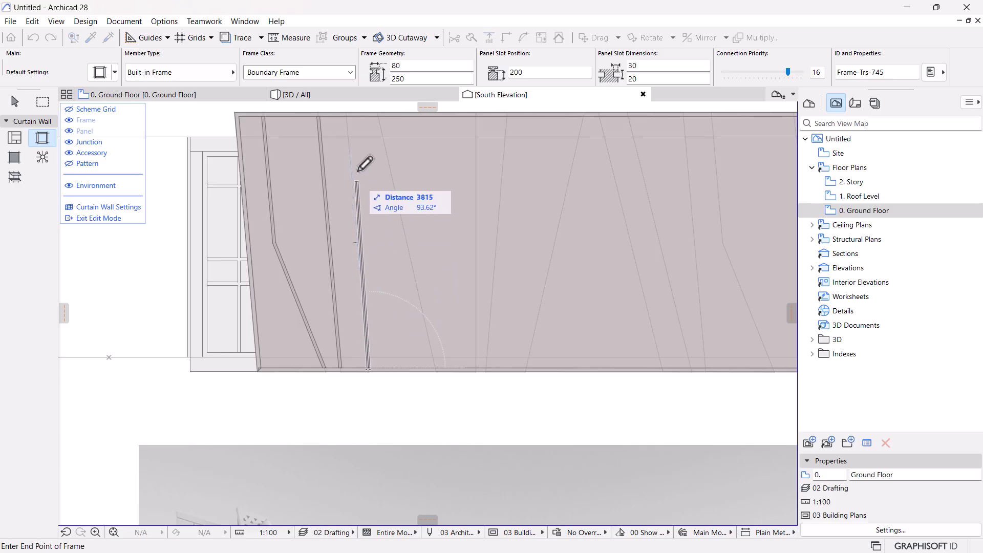
pyautogui.click(348, 115)
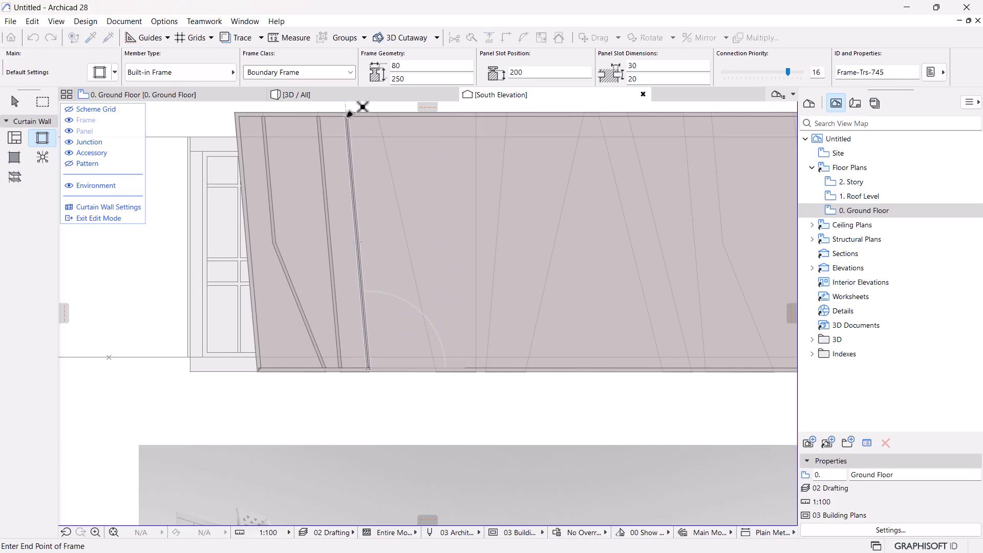
# Step: Draw a boundary frame about 5265 mm long along the fourth slanted guide line, from the top edge to the bottom edge
pyautogui.scroll(6, 379, 119)
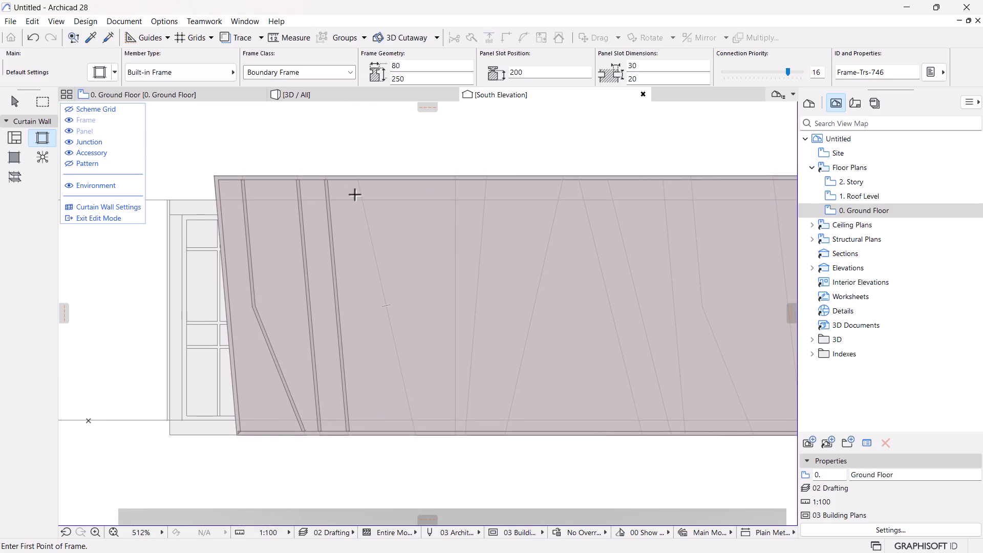
pyautogui.click(363, 166)
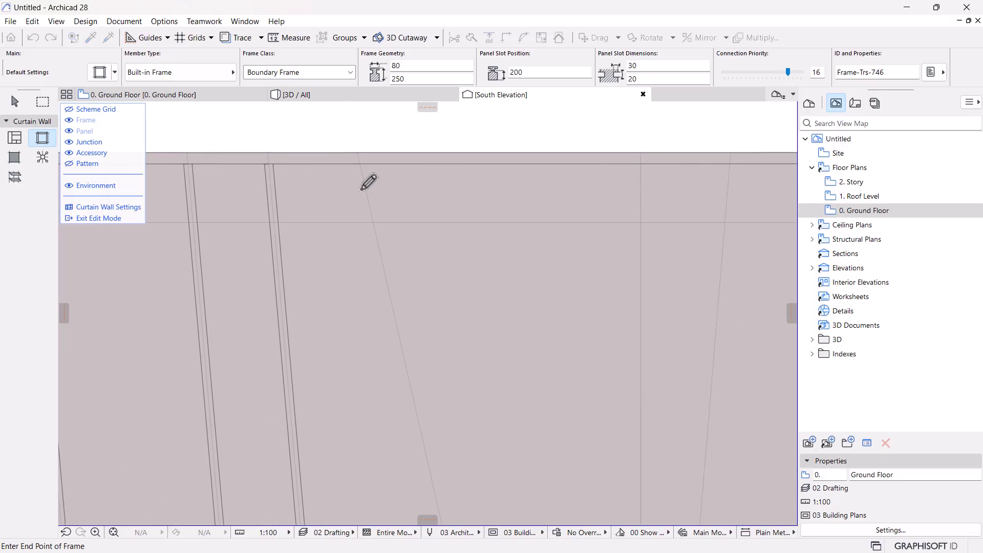
pyautogui.scroll(-5, 384, 311)
pyautogui.scroll(4, 409, 433)
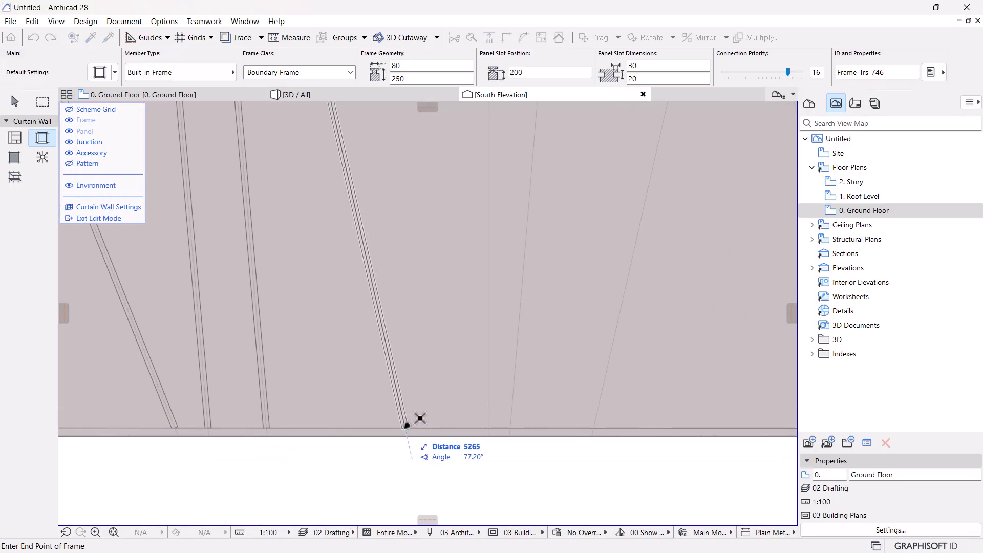
pyautogui.click(407, 426)
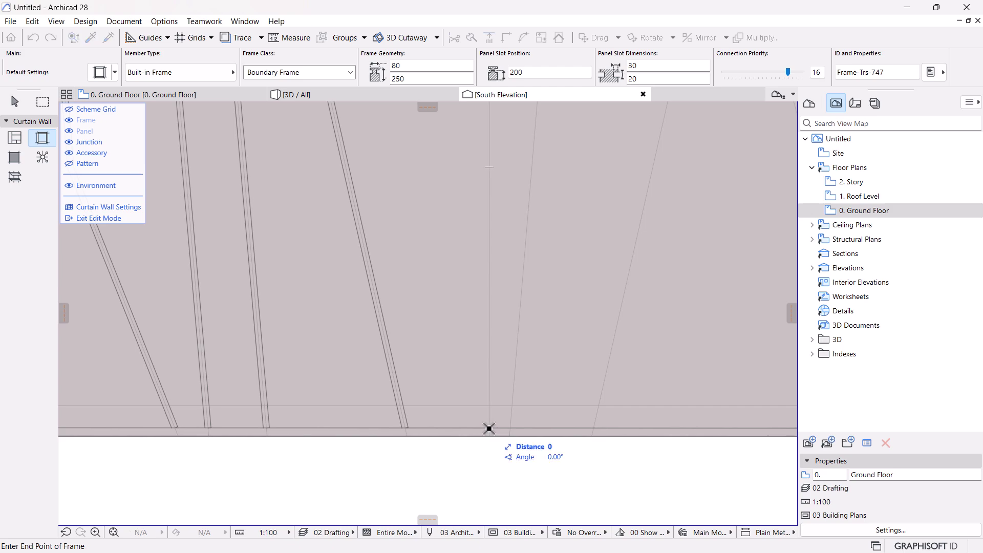
# Step: Add the vertical boundary frame, about 5135 mm long, and the slightly slanted frame beside it along their guide lines
pyautogui.click(489, 429)
pyautogui.scroll(-4, 438, 454)
pyautogui.scroll(4, 471, 240)
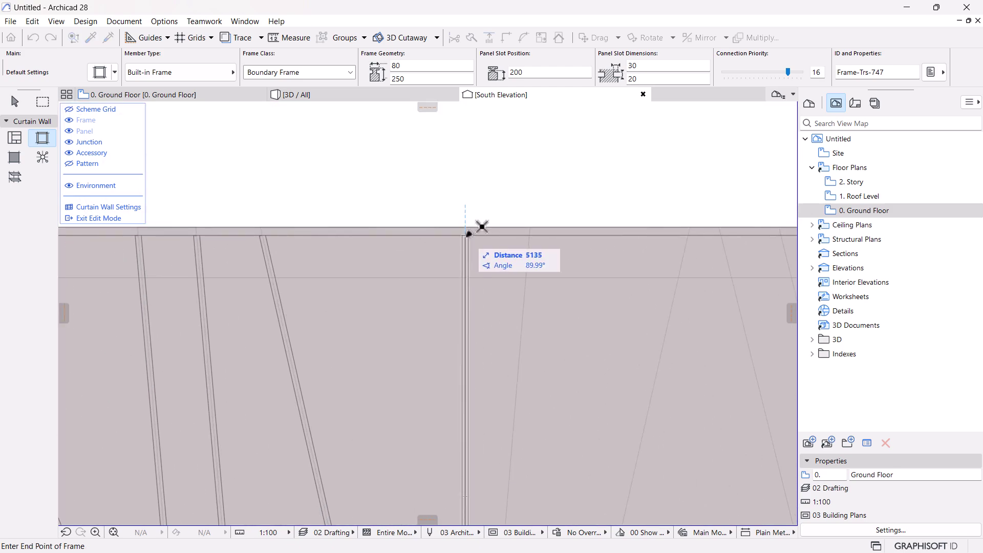
pyautogui.click(537, 232)
pyautogui.click(531, 236)
pyautogui.scroll(-3, 494, 308)
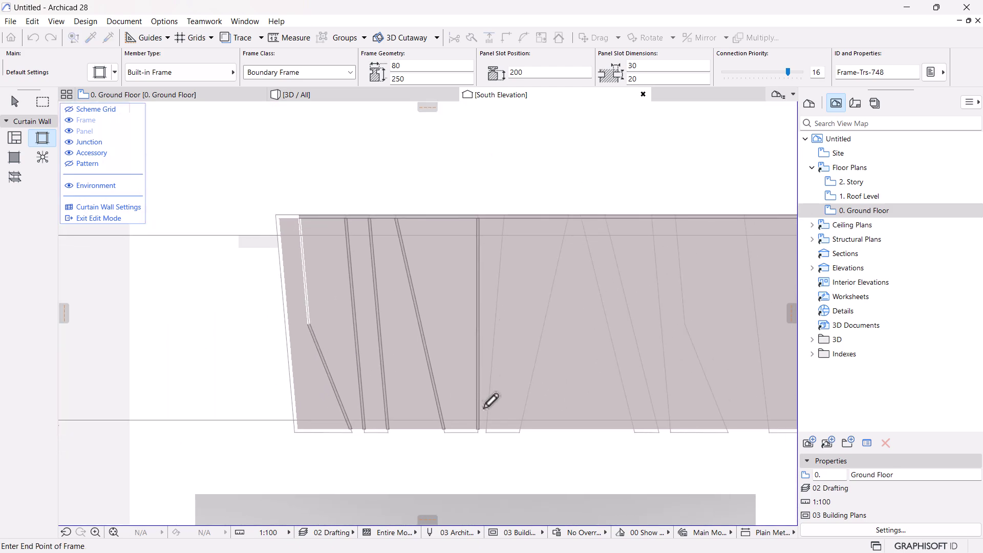
pyautogui.scroll(3, 490, 398)
pyautogui.click(564, 415)
# Step: Draw two boundary frames along the oppositely slanted guide lines that converge toward the middle of the facade's top edge
pyautogui.click(561, 418)
pyautogui.scroll(-3, 542, 288)
pyautogui.scroll(3, 551, 217)
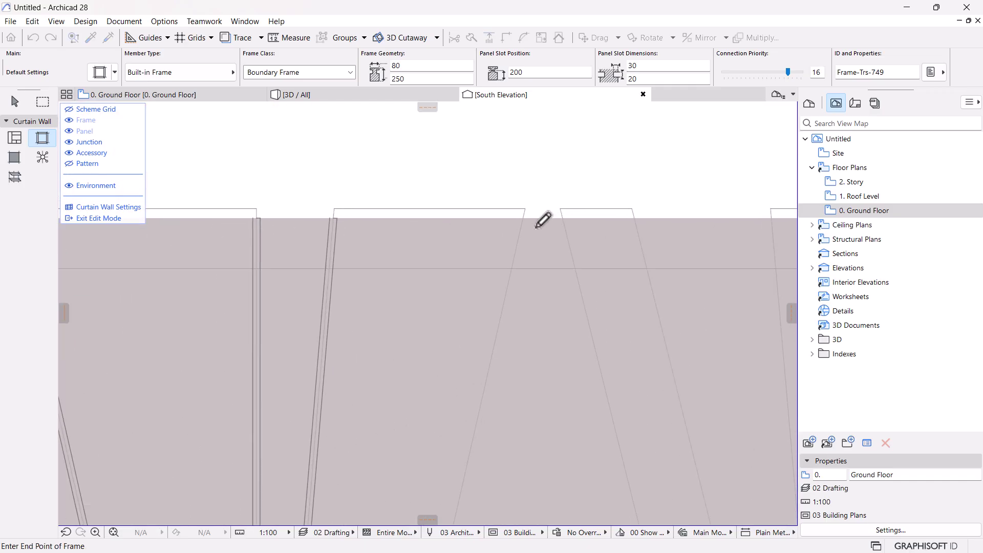
pyautogui.click(566, 211)
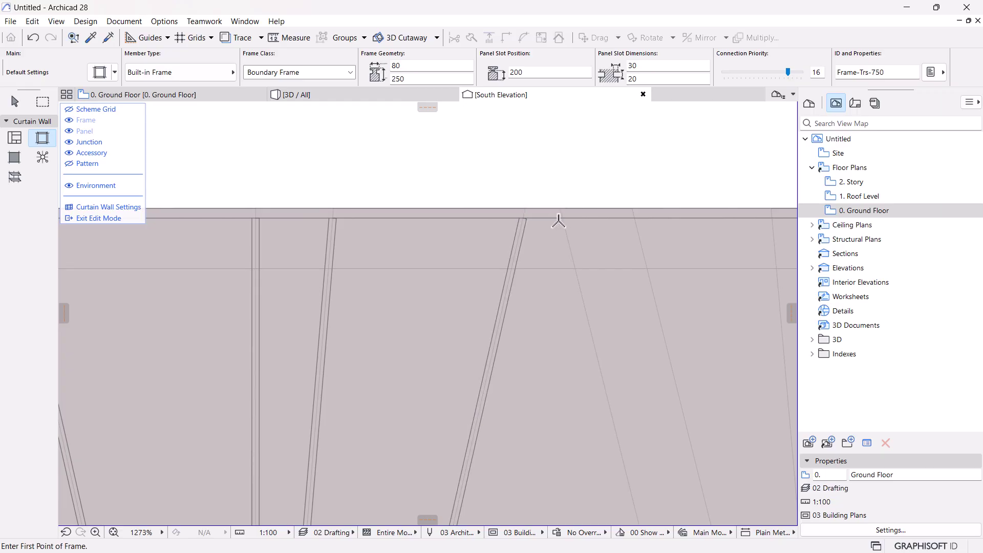
pyautogui.click(562, 220)
pyautogui.scroll(-3, 542, 336)
pyautogui.scroll(3, 500, 336)
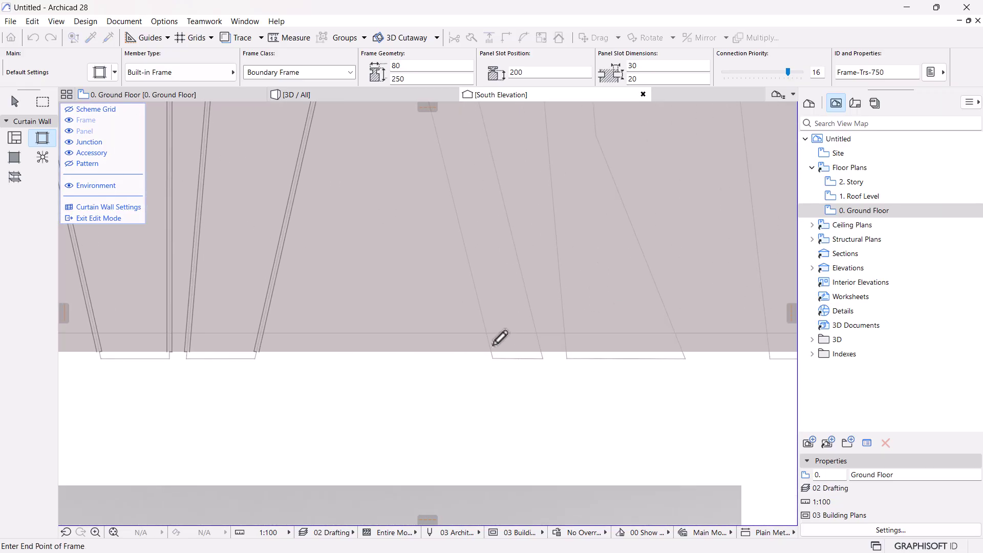
pyautogui.click(494, 354)
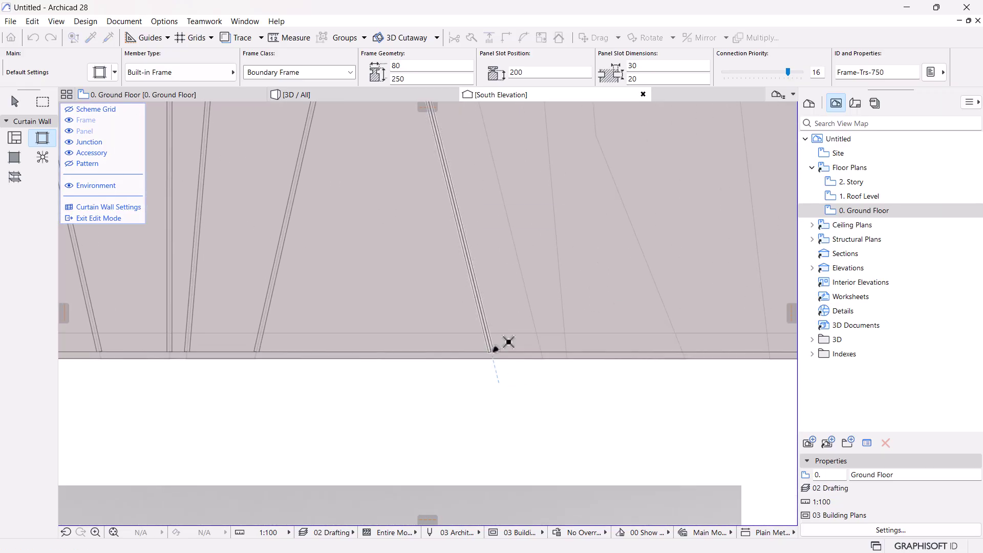
# Step: Add boundary frames along the next two guide lines, the strongly slanted one and the steeper one before the second kinked line
pyautogui.click(545, 354)
pyautogui.scroll(-3, 522, 273)
pyautogui.scroll(3, 506, 259)
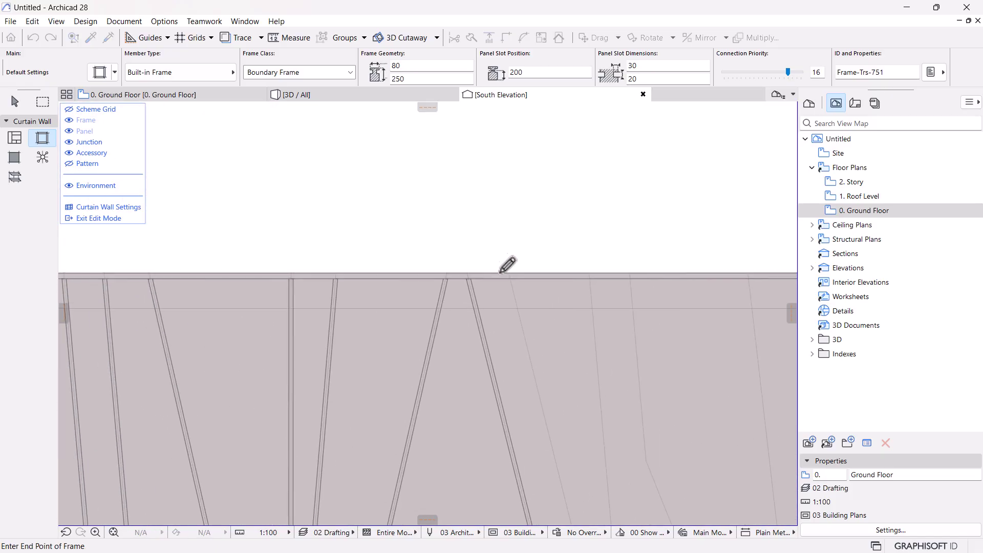
pyautogui.click(510, 275)
pyautogui.click(589, 280)
pyautogui.scroll(-3, 446, 336)
pyautogui.scroll(3, 471, 358)
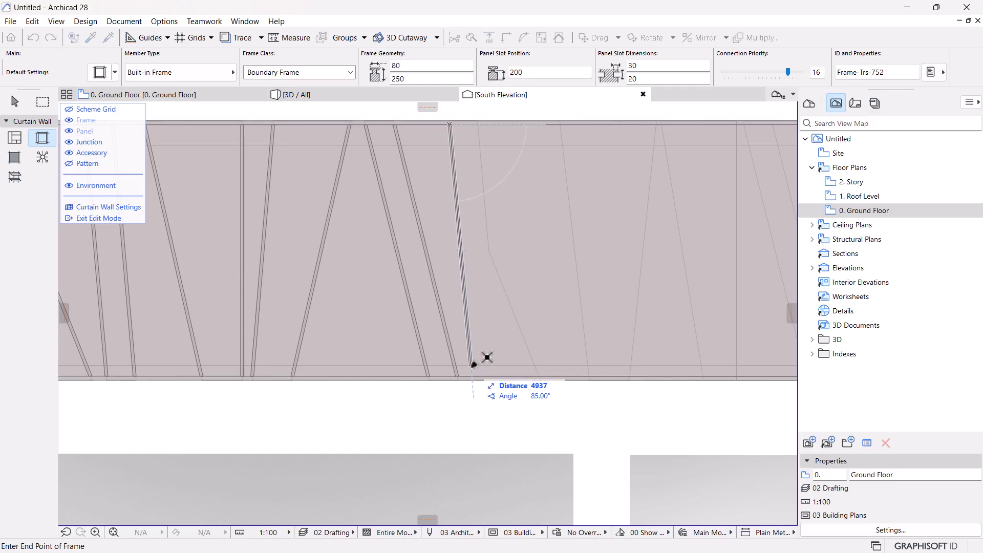
pyautogui.click(531, 377)
# Step: Trace the second kinked guide line with two boundary frame segments and add a frame along the slanted line after it
pyautogui.click(540, 378)
pyautogui.click(489, 251)
pyautogui.click(490, 251)
pyautogui.click(495, 117)
pyautogui.click(560, 126)
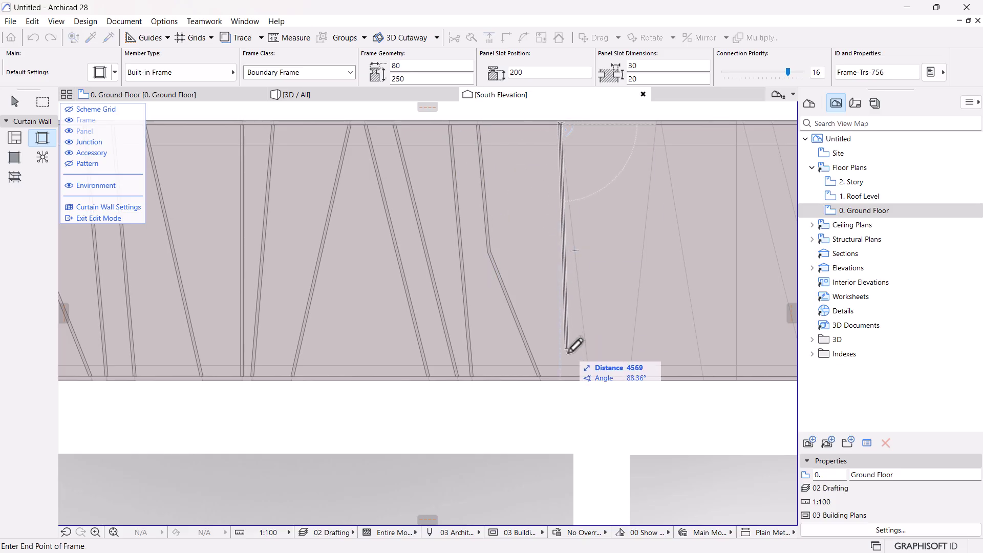
pyautogui.click(629, 378)
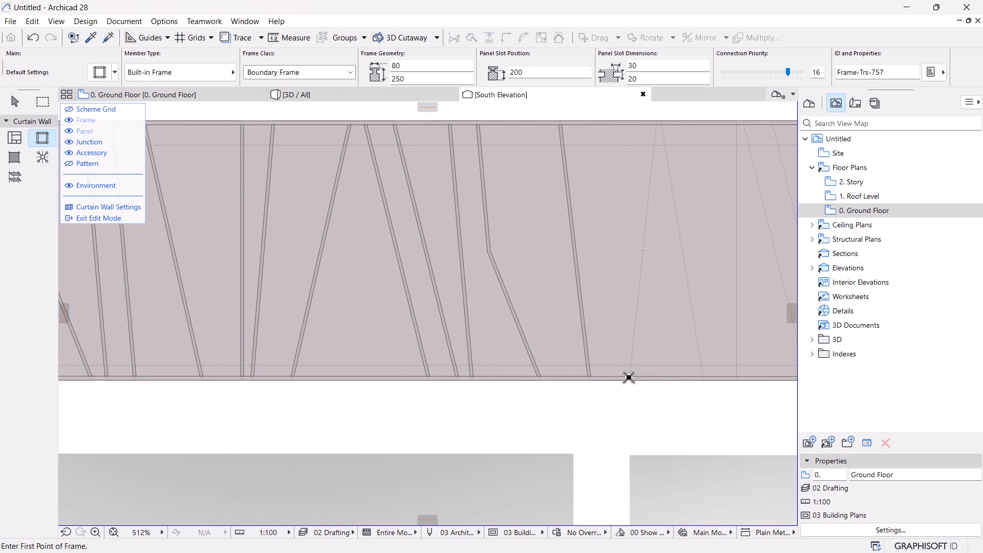
# Step: Draw boundary frames along the pair of guide lines that nearly meet at the top edge before the second vertical line
pyautogui.scroll(-3, 463, 467)
pyautogui.scroll(4, 566, 257)
pyautogui.click(597, 241)
pyautogui.click(590, 250)
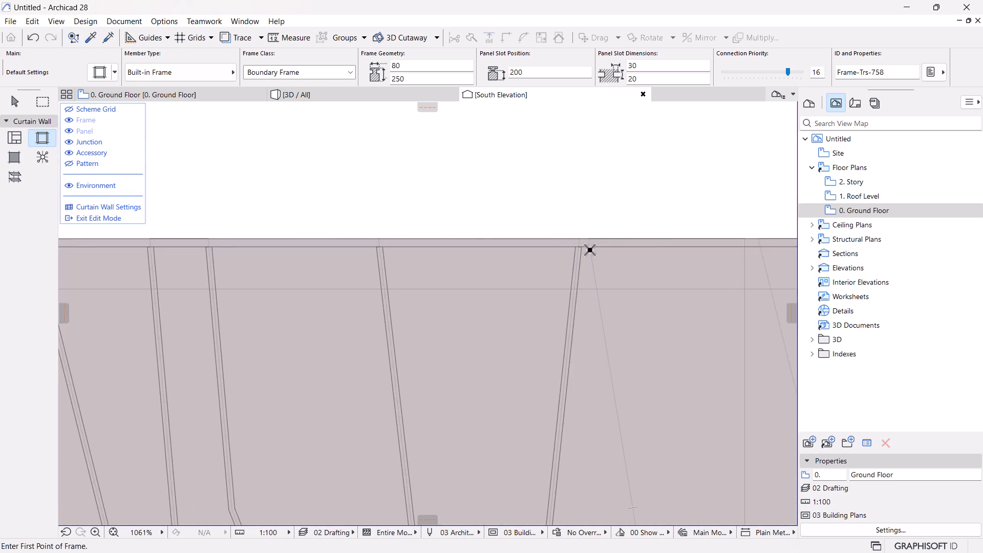
pyautogui.click(591, 248)
pyautogui.scroll(-3, 572, 353)
pyautogui.scroll(4, 573, 417)
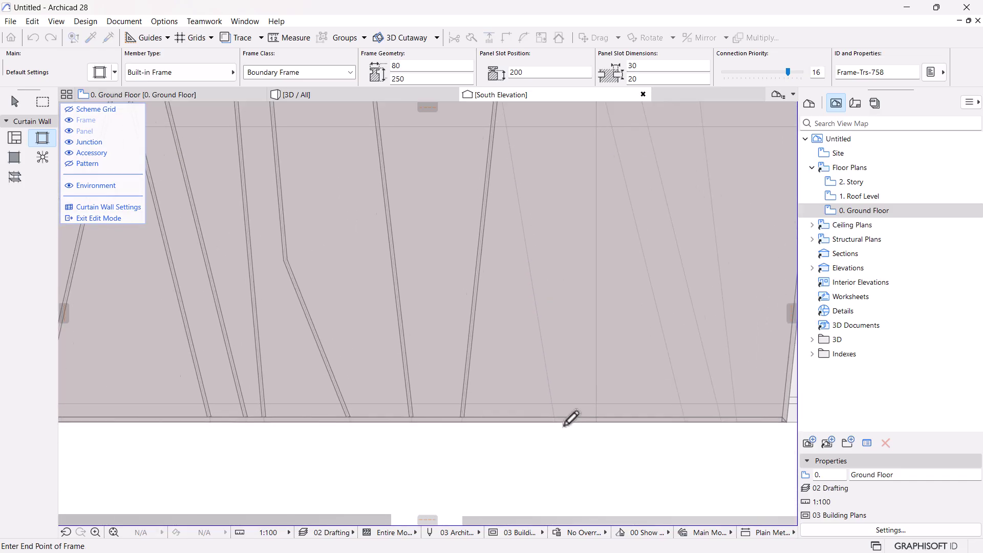
pyautogui.click(609, 416)
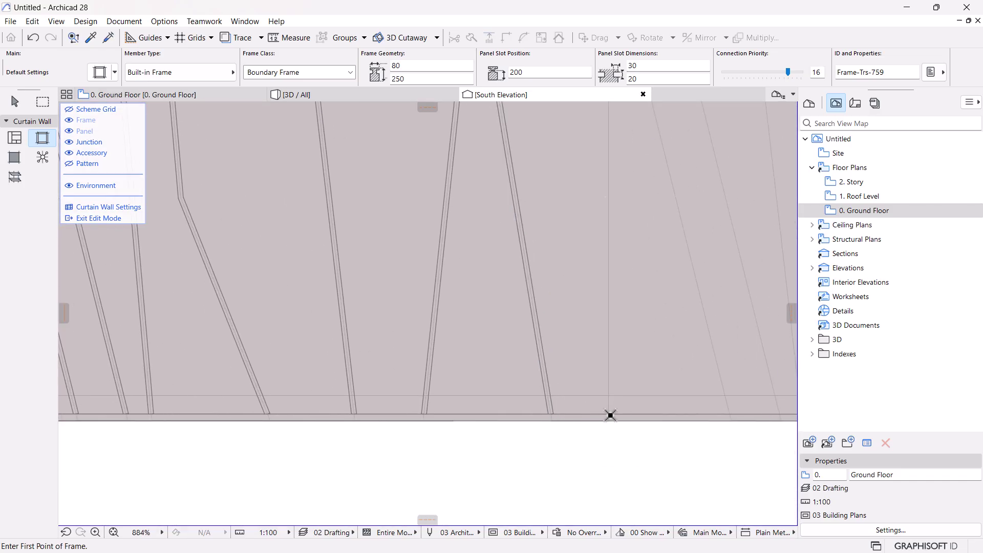
# Step: Add boundary frames along the second vertical guide line and the slanted line starting beside its top end
pyautogui.click(609, 414)
pyautogui.scroll(-3, 509, 440)
pyautogui.scroll(4, 543, 185)
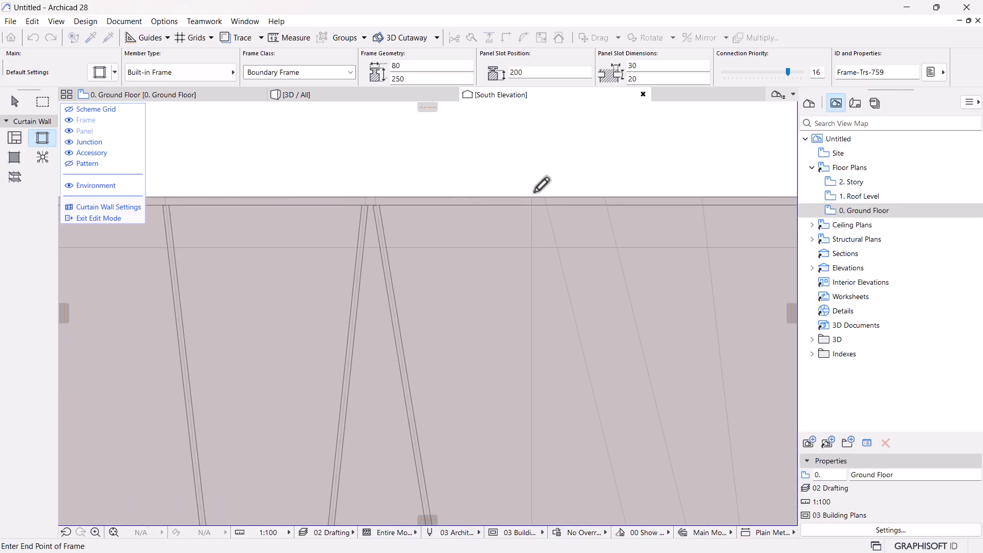
pyautogui.click(533, 203)
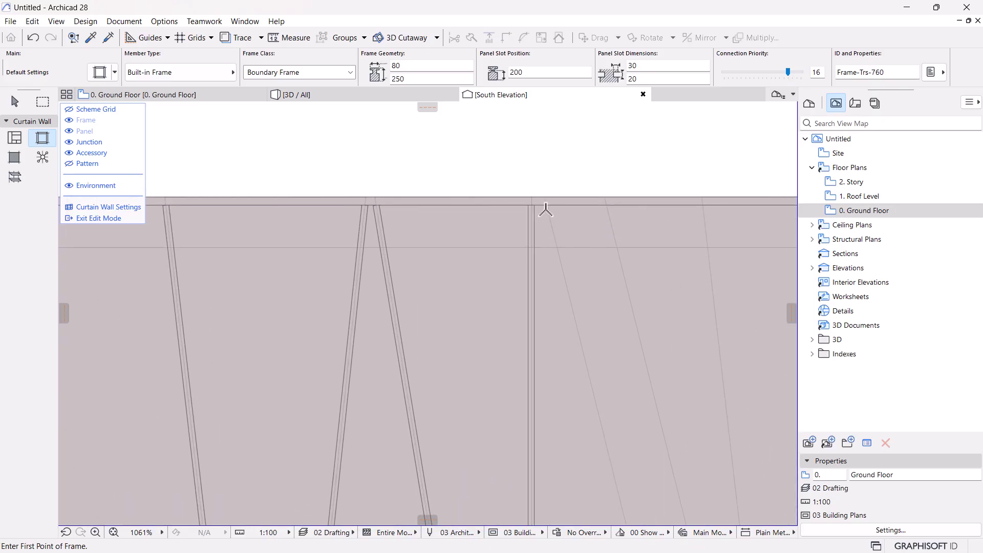
pyautogui.click(548, 207)
pyautogui.scroll(-4, 457, 165)
pyautogui.scroll(4, 563, 426)
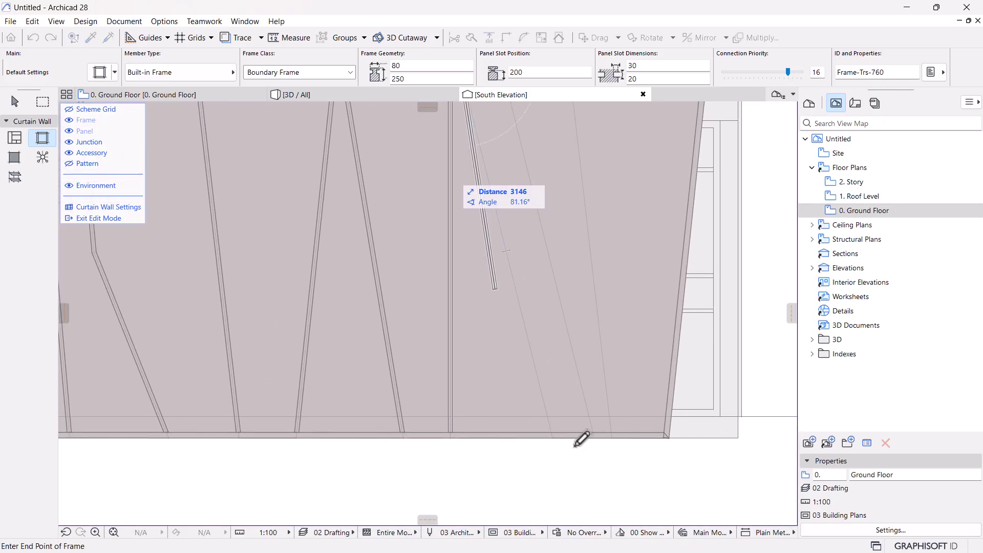
pyautogui.click(565, 425)
# Step: Draw boundary frames along the last two slanted guide lines, about 5298 mm and 5175 mm long, completing the facade pattern
pyautogui.click(593, 433)
pyautogui.scroll(-4, 556, 440)
pyautogui.scroll(4, 522, 231)
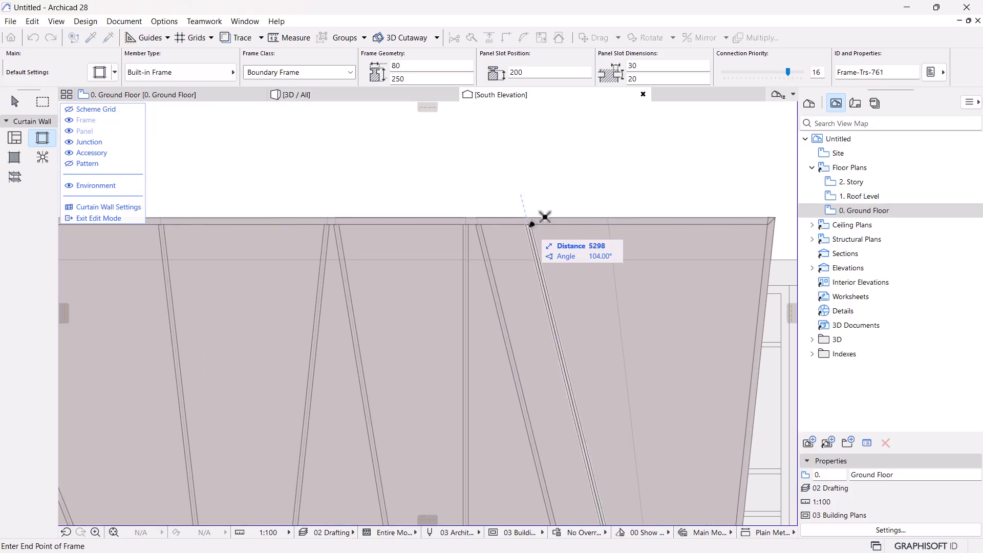
pyautogui.click(545, 216)
pyautogui.click(610, 226)
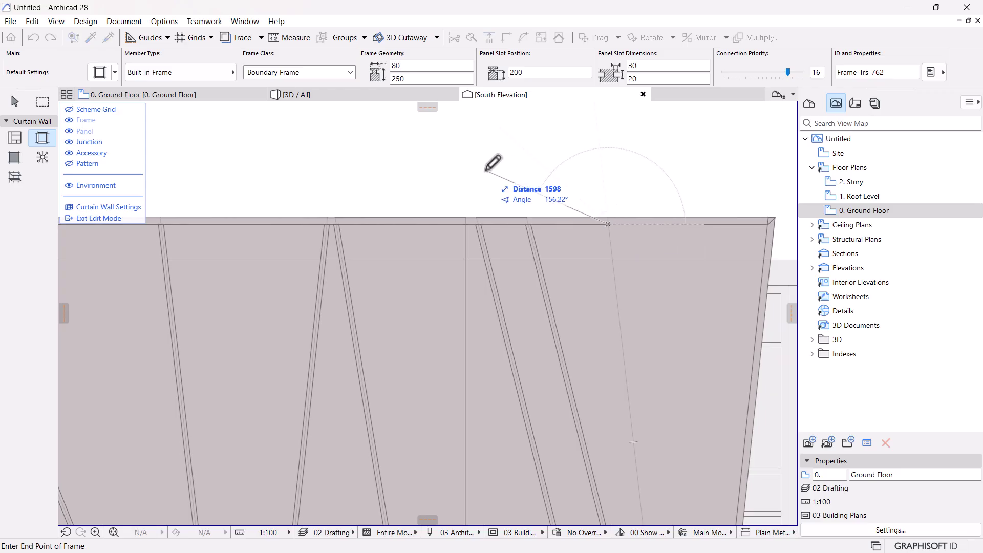
pyautogui.scroll(-4, 551, 355)
pyautogui.scroll(4, 575, 382)
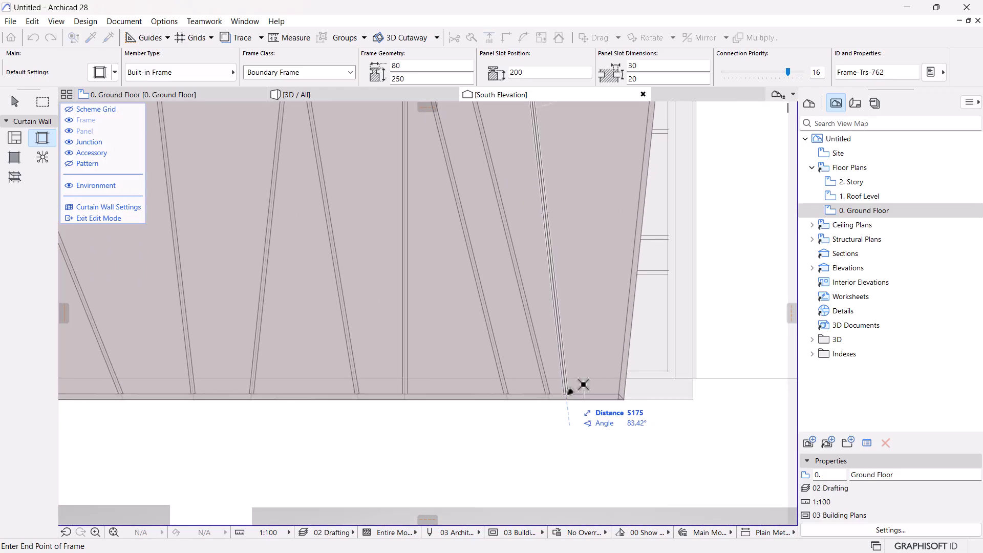
pyautogui.click(569, 393)
pyautogui.scroll(-4, 570, 389)
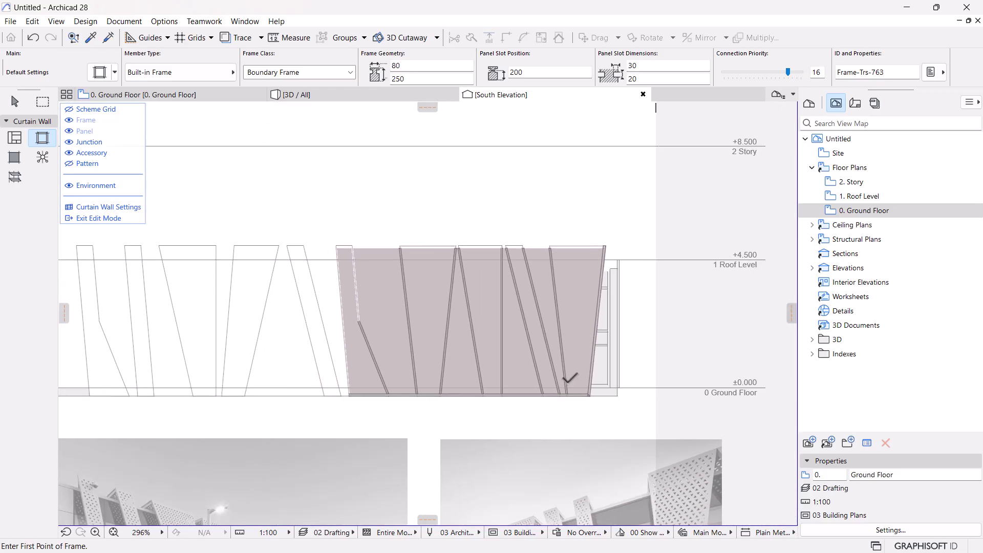
pyautogui.scroll(-2, 569, 379)
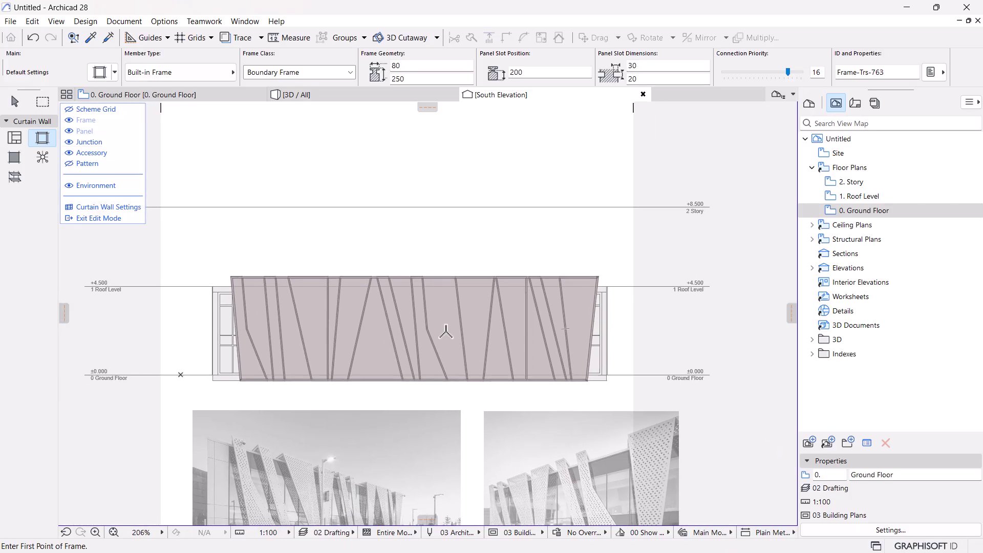
# Step: Exit the curtain wall's edit mode and show the facade in the 3D view
pyautogui.click(14, 102)
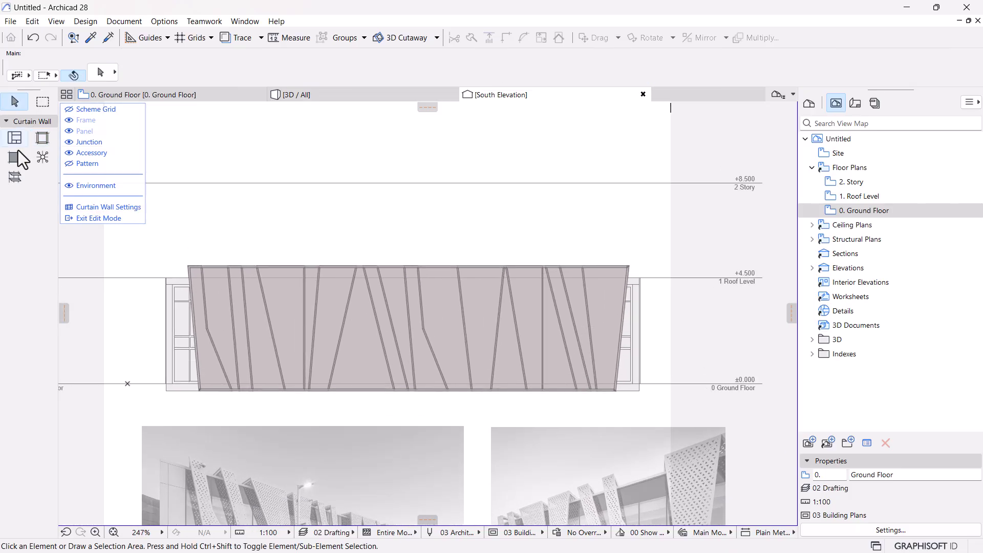
pyautogui.scroll(-2, 549, 399)
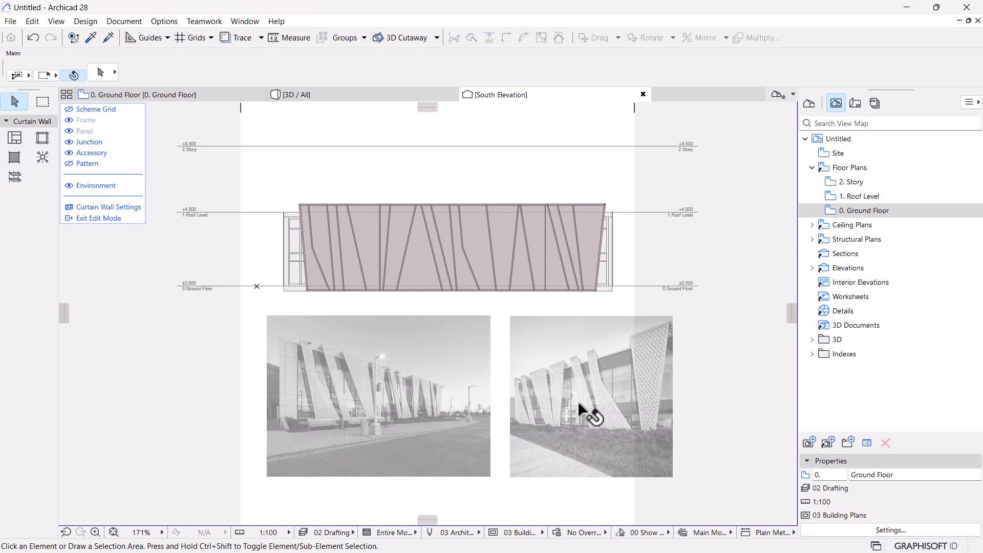
pyautogui.scroll(2, 543, 403)
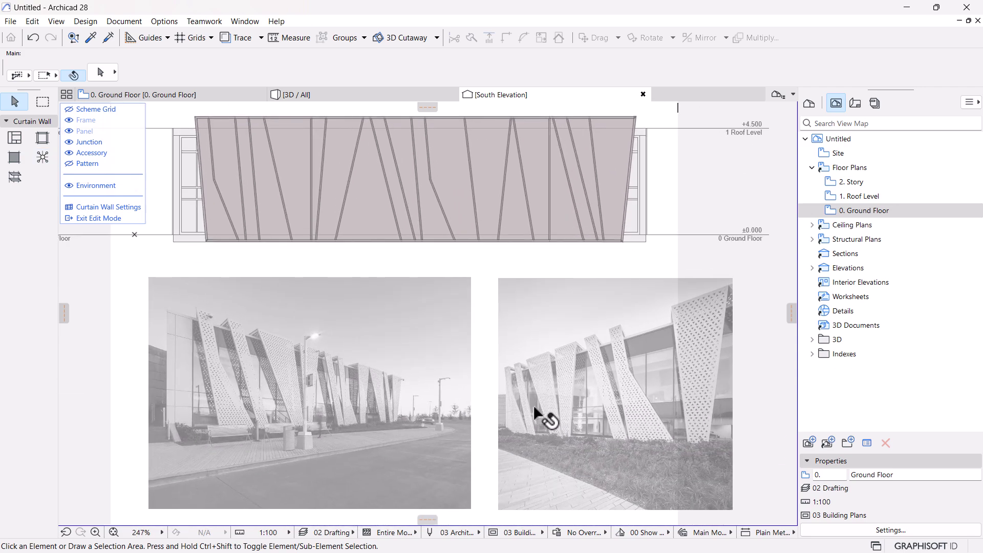
pyautogui.scroll(1, 476, 248)
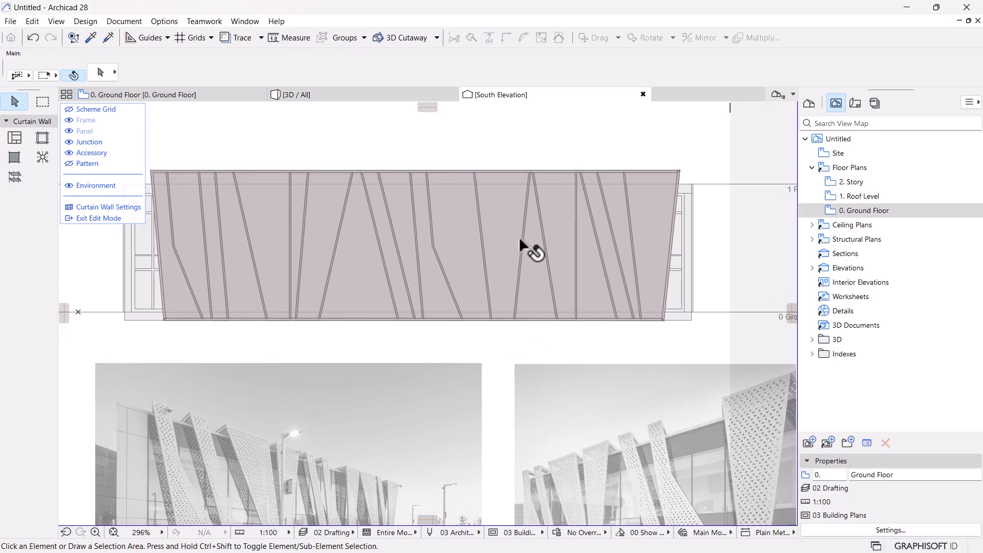
pyautogui.moveTo(522, 250); pyautogui.dragTo(541, 314, button='middle')
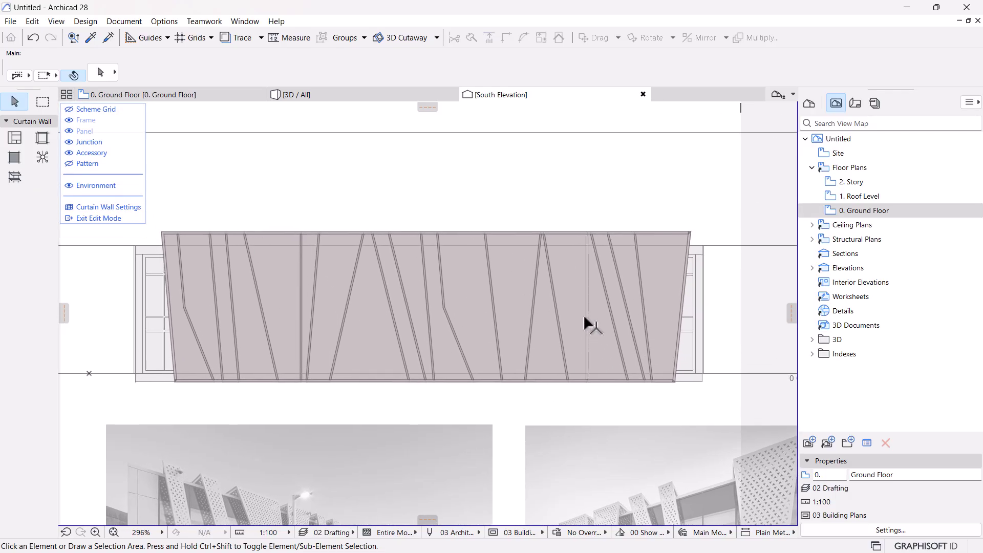
pyautogui.click(97, 218)
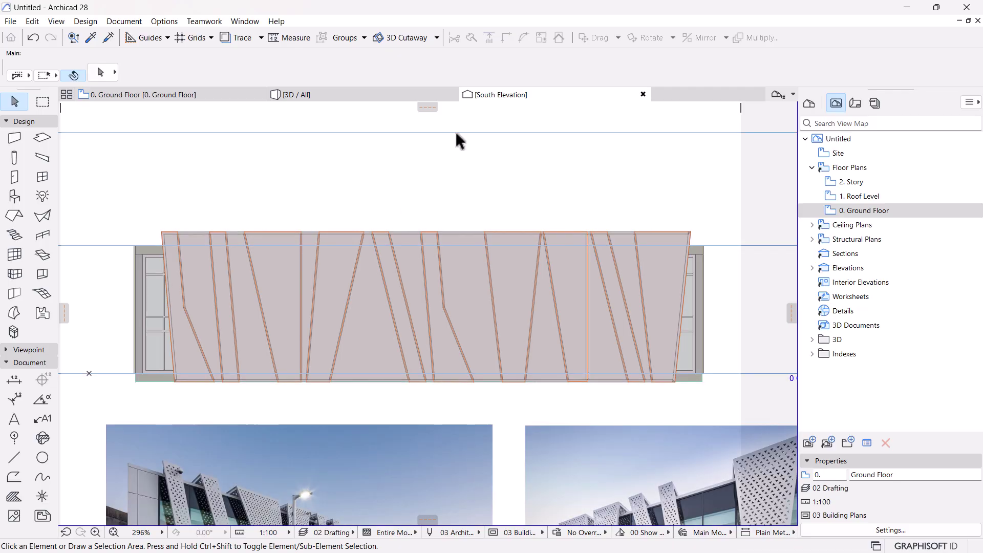
pyautogui.click(367, 91)
pyautogui.keyDown('shift'); pyautogui.moveTo(405, 266); pyautogui.dragTo(341, 306, button='middle'); pyautogui.keyUp('shift')
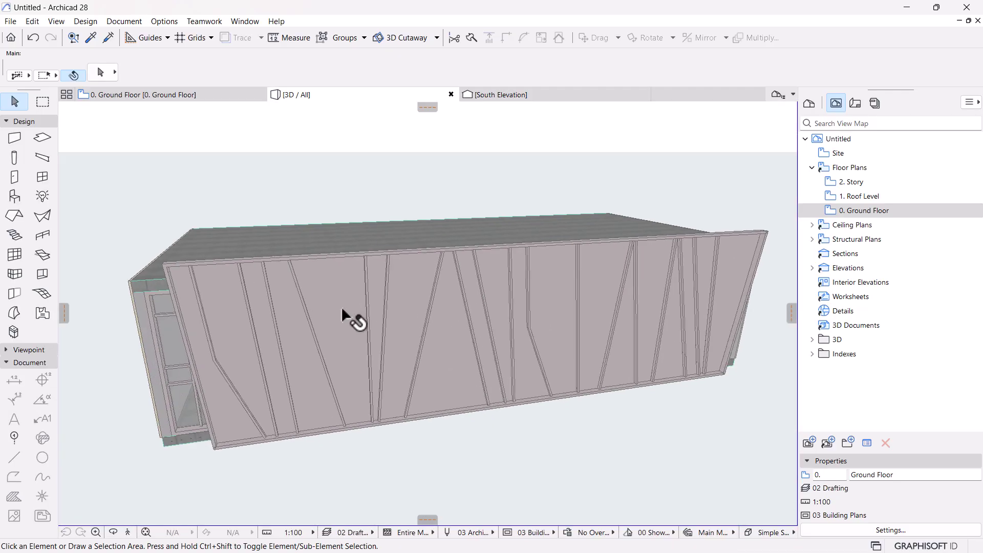
pyautogui.keyDown('shift'); pyautogui.moveTo(430, 398); pyautogui.dragTo(225, 178, button='middle'); pyautogui.keyUp('shift')
# Step: Flip the orientation of the slanted facade curtain wall in the 3D view
pyautogui.click(384, 320)
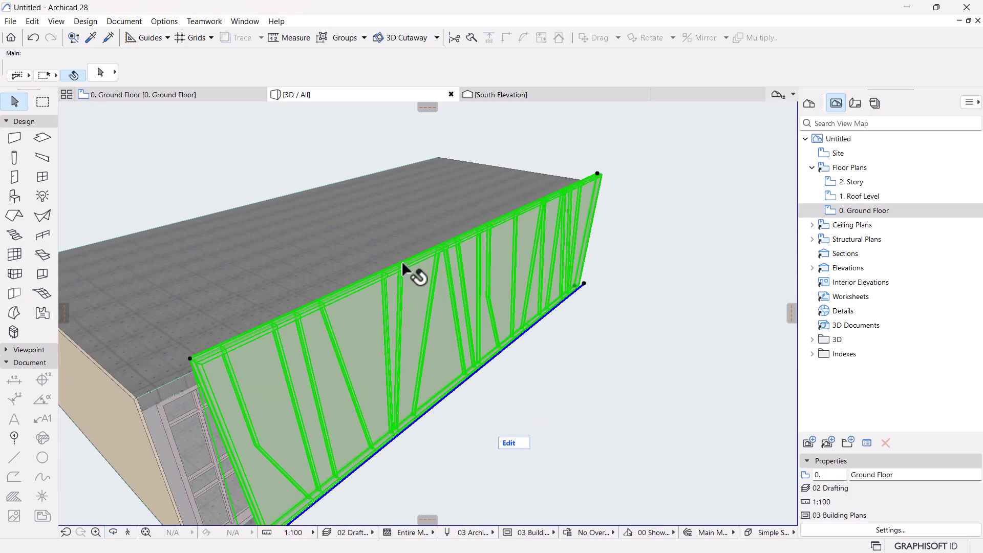
pyautogui.click(550, 73)
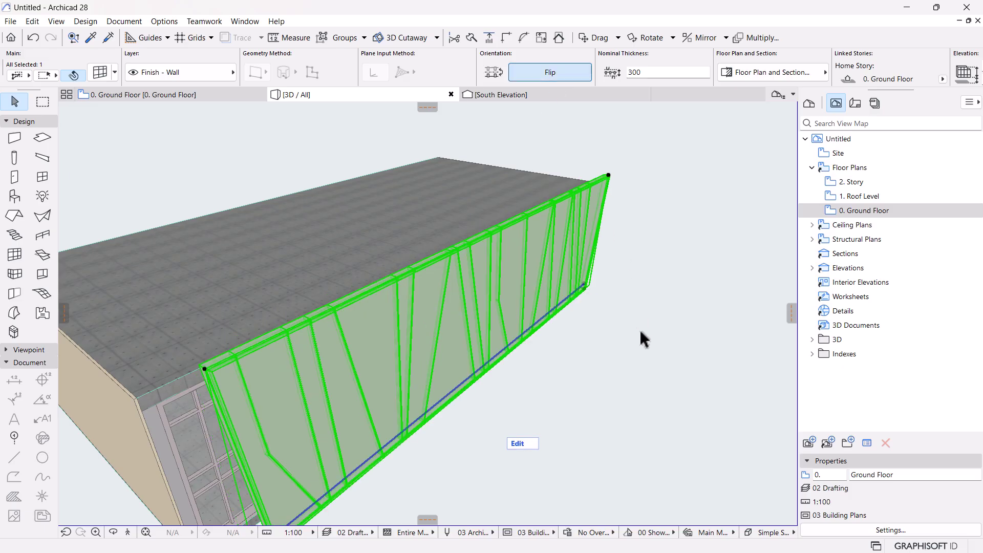
pyautogui.click(558, 334)
pyautogui.press('o')
pyautogui.moveTo(591, 373); pyautogui.dragTo(485, 336)
pyautogui.scroll(3, 486, 340)
pyautogui.scroll(-3, 486, 340)
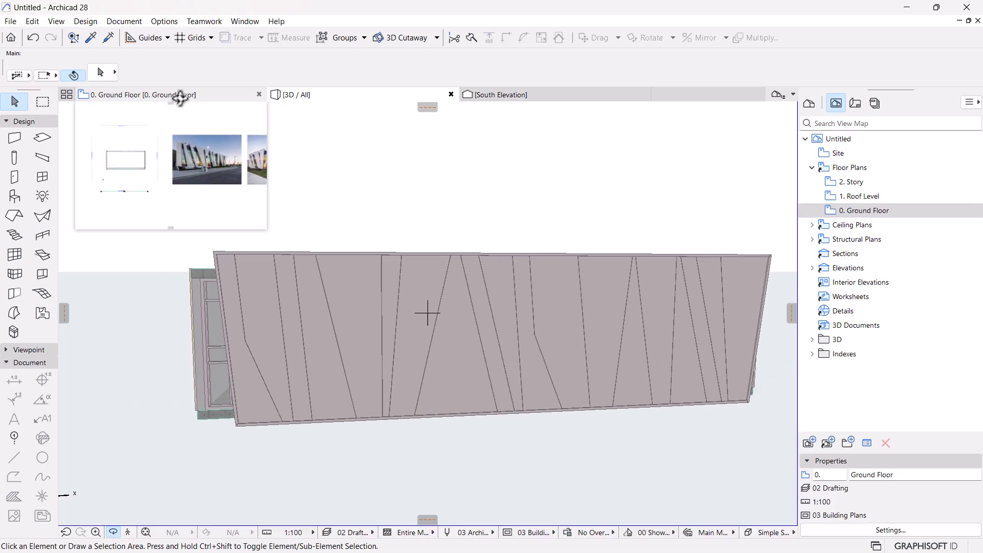
# Step: Enter the facade curtain wall's edit mode in the South Elevation and delete the kinked second panel from the west end
pyautogui.click(566, 93)
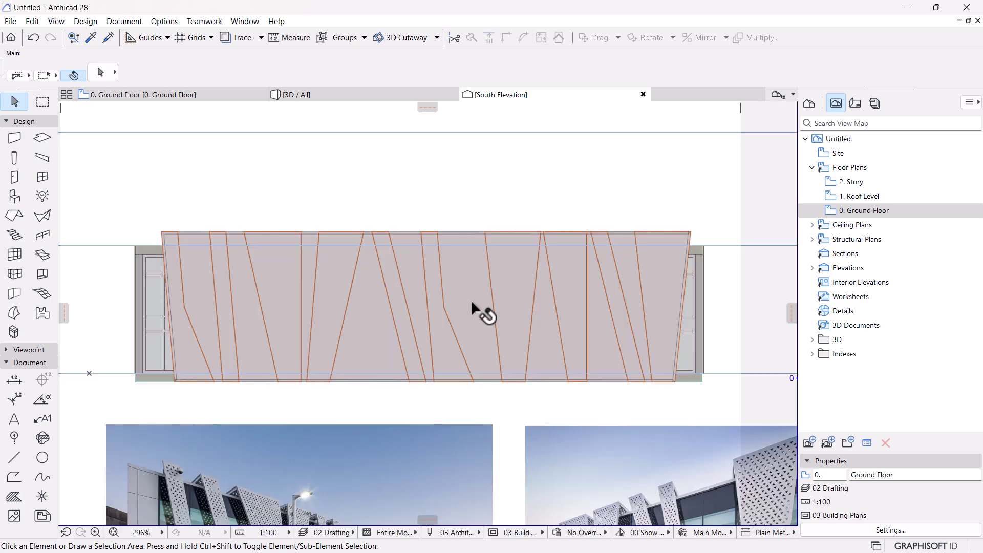
pyautogui.click(473, 302)
pyautogui.doubleClick(572, 350)
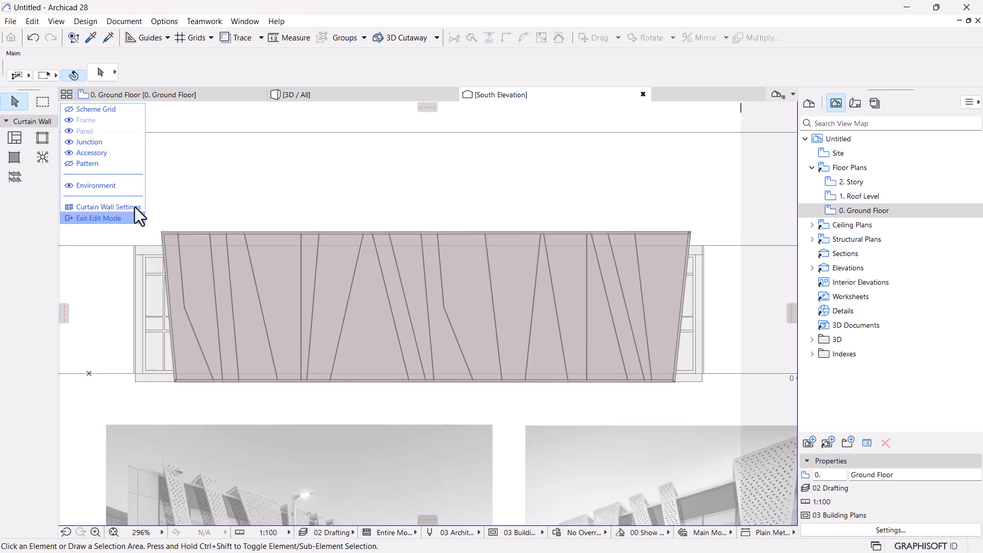
pyautogui.click(198, 294)
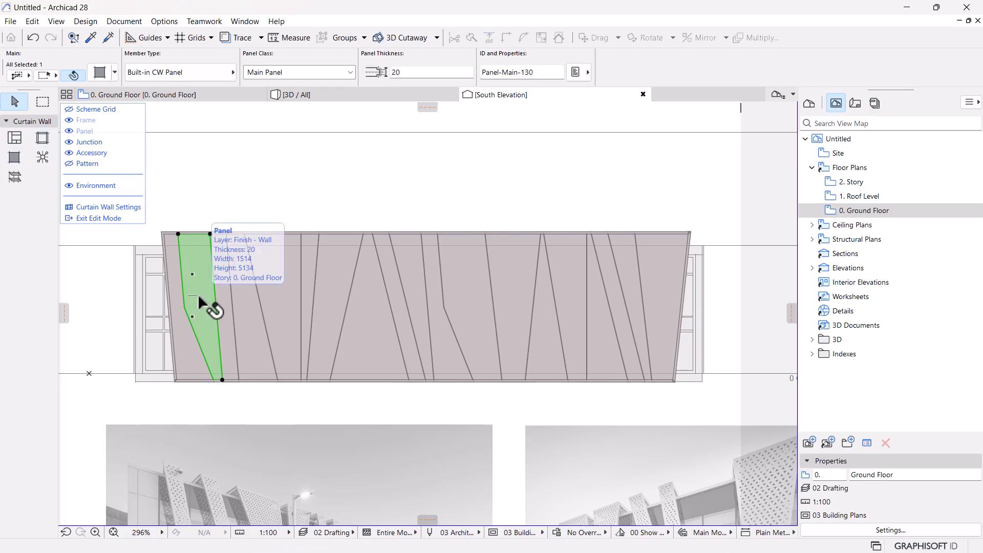
pyautogui.press('Delete')
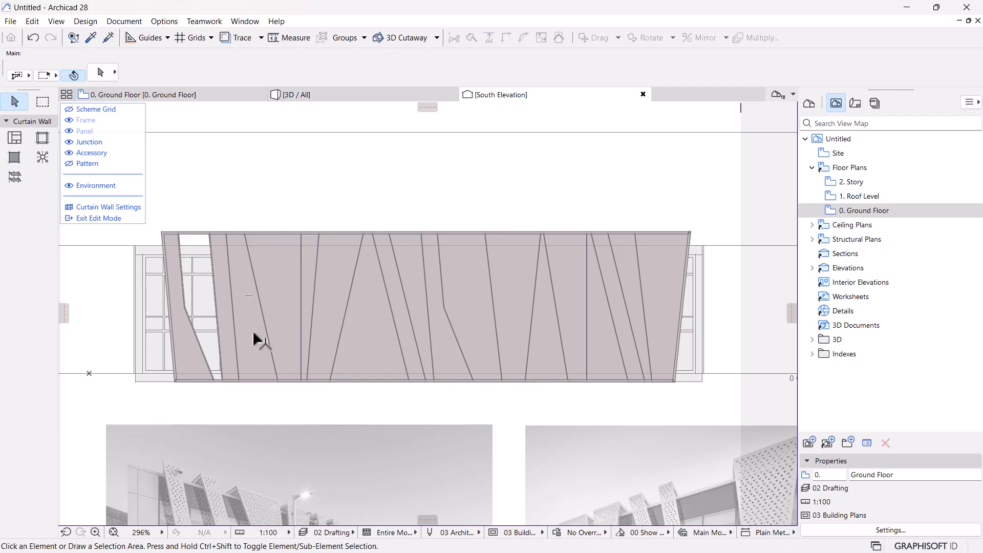
# Step: Delete every other facade panel from the fourth through the tenth, counted from the west end
pyautogui.scroll(1, 251, 344)
pyautogui.scroll(1, 256, 348)
pyautogui.click(269, 356)
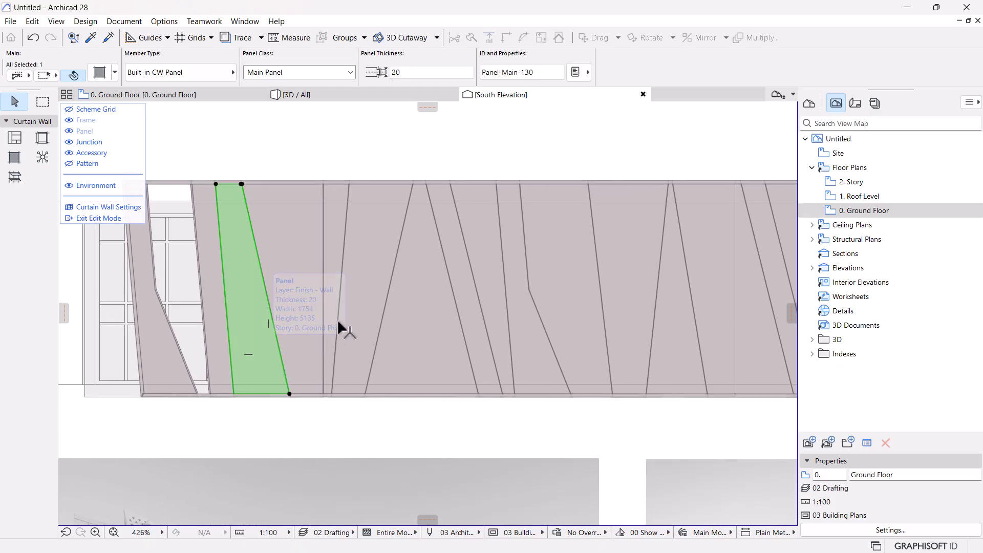
pyautogui.press('Delete')
pyautogui.click(335, 229)
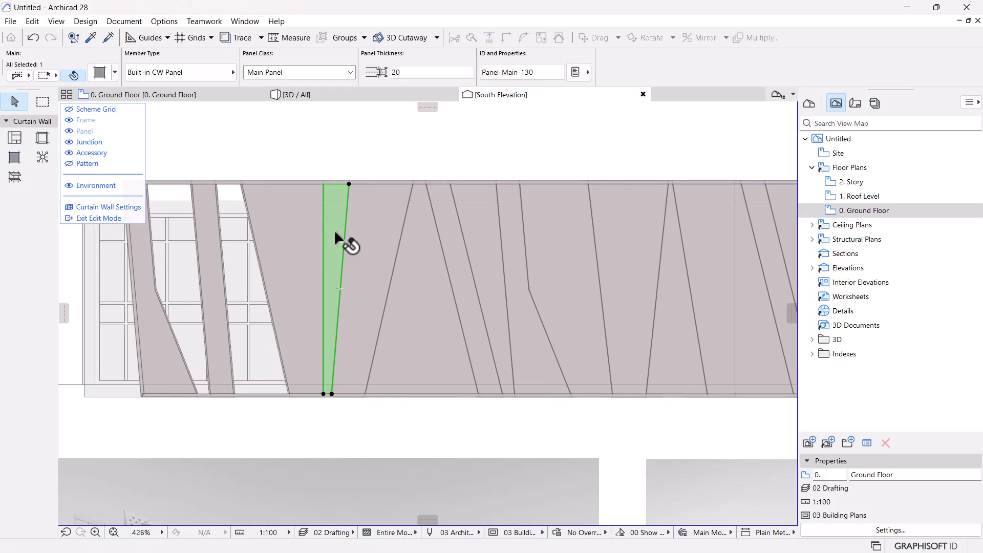
pyautogui.press('Delete')
pyautogui.click(430, 316)
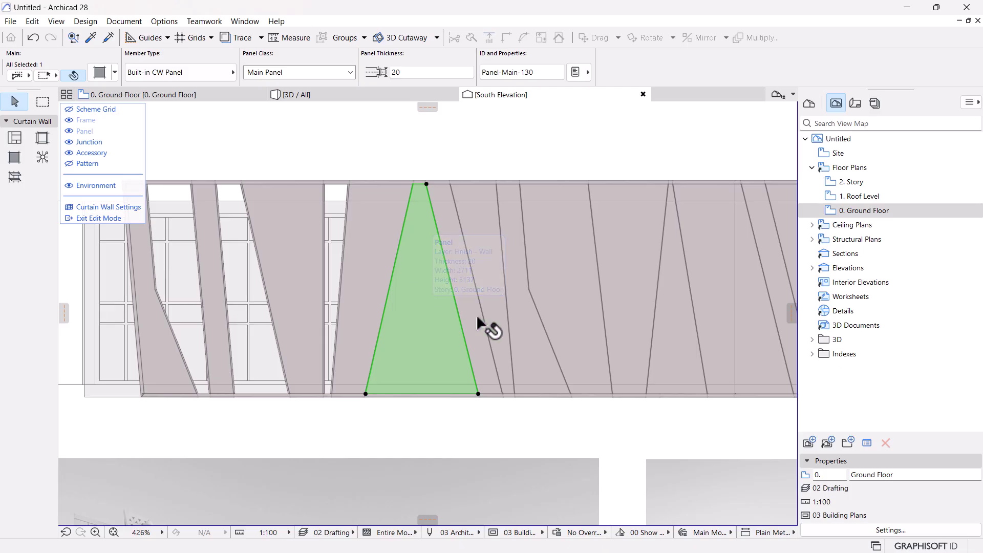
pyautogui.press('Delete')
pyautogui.click(487, 285)
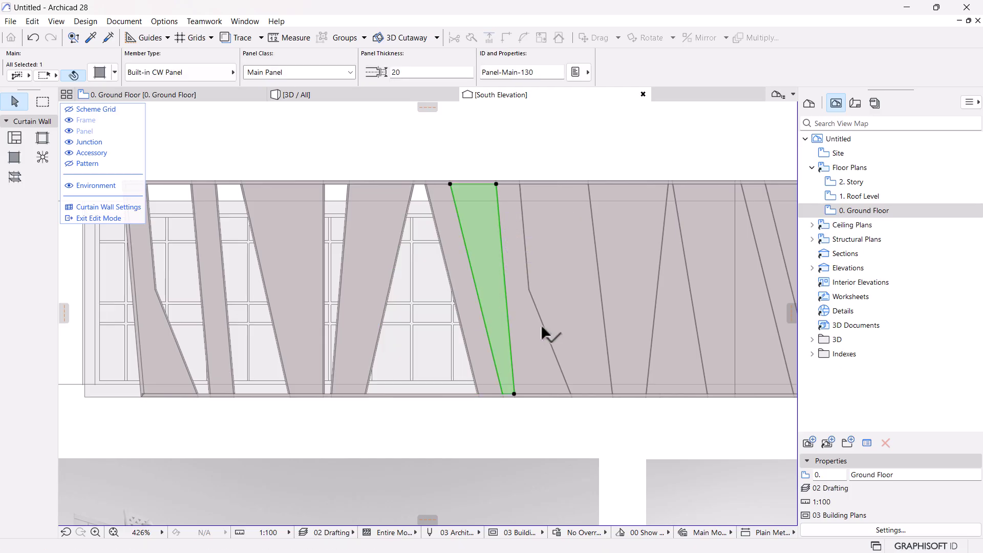
pyautogui.press('Delete')
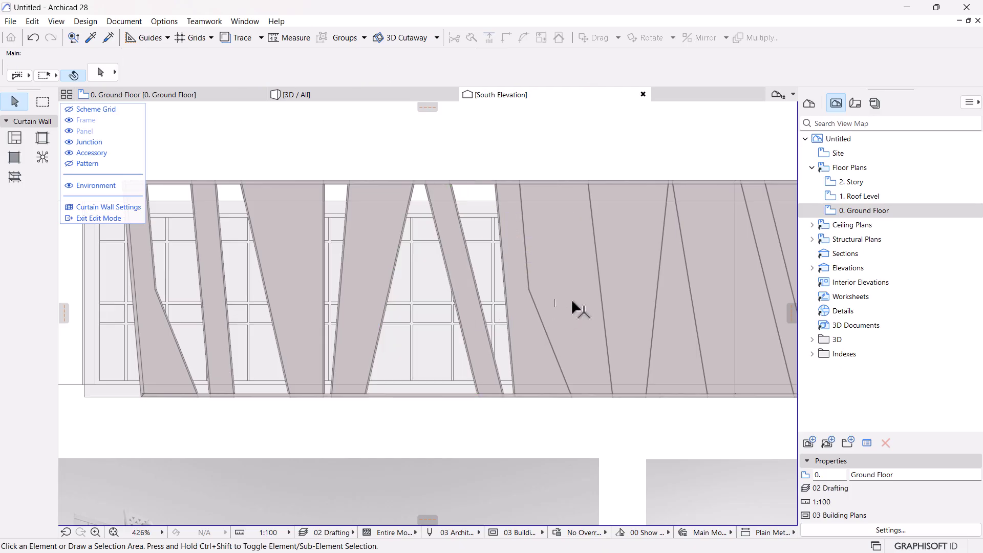
# Step: Delete every other facade panel from the twelfth through the eighteenth, counted from the west end
pyautogui.click(596, 346)
pyautogui.press('Delete')
pyautogui.click(681, 344)
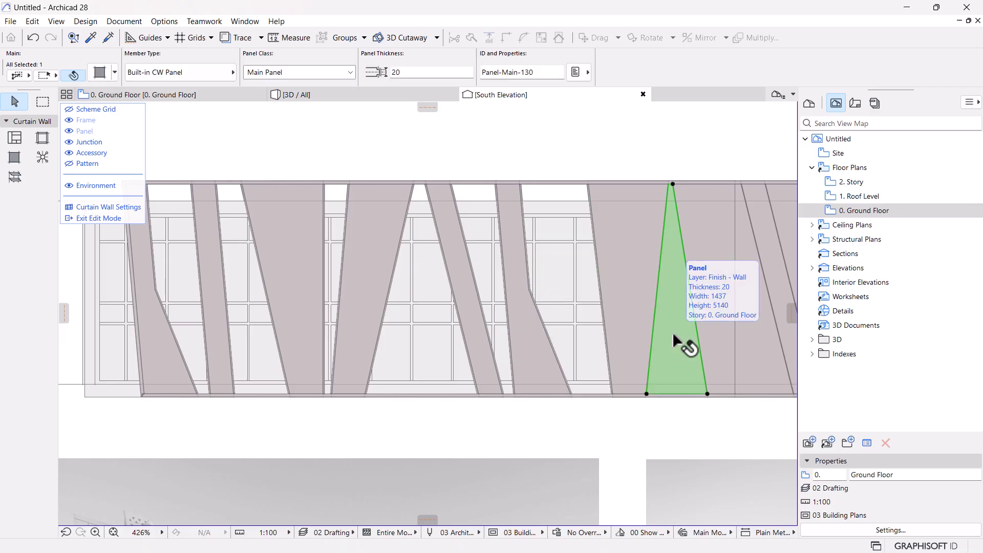
pyautogui.scroll(-3, 544, 344)
pyautogui.press('Delete')
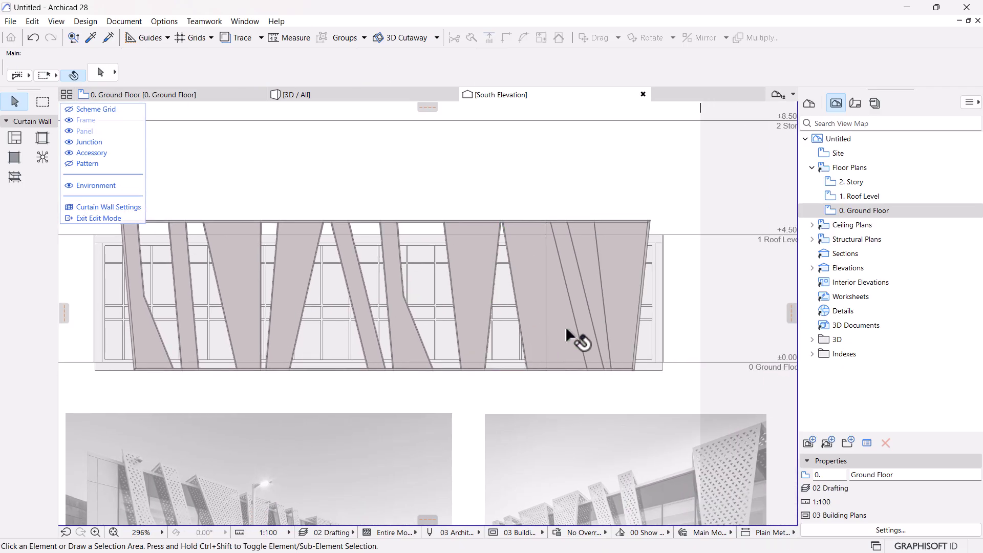
pyautogui.click(567, 331)
pyautogui.press('Delete')
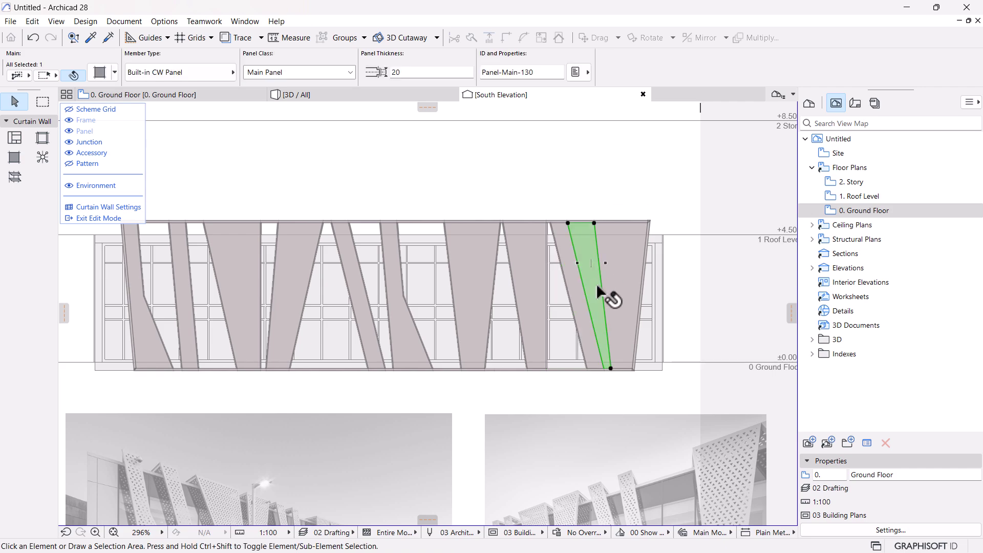
pyautogui.click(596, 284)
pyautogui.press('Delete')
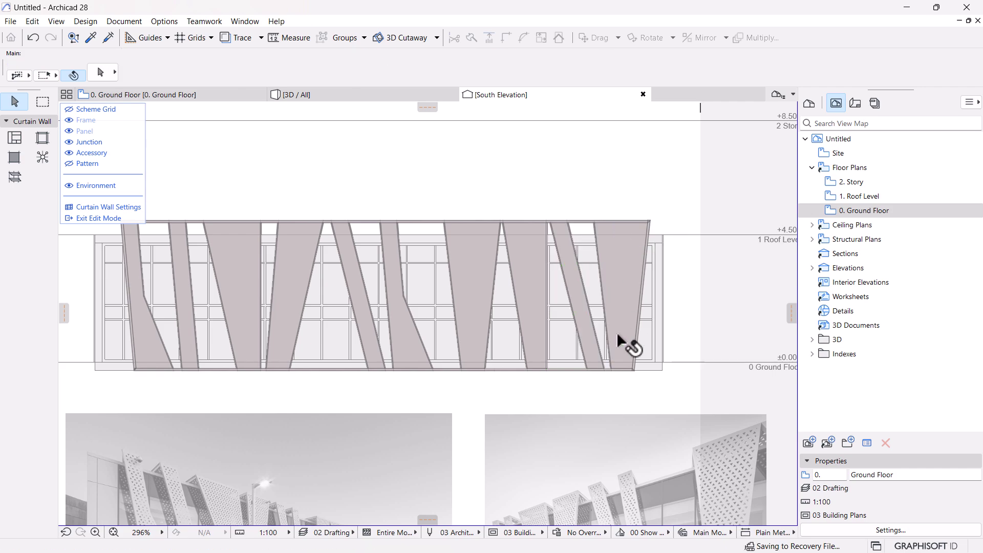
# Step: Exit the curtain wall's edit mode and show the opened-up facade strips in the 3D view
pyautogui.click(109, 220)
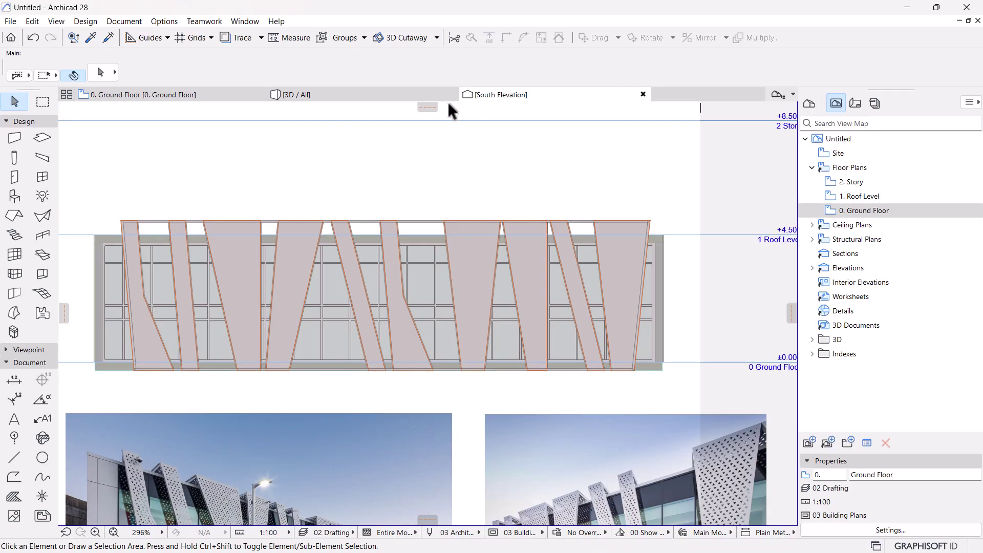
pyautogui.click(327, 100)
pyautogui.moveTo(456, 342); pyautogui.dragTo(450, 316)
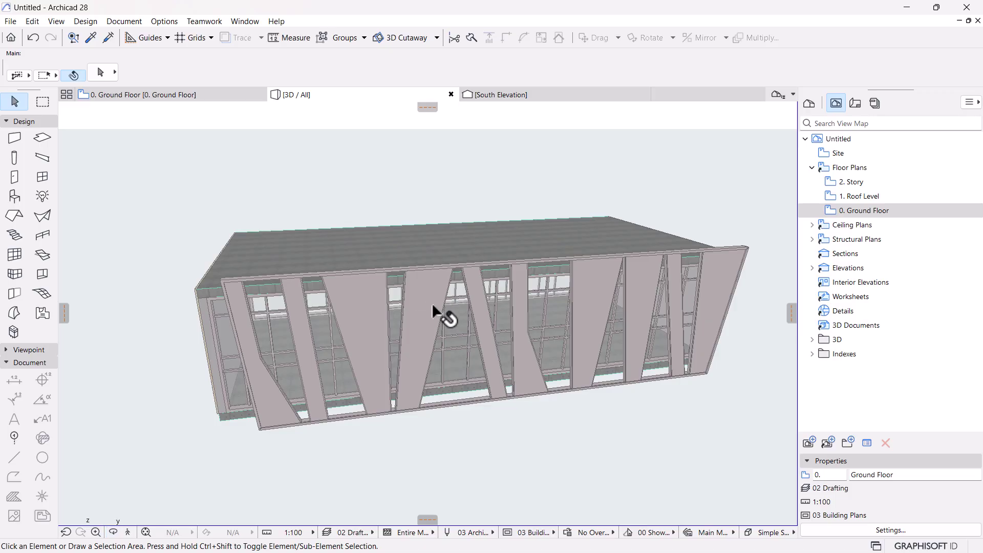
# Step: Set the Boundary Frame type of the facade curtain wall to Invisible in its selection settings
pyautogui.click(431, 303)
pyautogui.hotkey('ctrl', 't')
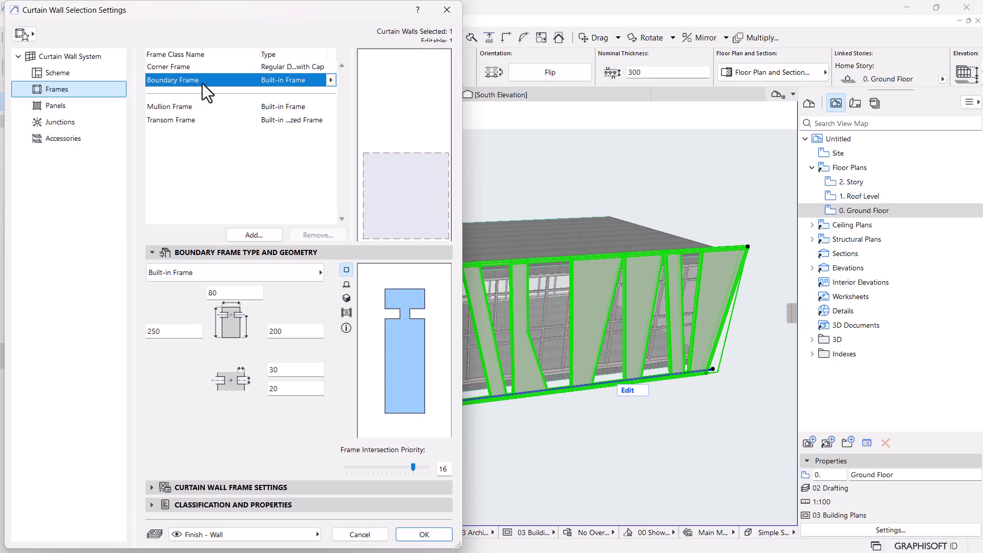
pyautogui.click(330, 80)
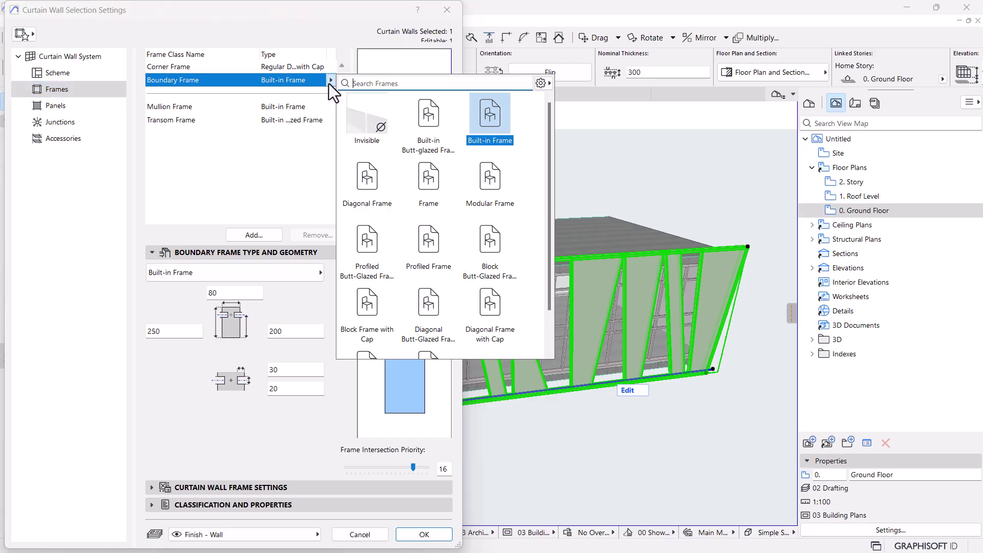
pyautogui.click(383, 122)
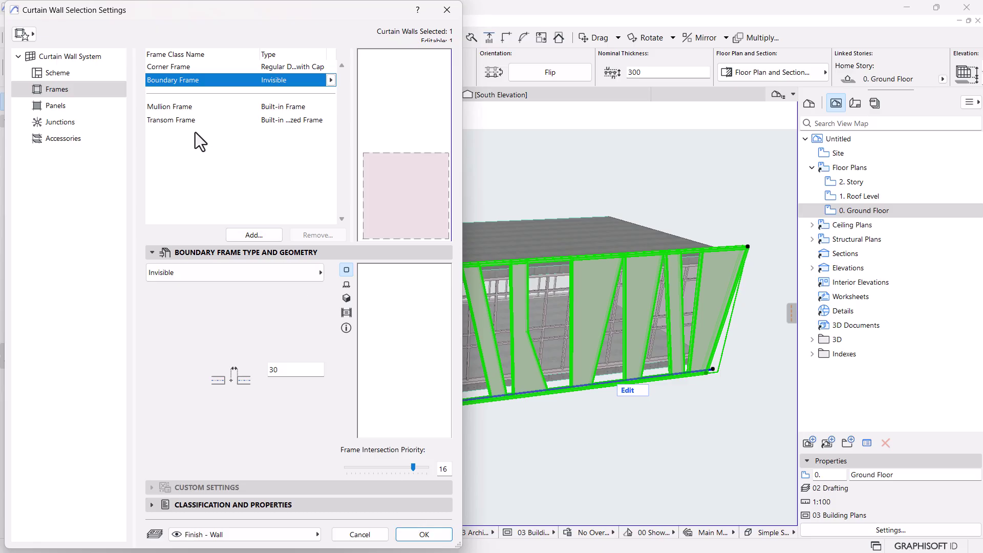
# Step: Set the Mullion Frame and Transom Frame types to Invisible, apply the settings and deselect the facade
pyautogui.click(184, 106)
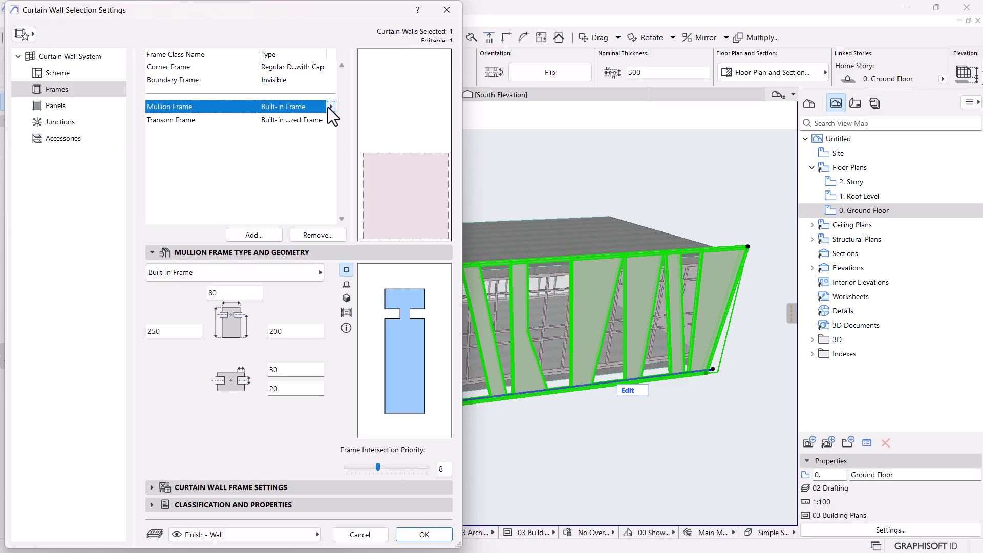
pyautogui.click(331, 107)
pyautogui.click(378, 154)
pyautogui.click(286, 121)
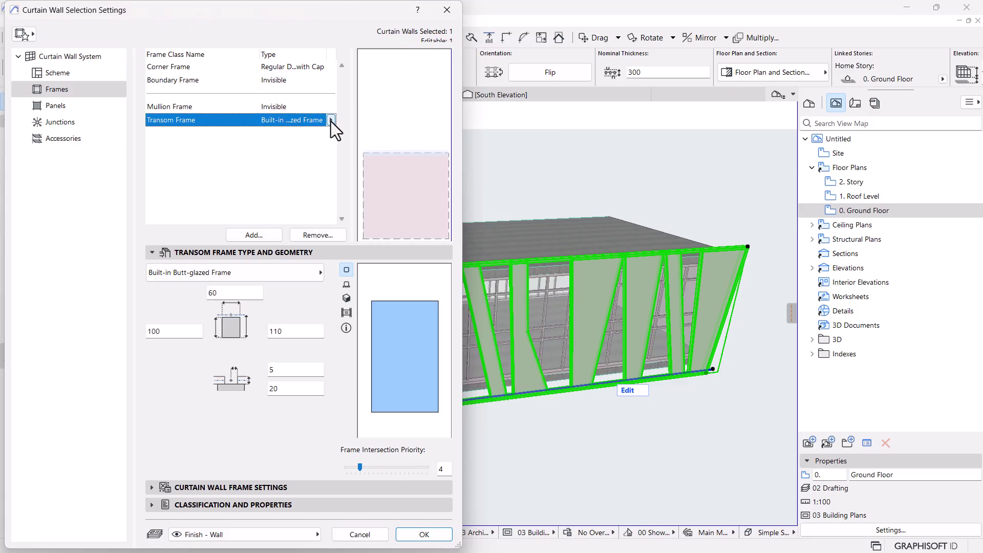
pyautogui.click(330, 120)
pyautogui.click(361, 153)
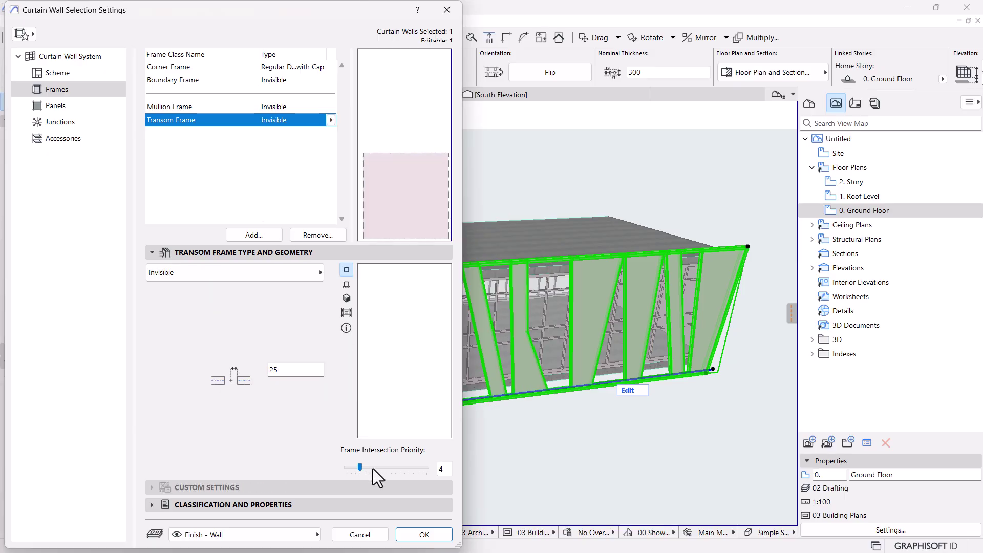
pyautogui.click(423, 534)
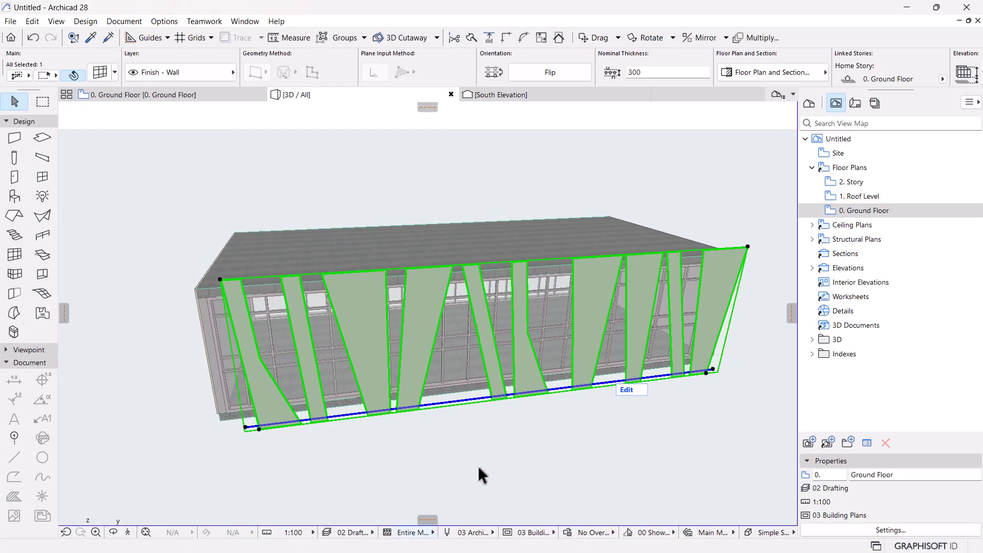
pyautogui.click(480, 466)
# Step: Compare the frameless facade strips in 3D with the perforated slanted panels in the Ground Floor reference photo
pyautogui.moveTo(533, 447); pyautogui.dragTo(450, 309)
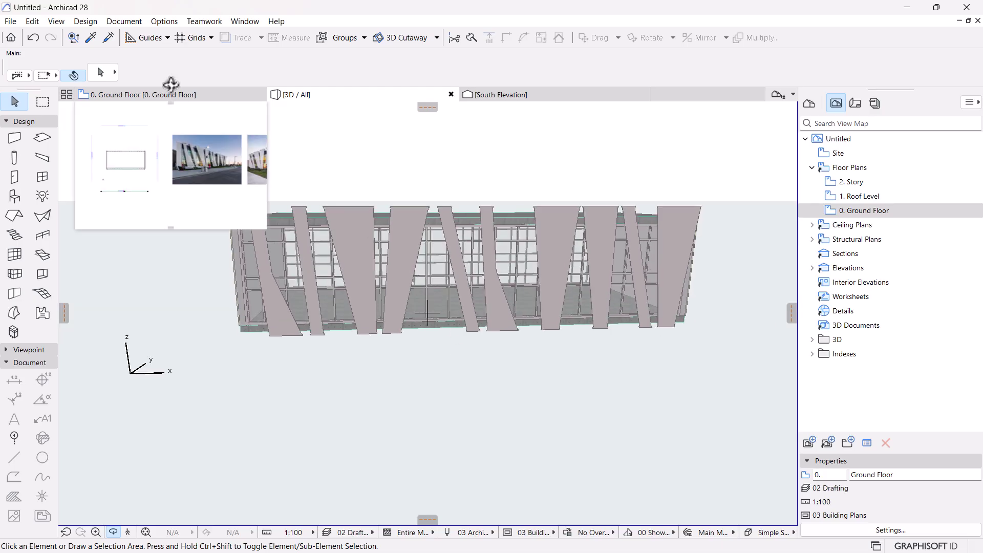
pyautogui.moveTo(409, 182); pyautogui.dragTo(336, 248)
pyautogui.click(193, 92)
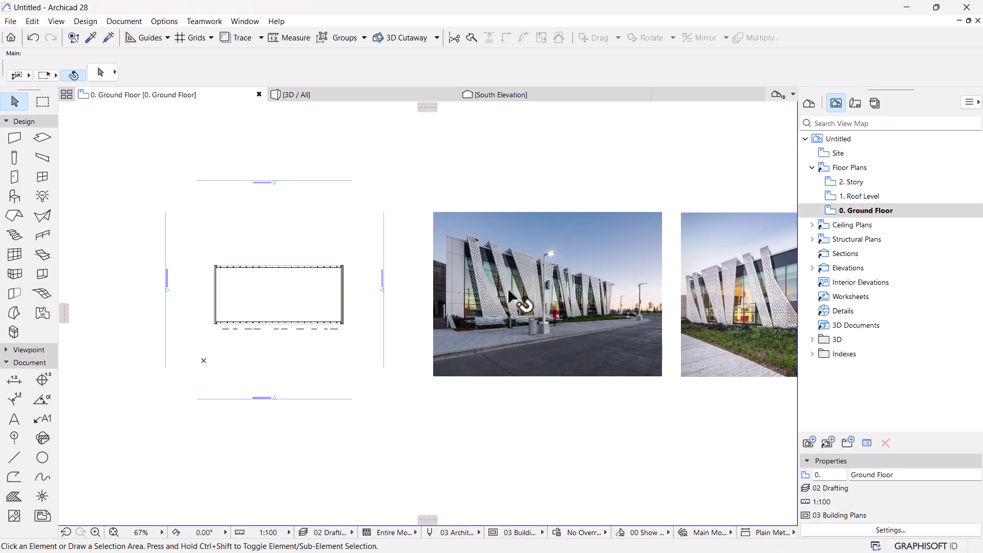
pyautogui.scroll(9, 520, 301)
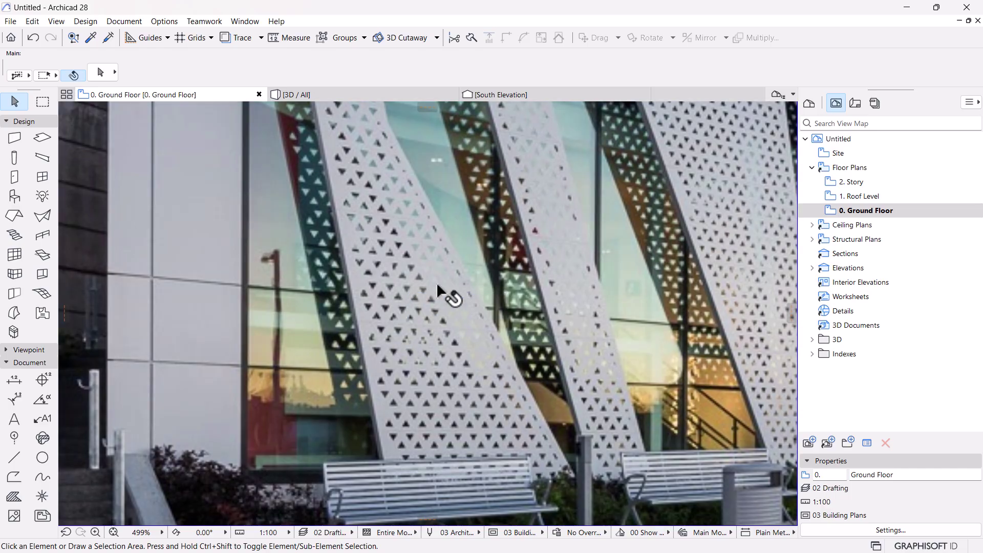
pyautogui.scroll(-5, 436, 282)
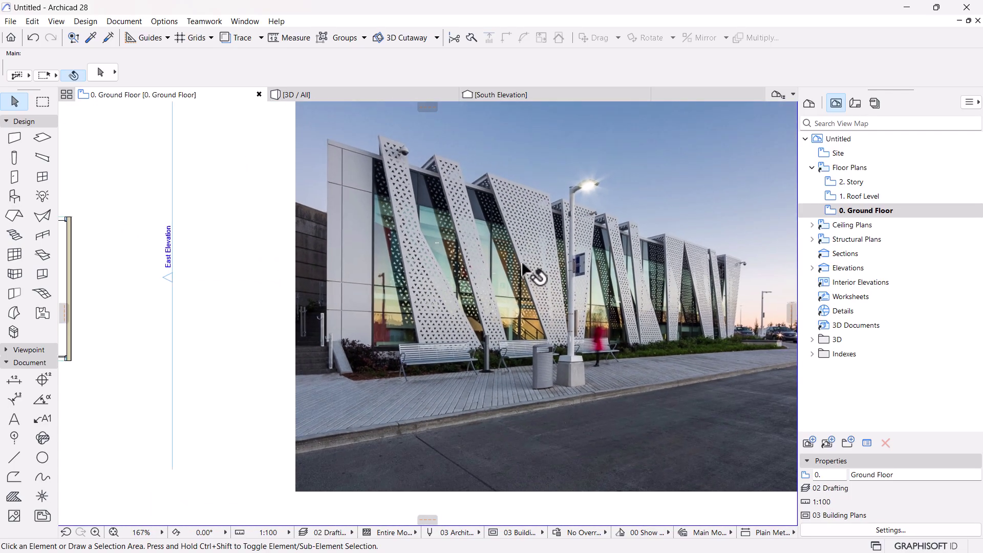
pyautogui.moveTo(525, 260); pyautogui.dragTo(502, 289, button='middle')
pyautogui.click(380, 92)
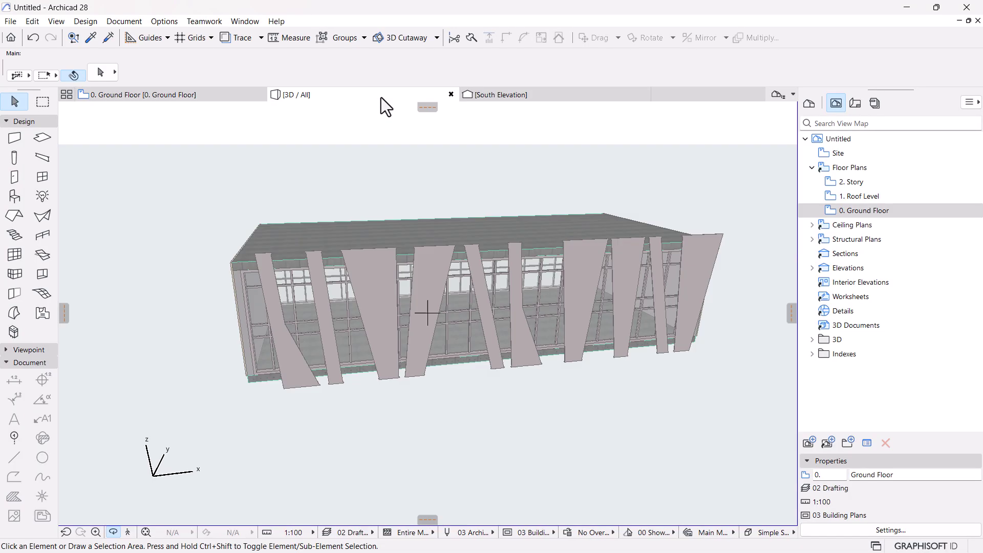
pyautogui.keyDown('shift'); pyautogui.moveTo(530, 351); pyautogui.dragTo(366, 311, button='middle'); pyautogui.keyUp('shift')
pyautogui.keyDown('shift'); pyautogui.moveTo(430, 295); pyautogui.dragTo(204, 173, button='middle'); pyautogui.keyUp('shift')
pyautogui.click(184, 95)
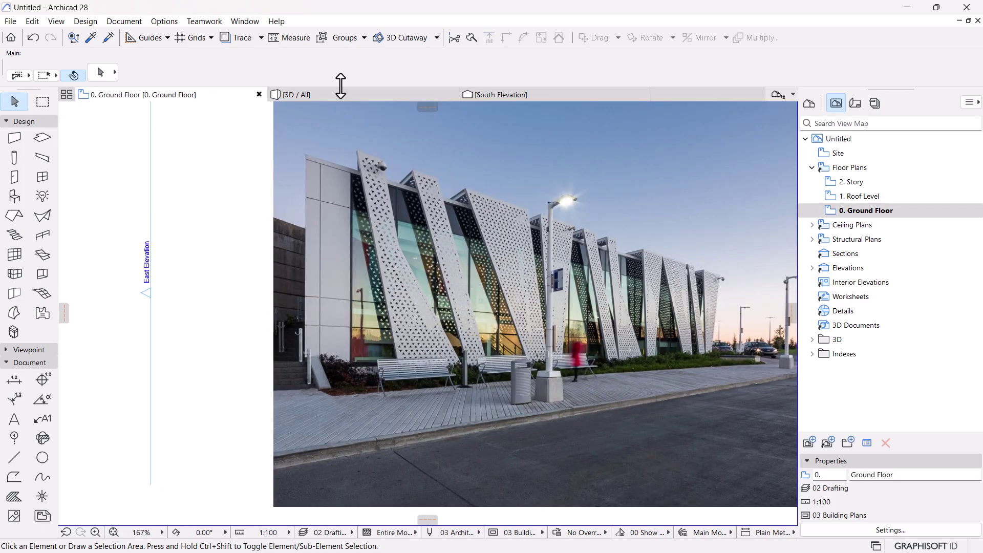
pyautogui.moveTo(329, 94)
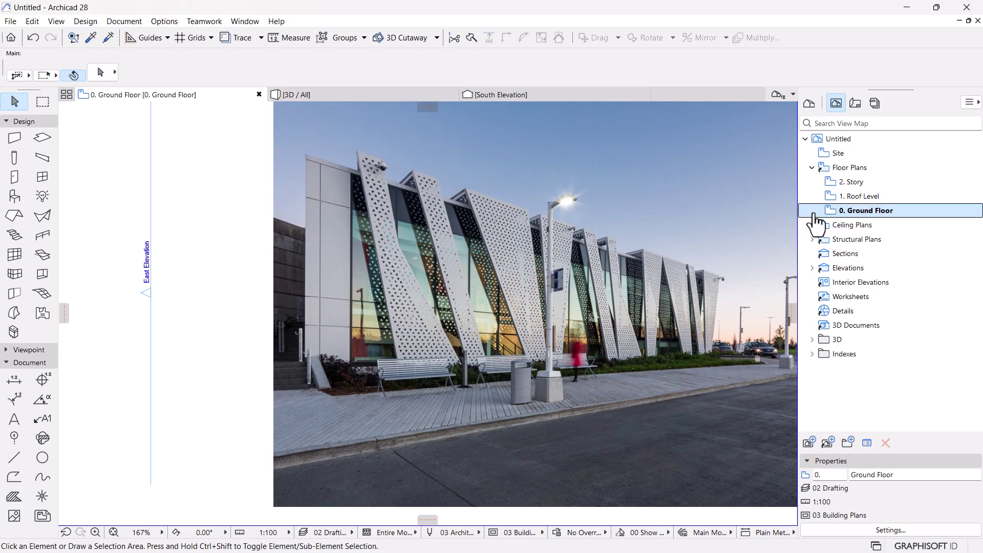
# Step: Open the 1. Roof Level plan and measure from the roof's south edge to the facade curtain wall
pyautogui.doubleClick(853, 196)
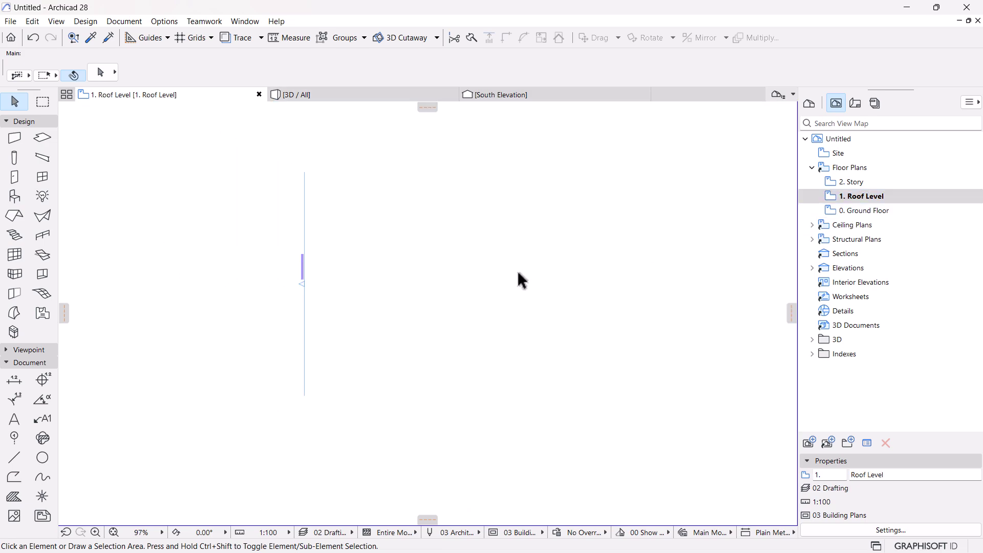
pyautogui.moveTo(518, 281)
pyautogui.mouseDown(button='middle')
pyautogui.moveTo(478, 298)
pyautogui.moveTo(398, 301)
pyautogui.mouseUp(button='middle')
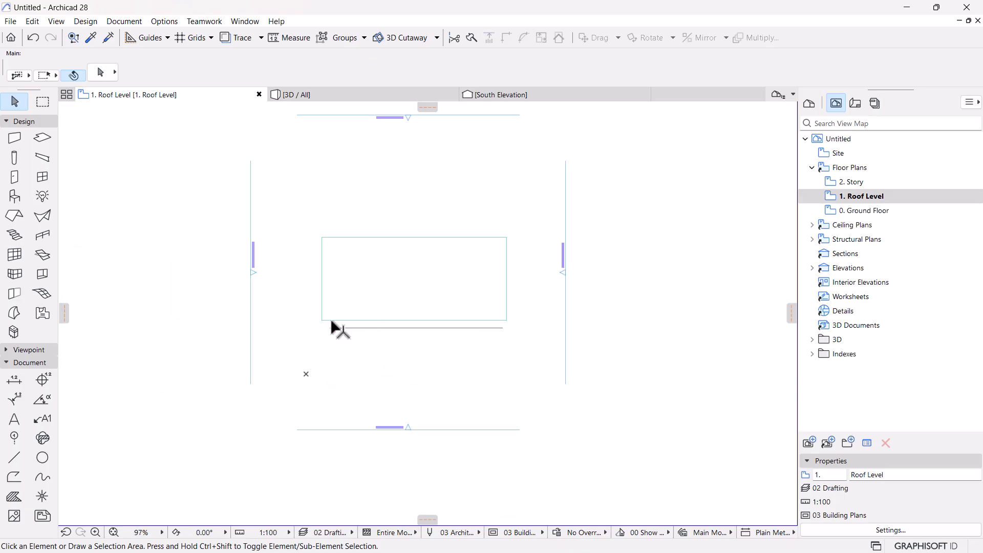
pyautogui.scroll(5, 333, 328)
pyautogui.press('m')
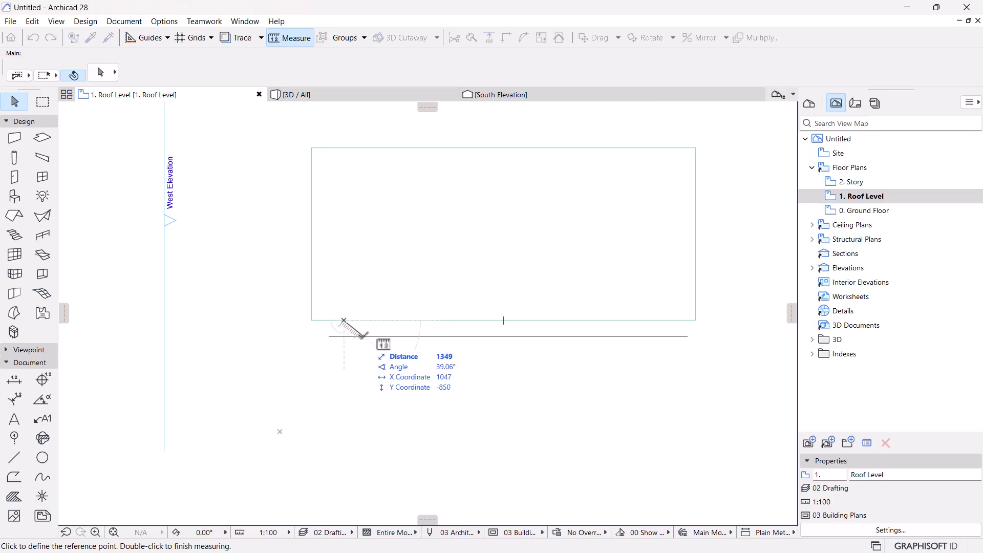
pyautogui.press('Escape')
# Step: Remove the facade curtain wall's Panel Center offset in its selection settings so the panels sit on the reference line
pyautogui.click(361, 333)
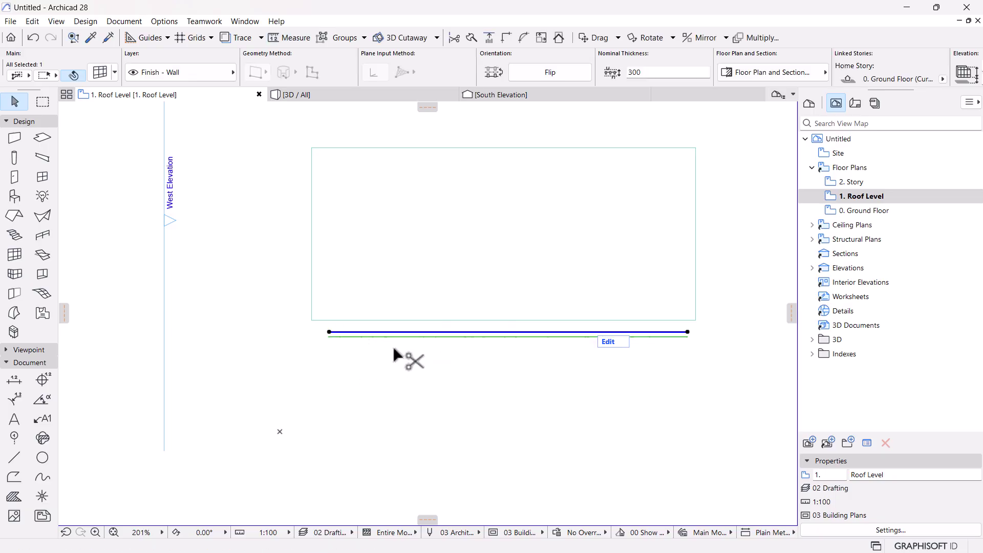
pyautogui.hotkey('ctrl', 't')
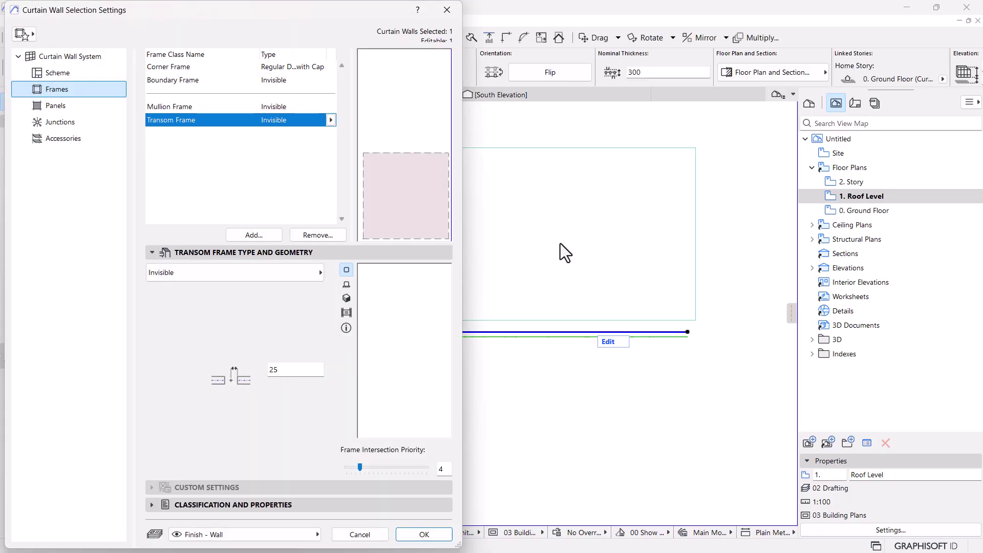
pyautogui.click(46, 56)
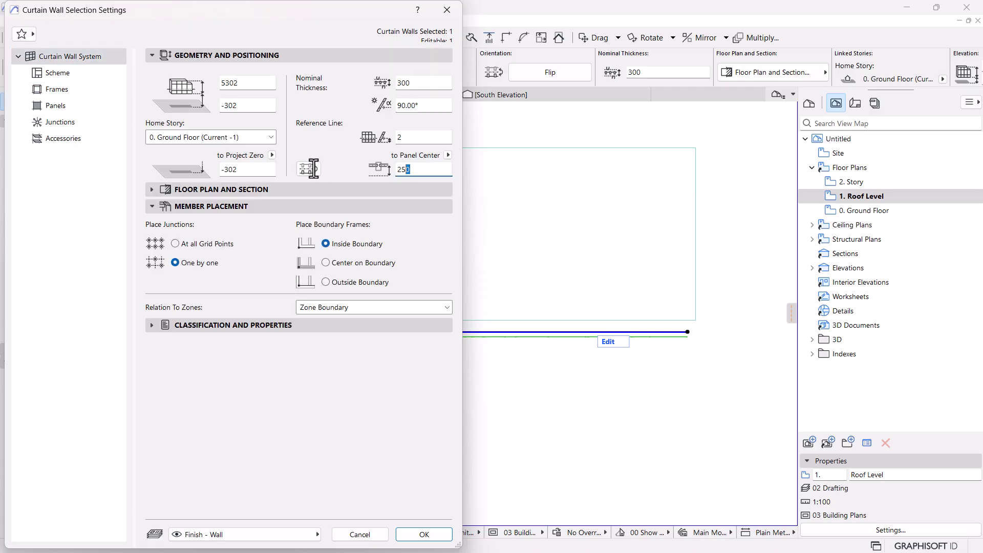
pyautogui.press('Return')
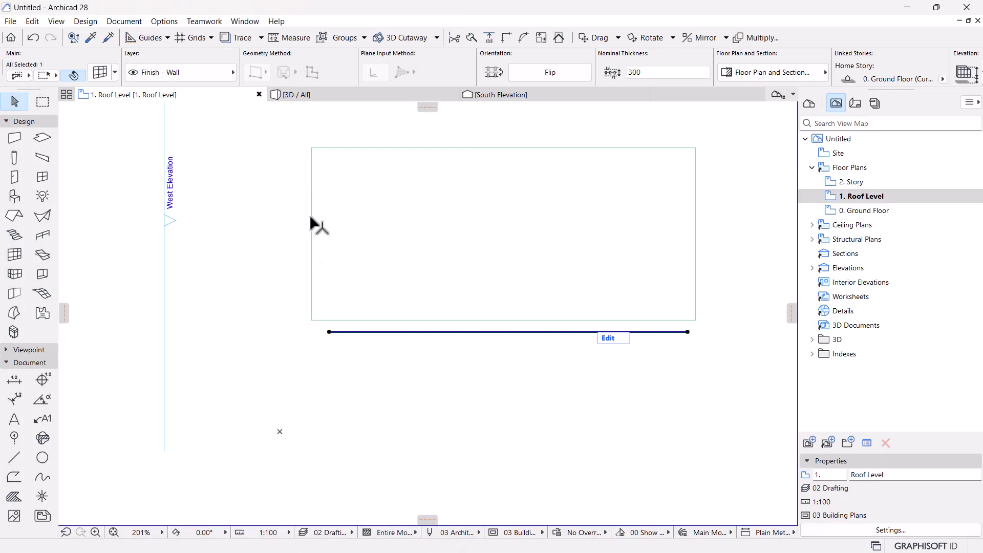
# Step: Measure the gap between the repositioned facade curtain wall and the roof's south edge
pyautogui.scroll(2, 355, 316)
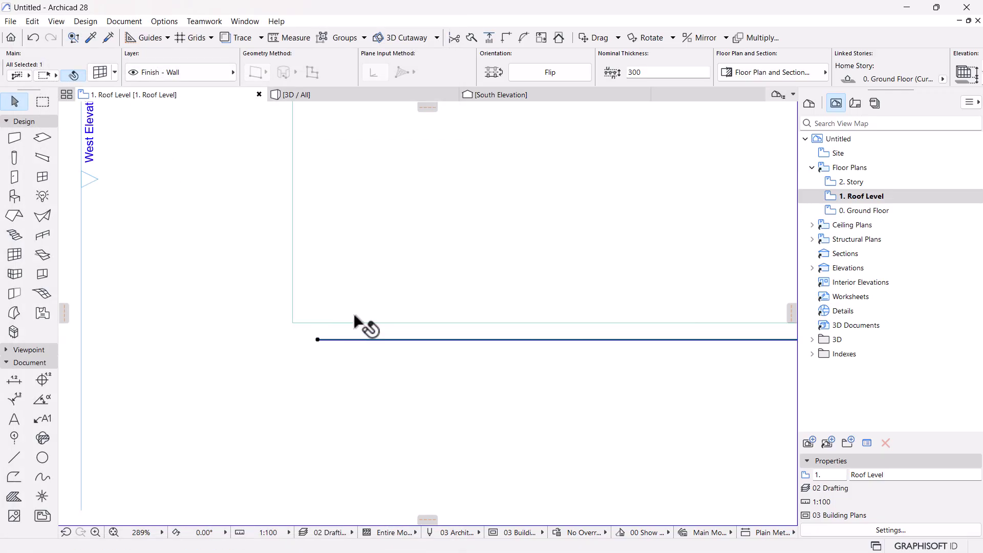
pyautogui.press('m')
pyautogui.click(360, 339)
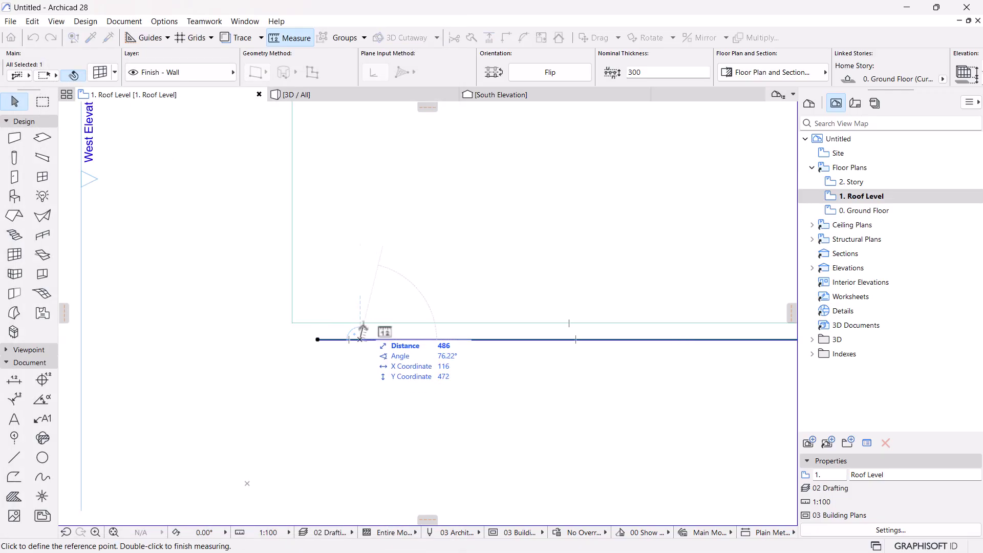
pyautogui.press('Escape')
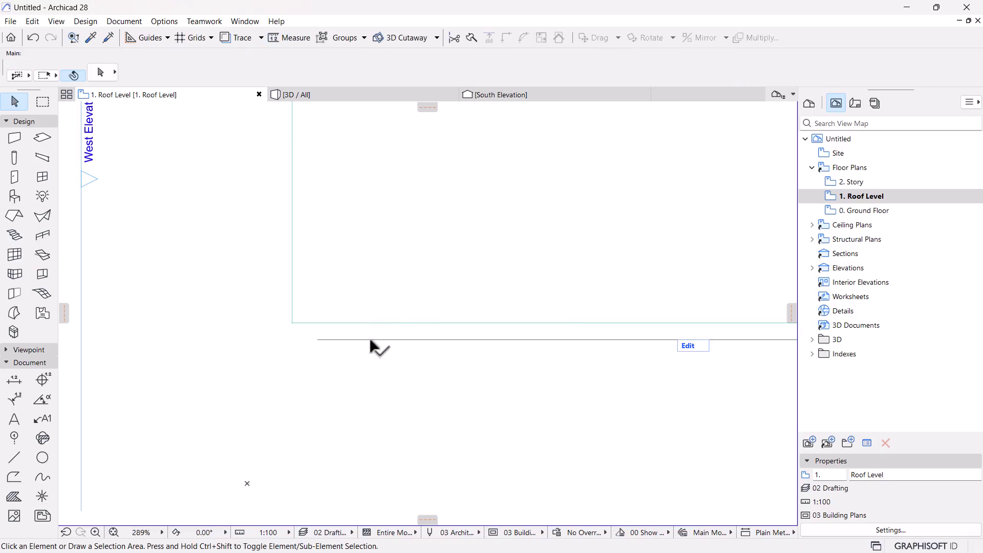
# Step: Mirror a copy of the south facade curtain wall about the roof's horizontal centre line onto the north side
pyautogui.click(369, 339)
pyautogui.hotkey('ctrl', 'alt', 'm')
pyautogui.scroll(-4, 369, 337)
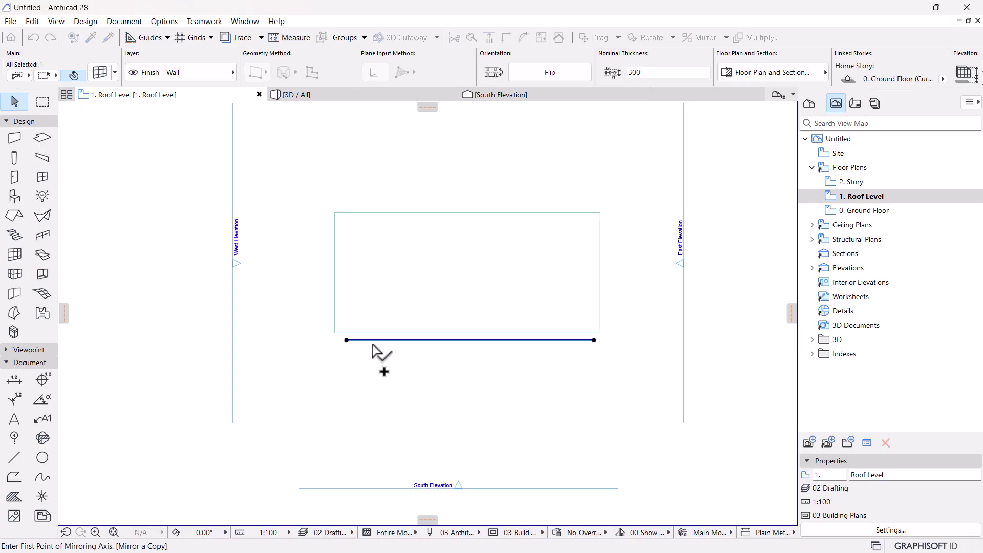
pyautogui.click(349, 303)
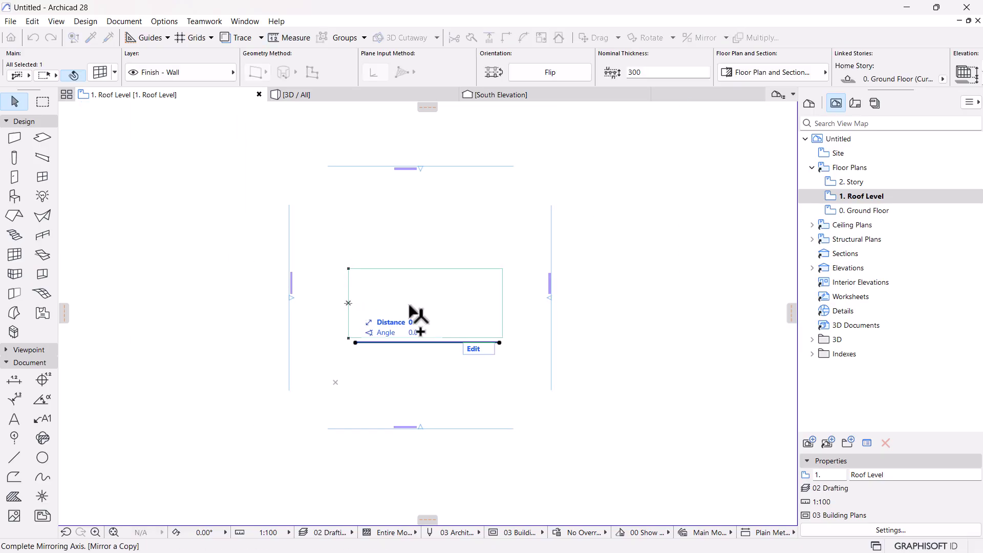
pyautogui.click(509, 303)
pyautogui.scroll(3, 415, 262)
pyautogui.press('Escape')
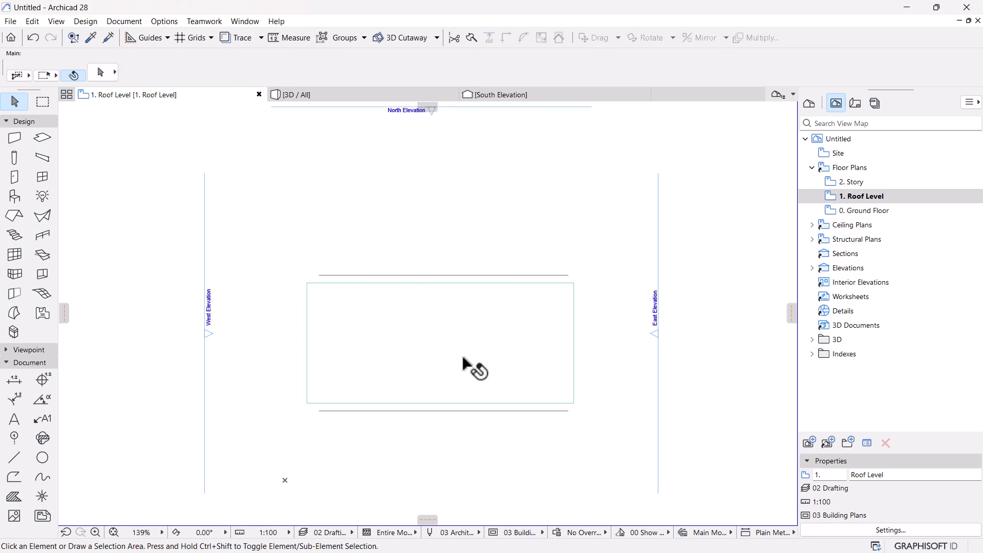
pyautogui.moveTo(472, 369); pyautogui.dragTo(484, 335, button='middle')
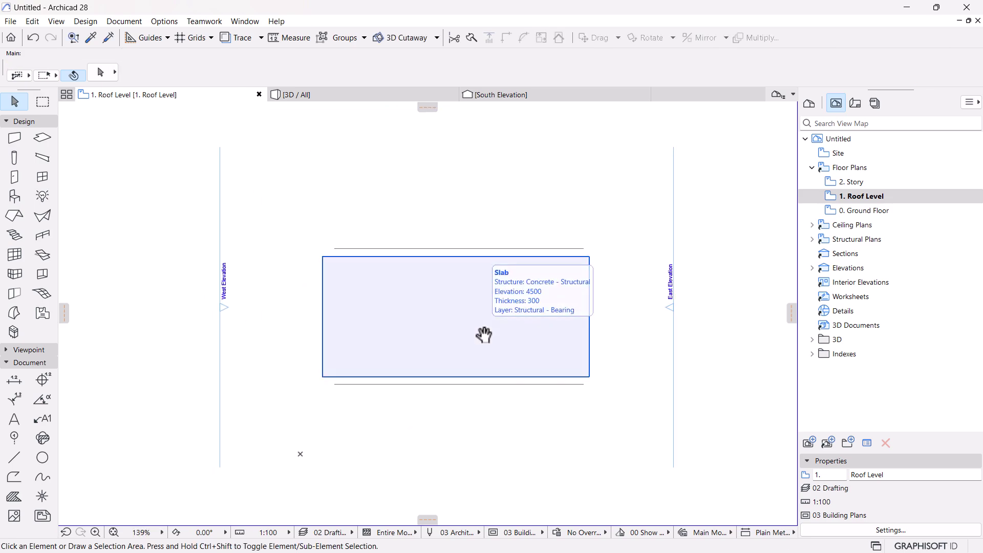
pyautogui.scroll(2, 480, 335)
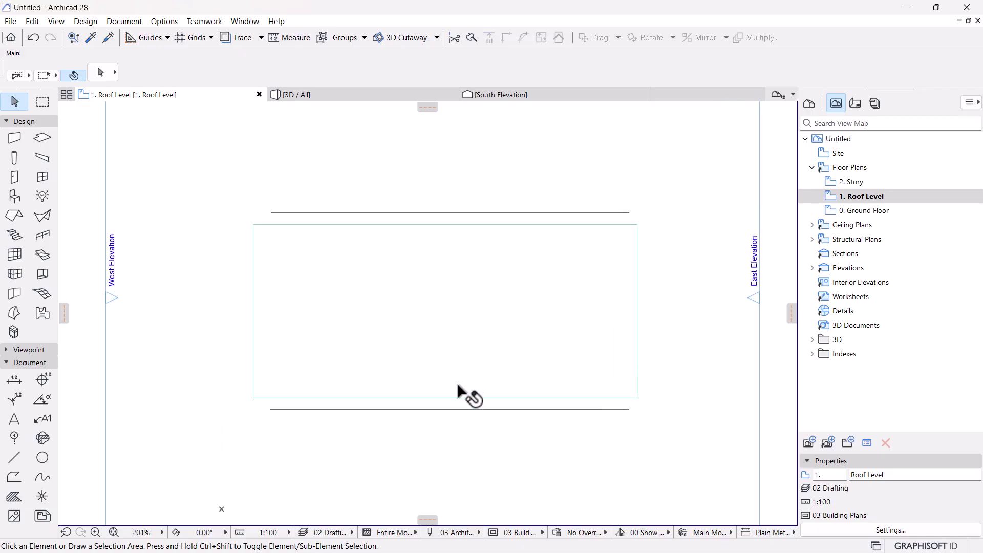
pyautogui.click(440, 404)
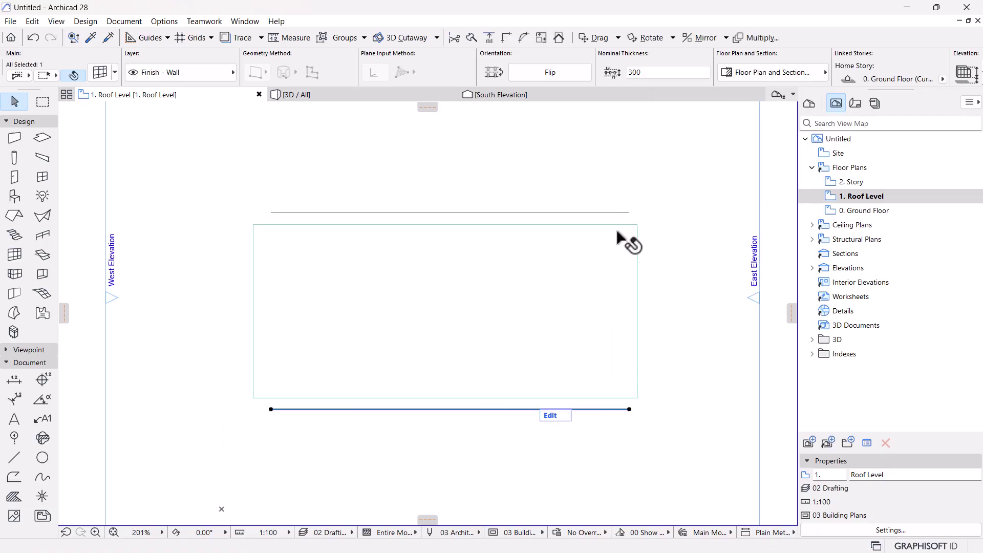
pyautogui.press('Escape')
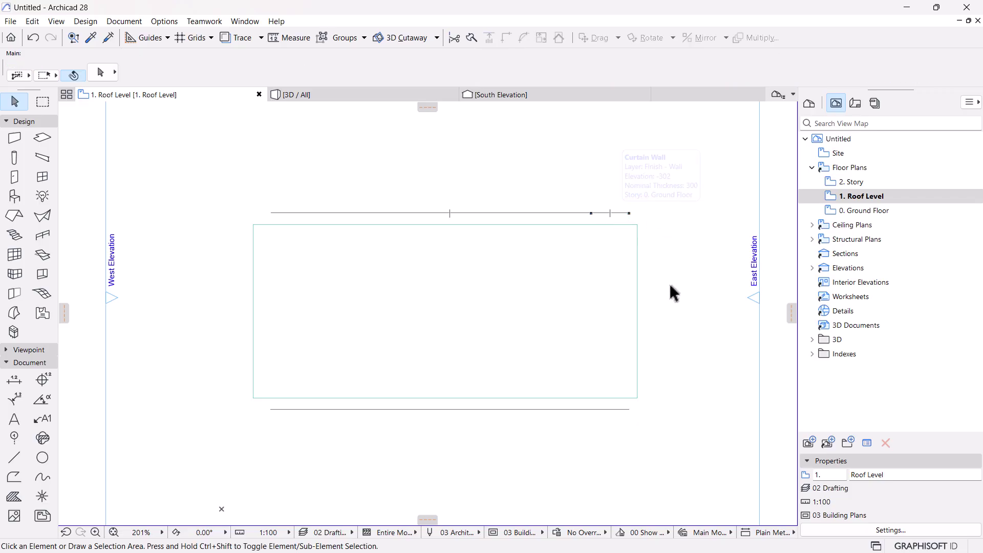
pyautogui.click(626, 409)
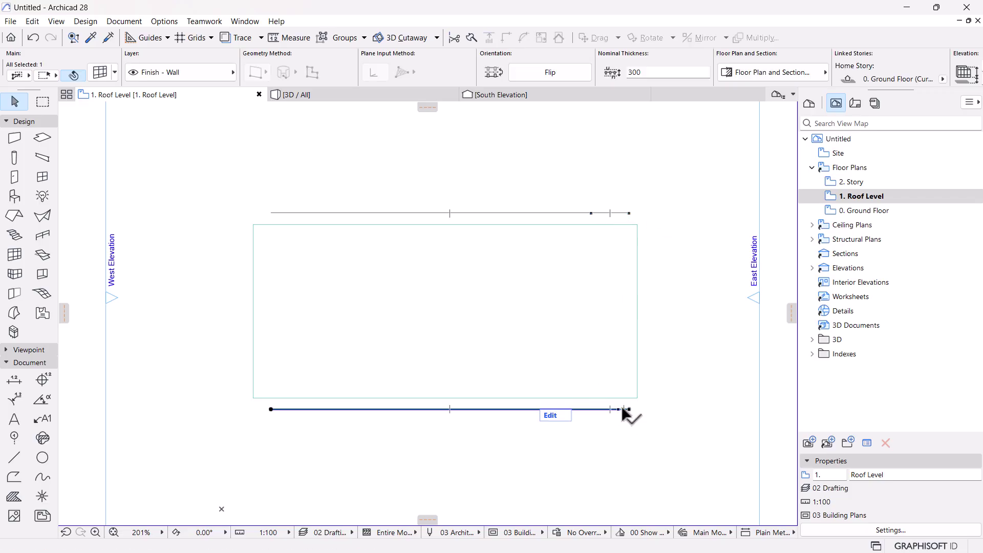
# Step: In 3D, draw a polygonal slab about 10200 mm long across the roof, joining the tops of the westernmost south and north strips
pyautogui.click(309, 88)
pyautogui.keyDown('shift'); pyautogui.moveTo(440, 391); pyautogui.dragTo(349, 336, button='middle'); pyautogui.keyUp('shift')
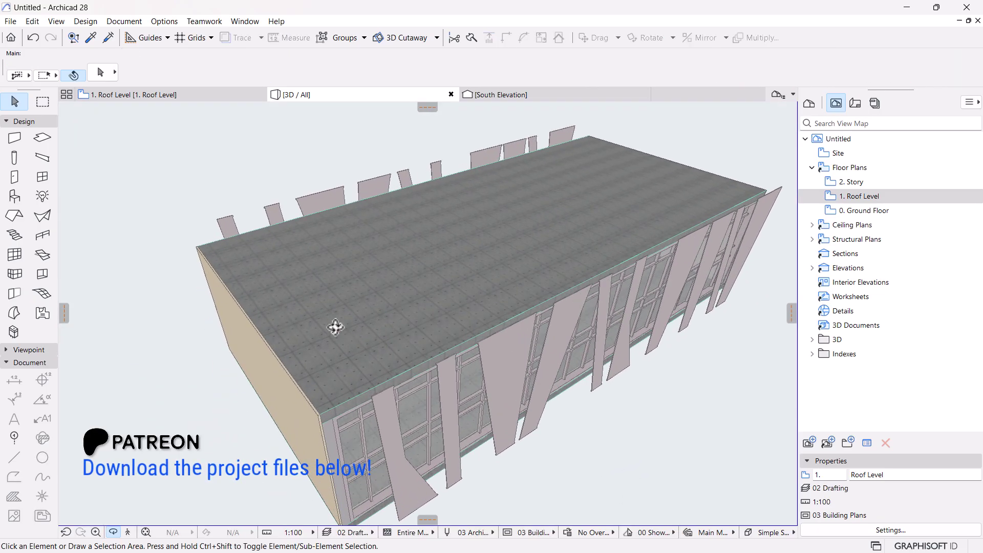
pyautogui.click(37, 141)
pyautogui.scroll(4, 225, 224)
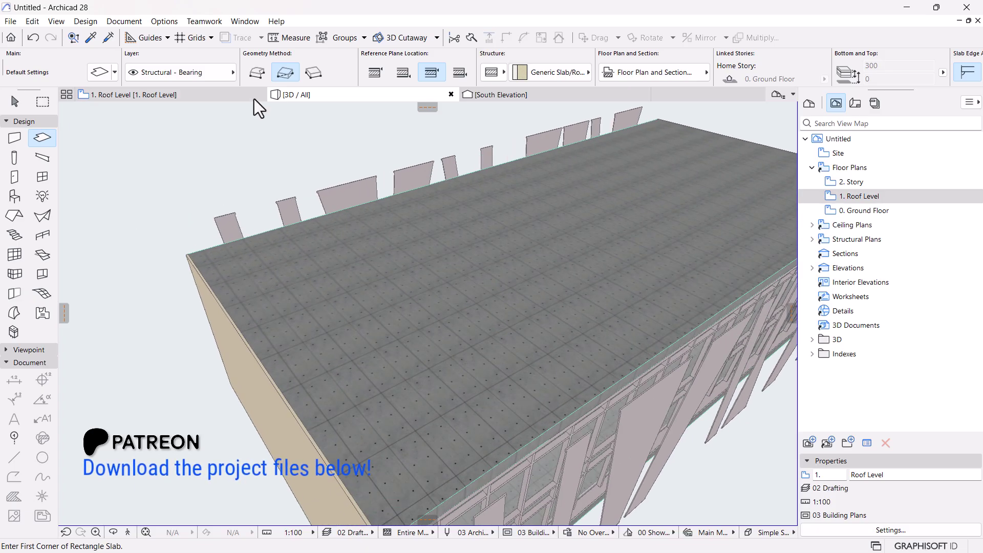
pyautogui.click(258, 72)
pyautogui.click(207, 218)
pyautogui.scroll(-2, 340, 401)
pyautogui.scroll(2, 356, 375)
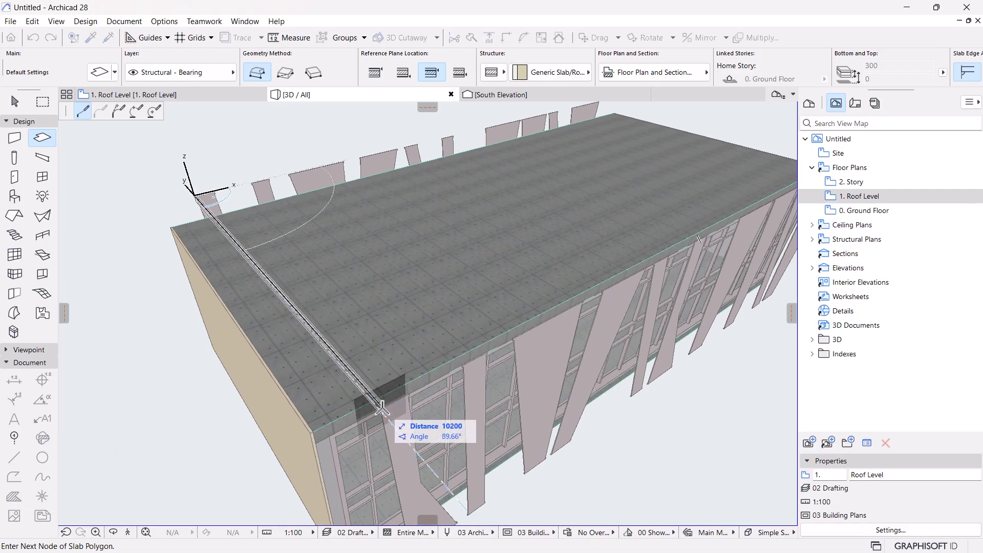
pyautogui.click(407, 392)
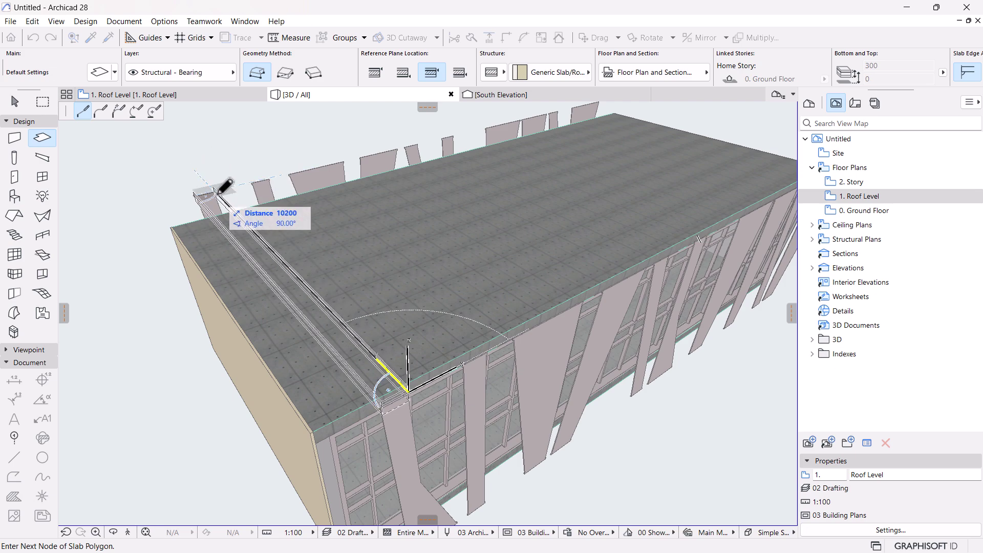
pyautogui.click(197, 190)
# Step: Change the new strip slab to a basic structure with Aluminium as its building material and a thickness of 50 mm
pyautogui.keyDown('shift'); pyautogui.click(267, 260); pyautogui.keyUp('shift')
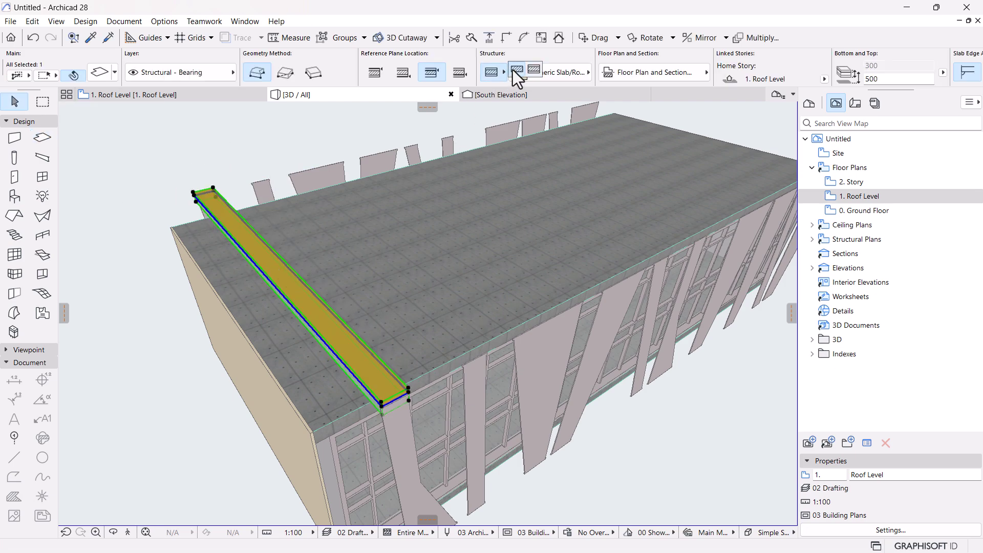
pyautogui.click(513, 70)
pyautogui.click(551, 74)
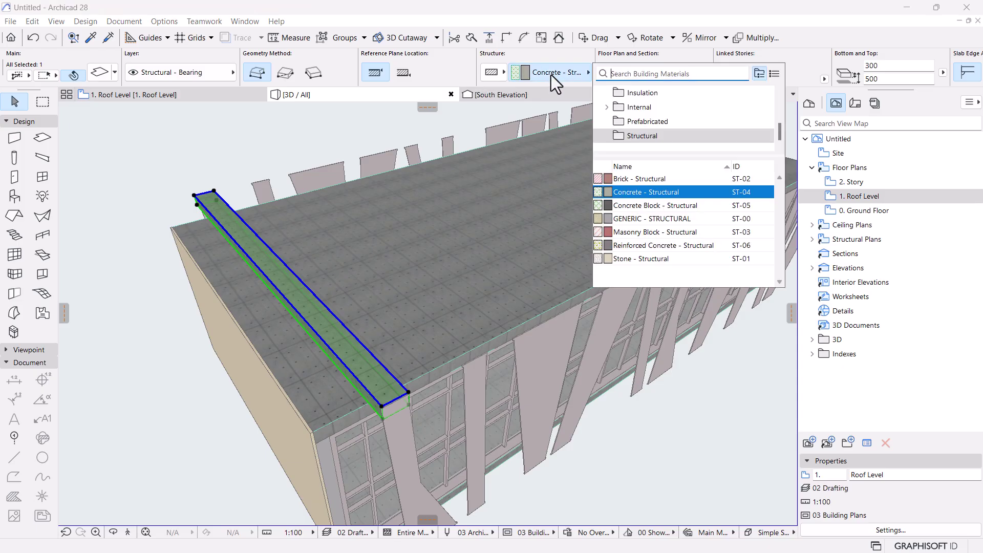
pyautogui.write('al')
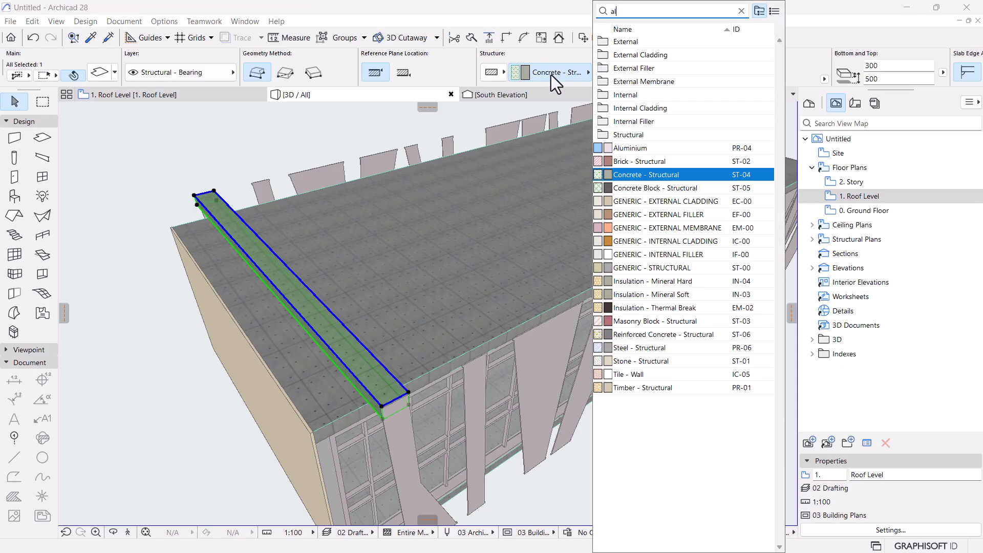
pyautogui.click(627, 148)
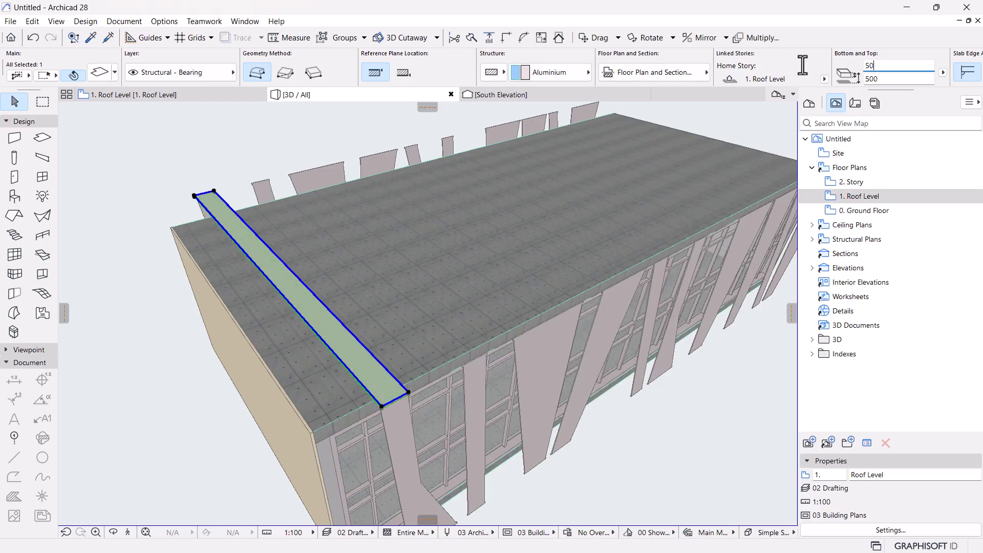
pyautogui.click(223, 139)
# Step: Offset the strip slab's west edge inward about 27 mm to align it with the north facade strip
pyautogui.press('o')
pyautogui.moveTo(224, 140); pyautogui.dragTo(529, 312)
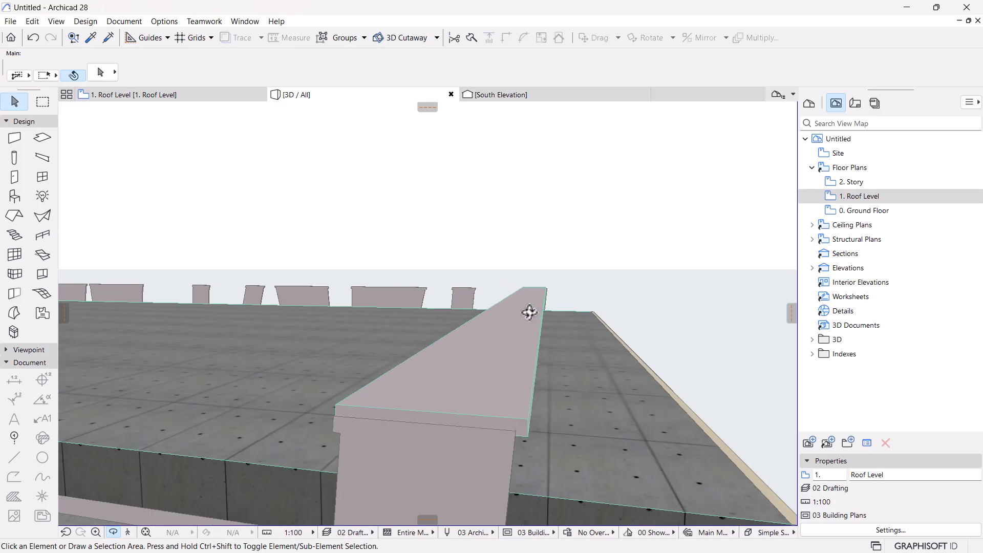
pyautogui.click(533, 408)
pyautogui.click(644, 460)
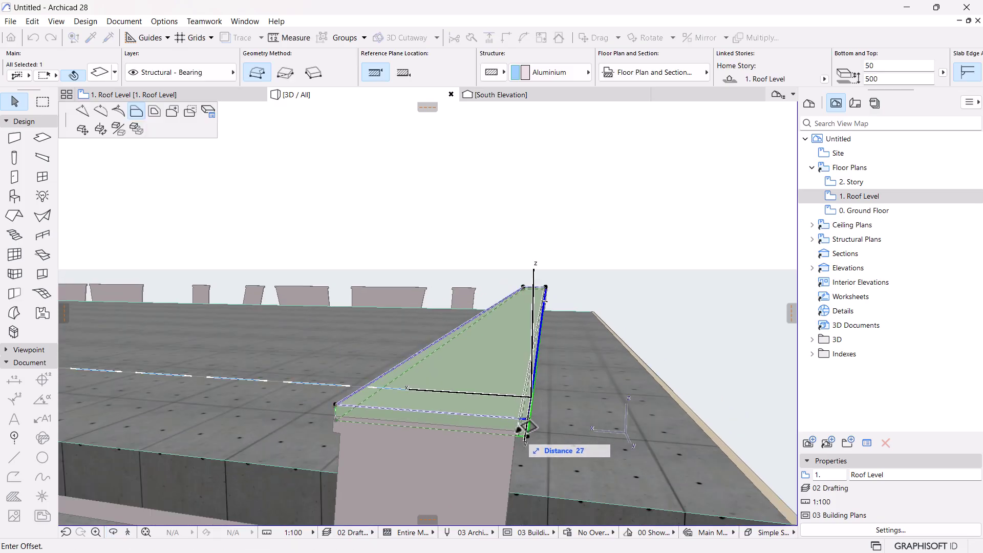
pyautogui.click(527, 428)
pyautogui.press('Escape')
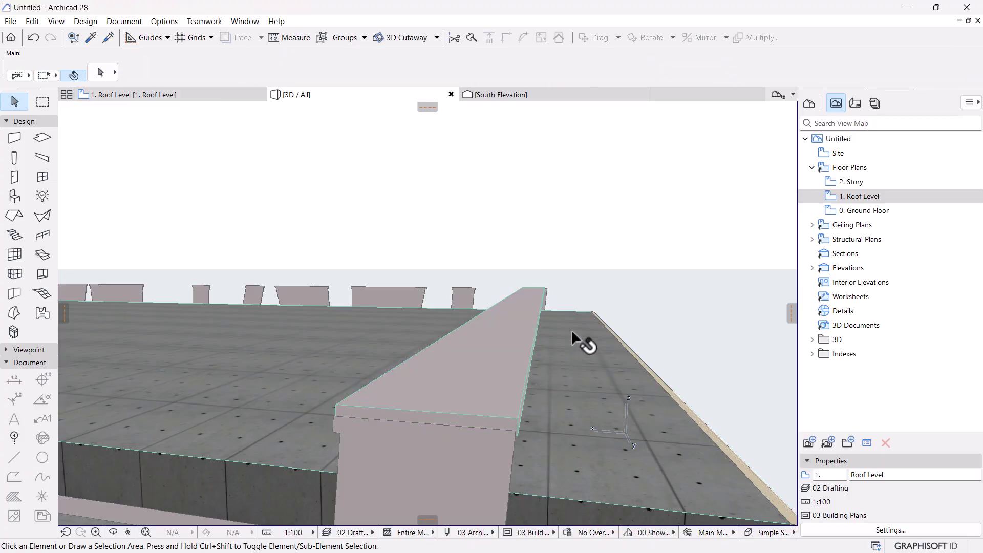
# Step: Move the strip slab's southwest corner node about 54 mm west to meet the top corner of the south facade strip
pyautogui.keyDown('shift'); pyautogui.moveTo(555, 347); pyautogui.dragTo(246, 384, button='middle'); pyautogui.keyUp('shift')
pyautogui.scroll(8, 307, 340)
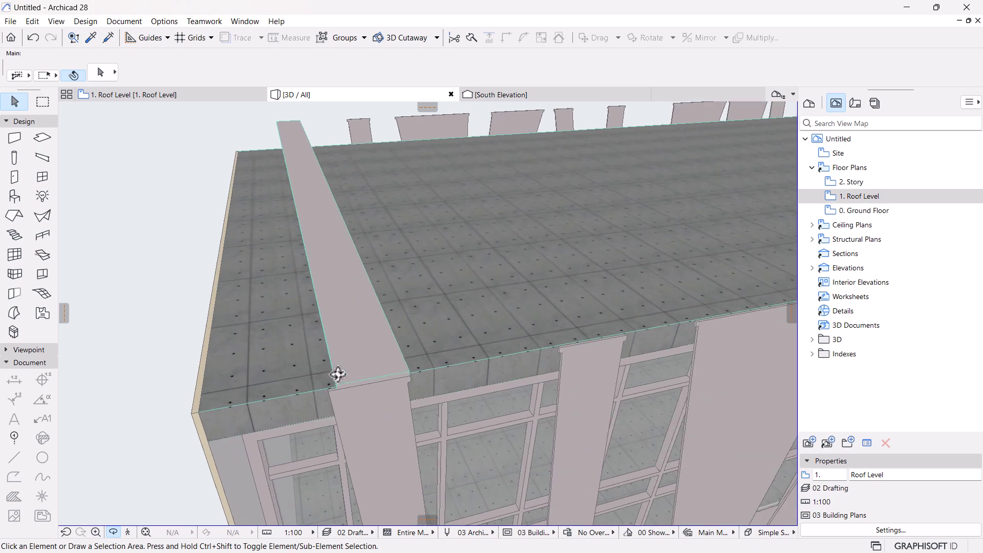
pyautogui.click(333, 429)
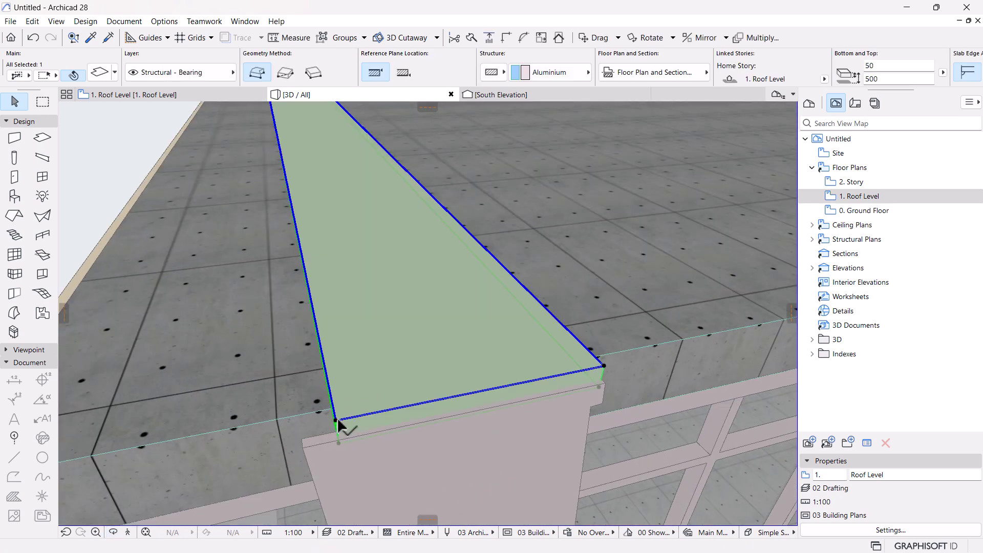
pyautogui.click(337, 421)
pyautogui.click(83, 110)
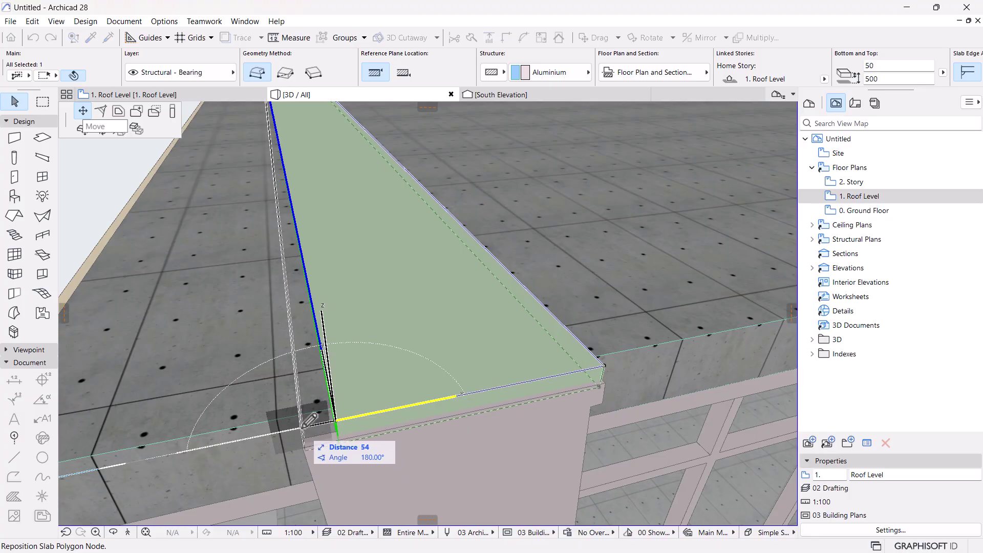
pyautogui.click(306, 444)
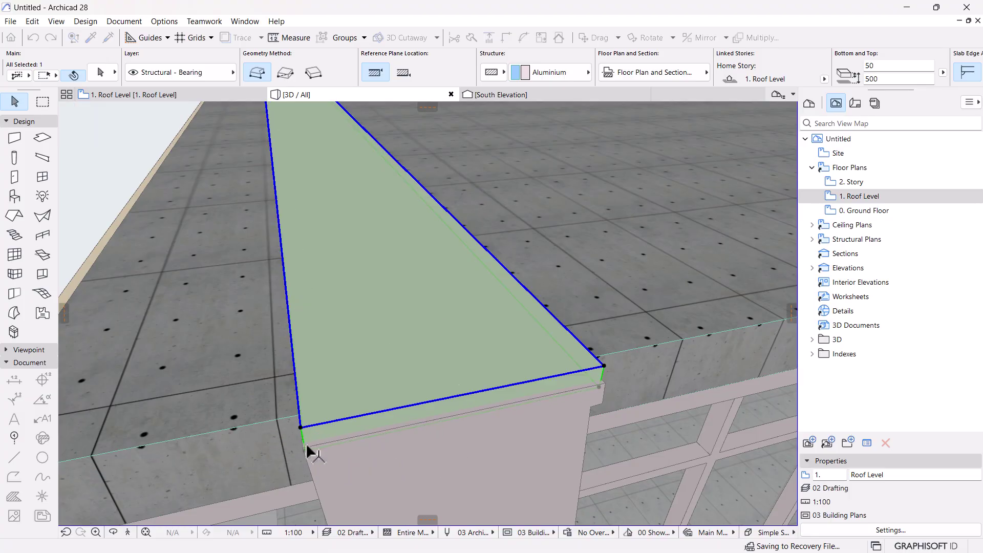
# Step: Reposition the strip slab's southeast corner node at the top of the south facade strip and check the slab from both sides
pyautogui.click(605, 368)
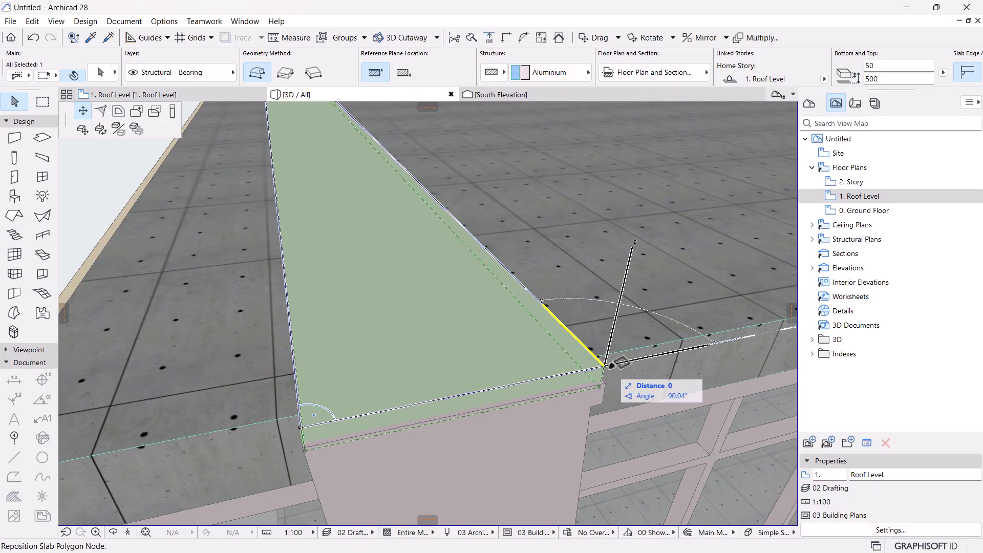
pyautogui.scroll(3, 609, 380)
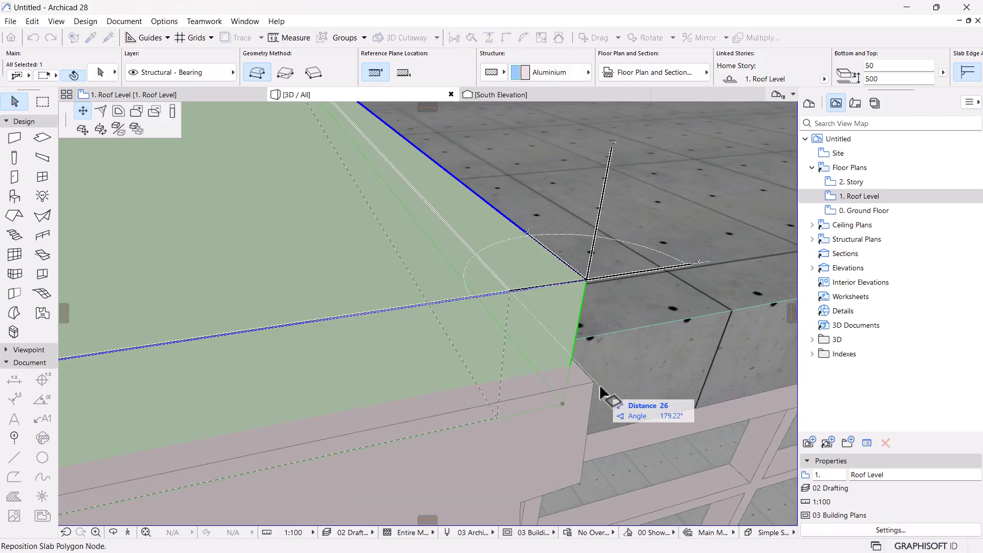
pyautogui.click(661, 311)
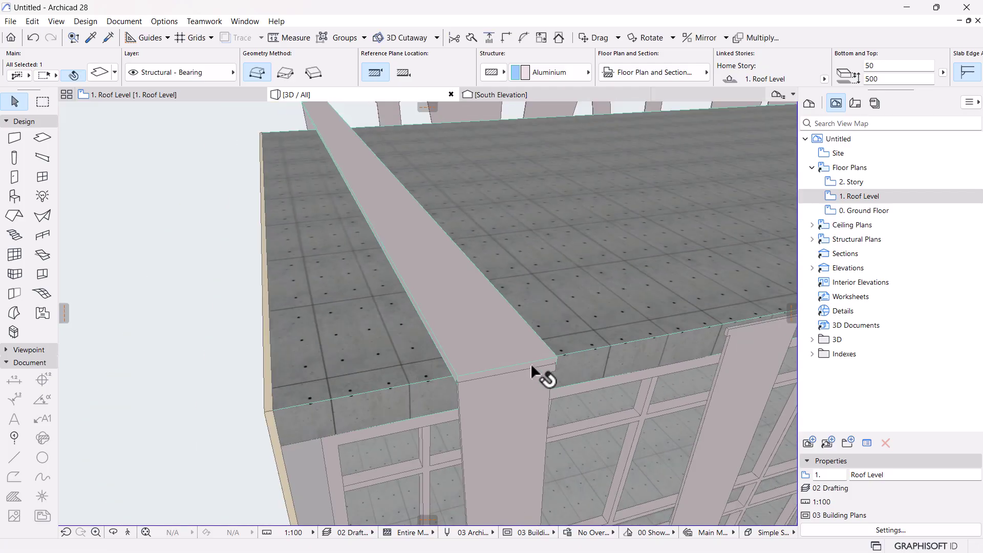
pyautogui.scroll(-5, 386, 352)
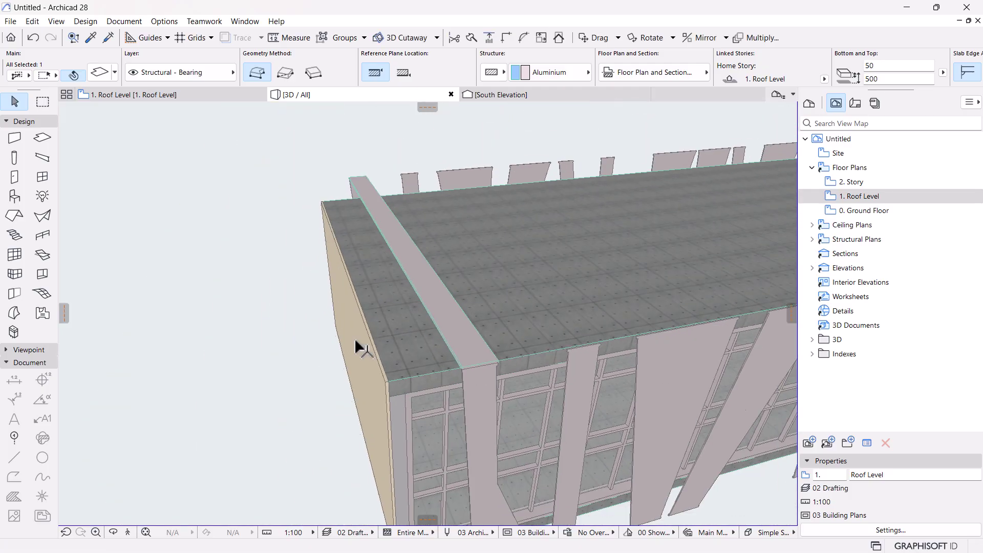
pyautogui.keyDown('shift'); pyautogui.moveTo(394, 345); pyautogui.dragTo(433, 351, button='middle'); pyautogui.keyUp('shift')
pyautogui.keyDown('shift'); pyautogui.moveTo(377, 270); pyautogui.dragTo(468, 391, button='middle'); pyautogui.keyUp('shift')
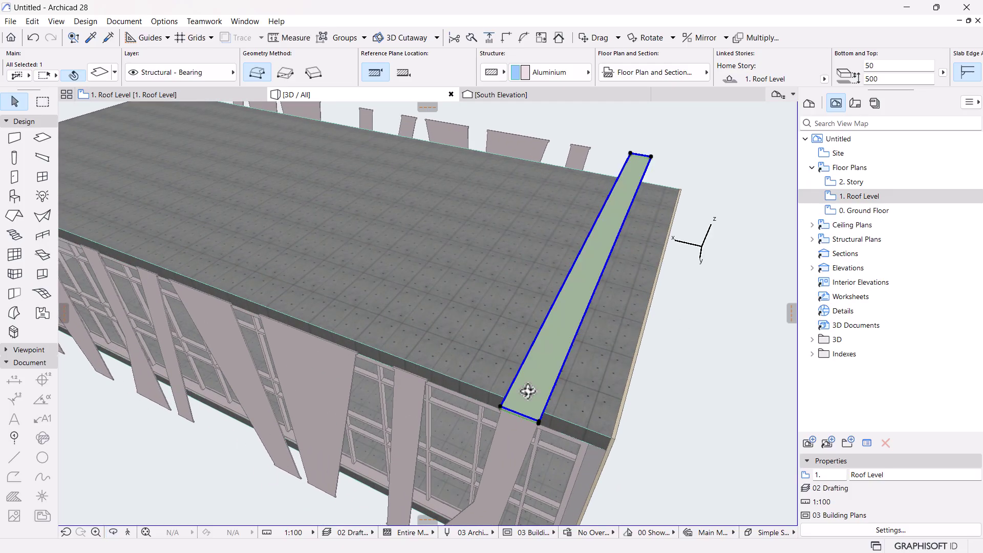
# Step: Copy the strip slab east so its end sits on the top of the second facade strip, and check the south side
pyautogui.hotkey('ctrl', 'alt', 'd')
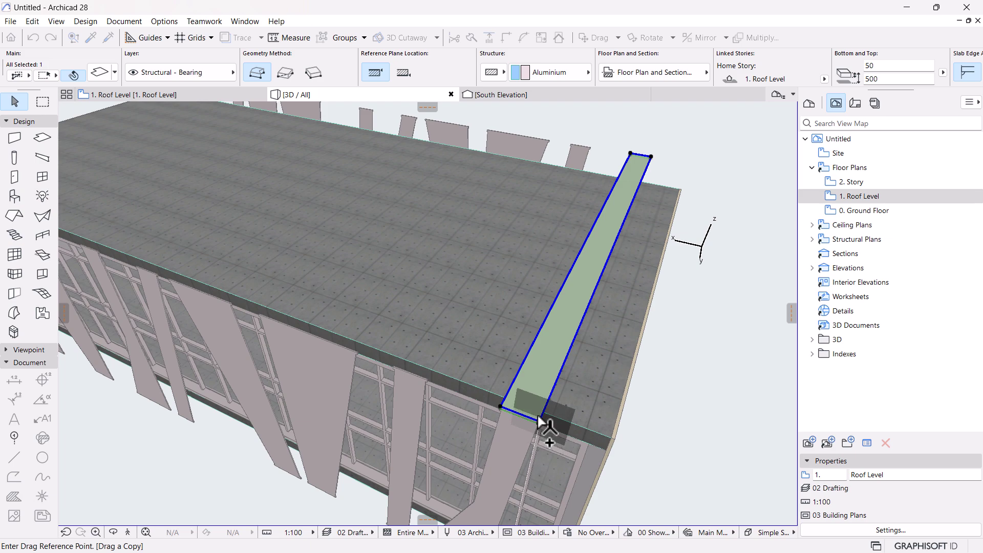
pyautogui.click(539, 421)
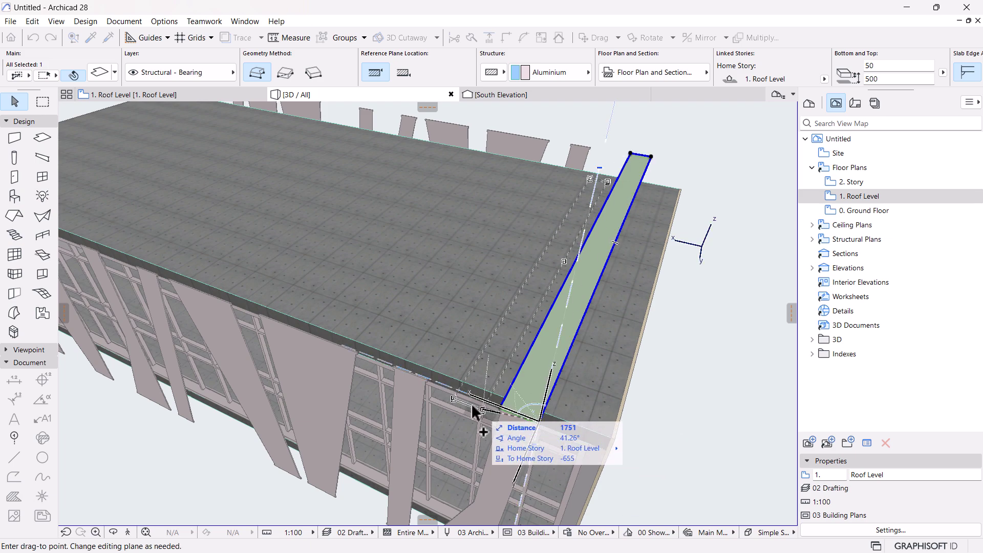
pyautogui.click(428, 382)
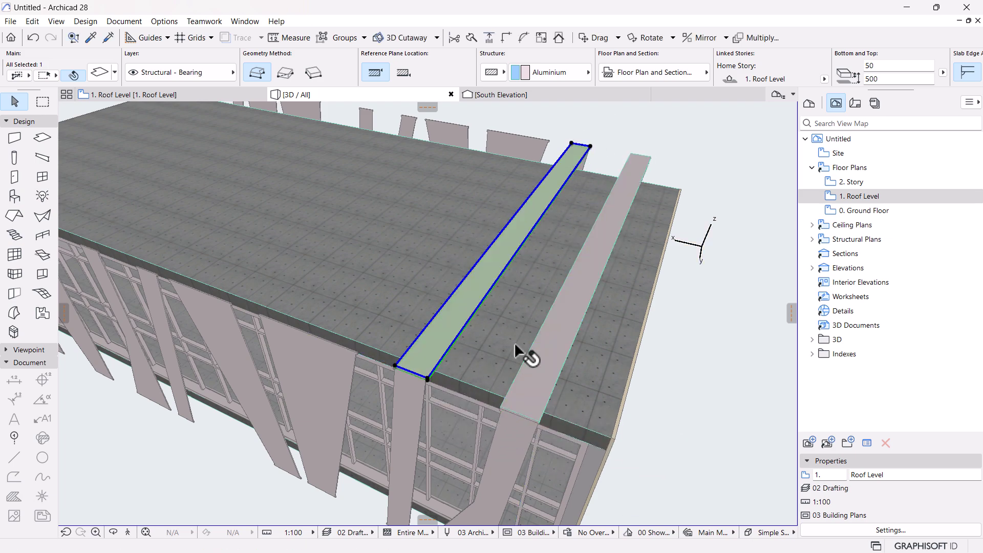
pyautogui.moveTo(507, 352)
pyautogui.mouseDown()
pyautogui.moveTo(616, 398)
pyautogui.moveTo(289, 349)
pyautogui.moveTo(384, 329)
pyautogui.moveTo(313, 317)
pyautogui.moveTo(277, 292)
pyautogui.moveTo(308, 340)
pyautogui.moveTo(518, 352)
pyautogui.mouseUp()
pyautogui.click(428, 358)
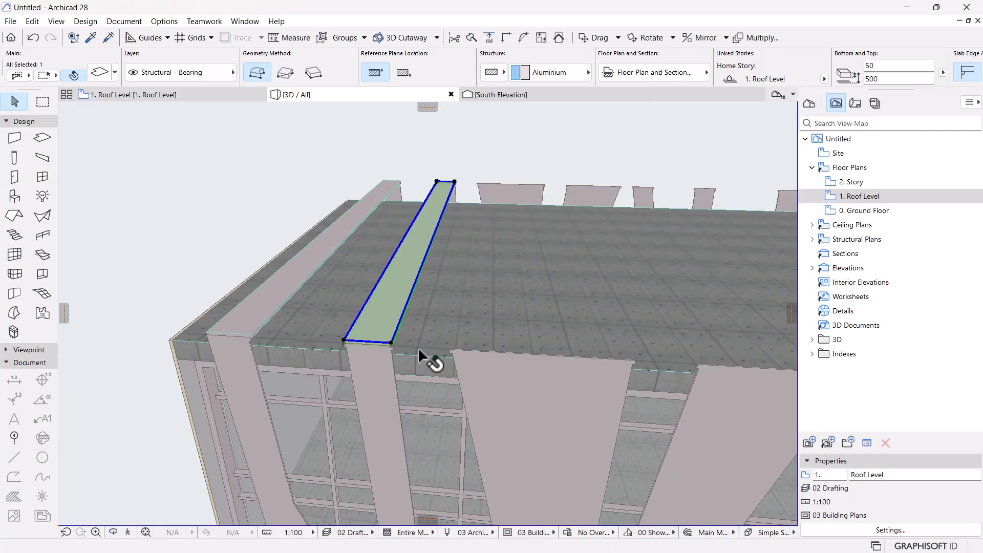
# Step: Copy the second strip slab from its southwest corner to the top west corner of the third south facade strip
pyautogui.hotkey('ctrl', 'shift', 'd')
pyautogui.click(344, 341)
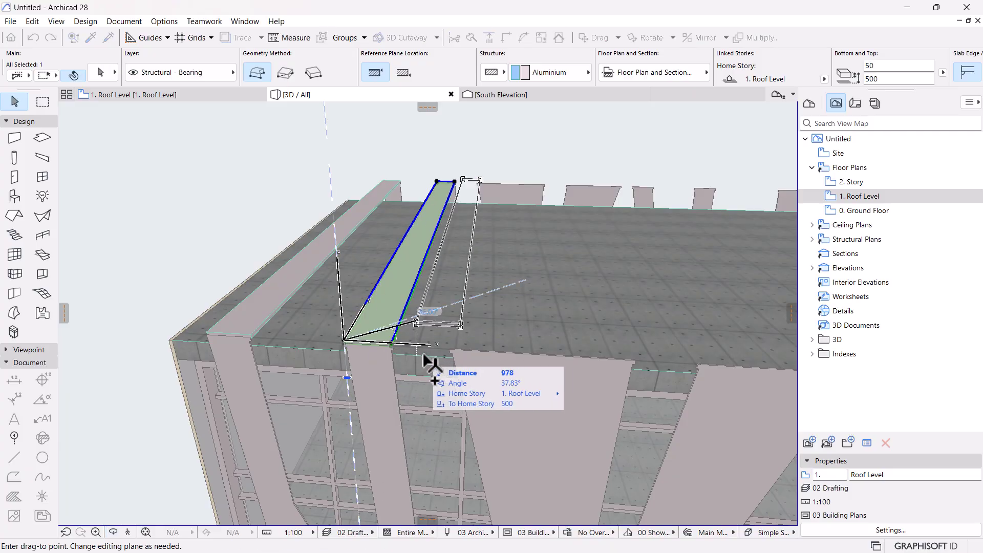
pyautogui.click(451, 351)
pyautogui.keyDown('shift'); pyautogui.moveTo(461, 362); pyautogui.dragTo(433, 355, button='middle'); pyautogui.keyUp('shift')
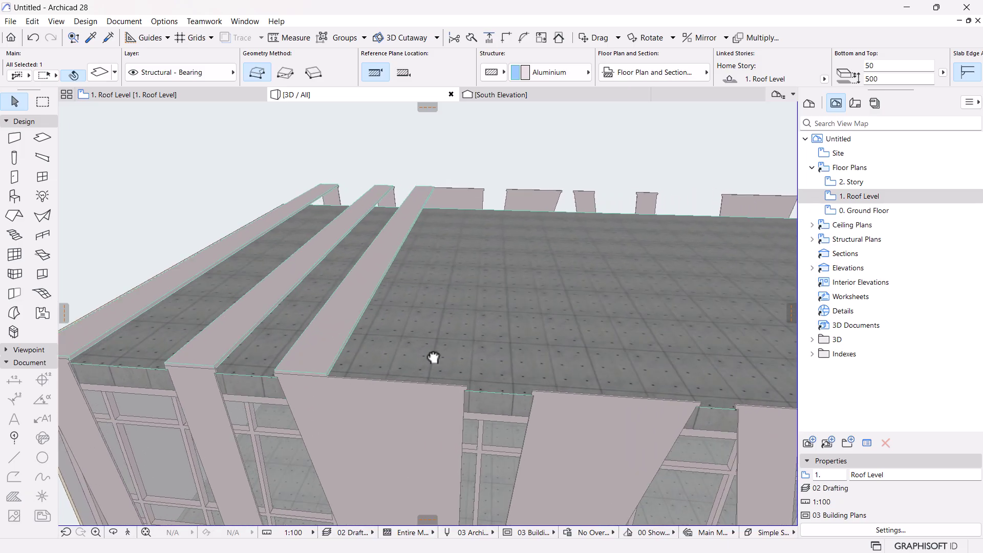
# Step: Offset the third slab's east edge outward to line up with the top east corner of its wide facade strip
pyautogui.click(338, 356)
pyautogui.click(467, 387)
pyautogui.keyDown('shift'); pyautogui.moveTo(476, 279); pyautogui.dragTo(419, 365, button='middle'); pyautogui.keyUp('shift')
pyautogui.scroll(3, 362, 391)
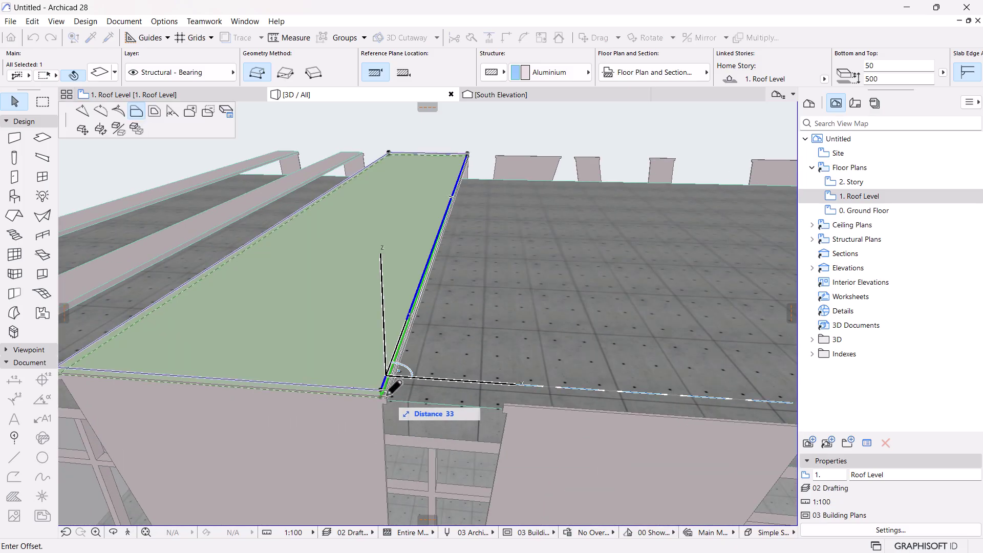
pyautogui.press('Escape')
pyautogui.scroll(-3, 417, 401)
pyautogui.moveTo(417, 402); pyautogui.dragTo(379, 410, button='middle')
pyautogui.click(379, 409)
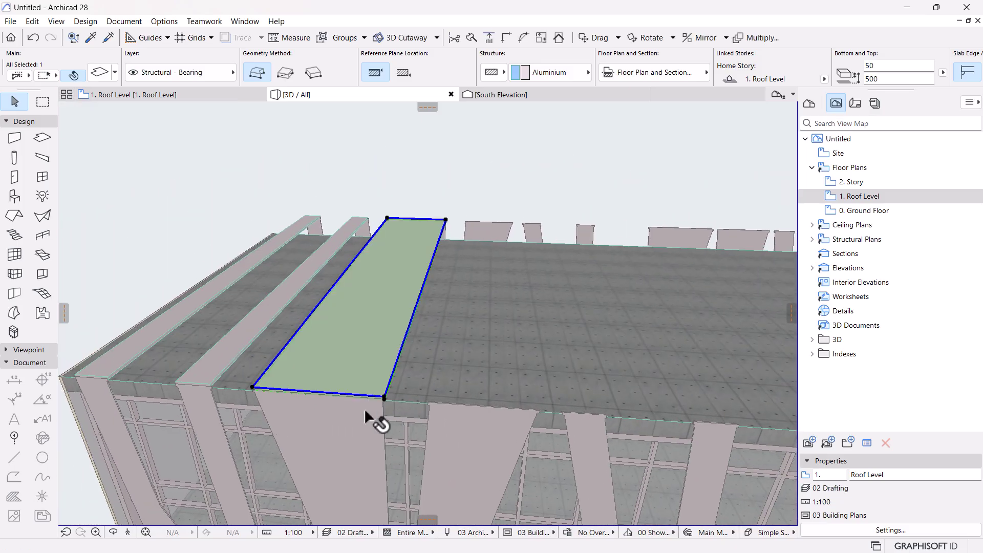
# Step: Copy the wide third slab to the fourth facade strip and offset its east edge inward to match that strip's top width
pyautogui.hotkey('ctrl', 'shift', 'd')
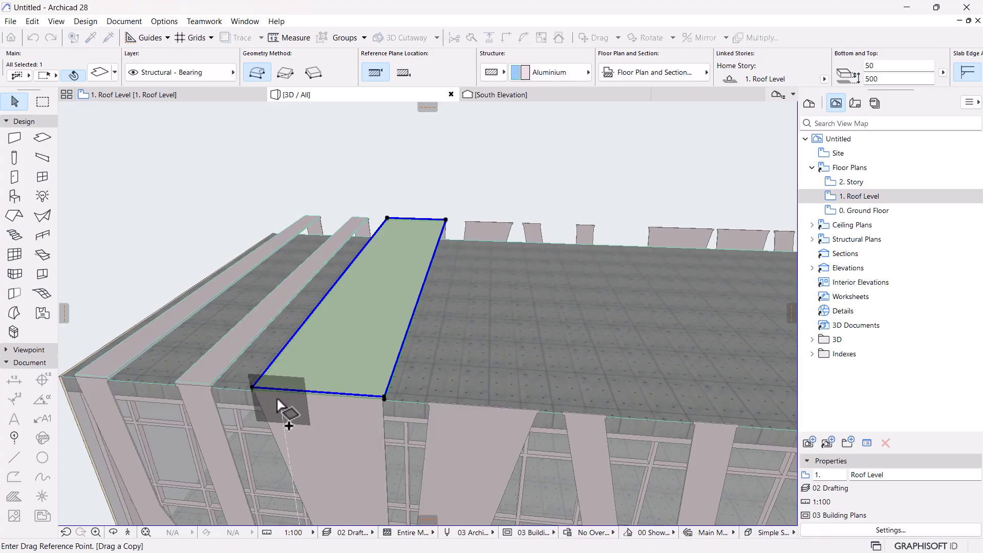
pyautogui.click(253, 388)
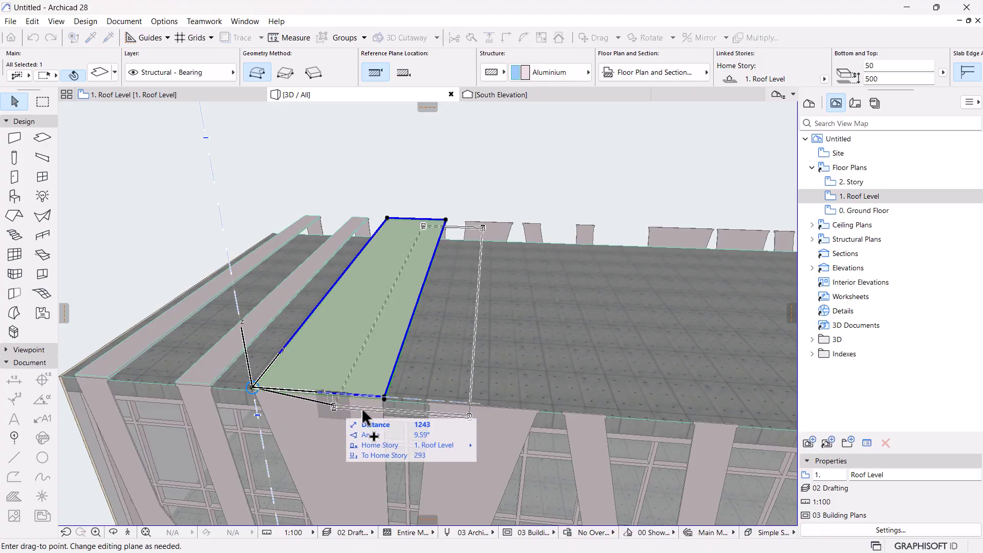
pyautogui.click(428, 400)
pyautogui.click(570, 395)
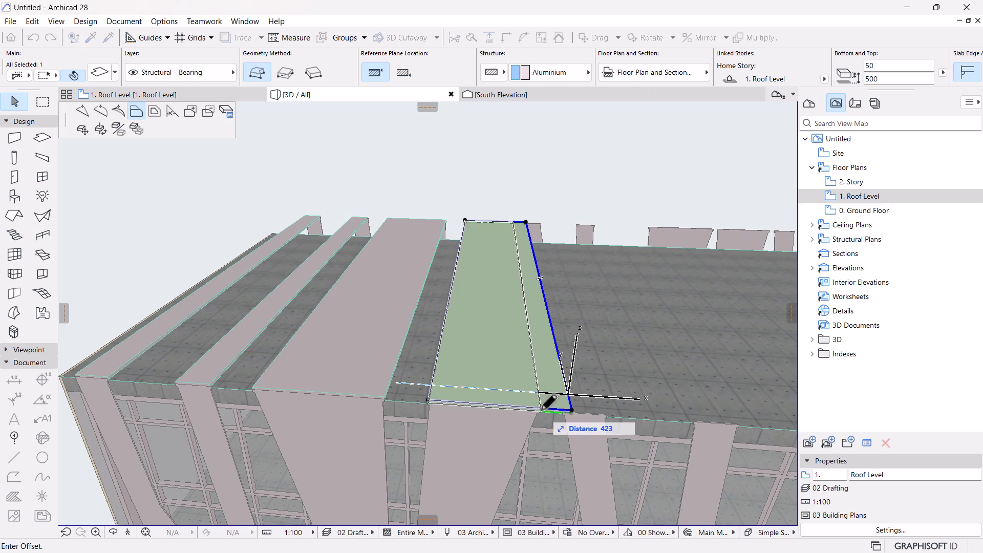
pyautogui.click(525, 400)
pyautogui.press('Escape')
pyautogui.moveTo(525, 399); pyautogui.dragTo(471, 398, button='middle')
pyautogui.scroll(2, 426, 377)
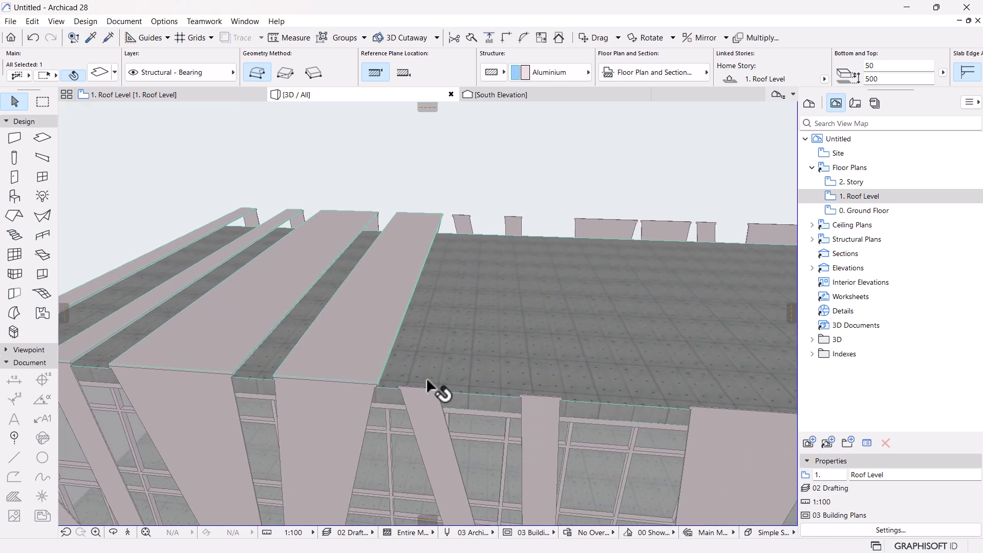
pyautogui.scroll(-2, 426, 377)
# Step: Copy the fourth slab to the fifth facade strip and offset its east edge inward to match the narrow strip top
pyautogui.click(340, 386)
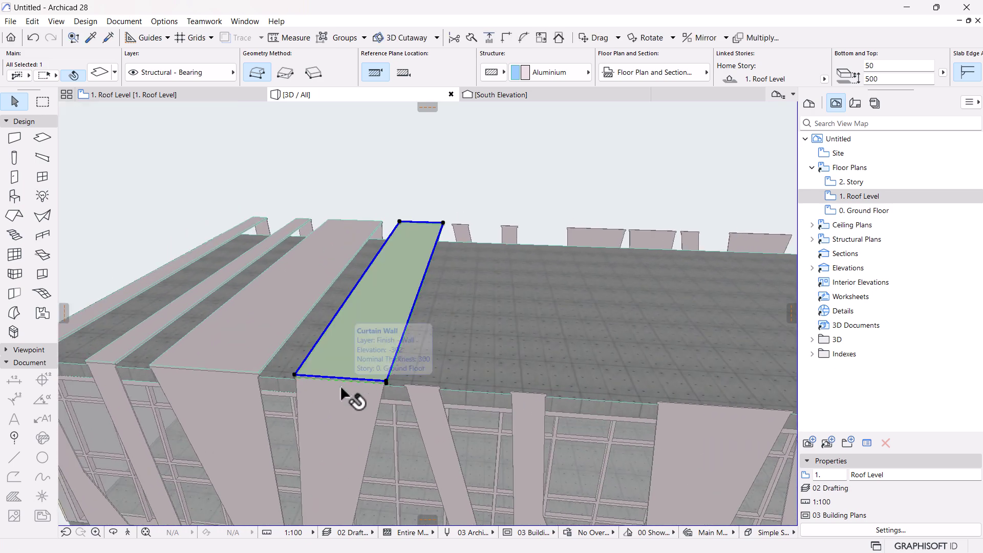
pyautogui.hotkey('ctrl', 'd')
pyautogui.click(295, 376)
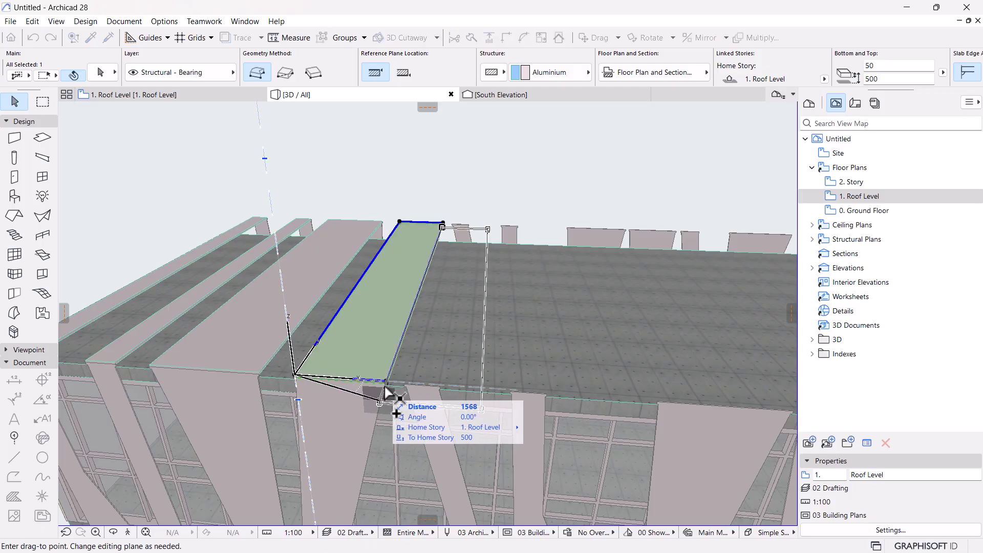
pyautogui.click(404, 382)
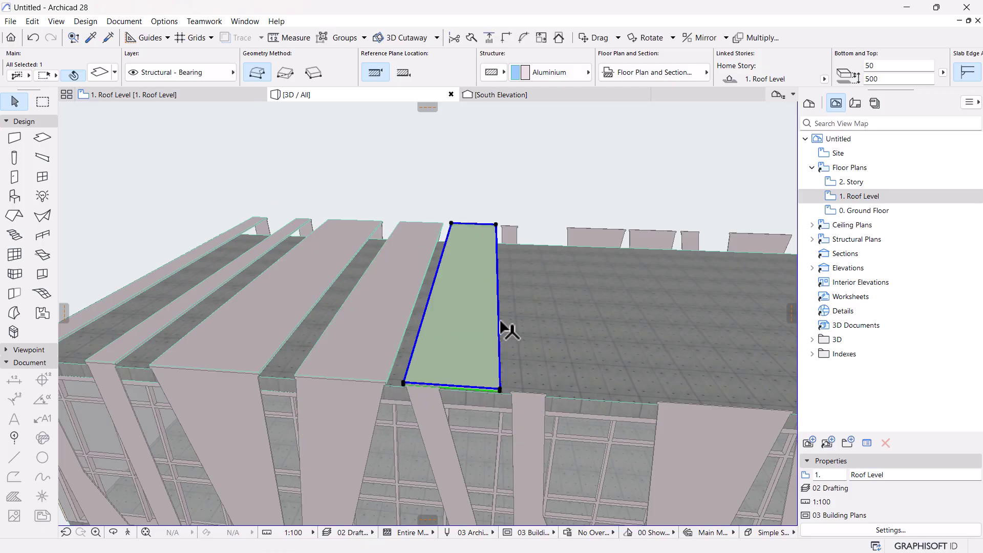
pyautogui.click(499, 323)
pyautogui.click(448, 377)
pyautogui.keyDown('shift'); pyautogui.moveTo(448, 381); pyautogui.dragTo(432, 411, button='middle'); pyautogui.keyUp('shift')
# Step: Copy the narrow fifth slab 1732 mm east onto the top corner of the sixth facade strip
pyautogui.hotkey('ctrl', 'd')
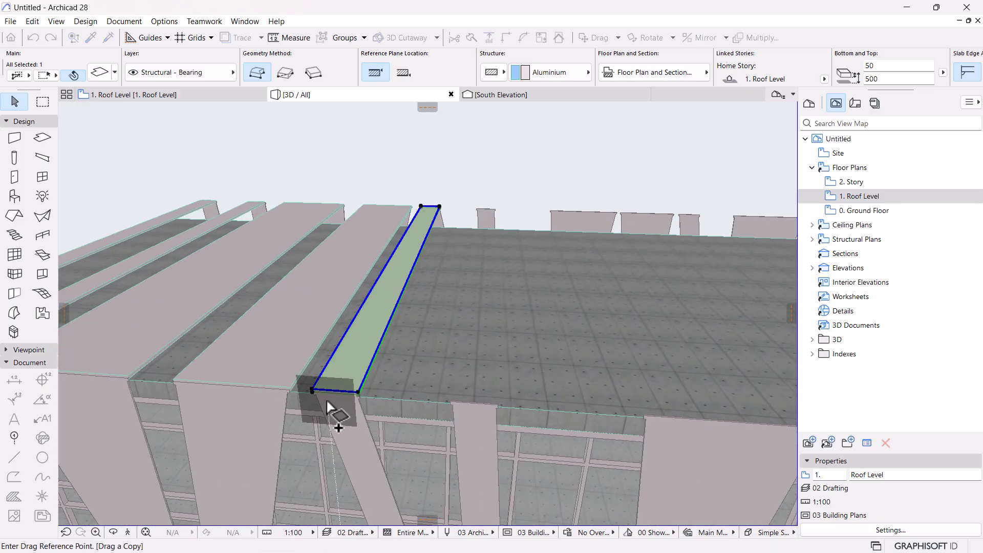
pyautogui.click(313, 391)
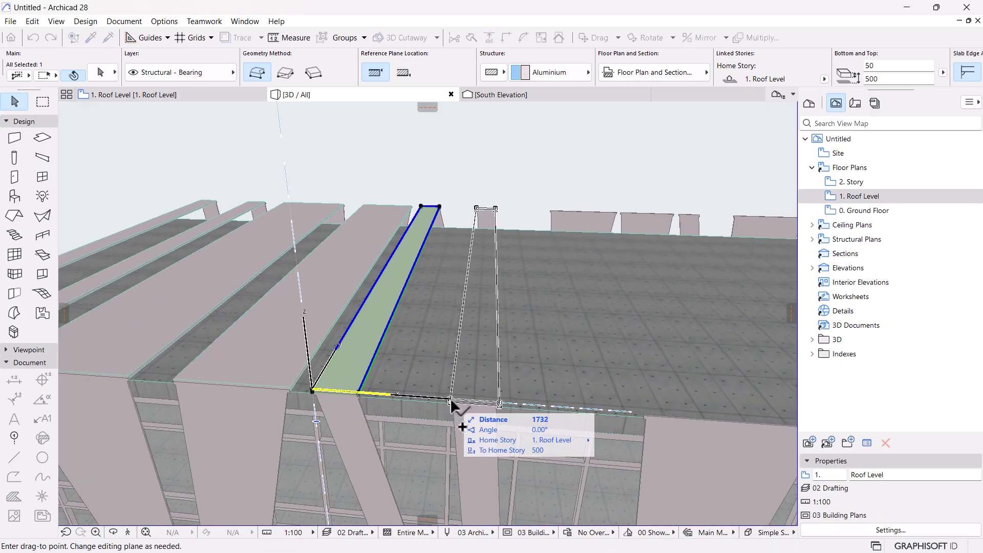
pyautogui.click(452, 402)
pyautogui.keyDown('shift'); pyautogui.moveTo(502, 393); pyautogui.dragTo(428, 391, button='middle'); pyautogui.keyUp('shift')
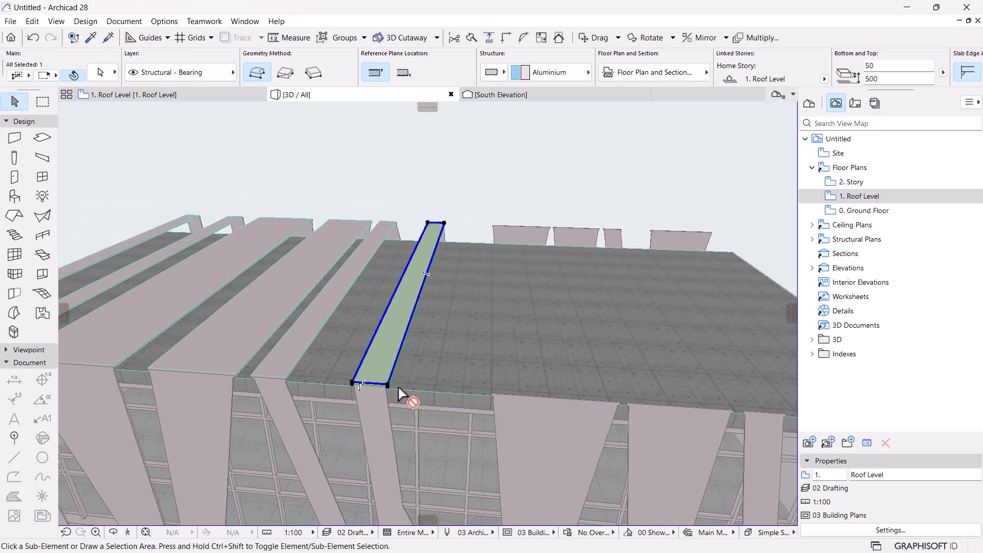
# Step: Copy the sixth slab 2261 mm east to the seventh facade strip and widen it to that strip's top east corner
pyautogui.hotkey('ctrl', 'd')
pyautogui.click(353, 384)
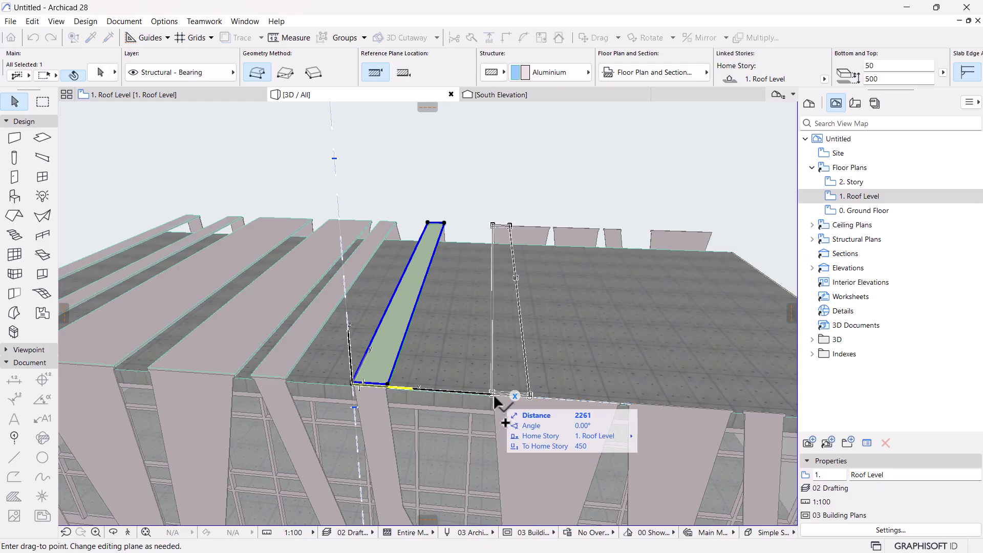
pyautogui.click(494, 397)
pyautogui.click(529, 392)
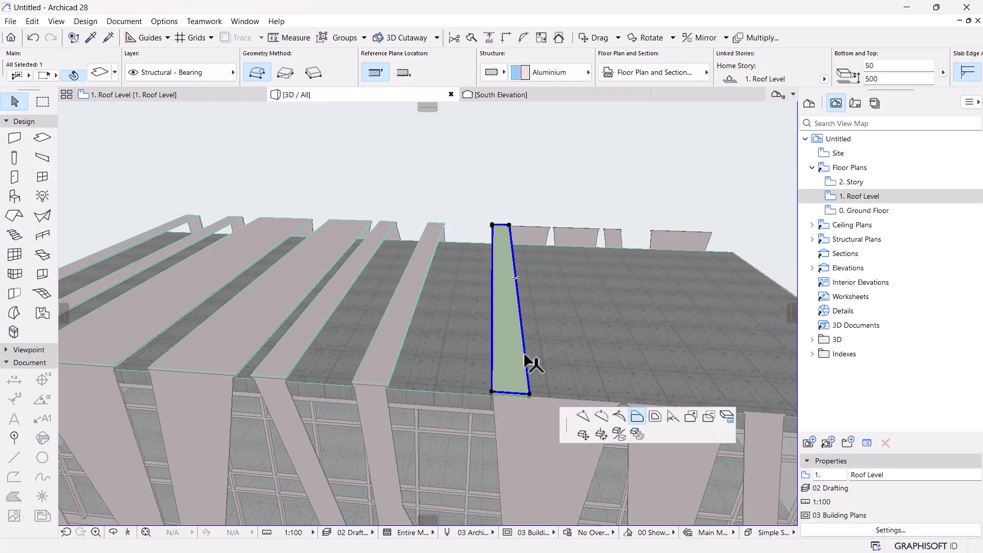
pyautogui.click(619, 401)
pyautogui.keyDown('shift'); pyautogui.moveTo(620, 401); pyautogui.dragTo(523, 433, button='middle'); pyautogui.keyUp('shift')
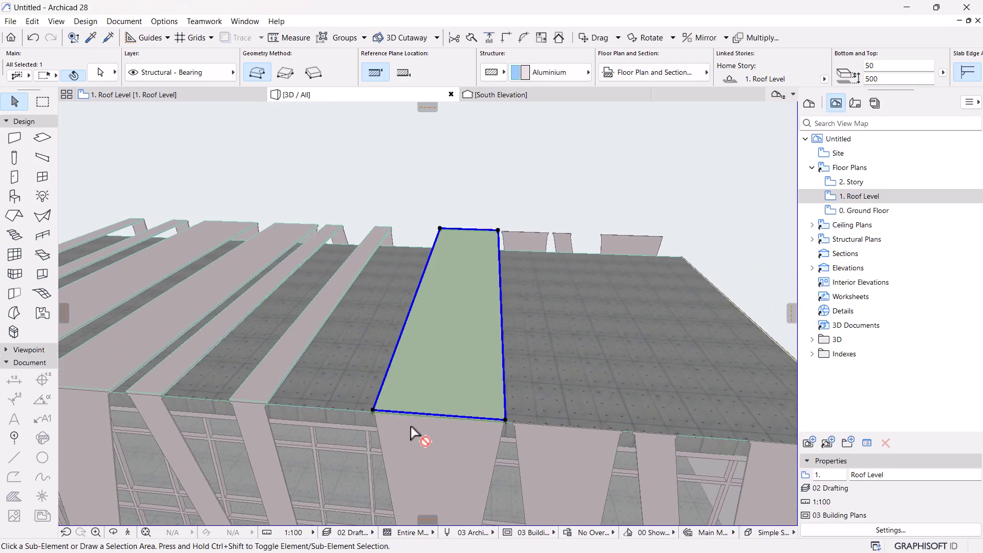
# Step: Copy the seventh slab 2070 mm east to the eighth facade strip and offset its east edge inward to fit
pyautogui.hotkey('ctrl', 'd')
pyautogui.click(373, 410)
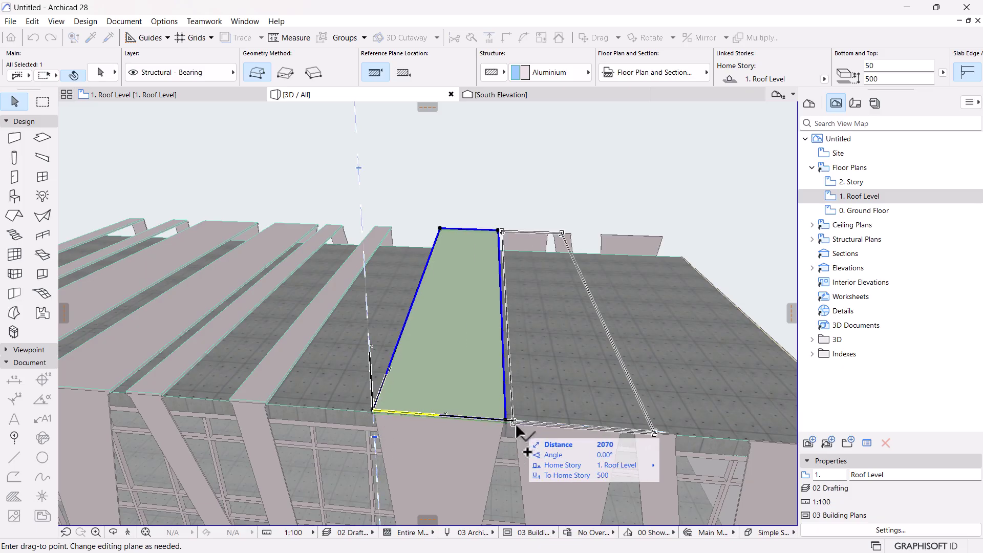
pyautogui.click(513, 421)
pyautogui.click(632, 423)
pyautogui.keyDown('shift'); pyautogui.moveTo(633, 423); pyautogui.dragTo(509, 426, button='middle'); pyautogui.keyUp('shift')
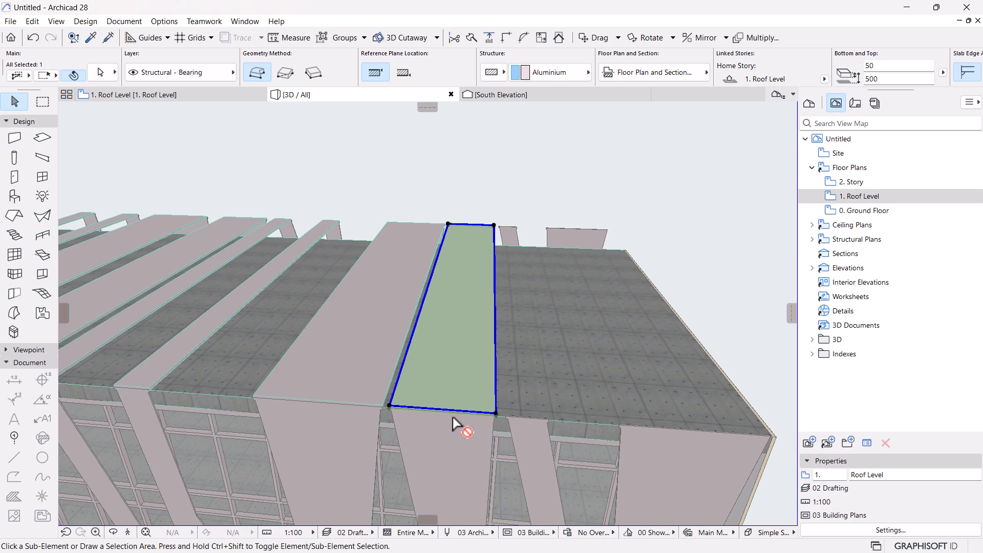
# Step: Copy the eighth slab 1657 mm east to the ninth facade strip and narrow it to that strip's top width
pyautogui.hotkey('ctrl', 'd')
pyautogui.click(389, 406)
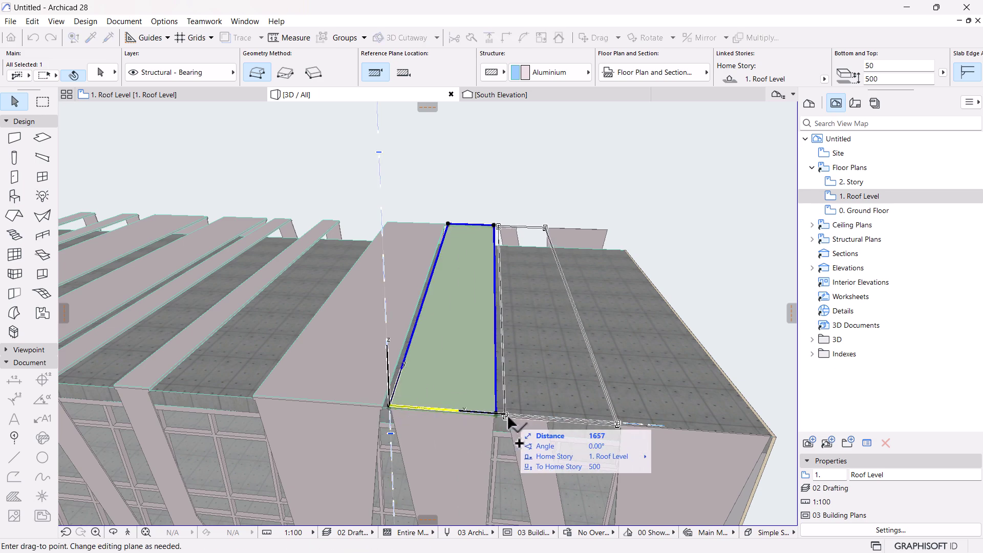
pyautogui.click(507, 419)
pyautogui.click(602, 385)
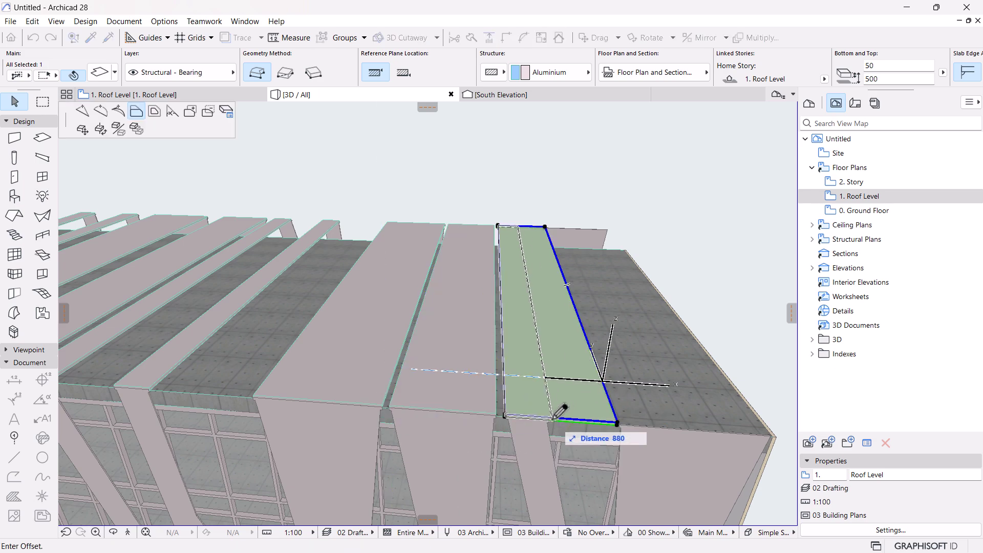
pyautogui.click(544, 400)
# Step: Copy the ninth slab to the last facade strip at the east end and widen it to the north strip's outer top corner
pyautogui.hotkey('ctrl', 'd')
pyautogui.click(505, 416)
pyautogui.click(620, 425)
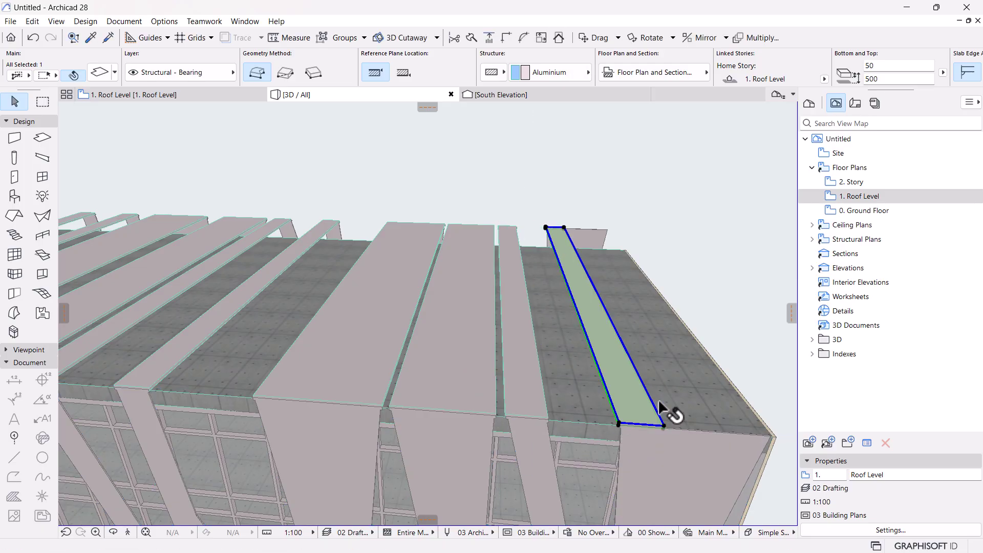
pyautogui.click(657, 410)
pyautogui.click(512, 471)
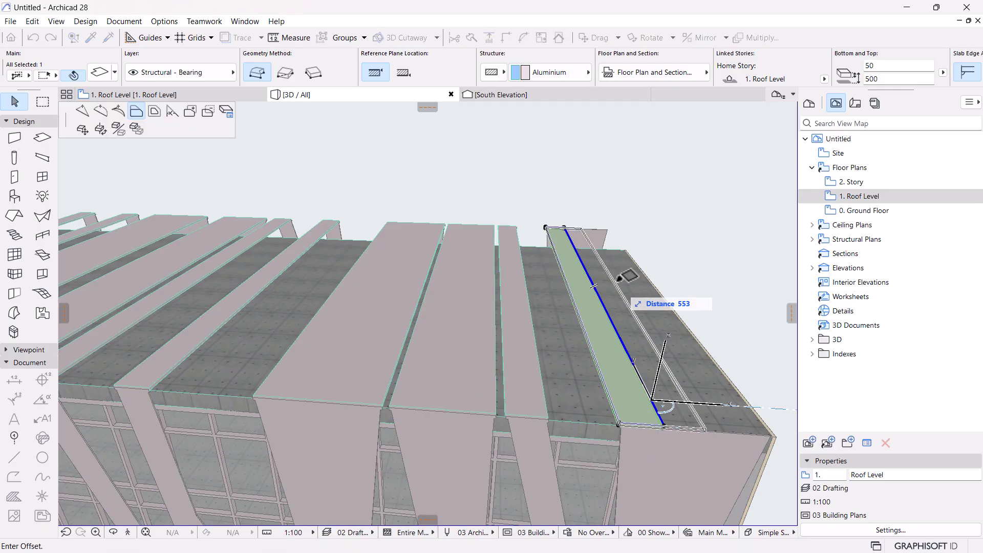
pyautogui.click(610, 231)
# Step: Inspect the roof slabs from several sides in 3D and examine the perforated strips in the reference photo on the Ground Floor plan
pyautogui.scroll(-6, 607, 264)
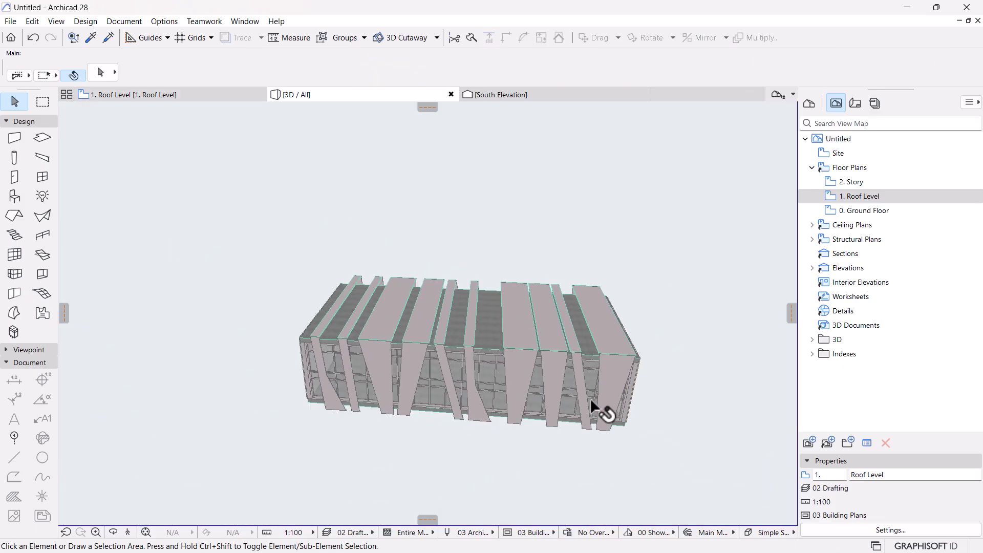
pyautogui.press('o')
pyautogui.moveTo(557, 408); pyautogui.dragTo(206, 151)
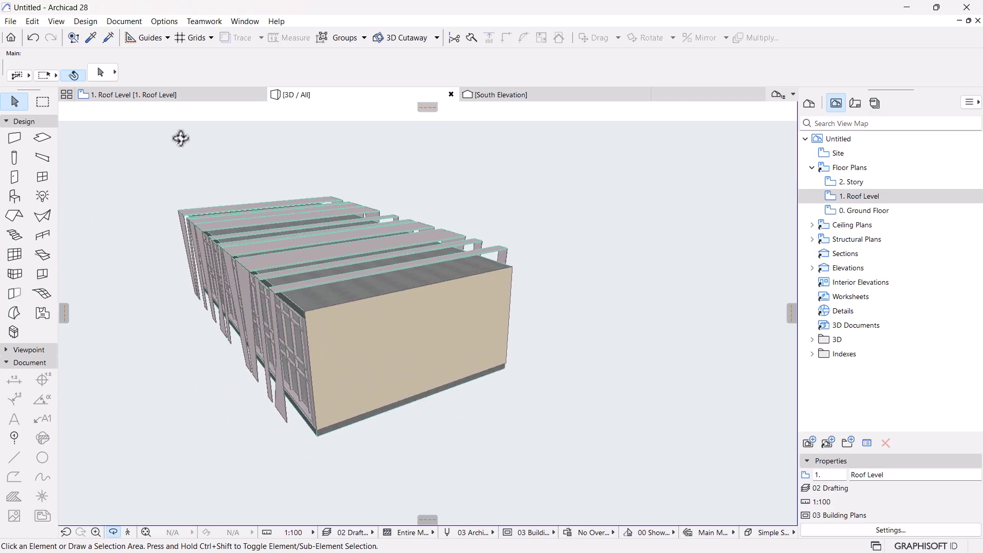
pyautogui.doubleClick(871, 210)
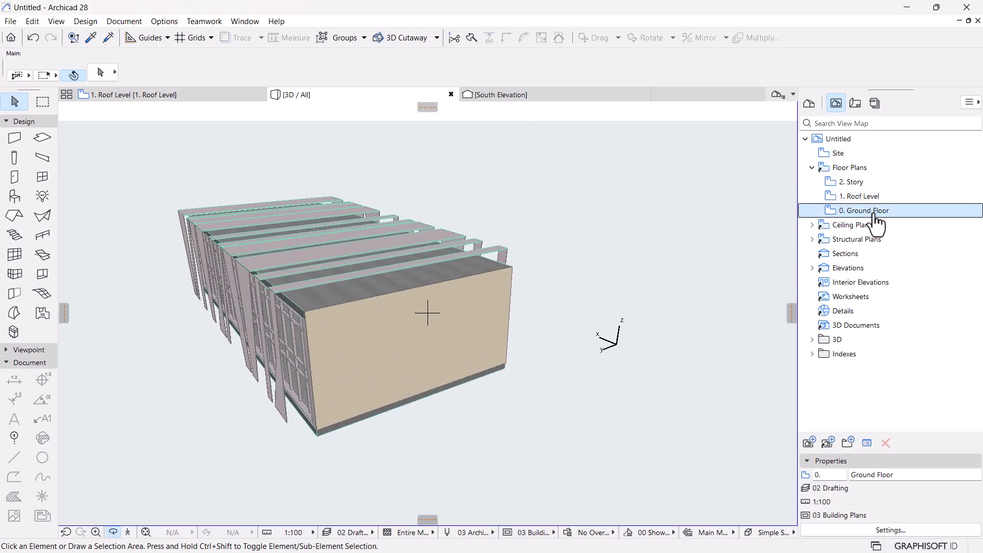
pyautogui.scroll(-5, 512, 307)
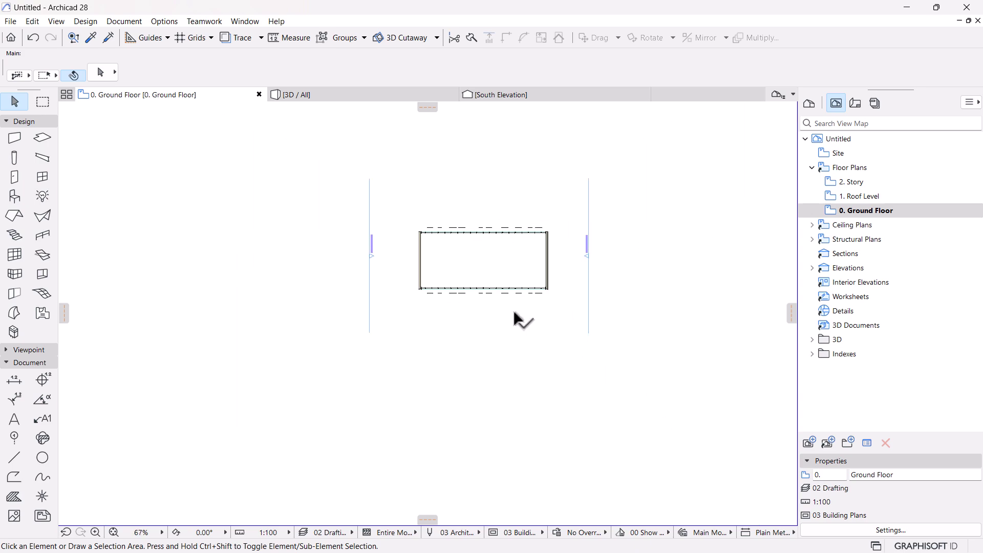
pyautogui.scroll(6, 702, 215)
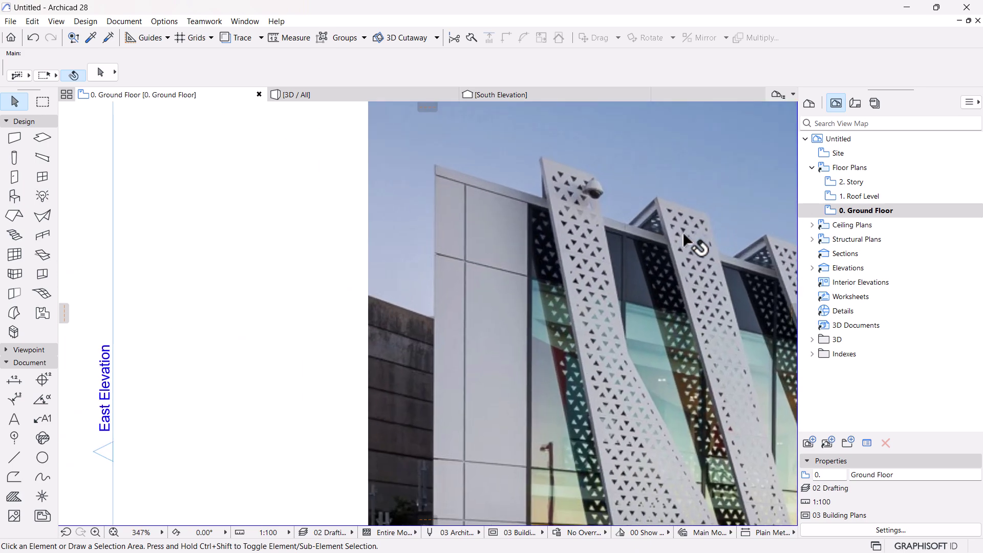
pyautogui.moveTo(716, 265); pyautogui.dragTo(640, 186, button='middle')
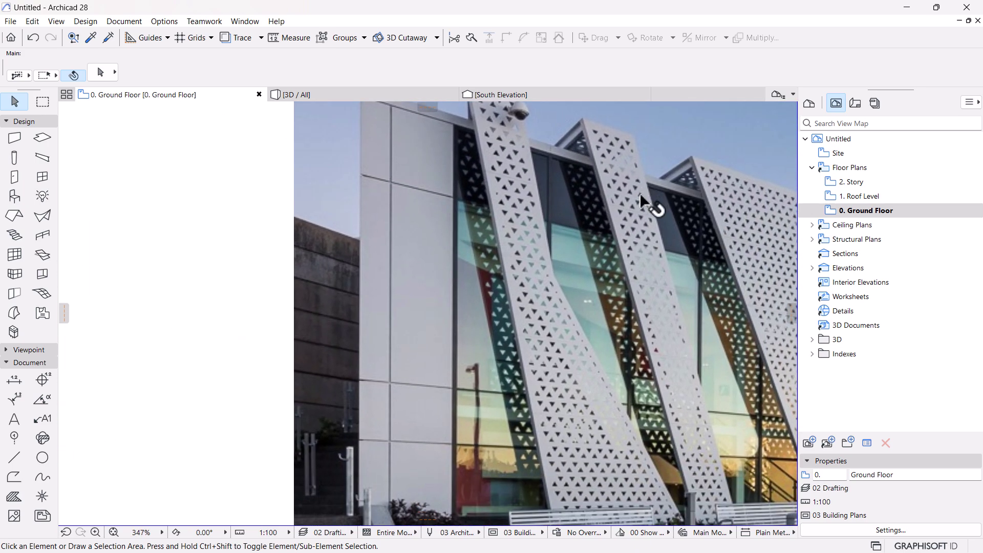
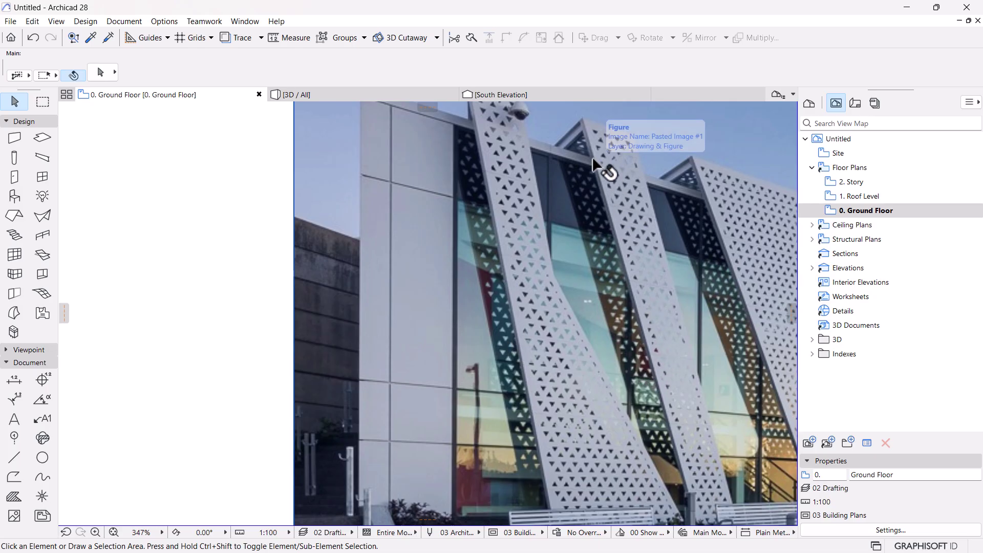
pyautogui.scroll(-1, 597, 150)
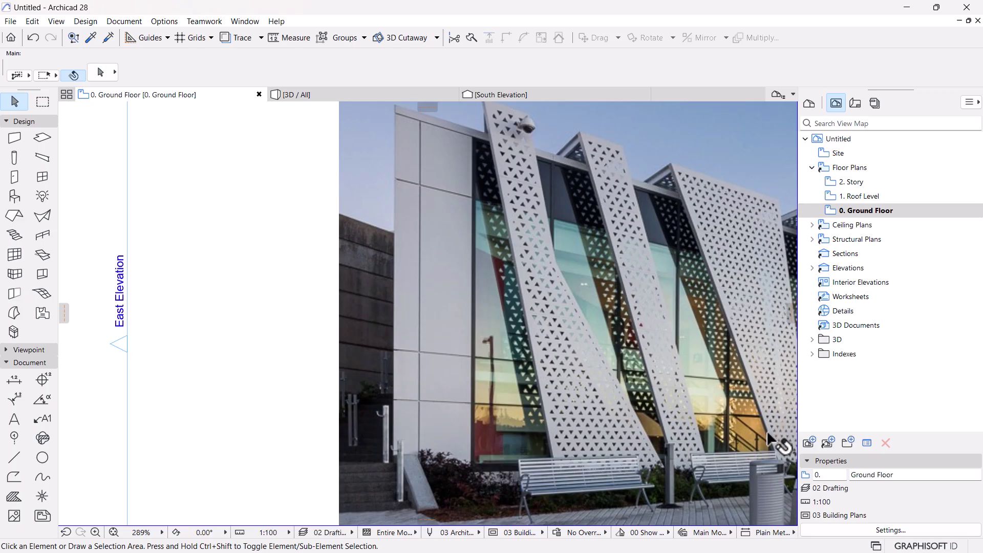
# Step: Change the mullion and transom frames of both selected strip curtain walls to Built-in Butt-glazed Frame
pyautogui.scroll(-5, 766, 430)
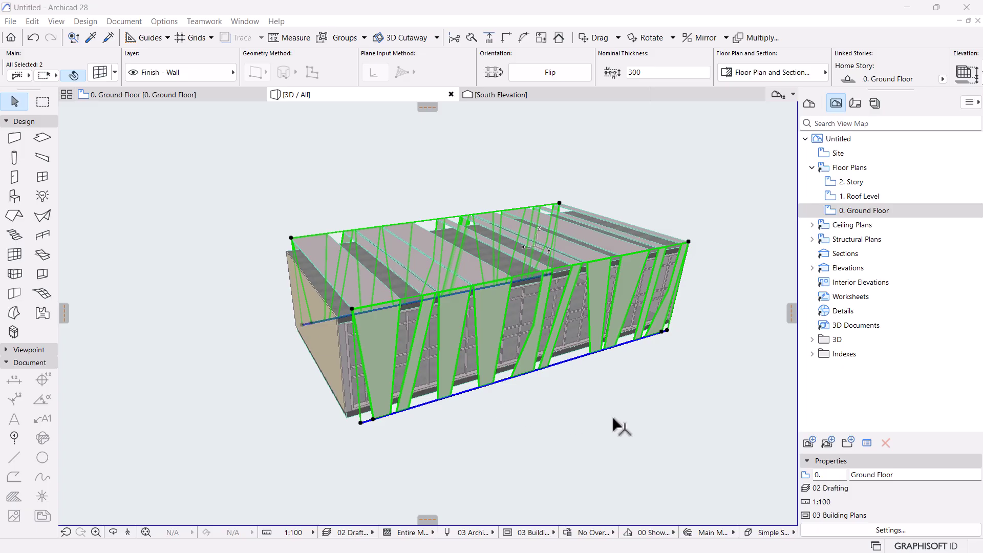
pyautogui.keyDown('shift'); pyautogui.moveTo(621, 426); pyautogui.dragTo(429, 308, button='middle'); pyautogui.keyUp('shift')
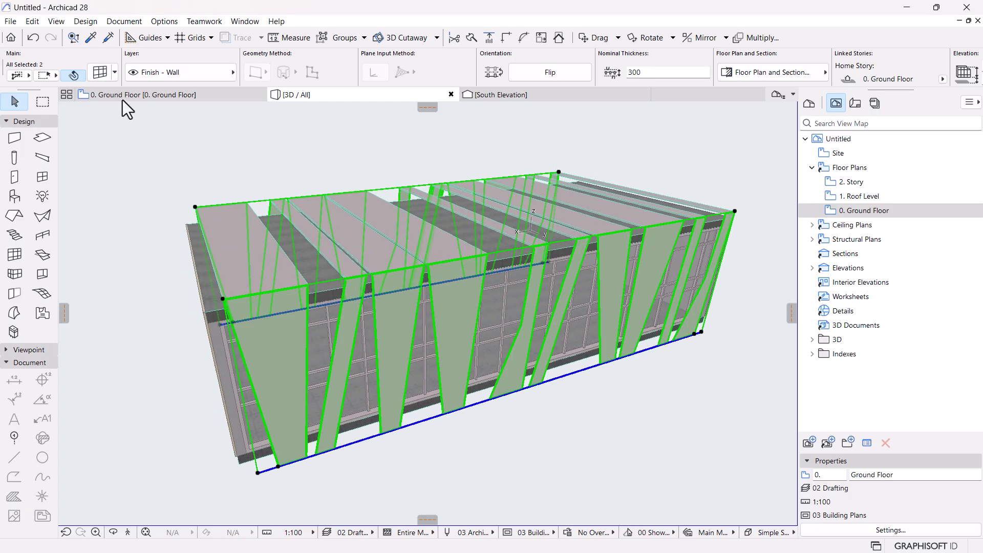
pyautogui.click(104, 71)
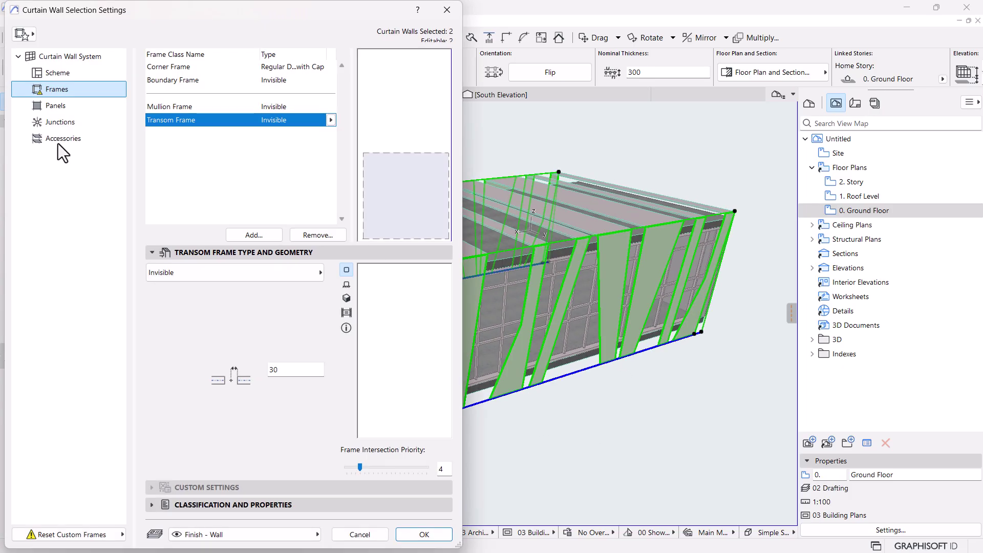
pyautogui.click(156, 109)
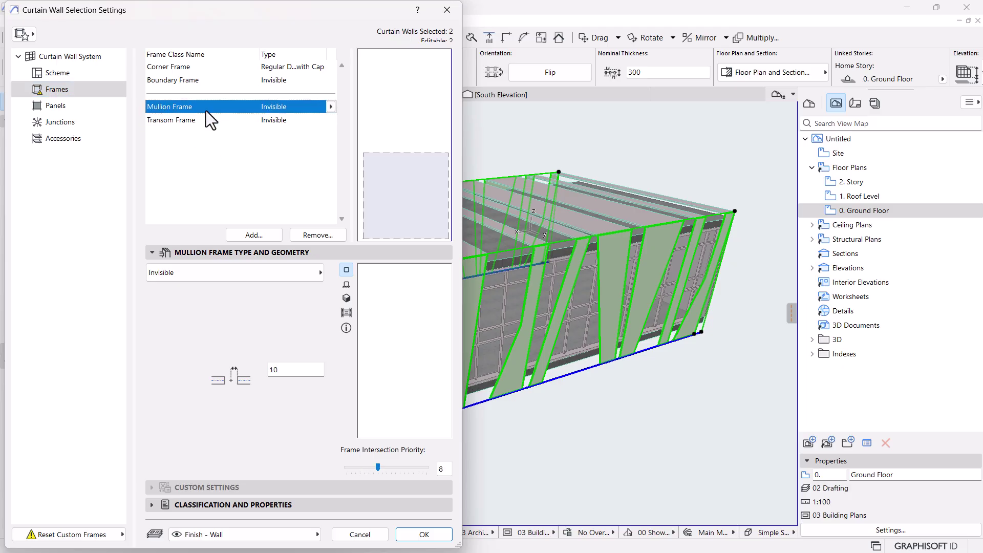
pyautogui.click(330, 106)
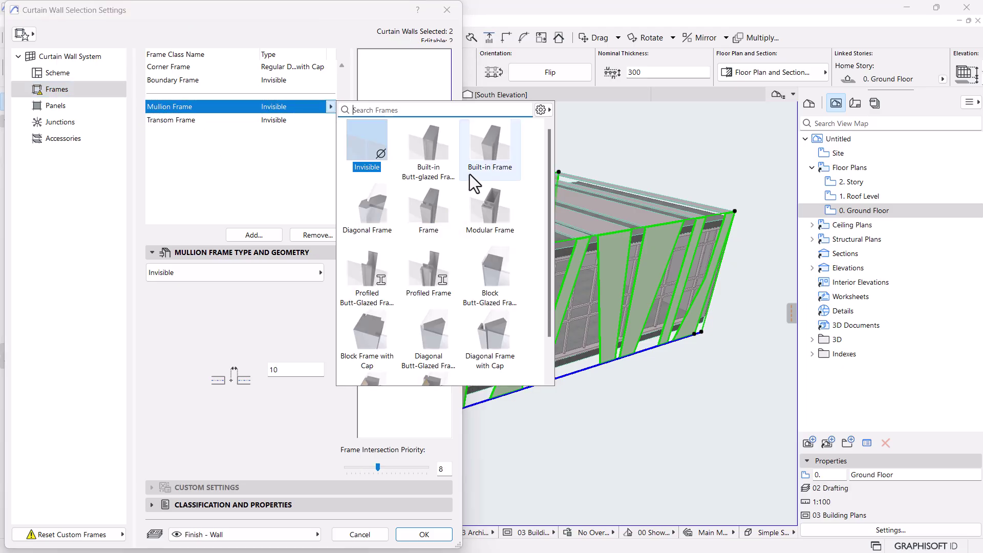
pyautogui.click(430, 151)
pyautogui.click(281, 120)
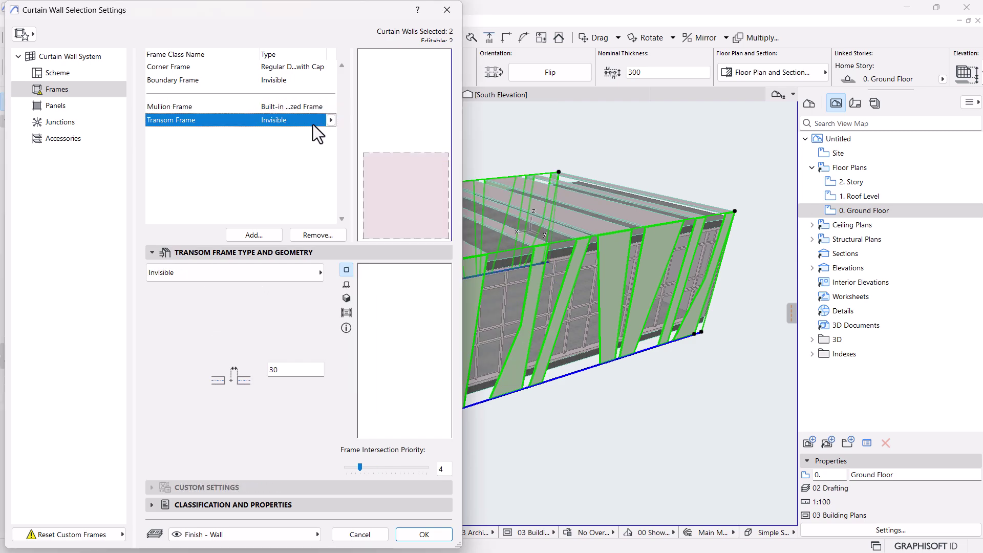
pyautogui.click(330, 120)
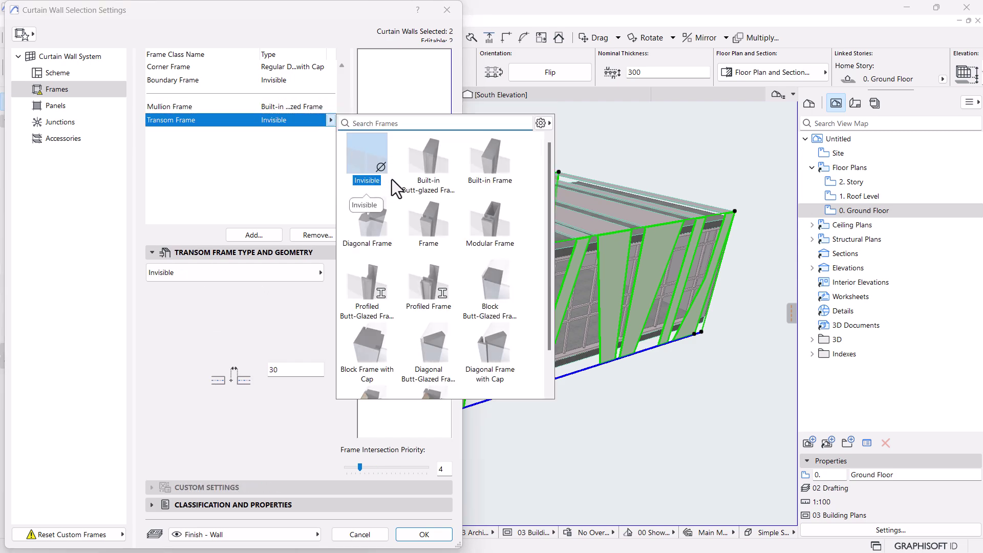
pyautogui.click(427, 163)
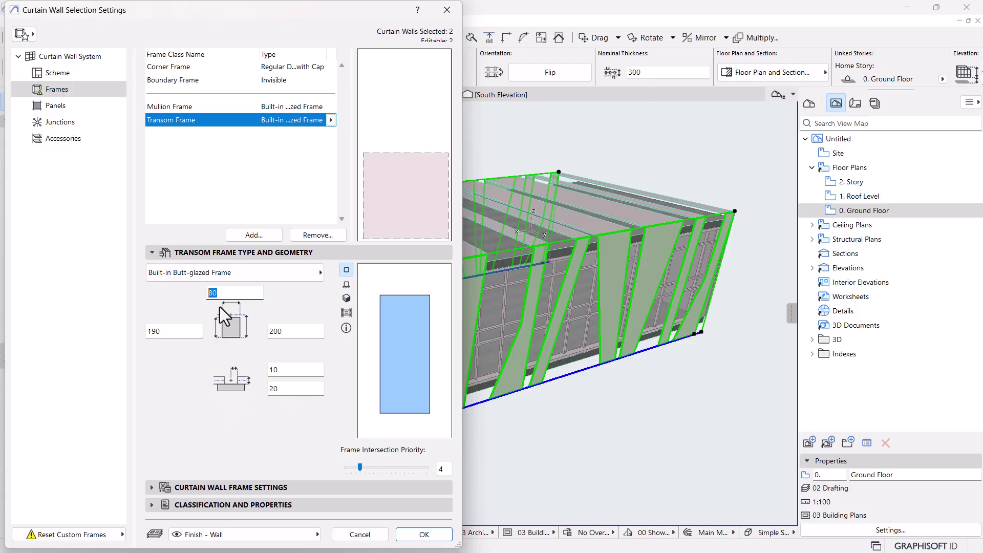
# Step: Set the transom frame's depth to 100, panel position to 100 and slot depth to 0, and the mullion frame's depth to 100
pyautogui.doubleClick(282, 333)
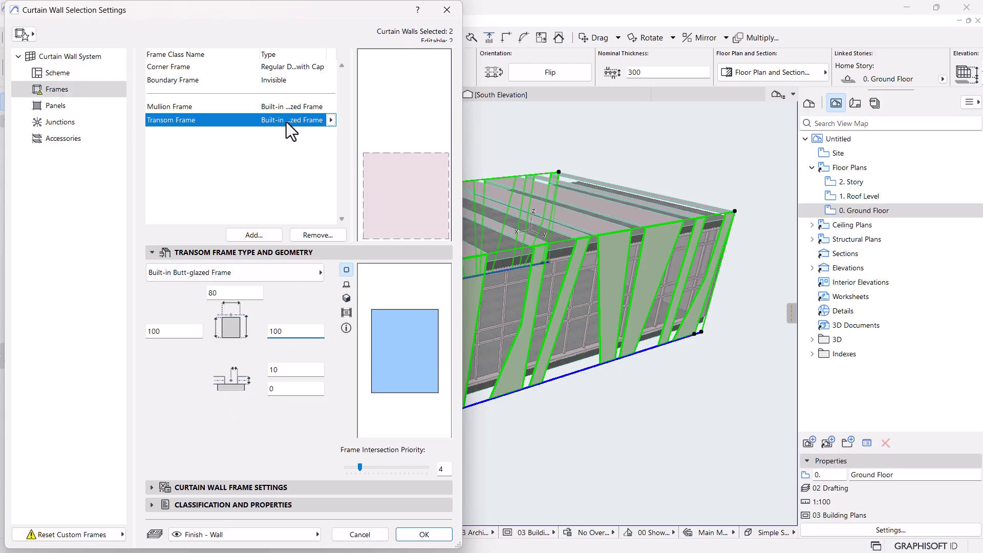
pyautogui.click(287, 107)
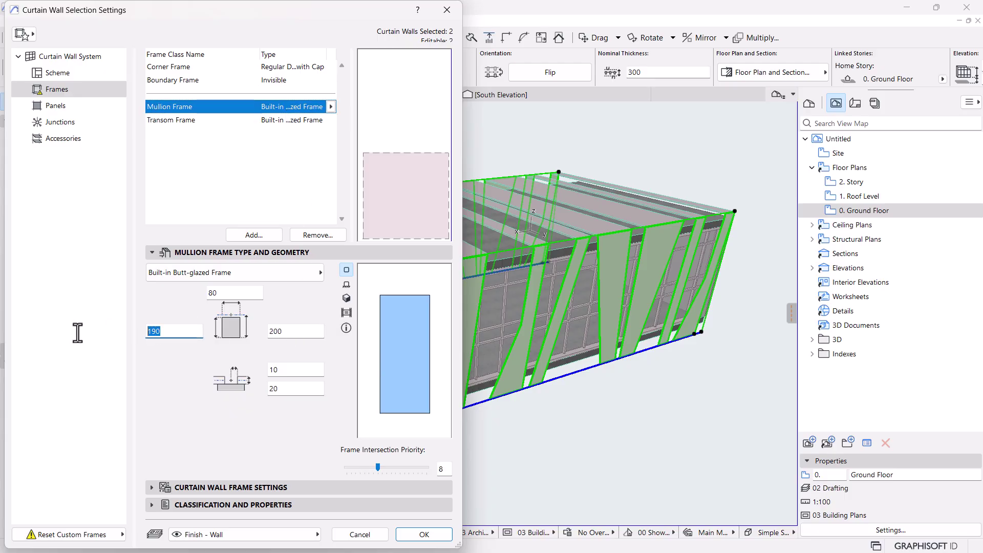
pyautogui.write('100')
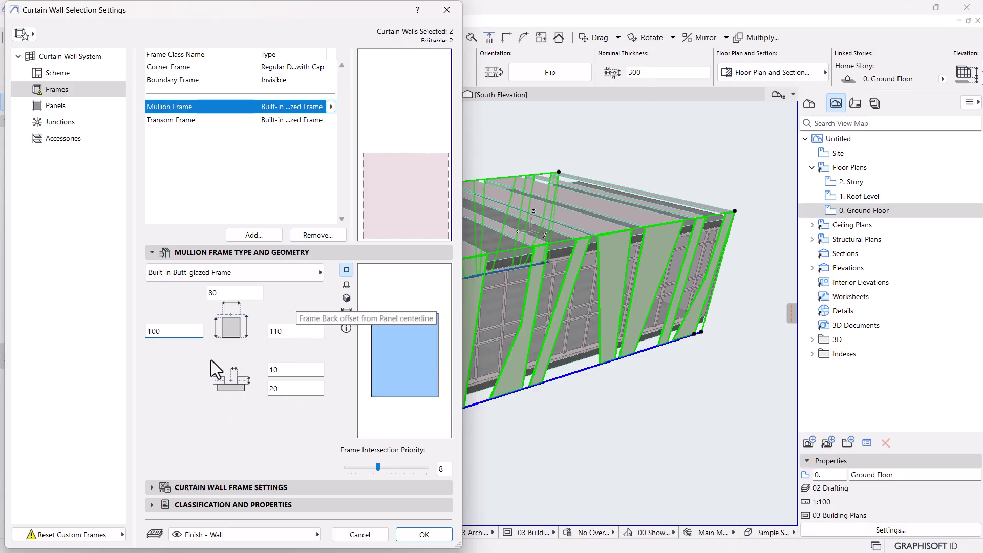
pyautogui.click(425, 534)
# Step: Examine the strips' new edge frames and their joints with the roof slabs from several sides in 3D
pyautogui.scroll(5, 525, 307)
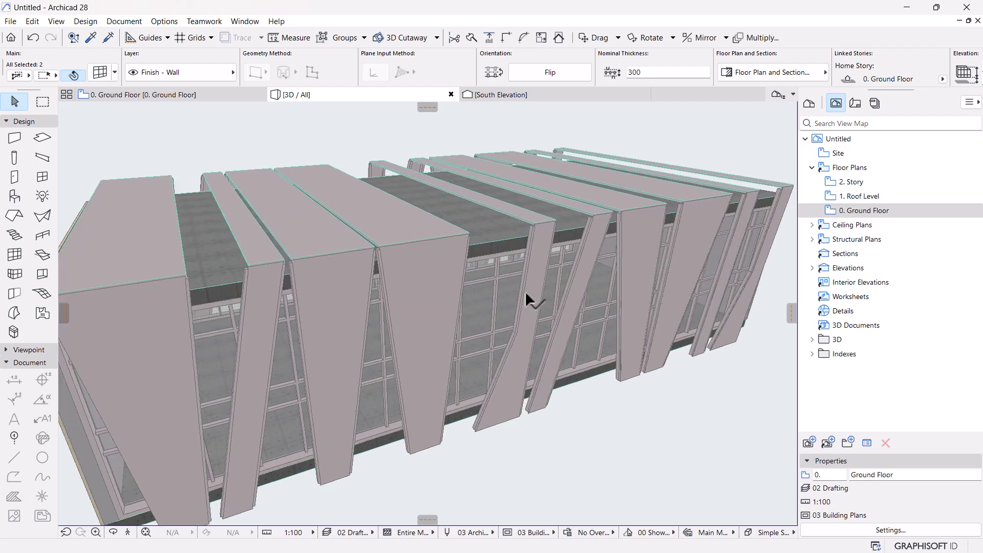
pyautogui.keyDown('shift'); pyautogui.moveTo(557, 426); pyautogui.dragTo(395, 252, button='middle'); pyautogui.keyUp('shift')
pyautogui.scroll(8, 441, 318)
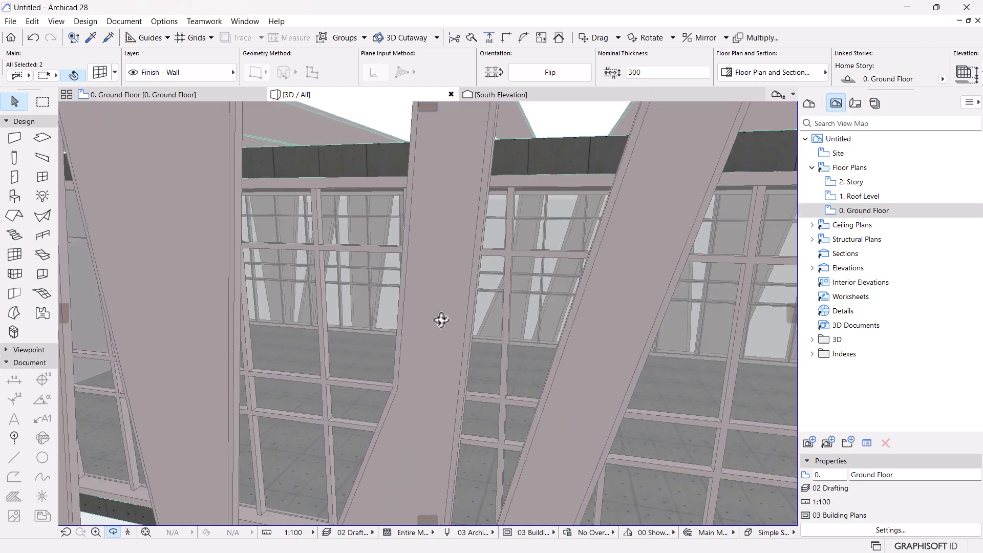
pyautogui.scroll(-10, 437, 318)
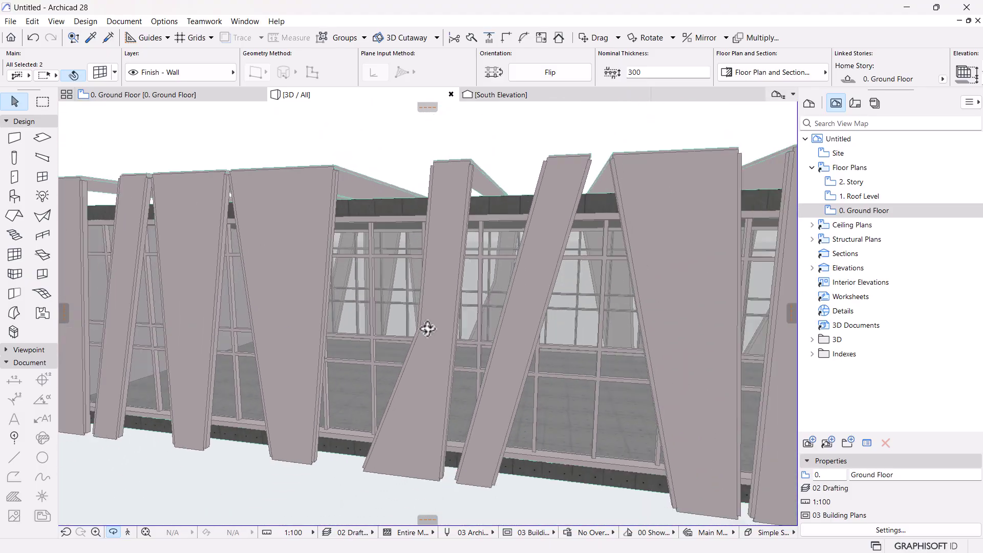
pyautogui.keyDown('shift'); pyautogui.moveTo(630, 345); pyautogui.dragTo(425, 326, button='middle'); pyautogui.keyUp('shift')
pyautogui.scroll(6, 425, 326)
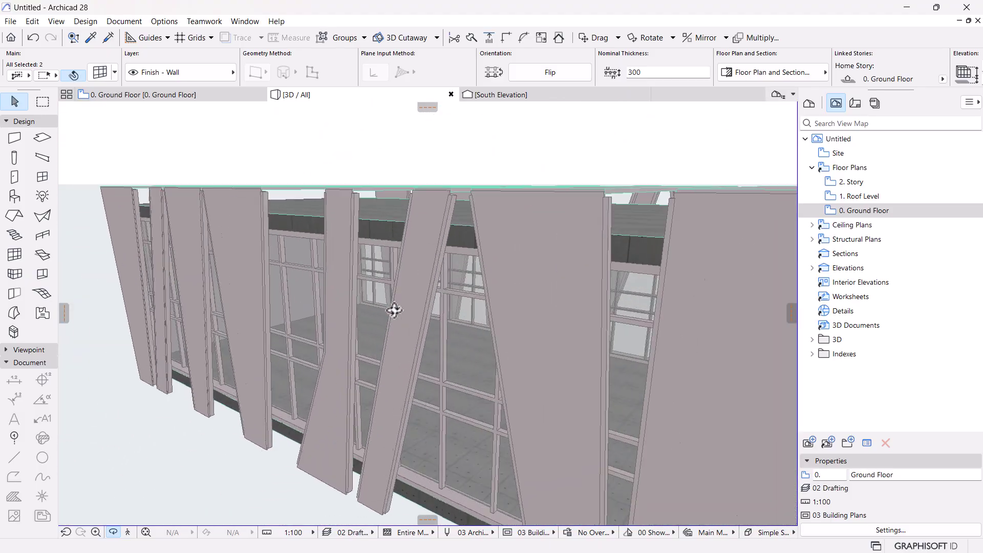
pyautogui.scroll(-8, 432, 329)
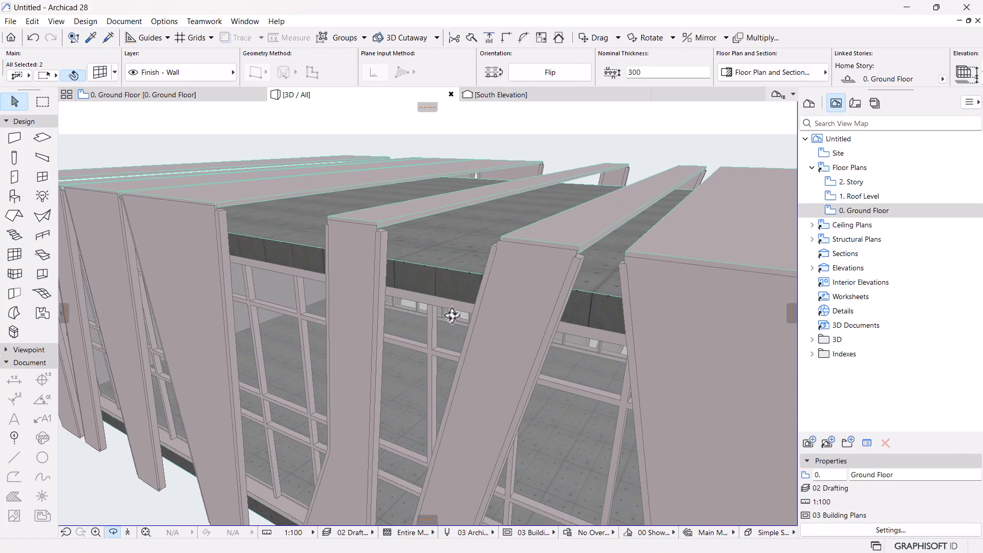
pyautogui.keyDown('shift'); pyautogui.moveTo(616, 409); pyautogui.dragTo(539, 400, button='middle'); pyautogui.keyUp('shift')
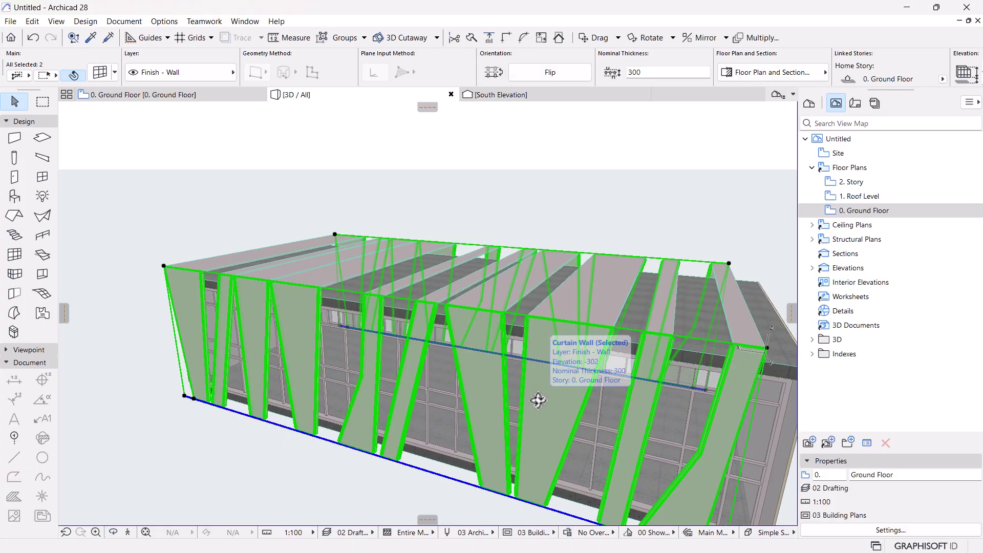
# Step: Select only the nearer long facade's strip curtain wall and enter its edit mode
pyautogui.press('Escape')
pyautogui.click(482, 388)
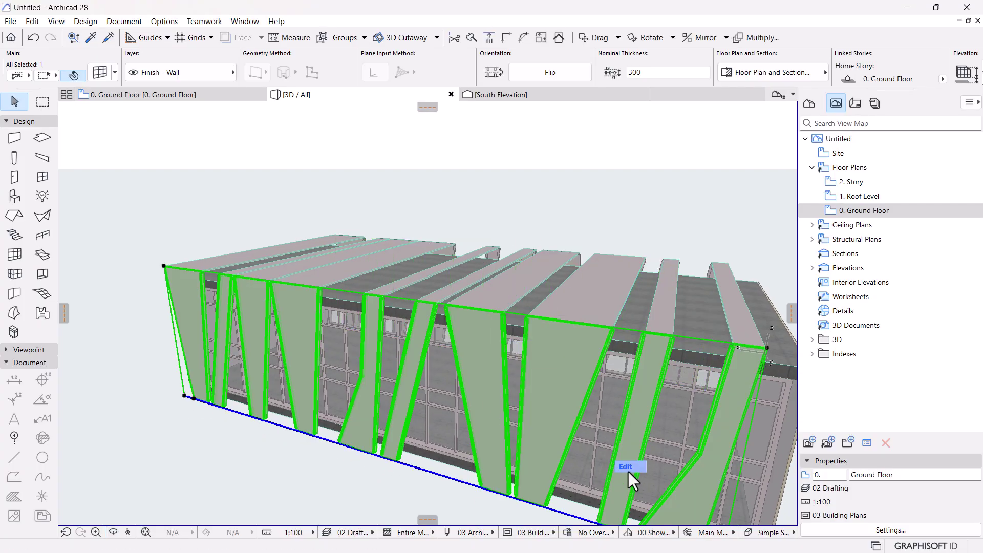
pyautogui.click(626, 467)
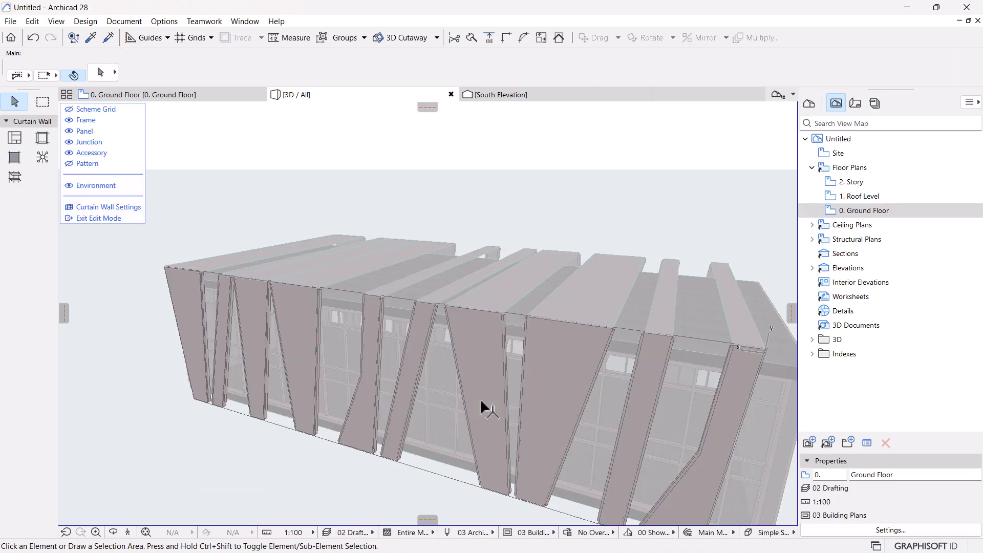
pyautogui.scroll(3, 271, 399)
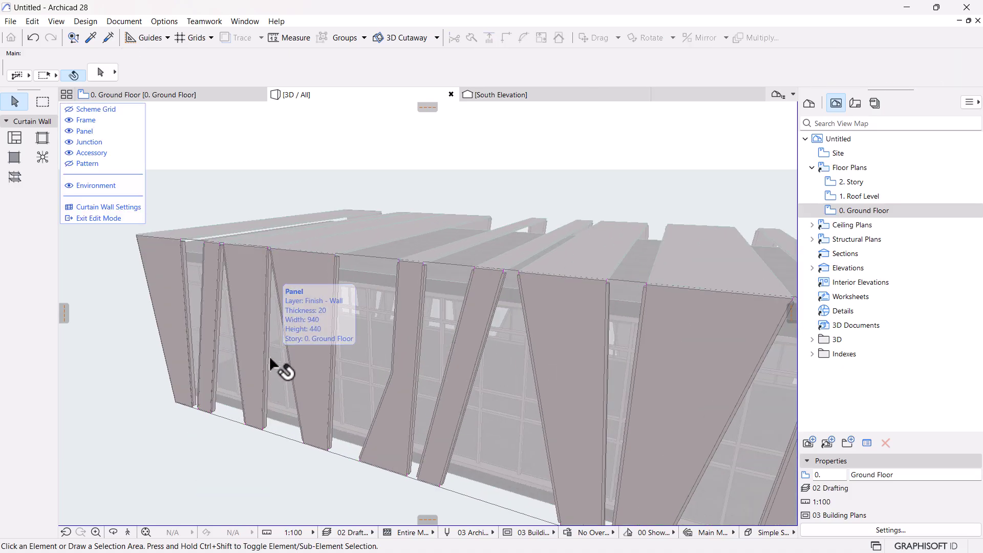
pyautogui.click(43, 138)
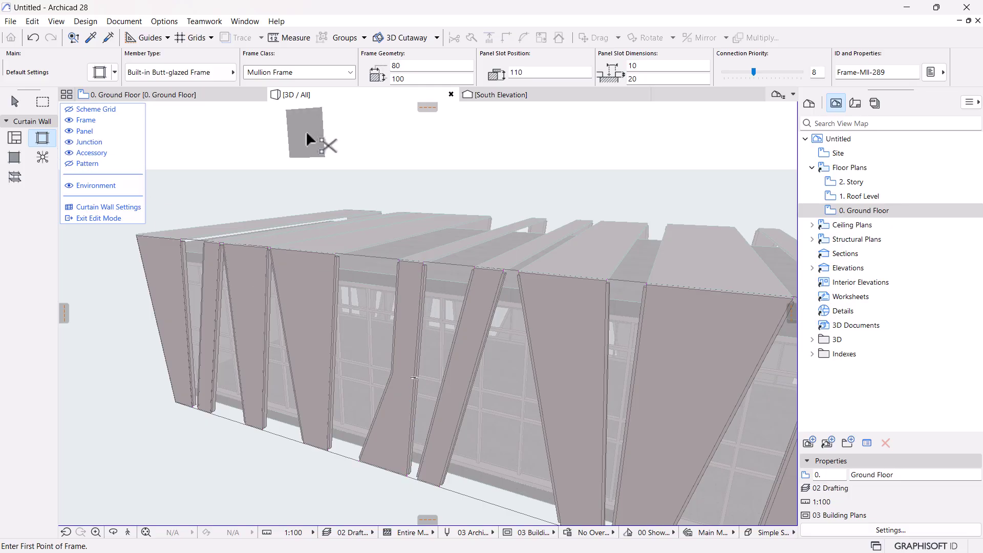
pyautogui.hotkey('ctrl', 'a')
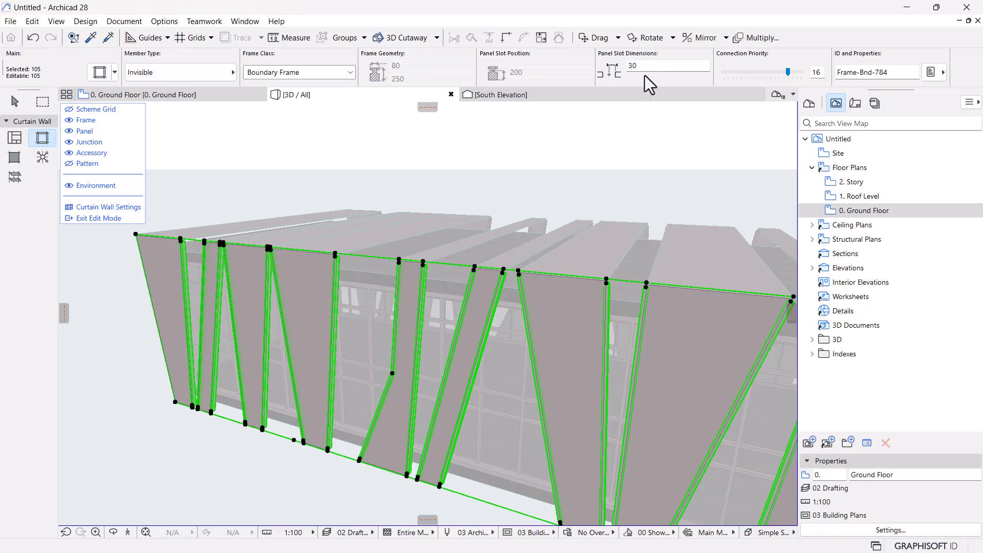
pyautogui.keyDown('shift'); pyautogui.moveTo(244, 257); pyautogui.dragTo(309, 301, button='middle'); pyautogui.keyUp('shift')
pyautogui.keyDown('shift'); pyautogui.moveTo(474, 398); pyautogui.dragTo(588, 397, button='middle'); pyautogui.keyUp('shift')
pyautogui.press('Escape')
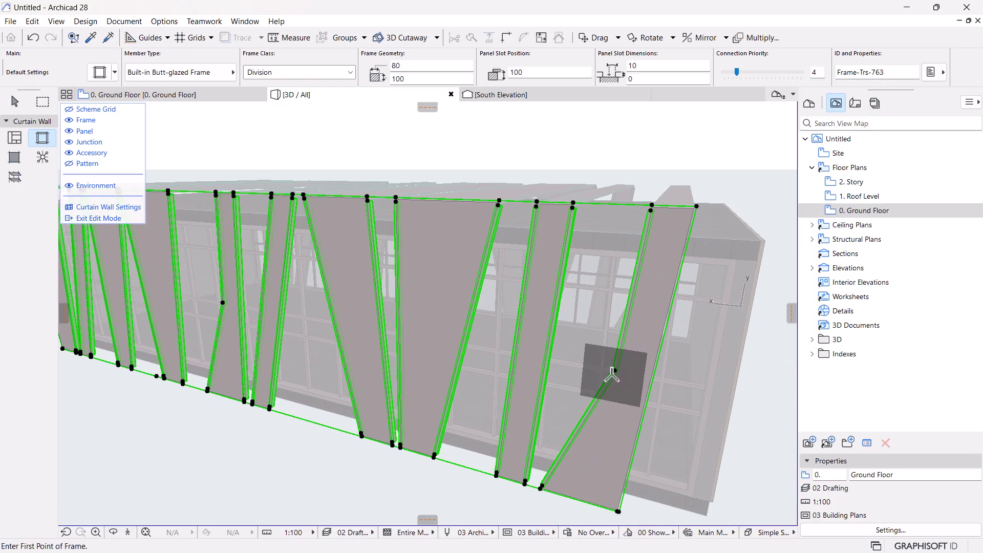
pyautogui.keyDown('shift'); pyautogui.moveTo(618, 356); pyautogui.dragTo(612, 344, button='middle'); pyautogui.keyUp('shift')
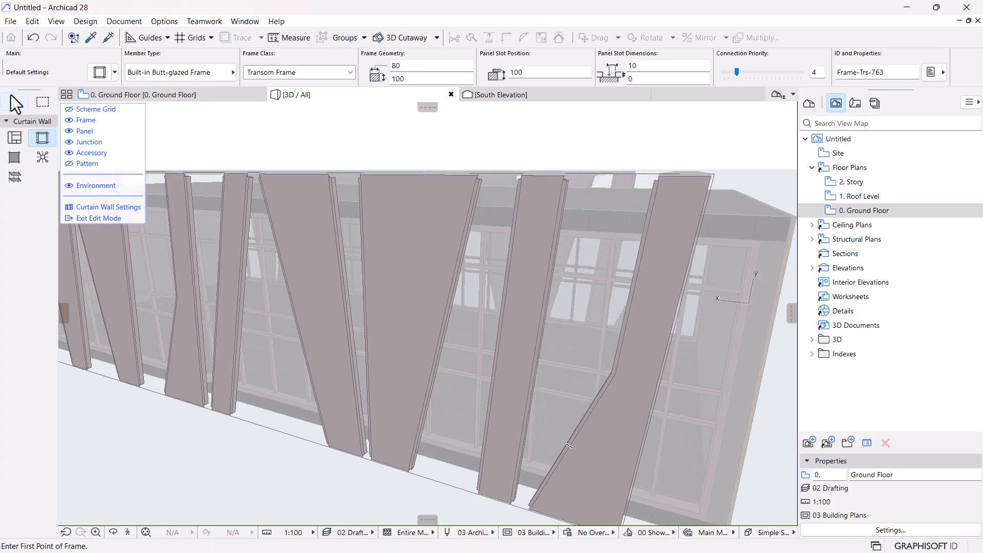
# Step: Select the visible frames along the slanted strip edges across the facade and set their panel slot width to -80
pyautogui.click(14, 101)
pyautogui.click(615, 371)
pyautogui.keyDown('shift'); pyautogui.click(601, 399); pyautogui.keyUp('shift')
pyautogui.keyDown('shift'); pyautogui.click(527, 384); pyautogui.keyUp('shift')
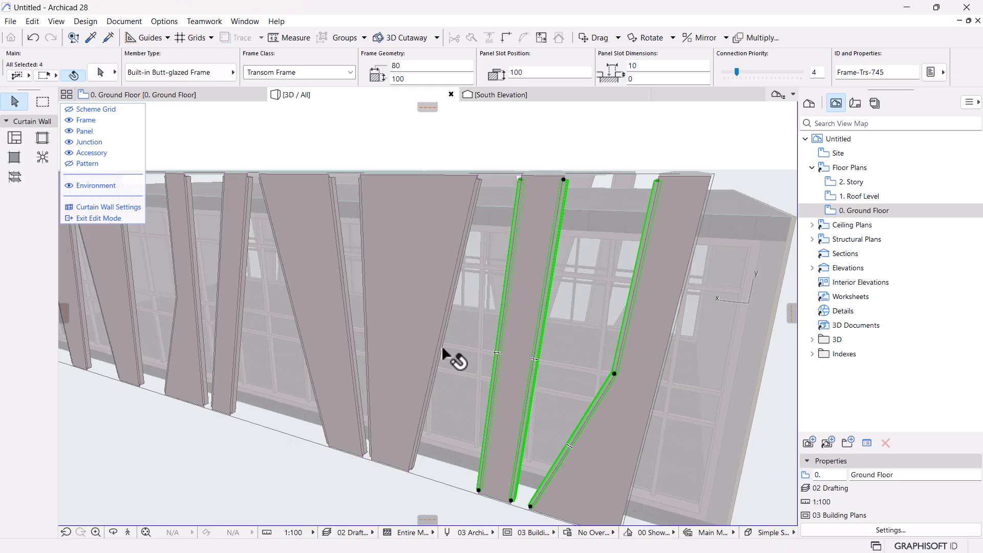
pyautogui.keyDown('shift'); pyautogui.click(441, 351); pyautogui.keyUp('shift')
pyautogui.scroll(5, 493, 351)
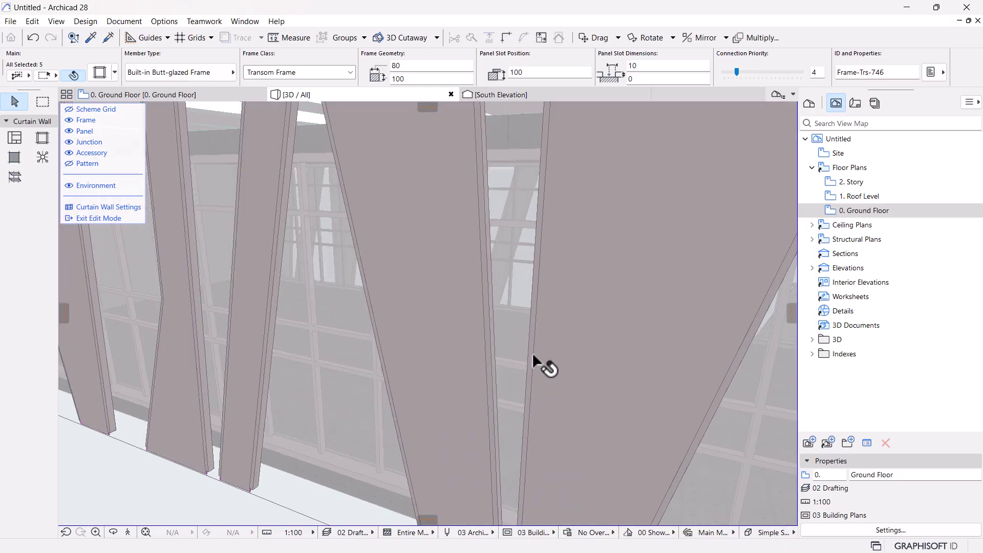
pyautogui.keyDown('shift'); pyautogui.click(533, 352); pyautogui.keyUp('shift')
pyautogui.keyDown('shift'); pyautogui.click(490, 352); pyautogui.keyUp('shift')
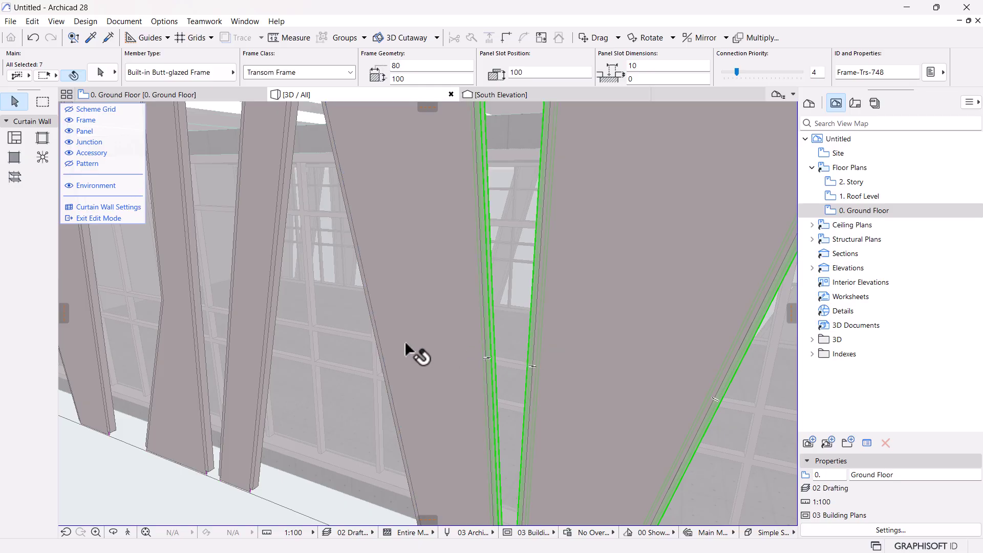
pyautogui.keyDown('shift'); pyautogui.click(377, 340); pyautogui.keyUp('shift')
pyautogui.keyDown('shift'); pyautogui.click(271, 304); pyautogui.keyUp('shift')
pyautogui.keyDown('shift'); pyautogui.click(234, 292); pyautogui.keyUp('shift')
pyautogui.scroll(-3, 446, 398)
pyautogui.scroll(2, 431, 349)
pyautogui.keyDown('shift'); pyautogui.click(395, 326); pyautogui.keyUp('shift')
pyautogui.scroll(2, 327, 330)
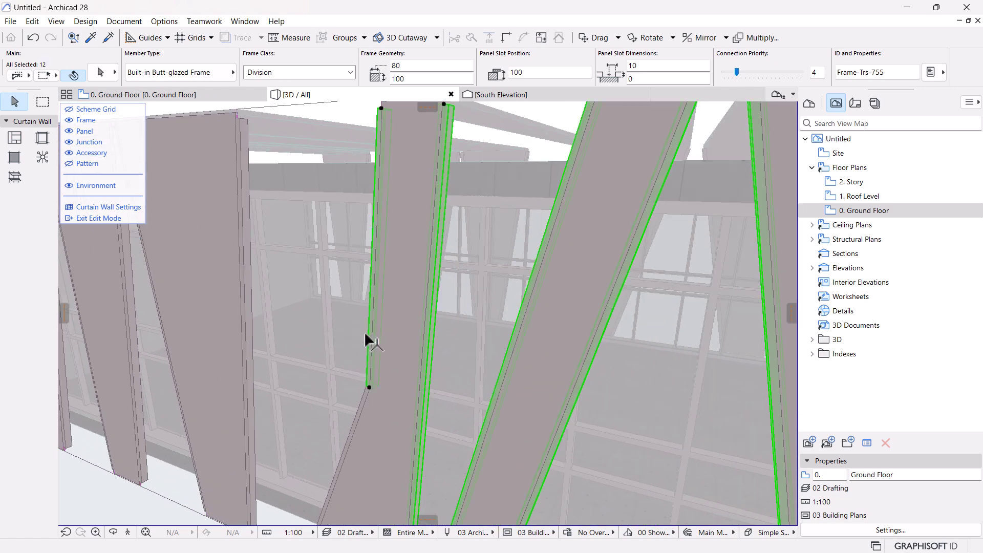
pyautogui.keyDown('shift'); pyautogui.click(365, 414); pyautogui.keyUp('shift')
pyautogui.scroll(-3, 248, 324)
pyautogui.scroll(2, 322, 315)
pyautogui.keyDown('shift'); pyautogui.click(348, 339); pyautogui.keyUp('shift')
pyautogui.keyDown('shift'); pyautogui.click(322, 349); pyautogui.keyUp('shift')
pyautogui.scroll(-3, 314, 264)
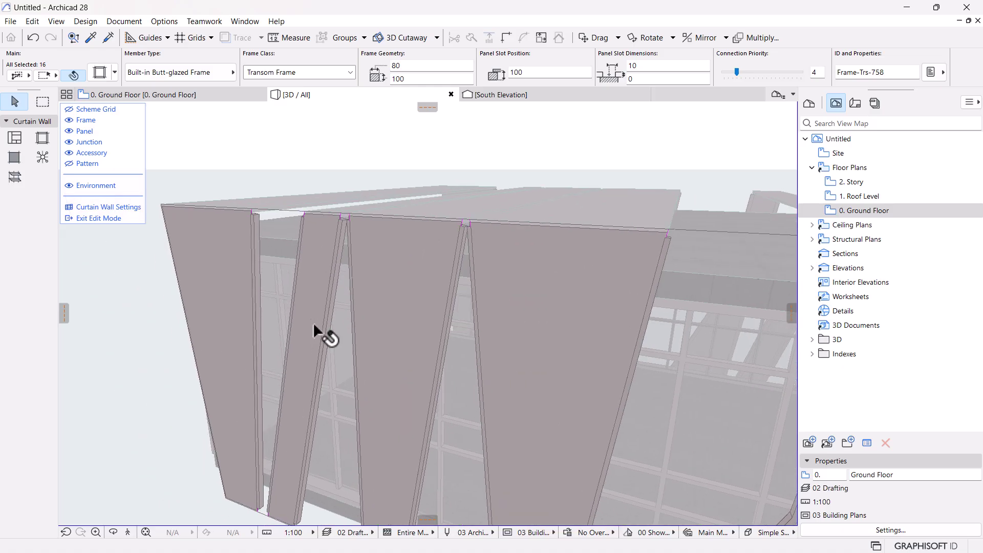
pyautogui.scroll(4, 358, 329)
pyautogui.keyDown('shift'); pyautogui.click(357, 324); pyautogui.keyUp('shift')
pyautogui.keyDown('shift'); pyautogui.click(318, 328); pyautogui.keyUp('shift')
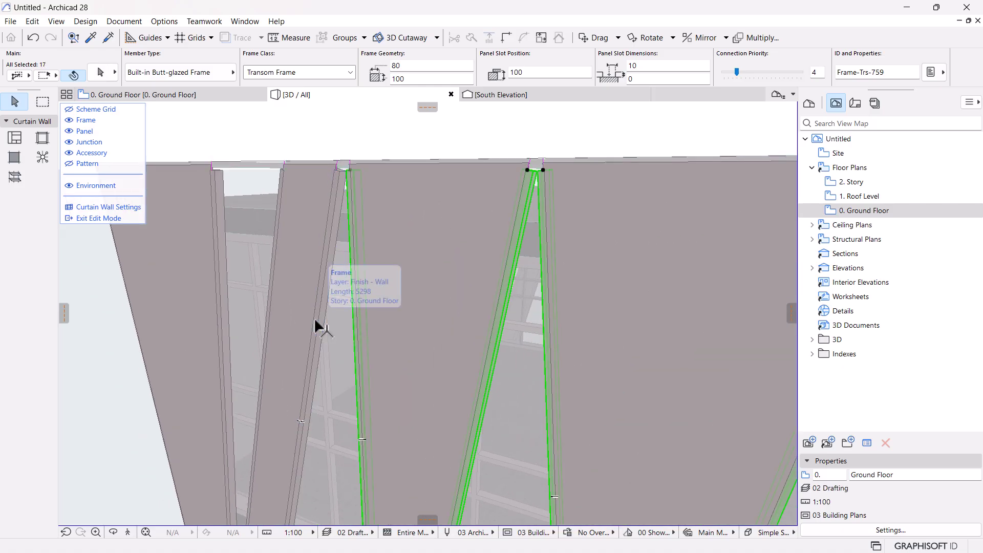
pyautogui.keyDown('shift'); pyautogui.click(267, 323); pyautogui.keyUp('shift')
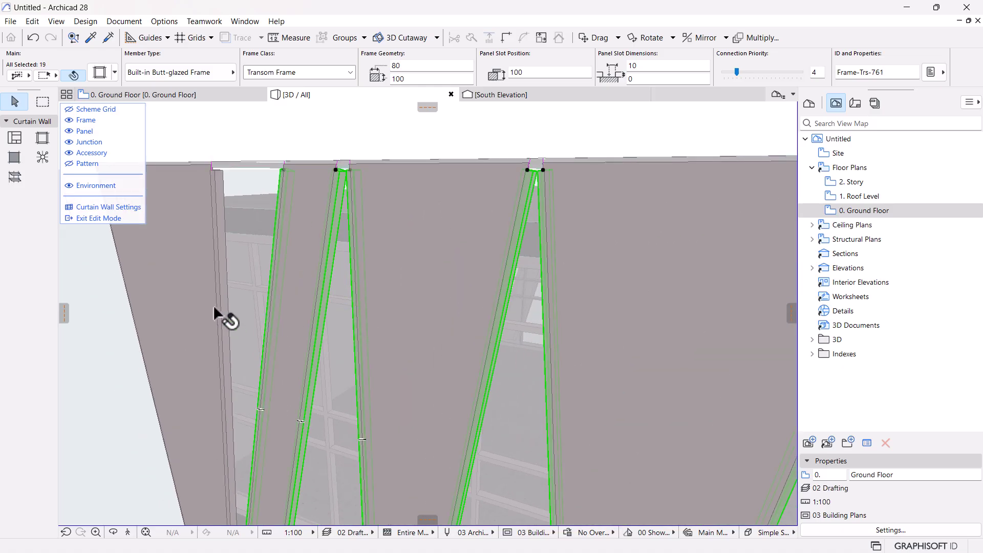
pyautogui.keyDown('shift'); pyautogui.click(227, 308); pyautogui.keyUp('shift')
pyautogui.scroll(-5, 226, 308)
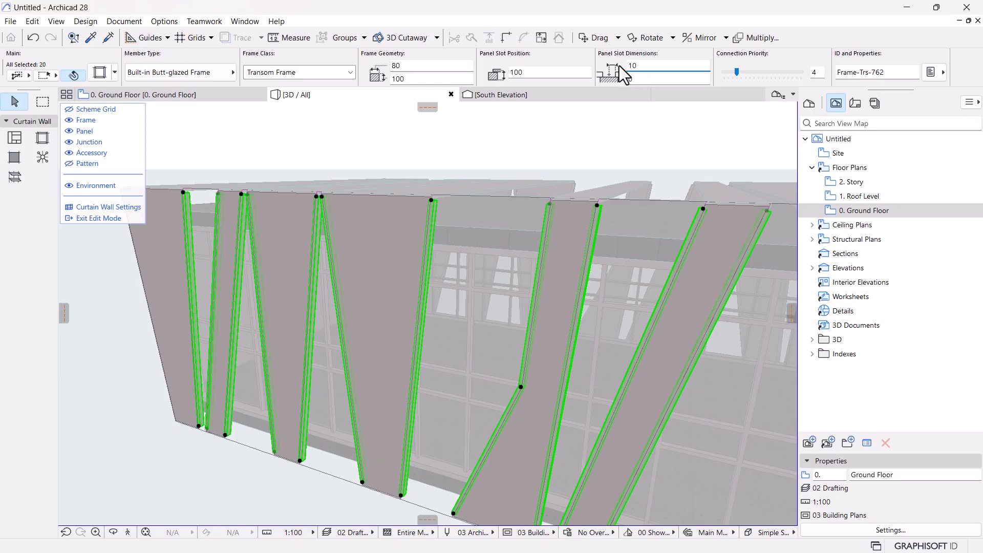
pyautogui.doubleClick(638, 65)
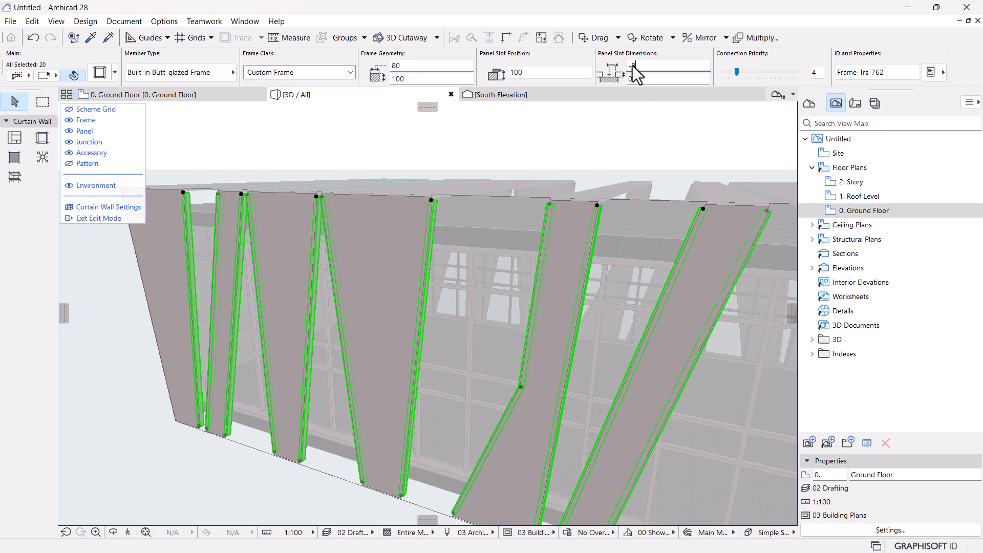
# Step: Check the strip edges up close in 3D and leave the curtain wall's edit mode
pyautogui.scroll(5, 670, 232)
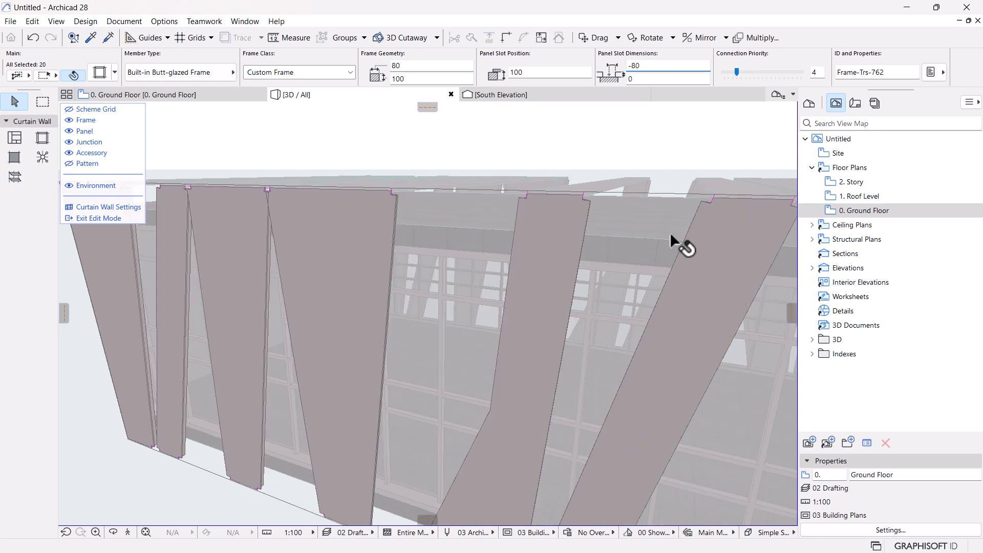
pyautogui.moveTo(674, 232); pyautogui.dragTo(639, 393, button='middle')
pyautogui.keyDown('shift'); pyautogui.moveTo(474, 356); pyautogui.dragTo(365, 304, button='middle'); pyautogui.keyUp('shift')
pyautogui.click(116, 220)
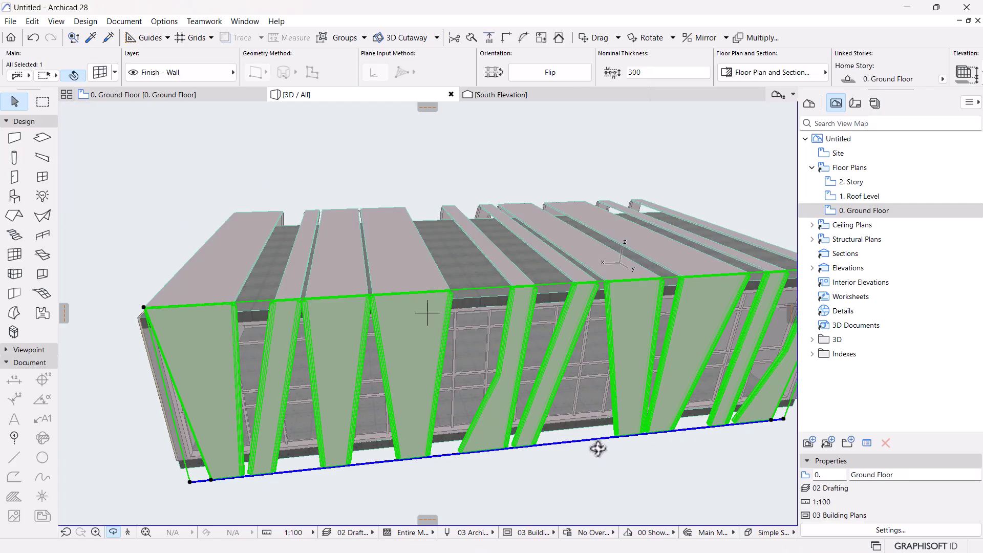
# Step: Offset the first roof slab's long edge along the roof gap outward to the facade strip's edge frame
pyautogui.keyDown('shift'); pyautogui.moveTo(539, 424); pyautogui.dragTo(171, 255, button='middle'); pyautogui.keyUp('shift')
pyautogui.scroll(5, 269, 230)
pyautogui.scroll(2, 269, 230)
pyautogui.scroll(2, 351, 272)
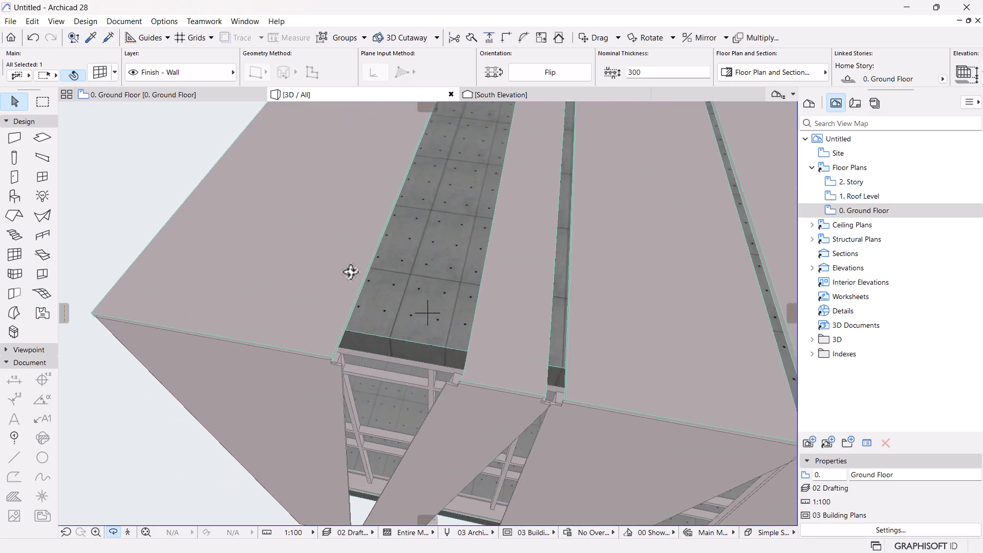
pyautogui.click(368, 284)
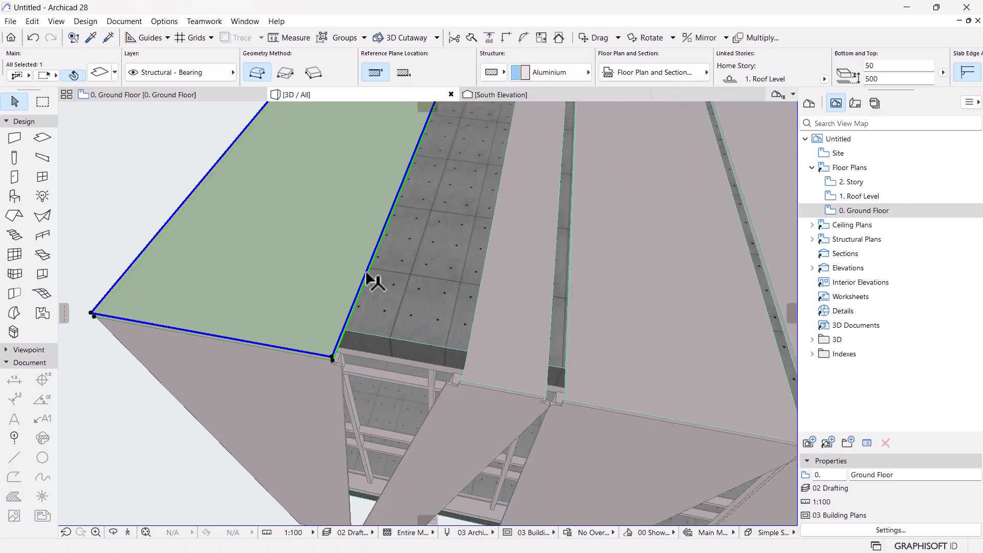
pyautogui.click(344, 357)
pyautogui.scroll(3, 350, 353)
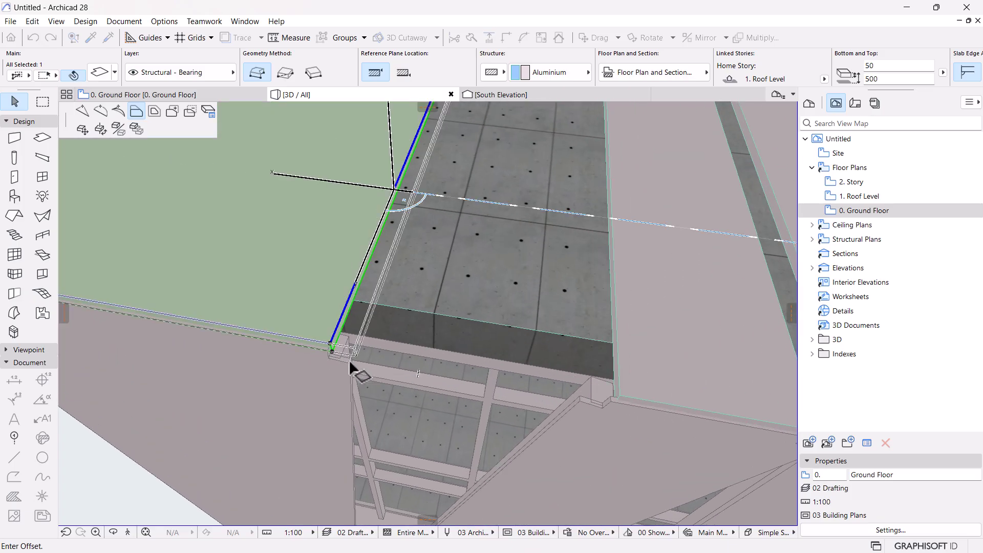
pyautogui.click(353, 357)
pyautogui.scroll(-5, 482, 301)
pyautogui.press('Escape')
# Step: Offset both long edges of the neighbouring narrow roof slab outward to its strip's edge frames
pyautogui.click(532, 290)
pyautogui.scroll(3, 527, 317)
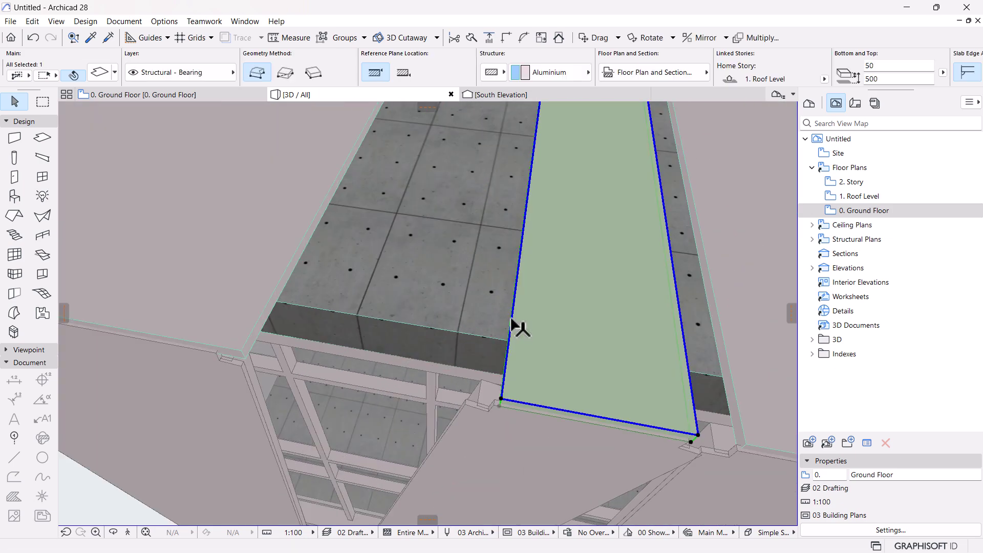
pyautogui.click(515, 322)
pyautogui.click(474, 395)
pyautogui.scroll(-3, 626, 424)
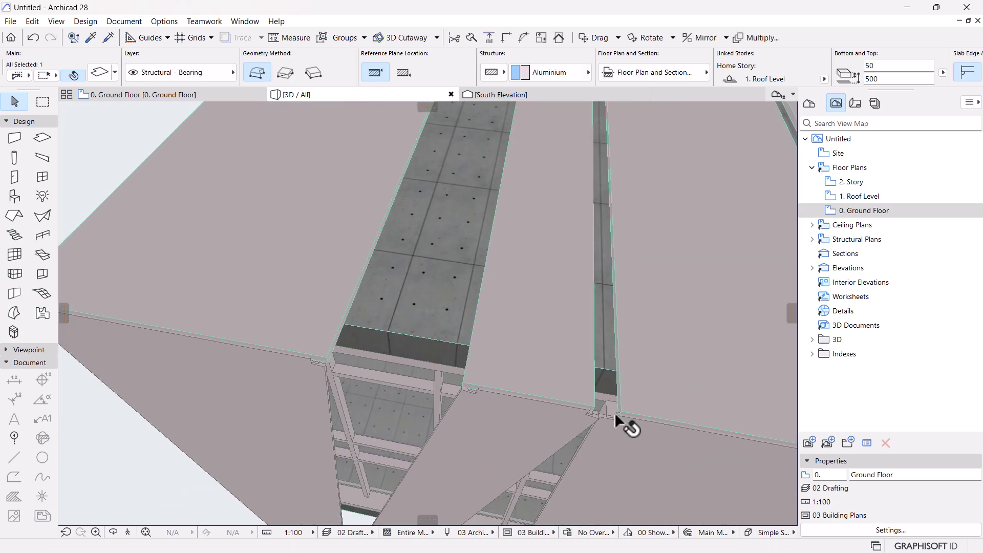
pyautogui.scroll(2, 521, 313)
pyautogui.click(533, 305)
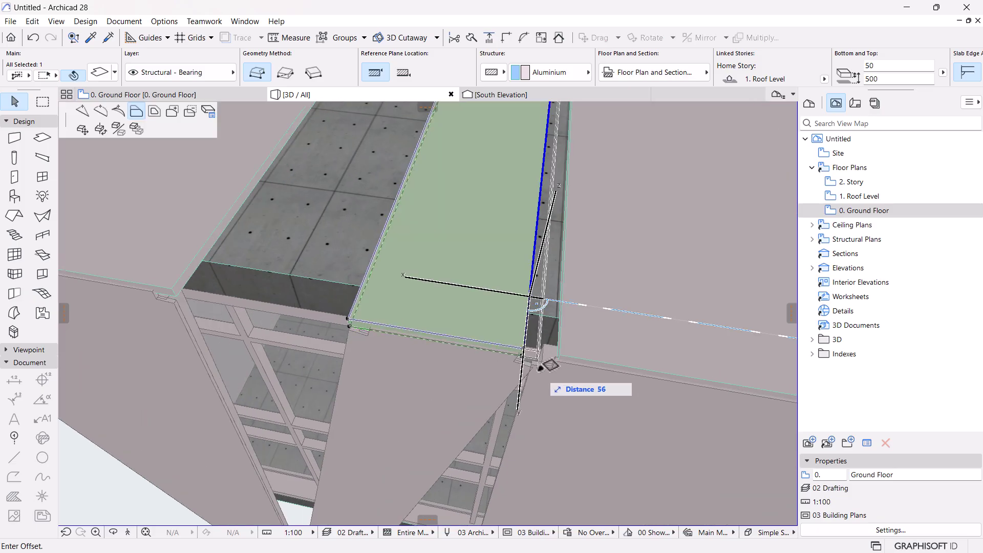
pyautogui.click(512, 398)
pyautogui.press('Escape')
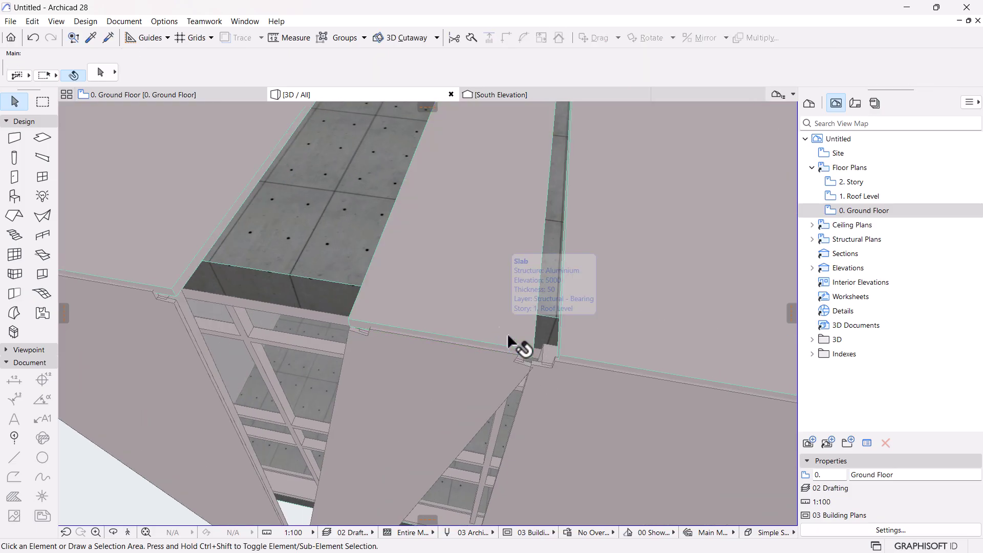
# Step: Start the Beam tool and set its building material to Aluminium
pyautogui.scroll(-6, 516, 343)
pyautogui.keyDown('shift'); pyautogui.moveTo(387, 398); pyautogui.dragTo(281, 397, button='middle'); pyautogui.keyUp('shift')
pyautogui.scroll(10, 409, 281)
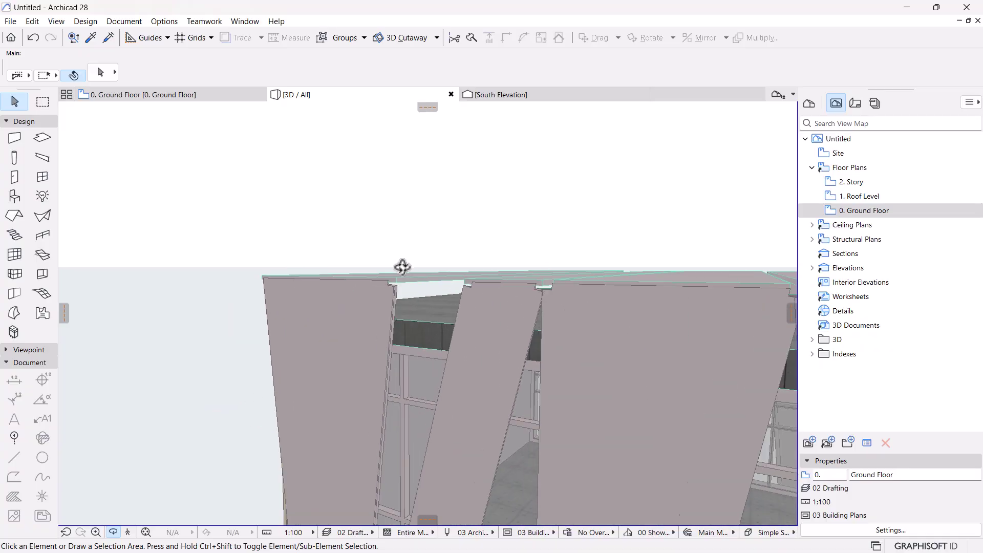
pyautogui.scroll(5, 447, 312)
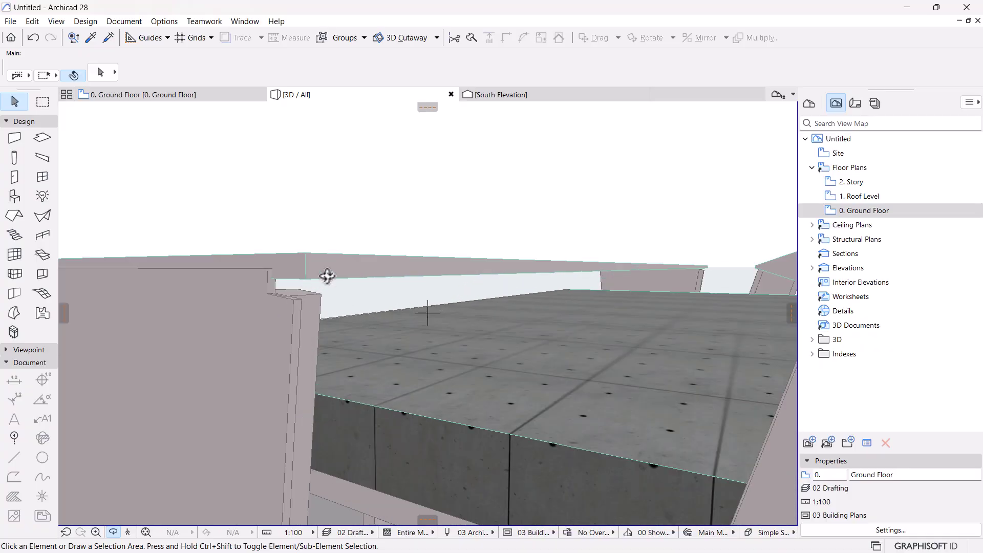
pyautogui.keyDown('shift'); pyautogui.moveTo(722, 266); pyautogui.dragTo(621, 276, button='middle'); pyautogui.keyUp('shift')
pyautogui.moveTo(358, 263); pyautogui.dragTo(286, 305, button='middle')
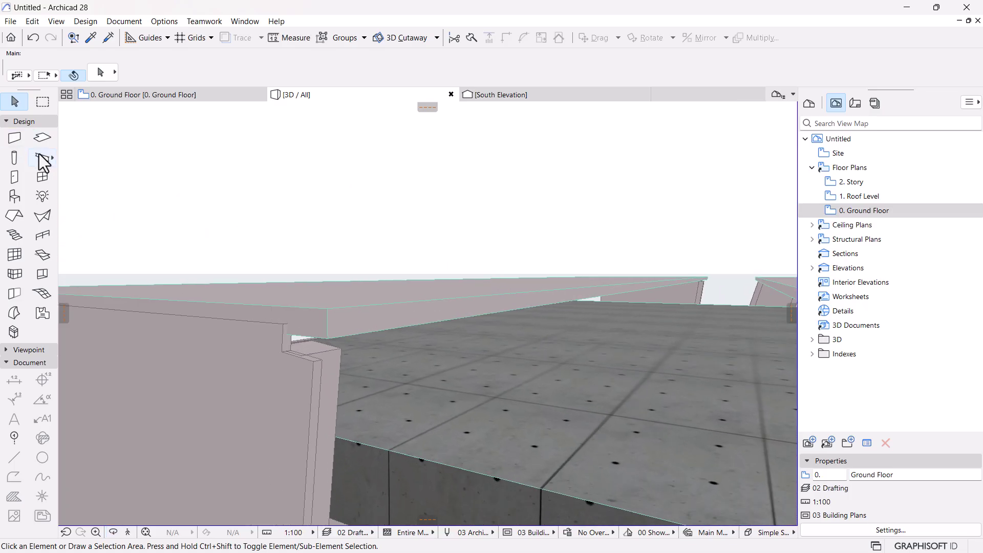
pyautogui.click(42, 158)
pyautogui.click(440, 76)
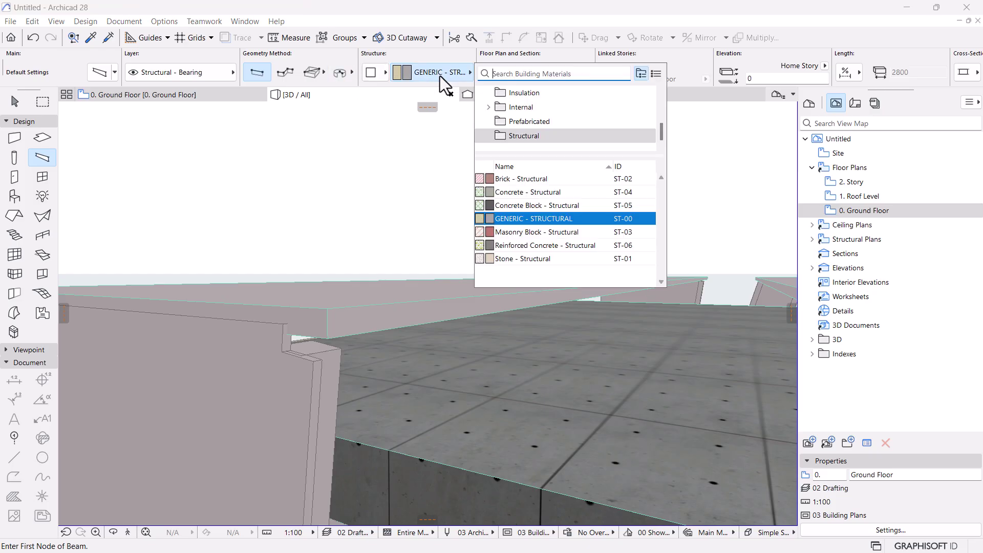
pyautogui.write('st')
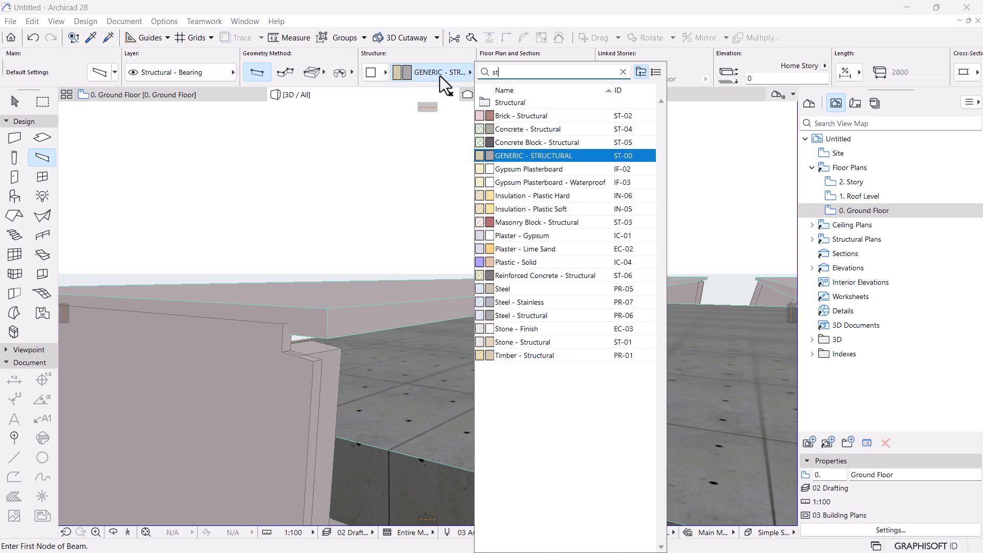
pyautogui.press('BackSpace')
pyautogui.press('BackSpace')
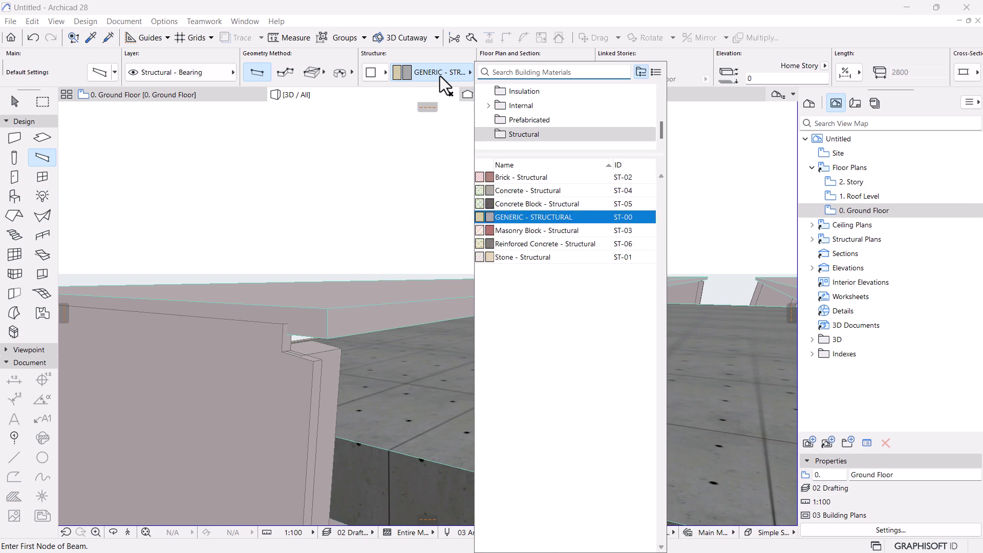
pyautogui.write('al')
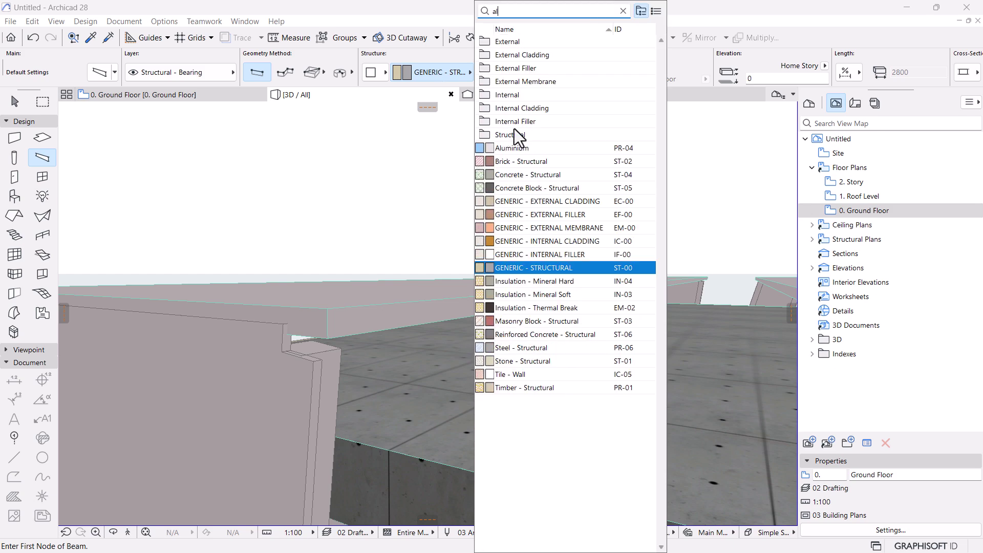
pyautogui.click(531, 153)
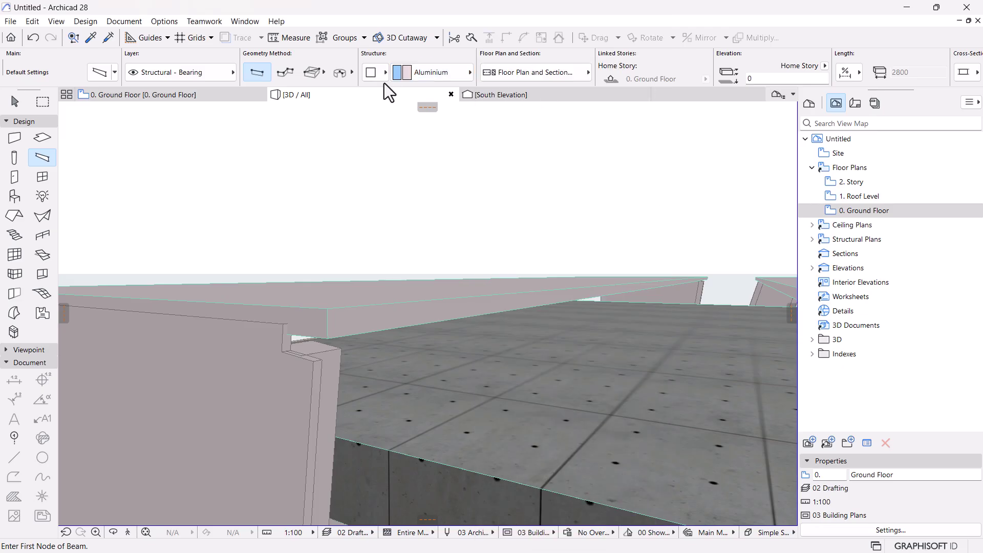
# Step: Set the beam's cross-section to 100 high and 80 wide
pyautogui.scroll(-3, 573, 62)
pyautogui.scroll(-3, 572, 63)
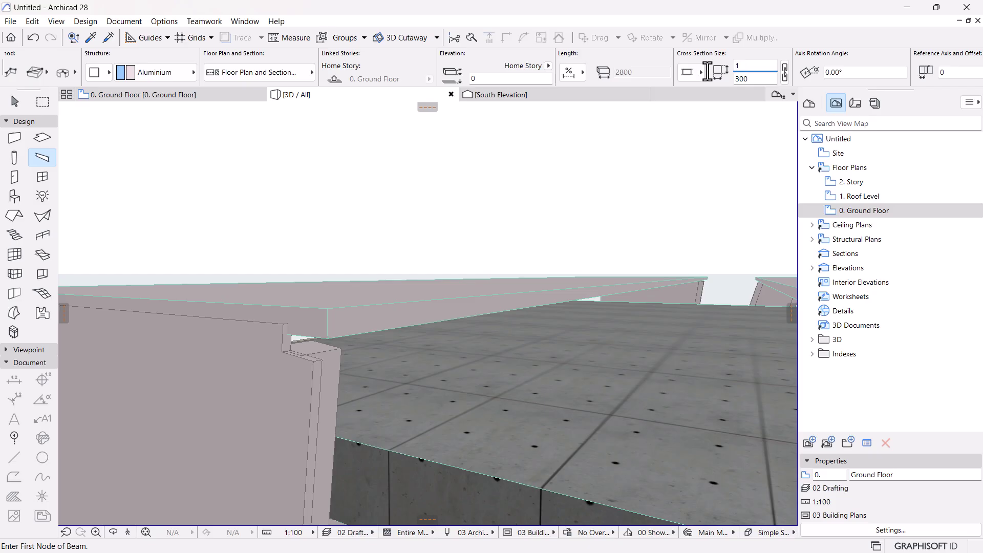
pyautogui.click(755, 79)
pyautogui.write('80')
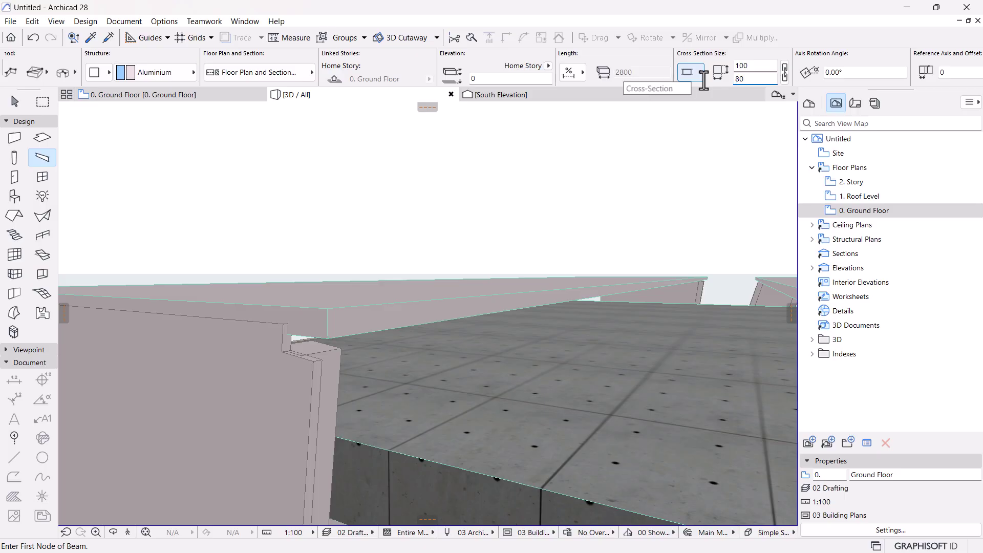
# Step: Place aluminium beams along the first roof slab's edges and delete the one on its facade end
pyautogui.scroll(-3, 448, 294)
pyautogui.keyDown('shift'); pyautogui.moveTo(447, 294); pyautogui.dragTo(493, 388, button='middle'); pyautogui.keyUp('shift')
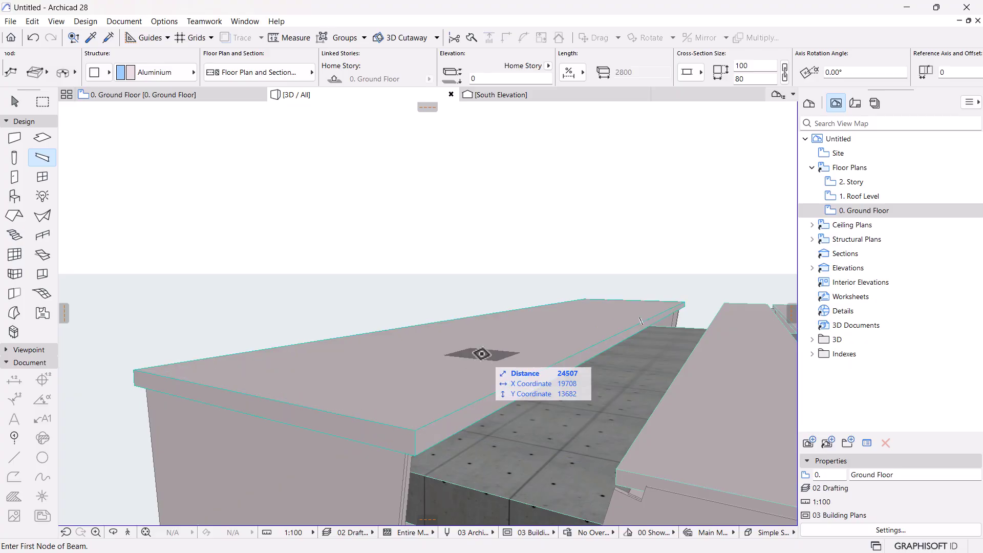
pyautogui.press('Escape')
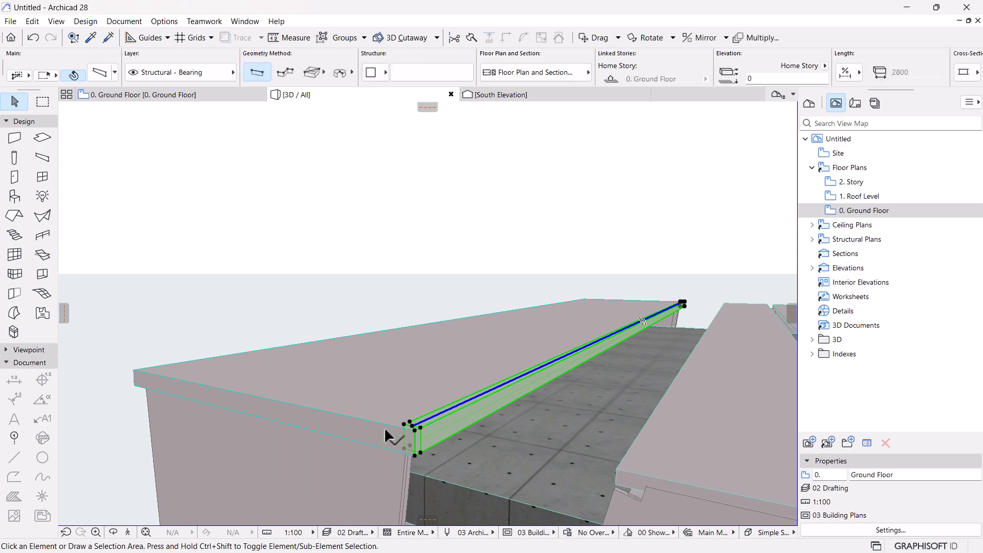
pyautogui.click(349, 425)
pyautogui.press('Delete')
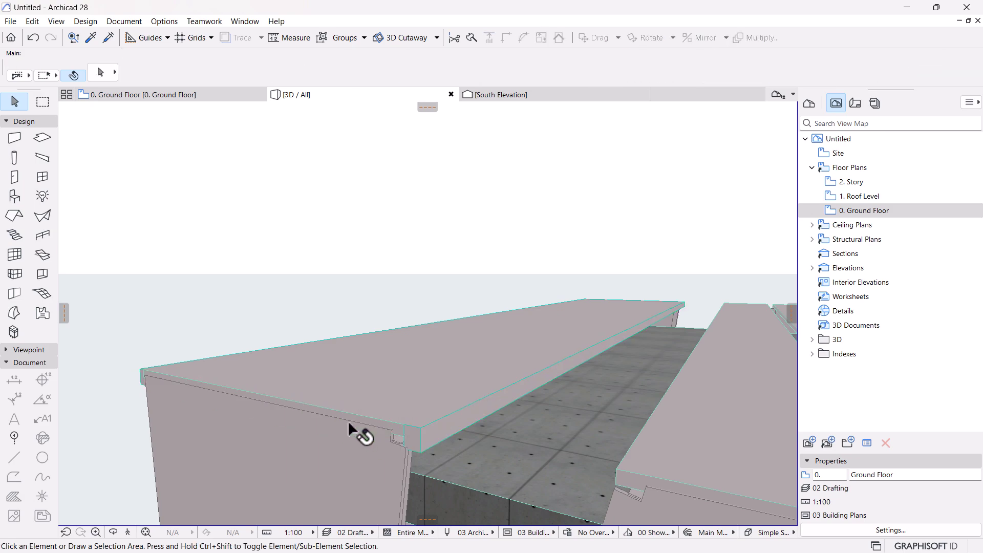
# Step: Change the reference axis of the beam beside the roof gap to its top outer corner
pyautogui.keyDown('shift'); pyautogui.moveTo(348, 424); pyautogui.dragTo(599, 359, button='middle'); pyautogui.keyUp('shift')
pyautogui.click(599, 359)
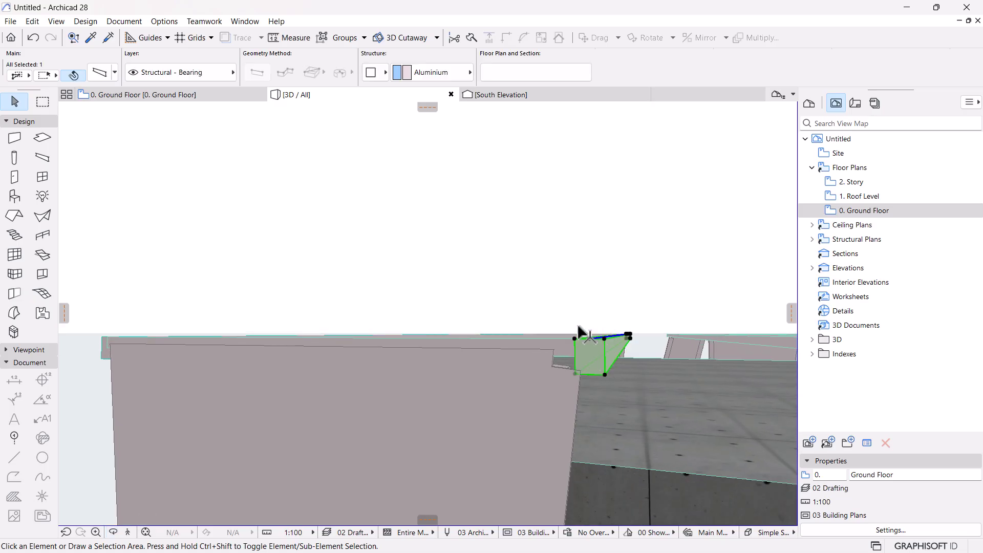
pyautogui.keyDown('shift'); pyautogui.click(102, 350); pyautogui.keyUp('shift')
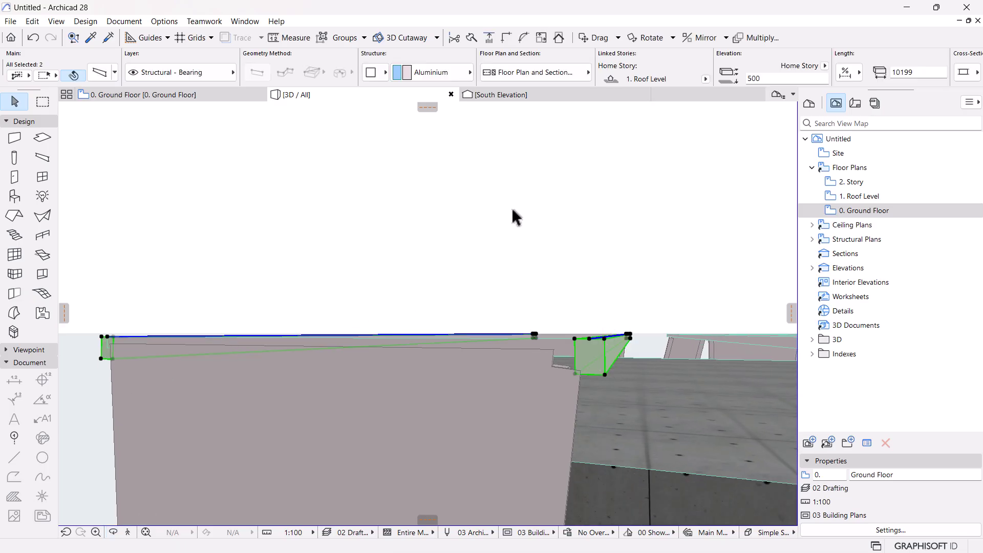
pyautogui.click(597, 355)
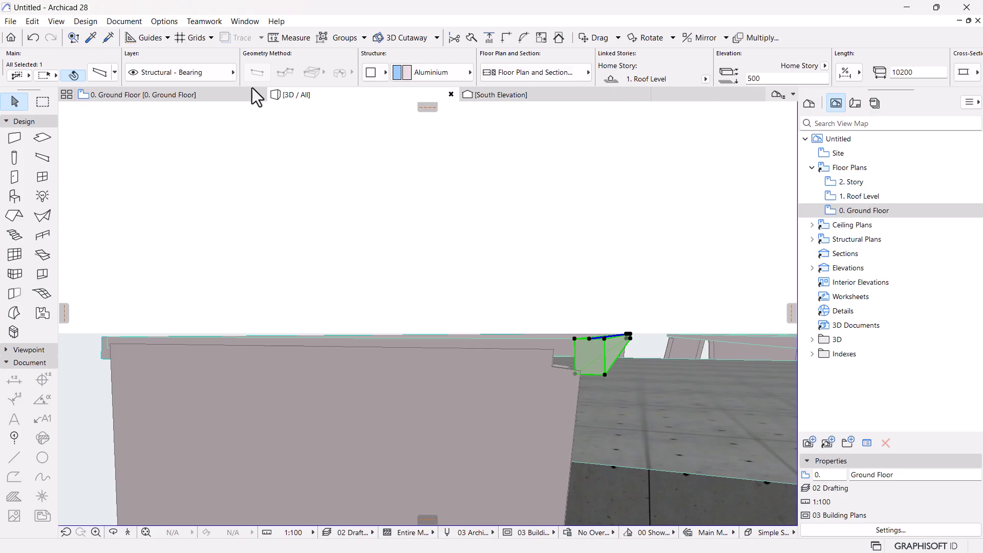
pyautogui.click(109, 70)
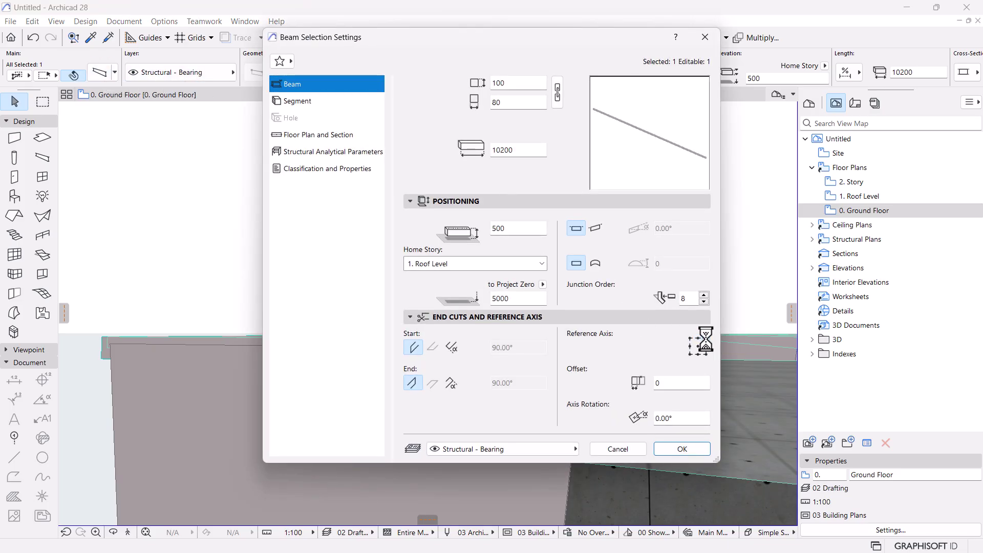
pyautogui.click(686, 453)
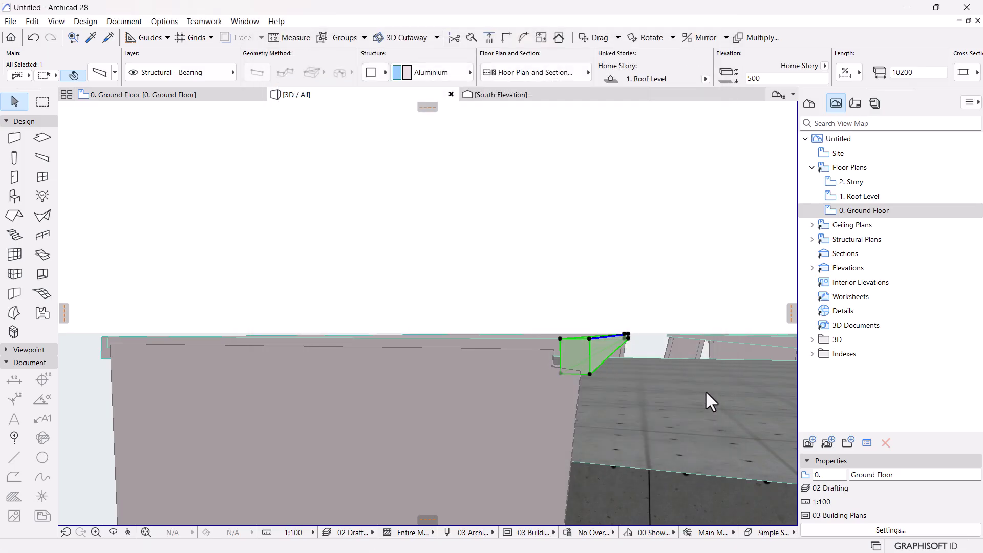
# Step: Move that beam 80 inward under the roof slab and check its joint with the strip's edge frame
pyautogui.moveTo(566, 378); pyautogui.dragTo(558, 477, button='middle')
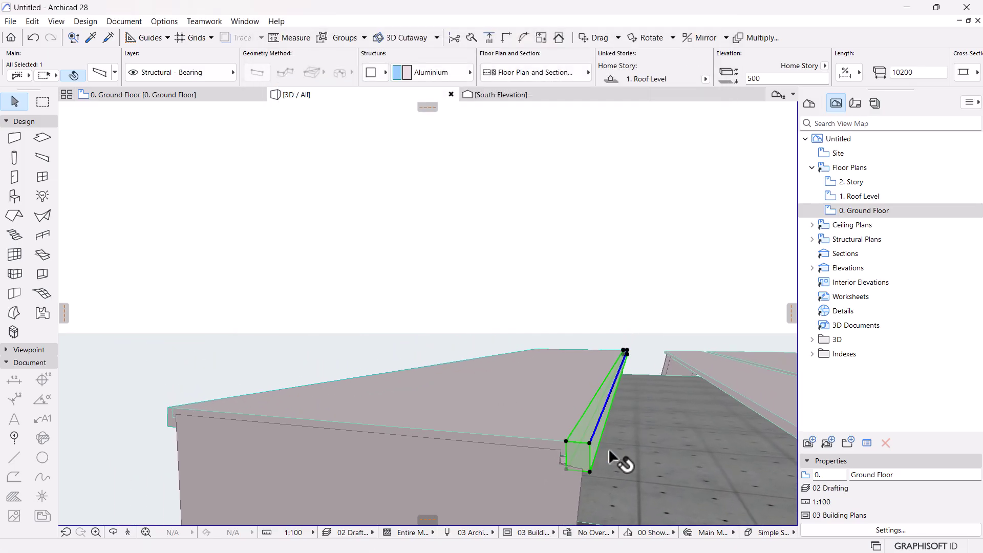
pyautogui.scroll(2, 612, 456)
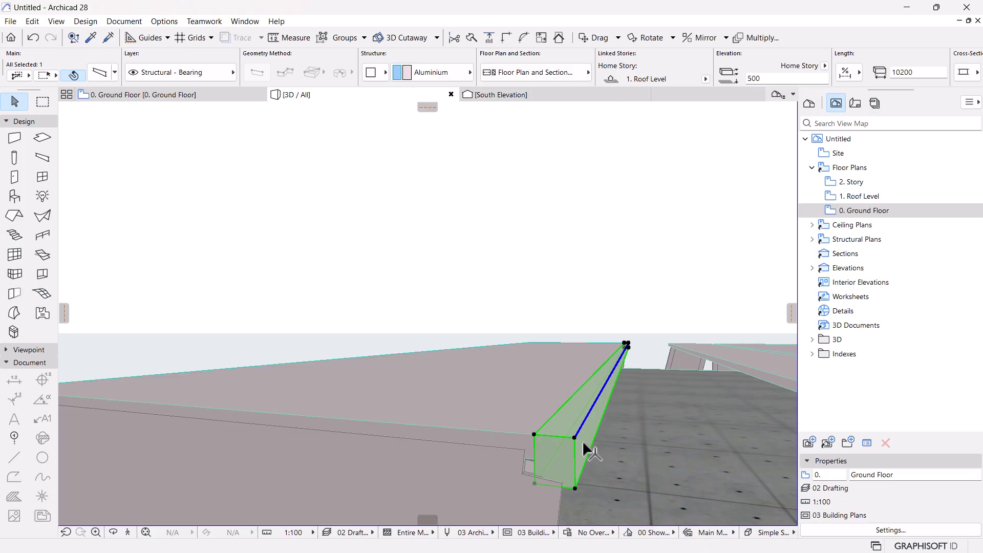
pyautogui.hotkey('ctrl', 'd')
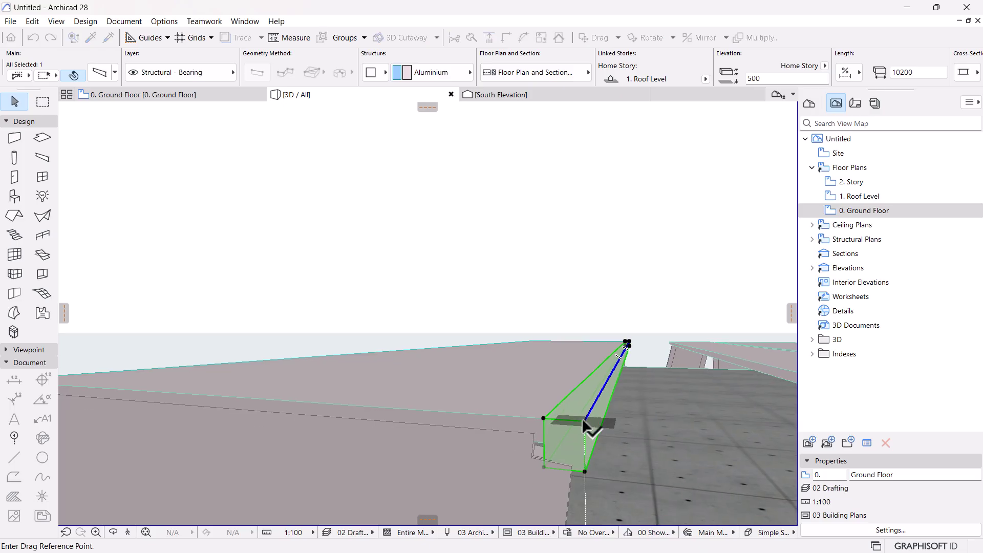
pyautogui.click(571, 421)
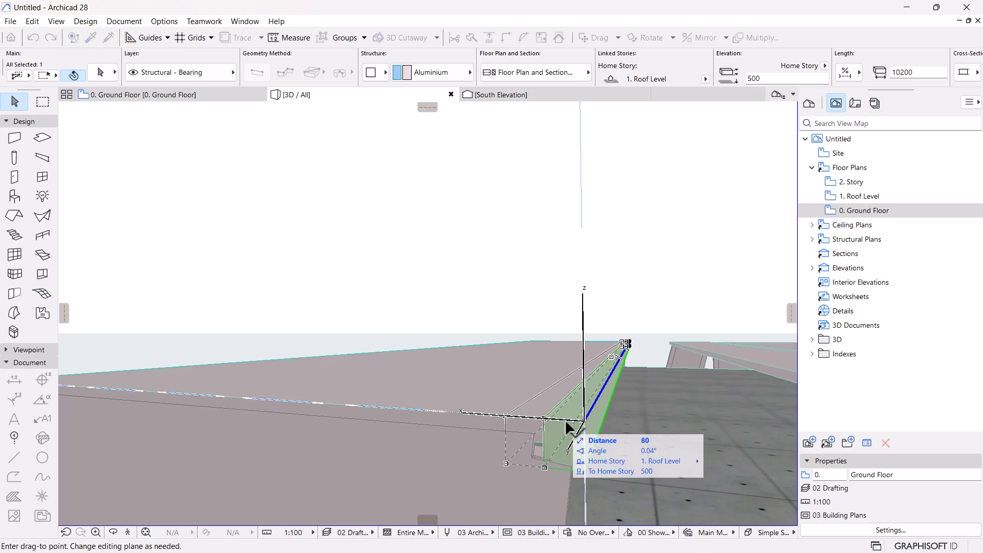
pyautogui.click(544, 423)
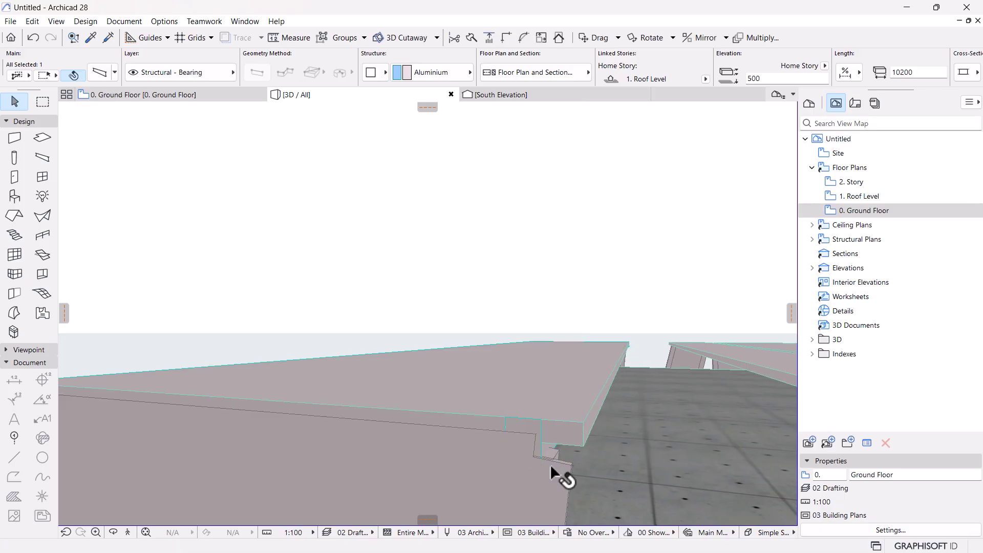
pyautogui.moveTo(557, 457); pyautogui.dragTo(553, 407, button='middle')
pyautogui.scroll(3, 548, 395)
pyautogui.scroll(-4, 550, 397)
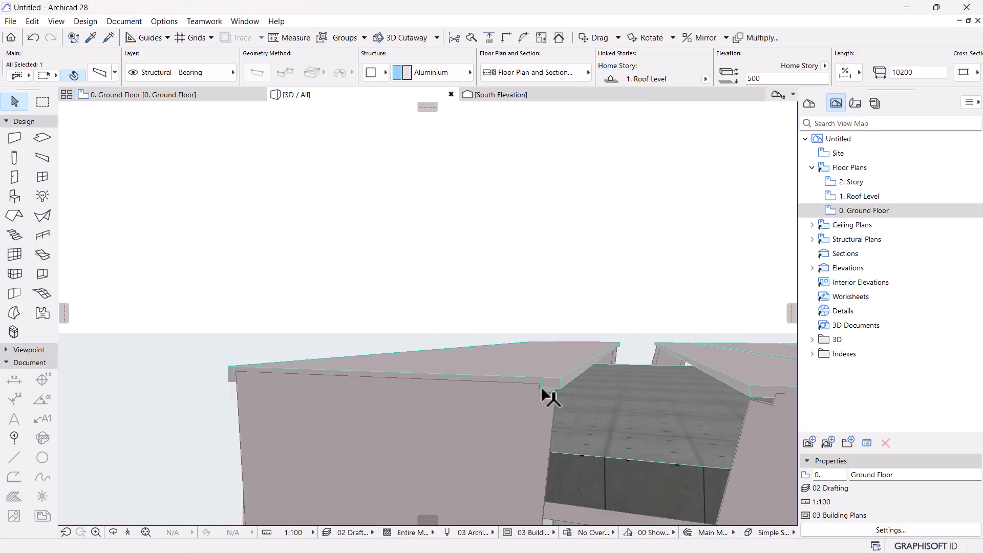
pyautogui.scroll(3, 558, 382)
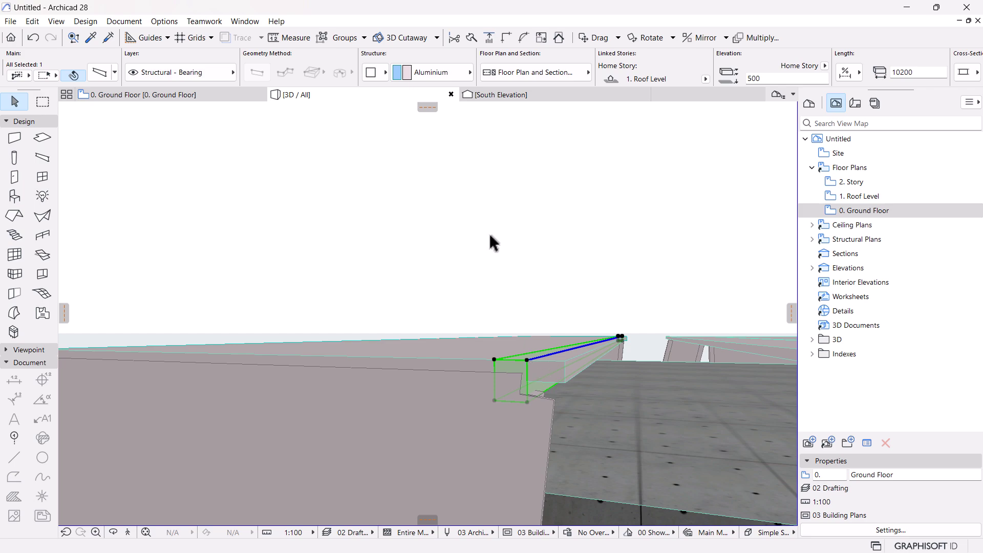
# Step: Examine in the South Elevation how the roof slabs and edge beams meet the tops of the strips
pyautogui.click(521, 96)
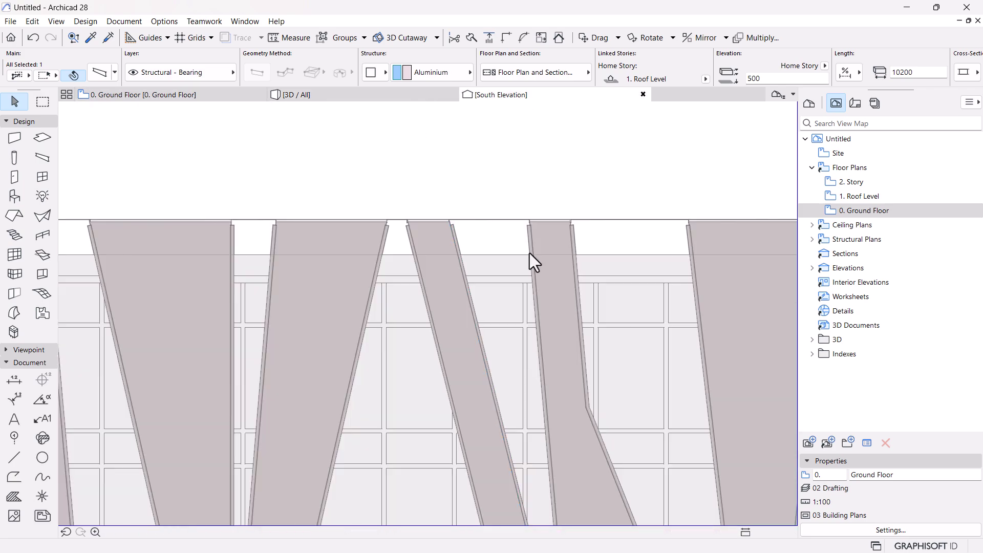
pyautogui.press('Escape')
pyautogui.scroll(-6, 529, 253)
pyautogui.scroll(5, 339, 233)
pyautogui.scroll(6, 340, 233)
pyautogui.click(444, 259)
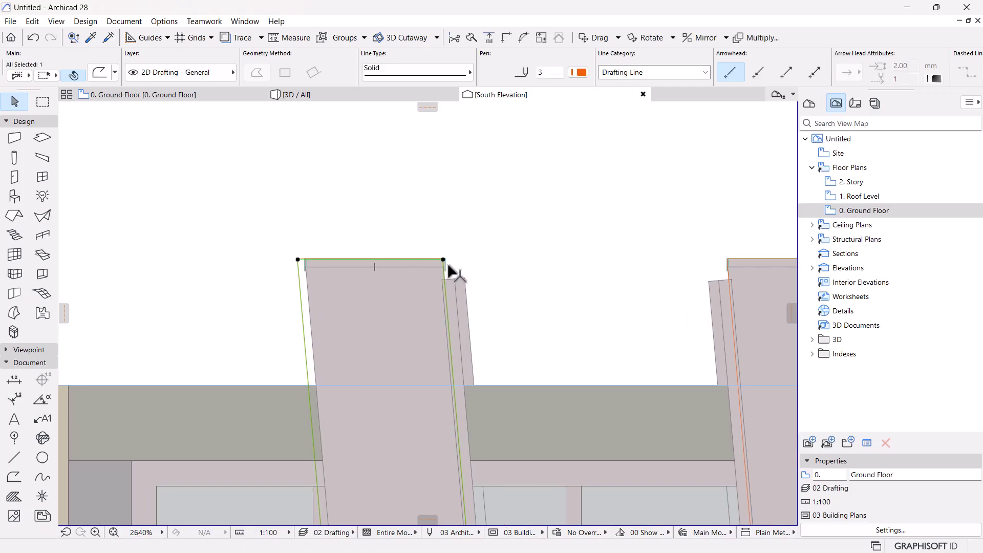
pyautogui.scroll(-6, 450, 266)
pyautogui.moveTo(601, 303); pyautogui.dragTo(423, 276, button='middle')
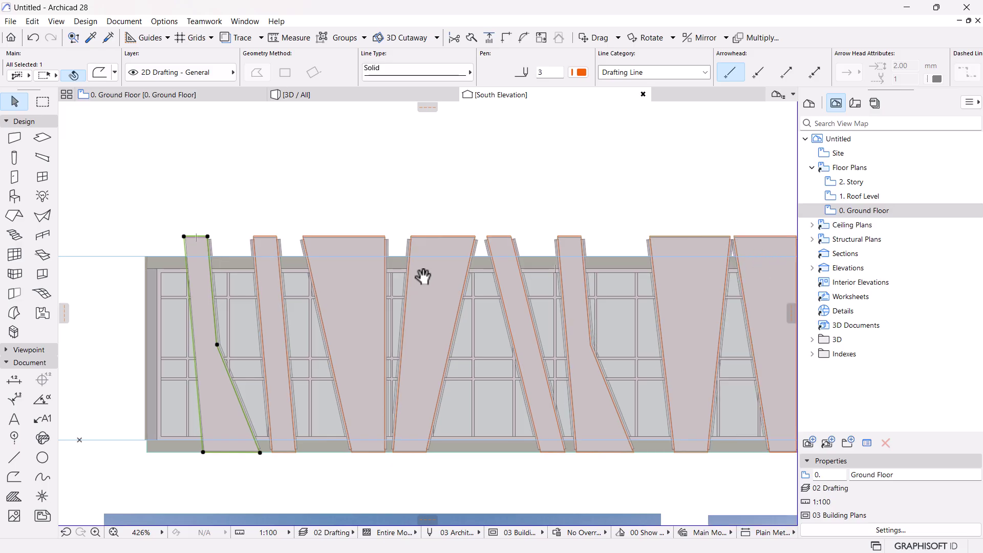
pyautogui.scroll(-2, 423, 276)
pyautogui.scroll(4, 659, 262)
pyautogui.press('Escape')
pyautogui.scroll(4, 361, 269)
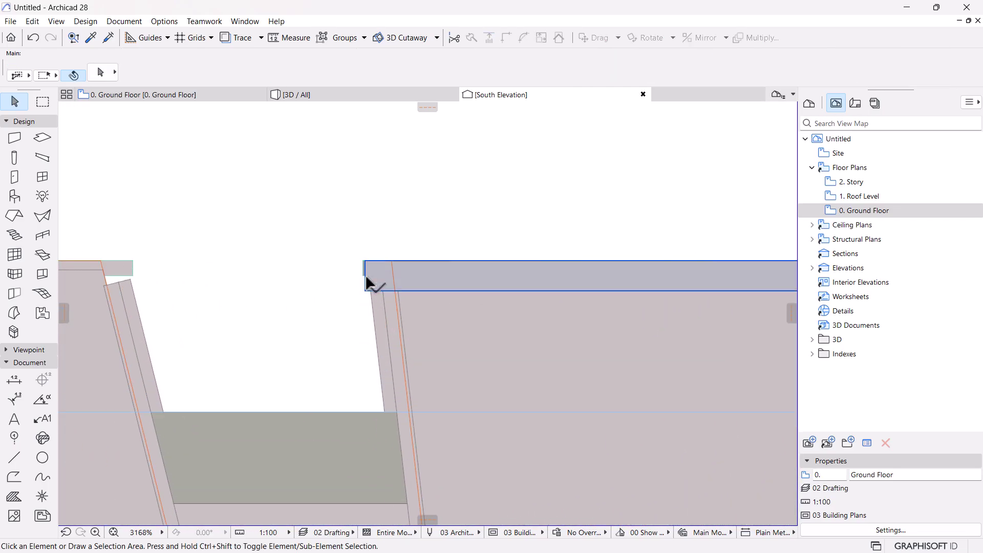
pyautogui.click(363, 263)
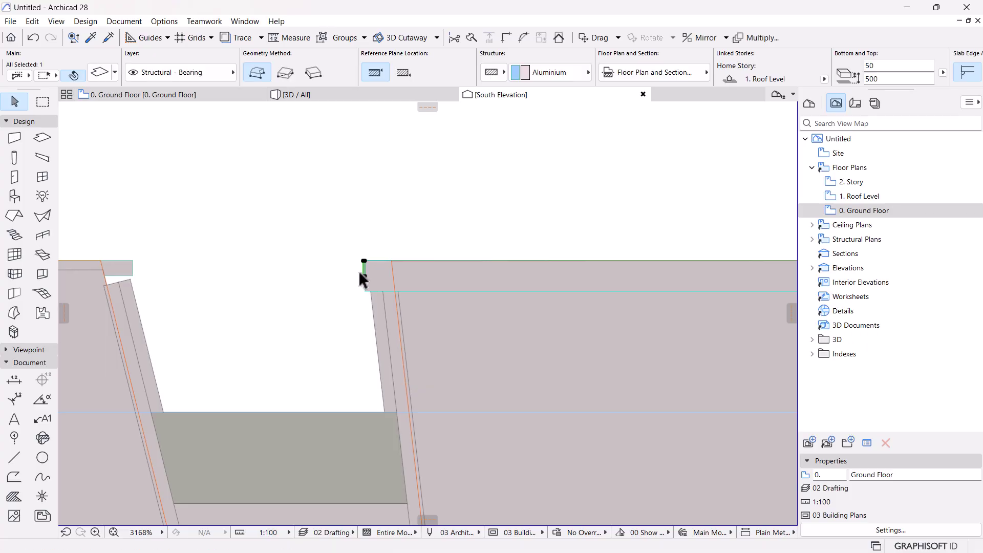
# Step: Move the beam at the east edge of the easternmost strip's roof slab inward by its own width and about 12 further, to the strip's edge
pyautogui.scroll(-5, 333, 263)
pyautogui.click(428, 286)
pyautogui.scroll(3, 553, 263)
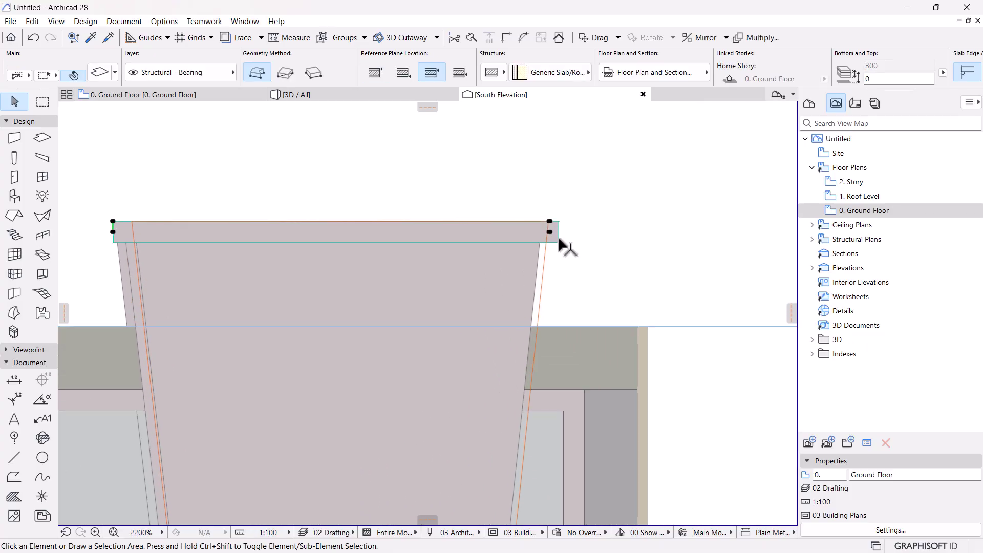
pyautogui.click(559, 238)
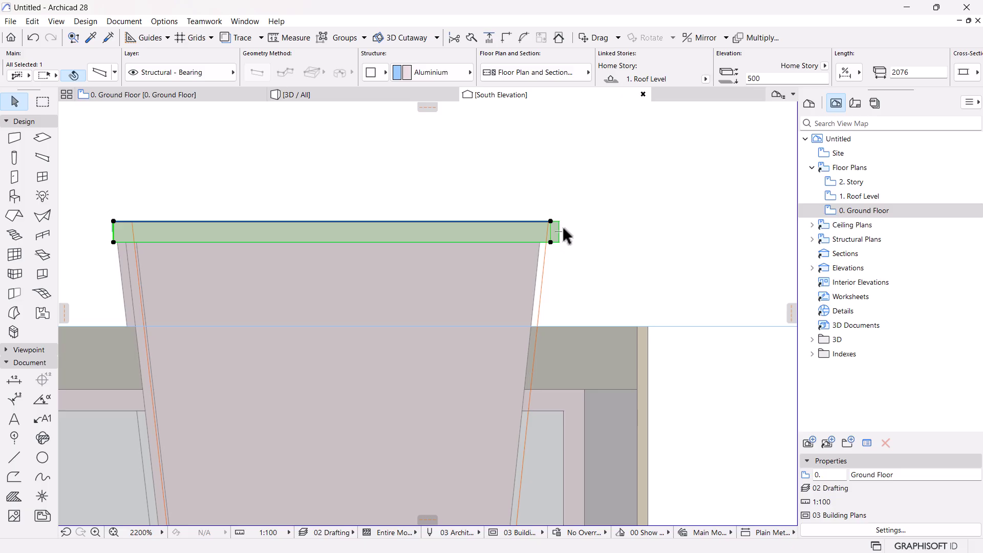
pyautogui.click(560, 235)
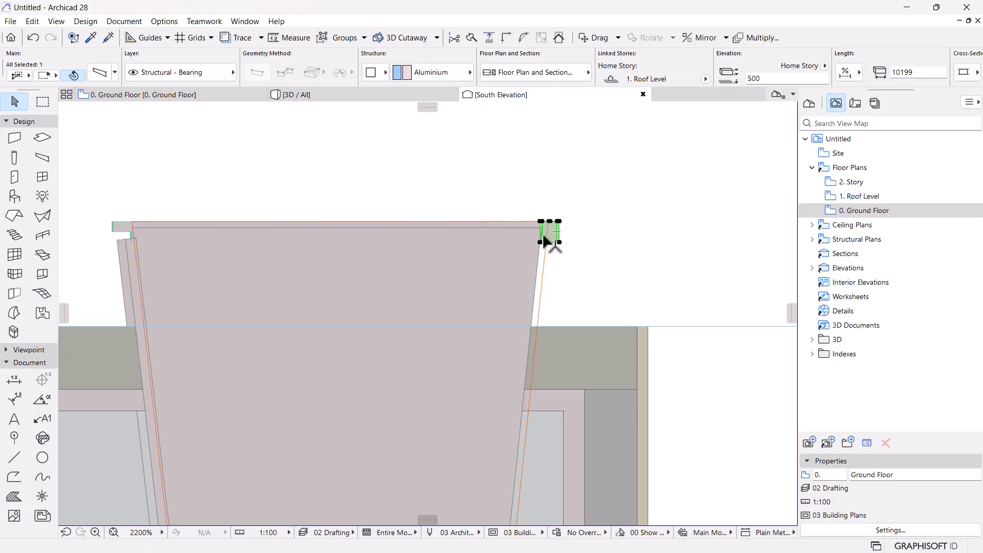
pyautogui.scroll(5, 542, 237)
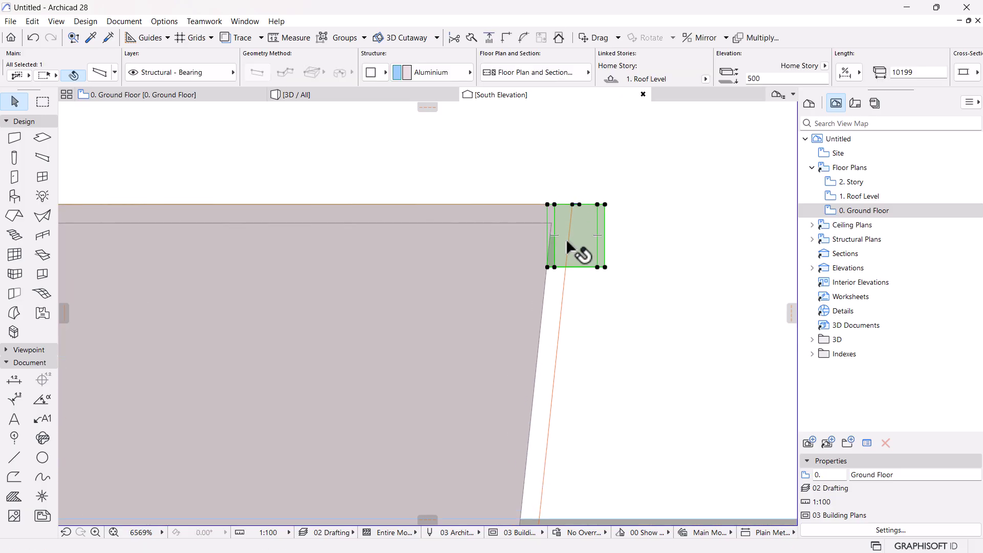
pyautogui.click(605, 204)
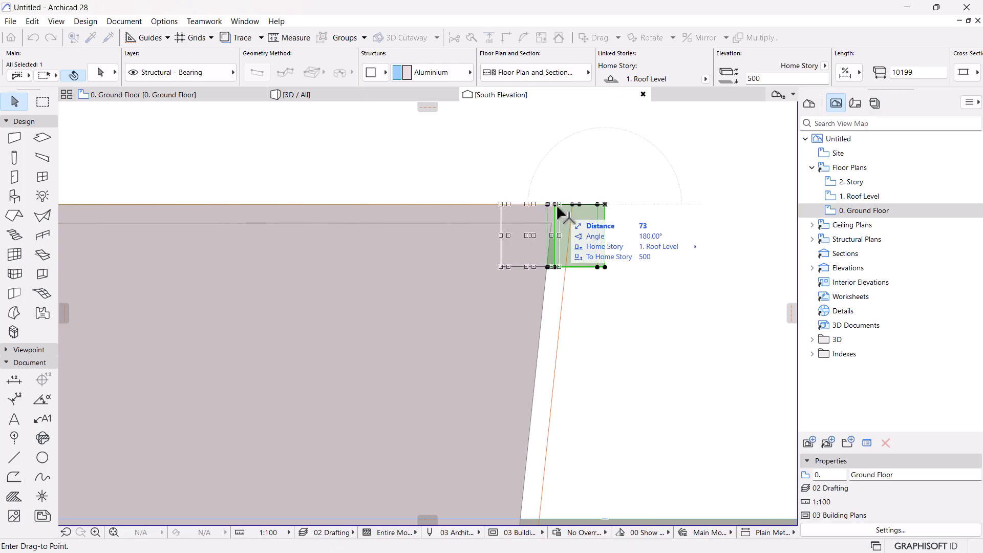
pyautogui.click(554, 204)
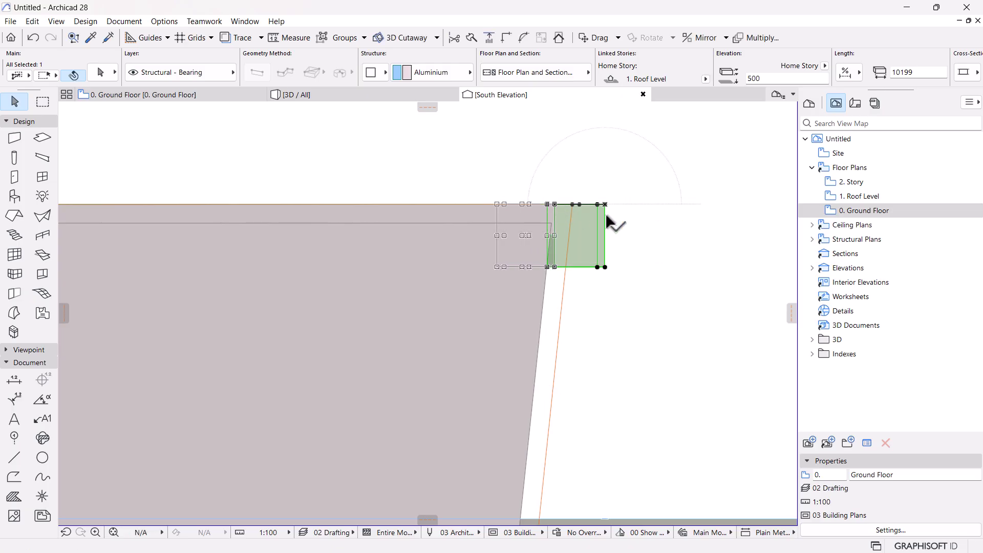
pyautogui.hotkey('ctrl', 'd')
pyautogui.click(554, 267)
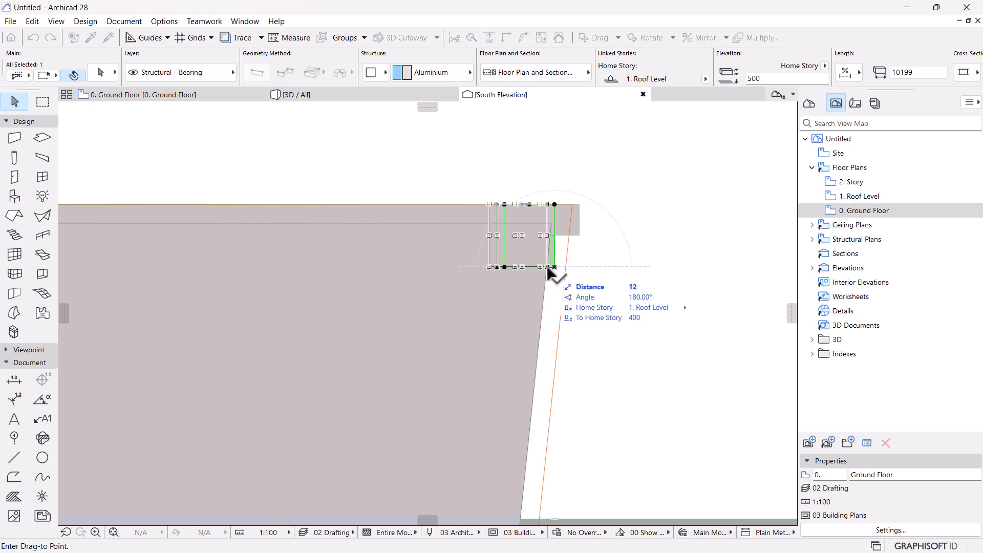
pyautogui.click(547, 266)
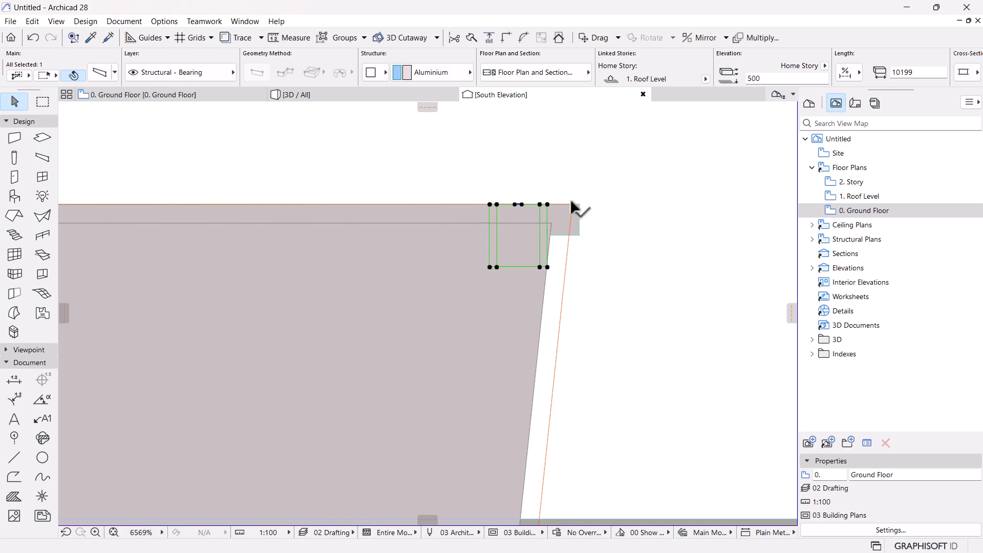
# Step: Check the opposite beam's position against the slanted strip edge and compare it with the neighbouring strips' tops
pyautogui.scroll(4, 539, 203)
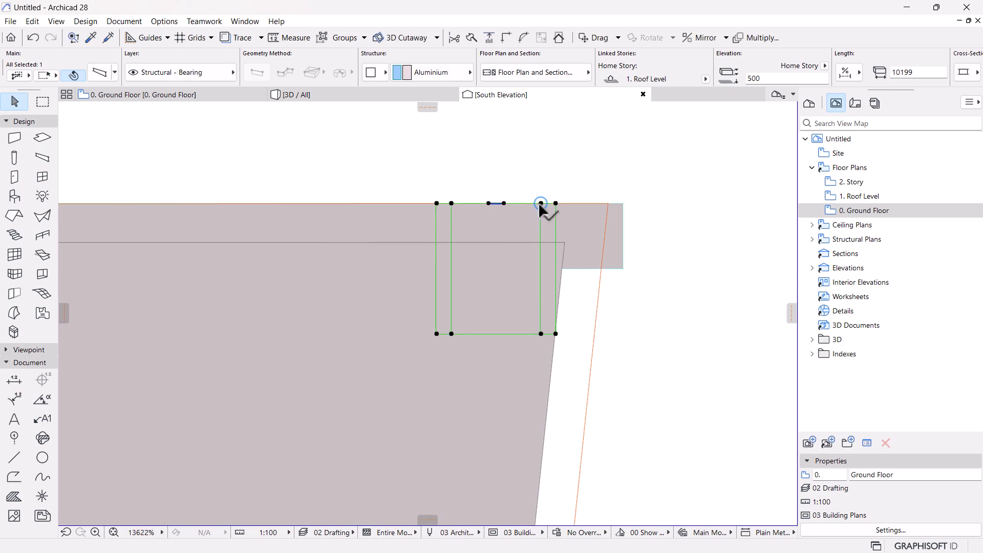
pyautogui.scroll(-4, 540, 204)
pyautogui.moveTo(570, 241); pyautogui.dragTo(447, 259, button='middle')
pyautogui.scroll(2, 476, 256)
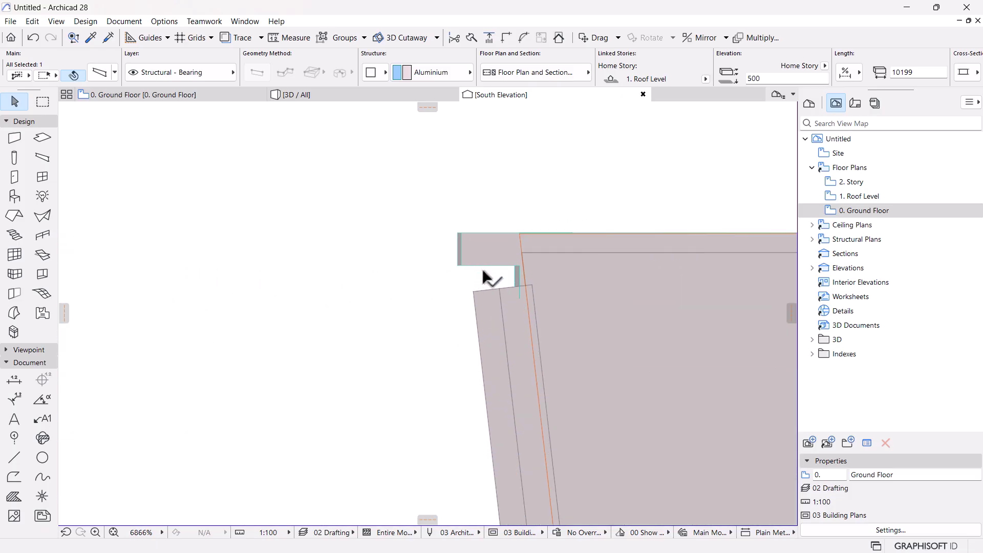
pyautogui.scroll(2, 491, 274)
pyautogui.click(532, 273)
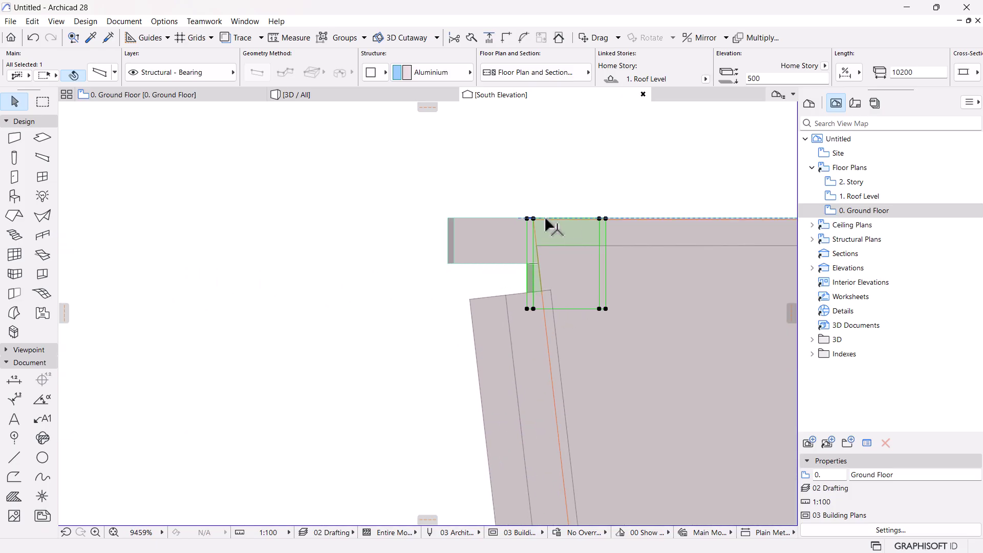
pyautogui.scroll(-9, 528, 238)
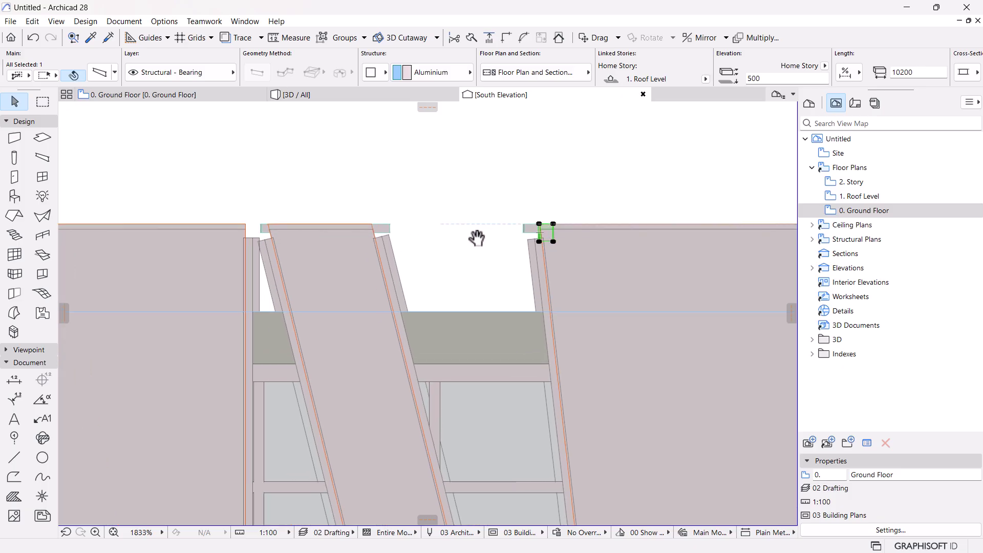
pyautogui.scroll(-2, 351, 275)
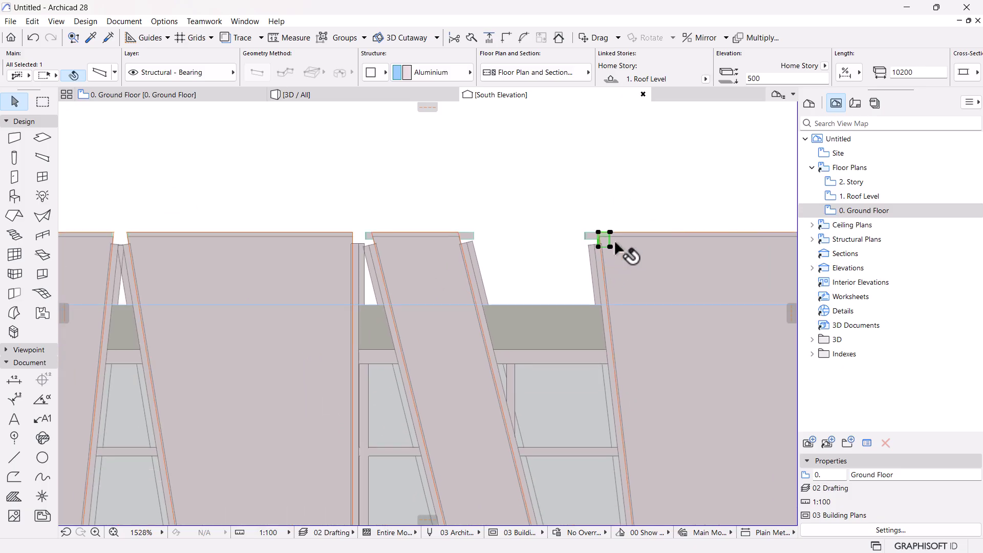
pyautogui.scroll(-2, 598, 233)
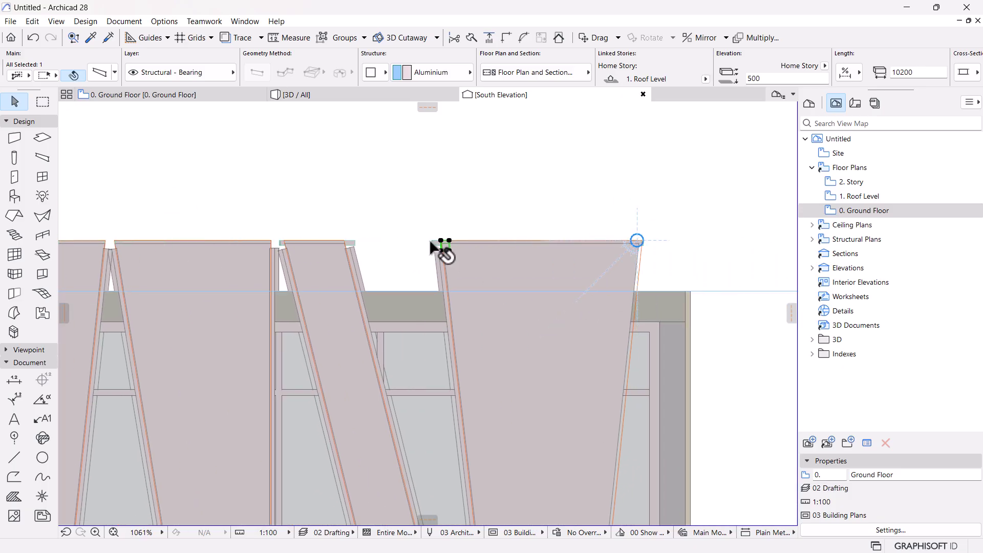
# Step: Delete the south facade's strip curtain wall in the ground floor plan
pyautogui.click(103, 96)
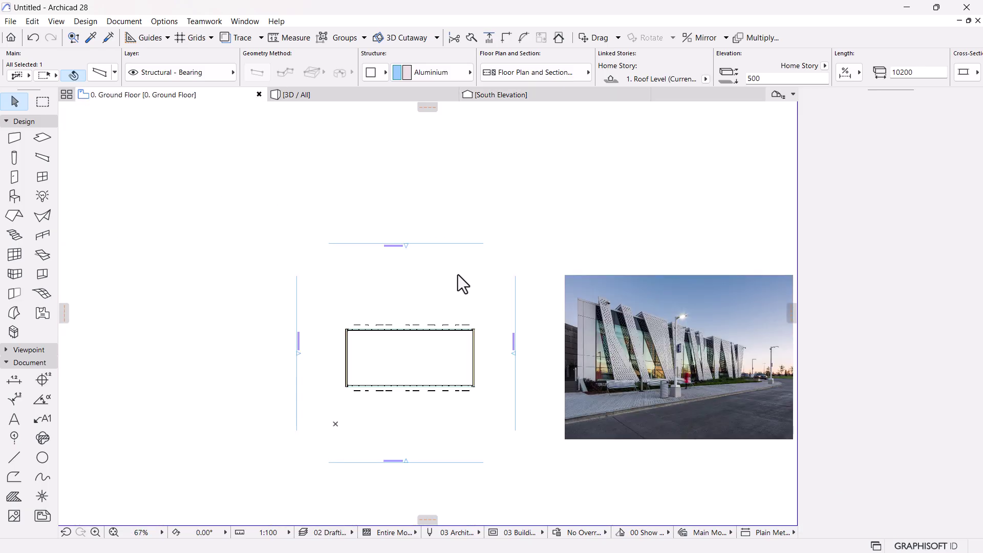
pyautogui.scroll(5, 401, 398)
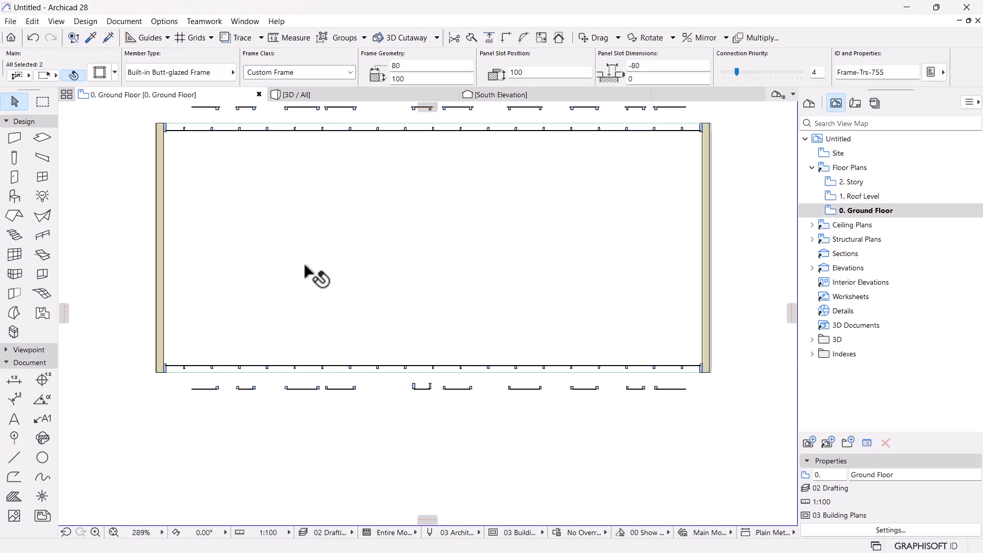
pyautogui.scroll(-4, 422, 354)
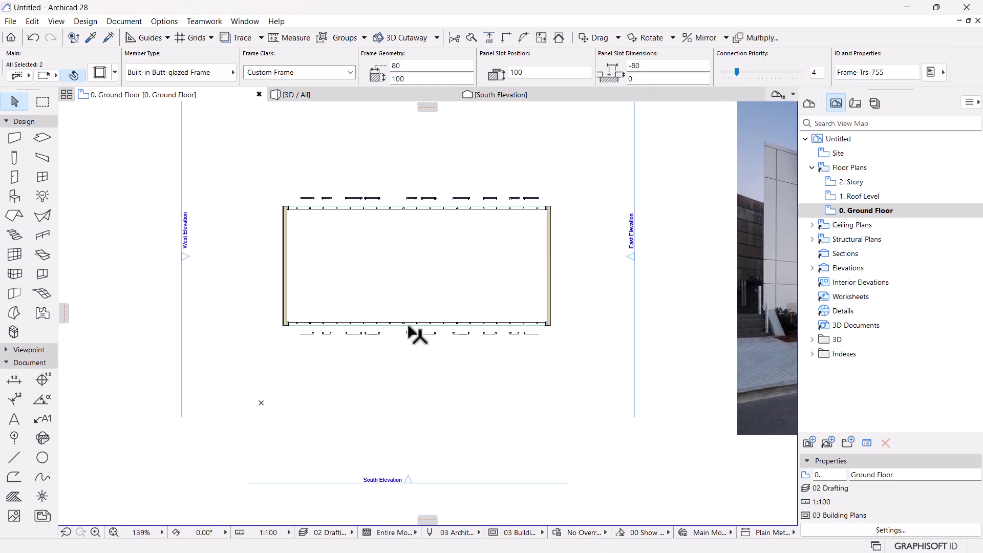
pyautogui.scroll(4, 410, 338)
pyautogui.click(409, 343)
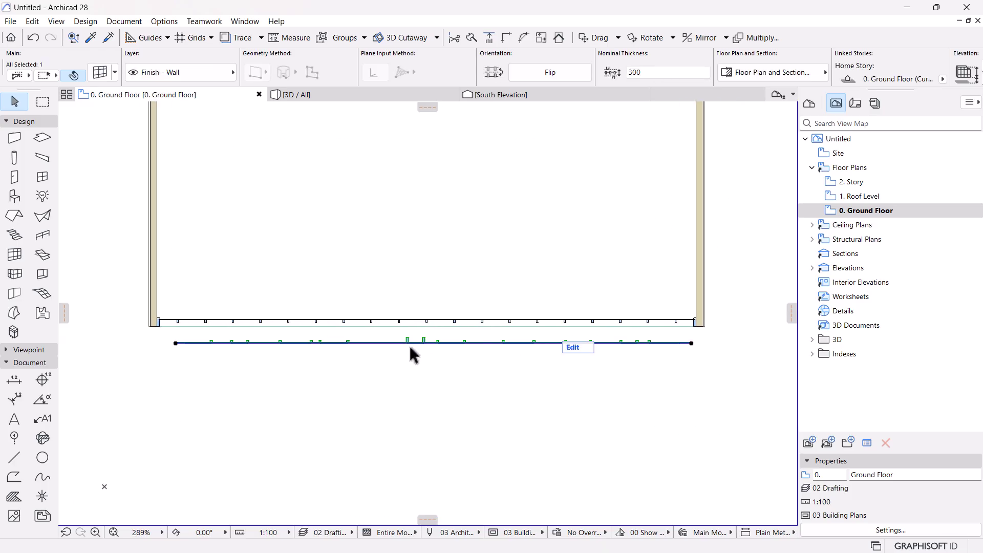
pyautogui.click(496, 329)
pyautogui.scroll(-4, 487, 328)
# Step: Mirror a copy of the north strip curtain wall to the south facade about the building's east-west centre axis
pyautogui.click(449, 202)
pyautogui.hotkey('ctrl', 'm')
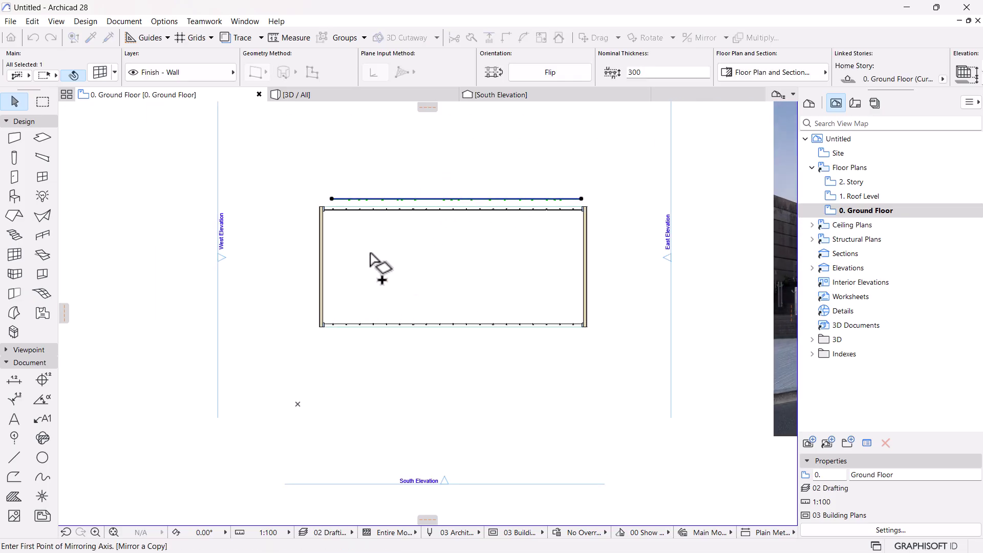
pyautogui.click(322, 267)
pyautogui.click(448, 267)
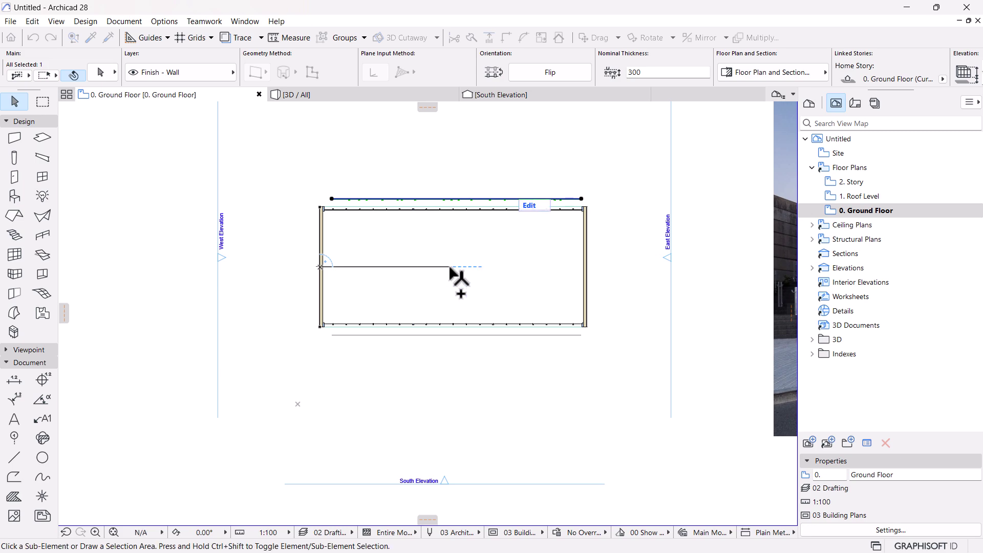
# Step: Examine in the South Elevation how the easternmost strip's west roof beam meets the slanted edge frame
pyautogui.click(487, 98)
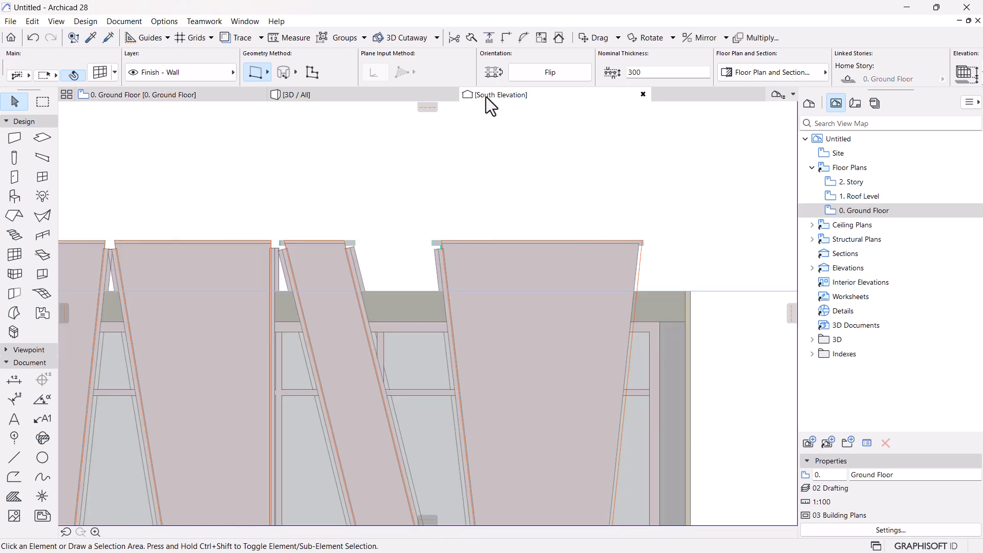
pyautogui.scroll(5, 485, 258)
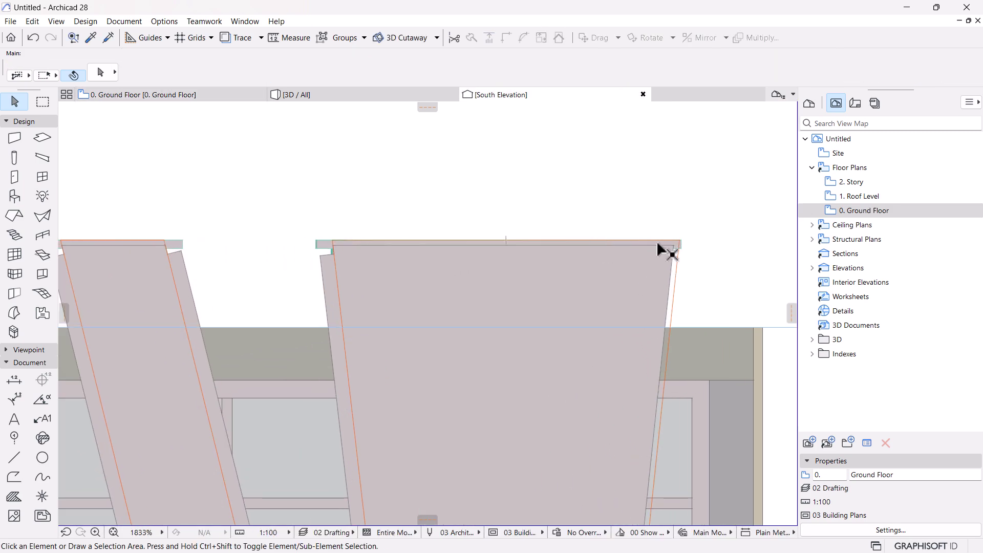
pyautogui.scroll(5, 338, 252)
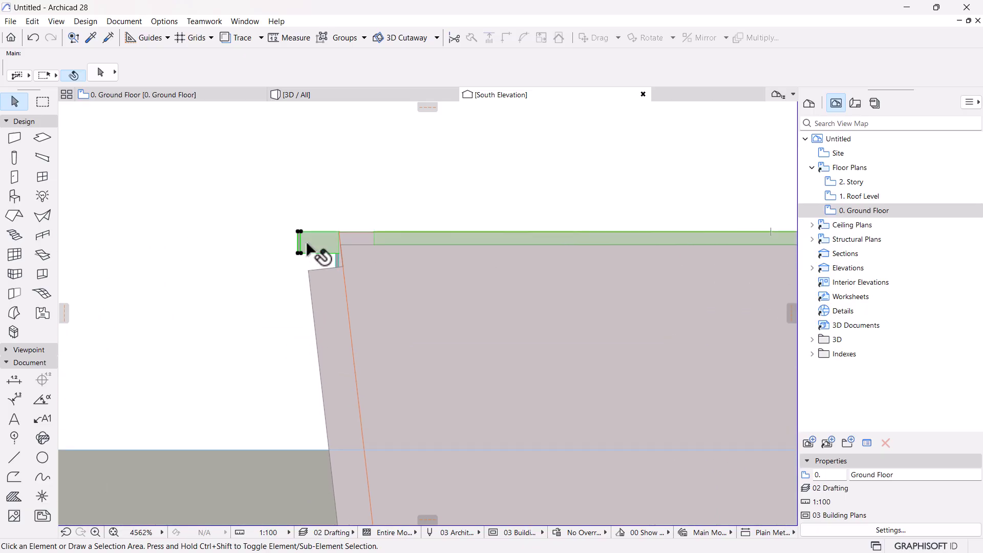
pyautogui.click(341, 260)
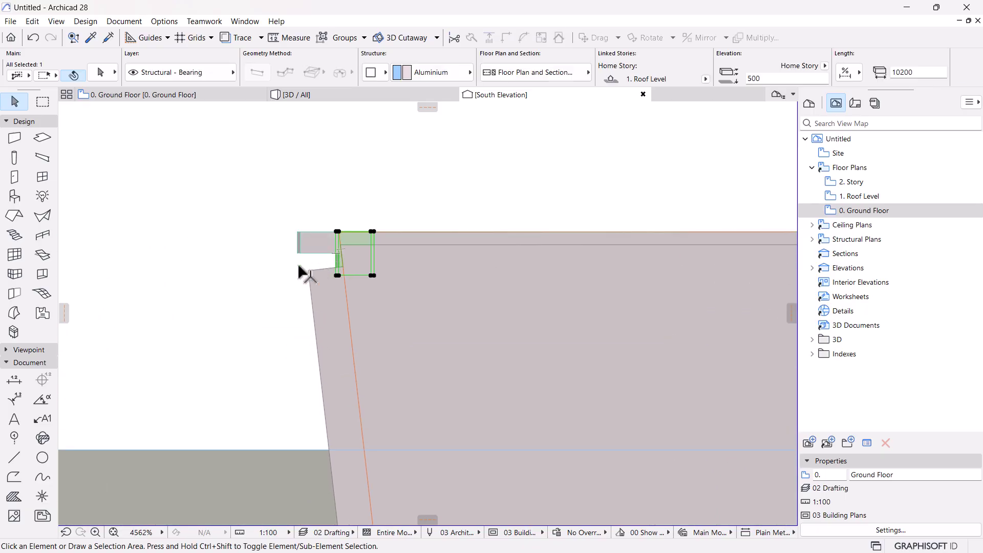
pyautogui.moveTo(301, 272); pyautogui.dragTo(362, 274, button='middle')
pyautogui.scroll(1, 376, 255)
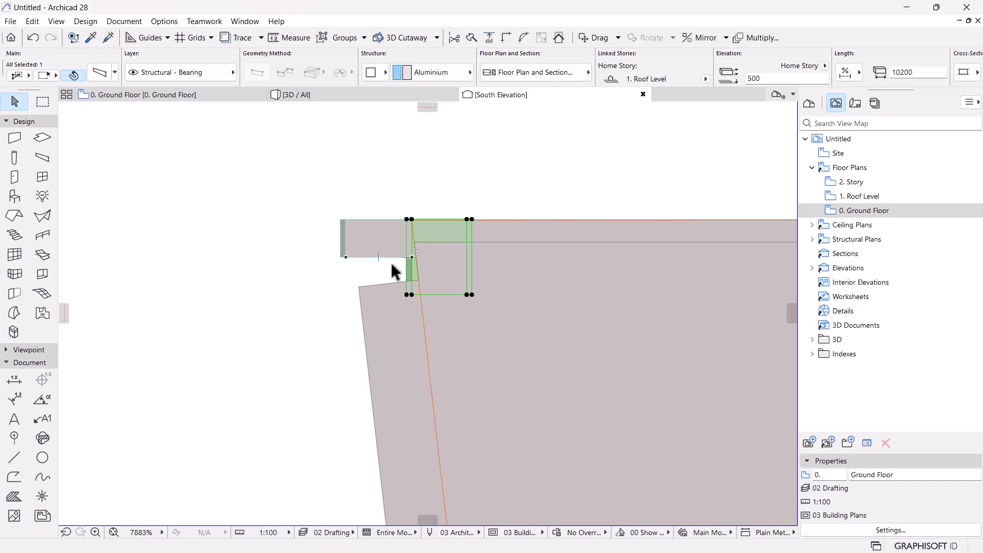
pyautogui.scroll(-4, 394, 272)
pyautogui.click(549, 367)
pyautogui.press('Escape')
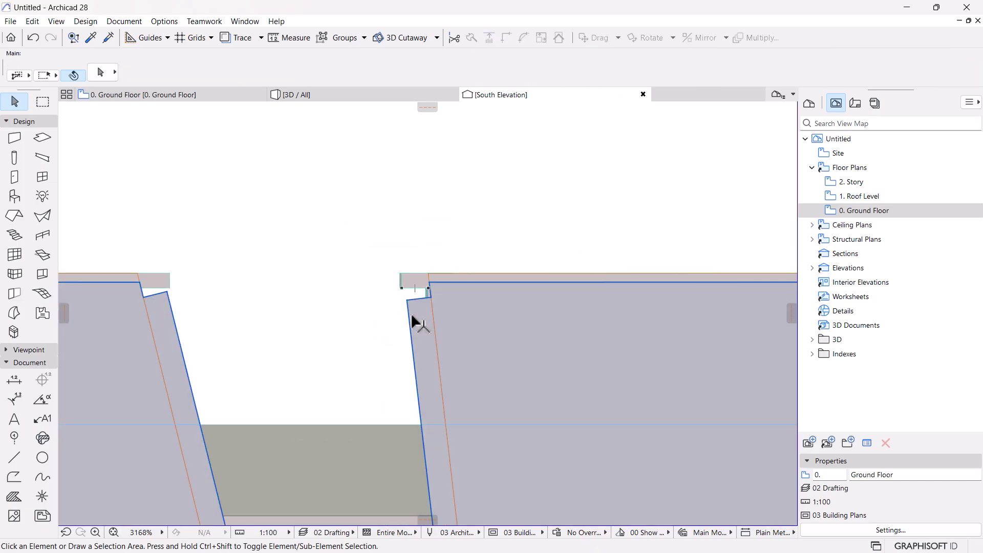
pyautogui.scroll(4, 418, 322)
pyautogui.click(450, 309)
pyautogui.click(395, 281)
pyautogui.press('Escape')
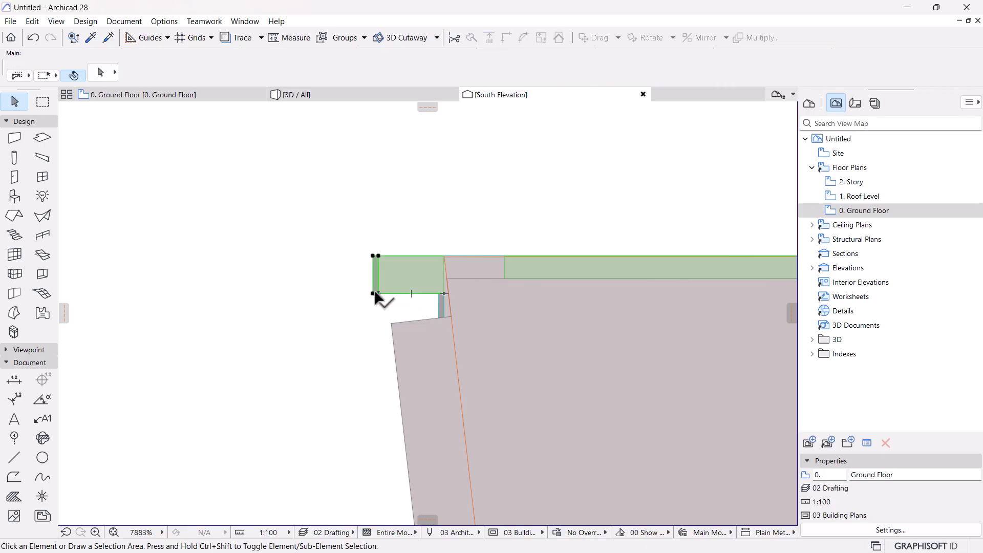
pyautogui.click(374, 292)
pyautogui.press('Escape')
# Step: Tilt the beam under the roof slab's west edge about its top outer corner to follow the strip's slanted edge
pyautogui.click(446, 309)
pyautogui.scroll(1, 445, 309)
pyautogui.scroll(1, 446, 309)
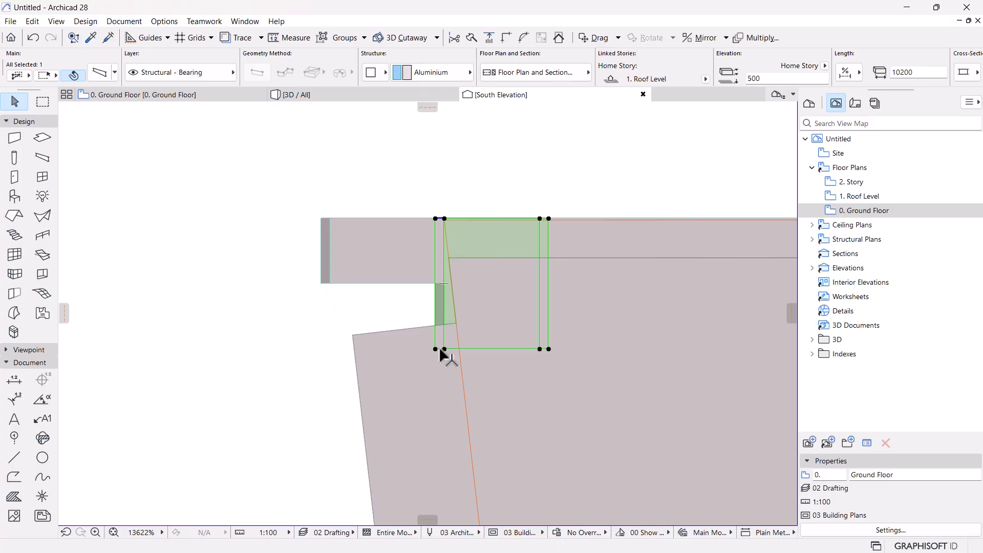
pyautogui.click(443, 348)
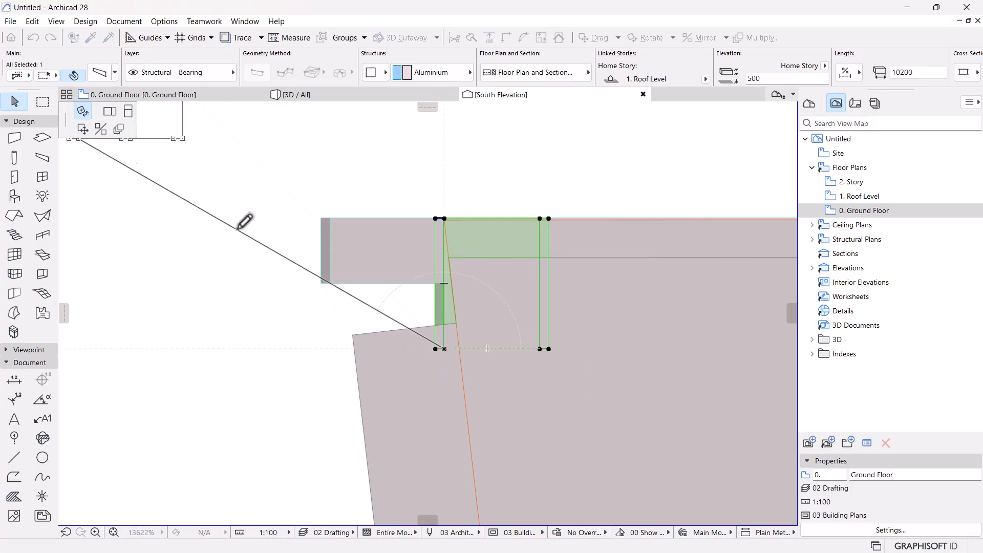
pyautogui.click(393, 204)
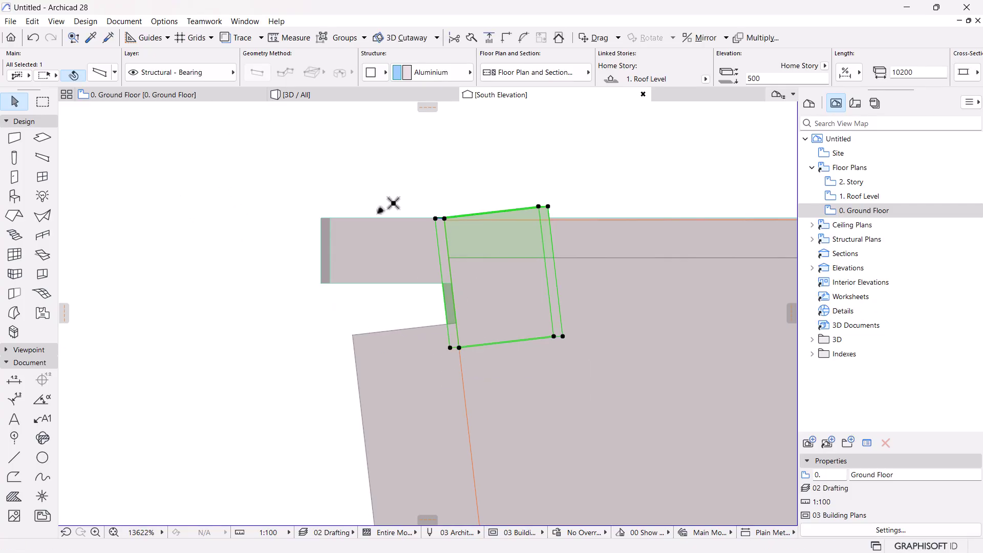
# Step: Lower the tilted roof beam so its highest corner is flush with the roof slab's top edge
pyautogui.click(548, 206)
pyautogui.press('Escape')
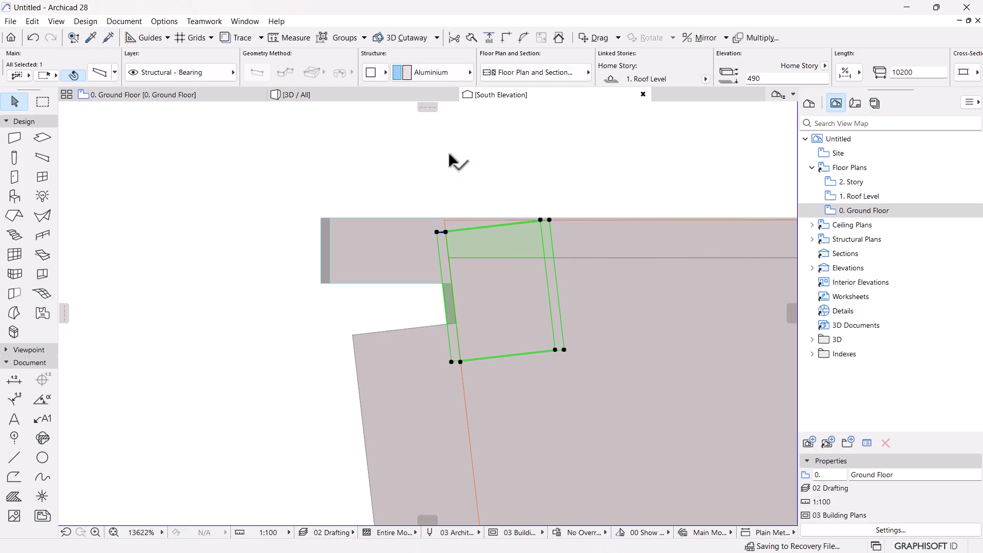
pyautogui.click(448, 150)
# Step: Stretch the adjoining roof slab's underside down in 3D to meet the strip's slanted frame, giving a thickness of 90 mm
pyautogui.click(368, 96)
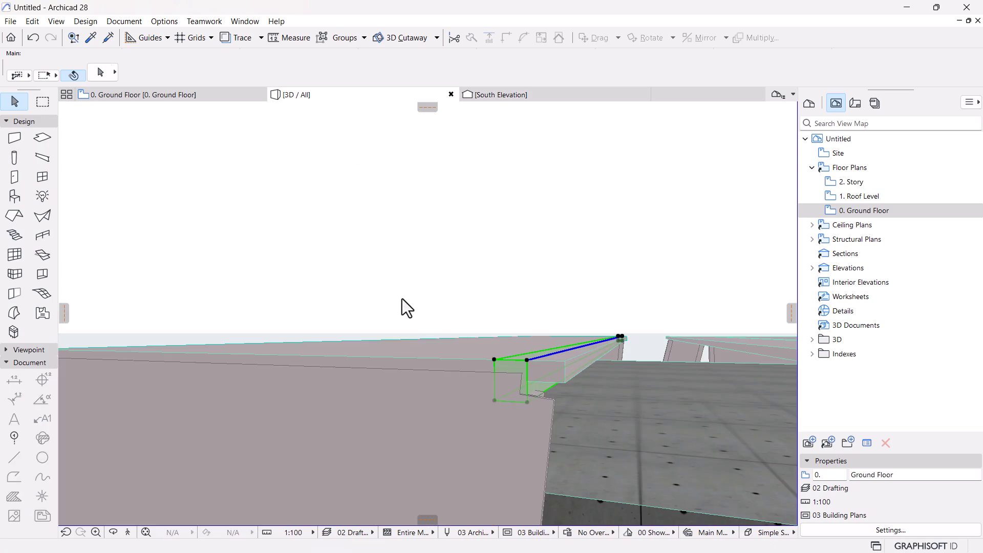
pyautogui.keyDown('shift'); pyautogui.moveTo(485, 376); pyautogui.dragTo(507, 399, button='middle'); pyautogui.keyUp('shift')
pyautogui.click(531, 288)
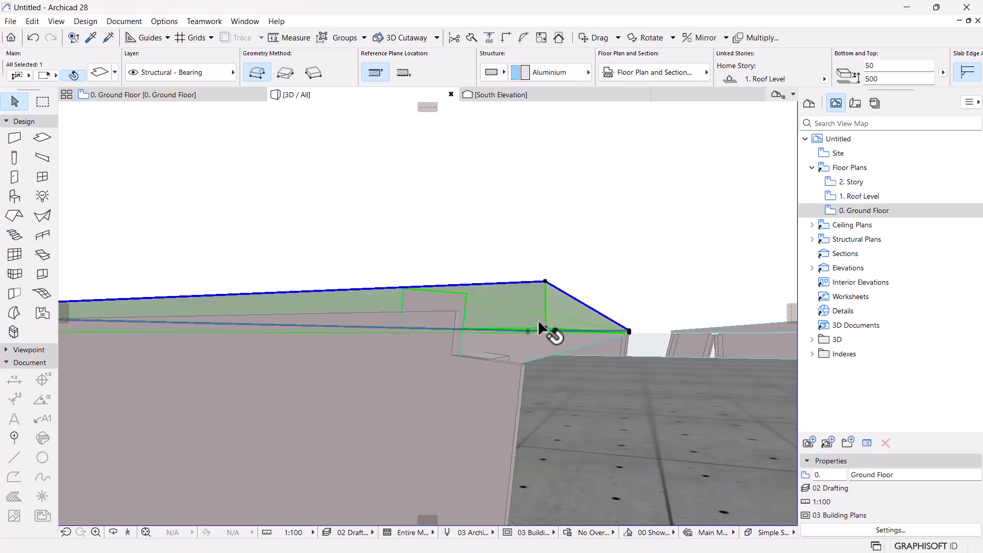
pyautogui.click(545, 330)
pyautogui.click(172, 110)
pyautogui.click(535, 366)
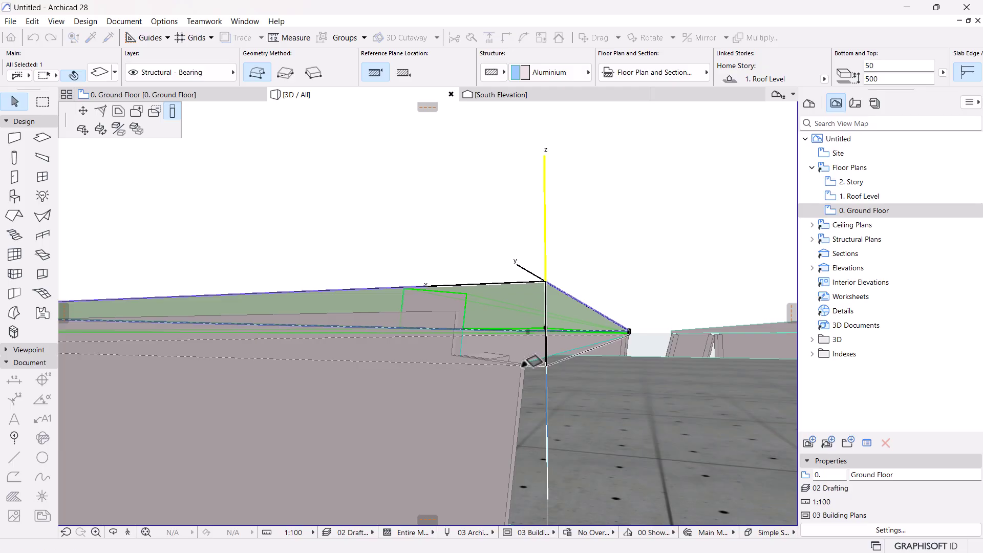
pyautogui.click(557, 260)
pyautogui.keyDown('shift'); pyautogui.moveTo(557, 260); pyautogui.dragTo(538, 425, button='middle'); pyautogui.keyUp('shift')
# Step: Offset the roof slab's west edge inwards by about 27 mm to align with the corner of the slanted strip
pyautogui.click(560, 375)
pyautogui.click(563, 376)
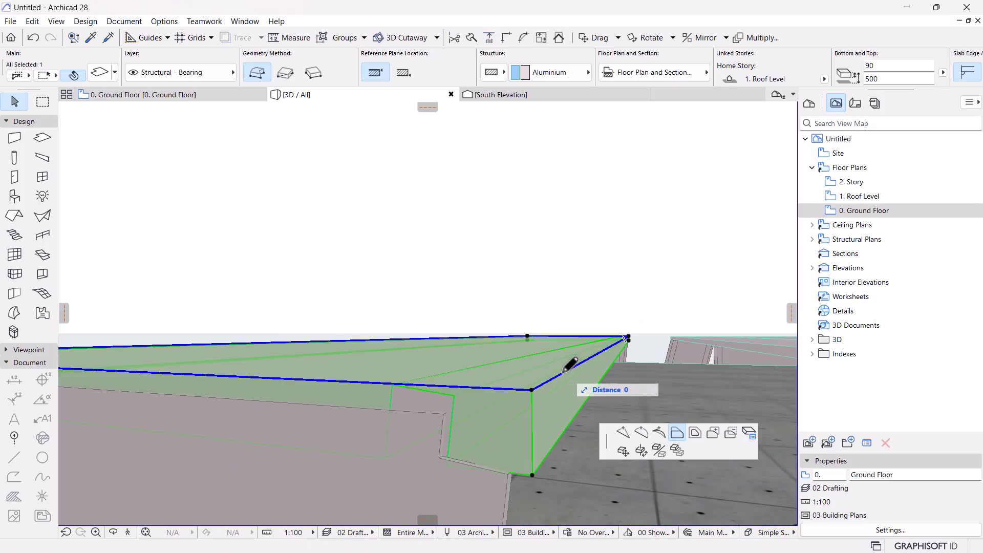
pyautogui.click(677, 432)
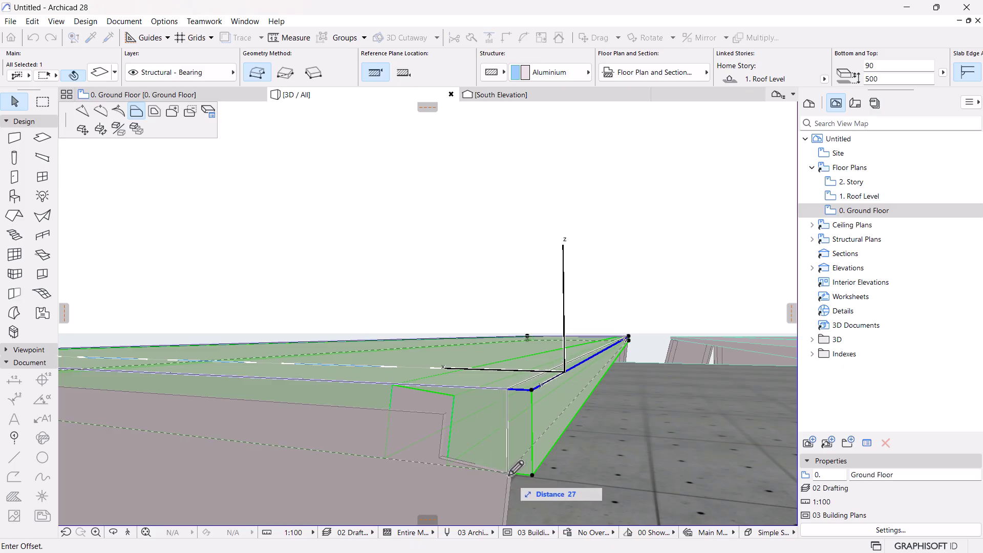
pyautogui.click(516, 468)
pyautogui.press('Escape')
# Step: Examine the reference photo's perforated facade strips in the ground floor plan and compare them with the modelled strips in 3D
pyautogui.keyDown('shift'); pyautogui.moveTo(571, 356); pyautogui.dragTo(582, 389, button='middle'); pyautogui.keyUp('shift')
pyautogui.keyDown('shift'); pyautogui.moveTo(502, 372); pyautogui.dragTo(471, 378, button='middle'); pyautogui.keyUp('shift')
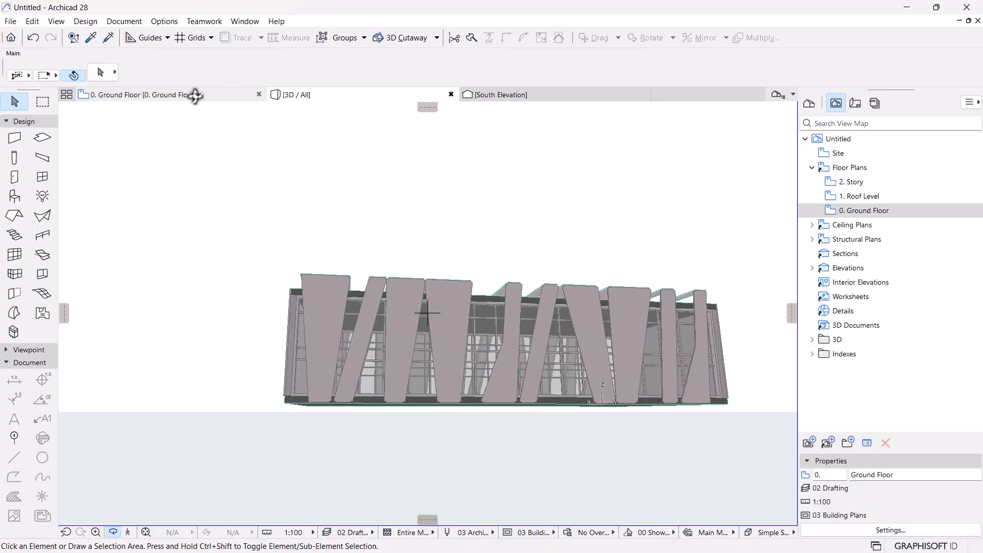
pyautogui.click(197, 96)
pyautogui.scroll(-3, 585, 349)
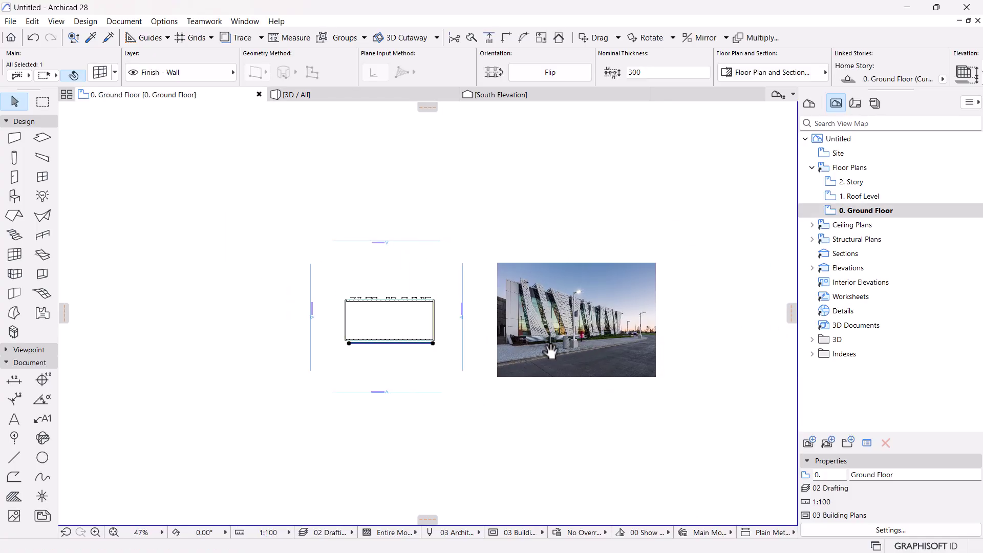
pyautogui.scroll(6, 554, 351)
pyautogui.scroll(-3, 515, 392)
pyautogui.moveTo(515, 392); pyautogui.dragTo(633, 398, button='middle')
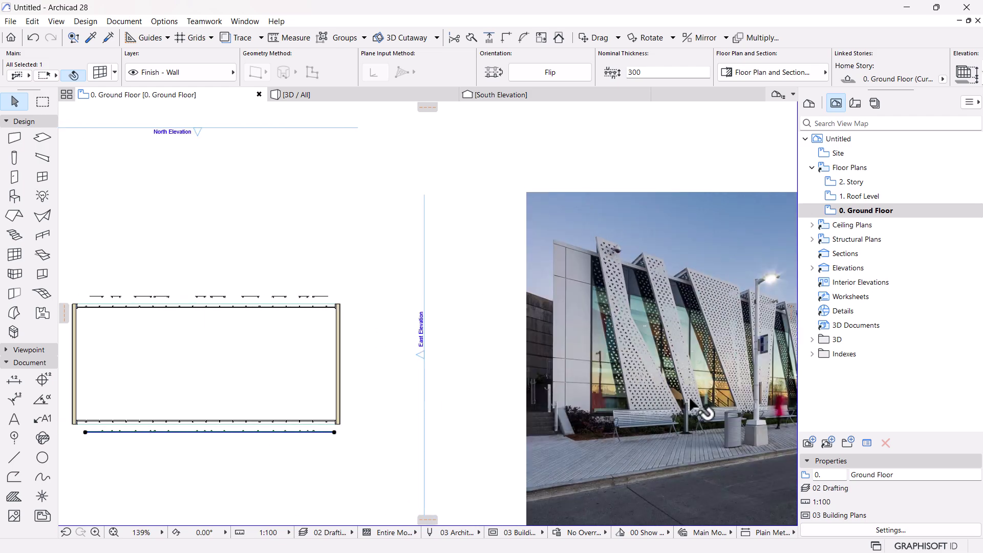
pyautogui.scroll(3, 690, 395)
pyautogui.moveTo(241, 325); pyautogui.dragTo(428, 152, button='middle')
pyautogui.click(324, 94)
pyautogui.keyDown('shift'); pyautogui.moveTo(487, 300); pyautogui.dragTo(276, 403, button='middle'); pyautogui.keyUp('shift')
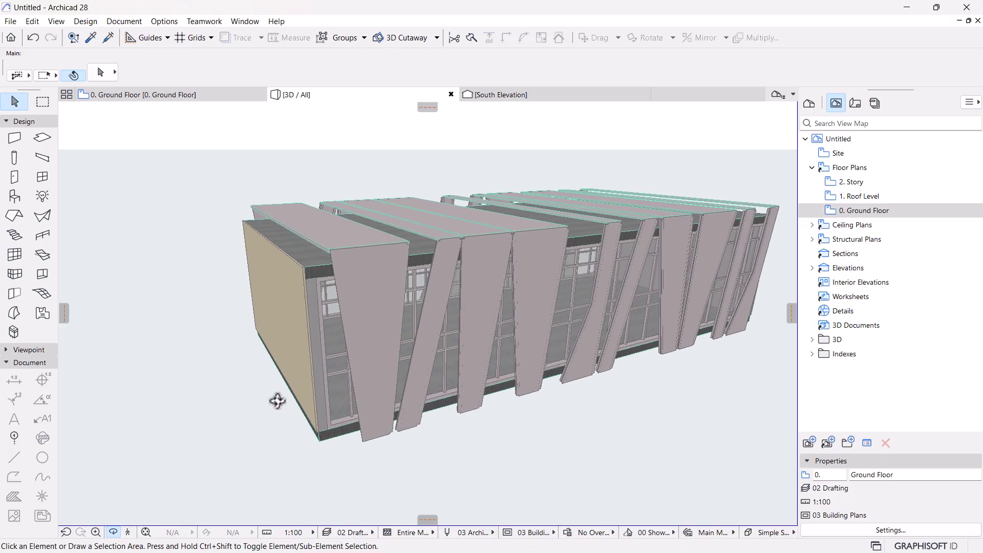
pyautogui.scroll(2, 330, 210)
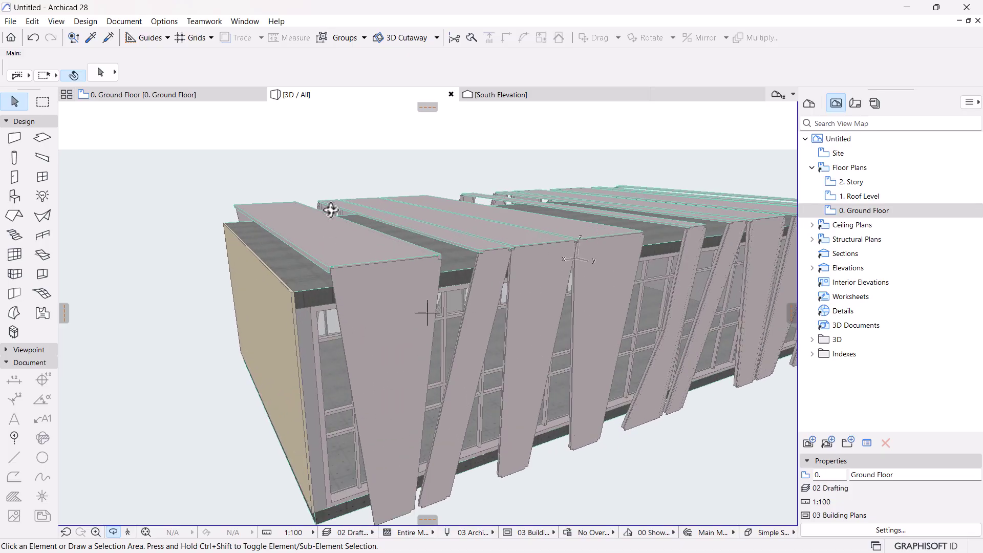
pyautogui.keyDown('shift'); pyautogui.moveTo(333, 221); pyautogui.dragTo(352, 299, button='middle'); pyautogui.keyUp('shift')
pyautogui.click(378, 314)
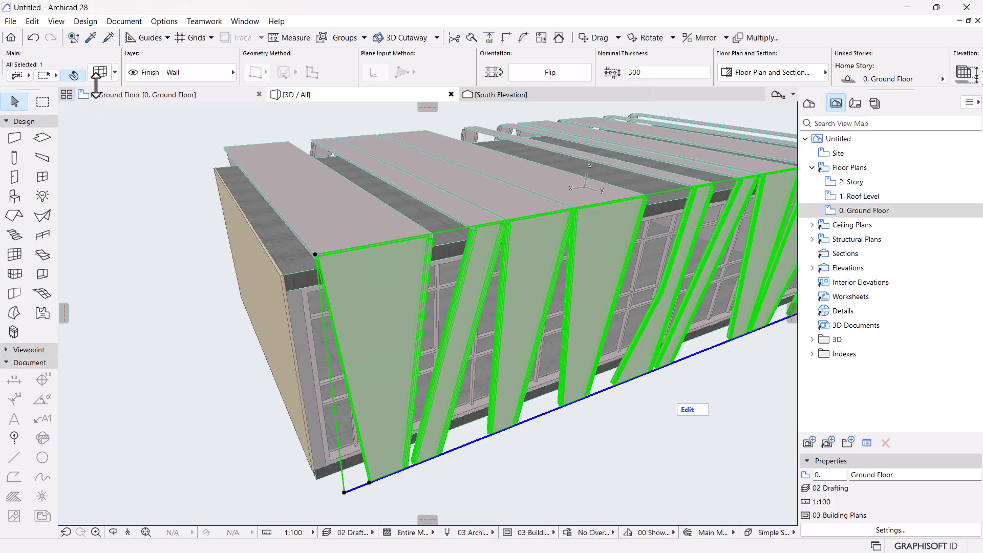
pyautogui.click(99, 72)
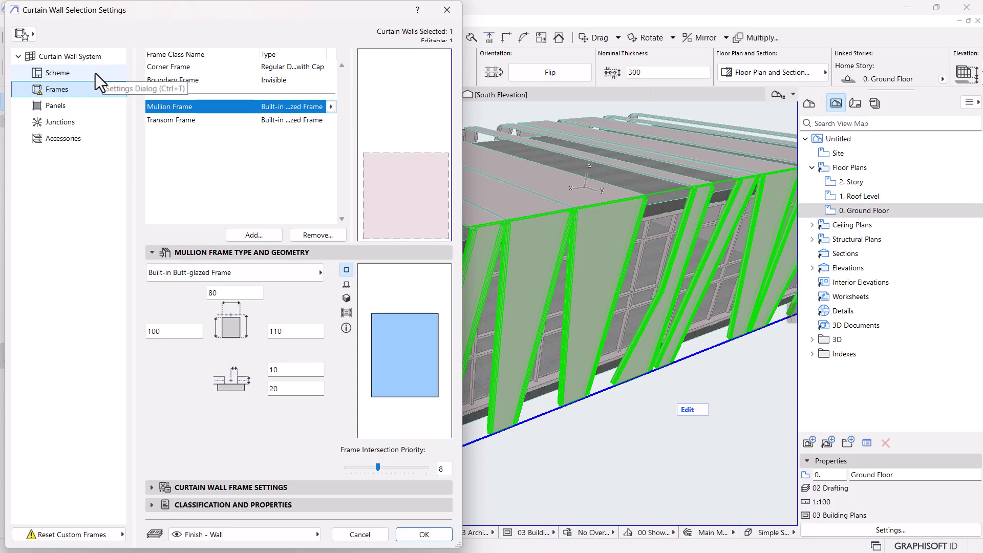
pyautogui.moveTo(229, 14); pyautogui.dragTo(404, 23)
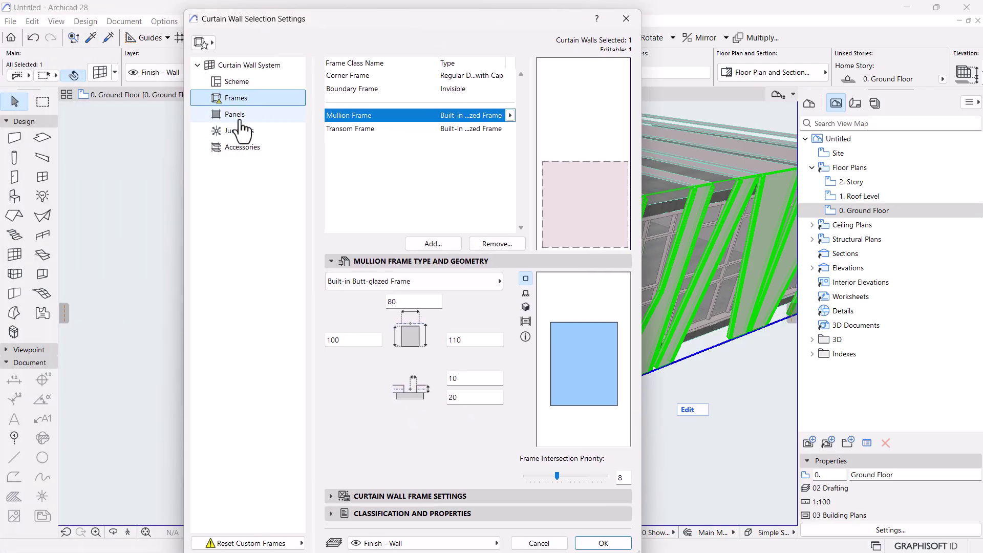
pyautogui.click(629, 23)
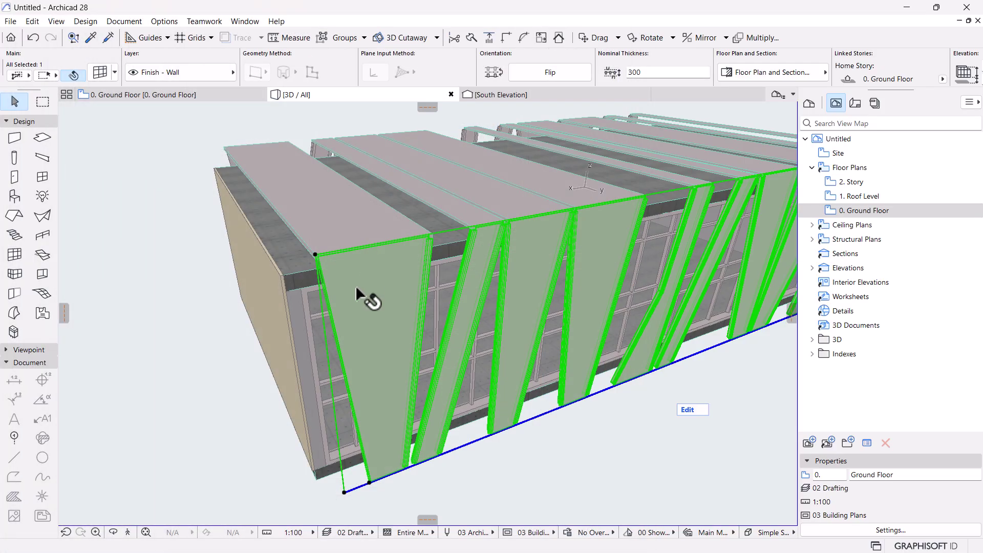
pyautogui.click(512, 492)
# Step: Review the perforated cladding in the reference photos again and inspect the plain front panels of the 3D strips
pyautogui.scroll(-5, 364, 367)
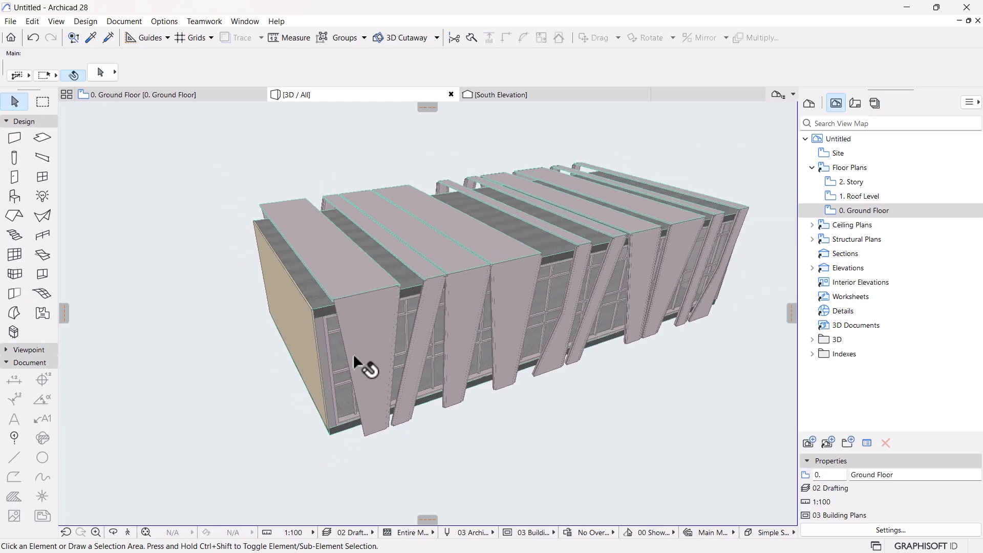
pyautogui.scroll(-1, 357, 354)
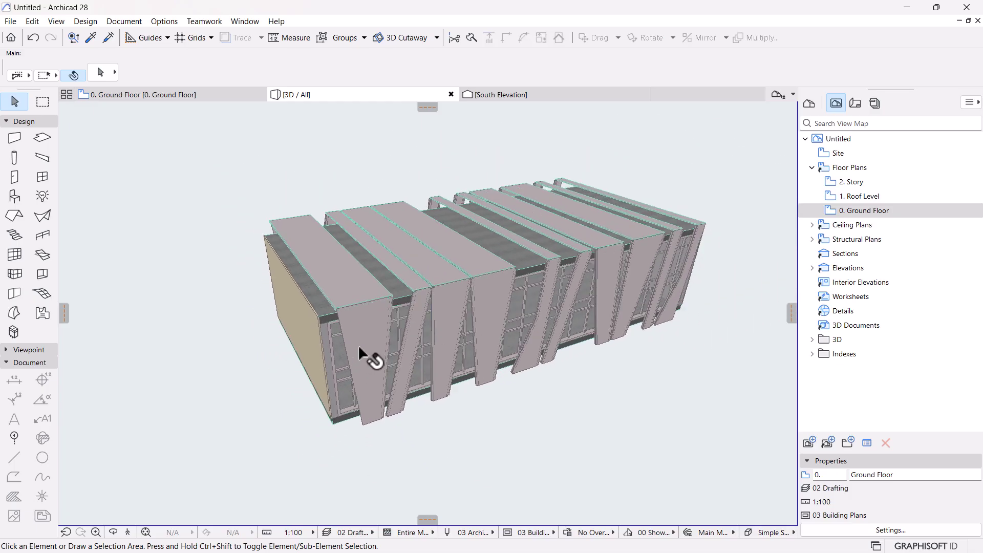
pyautogui.click(135, 94)
pyautogui.scroll(-3, 433, 336)
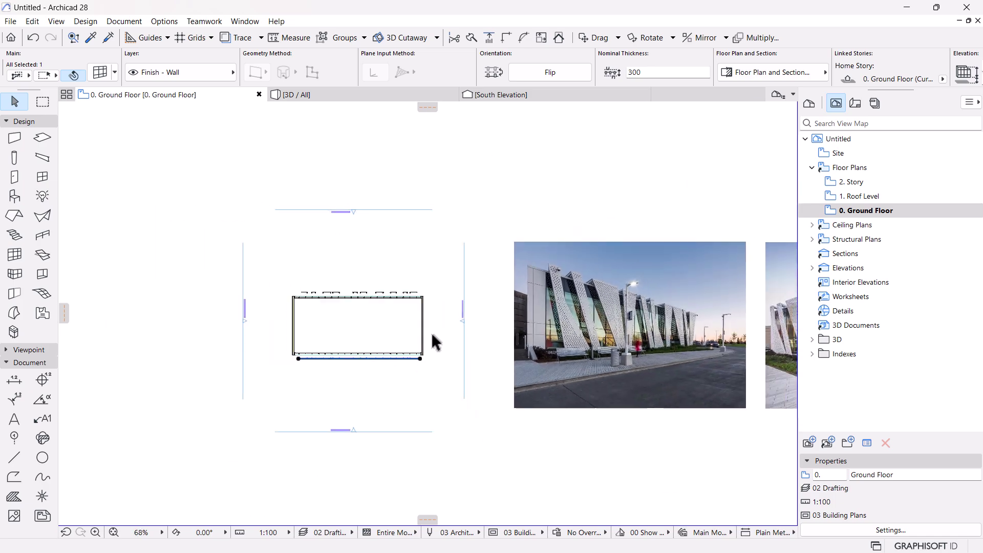
pyautogui.scroll(3, 527, 369)
pyautogui.moveTo(527, 368); pyautogui.dragTo(426, 330, button='middle')
pyautogui.scroll(4, 427, 332)
pyautogui.scroll(-6, 479, 324)
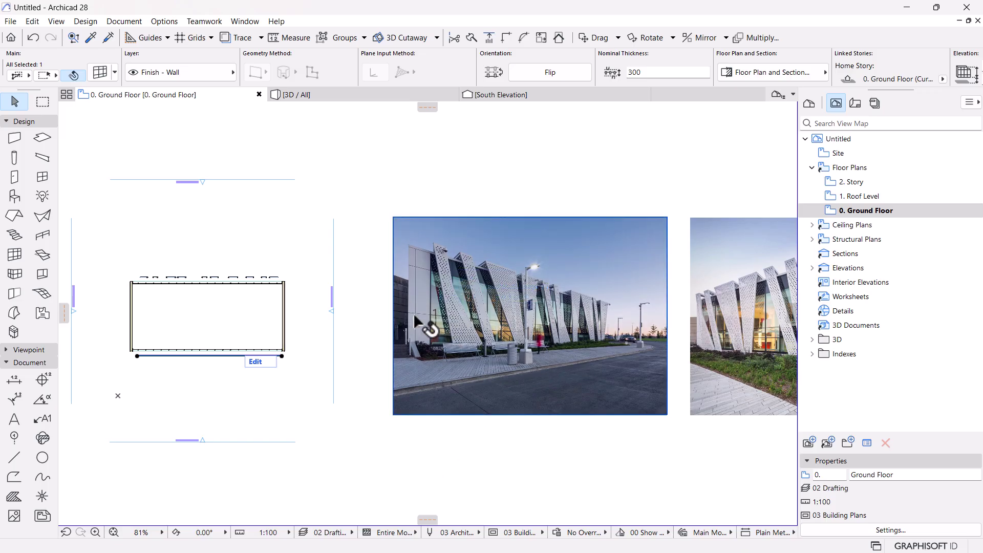
pyautogui.press('super')
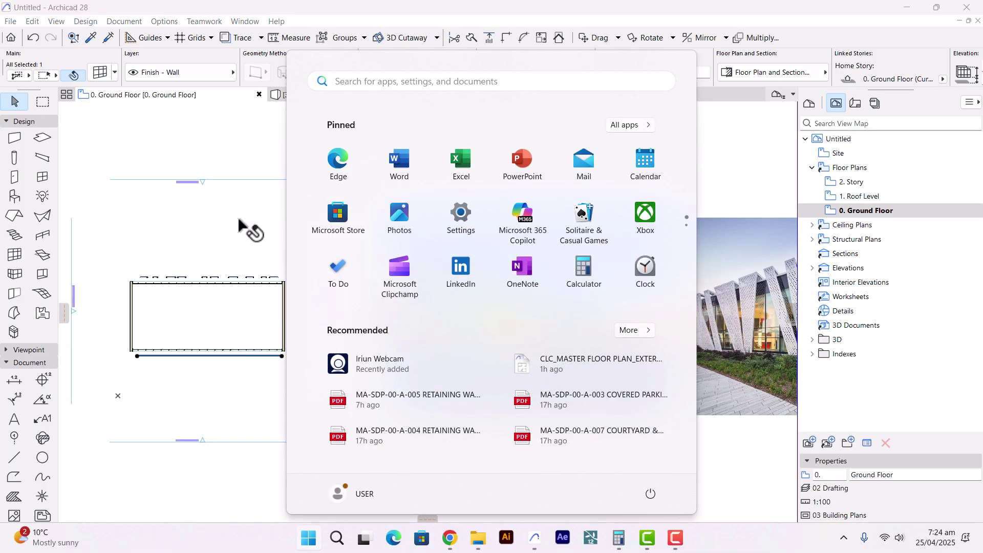
pyautogui.moveTo(669, 541)
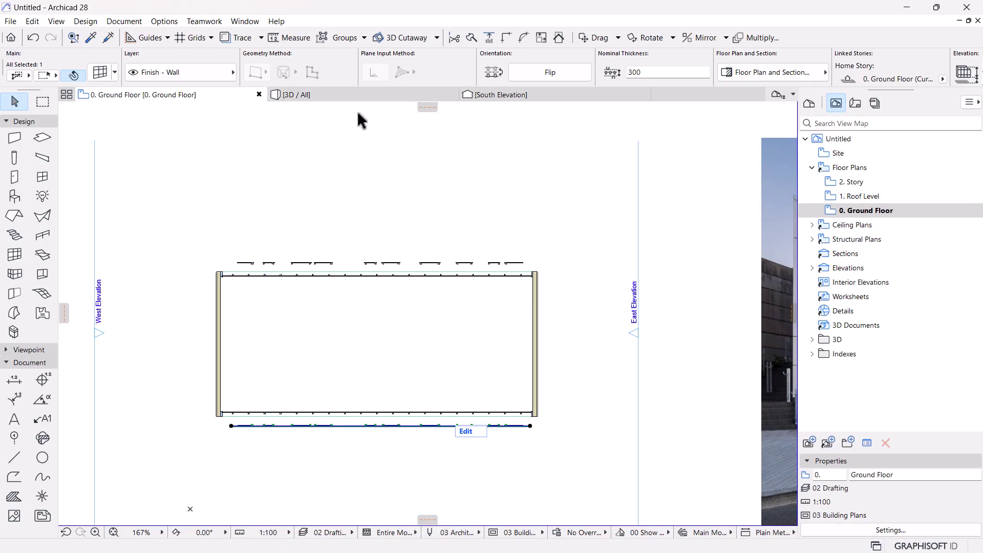
pyautogui.click(337, 96)
pyautogui.scroll(4, 397, 374)
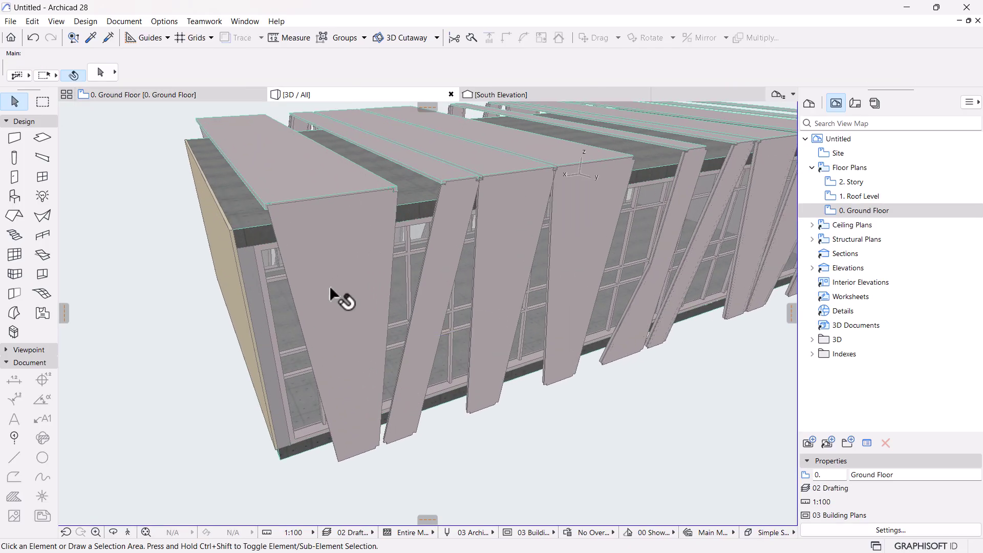
pyautogui.scroll(-3, 475, 298)
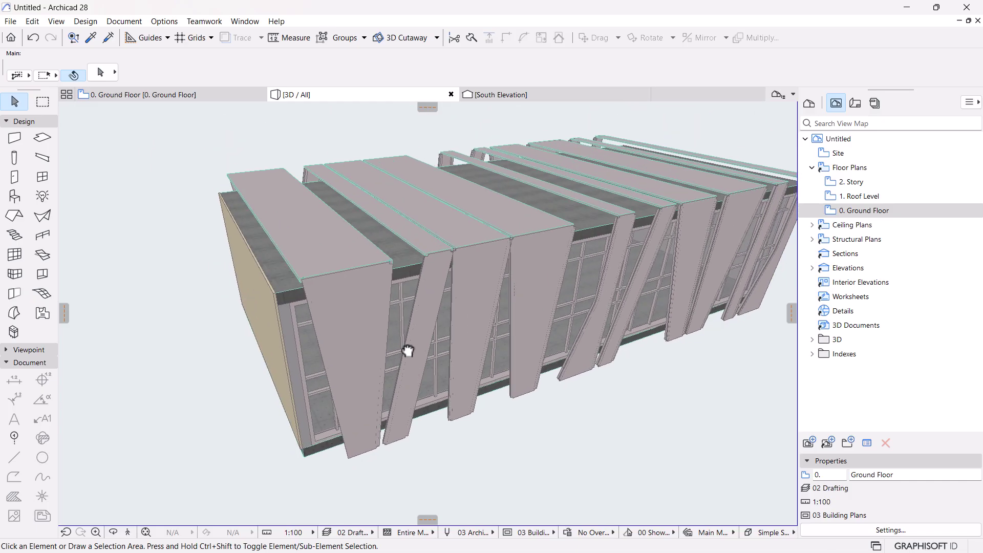
pyautogui.scroll(3, 364, 379)
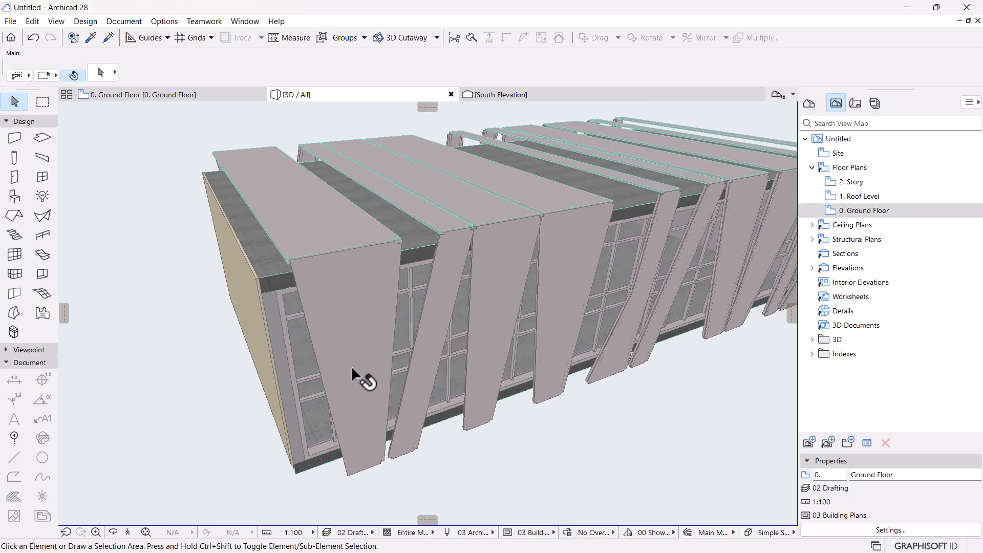
pyautogui.click(352, 307)
pyautogui.press('Escape')
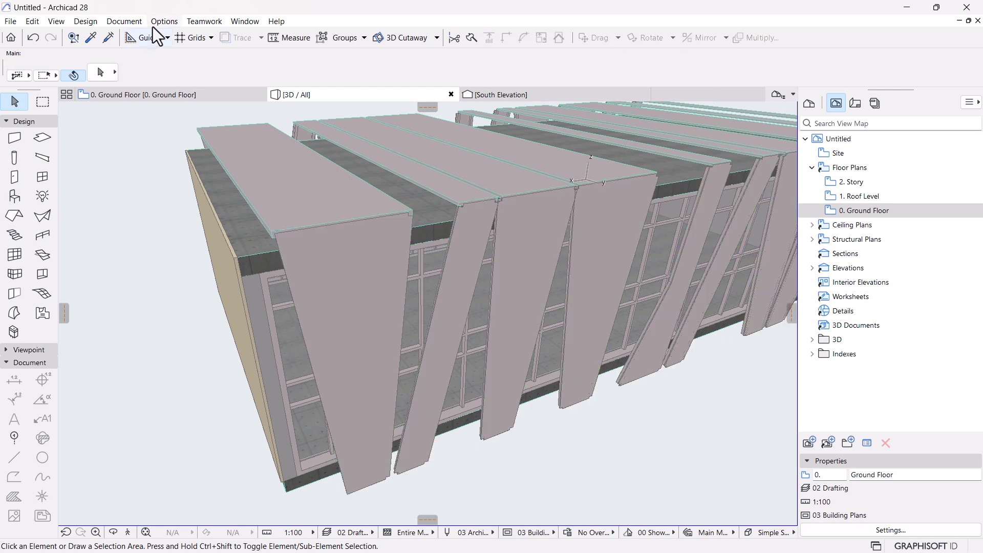
# Step: Find the Metal - Aluminium surface among the project's surface attributes and duplicate it
pyautogui.click(159, 21)
pyautogui.moveTo(293, 39)
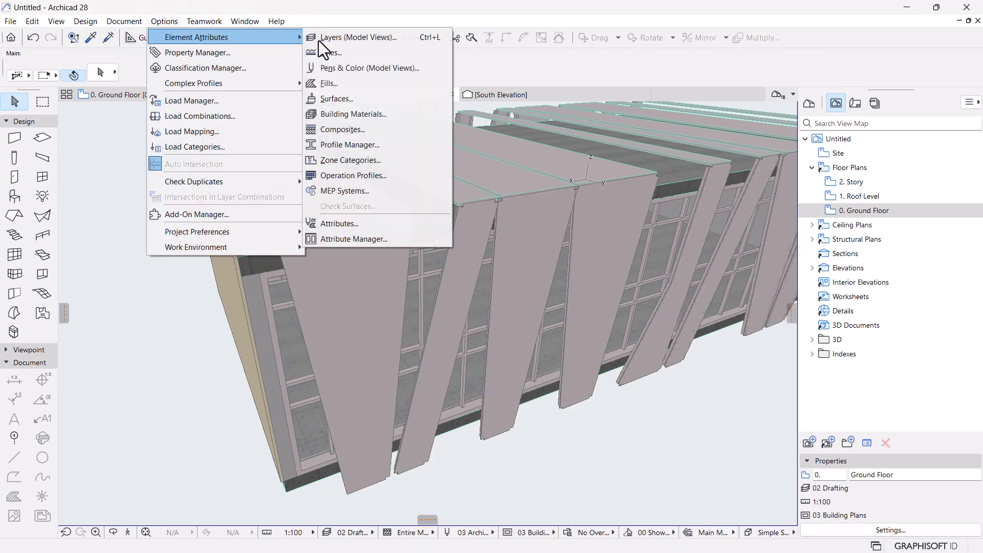
pyautogui.click(357, 99)
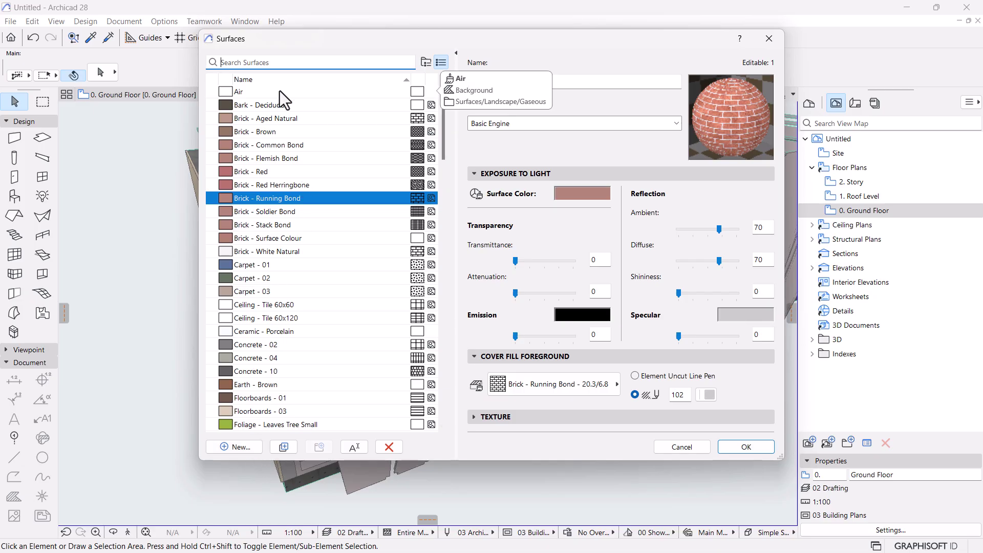
pyautogui.write('st')
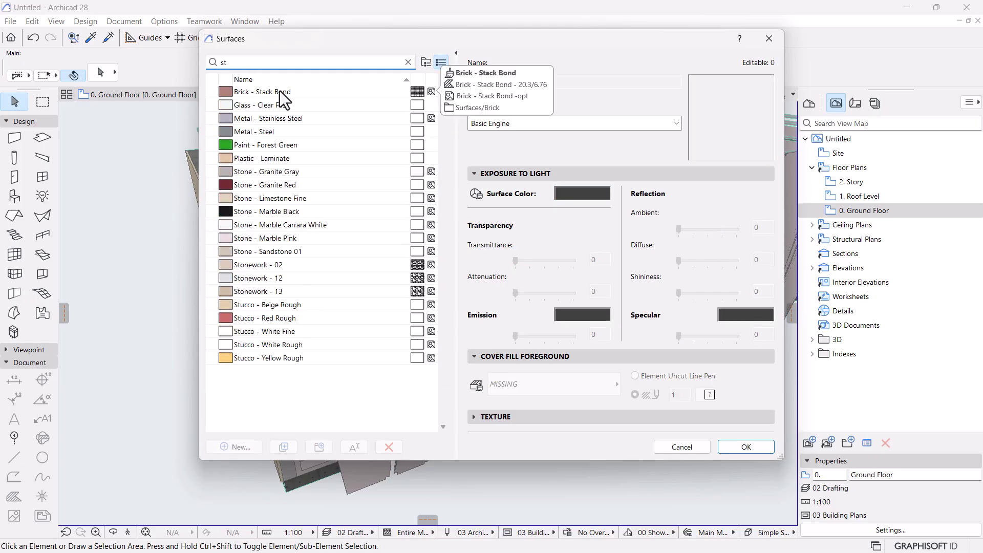
pyautogui.press('BackSpace')
pyautogui.press('BackSpace')
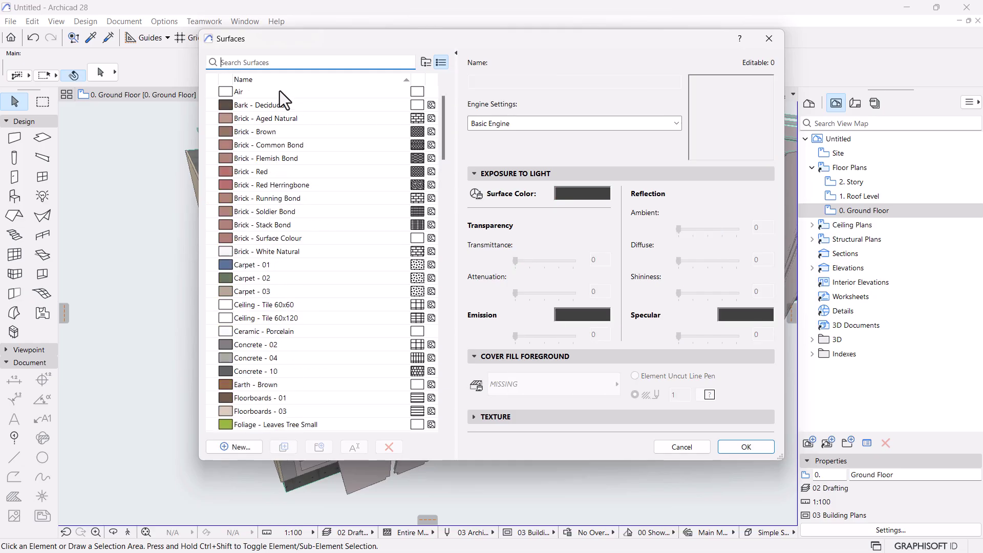
pyautogui.write('al')
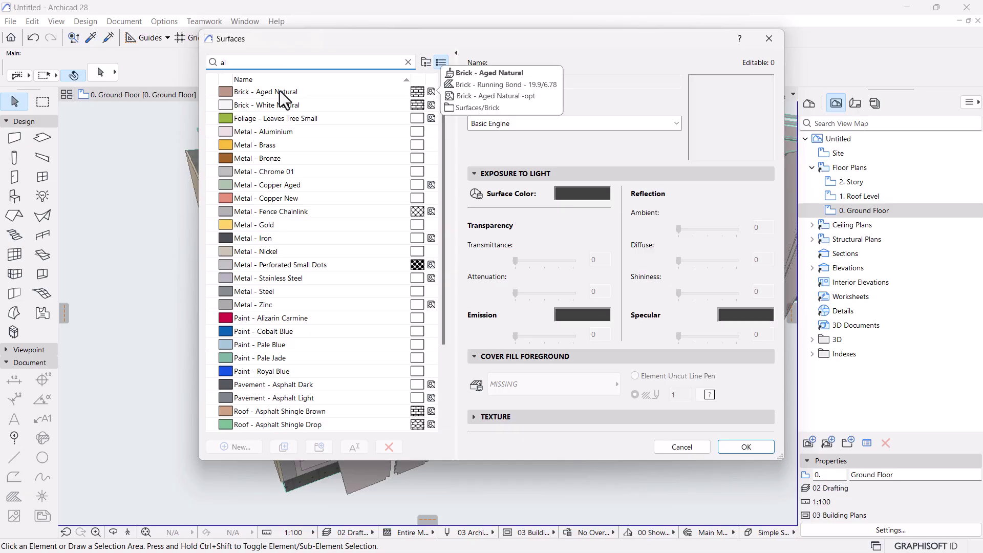
pyautogui.click(272, 132)
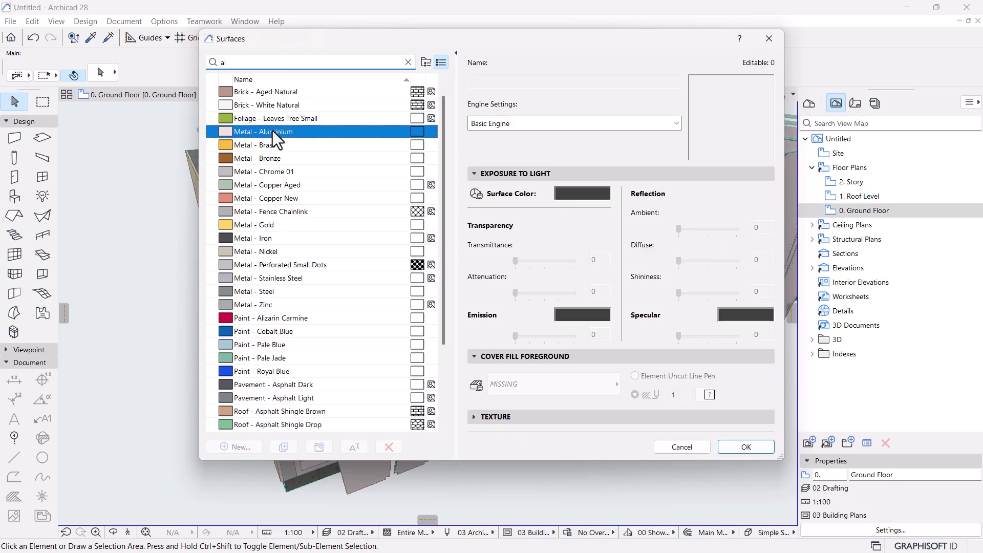
pyautogui.click(284, 447)
# Step: Rename the duplicated surface as Metal - Aluminium Perforated
pyautogui.click(316, 145)
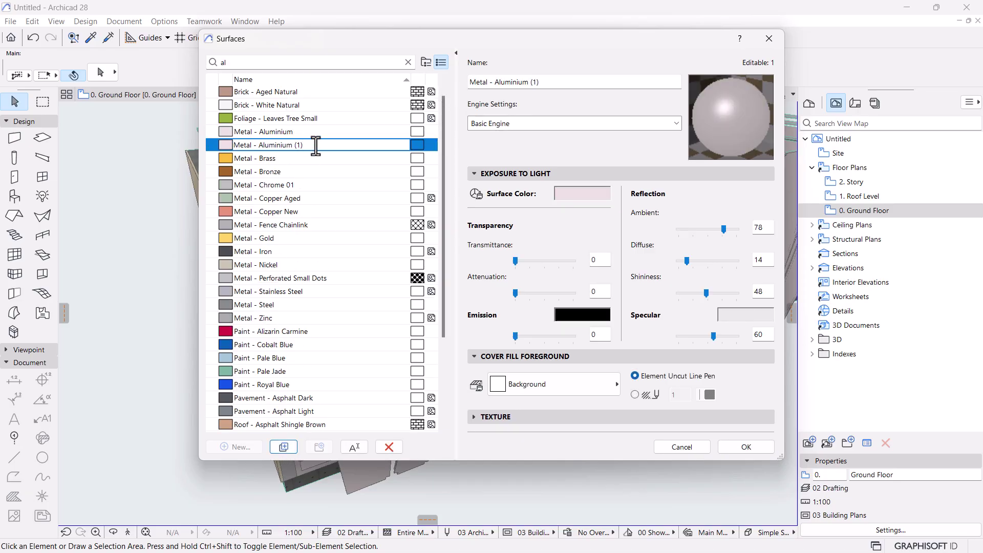
pyautogui.press('BackSpace')
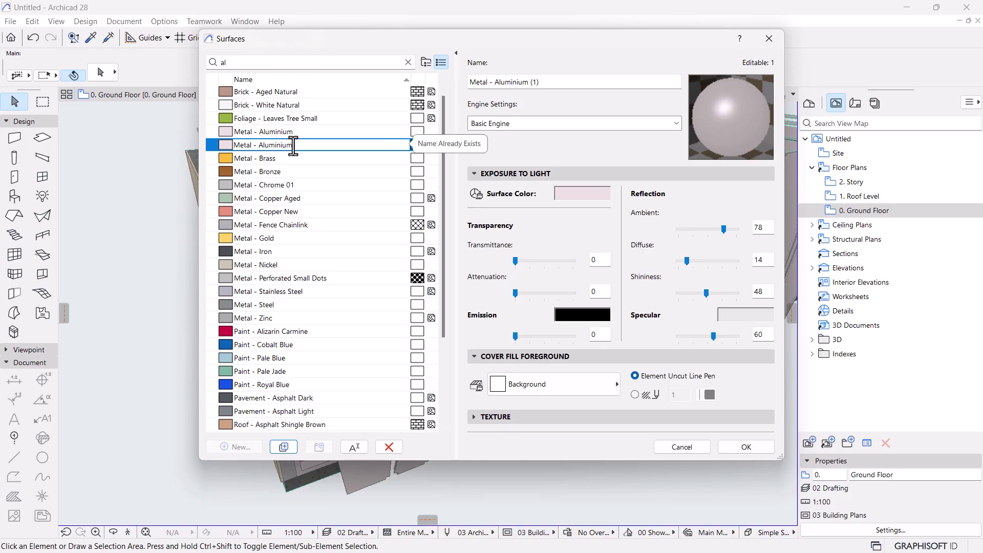
pyautogui.write('Perforated')
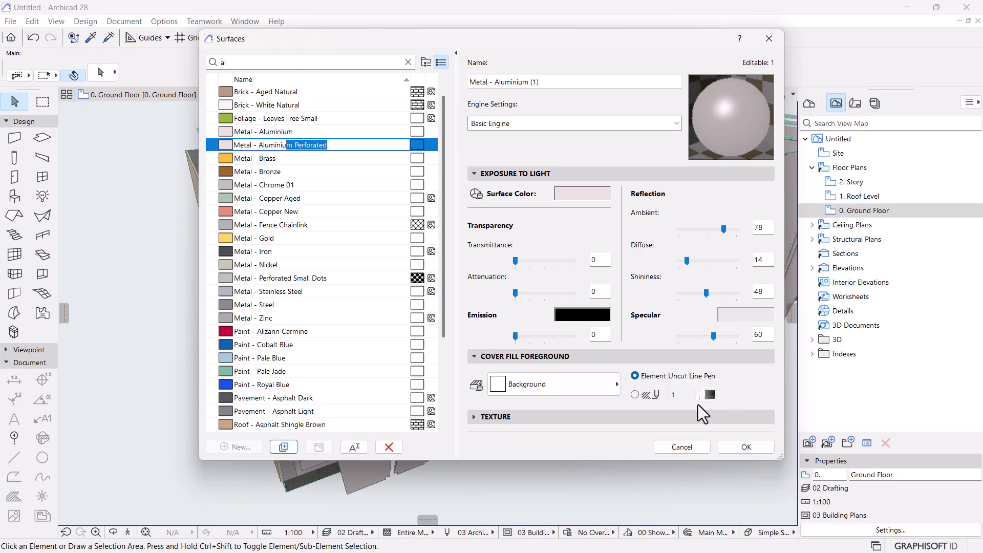
# Step: Start adding a texture image to Metal - Aluminium Perforated and browse to the Facade Modeling and Detailing folder within TUTORIALS 2025
pyautogui.click(479, 417)
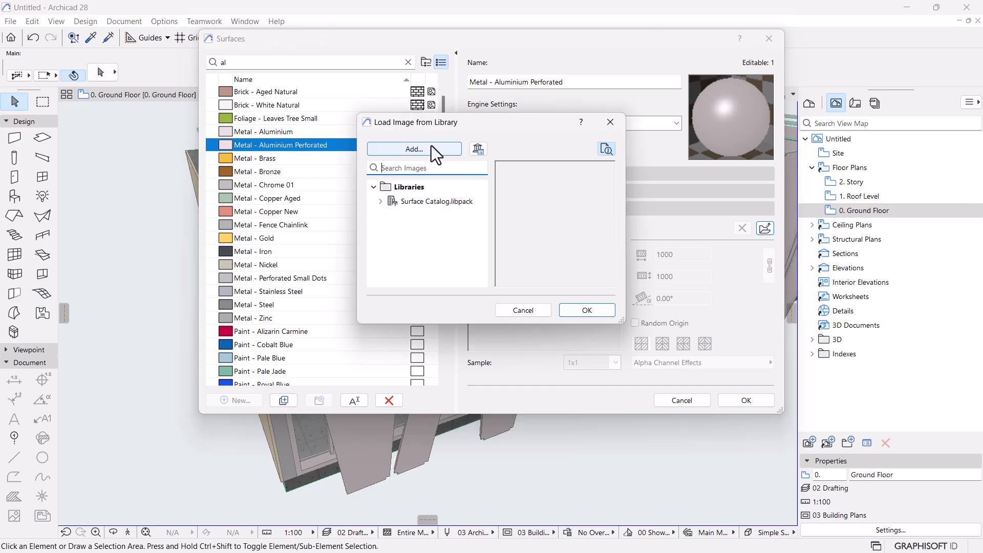
pyautogui.click(432, 145)
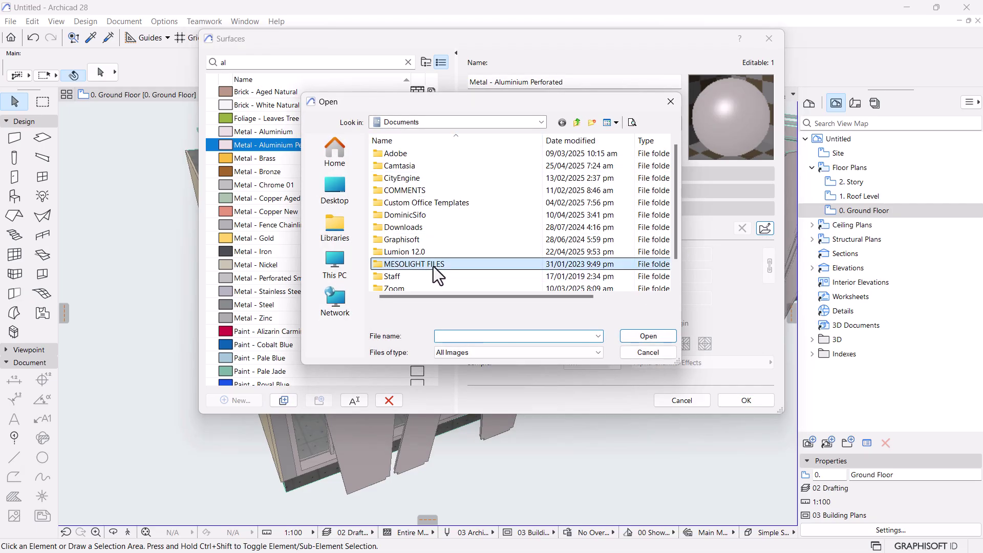
pyautogui.doubleClick(428, 267)
pyautogui.doubleClick(436, 265)
pyautogui.scroll(-3, 428, 268)
pyautogui.doubleClick(408, 276)
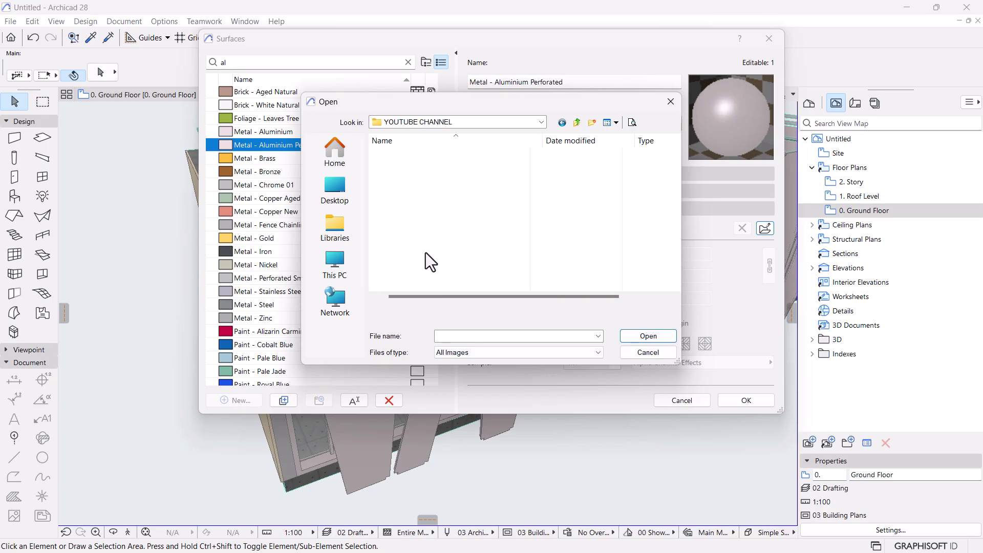
pyautogui.moveTo(467, 295); pyautogui.dragTo(368, 299)
pyautogui.scroll(-5, 404, 282)
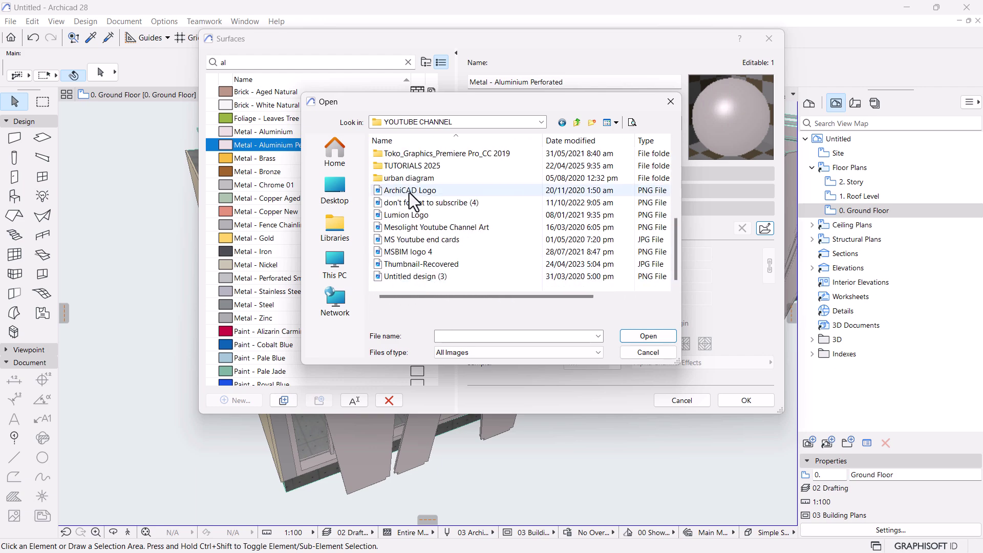
pyautogui.doubleClick(411, 168)
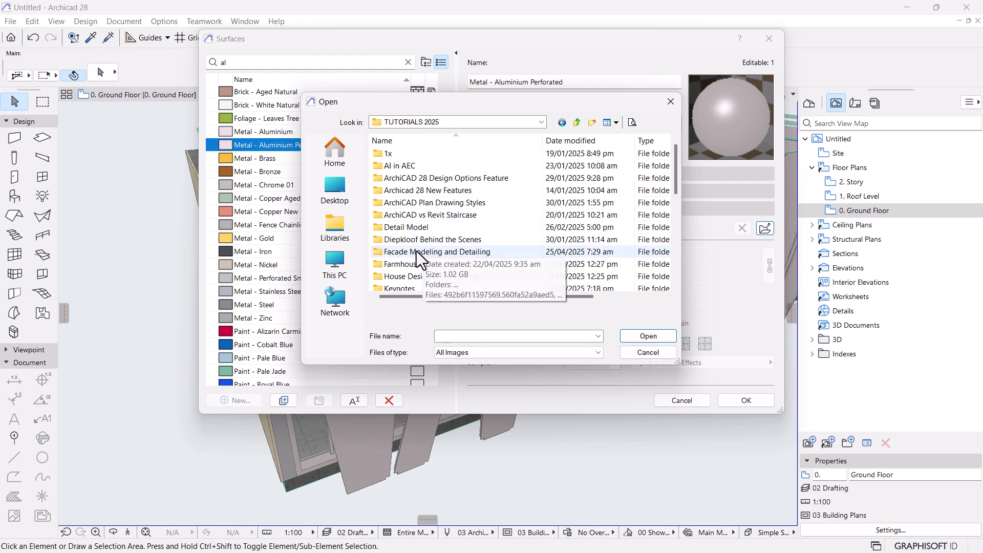
pyautogui.doubleClick(423, 253)
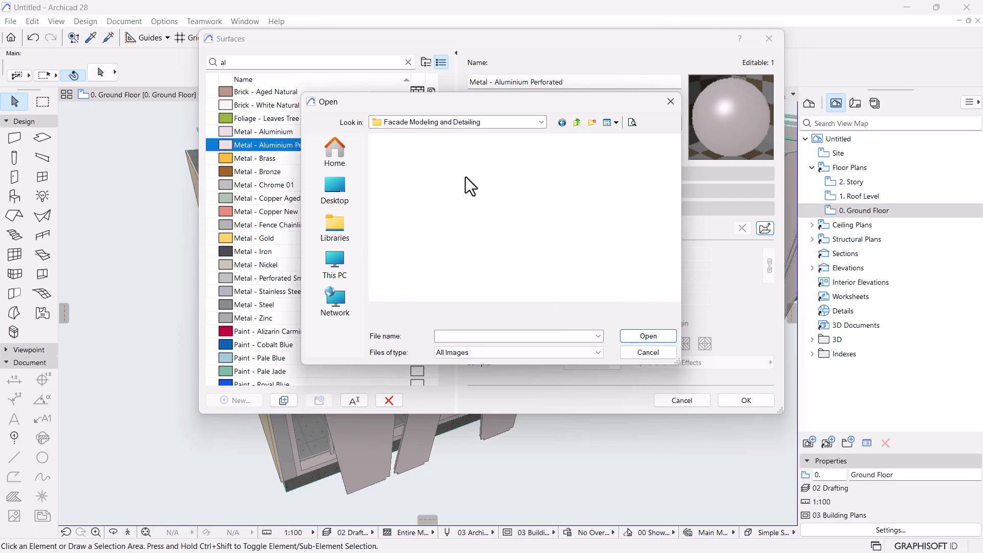
# Step: Load the 54_steel perforate metal texture-seamless image as the surface's texture and accept the surface changes
pyautogui.doubleClick(423, 187)
pyautogui.click(418, 162)
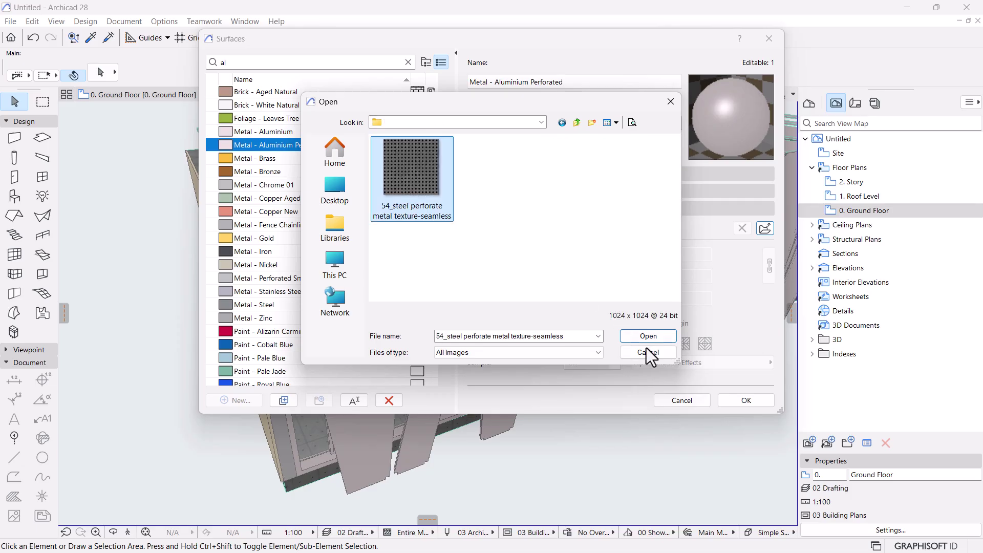
pyautogui.click(651, 336)
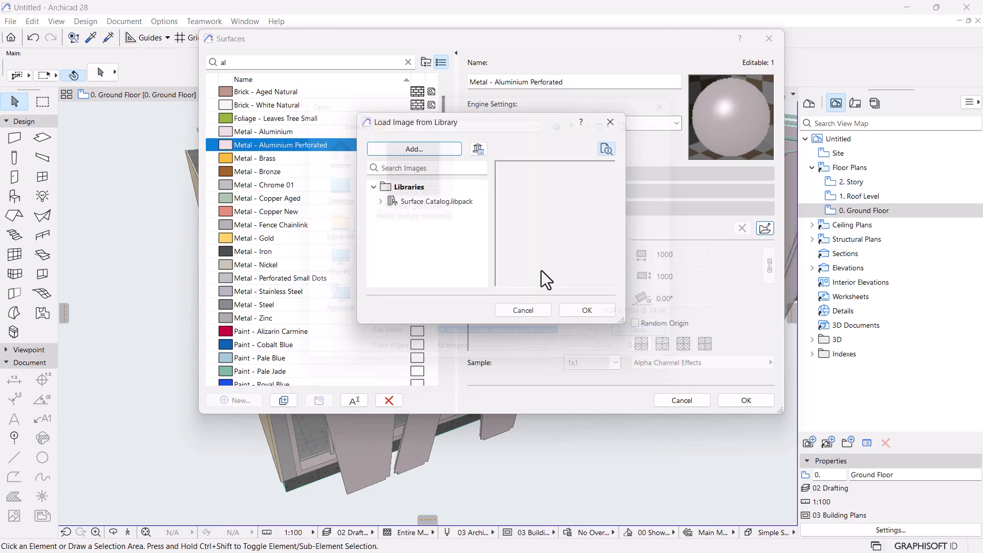
pyautogui.click(576, 309)
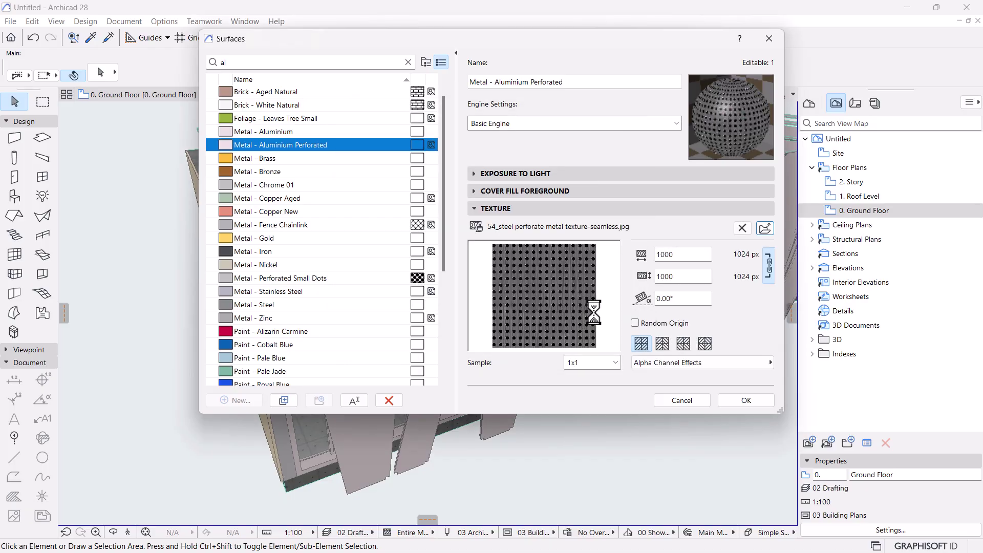
pyautogui.click(737, 400)
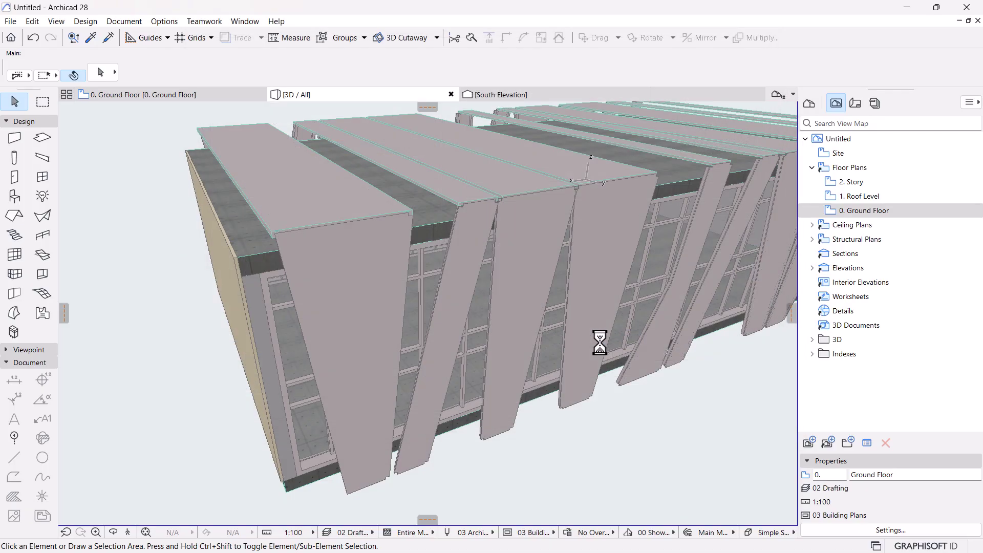
# Step: Enable surface overrides for the Main Panel class of the front strip curtain wall
pyautogui.click(377, 326)
pyautogui.click(100, 75)
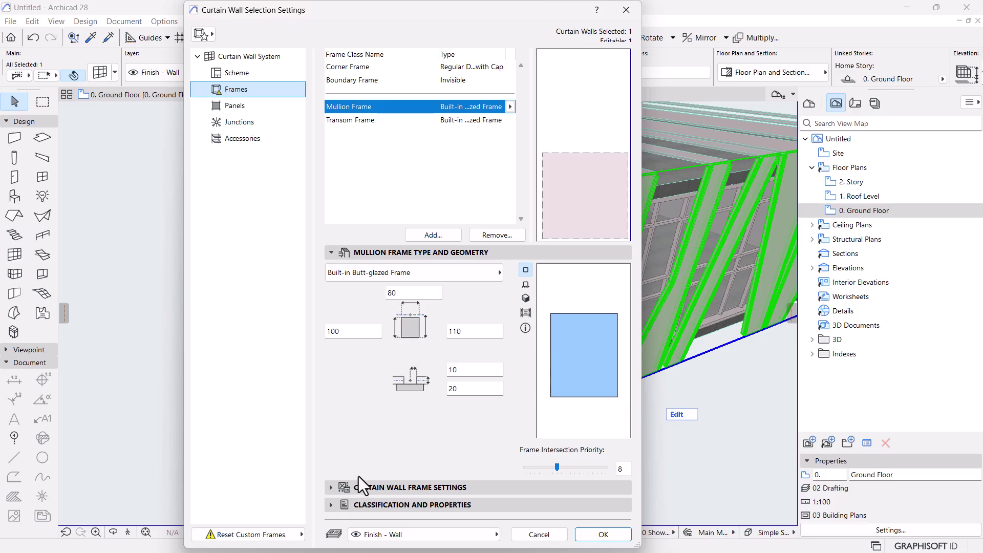
pyautogui.click(226, 105)
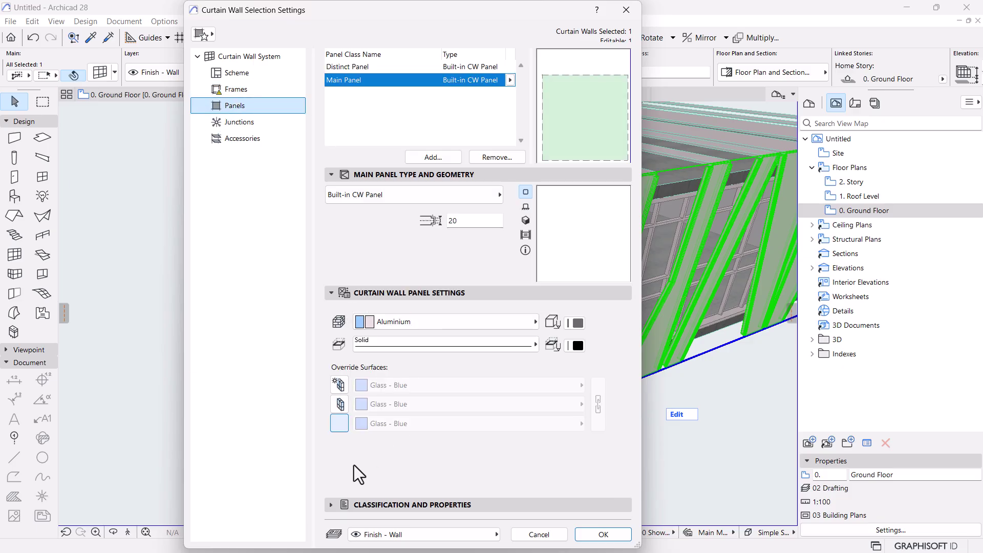
pyautogui.click(339, 385)
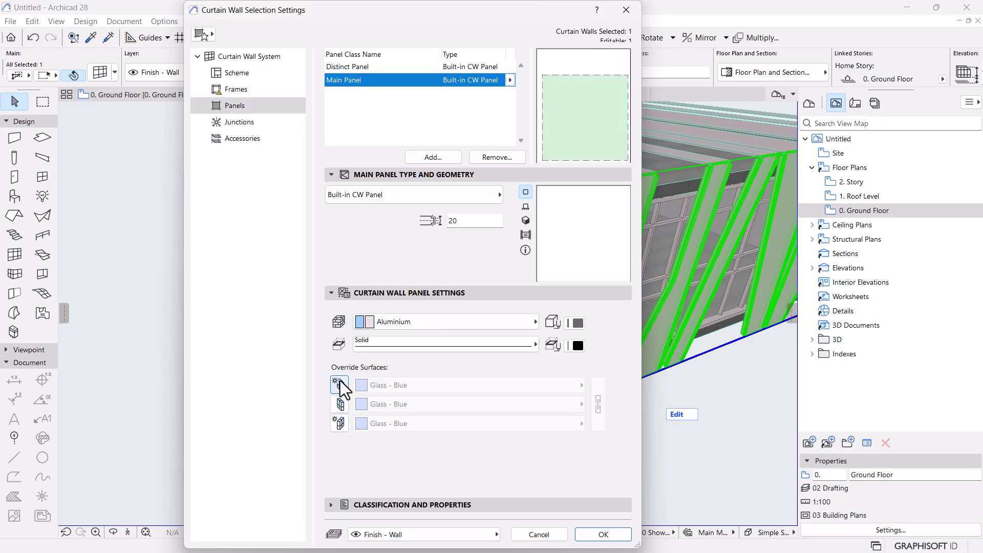
pyautogui.click(339, 424)
# Step: Override all three Main Panel surfaces with Metal - Aluminium Perforated and apply it to the front curtain wall
pyautogui.click(446, 389)
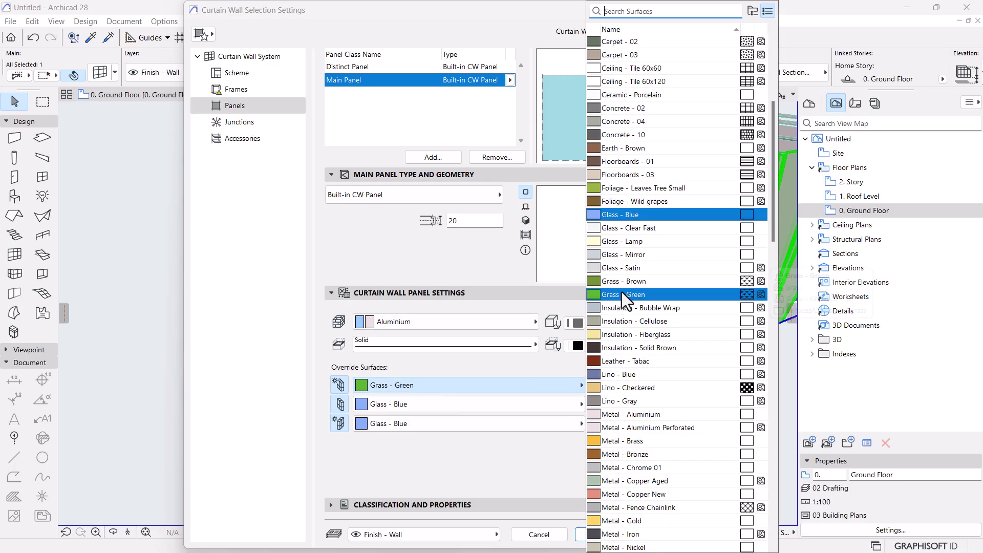
pyautogui.write('m')
pyautogui.press('BackSpace')
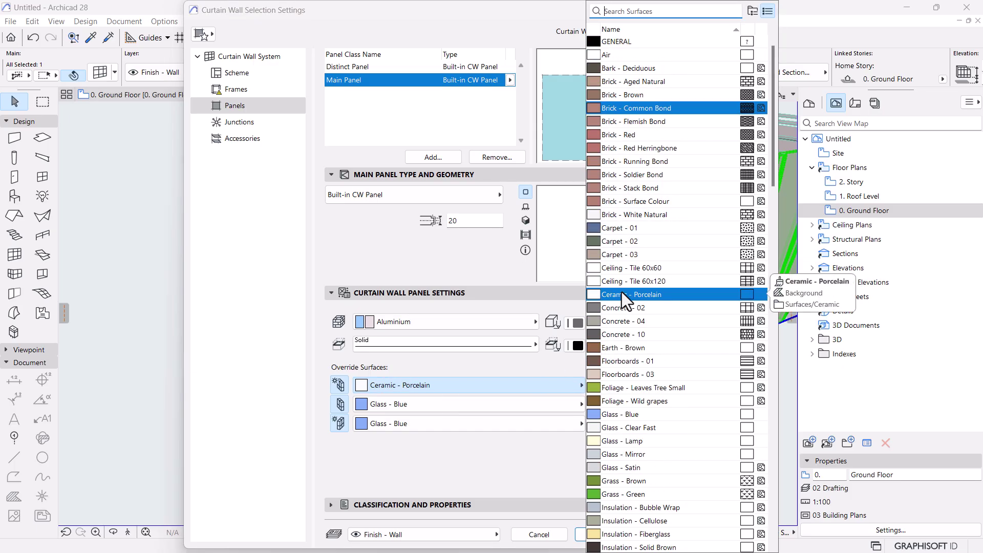
pyautogui.write('al')
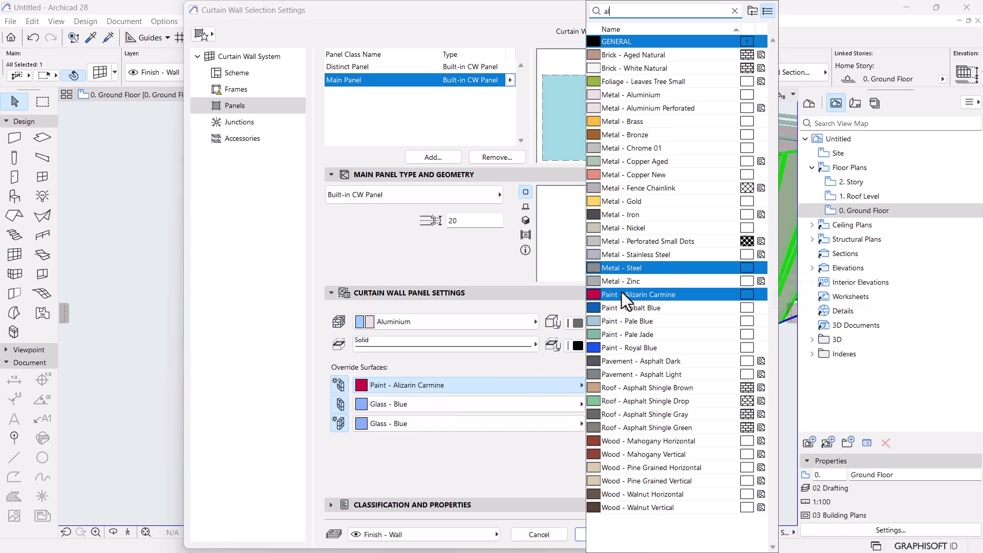
pyautogui.click(660, 108)
pyautogui.click(599, 409)
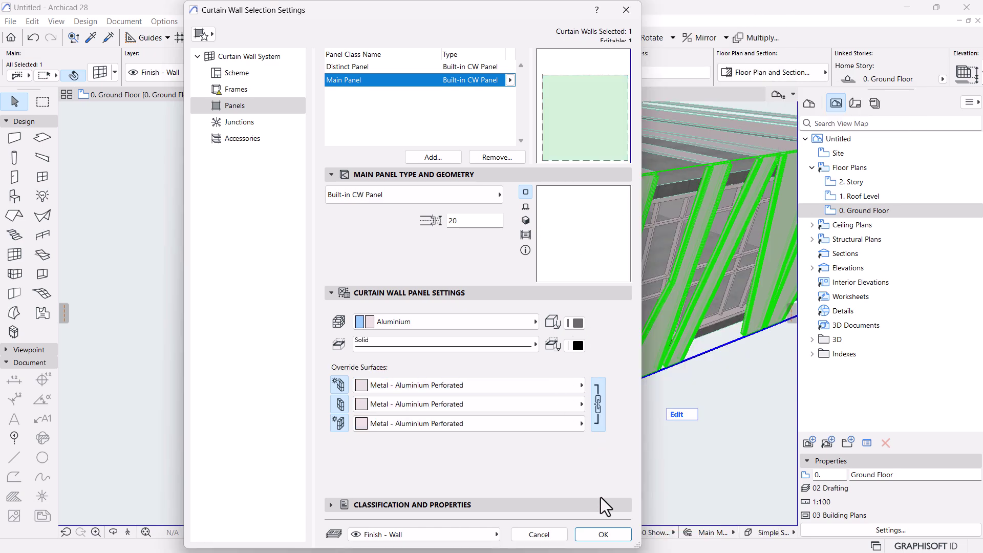
pyautogui.click(600, 533)
pyautogui.click(579, 462)
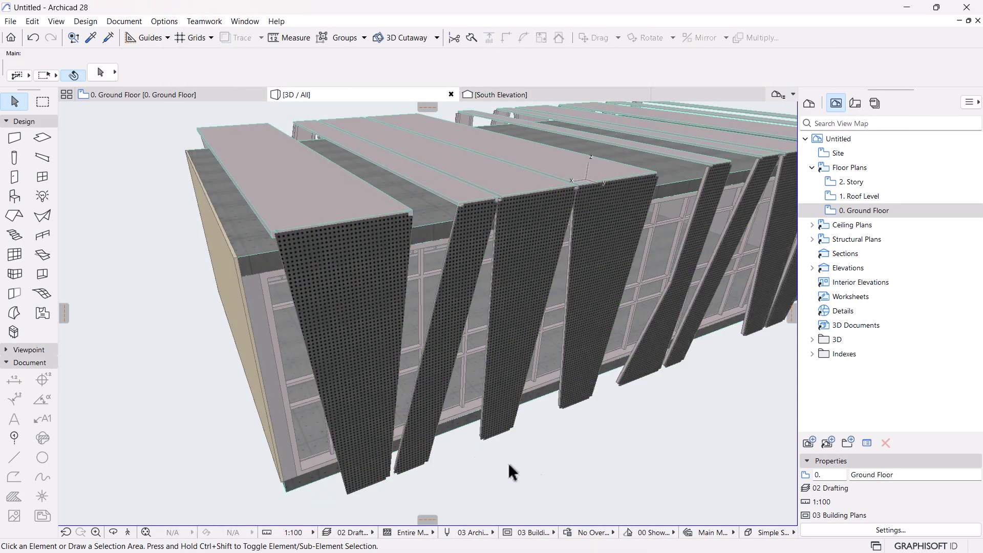
# Step: Inspect the perforated front strips in 3D and compare them with the plain strips on the opposite facade
pyautogui.keyDown('shift'); pyautogui.moveTo(426, 413); pyautogui.dragTo(268, 299, button='middle'); pyautogui.keyUp('shift')
pyautogui.scroll(5, 292, 382)
pyautogui.keyDown('shift'); pyautogui.moveTo(333, 379); pyautogui.dragTo(525, 209, button='middle'); pyautogui.keyUp('shift')
pyautogui.scroll(-5, 378, 379)
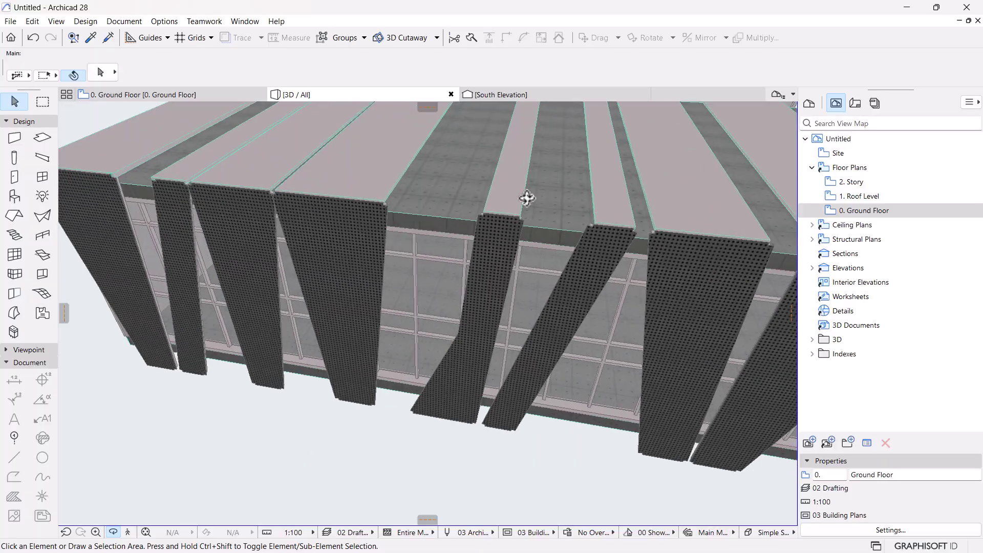
pyautogui.scroll(6, 524, 206)
pyautogui.keyDown('shift'); pyautogui.moveTo(471, 348); pyautogui.dragTo(543, 348, button='middle'); pyautogui.keyUp('shift')
pyautogui.scroll(-8, 507, 379)
pyautogui.scroll(2, 543, 348)
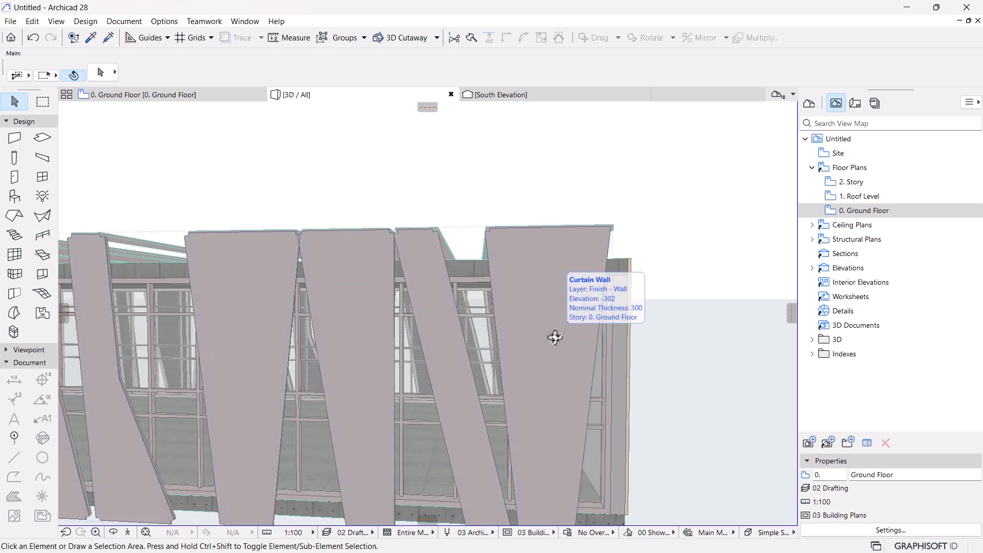
# Step: Expand the opposite facade's curtain wall scheme to three columns and three rows, each 1000 mm
pyautogui.click(555, 337)
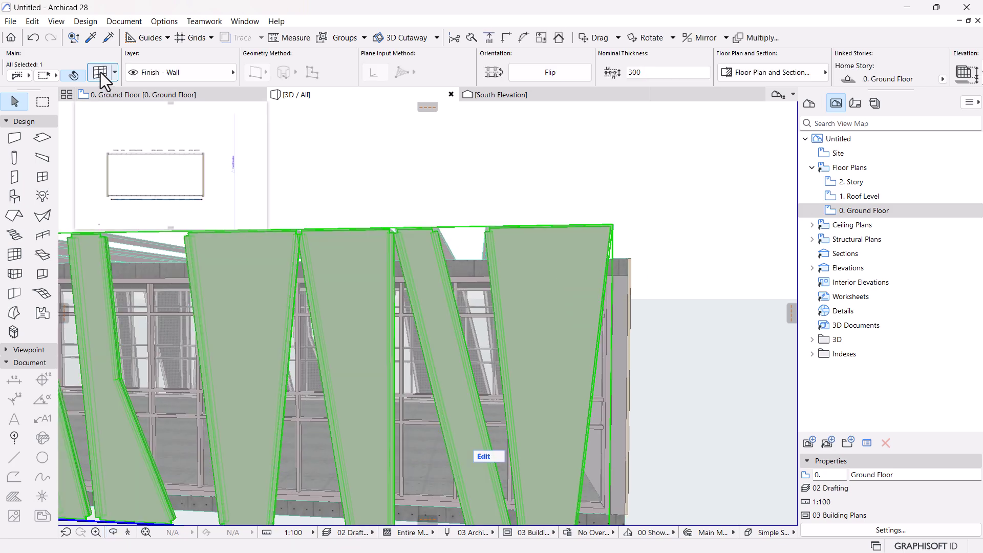
pyautogui.hotkey('ctrl', 't')
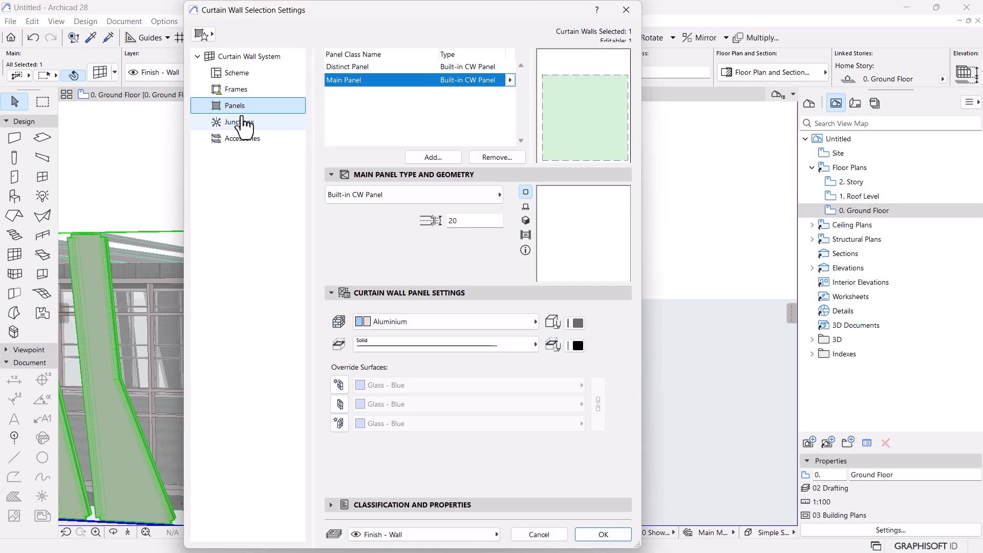
pyautogui.click(235, 73)
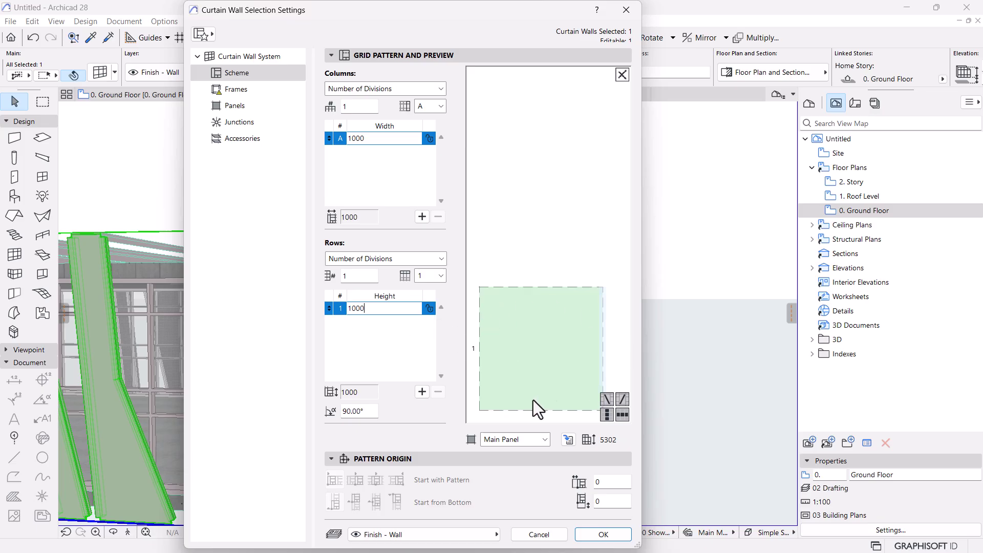
pyautogui.click(370, 354)
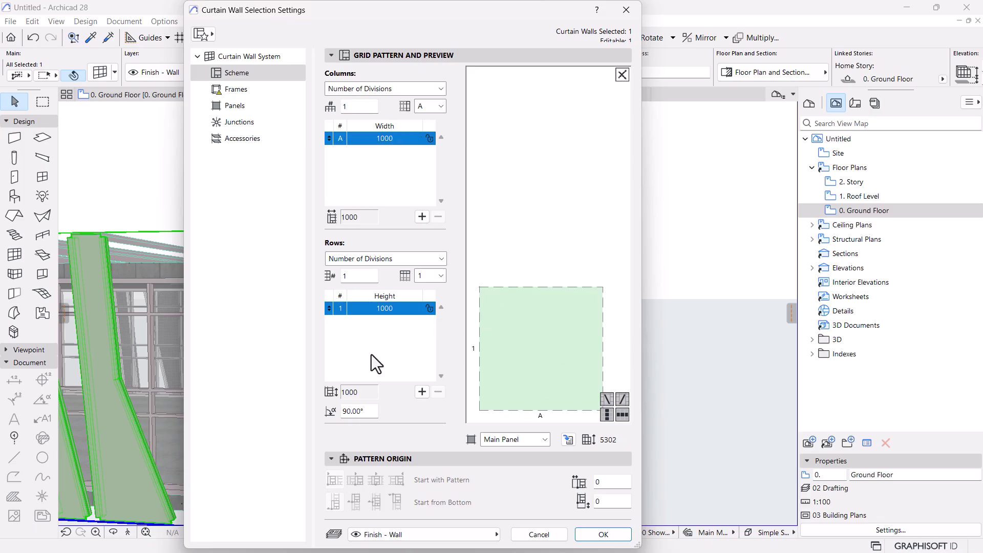
pyautogui.click(421, 393)
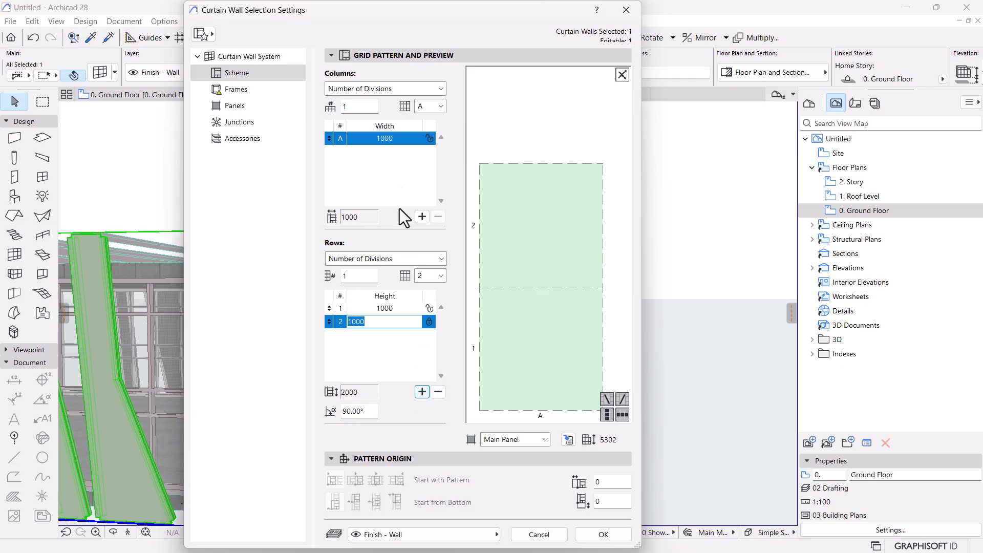
pyautogui.click(422, 217)
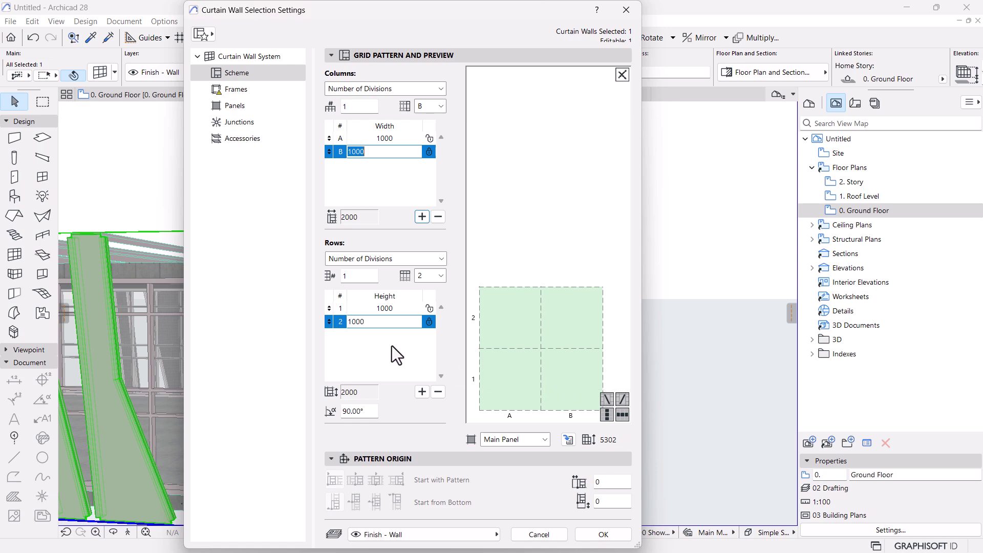
pyautogui.click(423, 392)
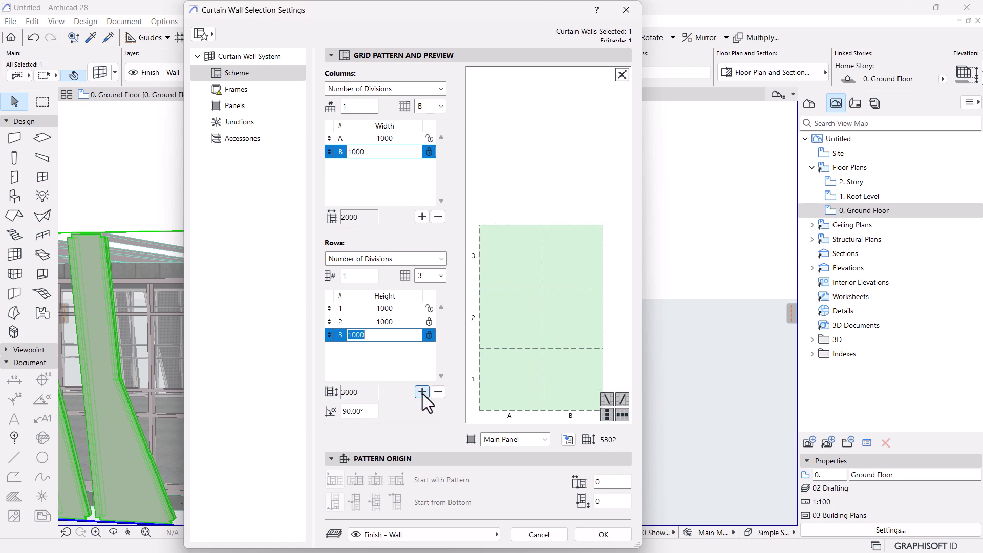
pyautogui.click(421, 216)
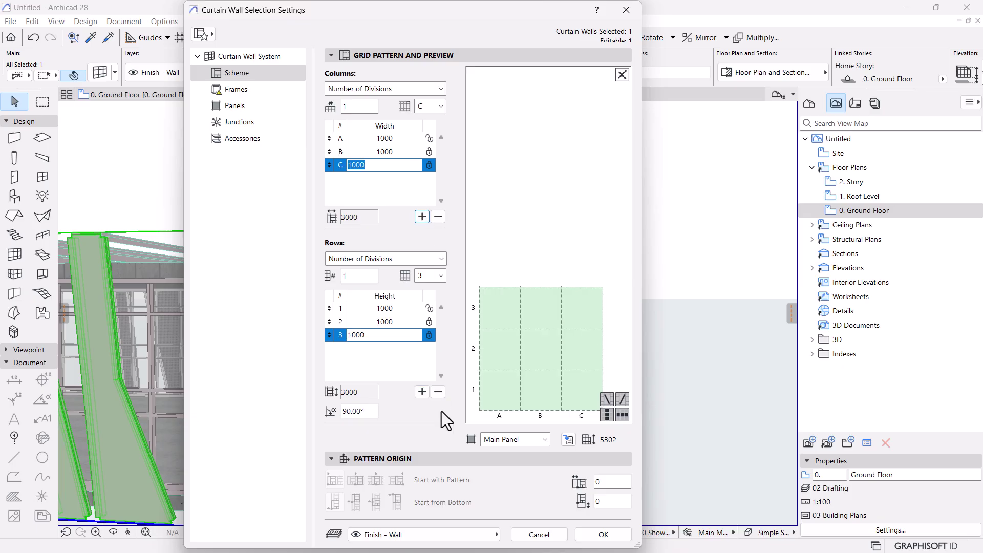
# Step: Change the vertical and horizontal grid lines of the three-by-three curtain wall pattern to Division
pyautogui.click(515, 315)
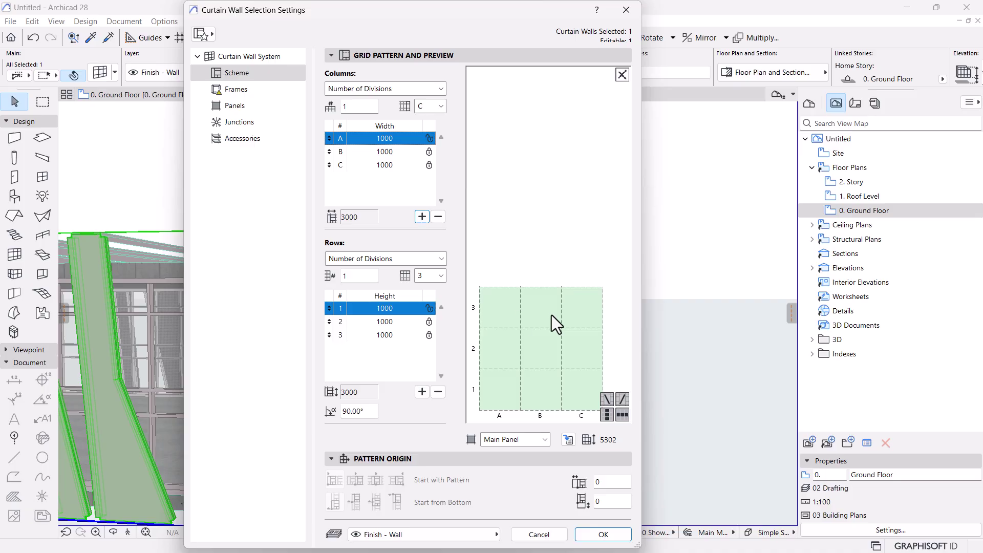
pyautogui.click(519, 312)
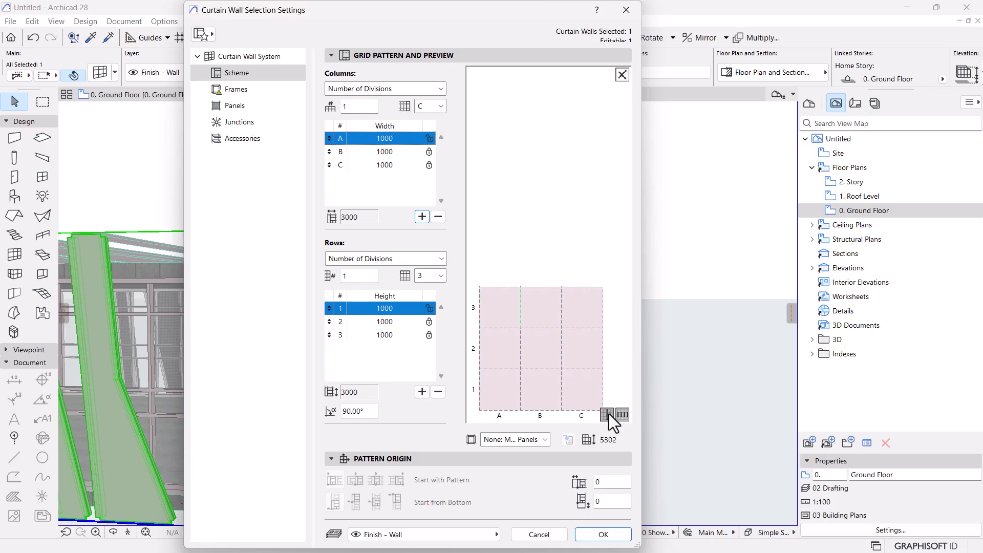
pyautogui.click(622, 415)
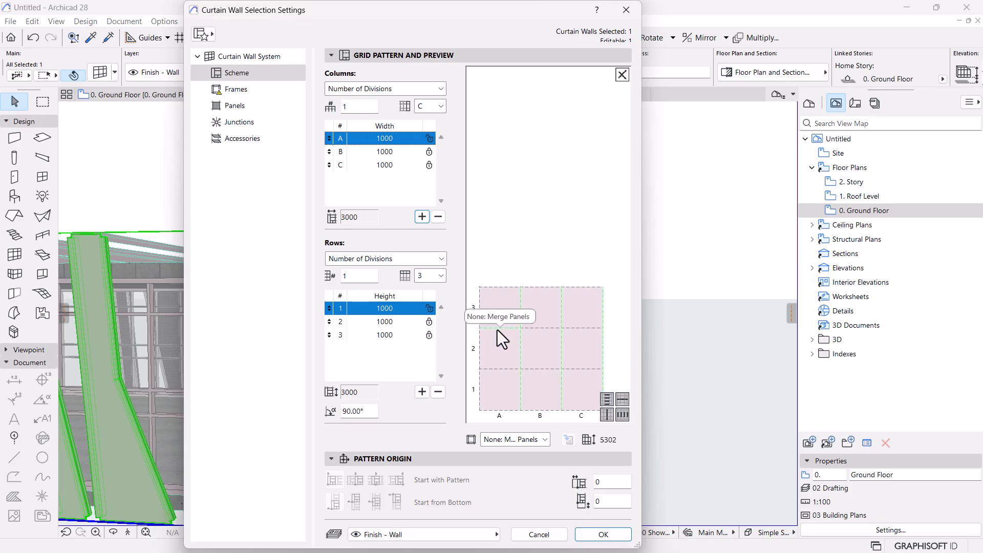
pyautogui.click(610, 412)
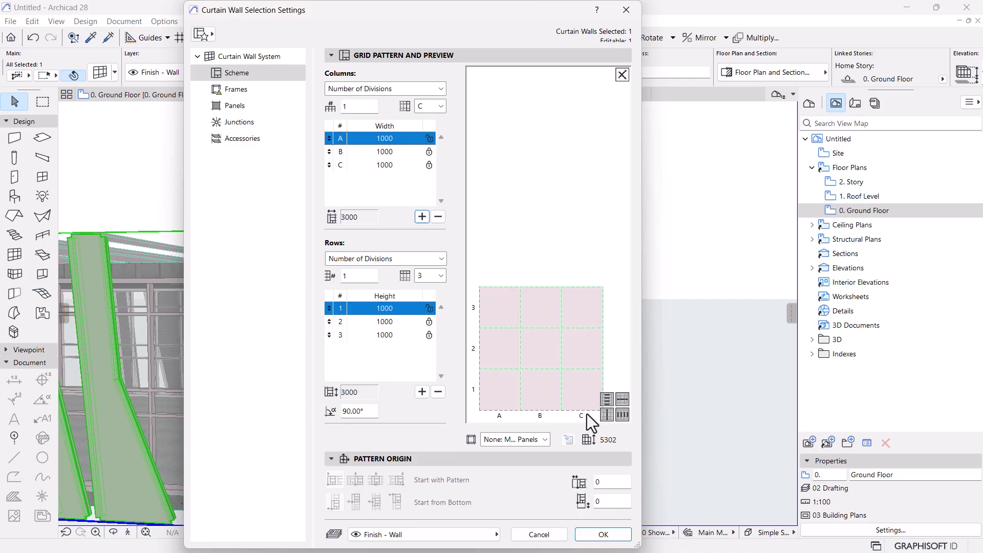
pyautogui.click(542, 439)
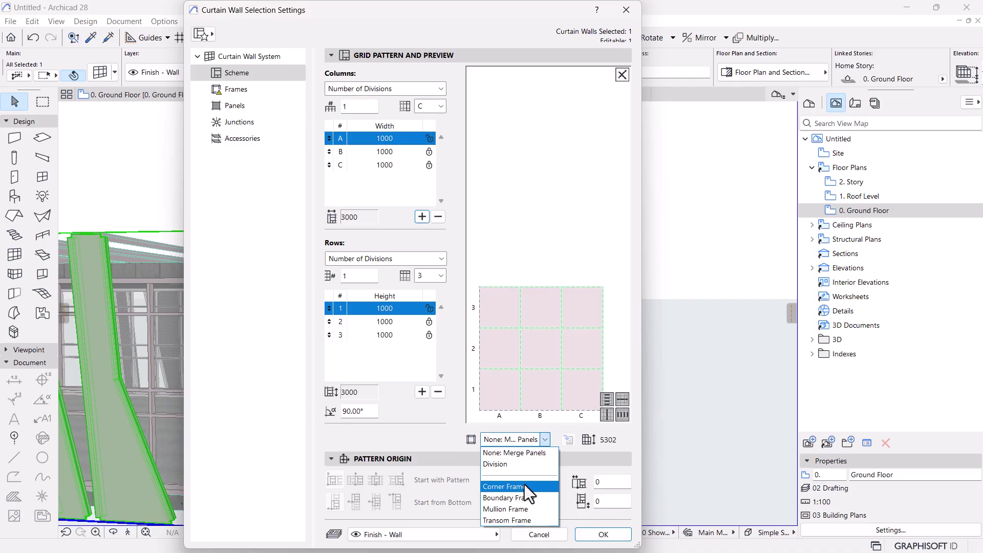
pyautogui.click(503, 465)
pyautogui.click(569, 272)
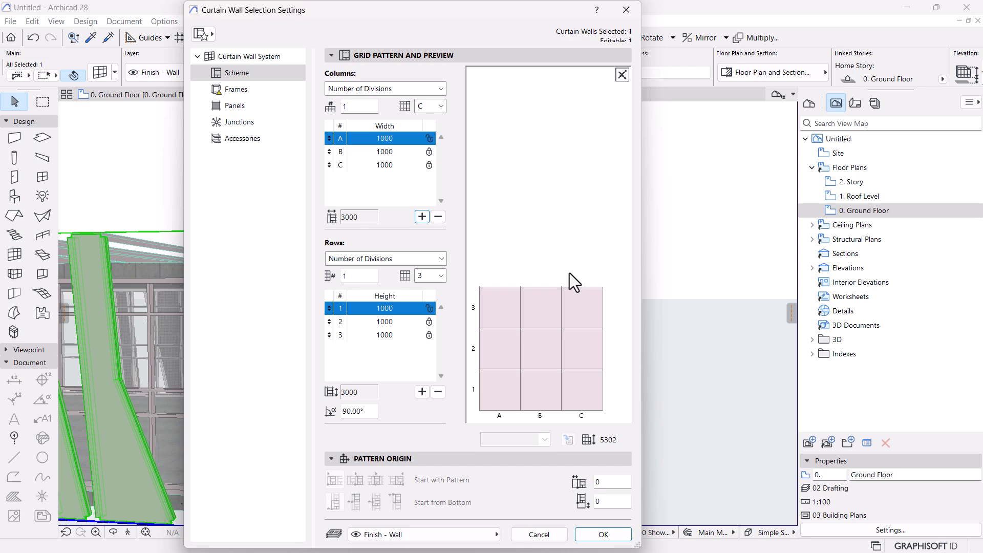
# Step: Add opposing diagonal crossing frames to cells A3 and B3 of the pattern and apply the scheme to the curtain wall
pyautogui.click(503, 321)
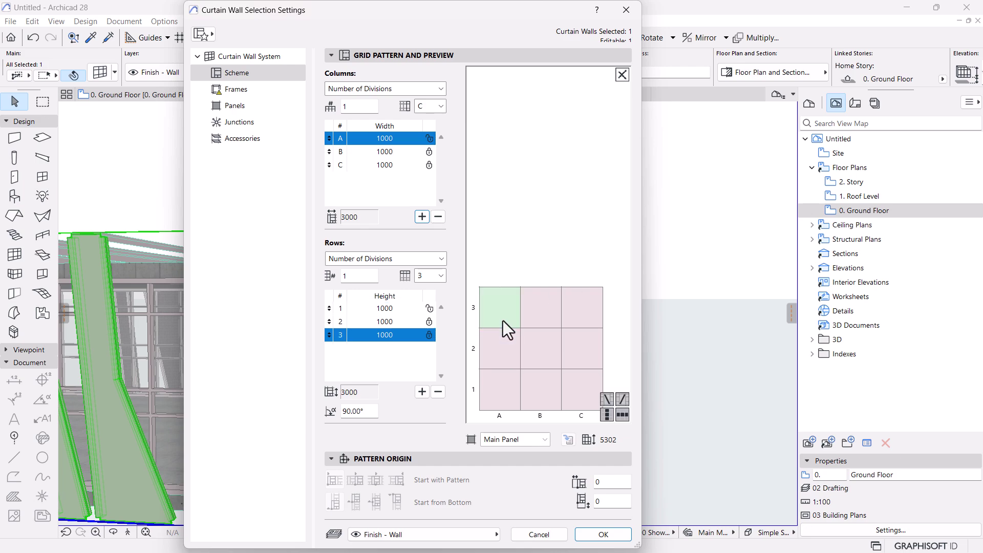
pyautogui.click(590, 319)
pyautogui.click(512, 355)
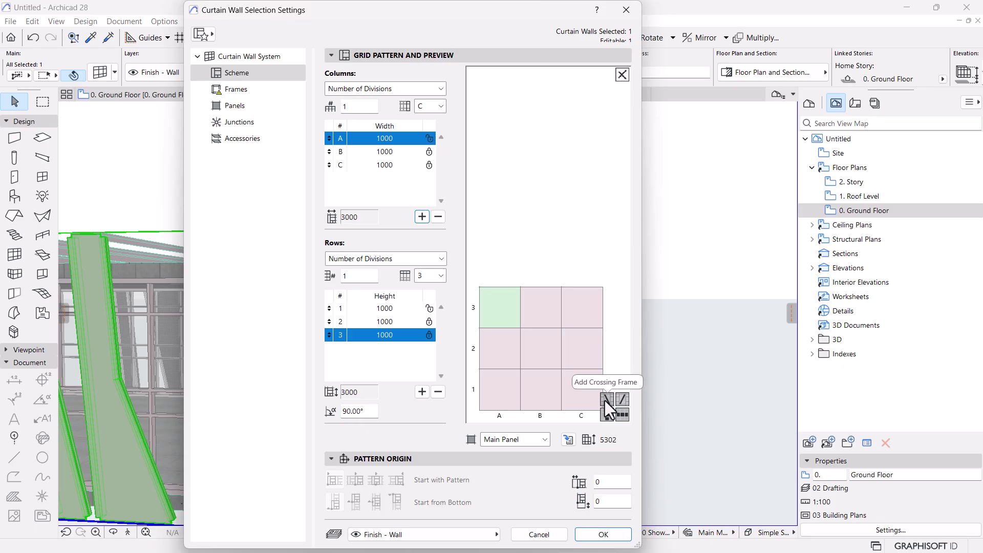
pyautogui.click(622, 399)
pyautogui.click(539, 314)
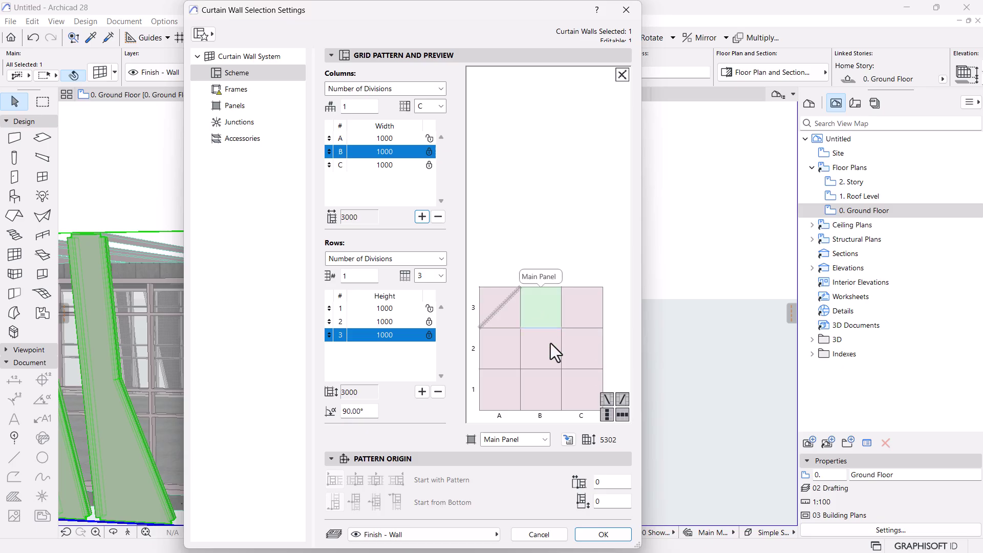
pyautogui.click(611, 401)
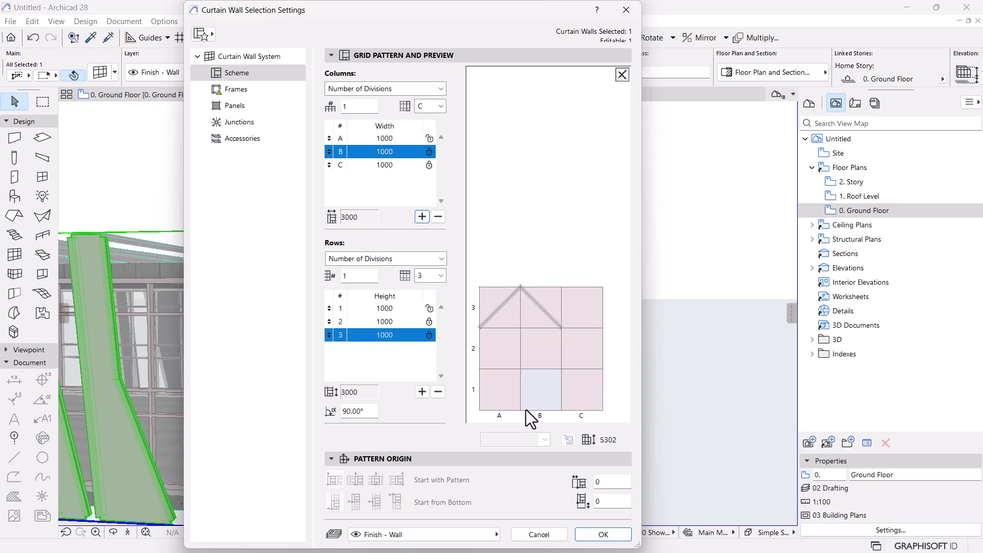
pyautogui.click(602, 534)
# Step: Inspect the regridded curtain wall in 3D and return to the perforated strips on the front facade
pyautogui.scroll(3, 461, 338)
pyautogui.keyDown('shift'); pyautogui.moveTo(462, 293); pyautogui.dragTo(587, 389, button='middle'); pyautogui.keyUp('shift')
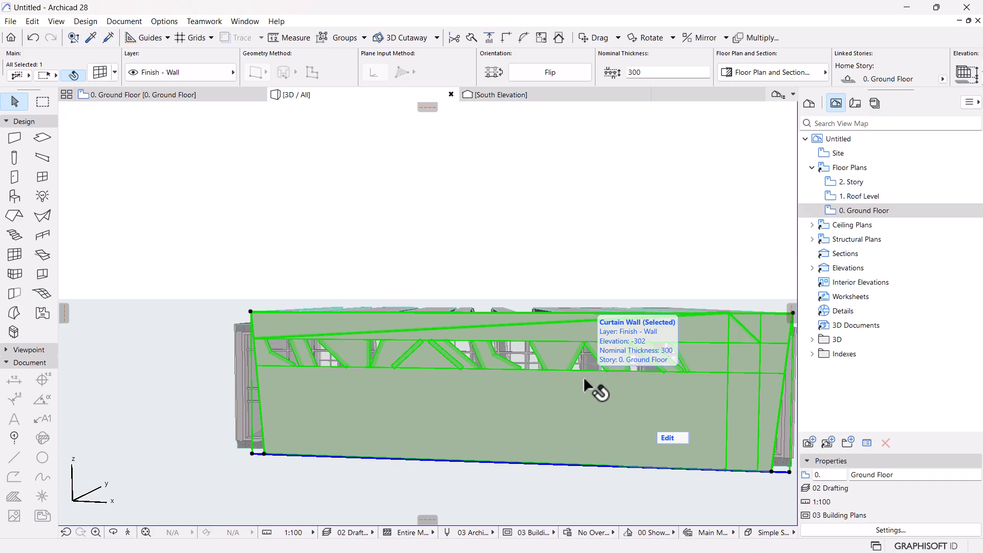
pyautogui.press('o')
pyautogui.moveTo(362, 340); pyautogui.dragTo(557, 350)
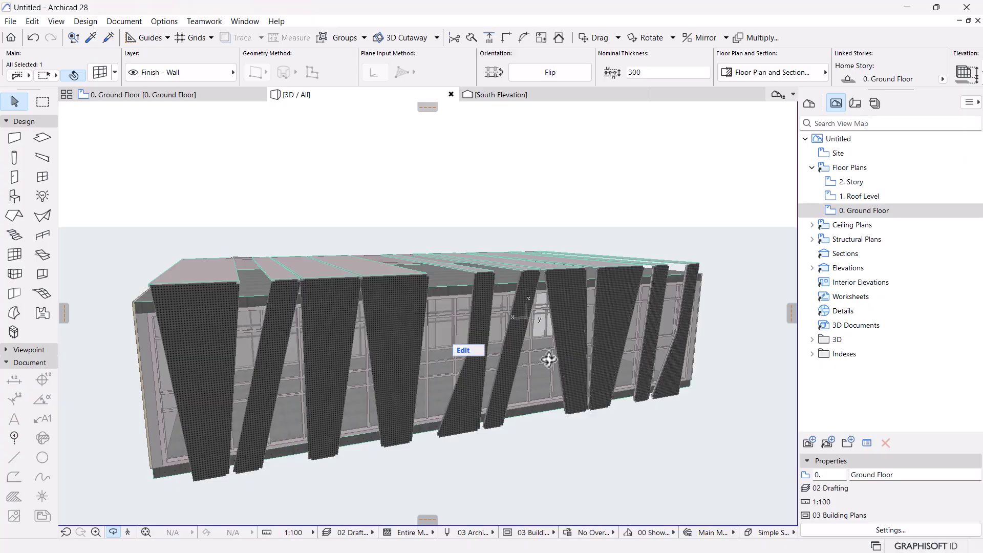